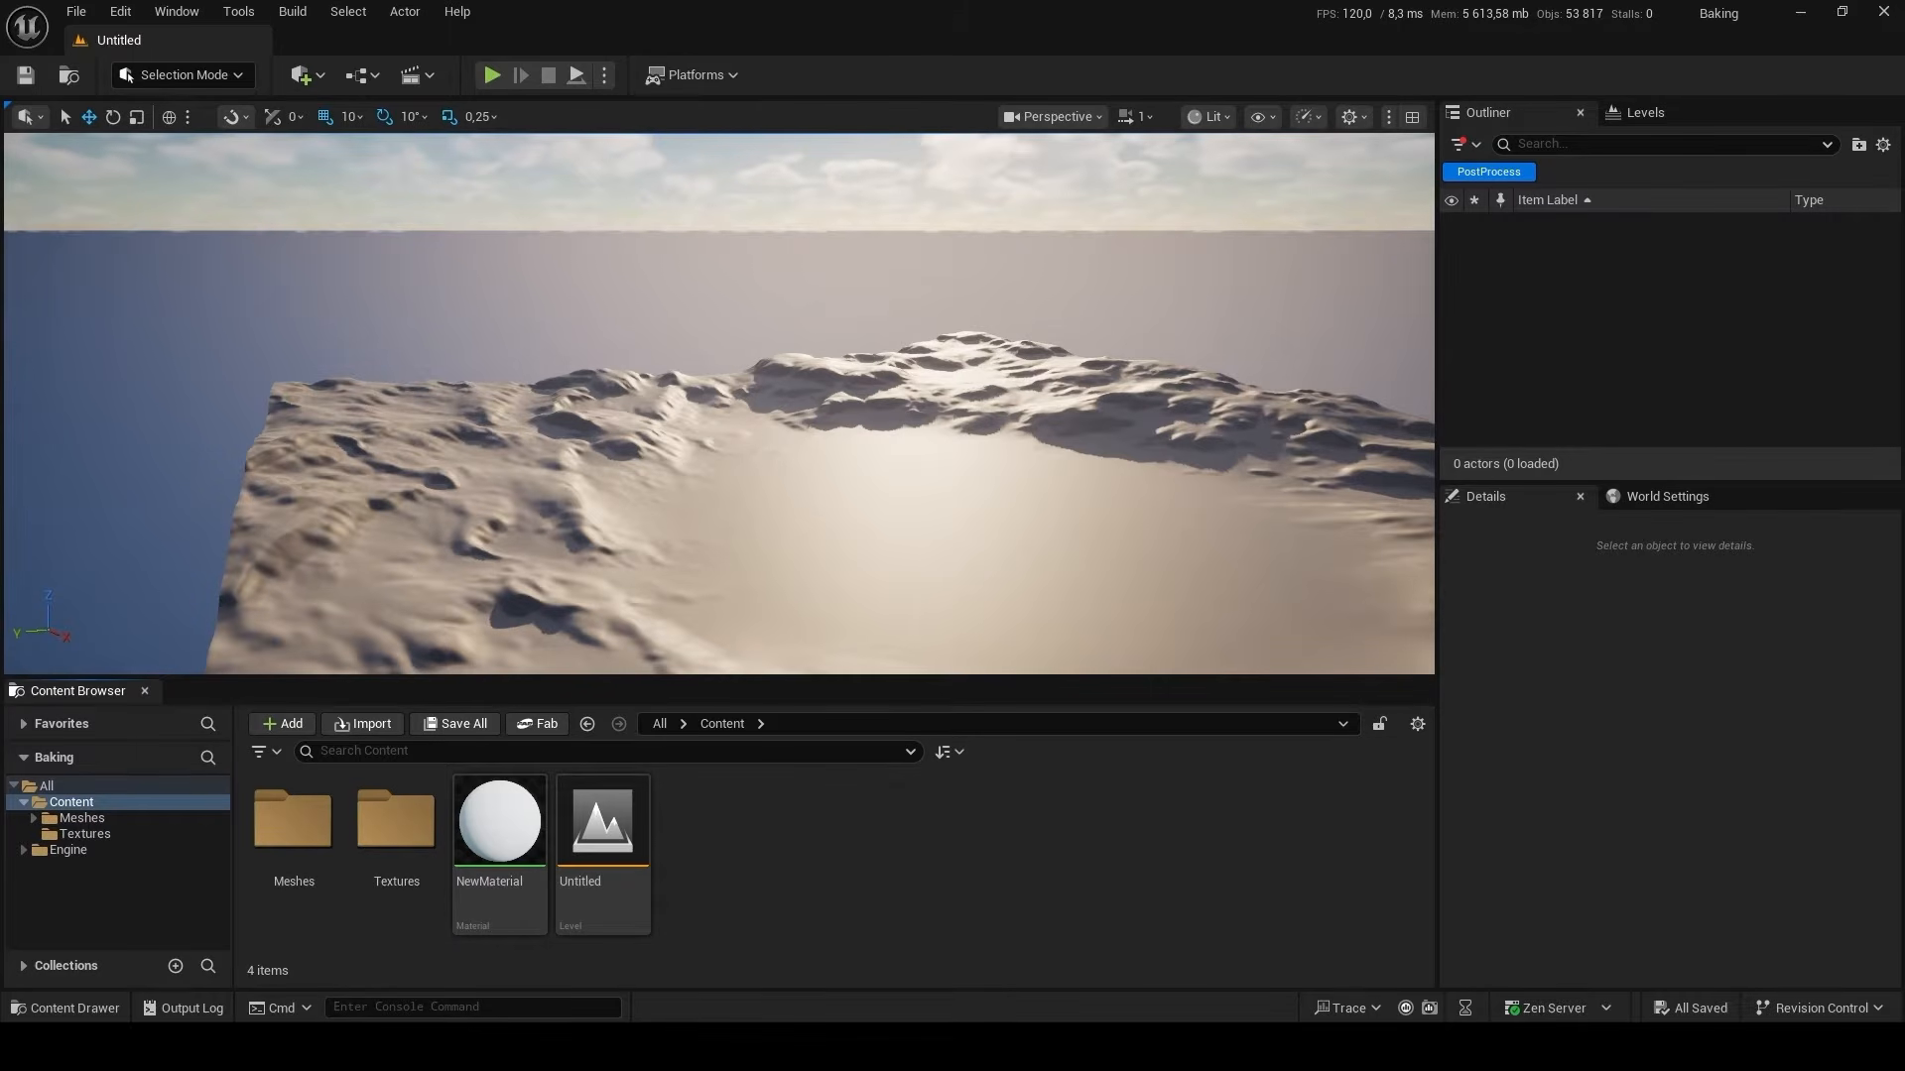
Look through the project's Bedroom and Kitchen mesh folders and the Textures folder.
{"action": "double_click", "coordinate": [299, 853]}
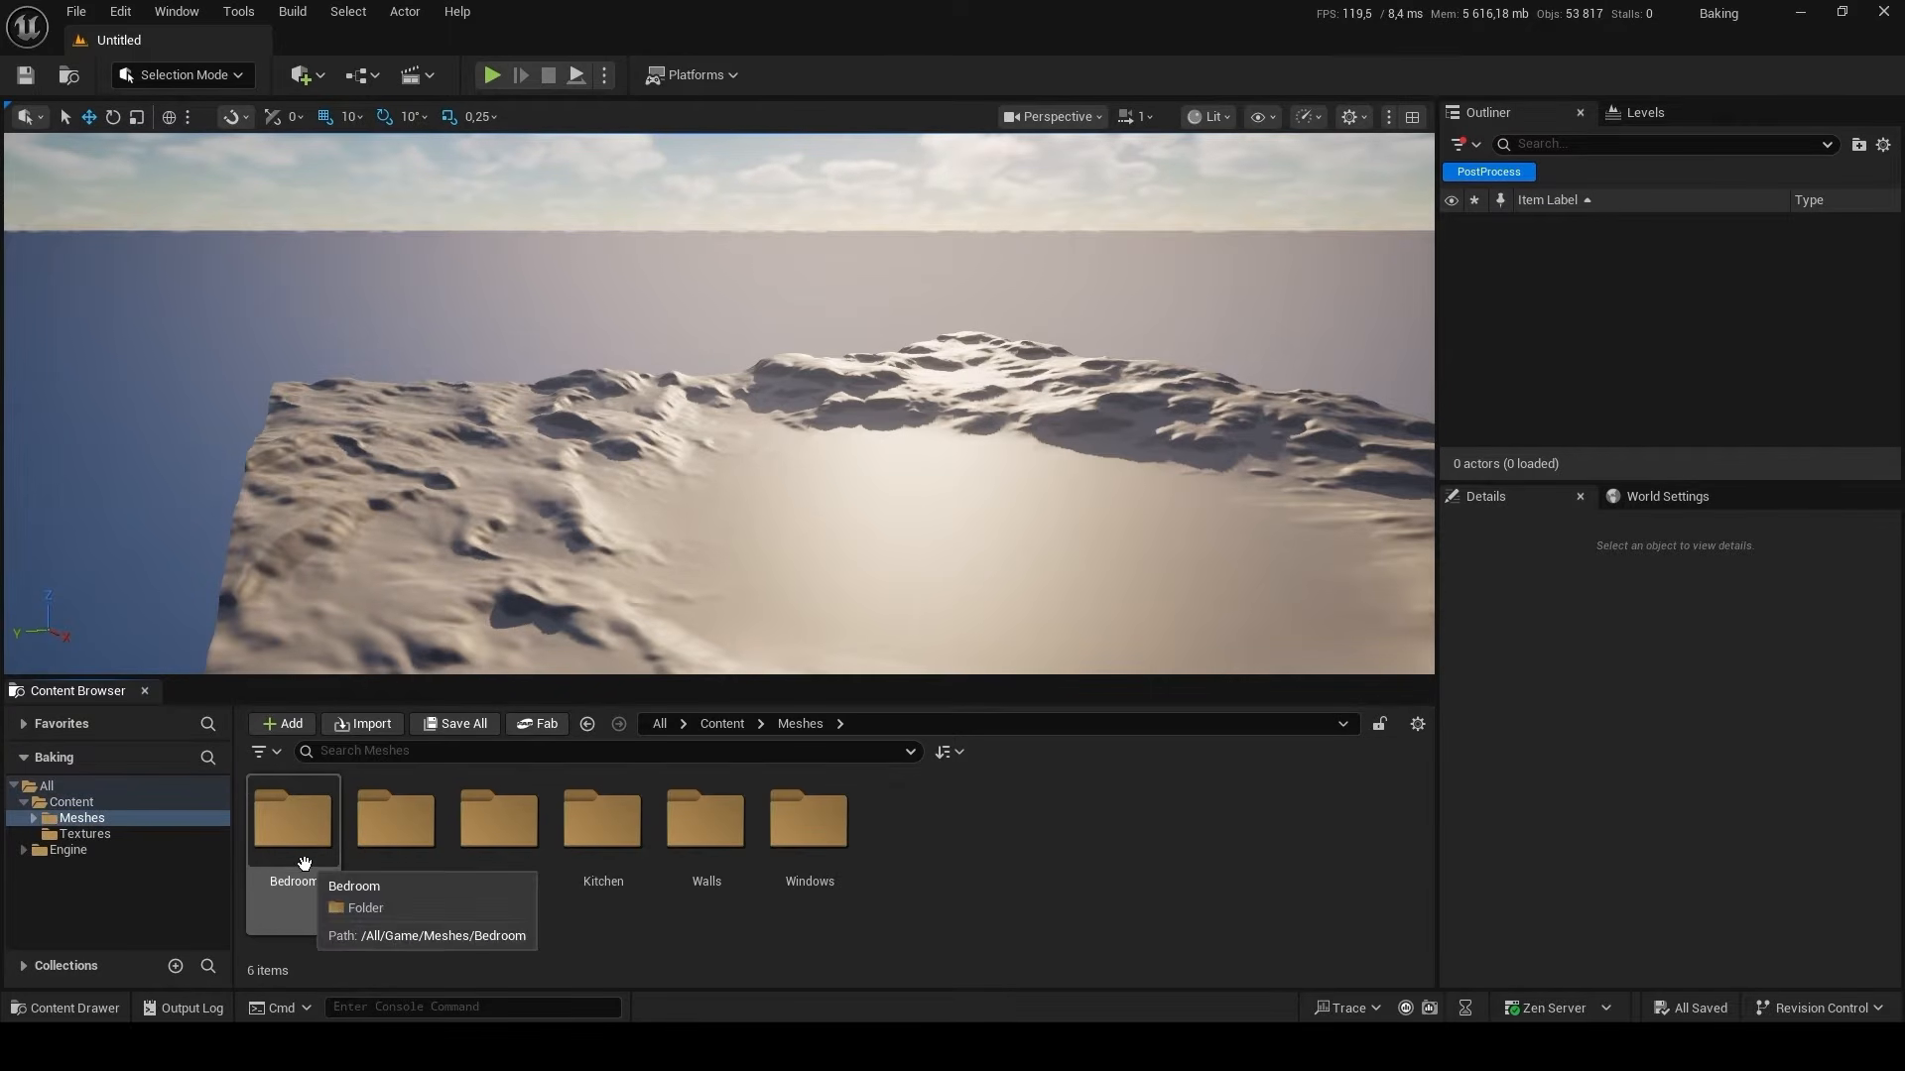
{"action": "double_click", "coordinate": [294, 823]}
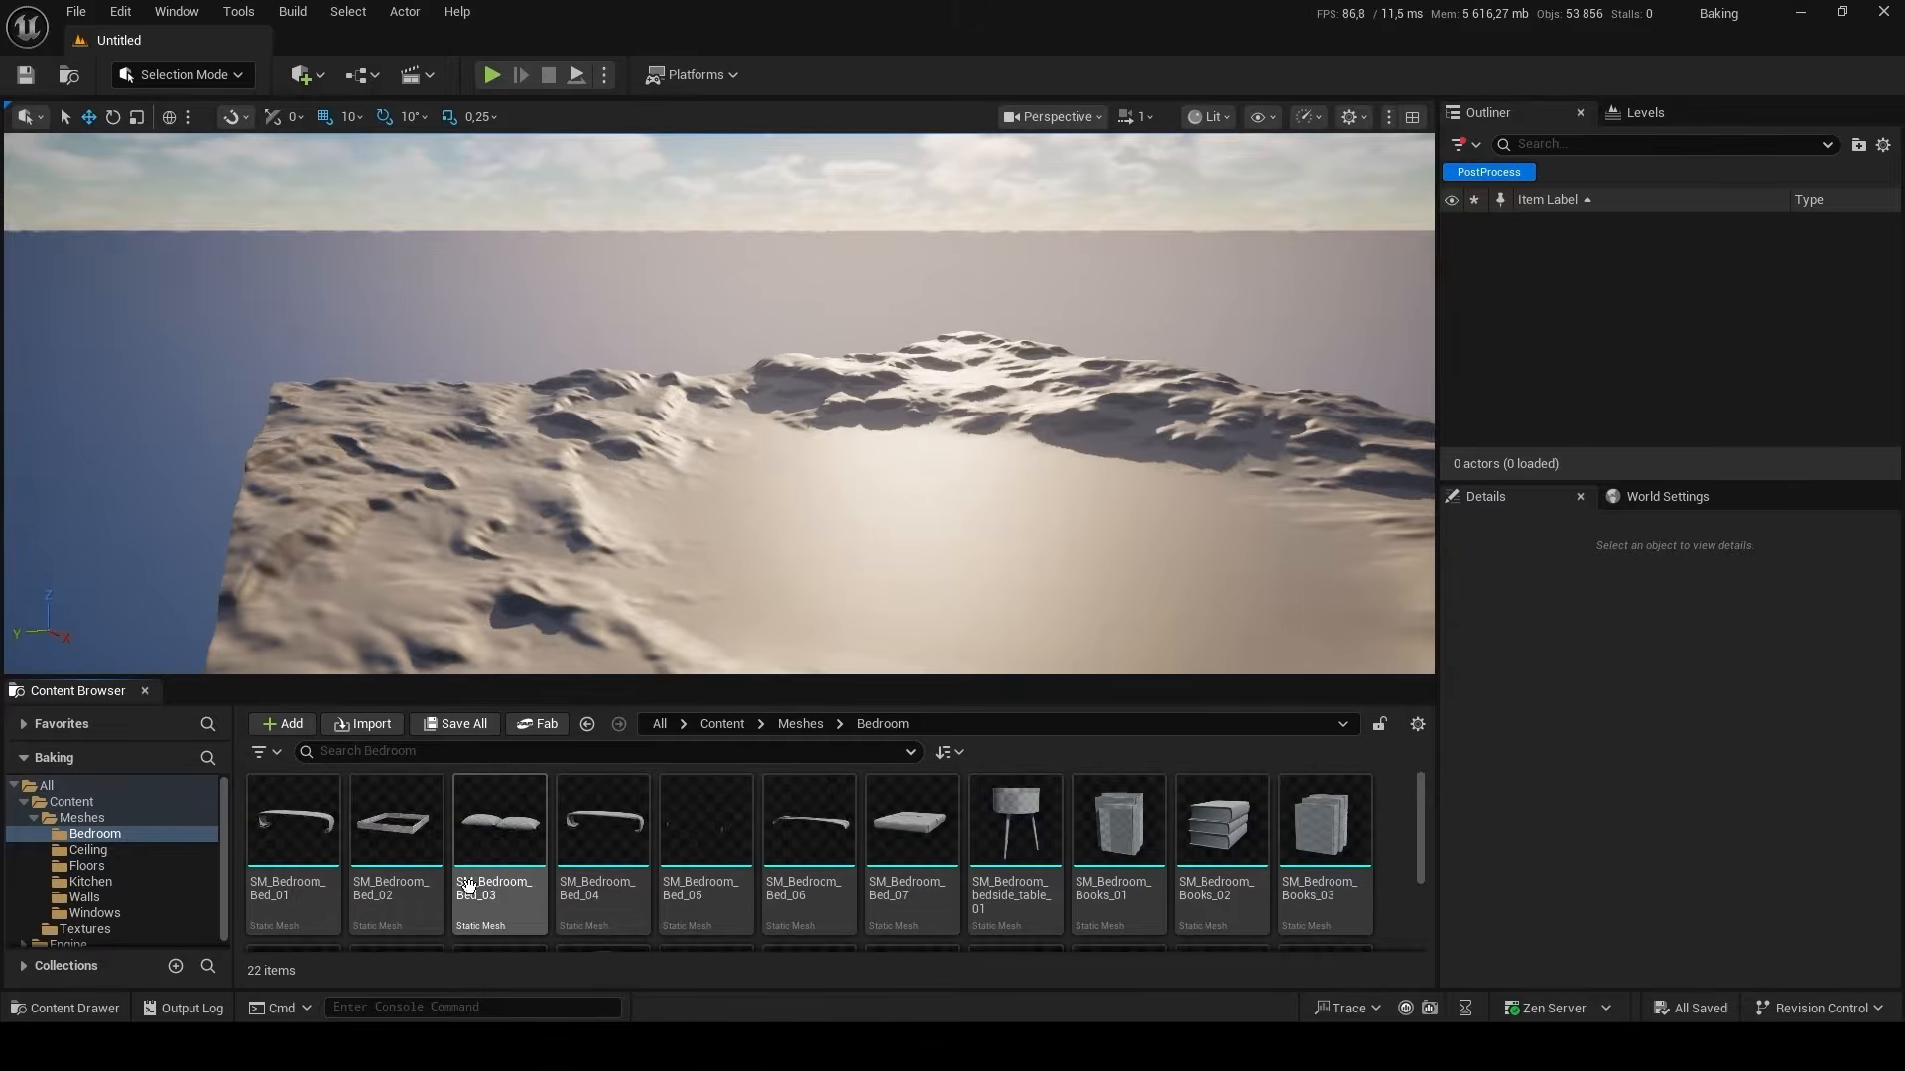
{"action": "key", "text": "alt+Left"}
{"action": "double_click", "coordinate": [603, 823]}
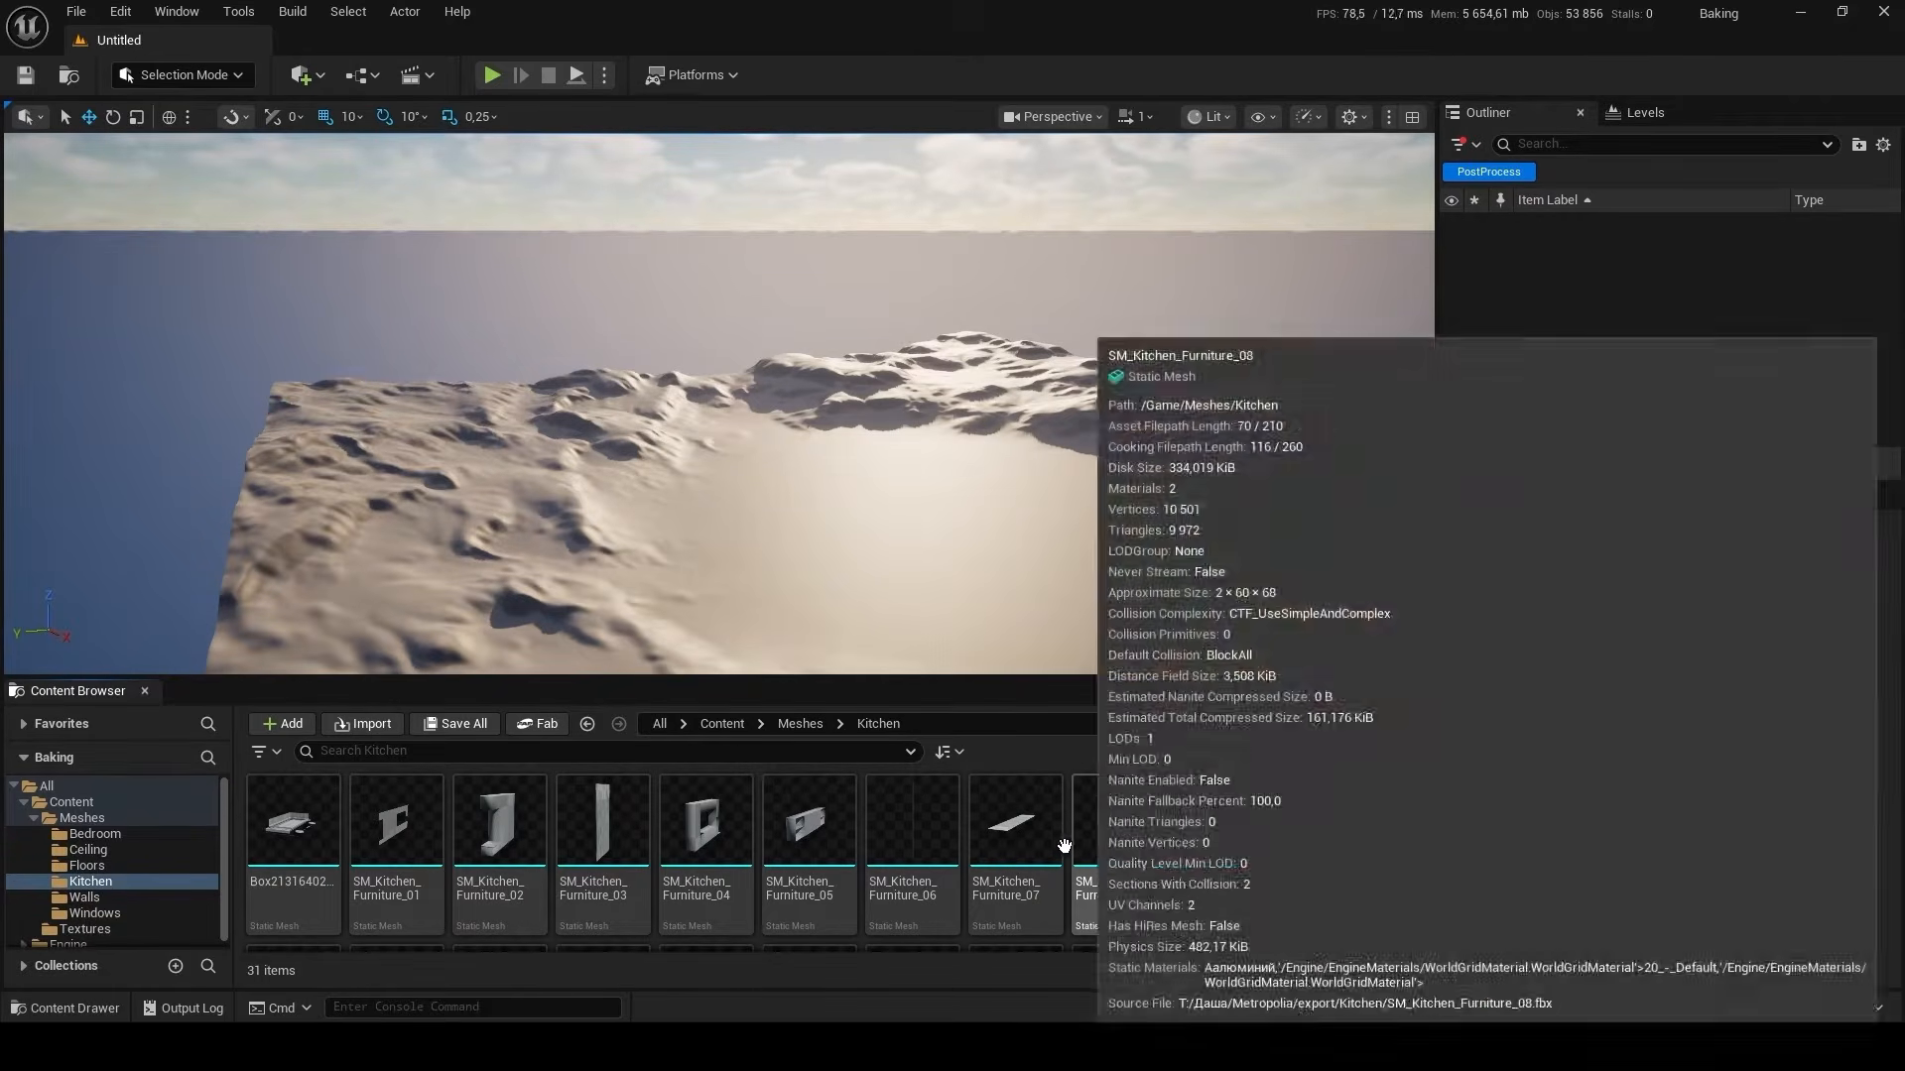
{"action": "key", "text": "alt+Left"}
{"action": "key", "text": "alt+Left"}
{"action": "double_click", "coordinate": [387, 845]}
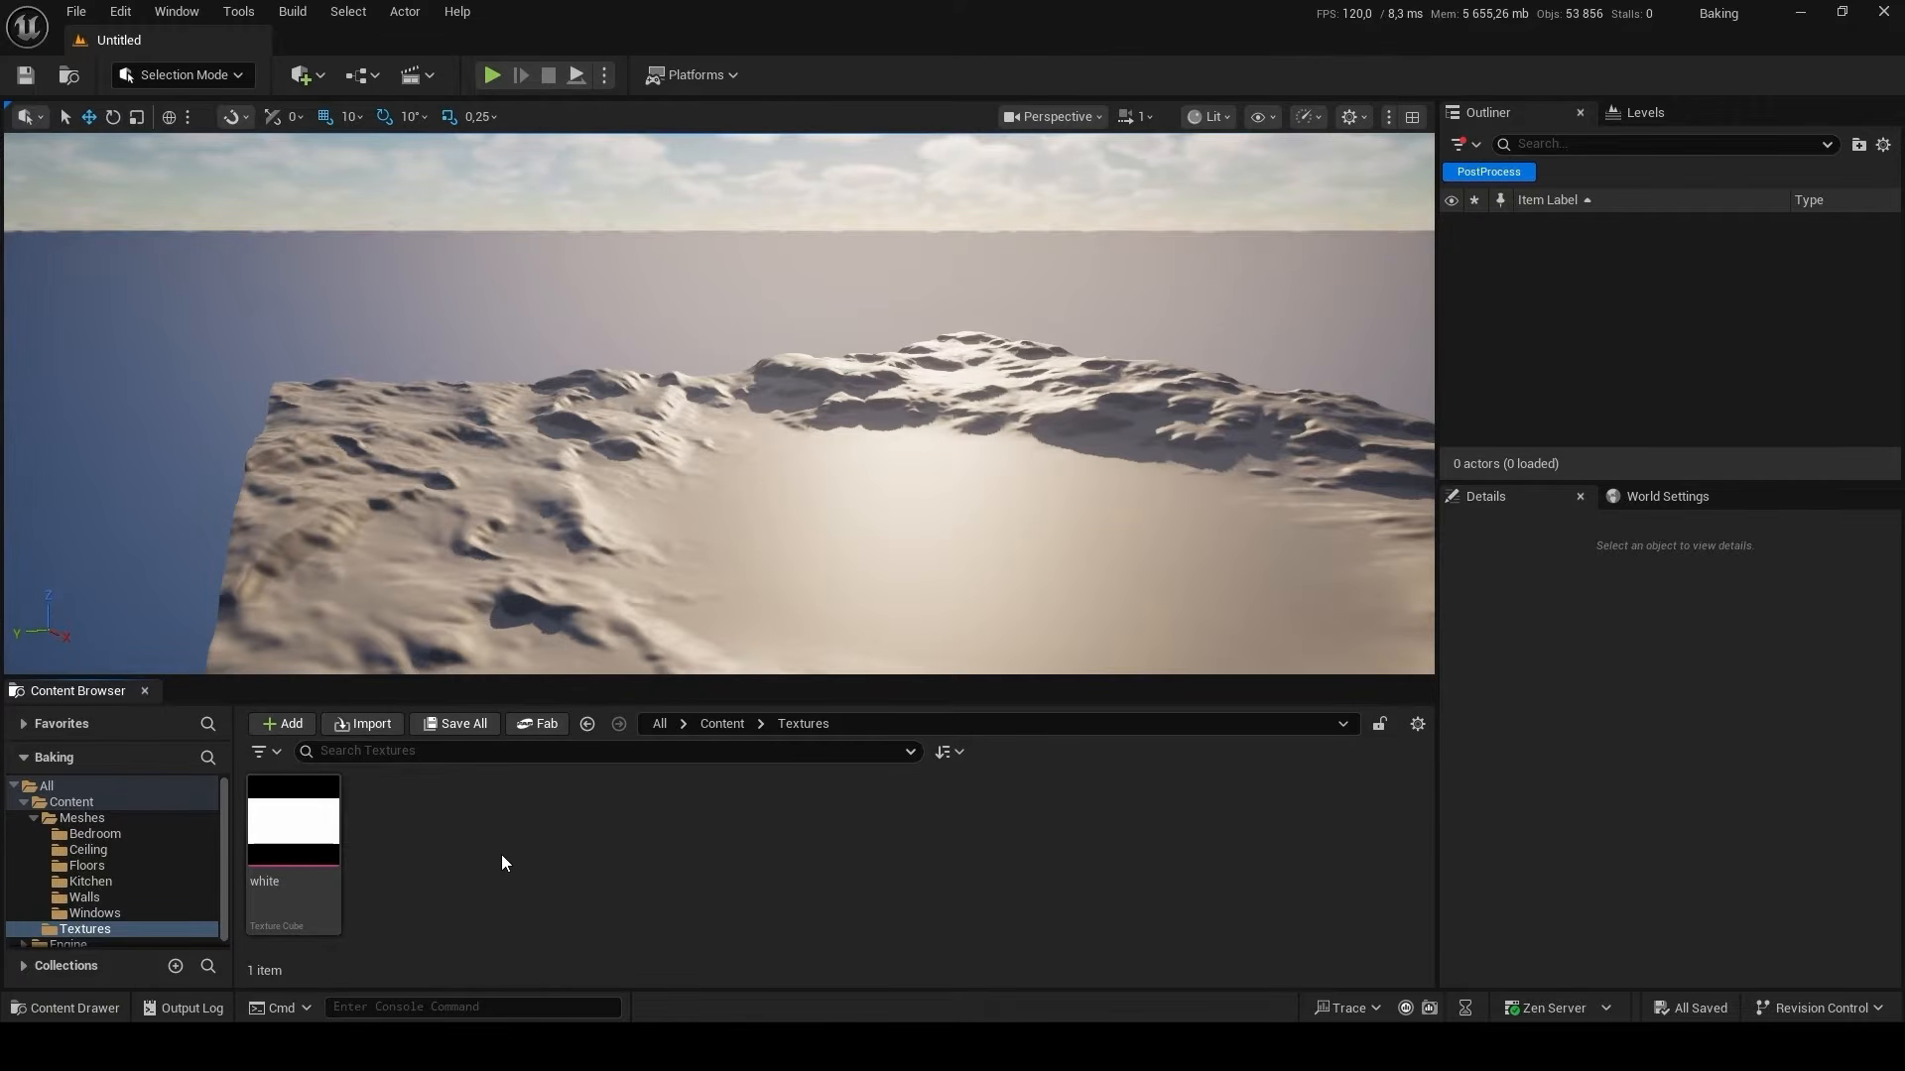
{"action": "key", "text": "alt+Left"}
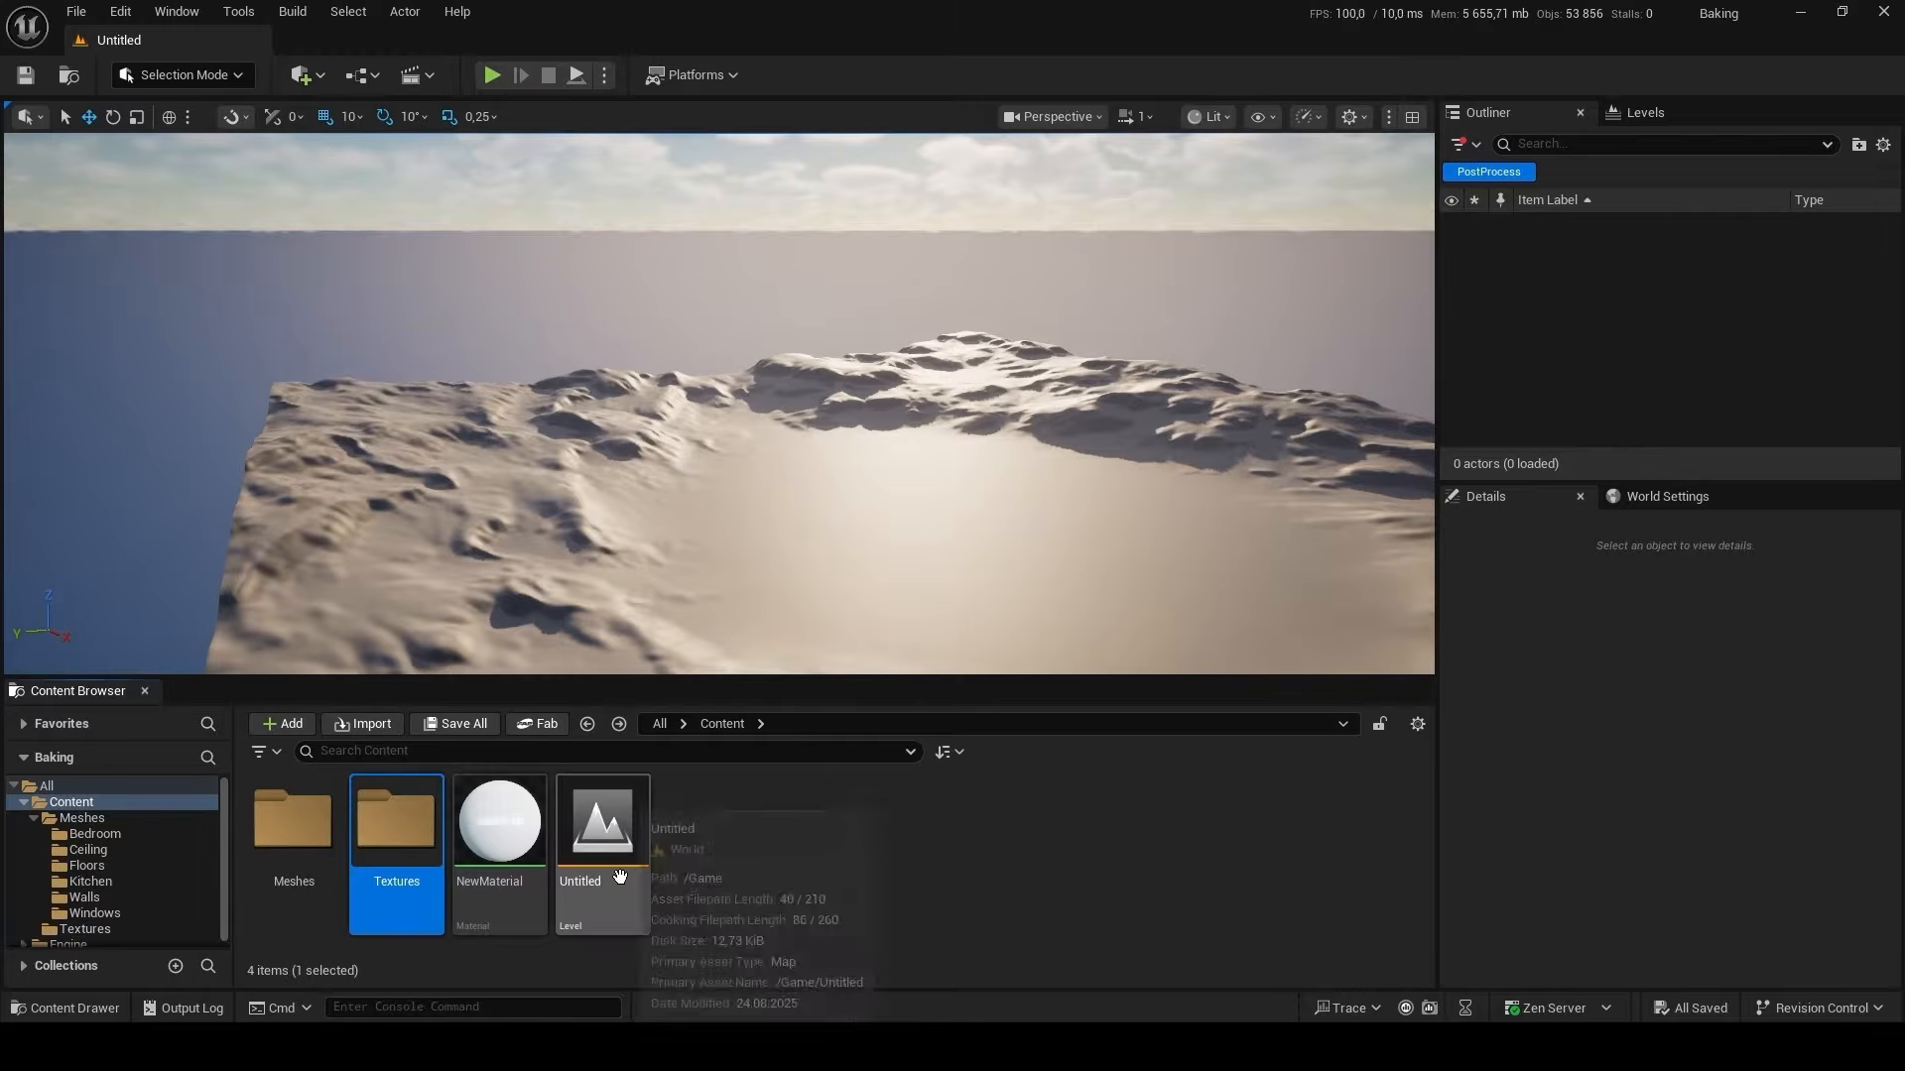
Create a new level named test in the Content folder, save it and open it.
{"action": "left_click", "coordinate": [910, 873]}
{"action": "right_click", "coordinate": [859, 853]}
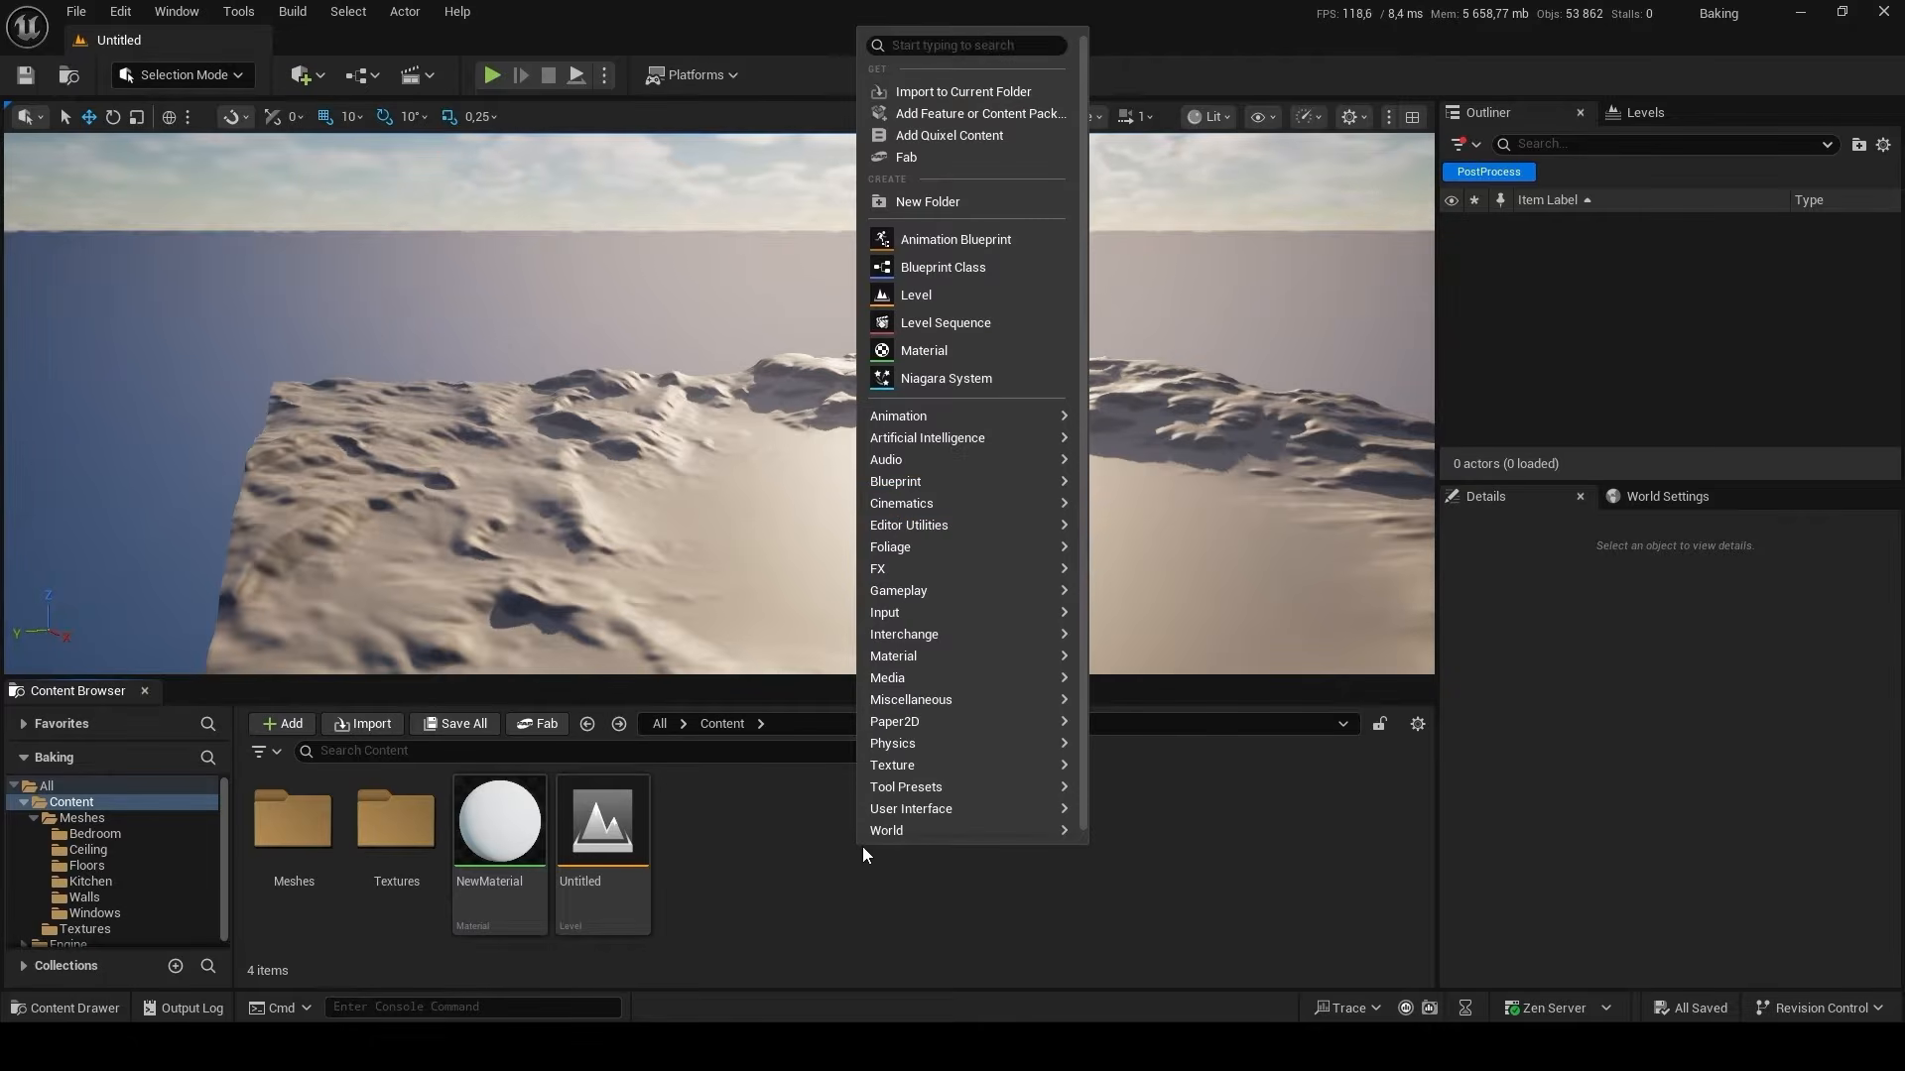
{"action": "left_click", "coordinate": [966, 295]}
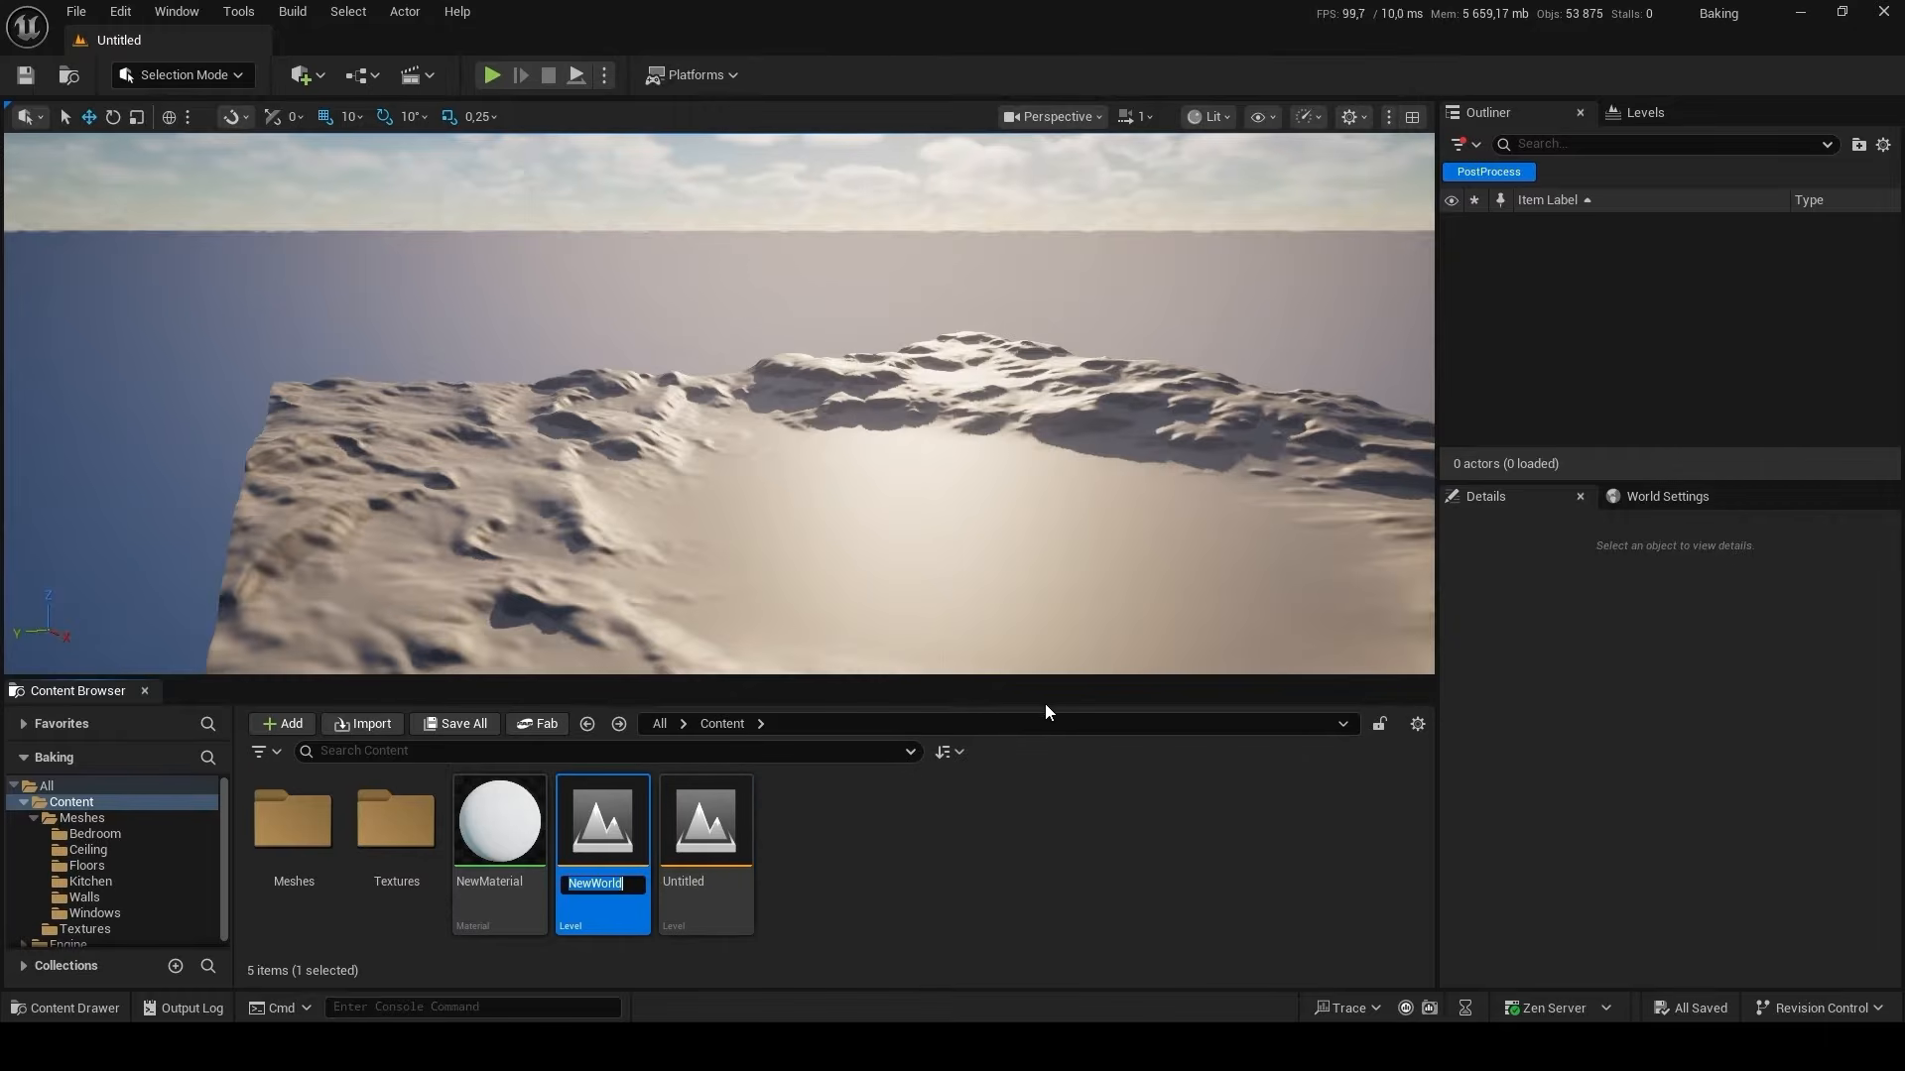
{"action": "type", "text": "test"}
{"action": "key", "text": "Return"}
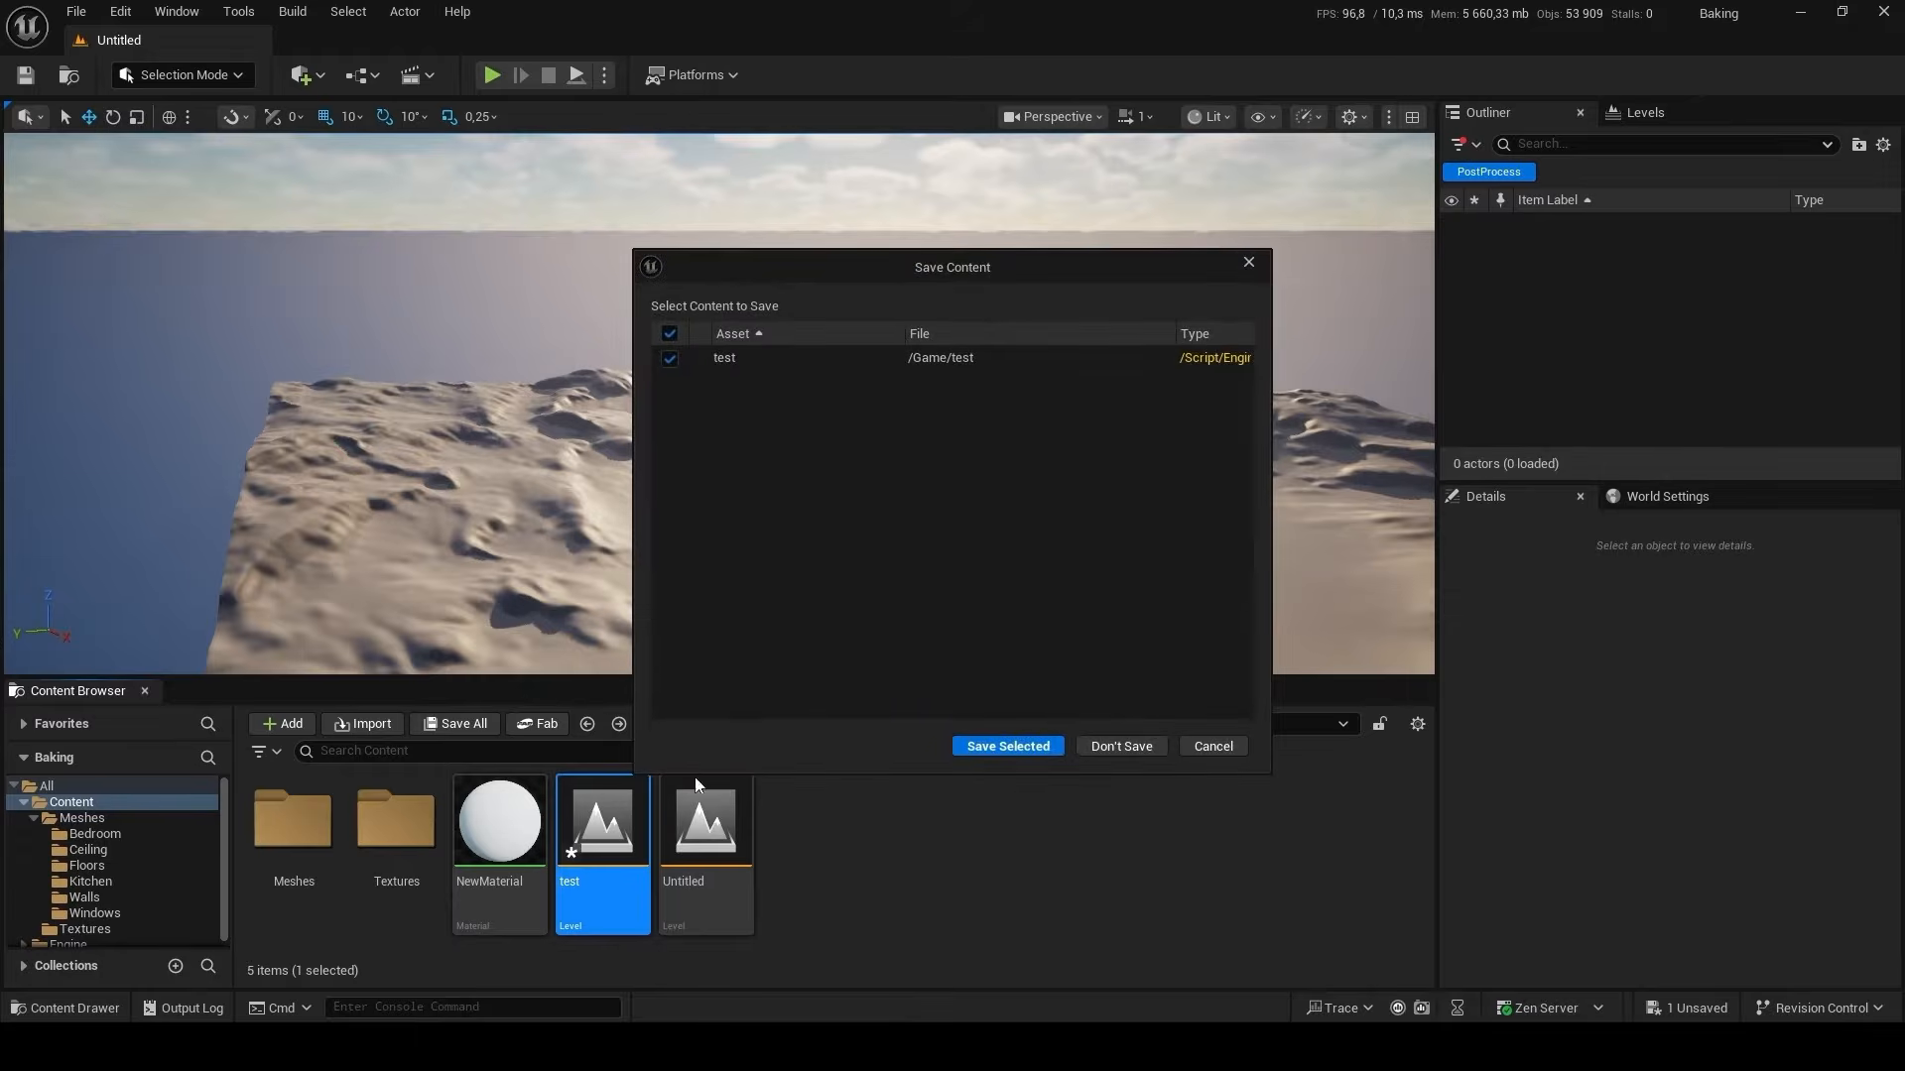
{"action": "left_click", "coordinate": [1032, 746]}
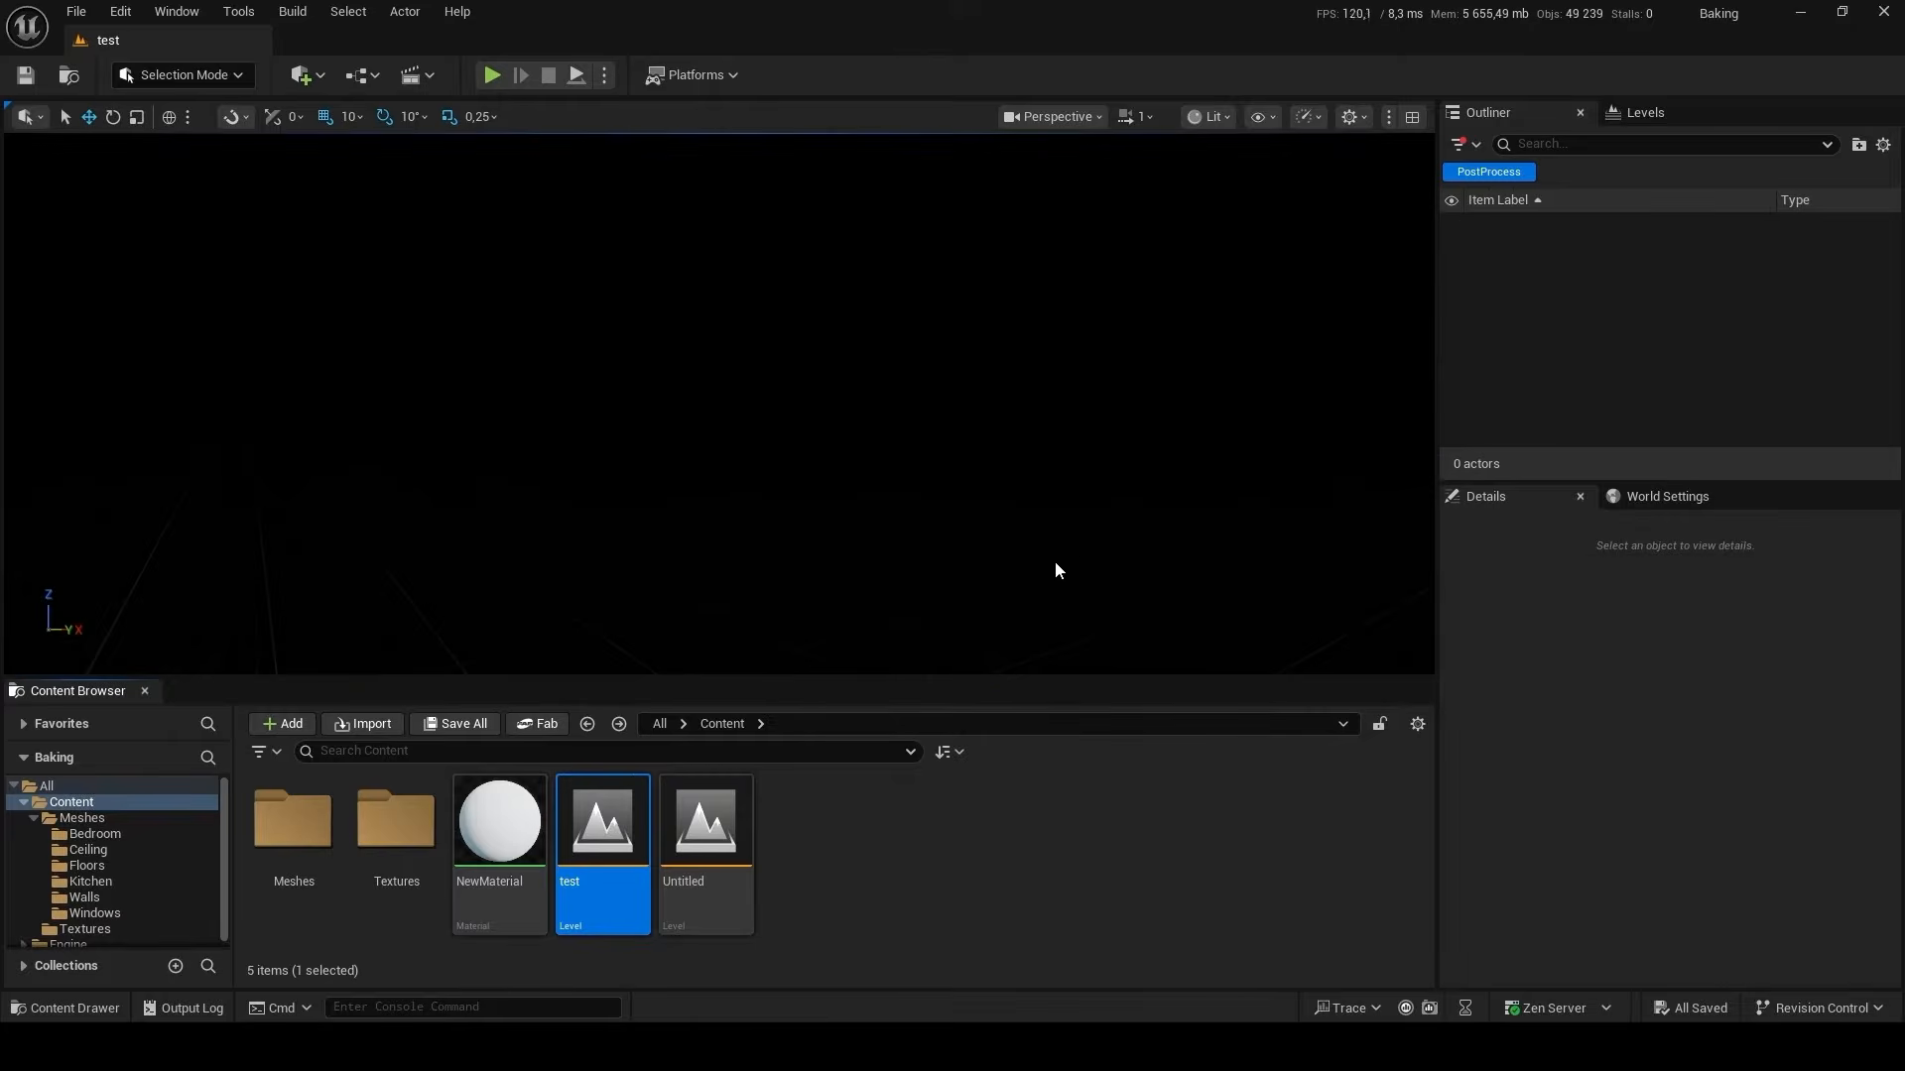
Add a Directional Light and a Sky Light to the level.
{"action": "left_click", "coordinate": [323, 76]}
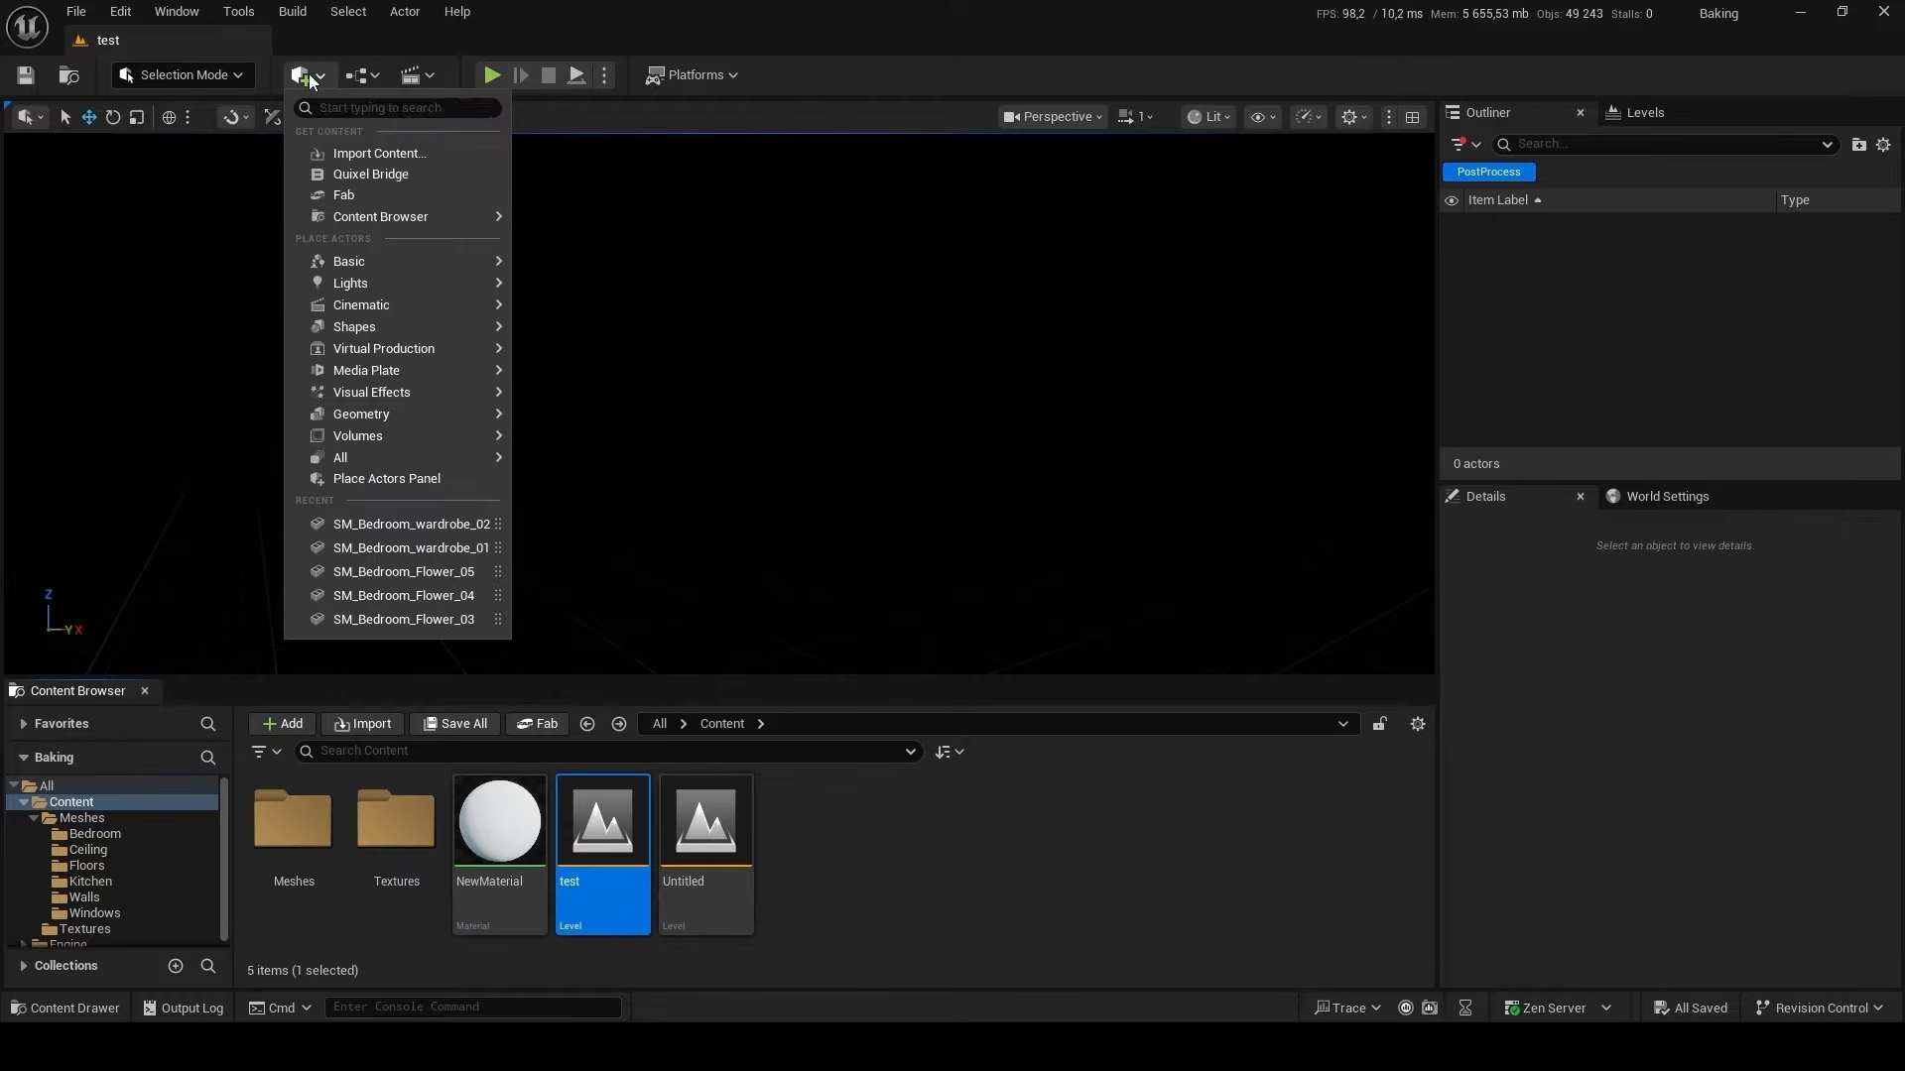
{"action": "mouse_move", "coordinate": [395, 279]}
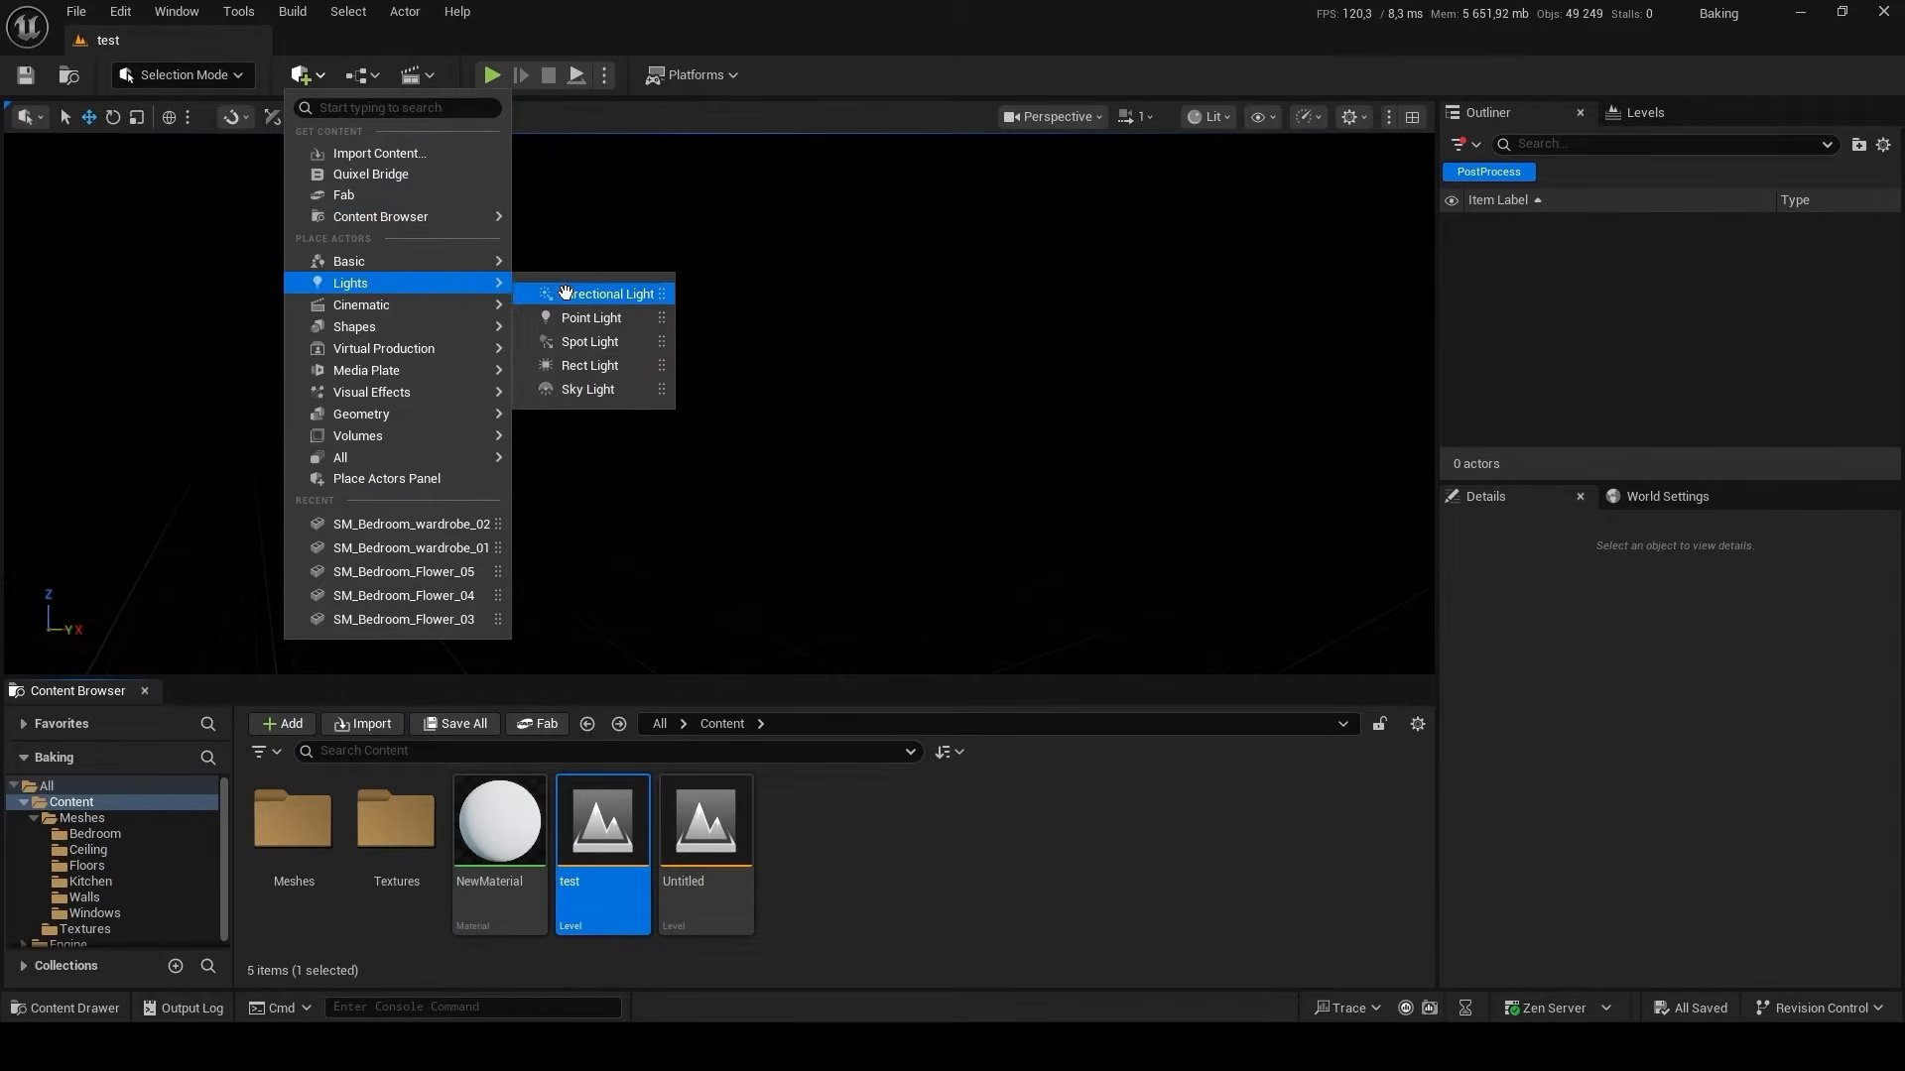
{"action": "left_click", "coordinate": [596, 294]}
{"action": "left_click", "coordinate": [306, 75]}
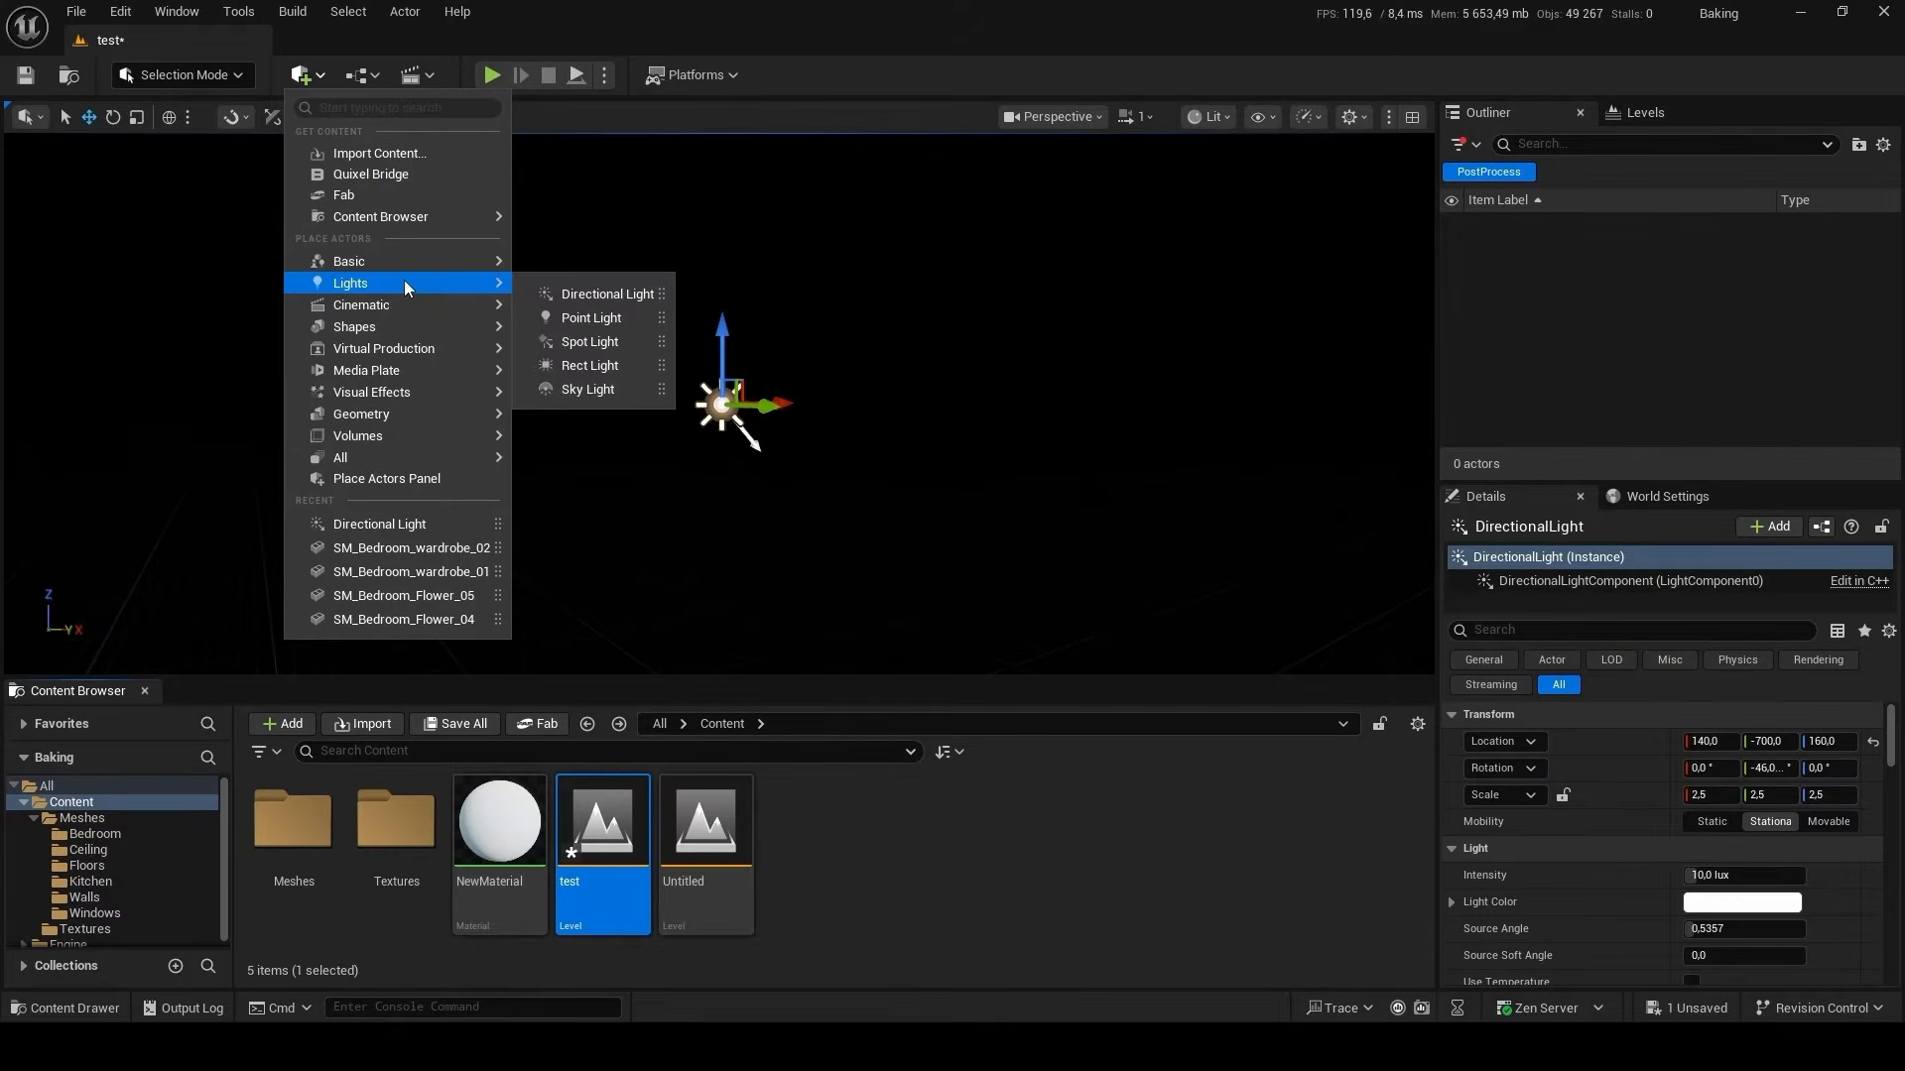
{"action": "left_click", "coordinate": [625, 387]}
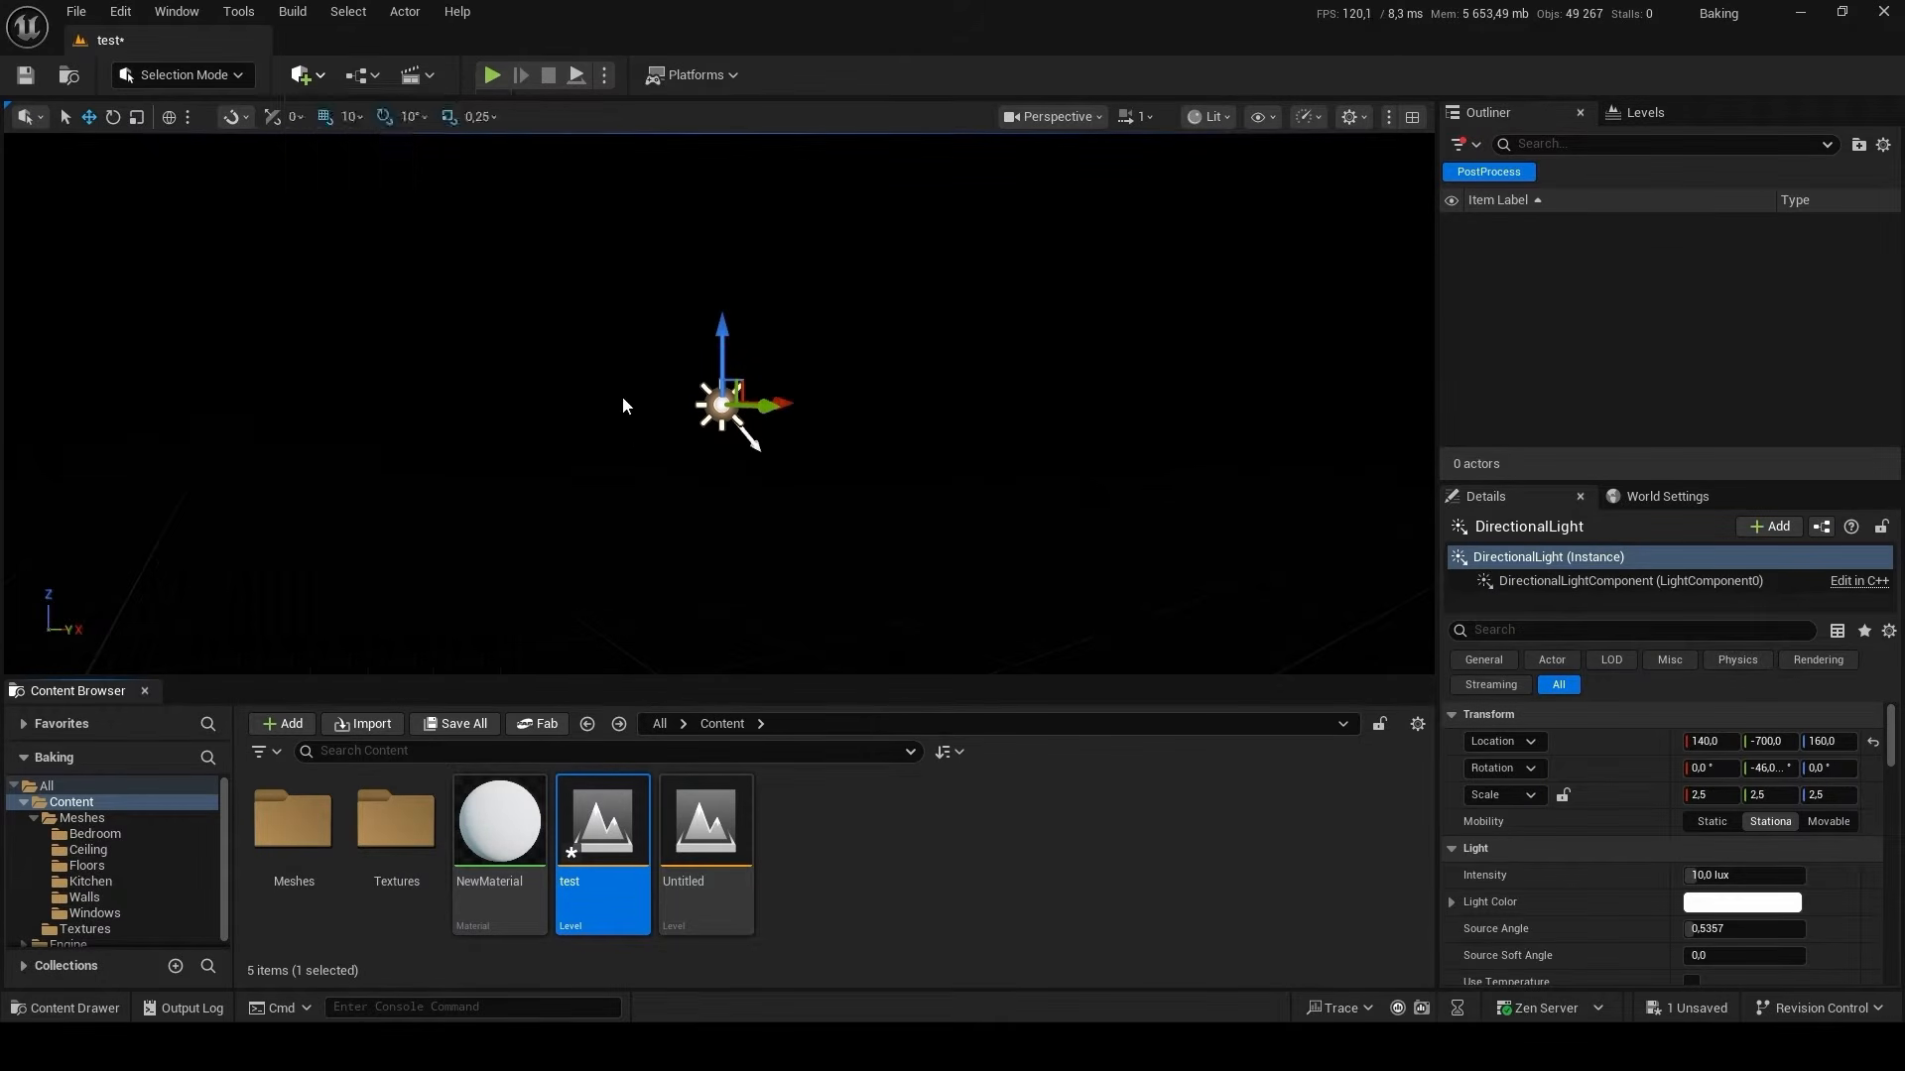
Add a Post Process Volume and a Sky Atmosphere to the level.
{"action": "left_click", "coordinate": [307, 77]}
{"action": "mouse_move", "coordinate": [410, 401]}
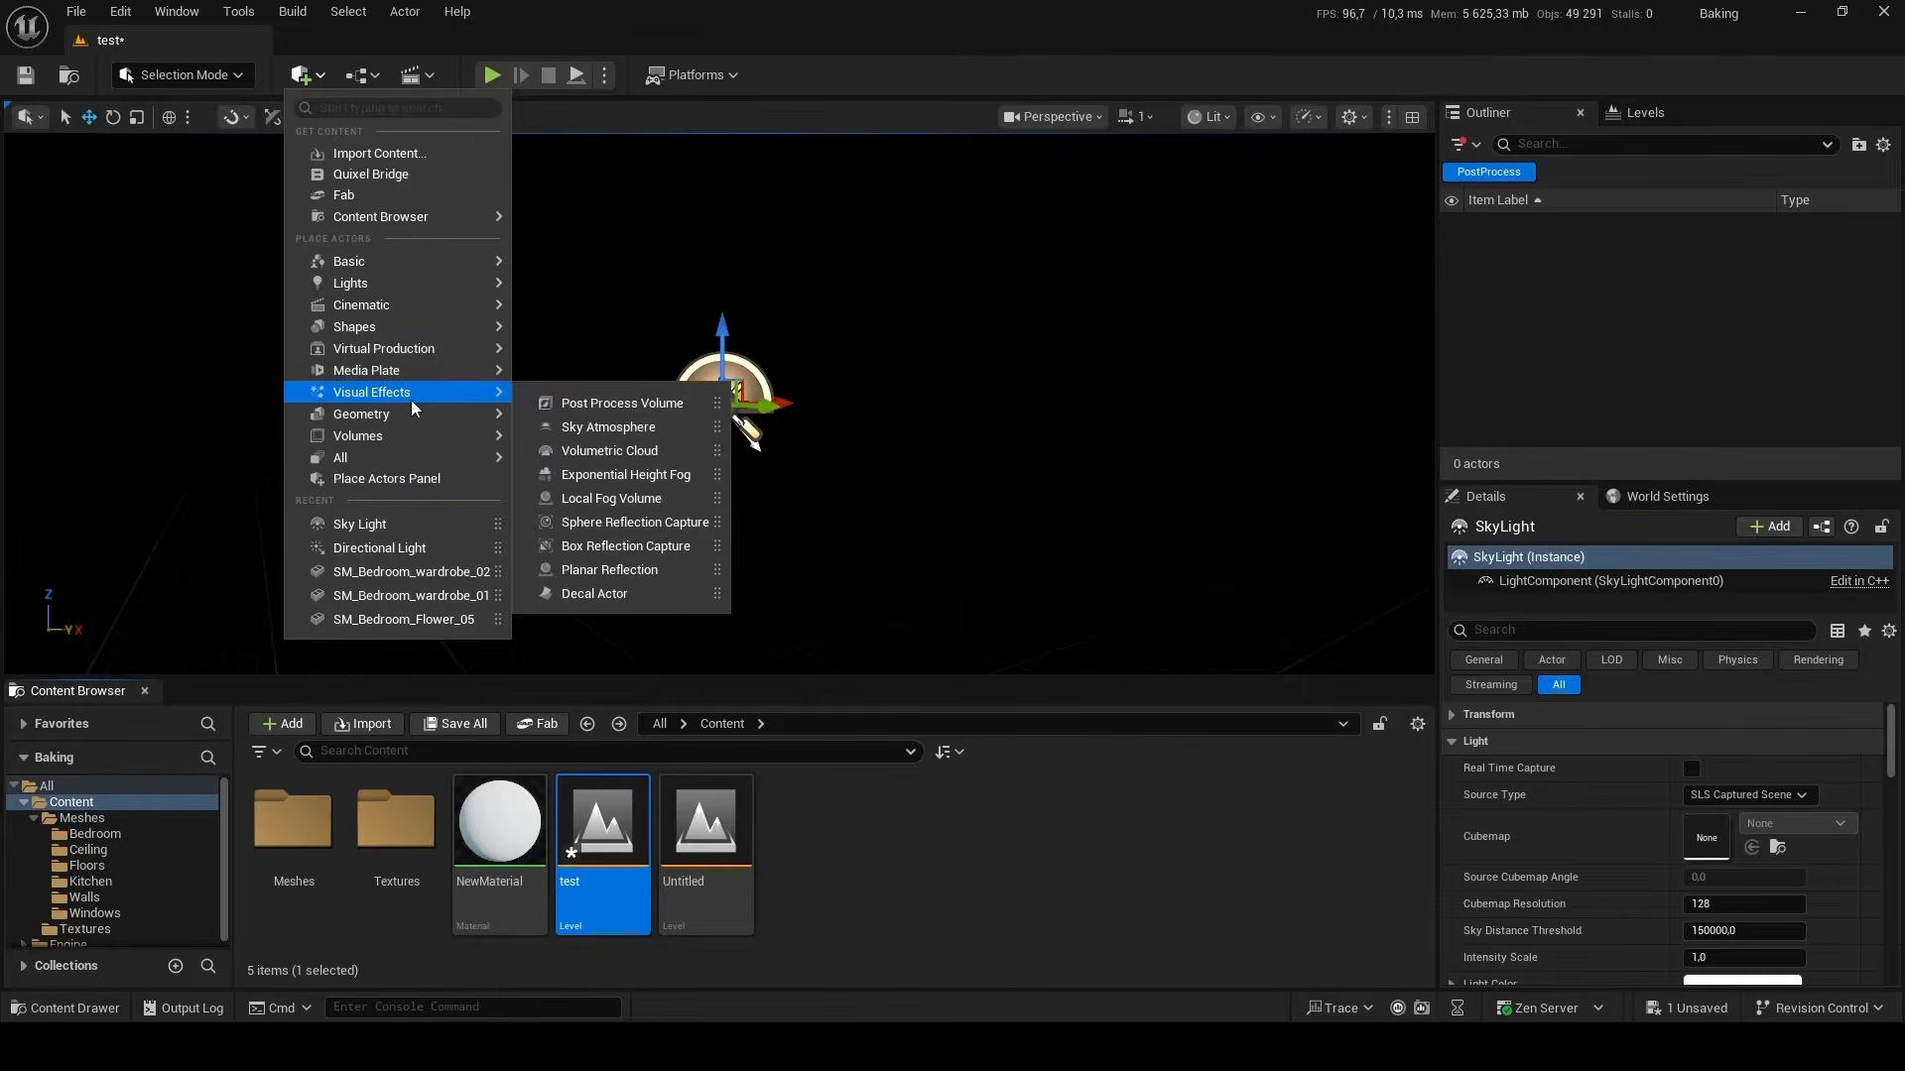
{"action": "left_click", "coordinate": [491, 397]}
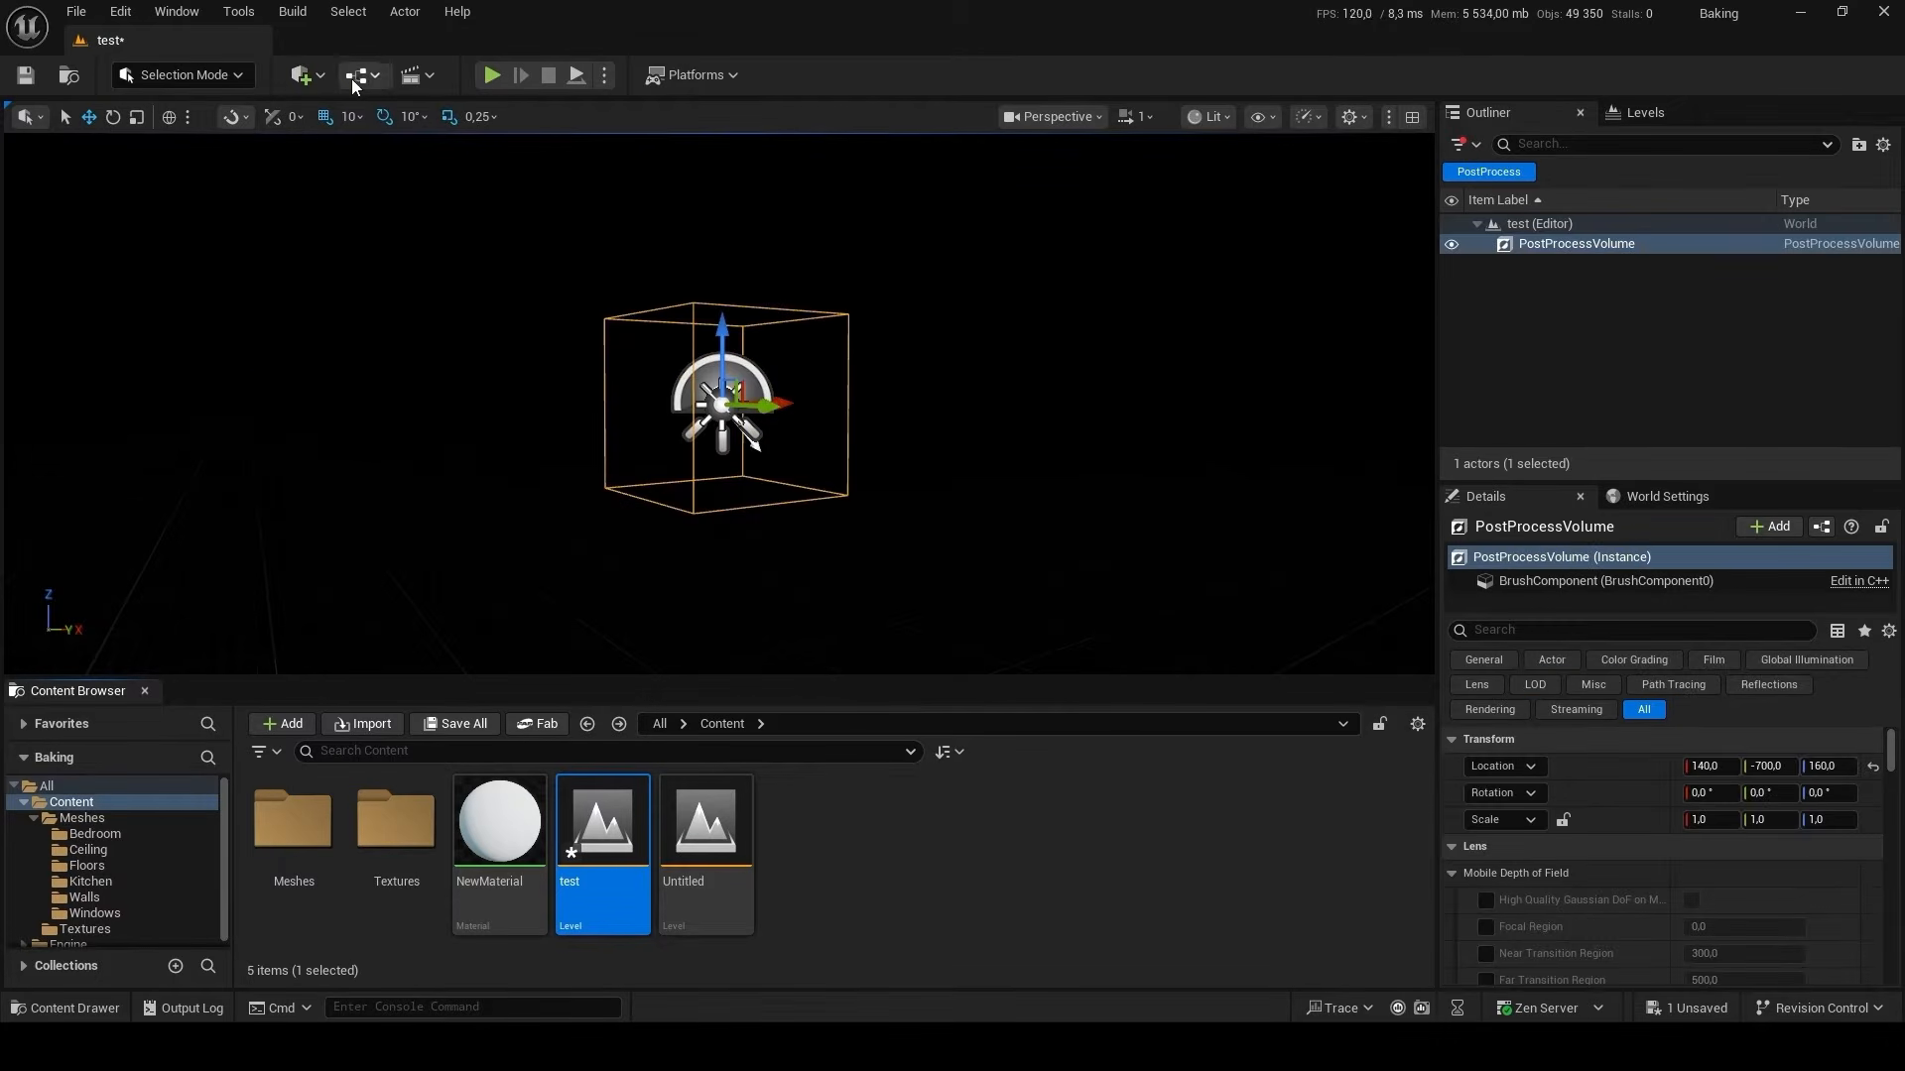
{"action": "left_click", "coordinate": [306, 75]}
{"action": "mouse_move", "coordinate": [419, 395]}
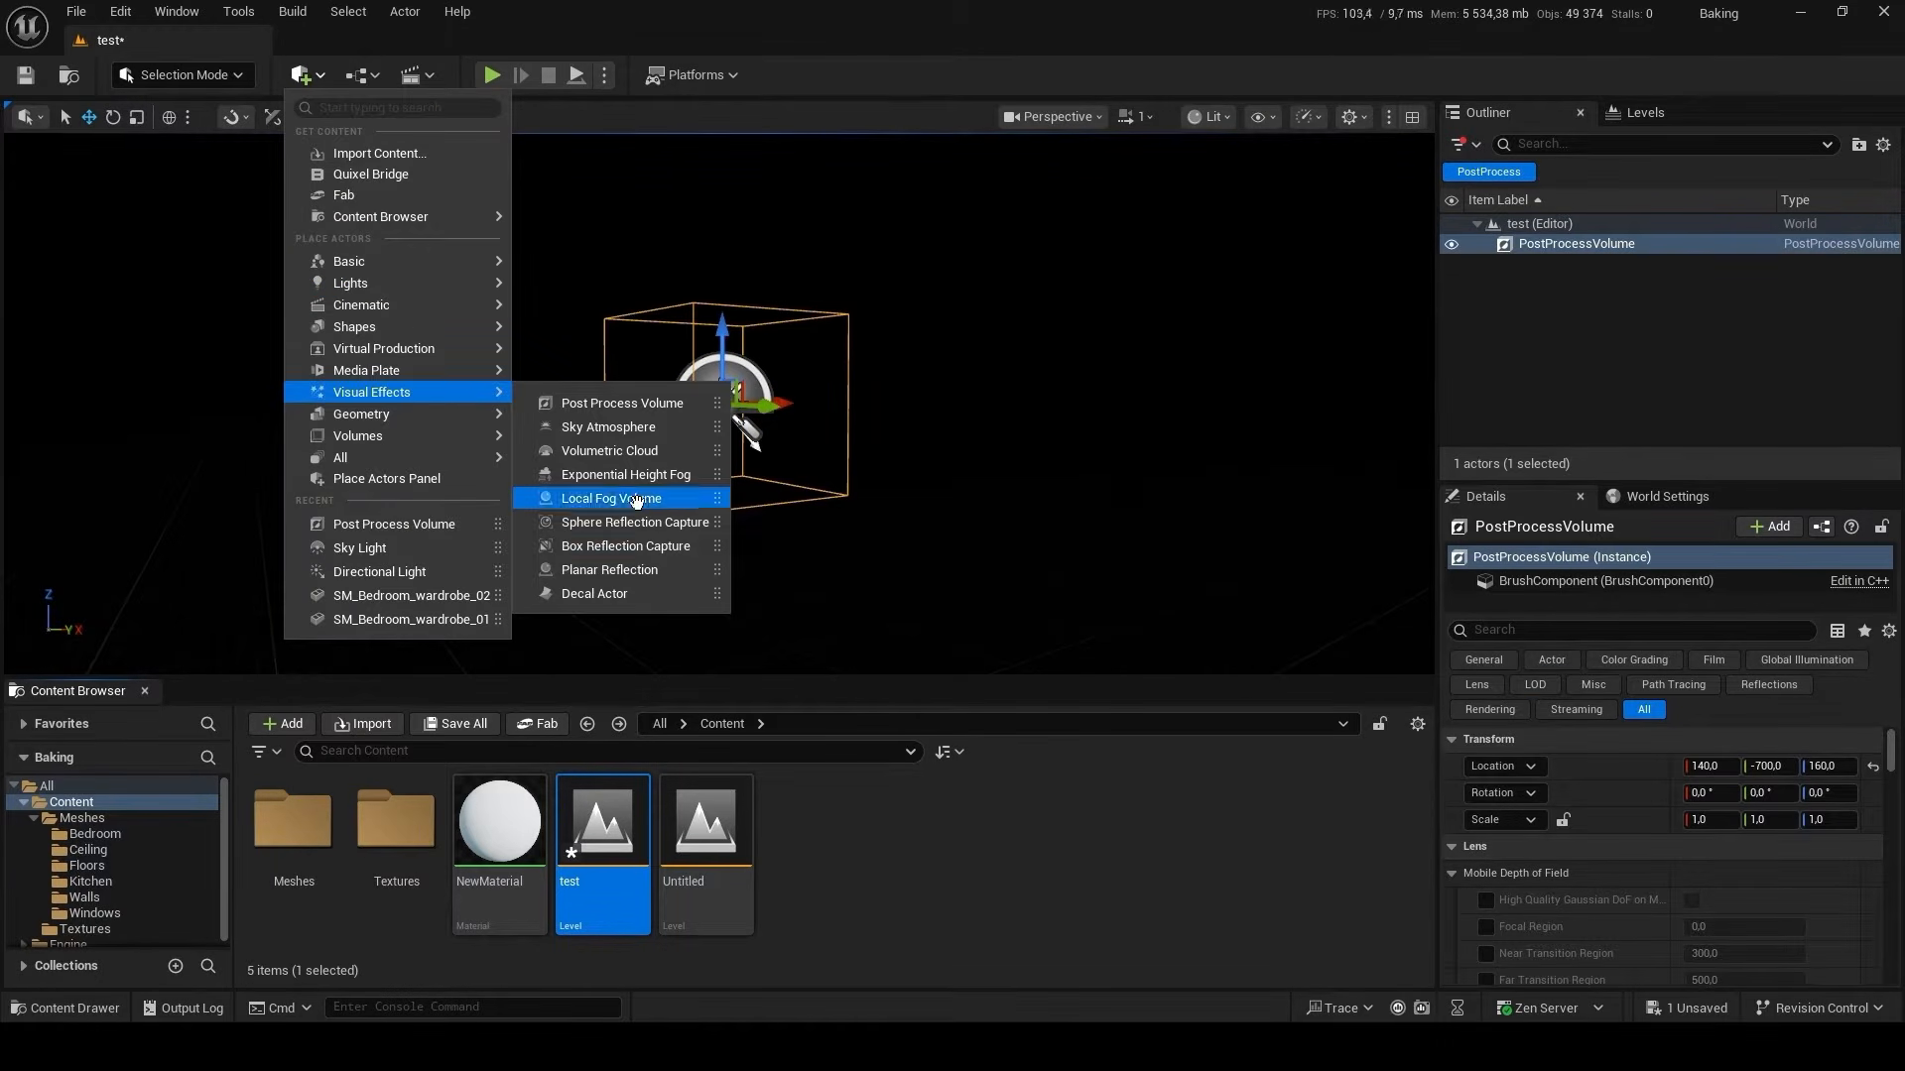
{"action": "left_click", "coordinate": [671, 425]}
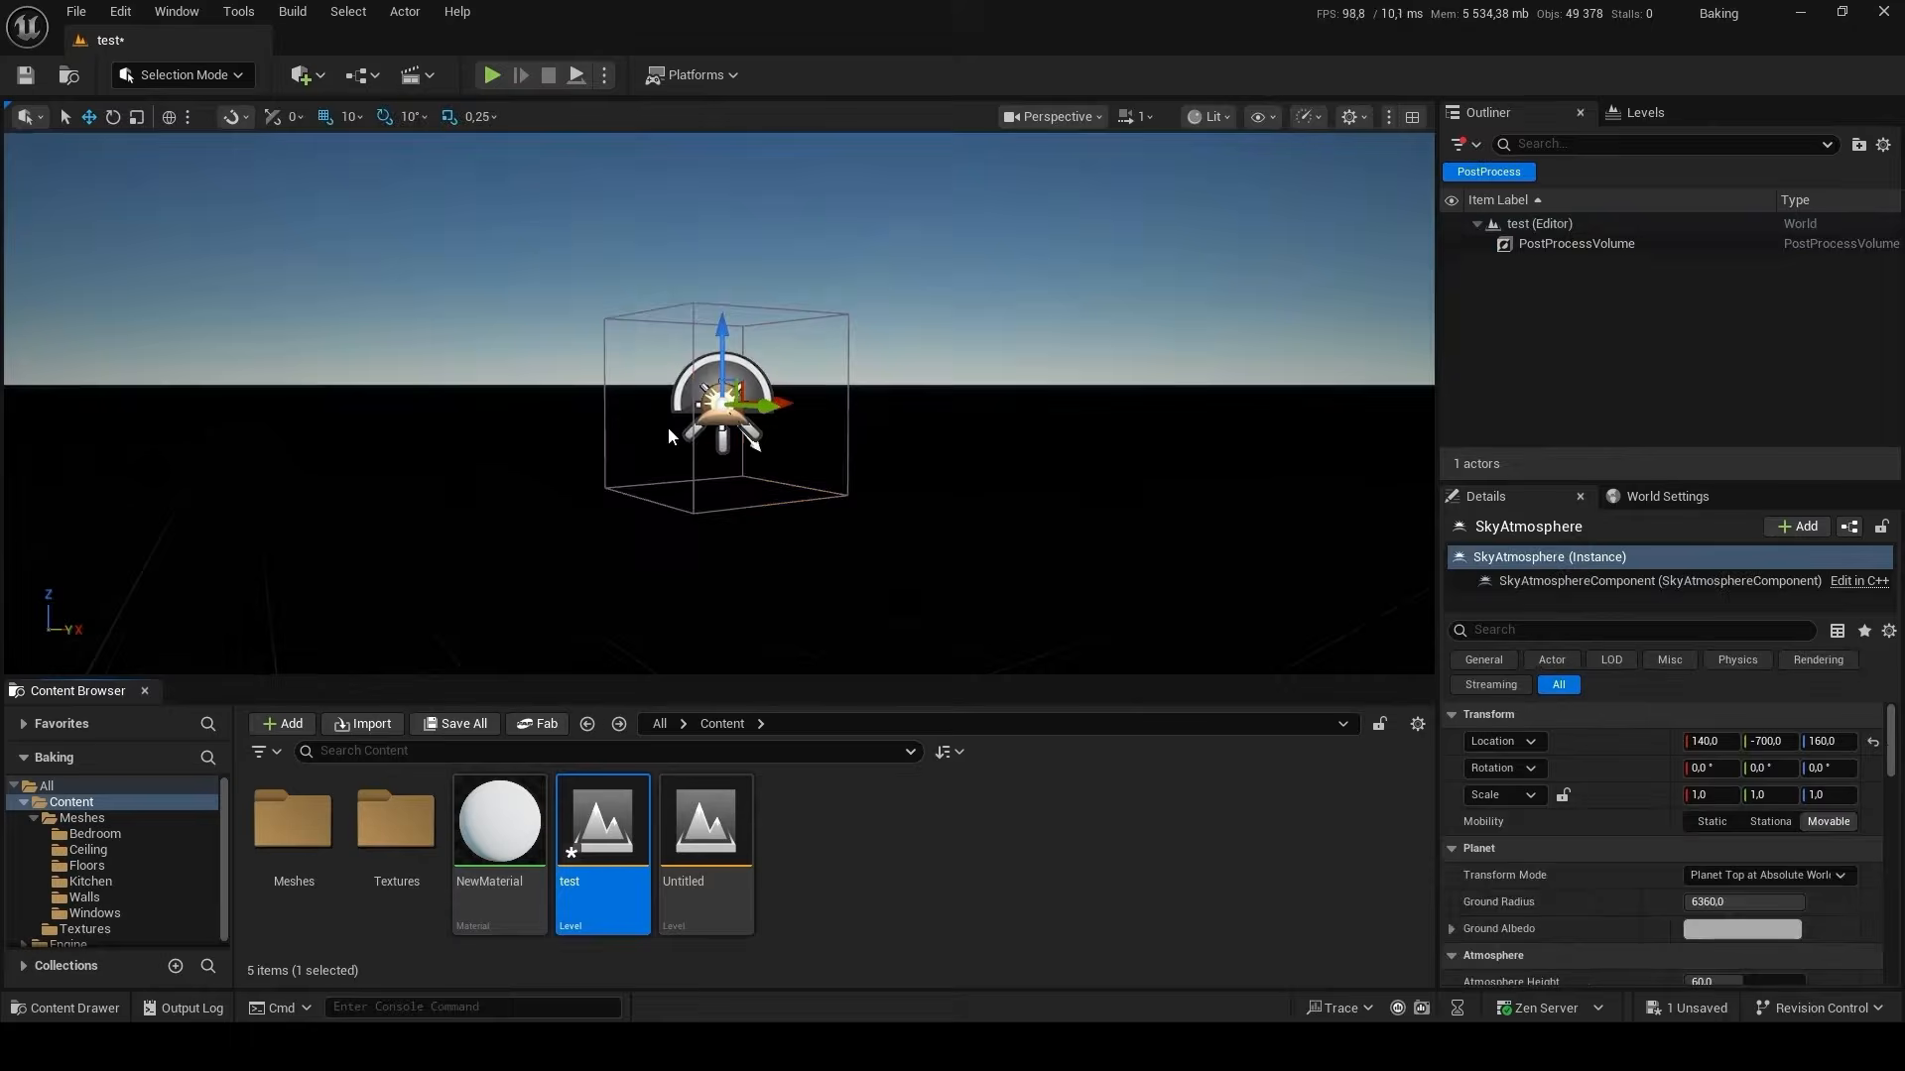
Enable Infinite Extent (Unbound) on the post process volume and turn off the Outliner's PostProcess filter.
{"action": "left_click", "coordinate": [1565, 246]}
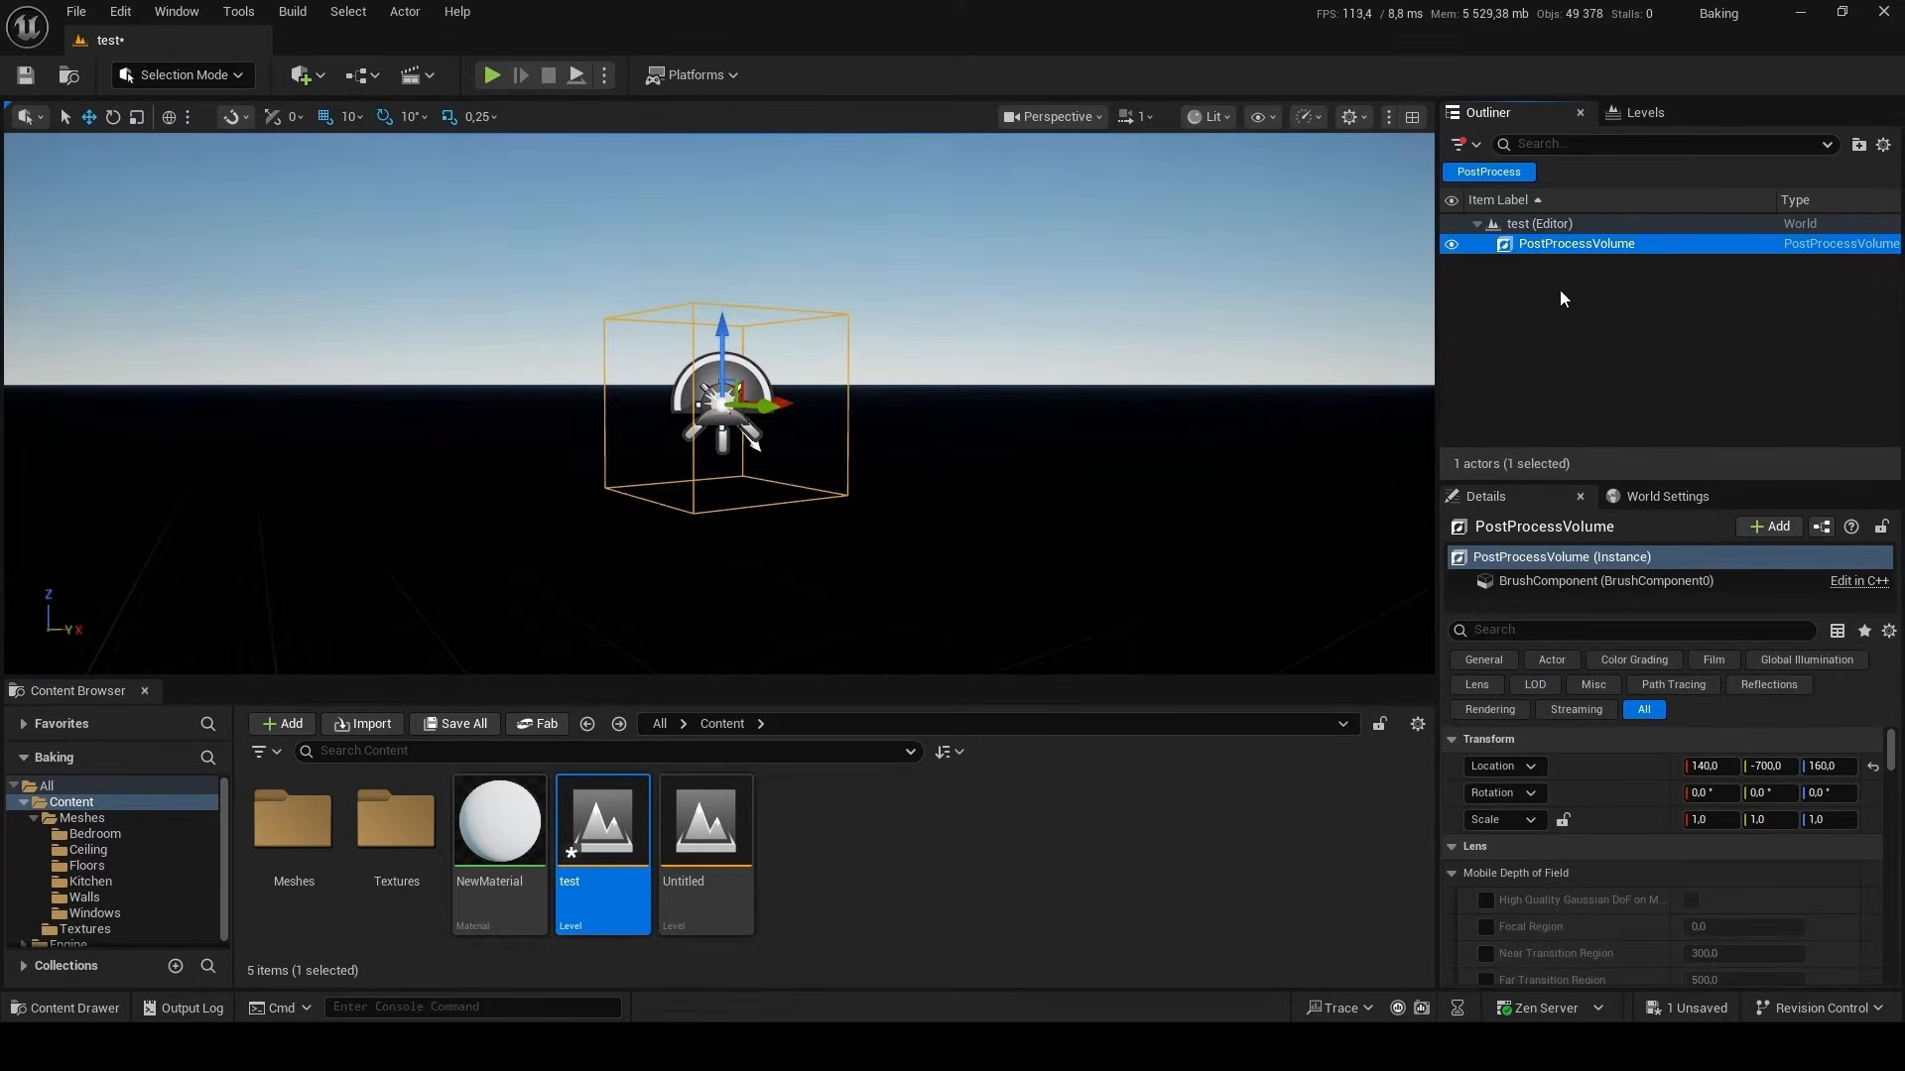
{"action": "left_click", "coordinate": [1525, 629]}
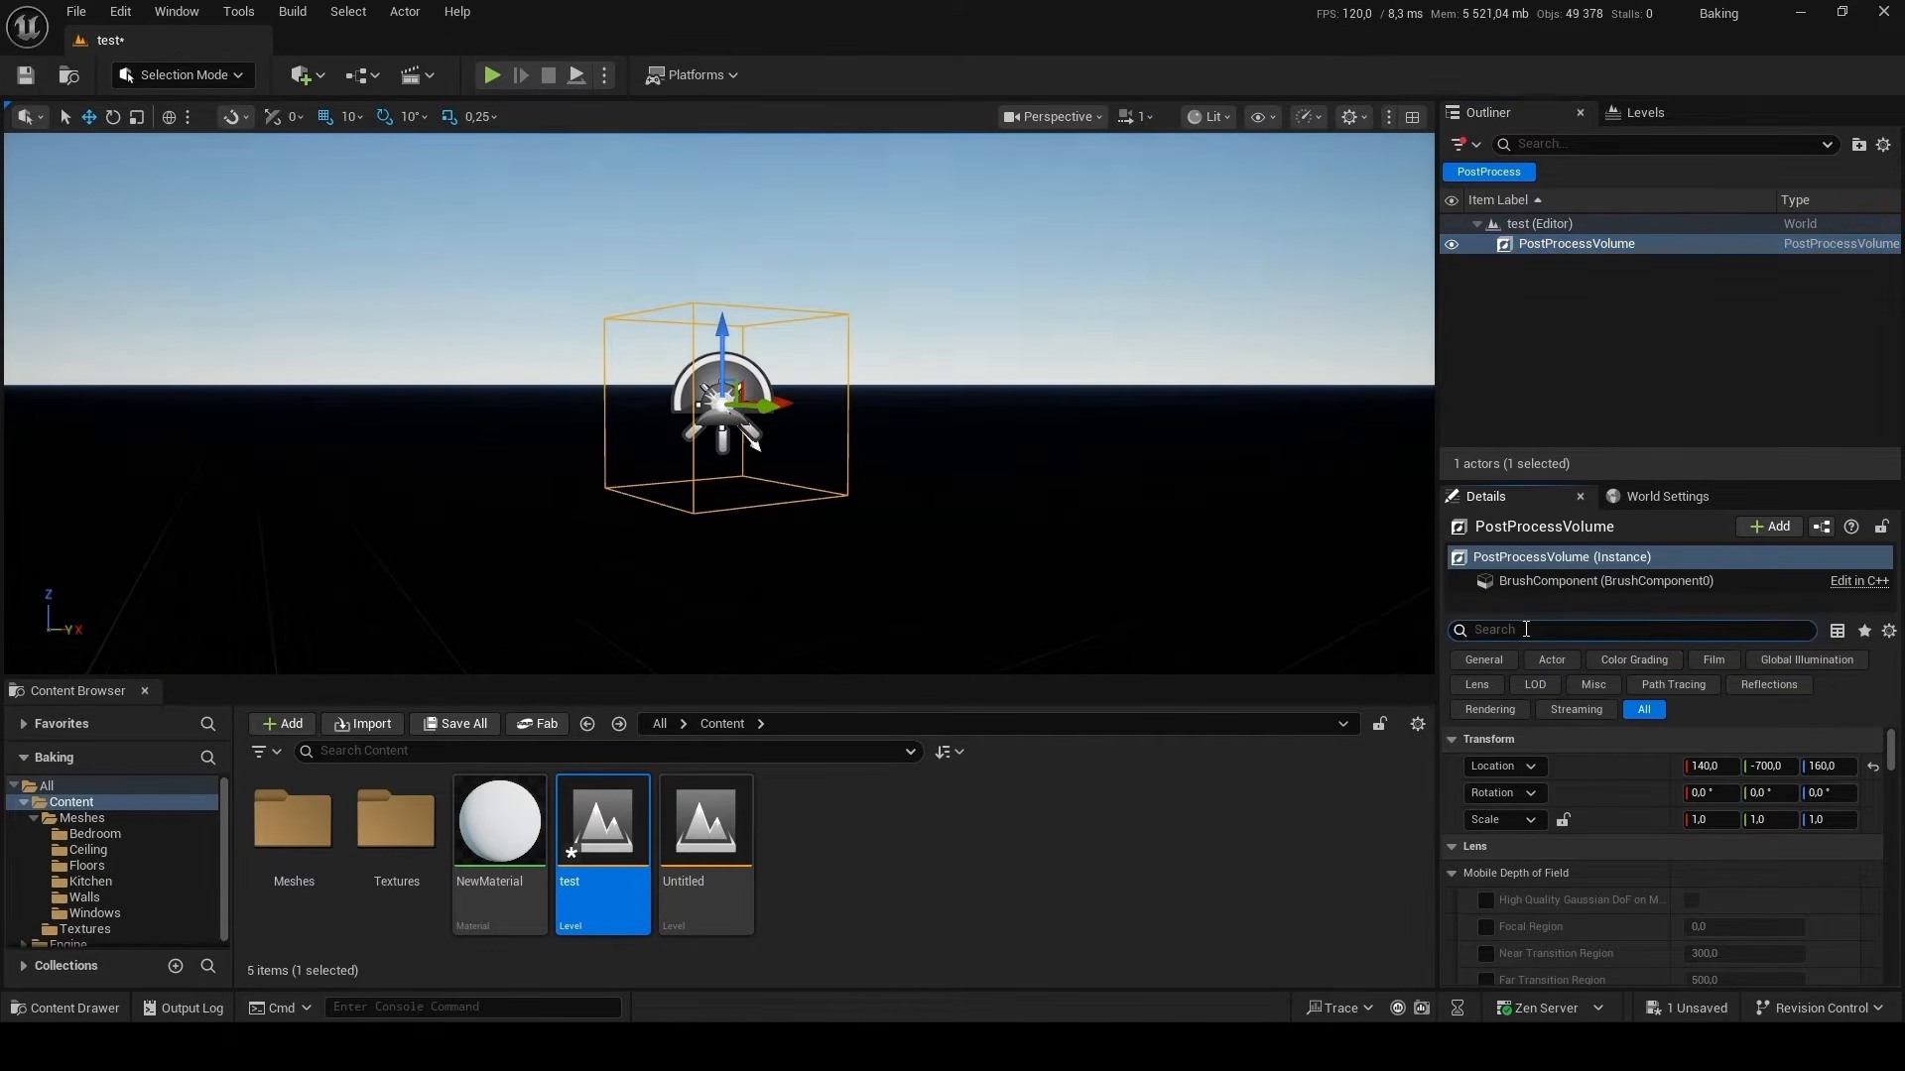
{"action": "type", "text": "inf"}
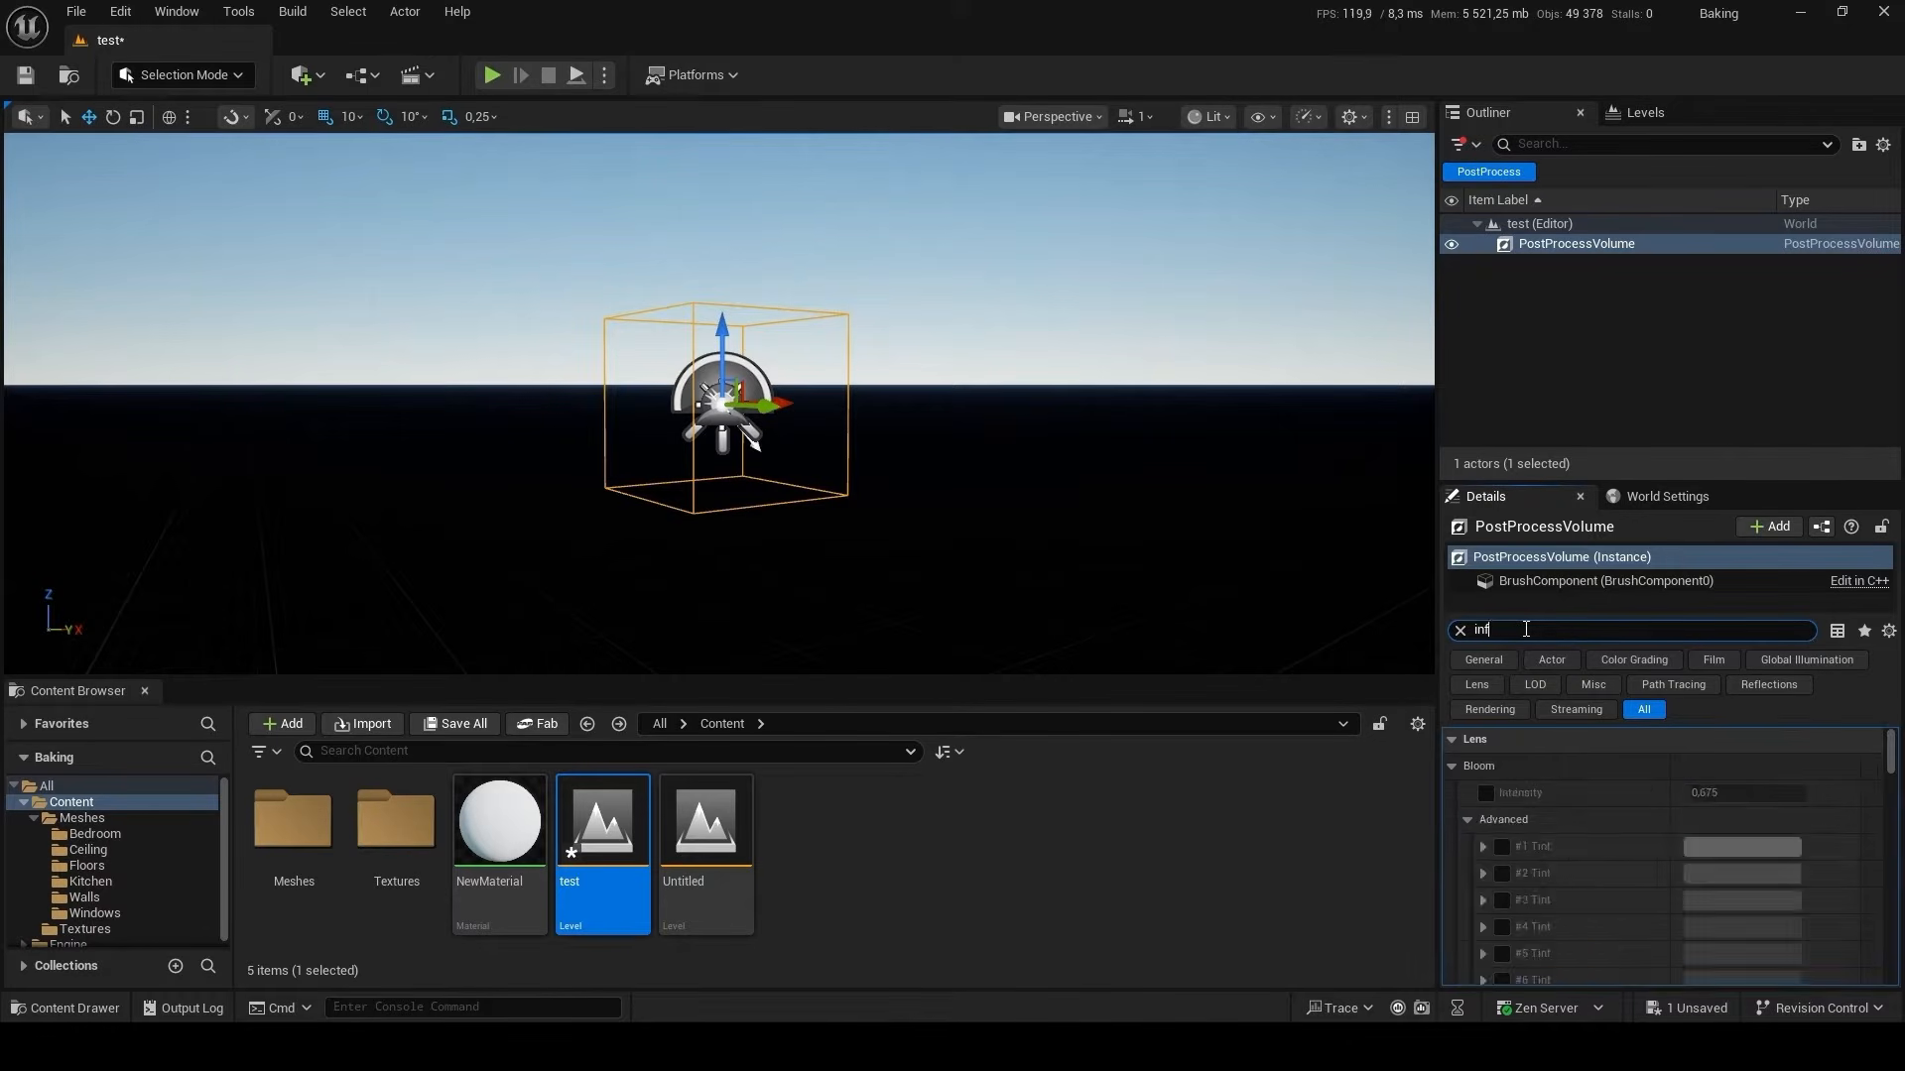
{"action": "left_click", "coordinate": [1701, 848]}
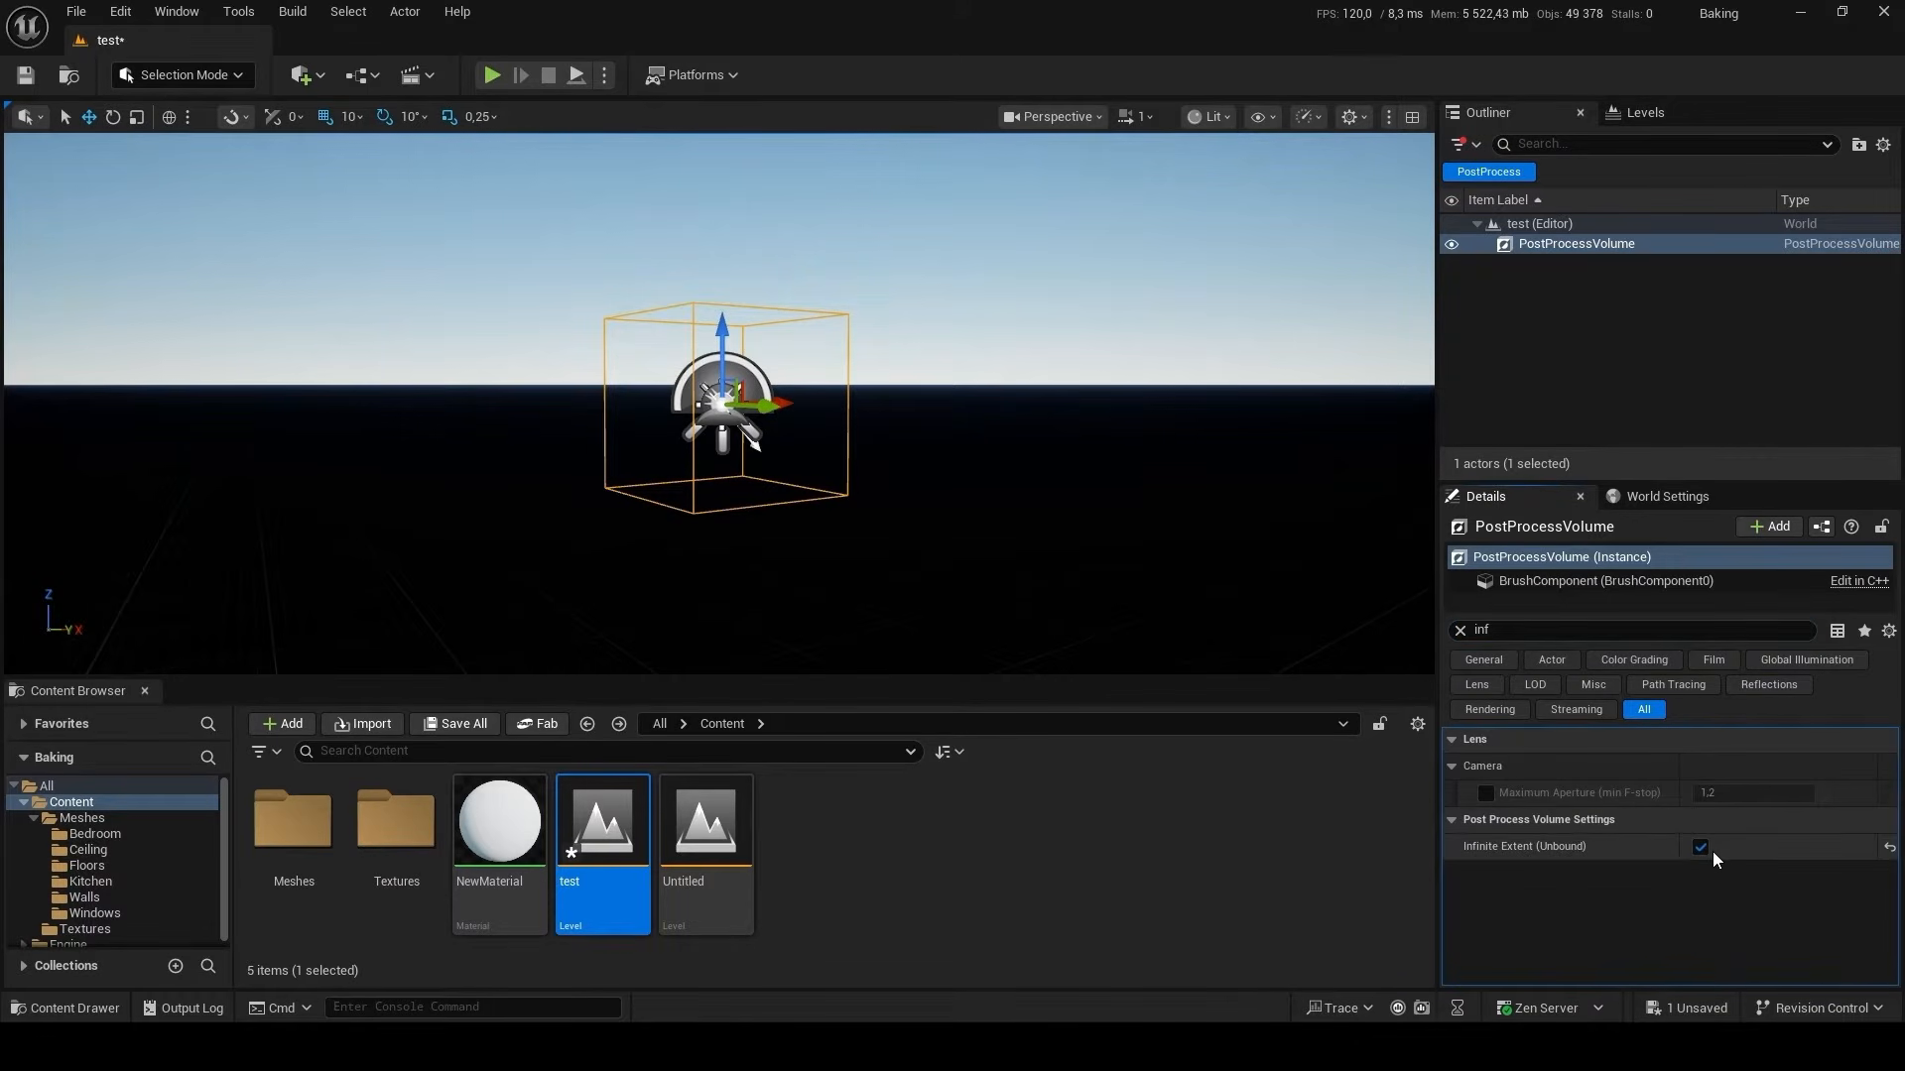
{"action": "left_click", "coordinate": [1459, 631]}
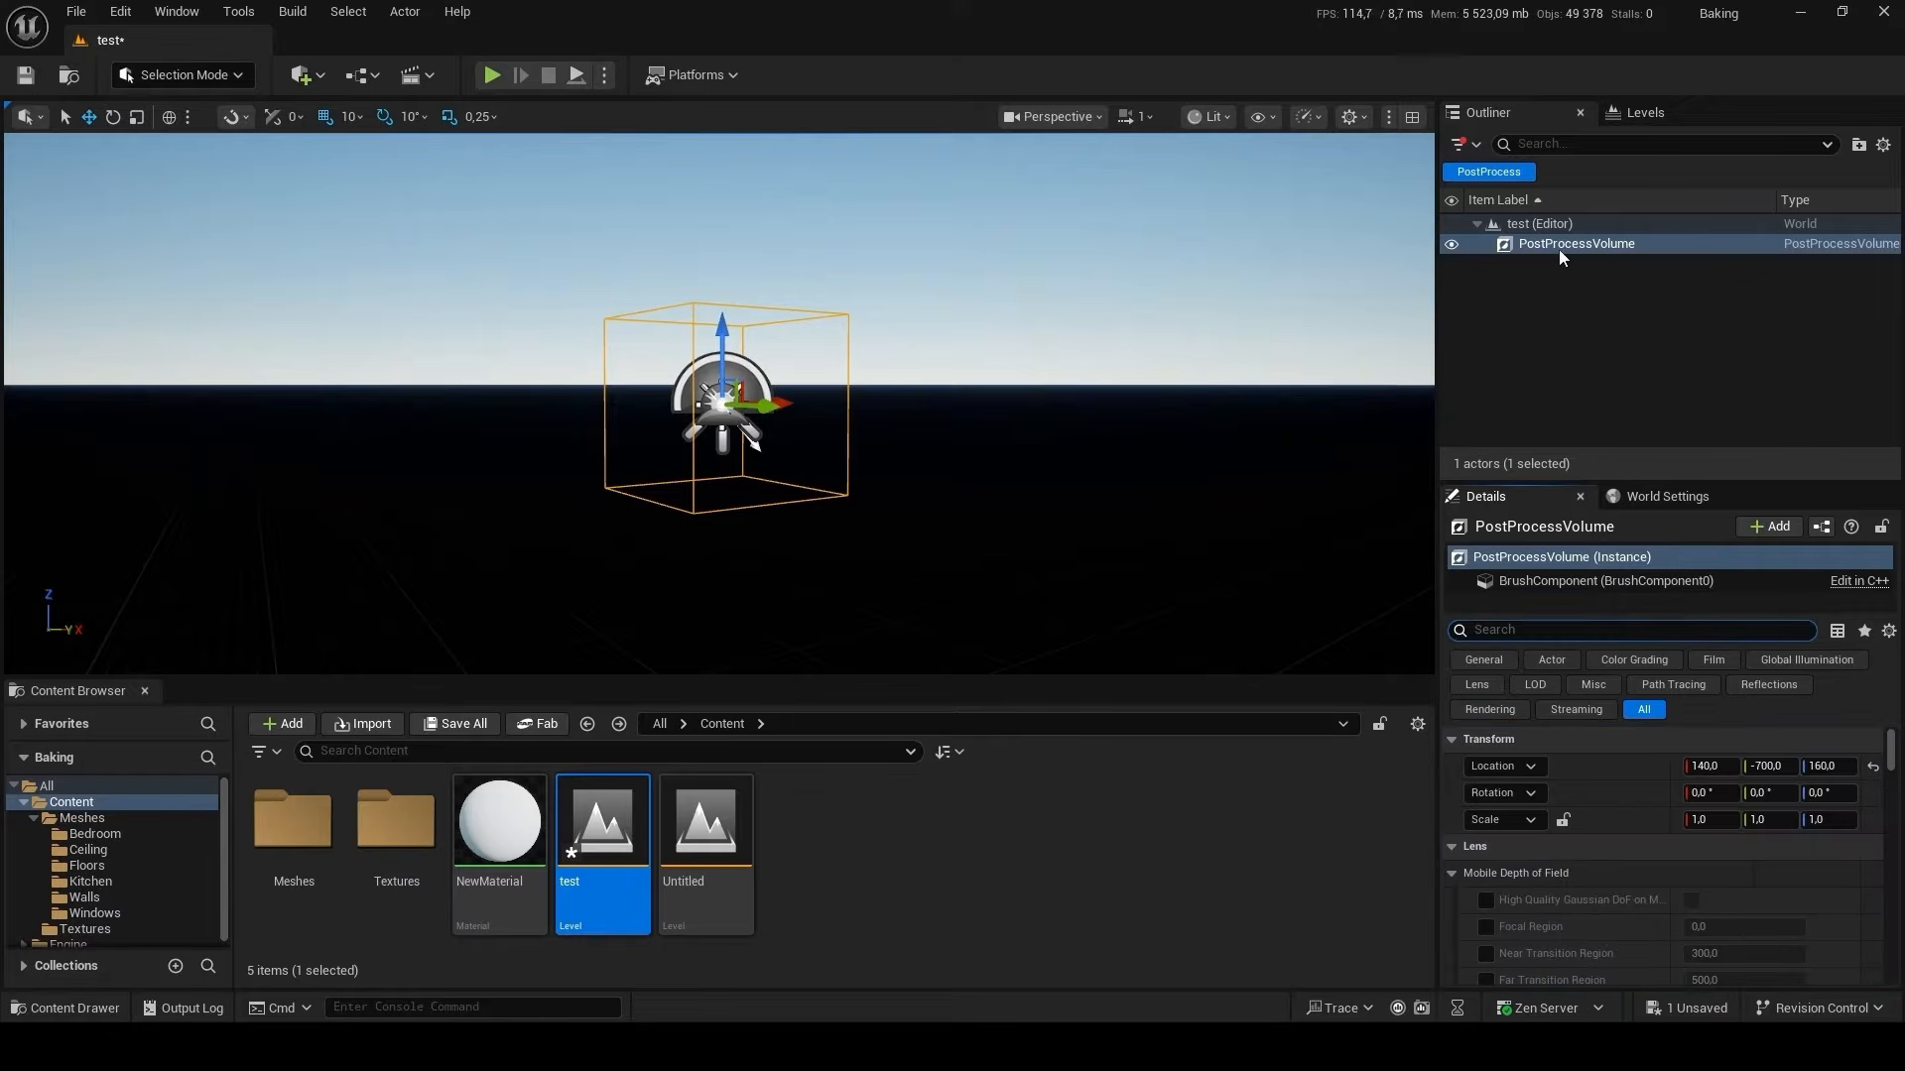
{"action": "left_click", "coordinate": [1488, 171]}
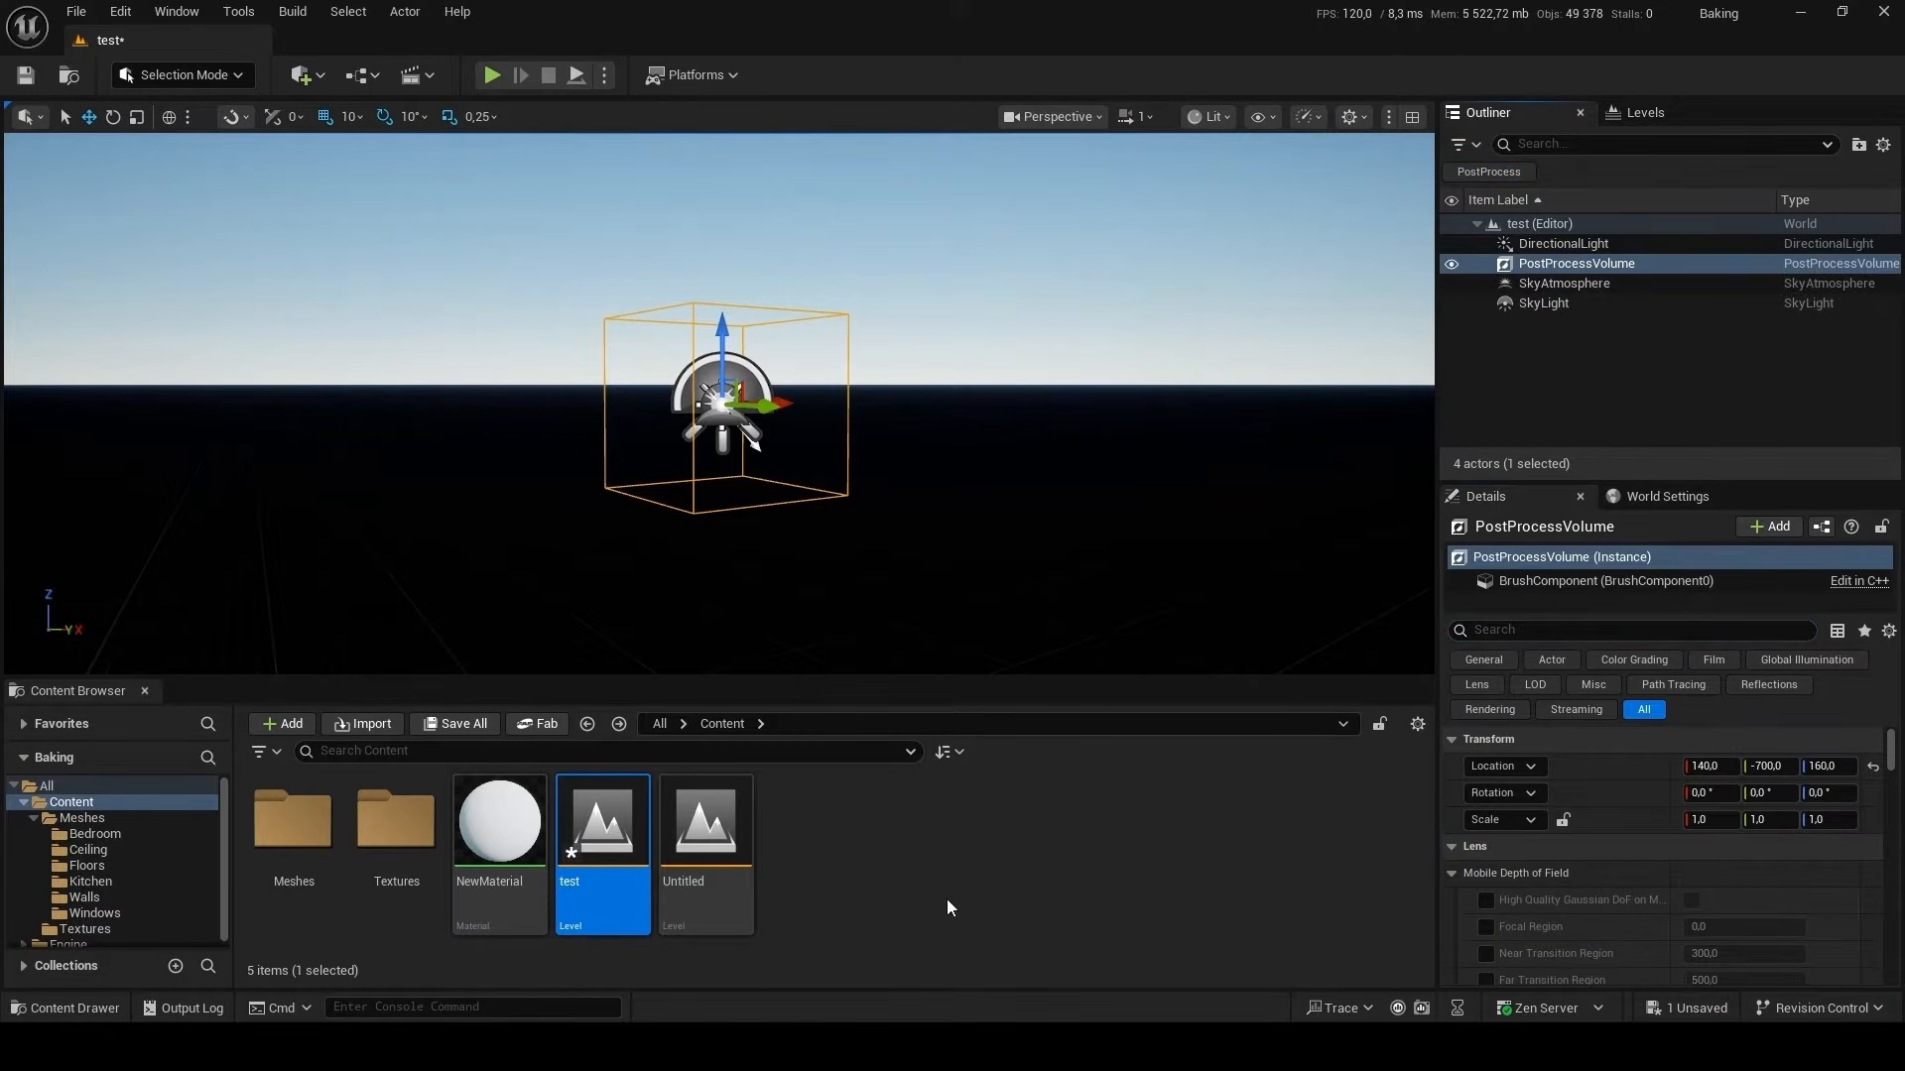
Place all meshes from the Meshes/Bedroom folder in the level and reset their location to 0, 0, 0.
{"action": "double_click", "coordinate": [303, 844]}
{"action": "double_click", "coordinate": [316, 853]}
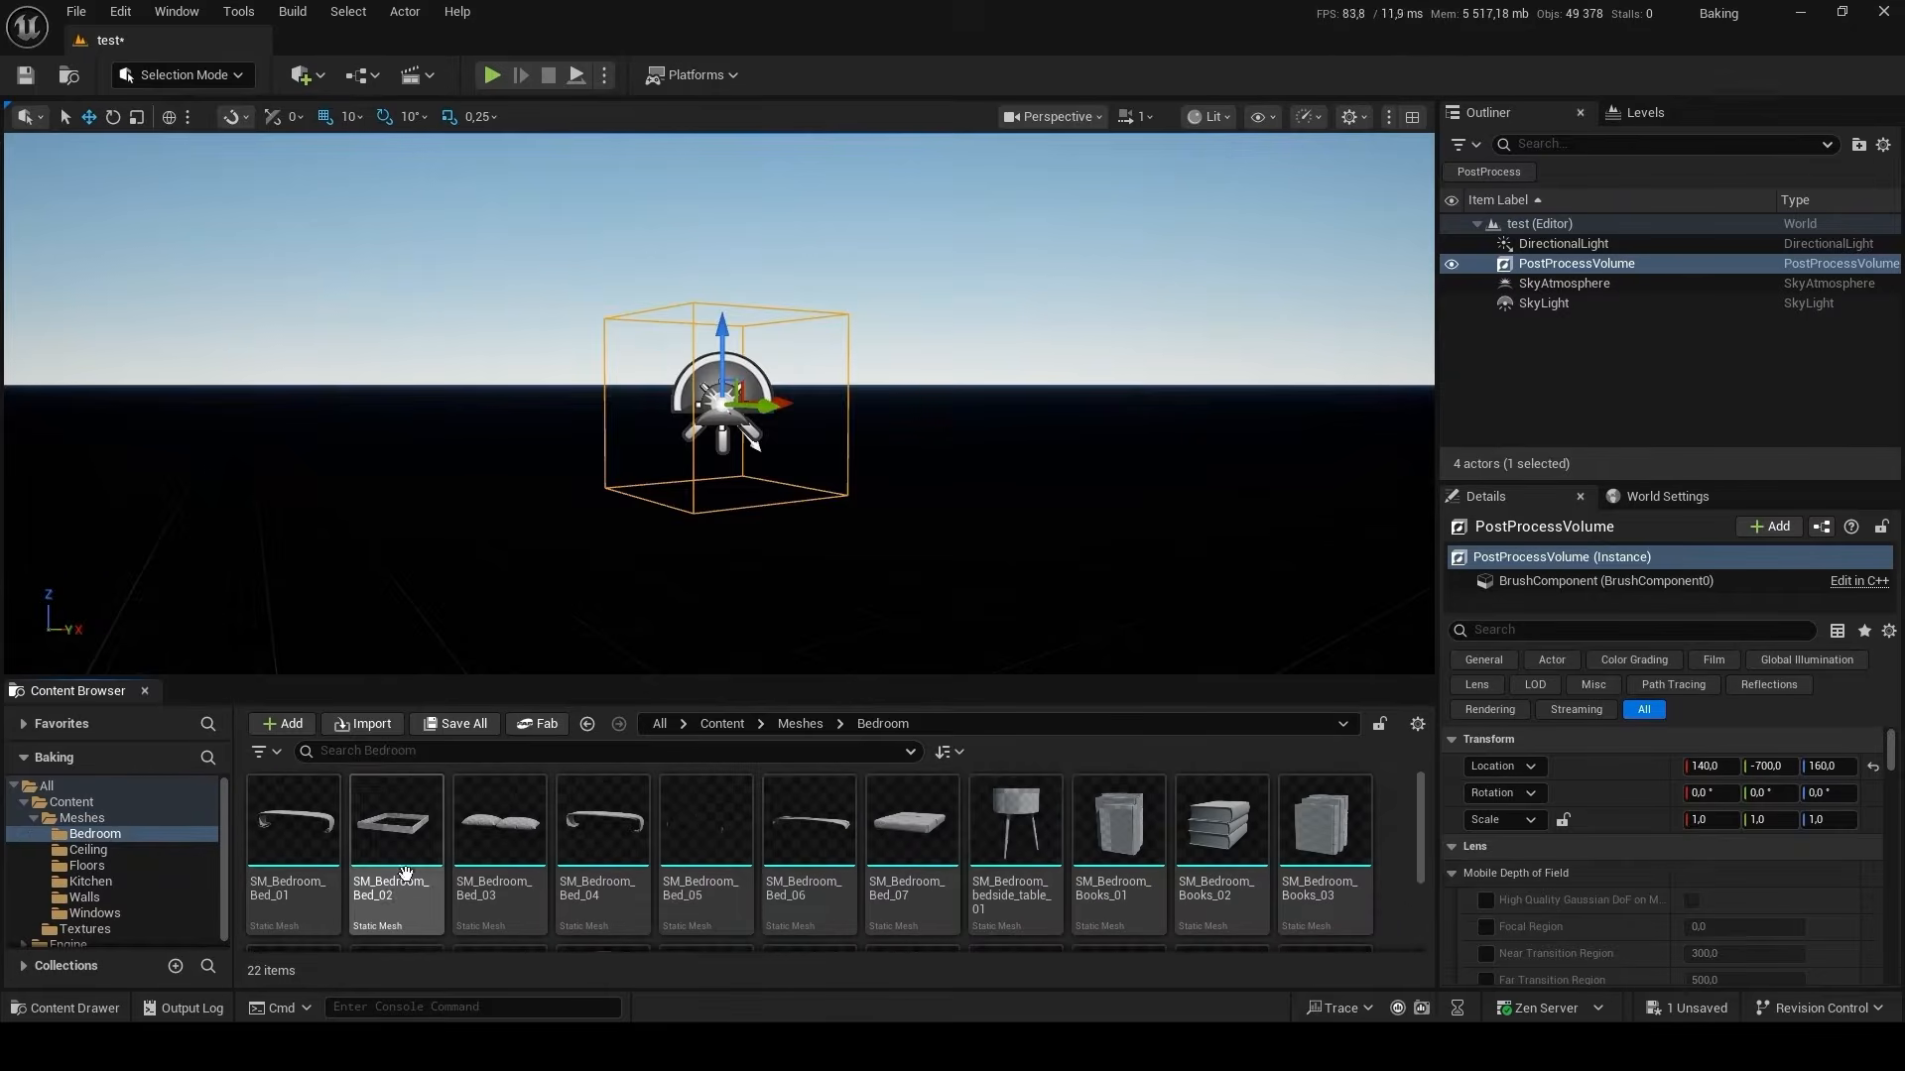
{"action": "left_click", "coordinate": [1012, 868]}
{"action": "key", "text": "ctrl+a"}
{"action": "left_click_drag", "start_coordinate": [1011, 868], "coordinate": [987, 576]}
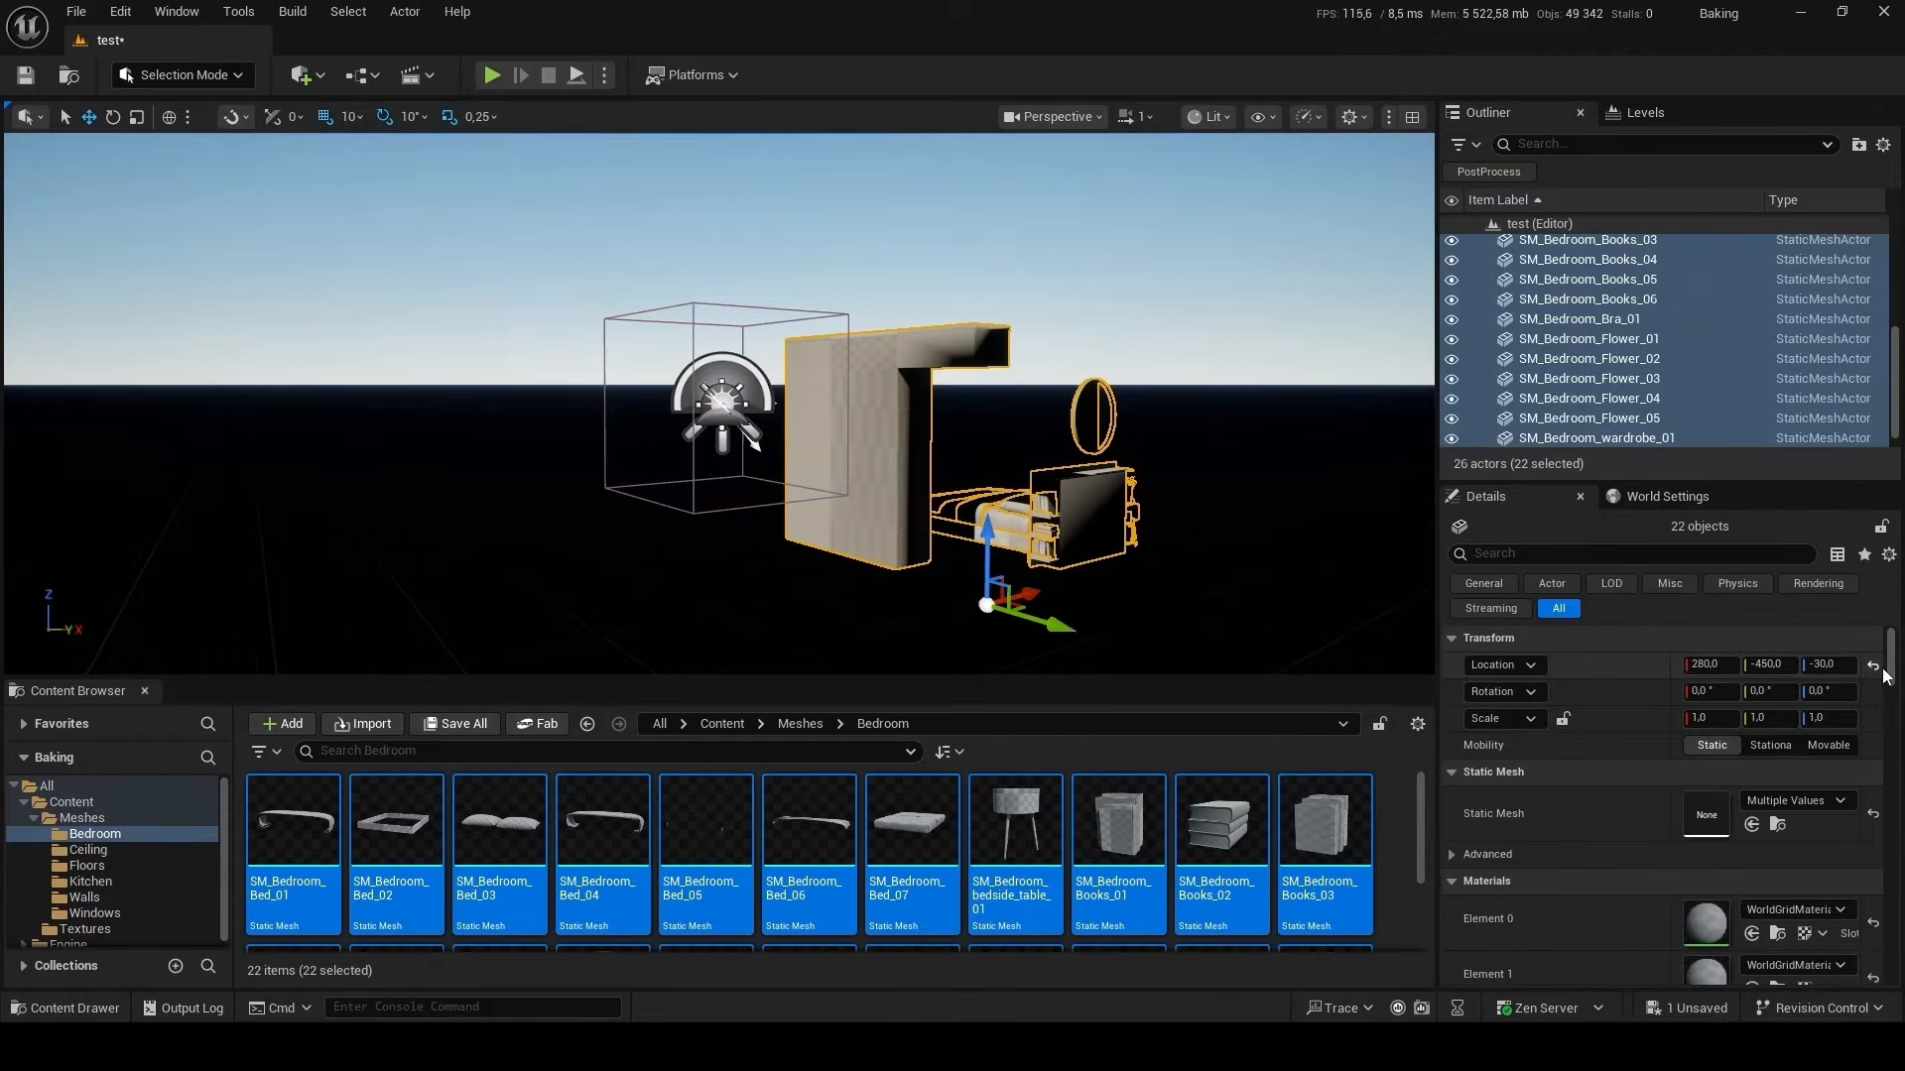
{"action": "left_click", "coordinate": [1873, 665]}
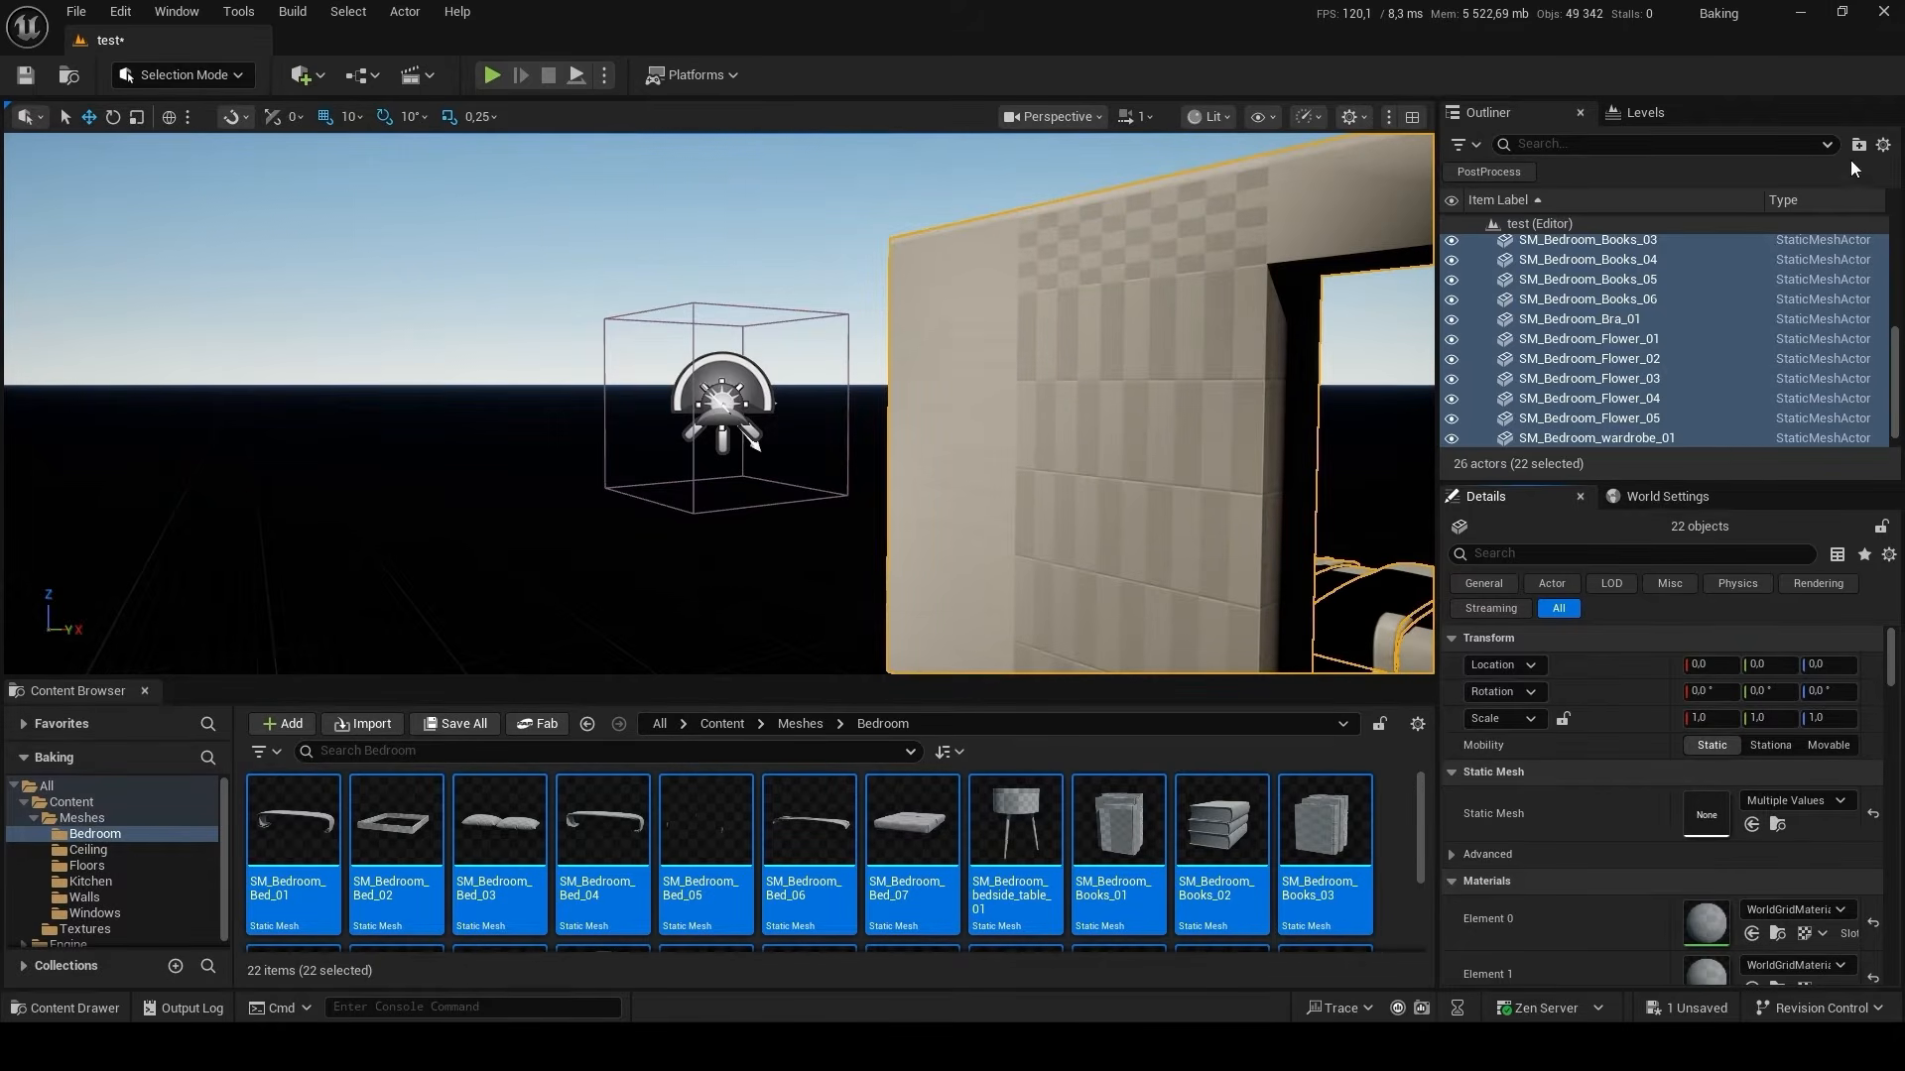
Group the placed bedroom meshes in a new Outliner folder named Bedroom and collapse it.
{"action": "left_click", "coordinate": [1858, 145]}
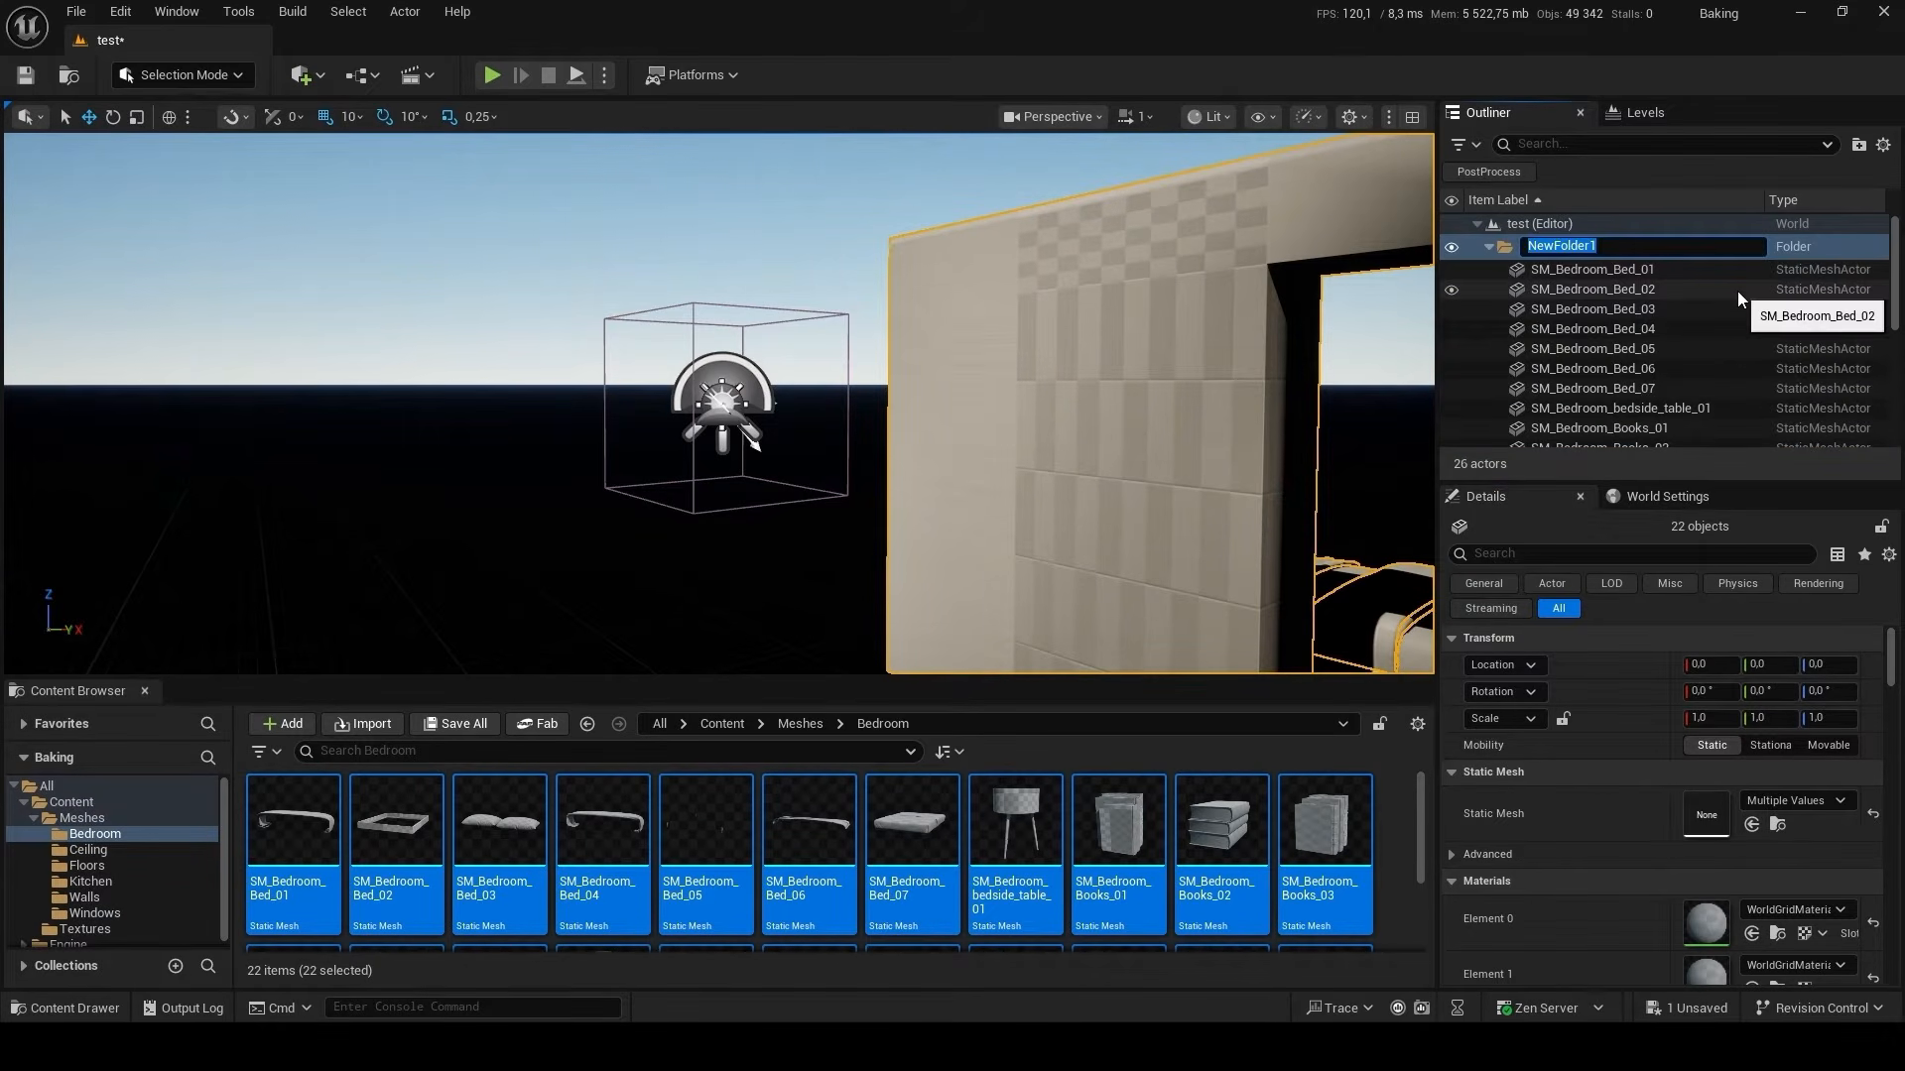
{"action": "type", "text": "Bedroom"}
{"action": "key", "text": "Return"}
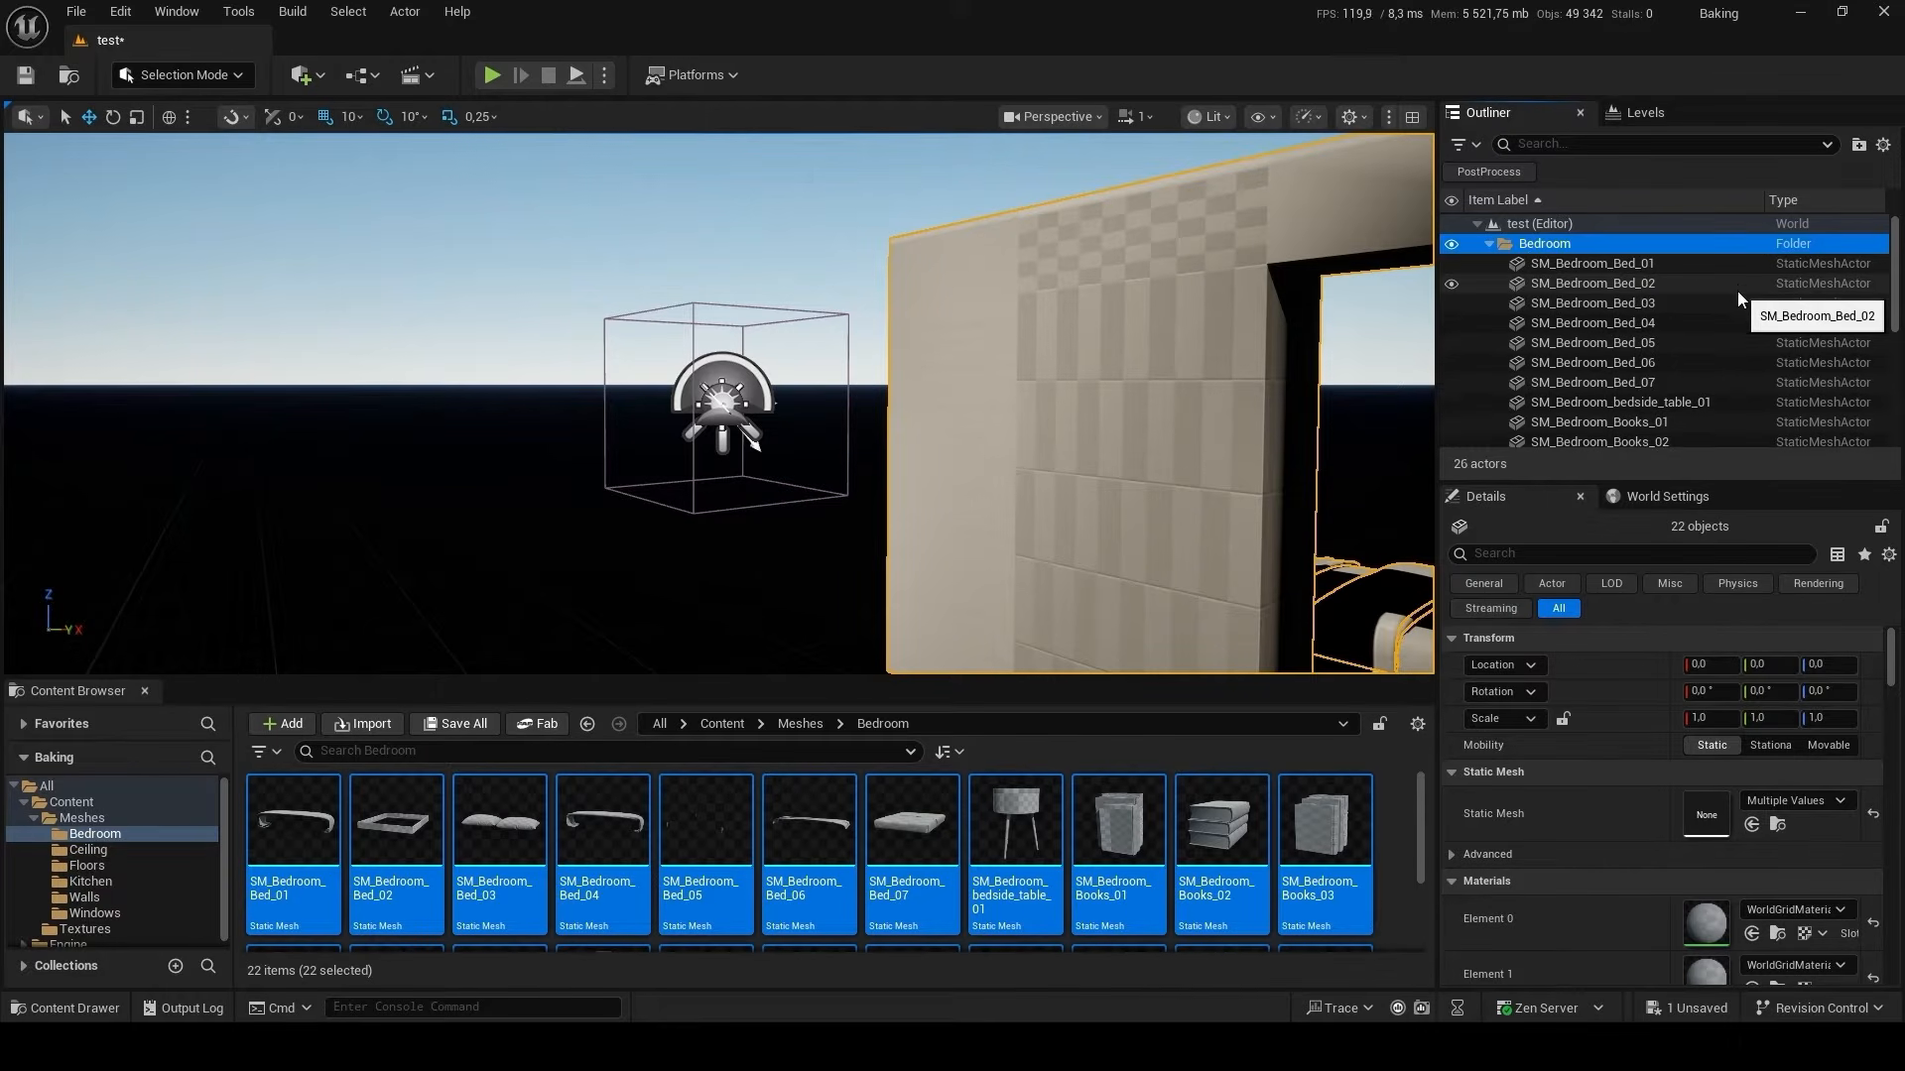
{"action": "left_click", "coordinate": [1489, 244]}
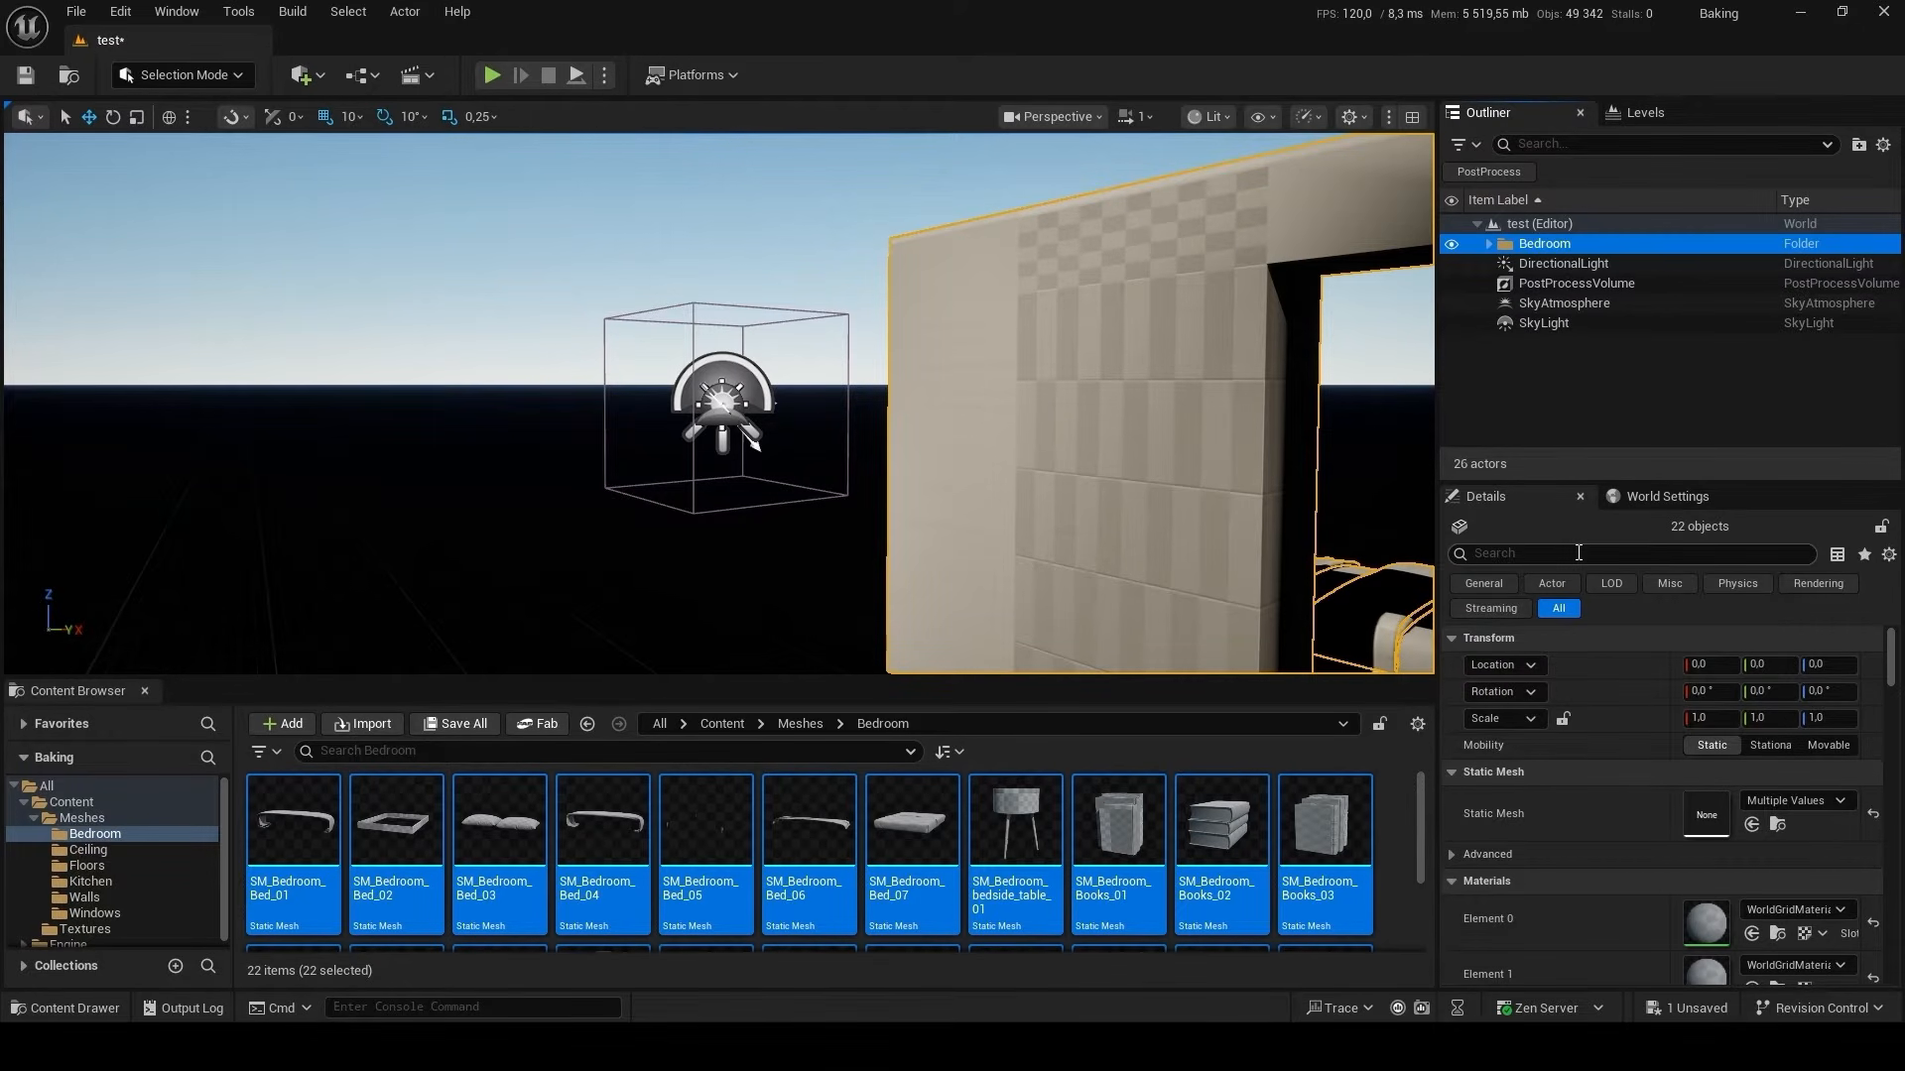
Override the light map resolution of all bedroom meshes with 64 and return to the Meshes asset folder.
{"action": "left_click", "coordinate": [1578, 552]}
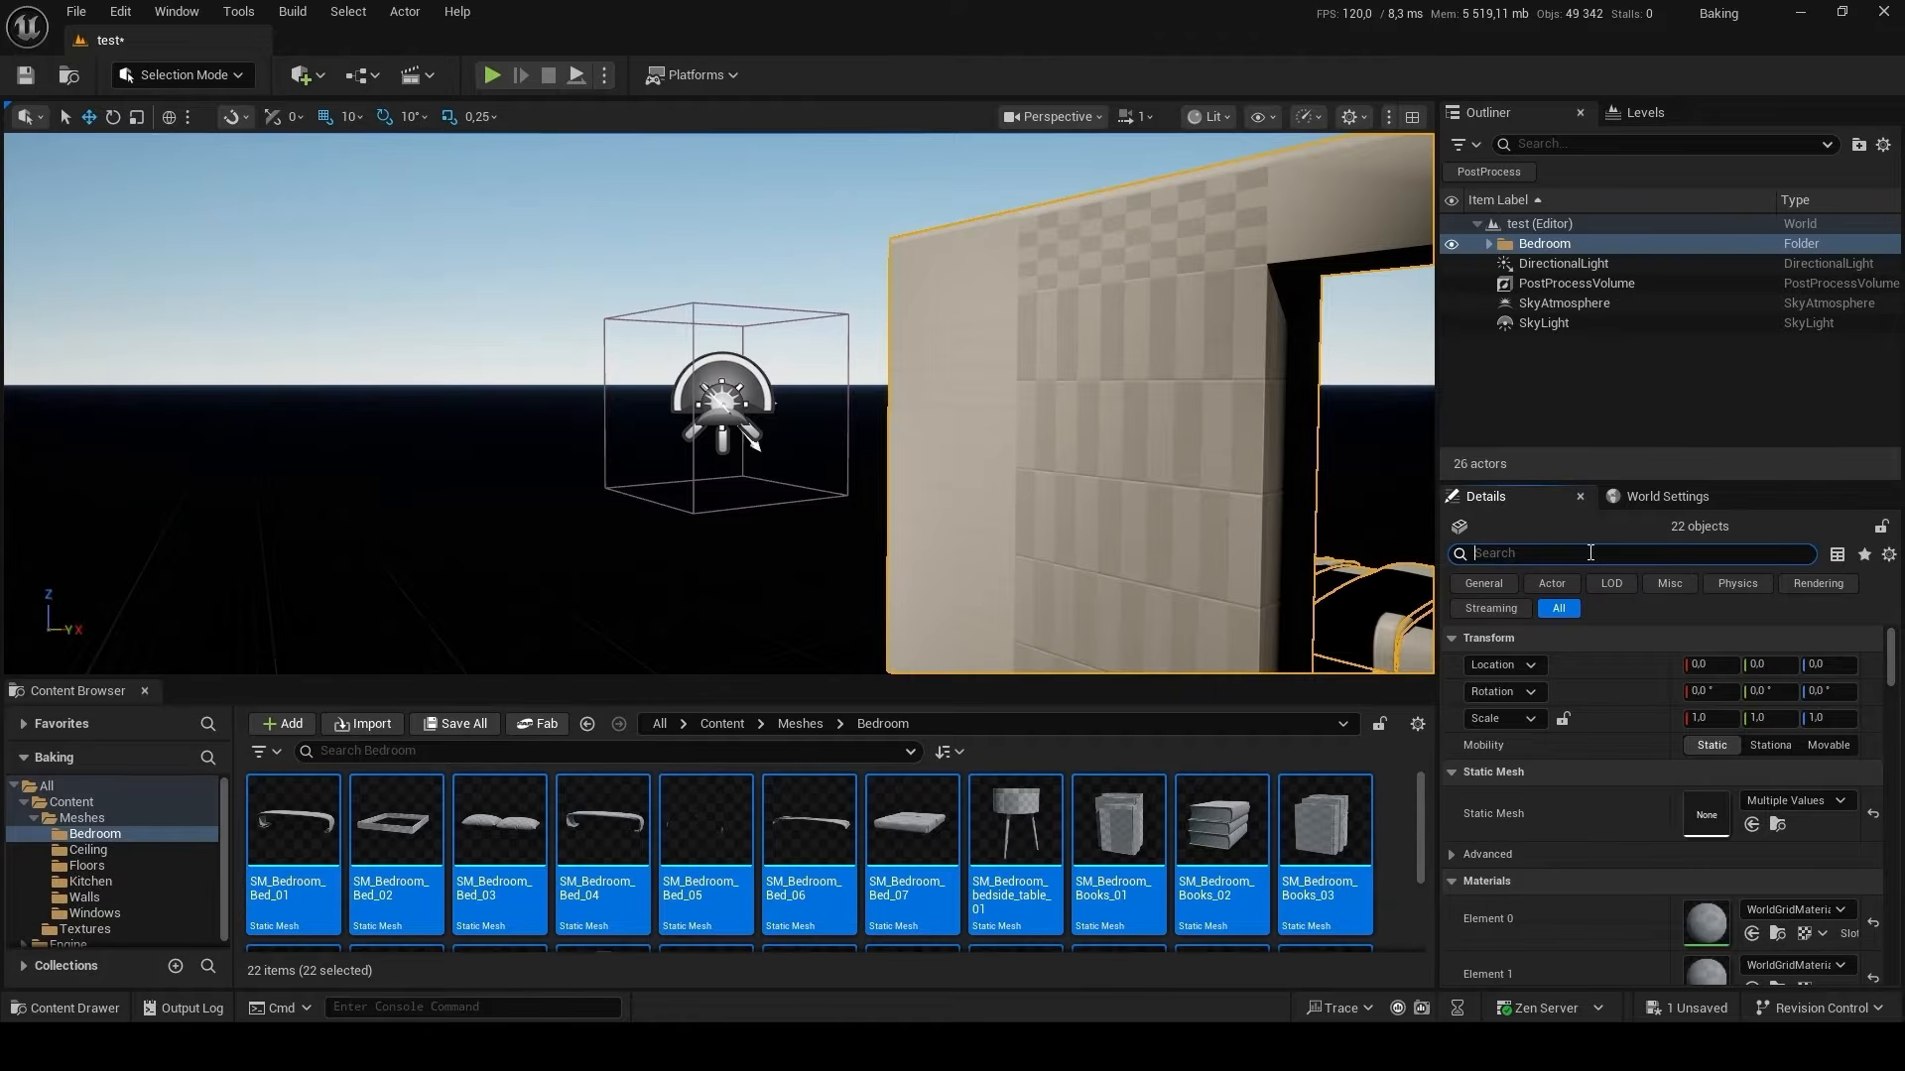
{"action": "type", "text": "li"}
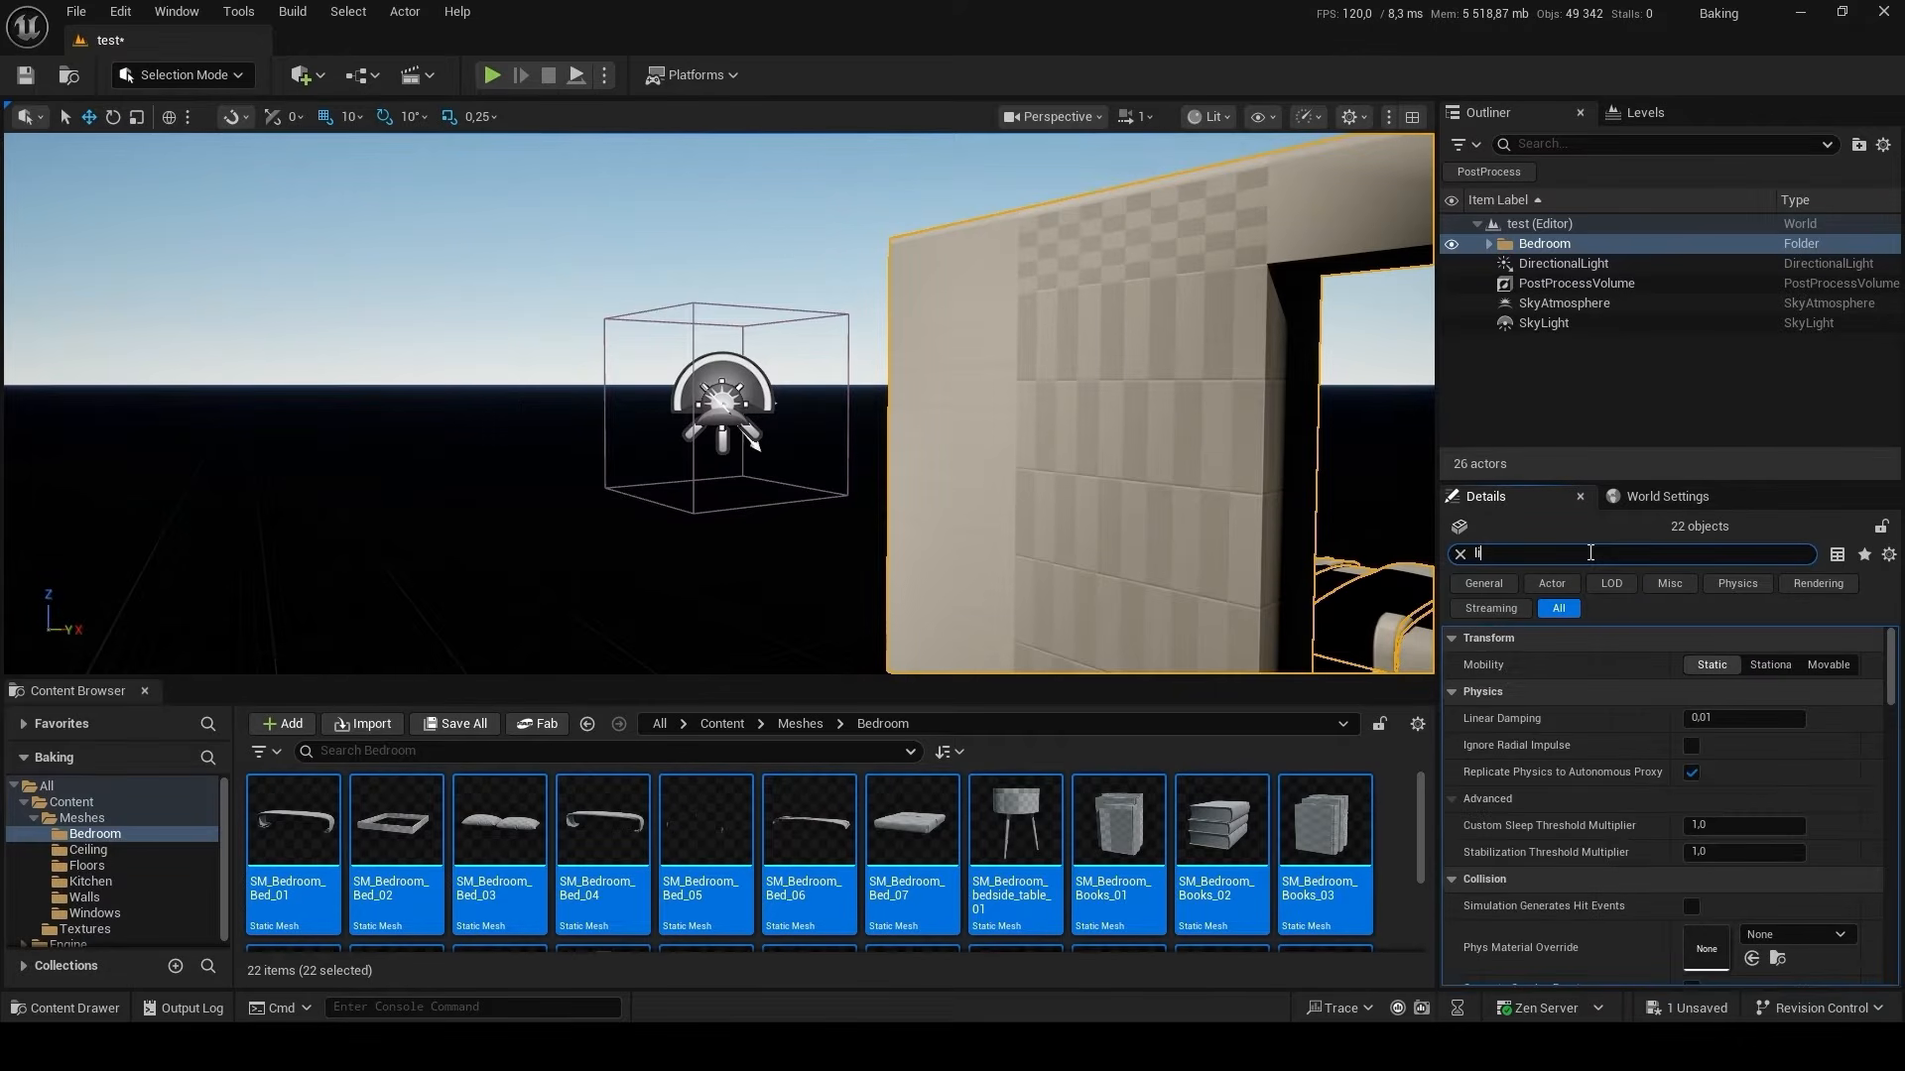
{"action": "type", "text": "g"}
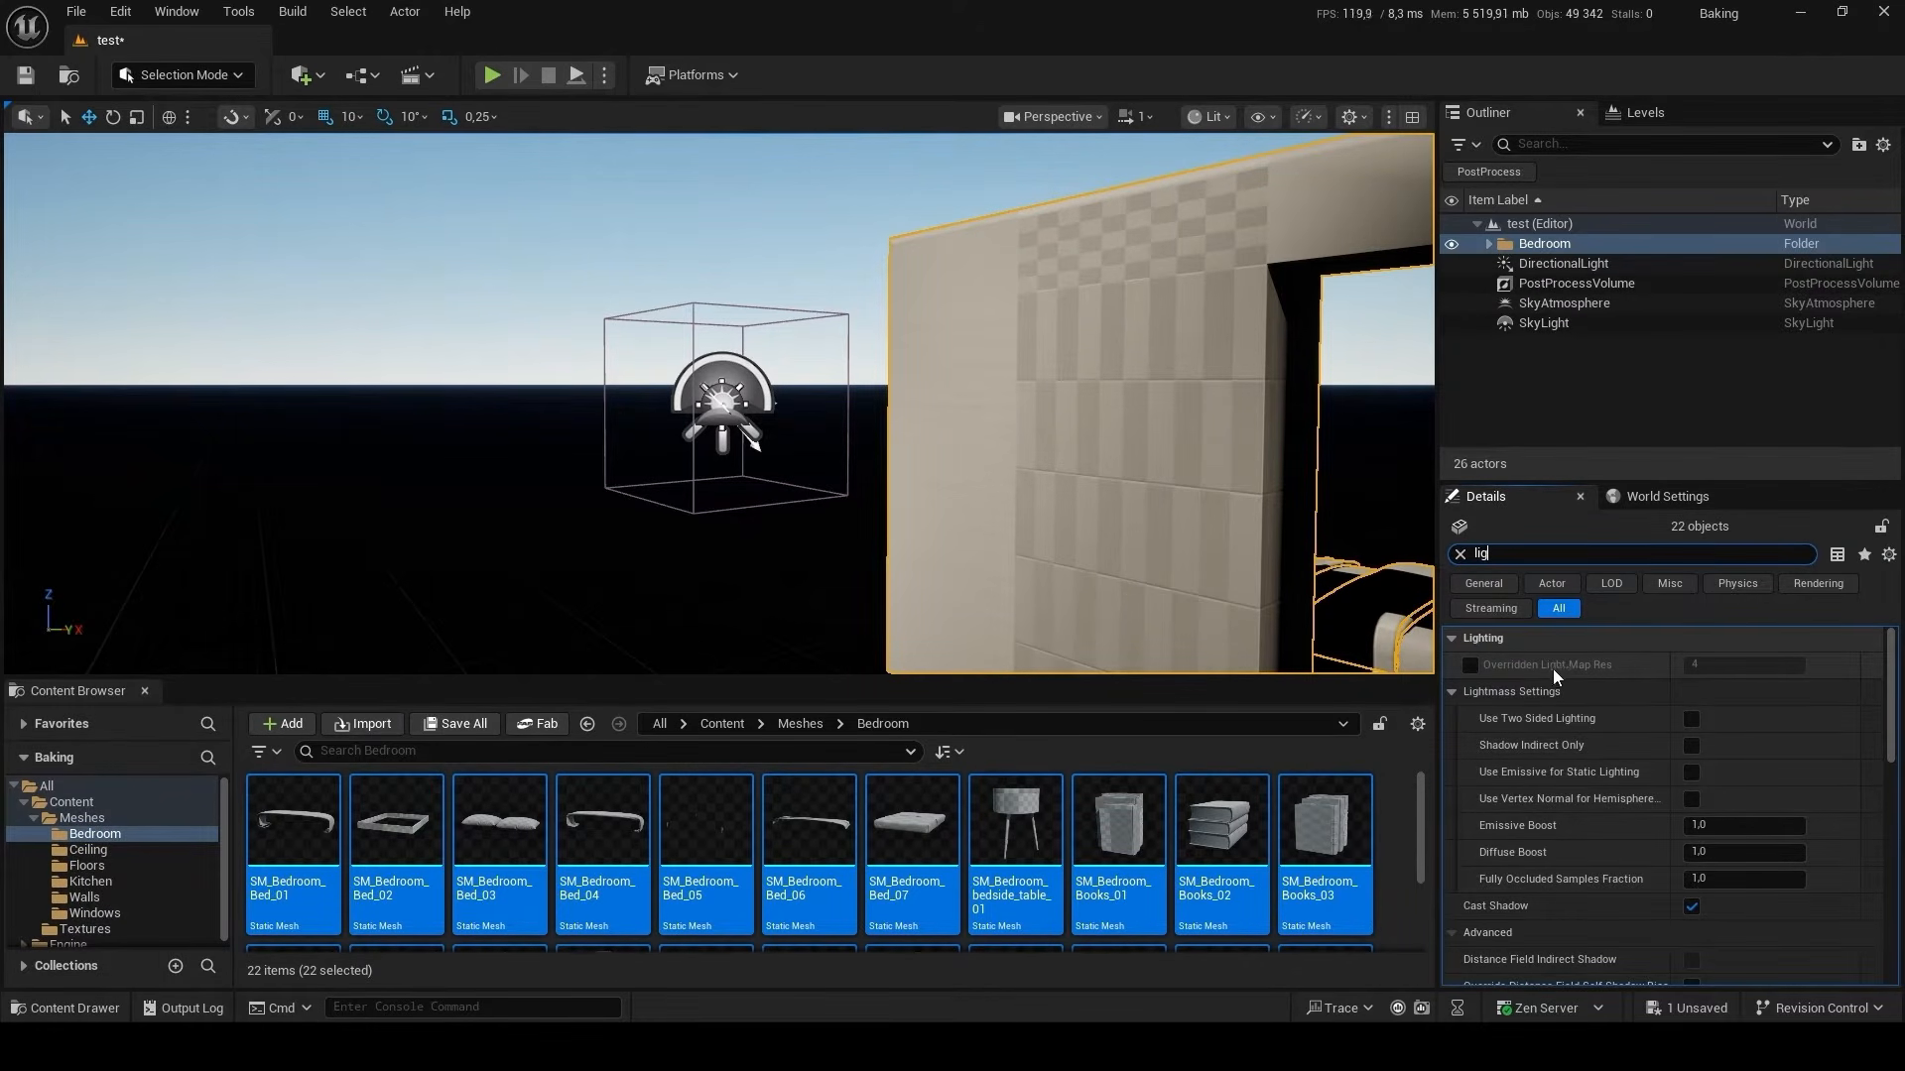
{"action": "left_click", "coordinate": [1470, 665]}
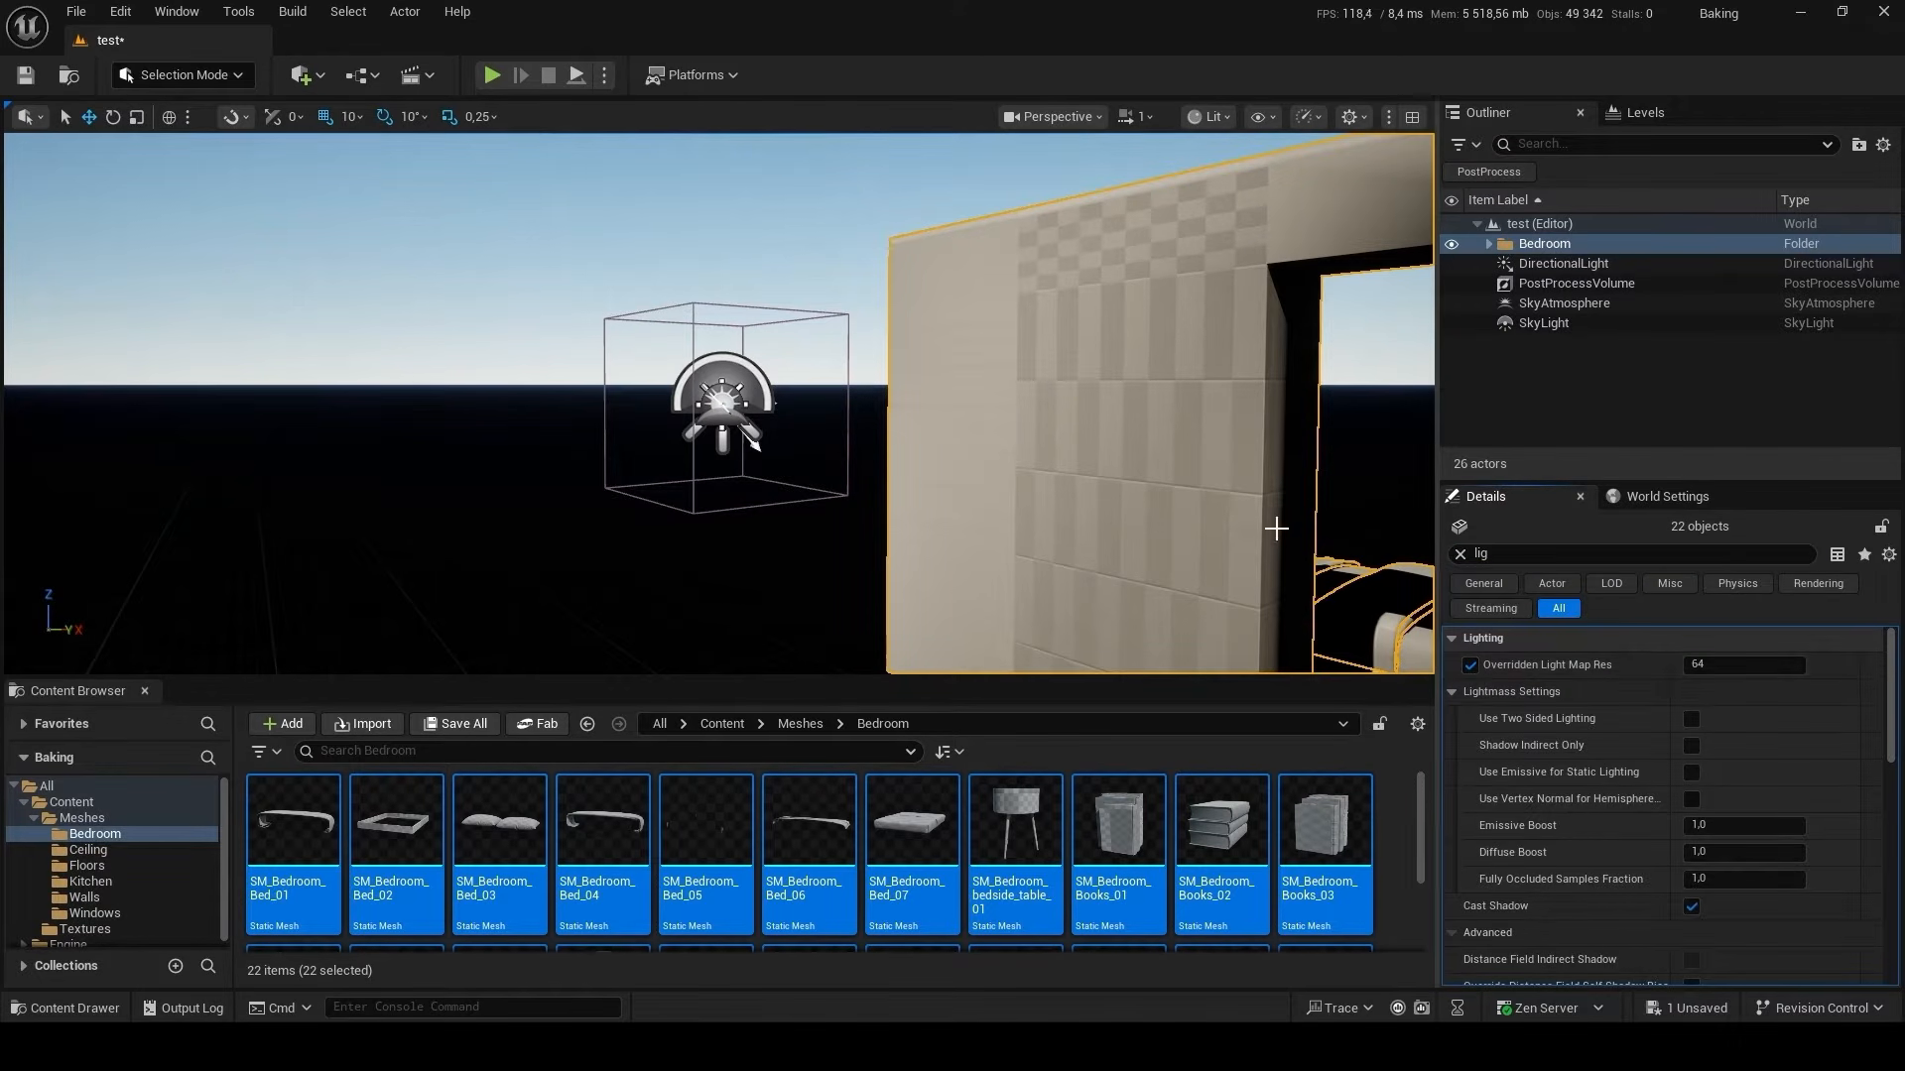
{"action": "right_click_drag", "start_coordinate": [1276, 526], "coordinate": [1330, 561]}
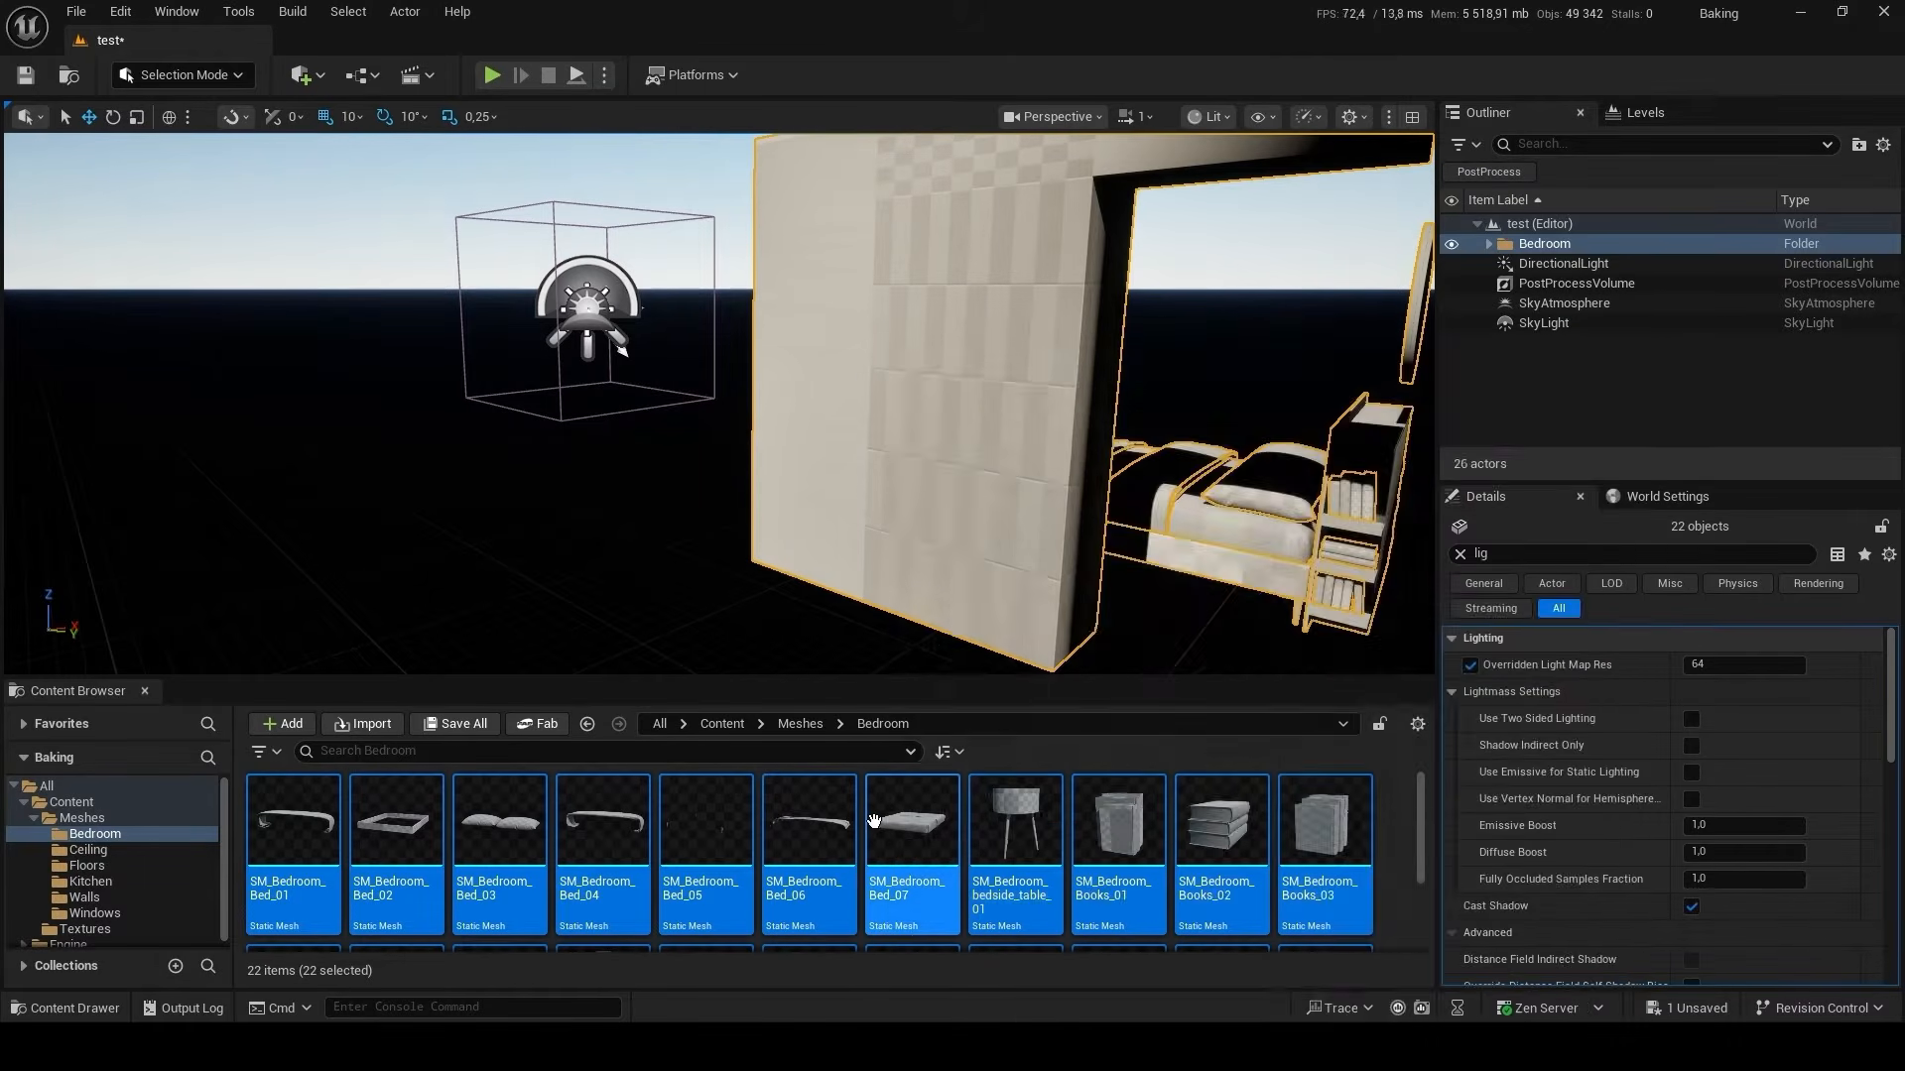
{"action": "mouse_move", "coordinate": [878, 809]}
{"action": "key", "text": "alt+Left"}
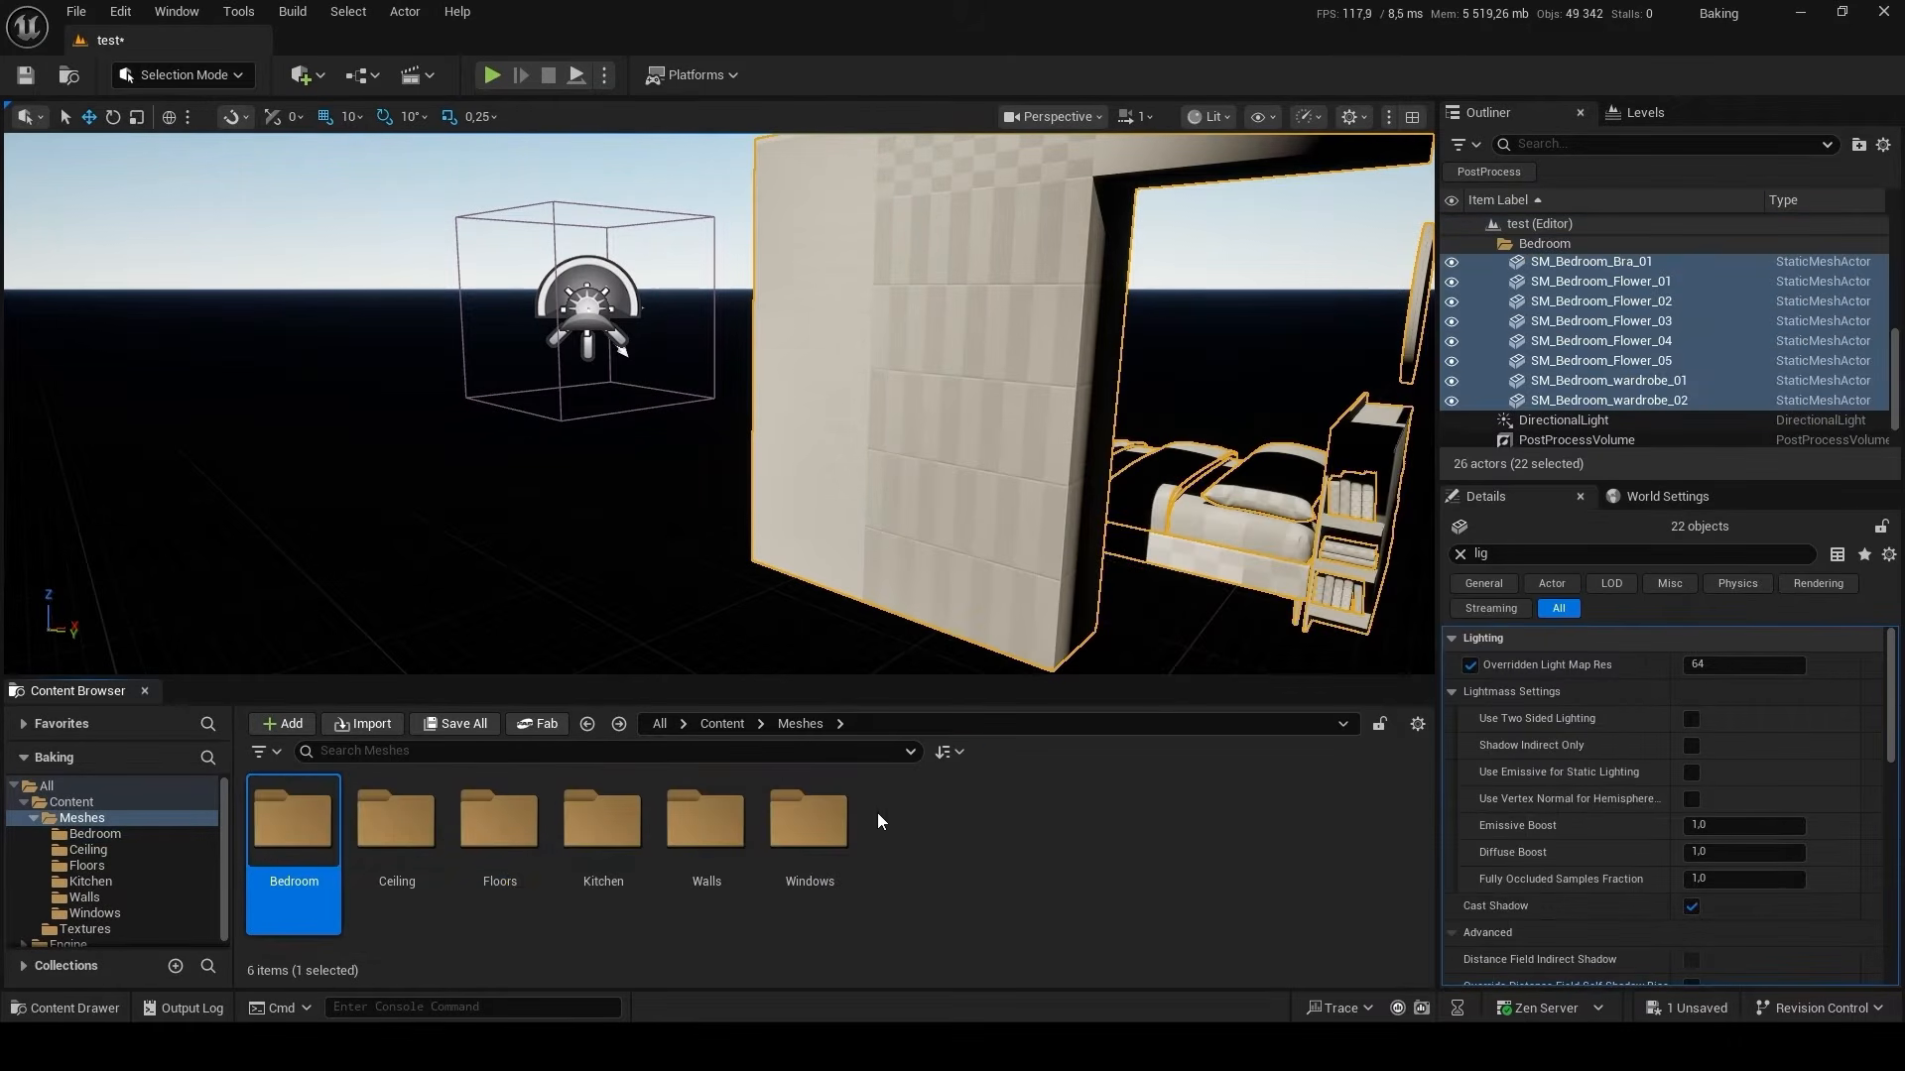
Place all meshes from the Meshes/Ceiling folder in the level and override their light map resolution with 64.
{"action": "double_click", "coordinate": [390, 831]}
{"action": "left_click", "coordinate": [791, 906]}
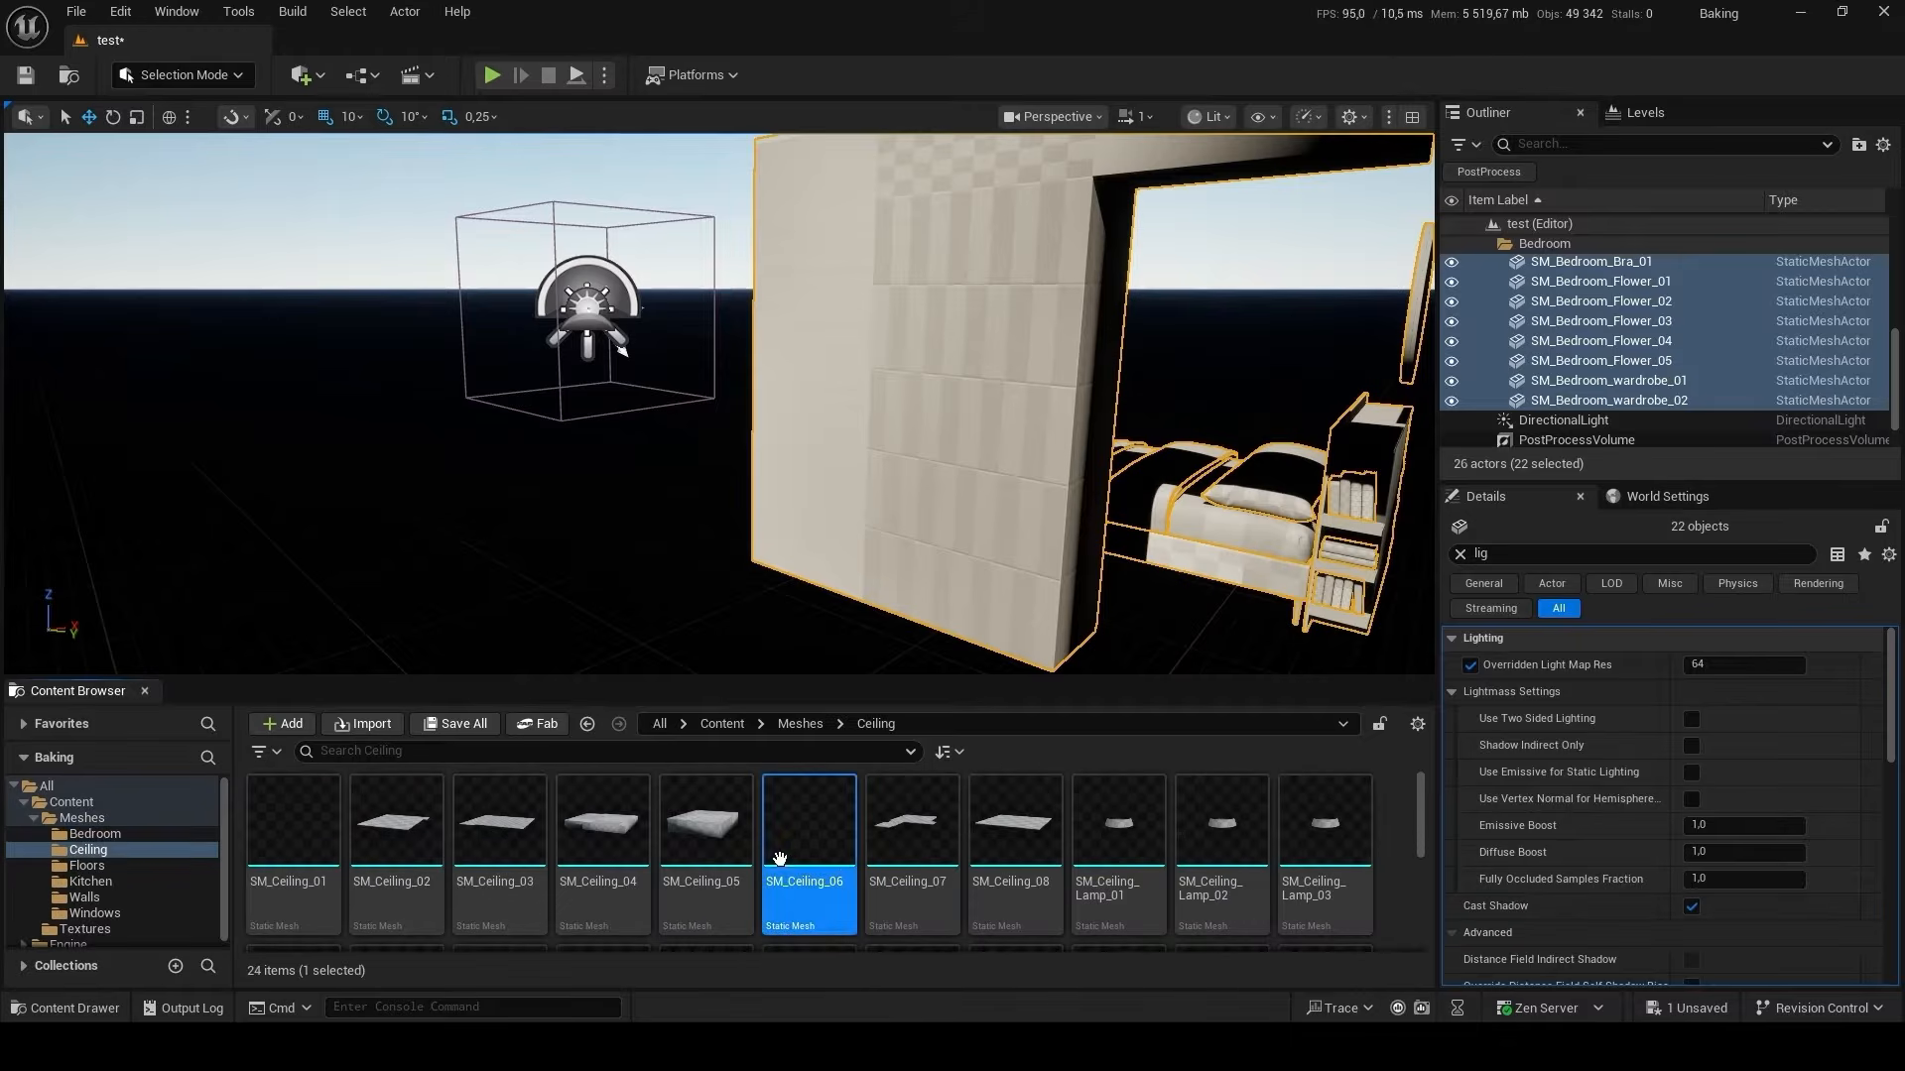
{"action": "key", "text": "ctrl+a"}
{"action": "left_click_drag", "start_coordinate": [908, 834], "coordinate": [736, 578]}
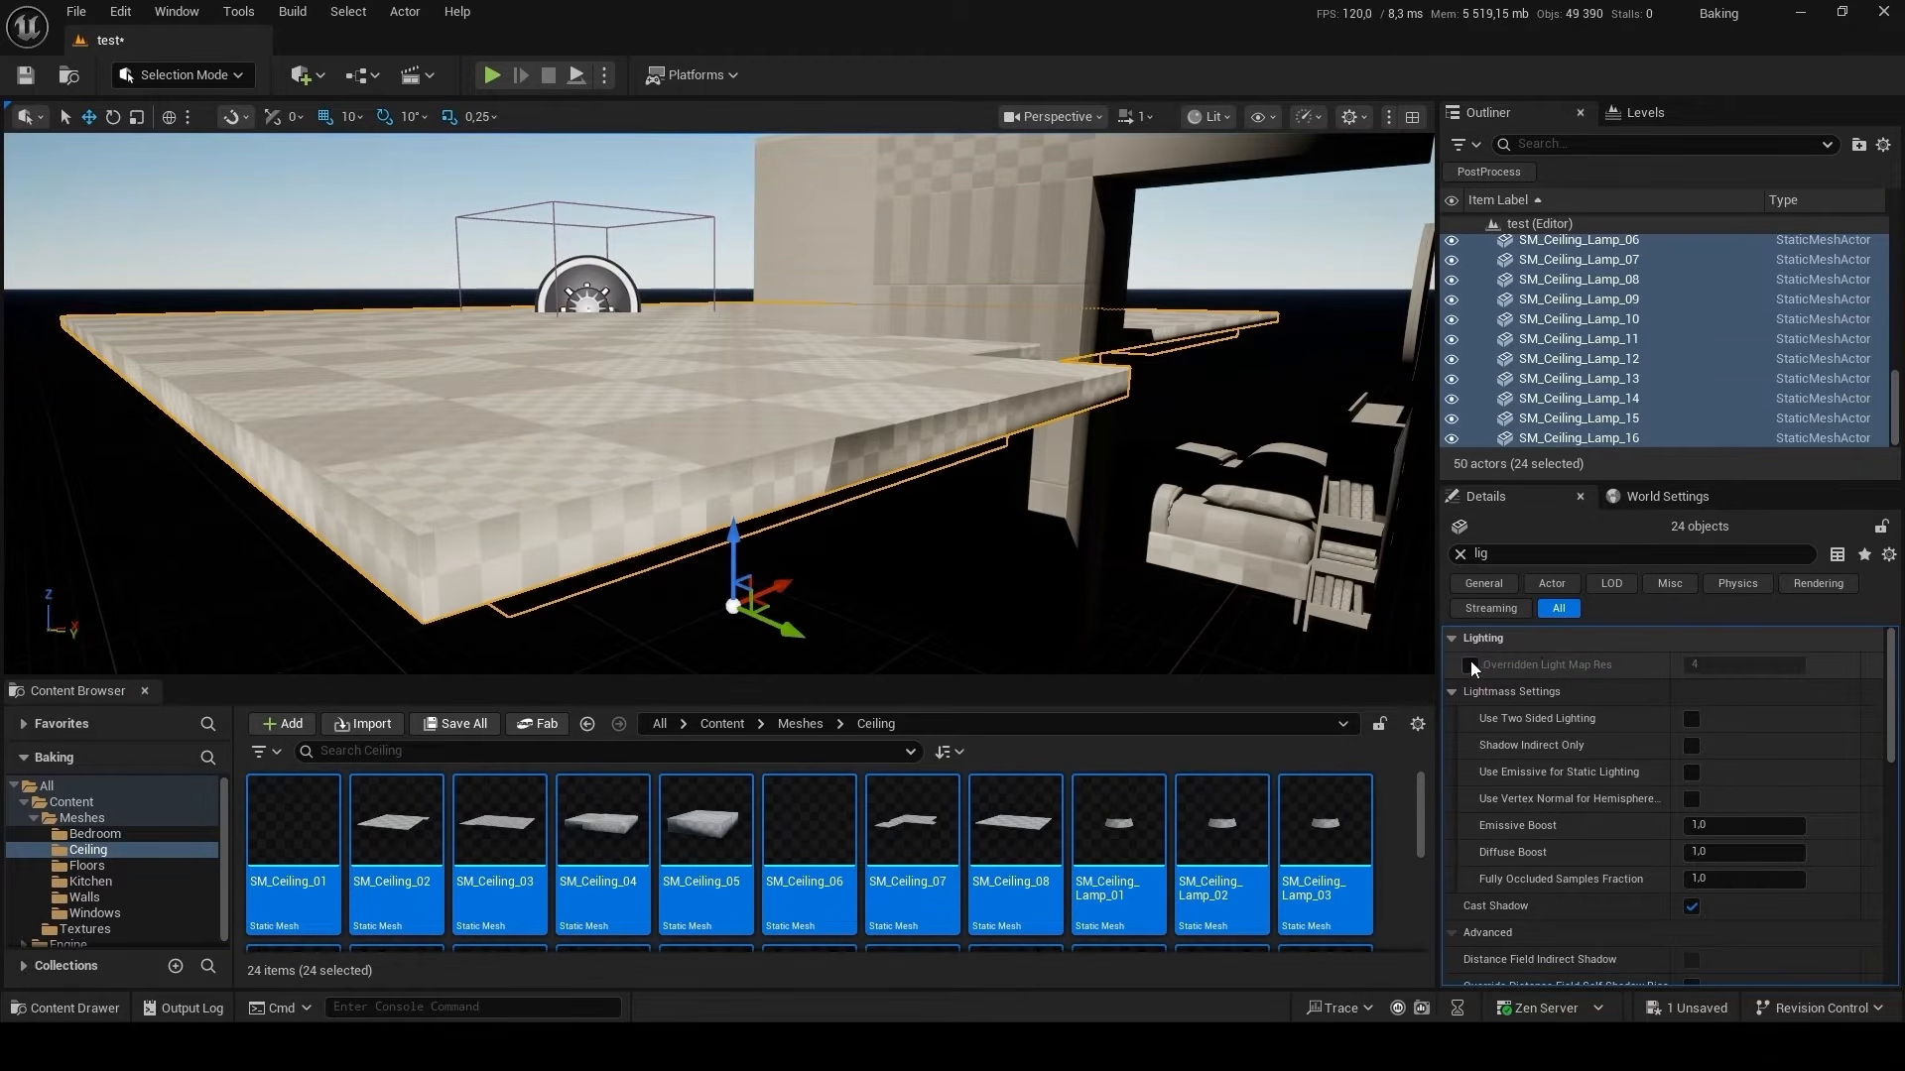
{"action": "left_click", "coordinate": [1470, 664]}
Group the placed ceiling meshes in a new Outliner folder named Ceiling.
{"action": "left_click", "coordinate": [1858, 145]}
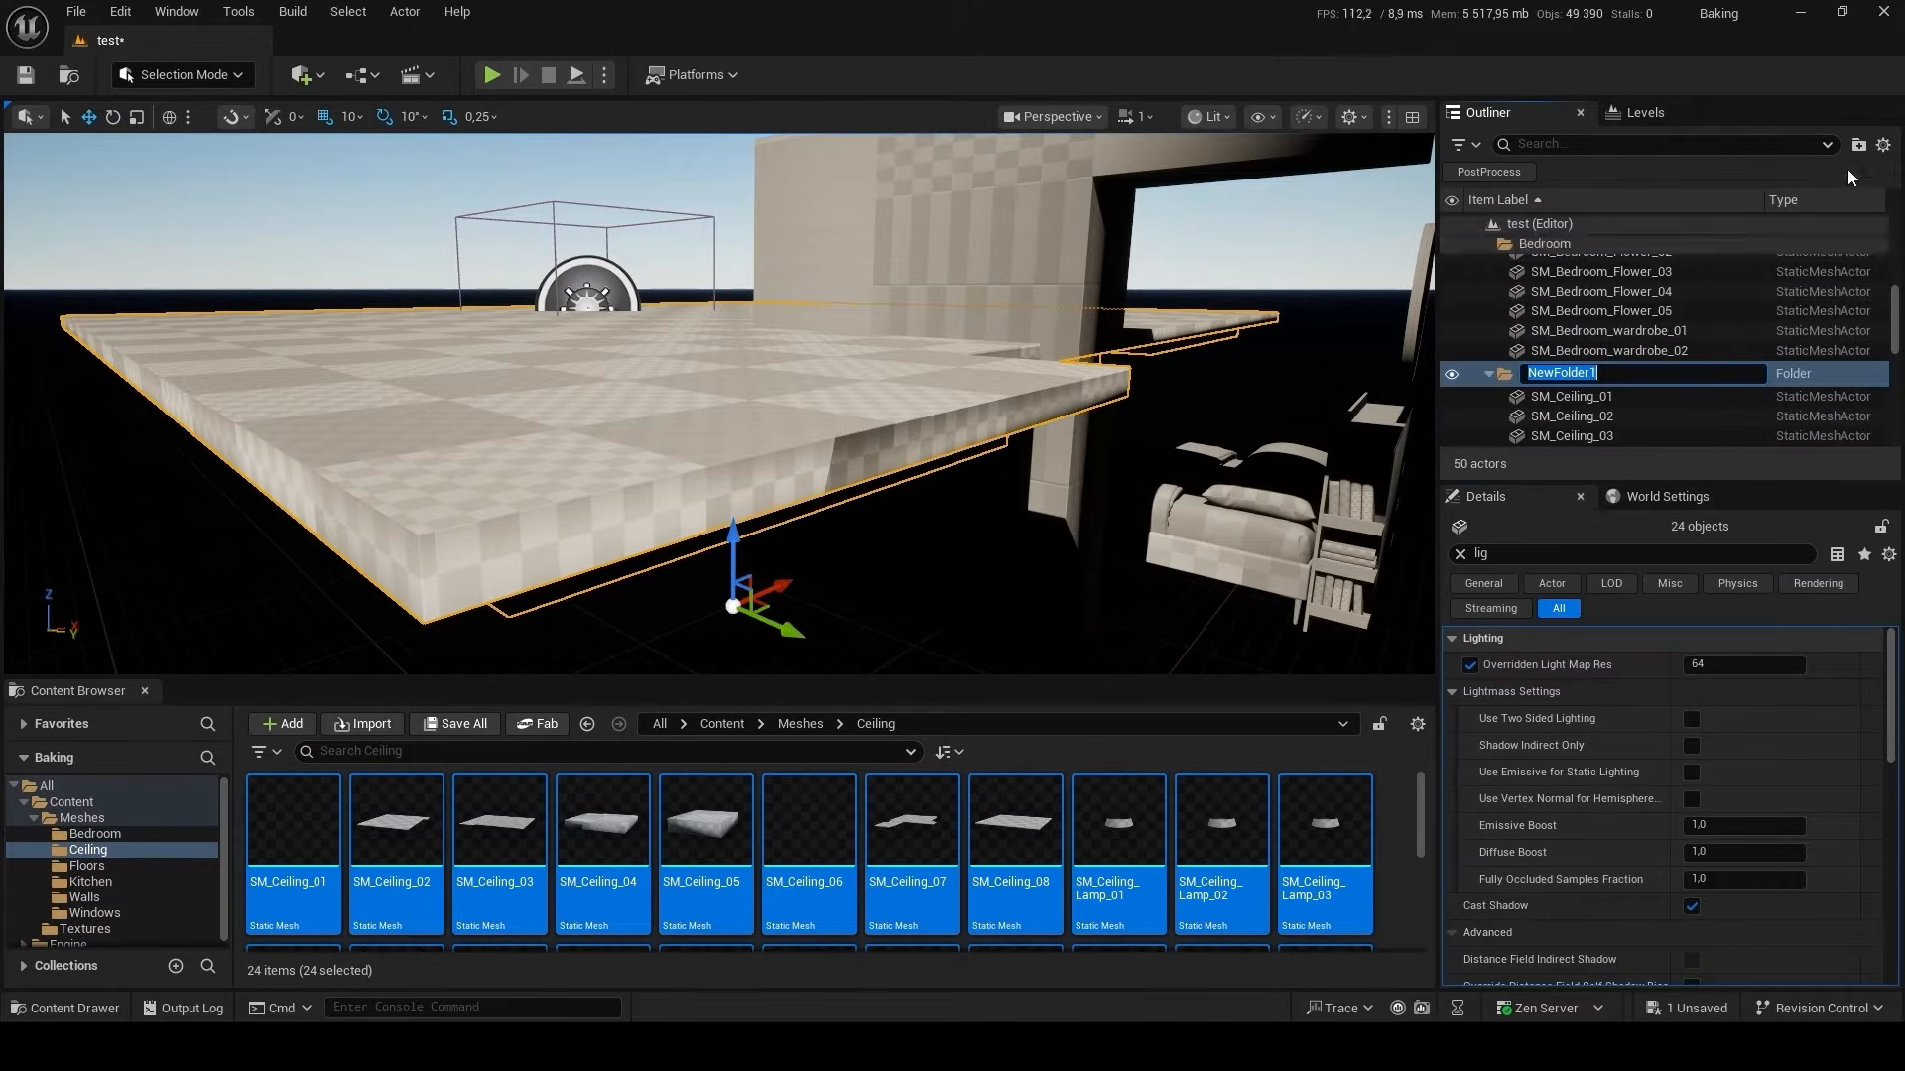
{"action": "type", "text": "Ce"}
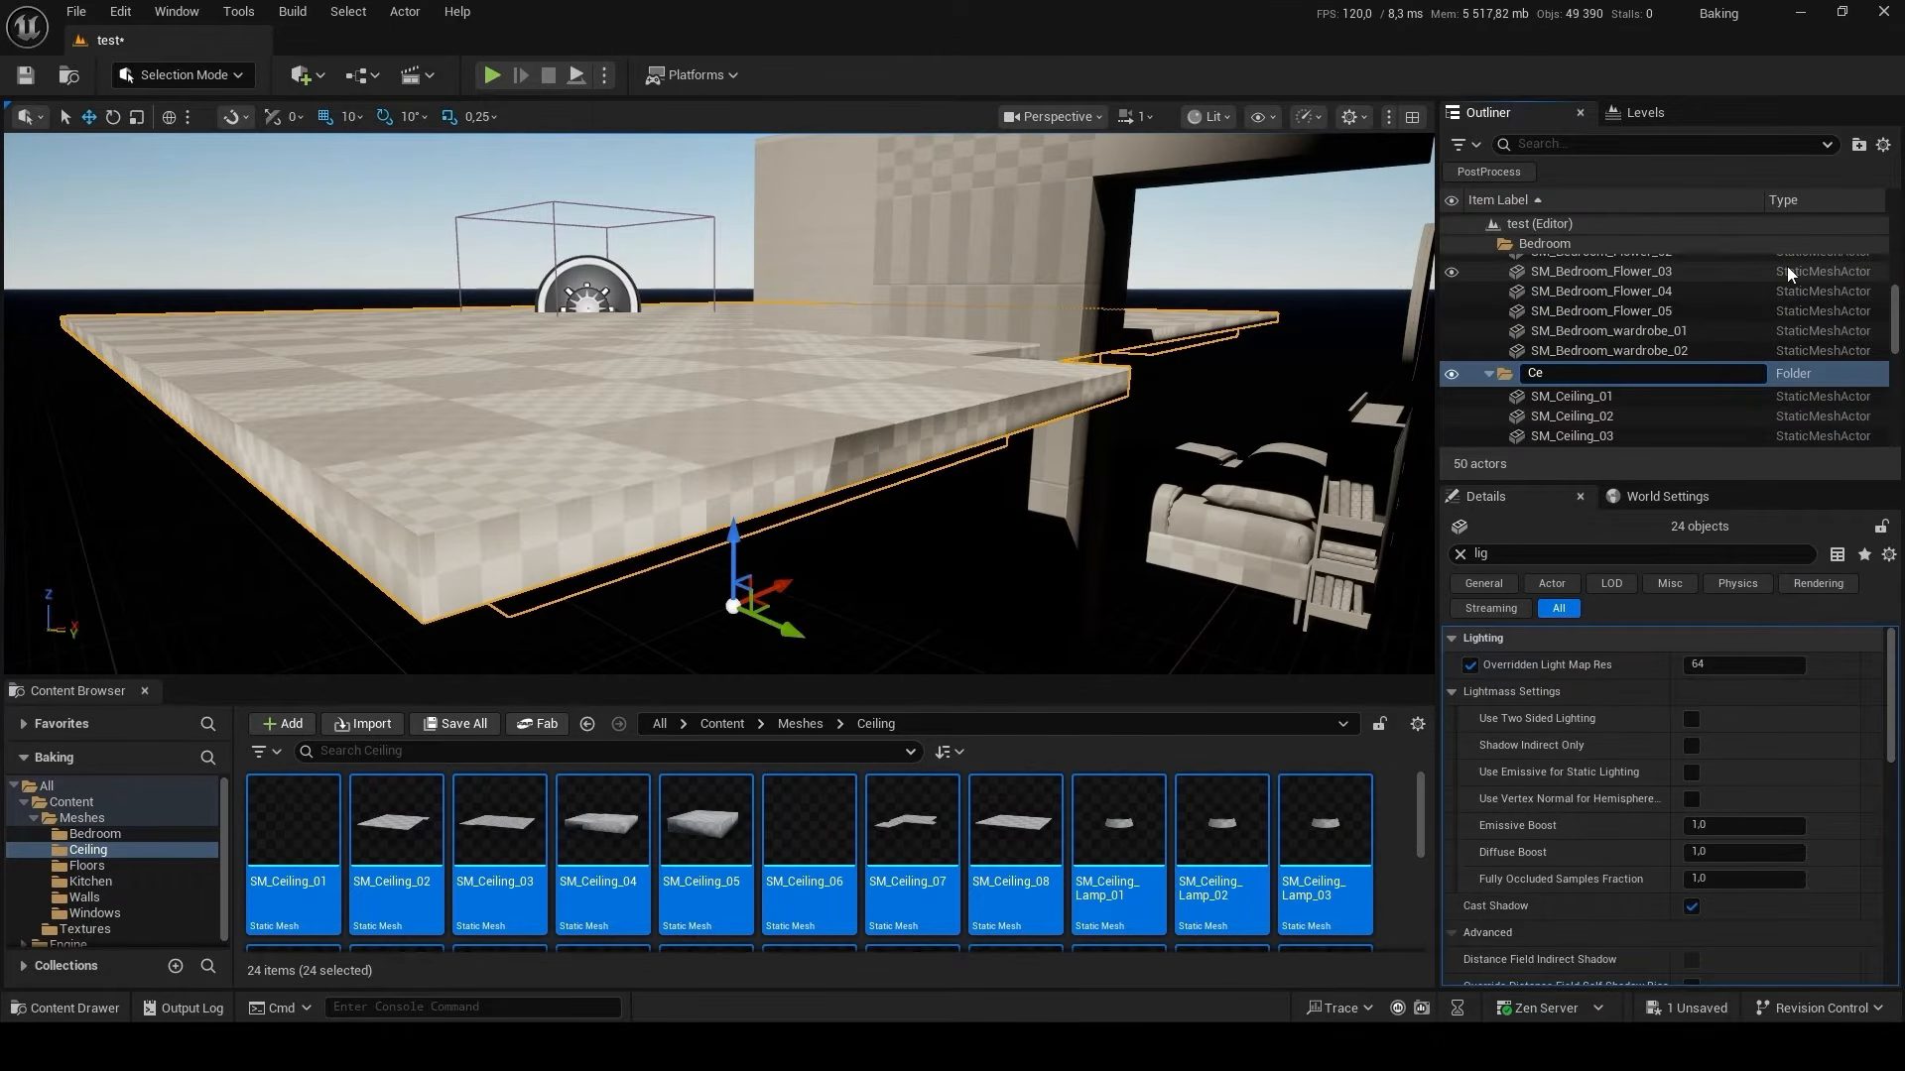
{"action": "type", "text": "iling"}
{"action": "key", "text": "Return"}
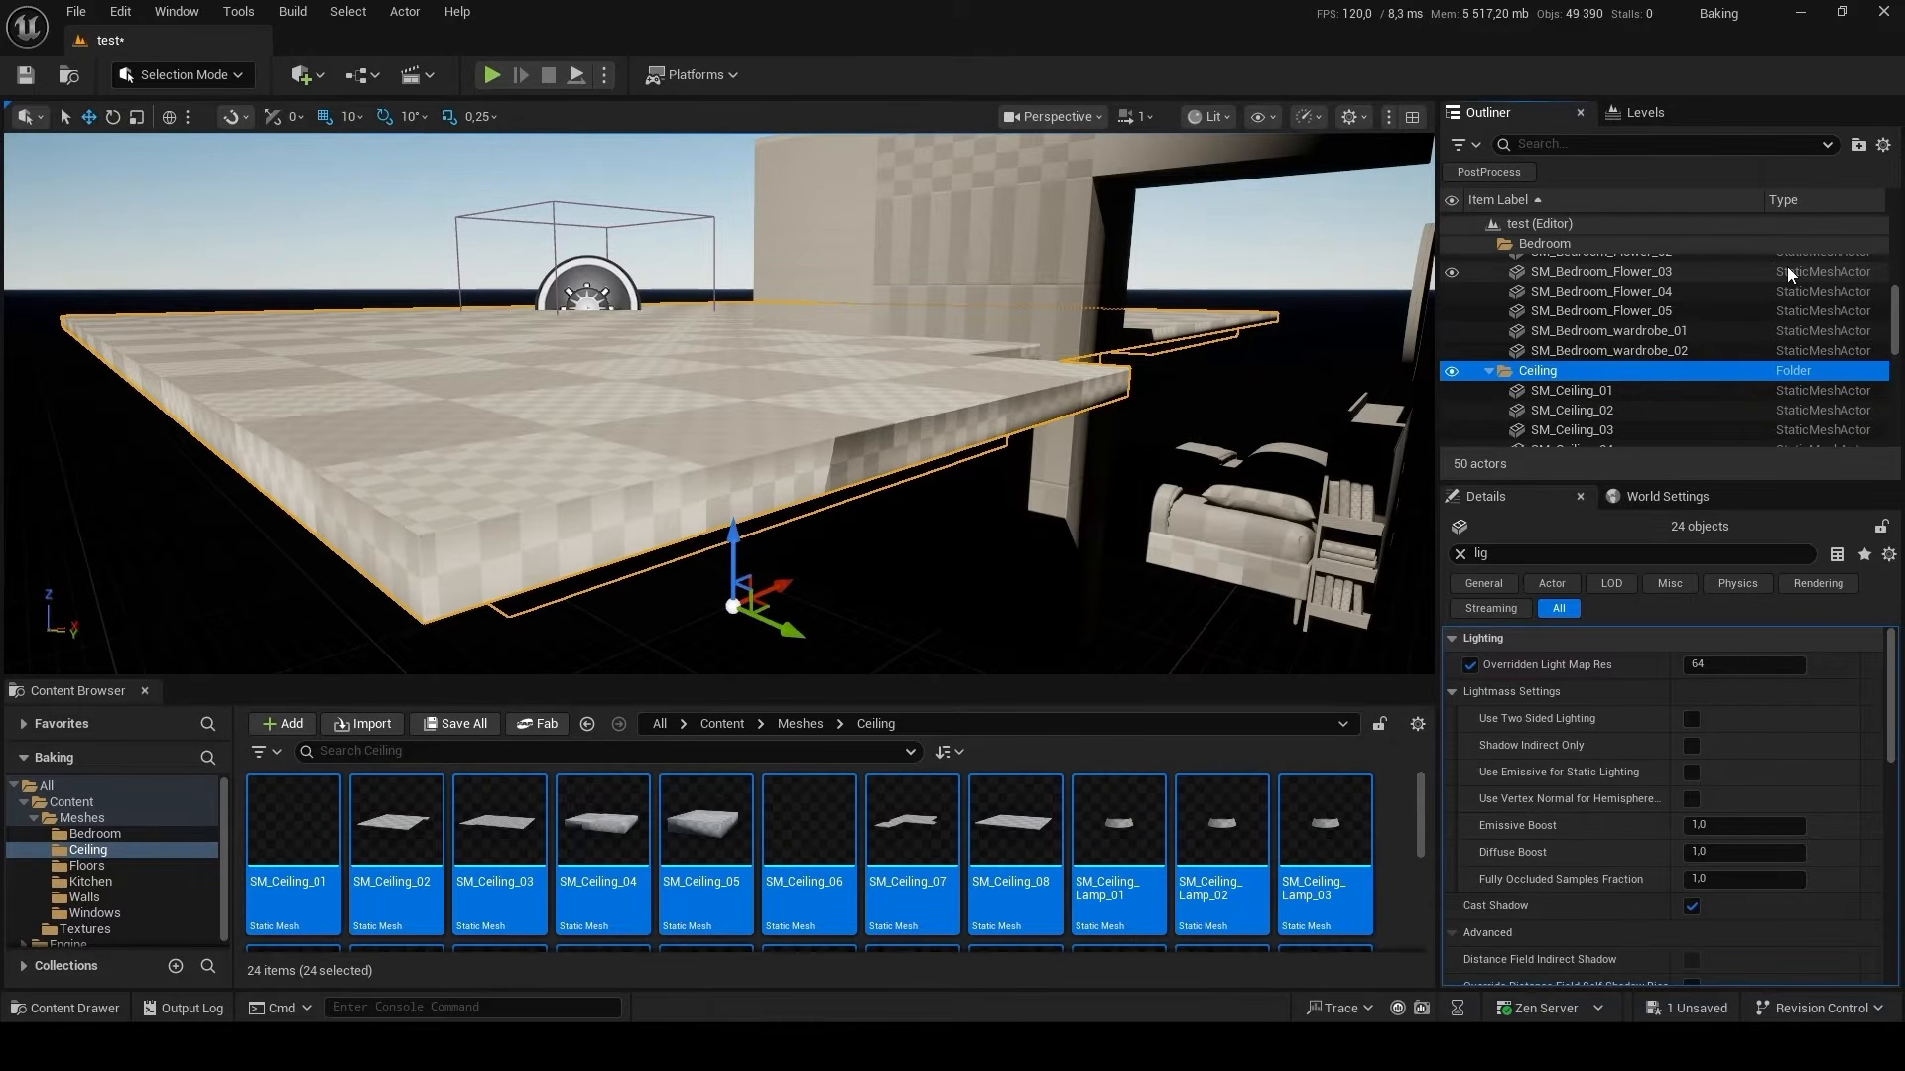
Clear the Details search filter and reset the ceiling meshes' location to 0, 0, 0.
{"action": "left_click", "coordinate": [1459, 553]}
{"action": "left_click", "coordinate": [1872, 667]}
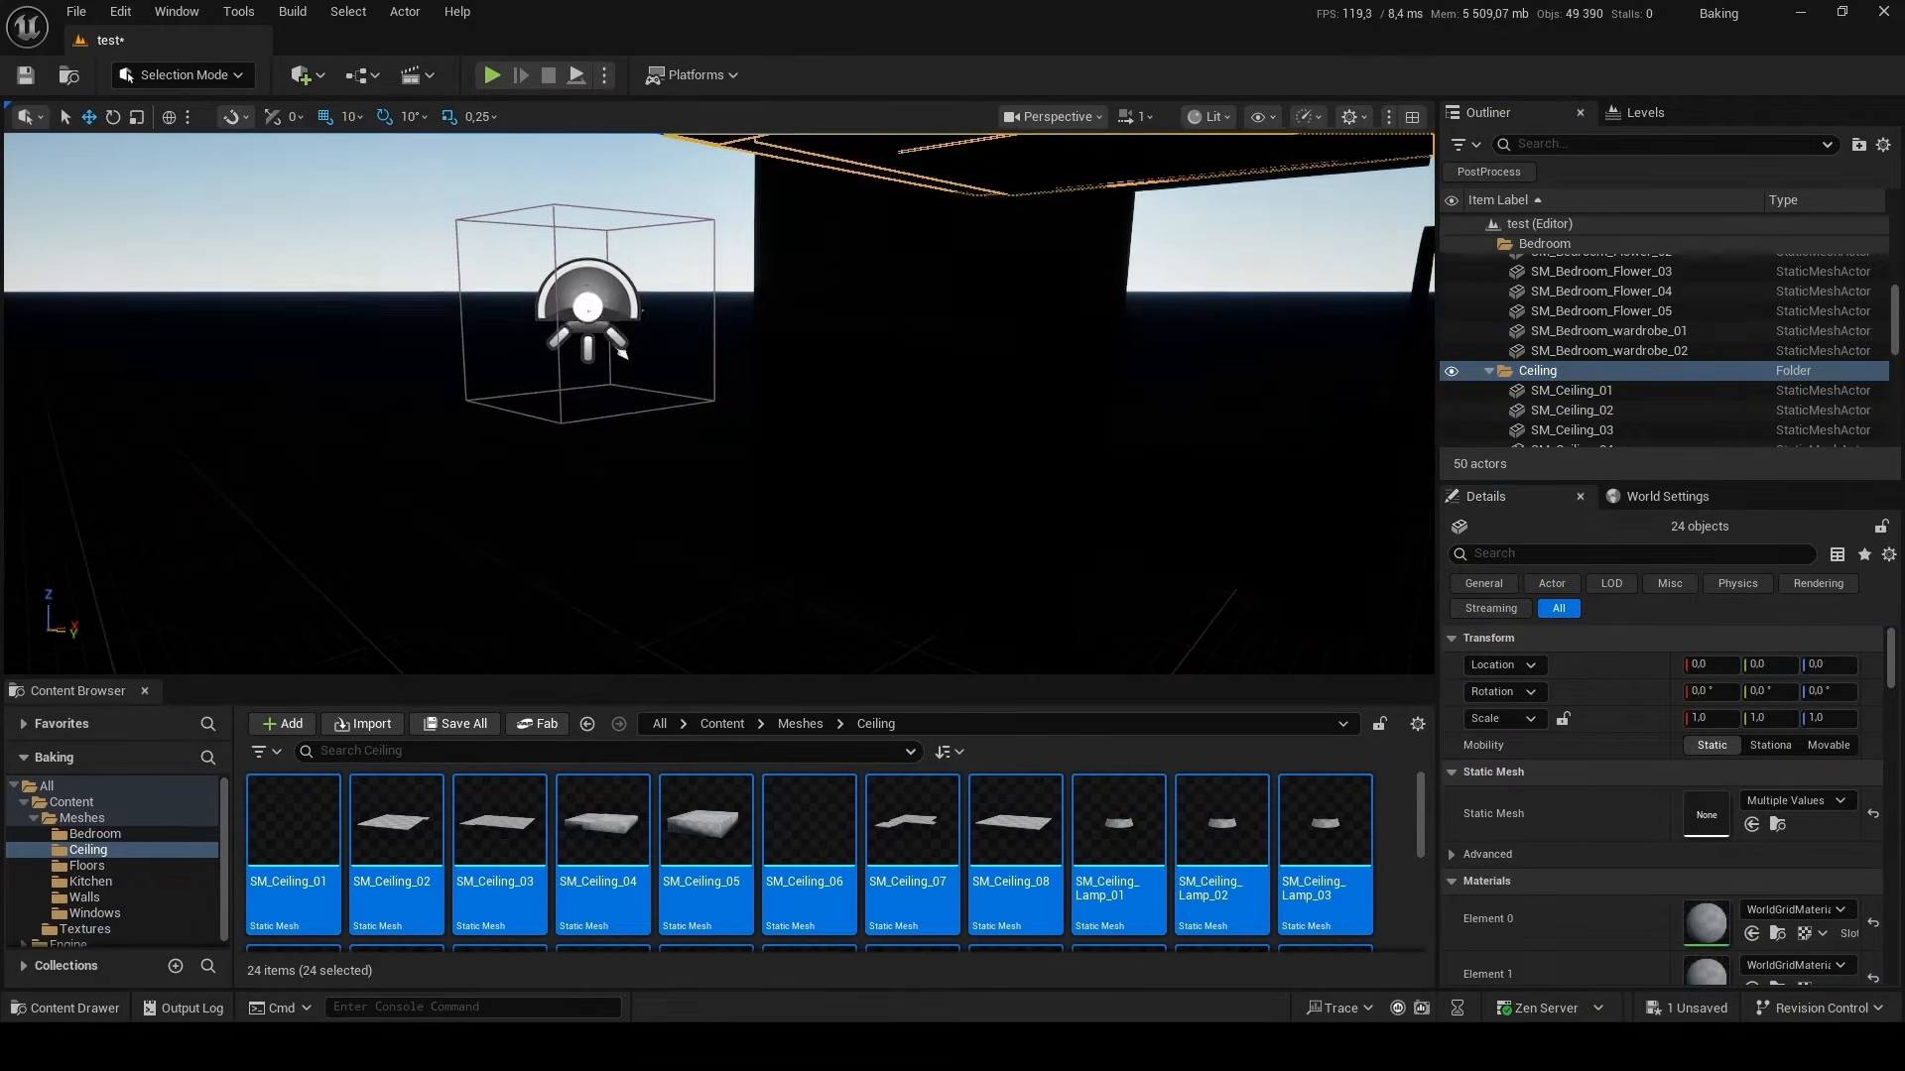
{"action": "key", "text": "f"}
{"action": "mouse_move", "coordinate": [1005, 365]}
{"action": "right_mouse_down"}
{"action": "mouse_move", "coordinate": [1038, 367]}
{"action": "mouse_move", "coordinate": [1026, 347]}
{"action": "mouse_move", "coordinate": [1006, 365]}
{"action": "right_mouse_up"}
Place all meshes from the Meshes/Floors folder in the level and reset their location to 0, 0, 0.
{"action": "key", "text": "alt+Left"}
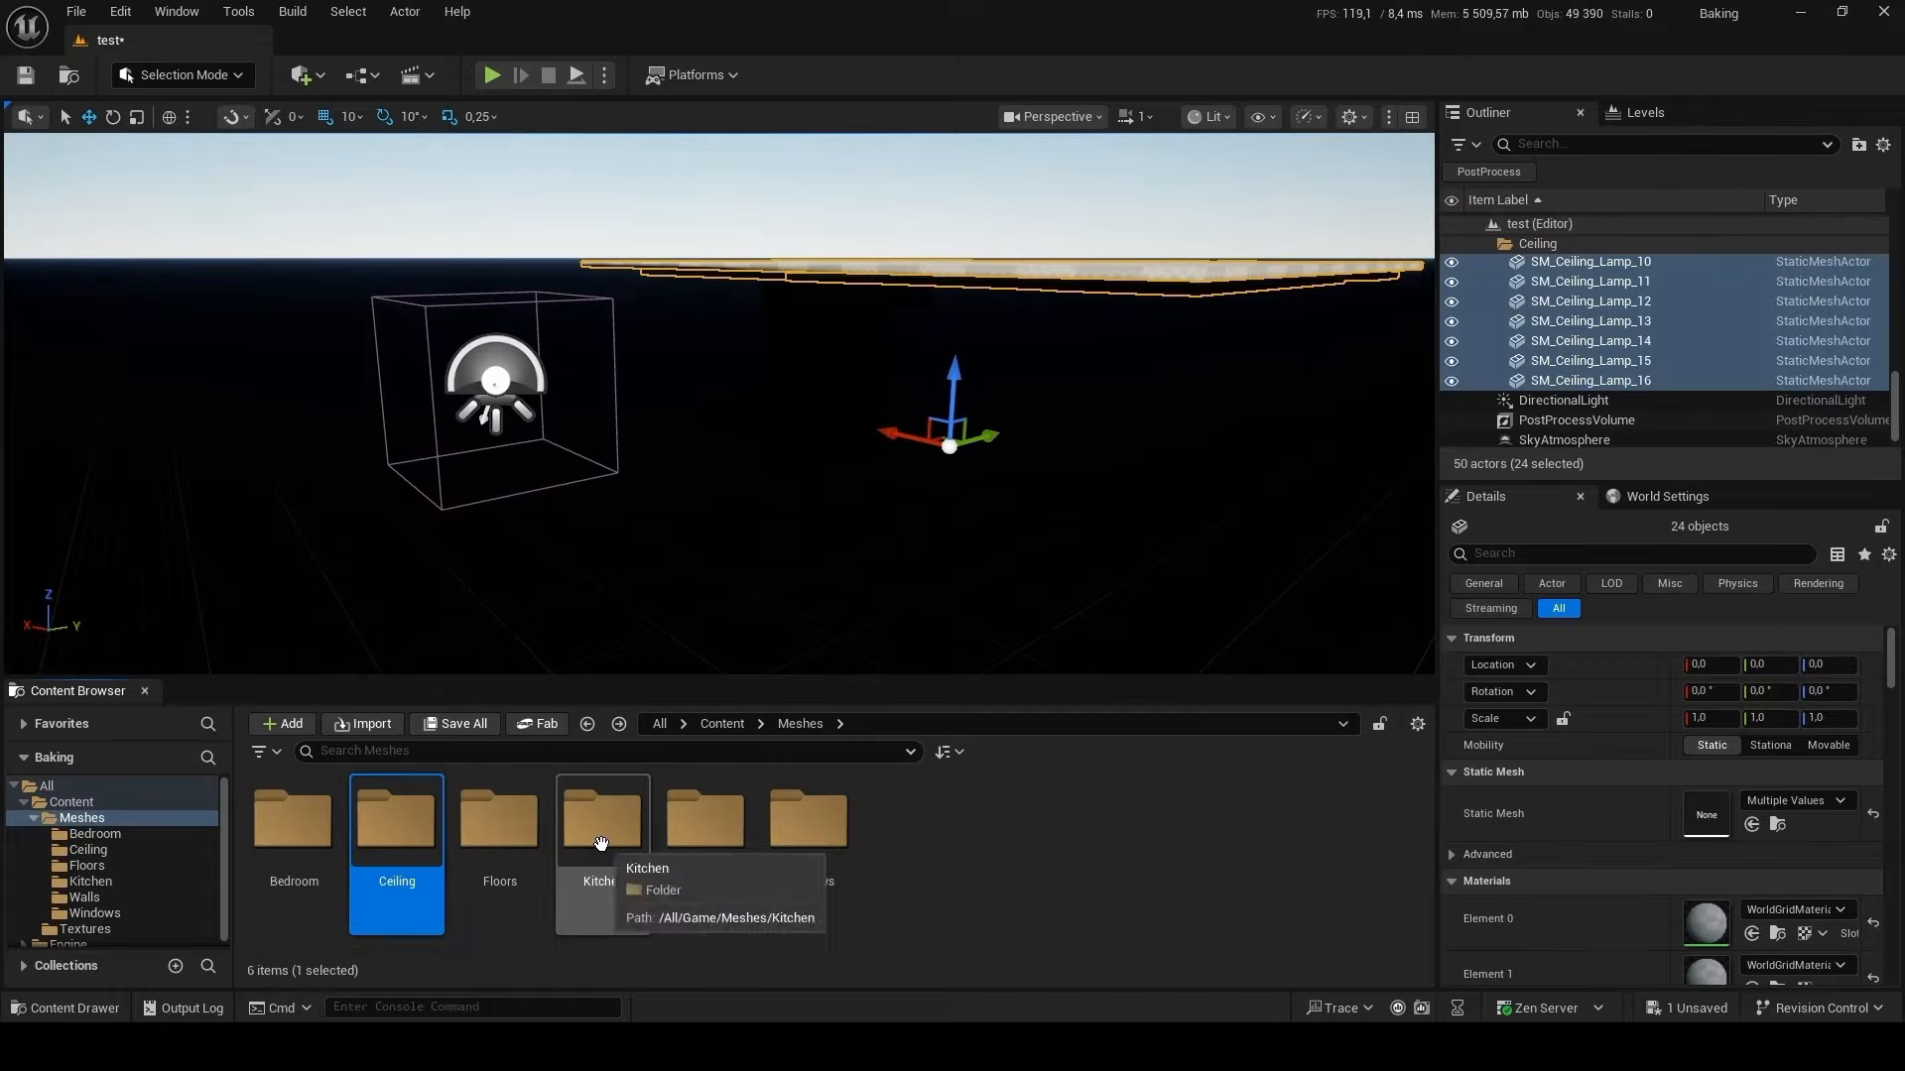
{"action": "double_click", "coordinate": [499, 819]}
{"action": "left_click", "coordinate": [705, 838]}
{"action": "key", "text": "ctrl+a"}
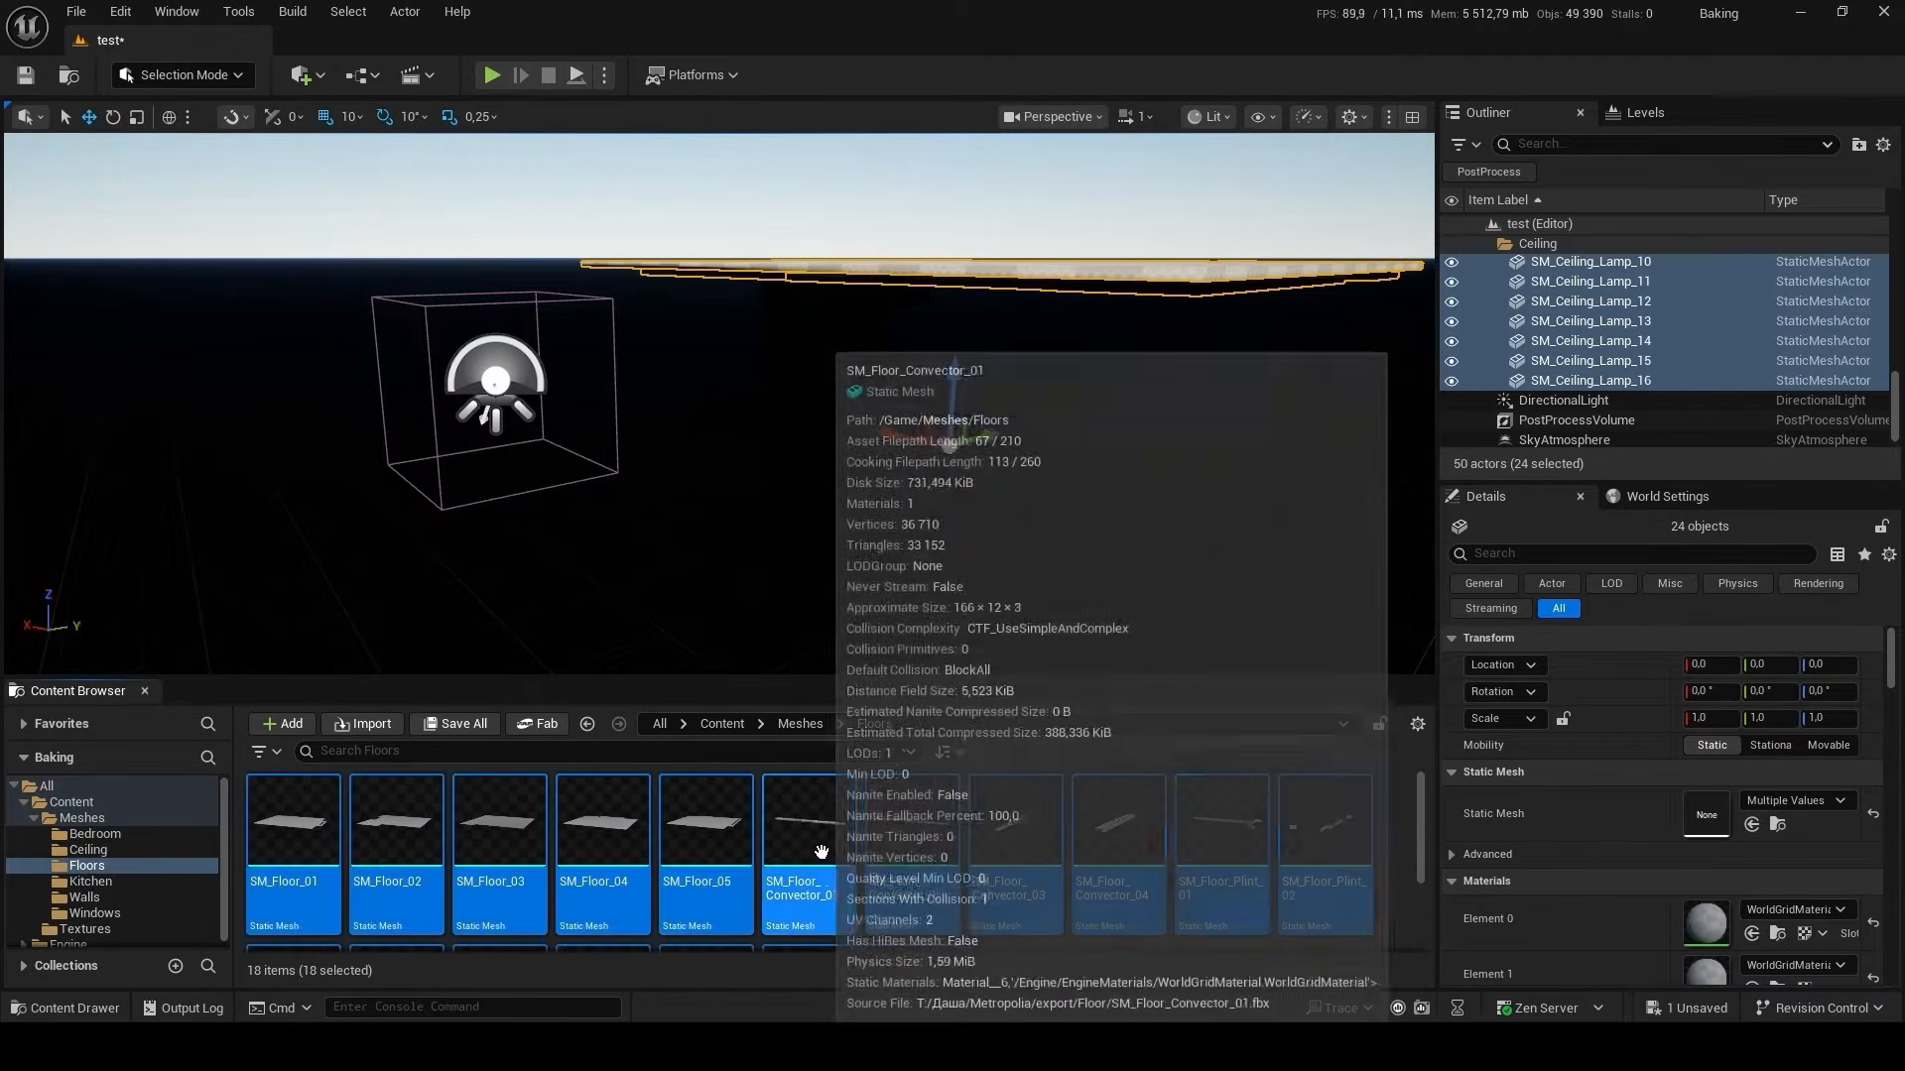
{"action": "left_click_drag", "start_coordinate": [809, 833], "coordinate": [922, 417]}
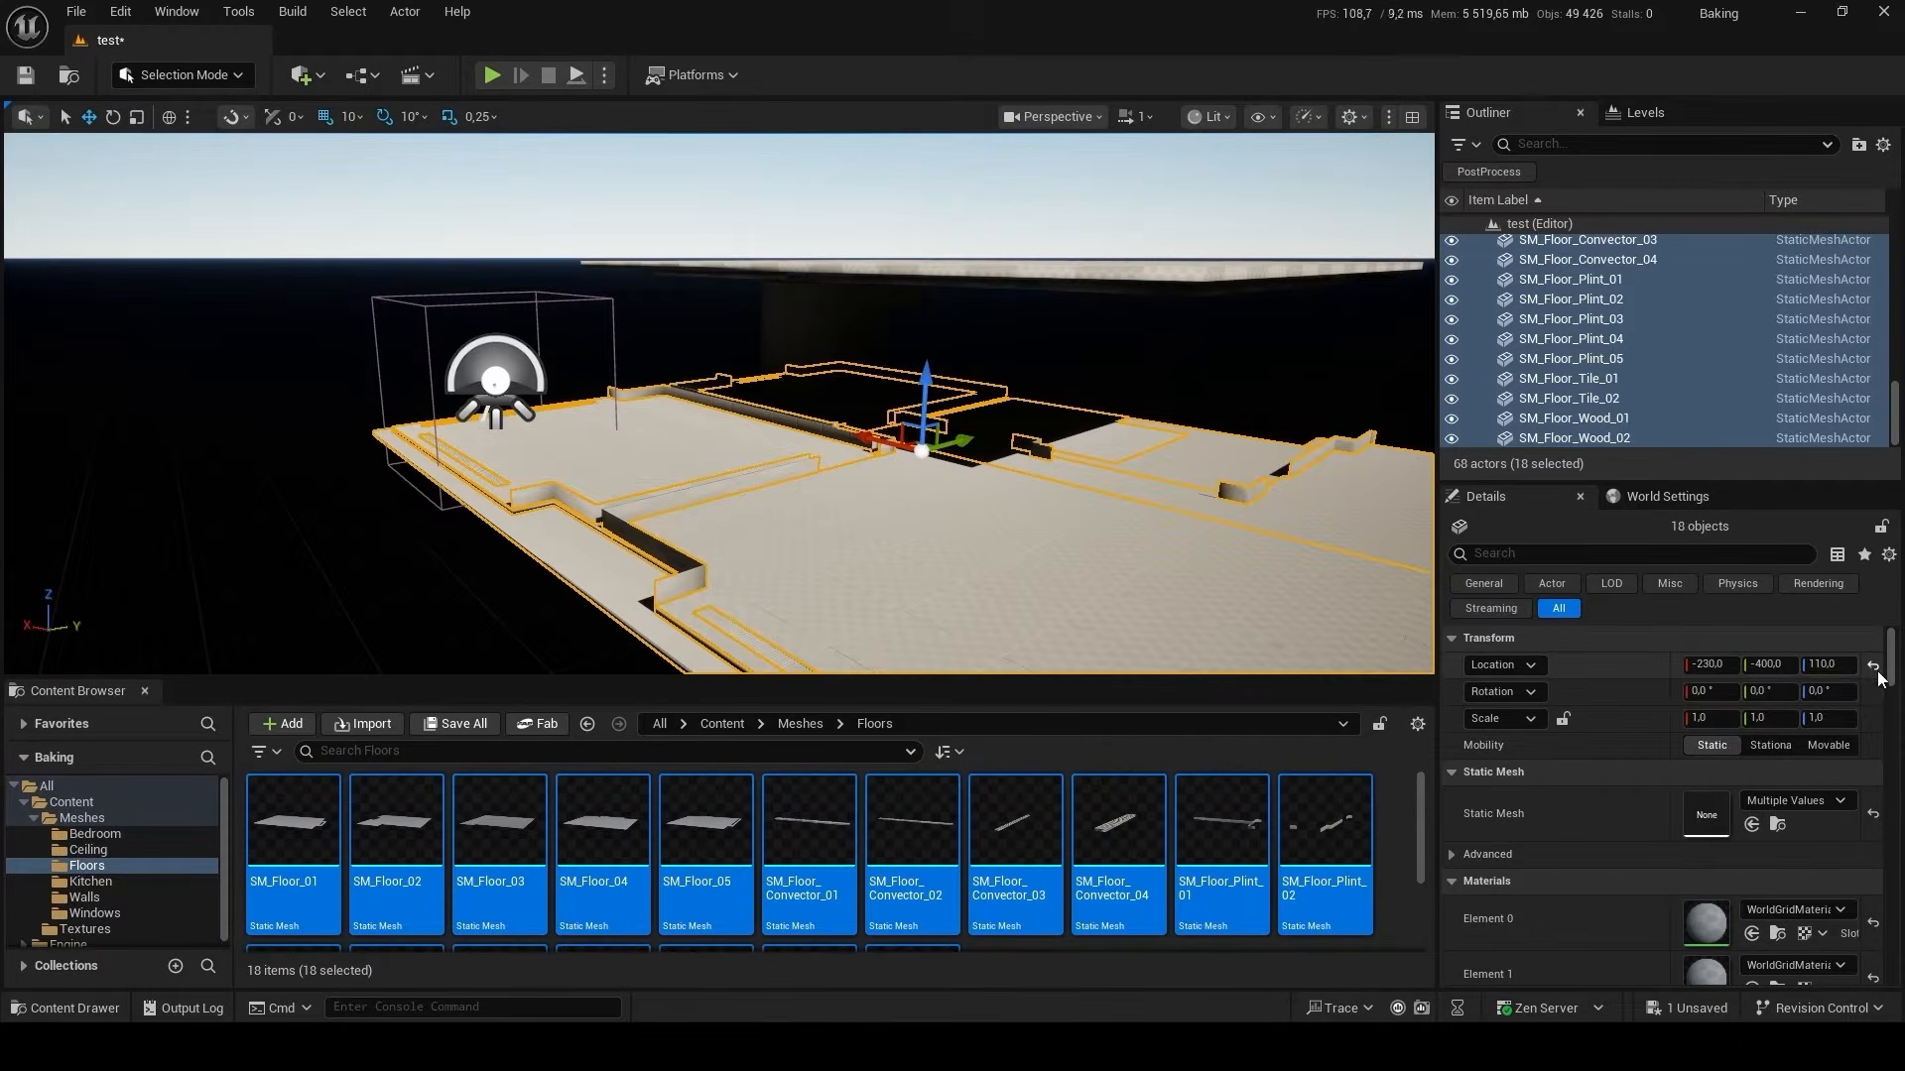
Group the placed floor meshes in a new Outliner folder named Floors and collapse it.
{"action": "left_click", "coordinate": [1853, 145]}
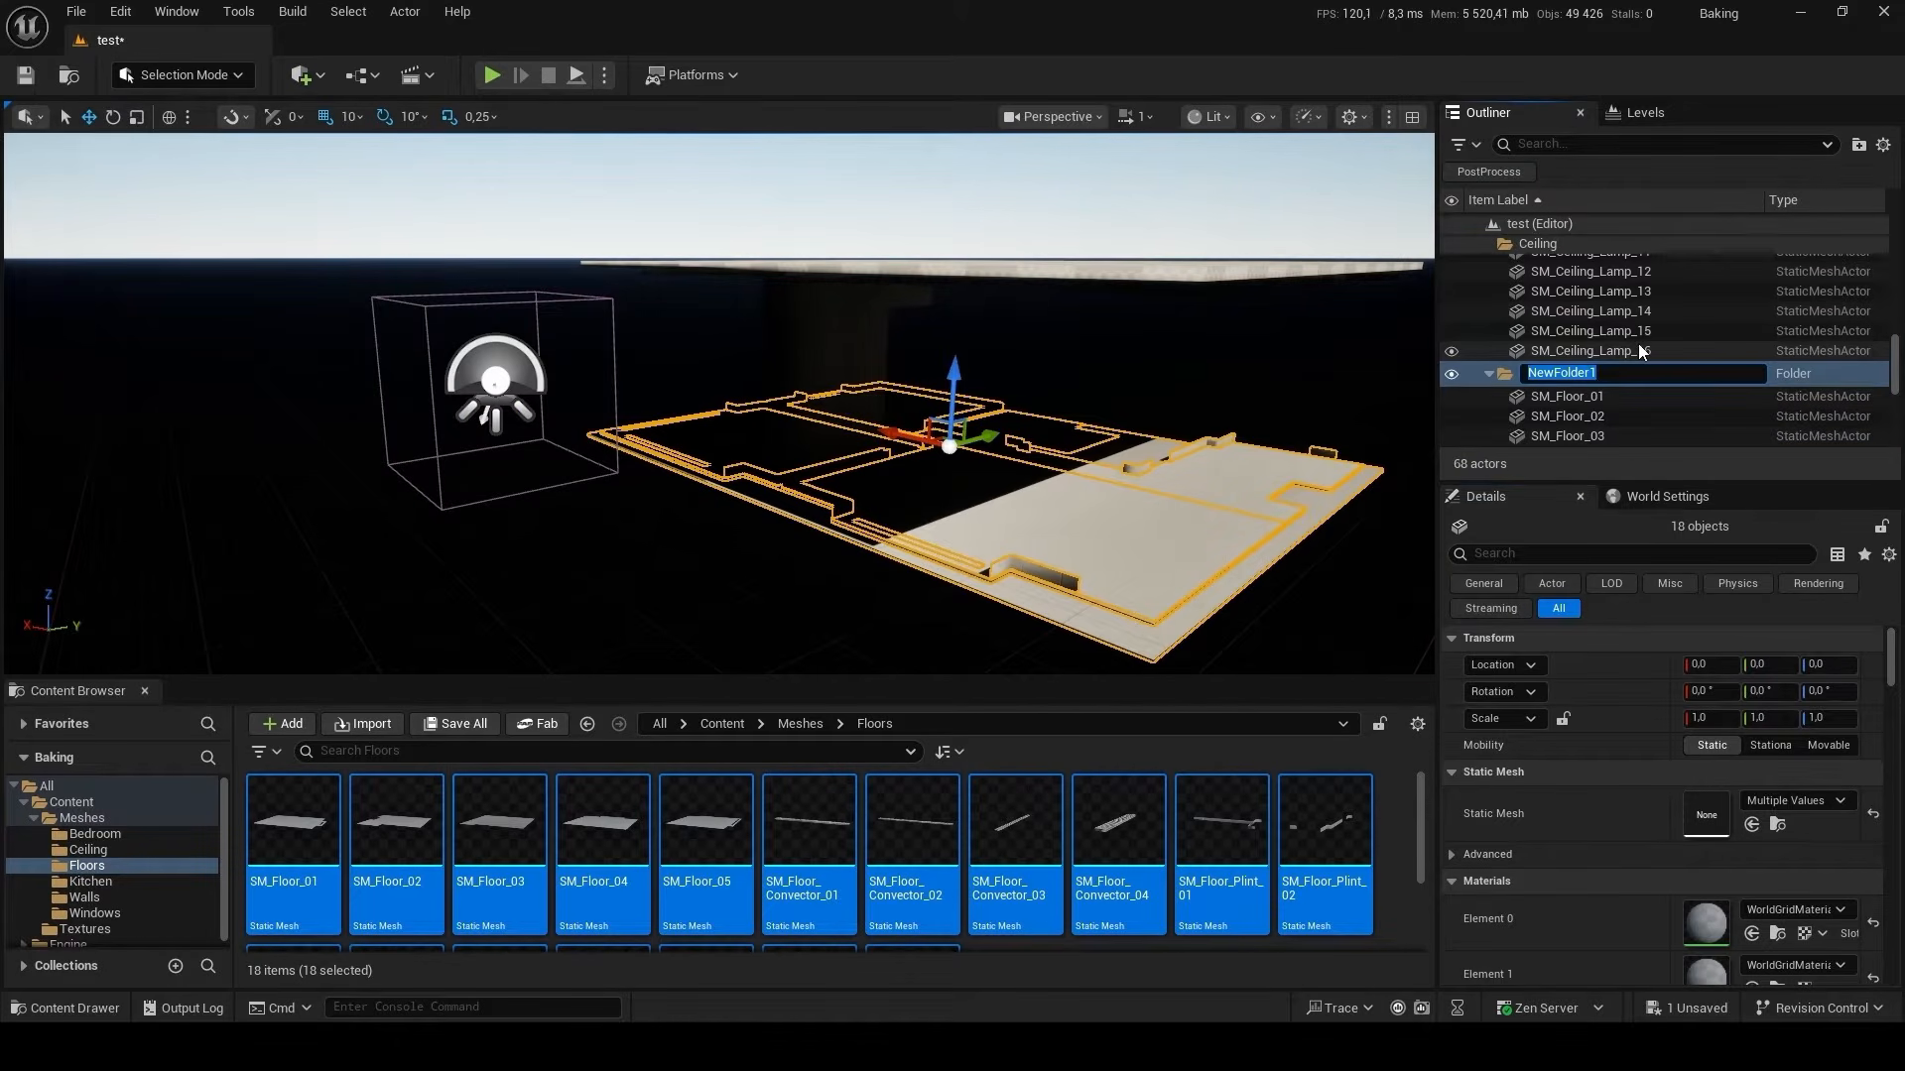
{"action": "type", "text": "Floors"}
{"action": "key", "text": "Return"}
{"action": "left_click", "coordinate": [1488, 371]}
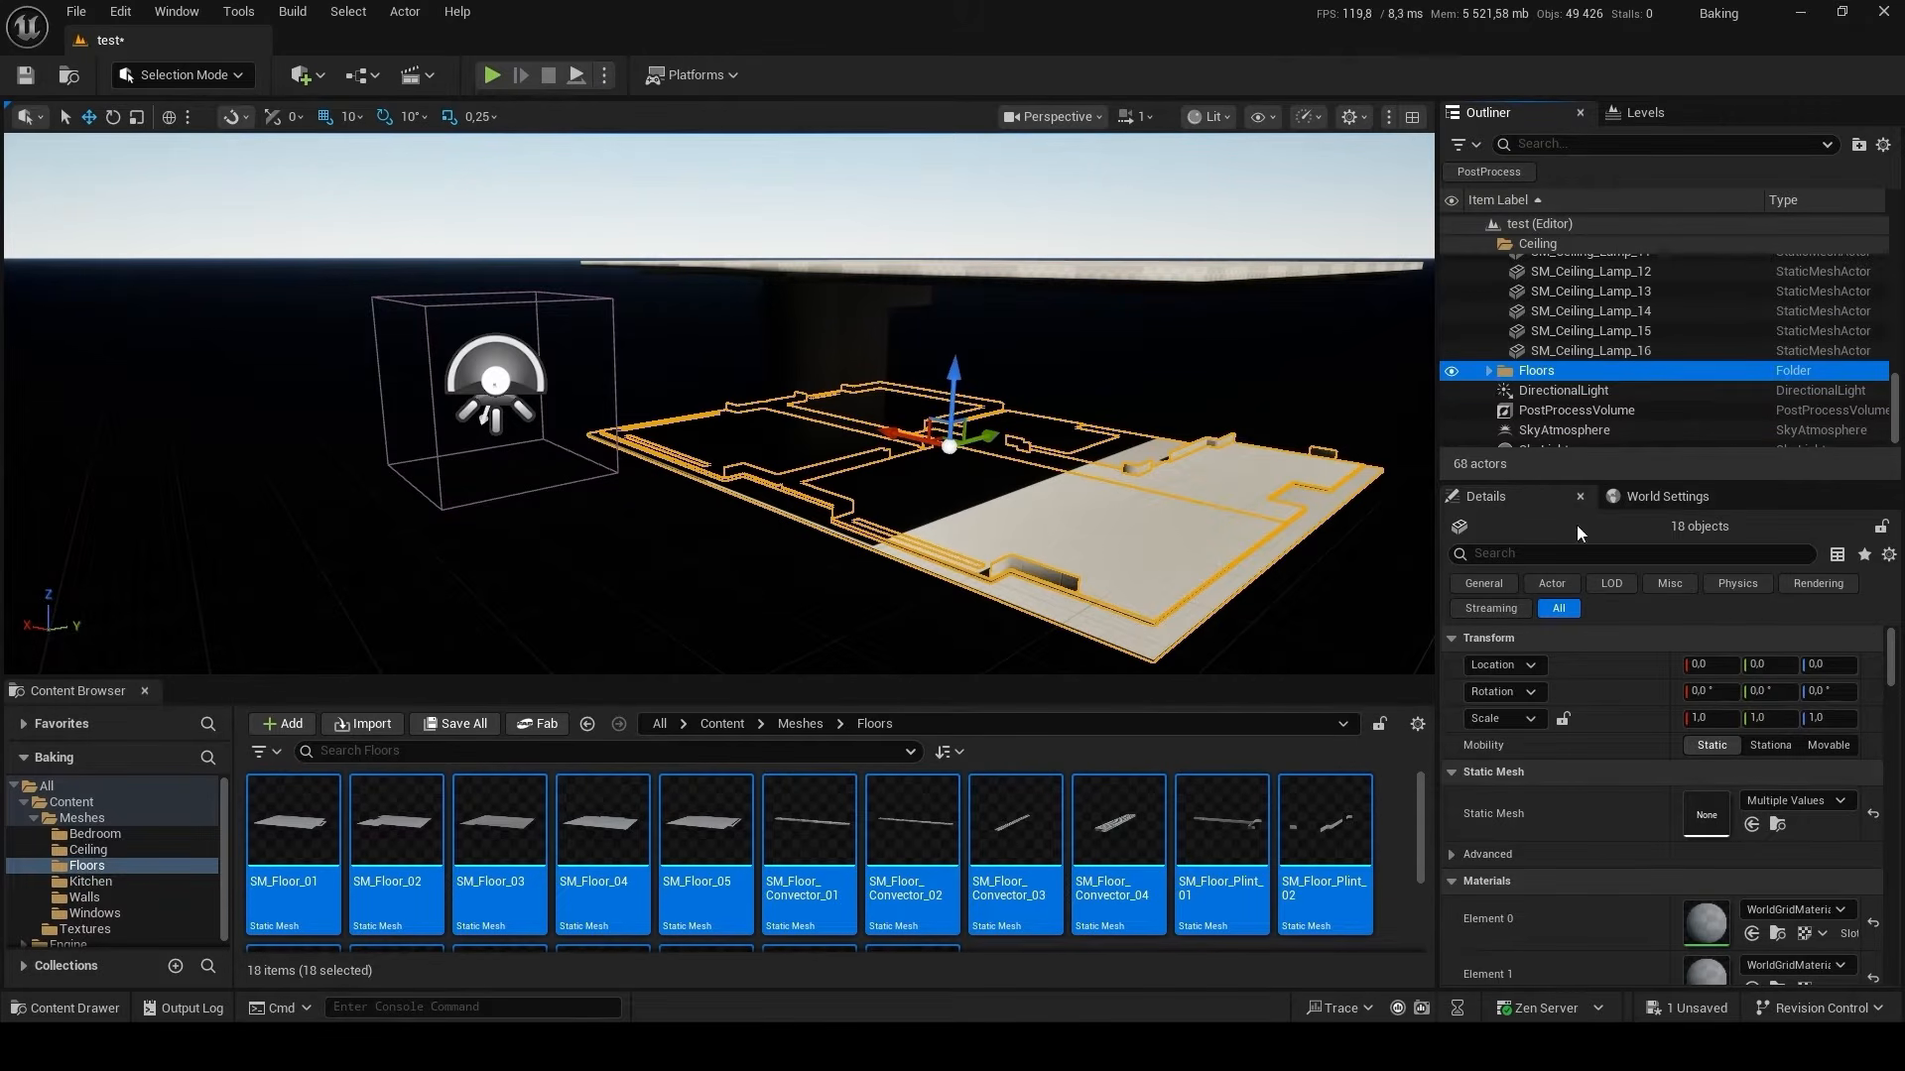
Filter the floor meshes' details for light settings and override their light map resolution with 64.
{"action": "left_click", "coordinate": [1627, 559]}
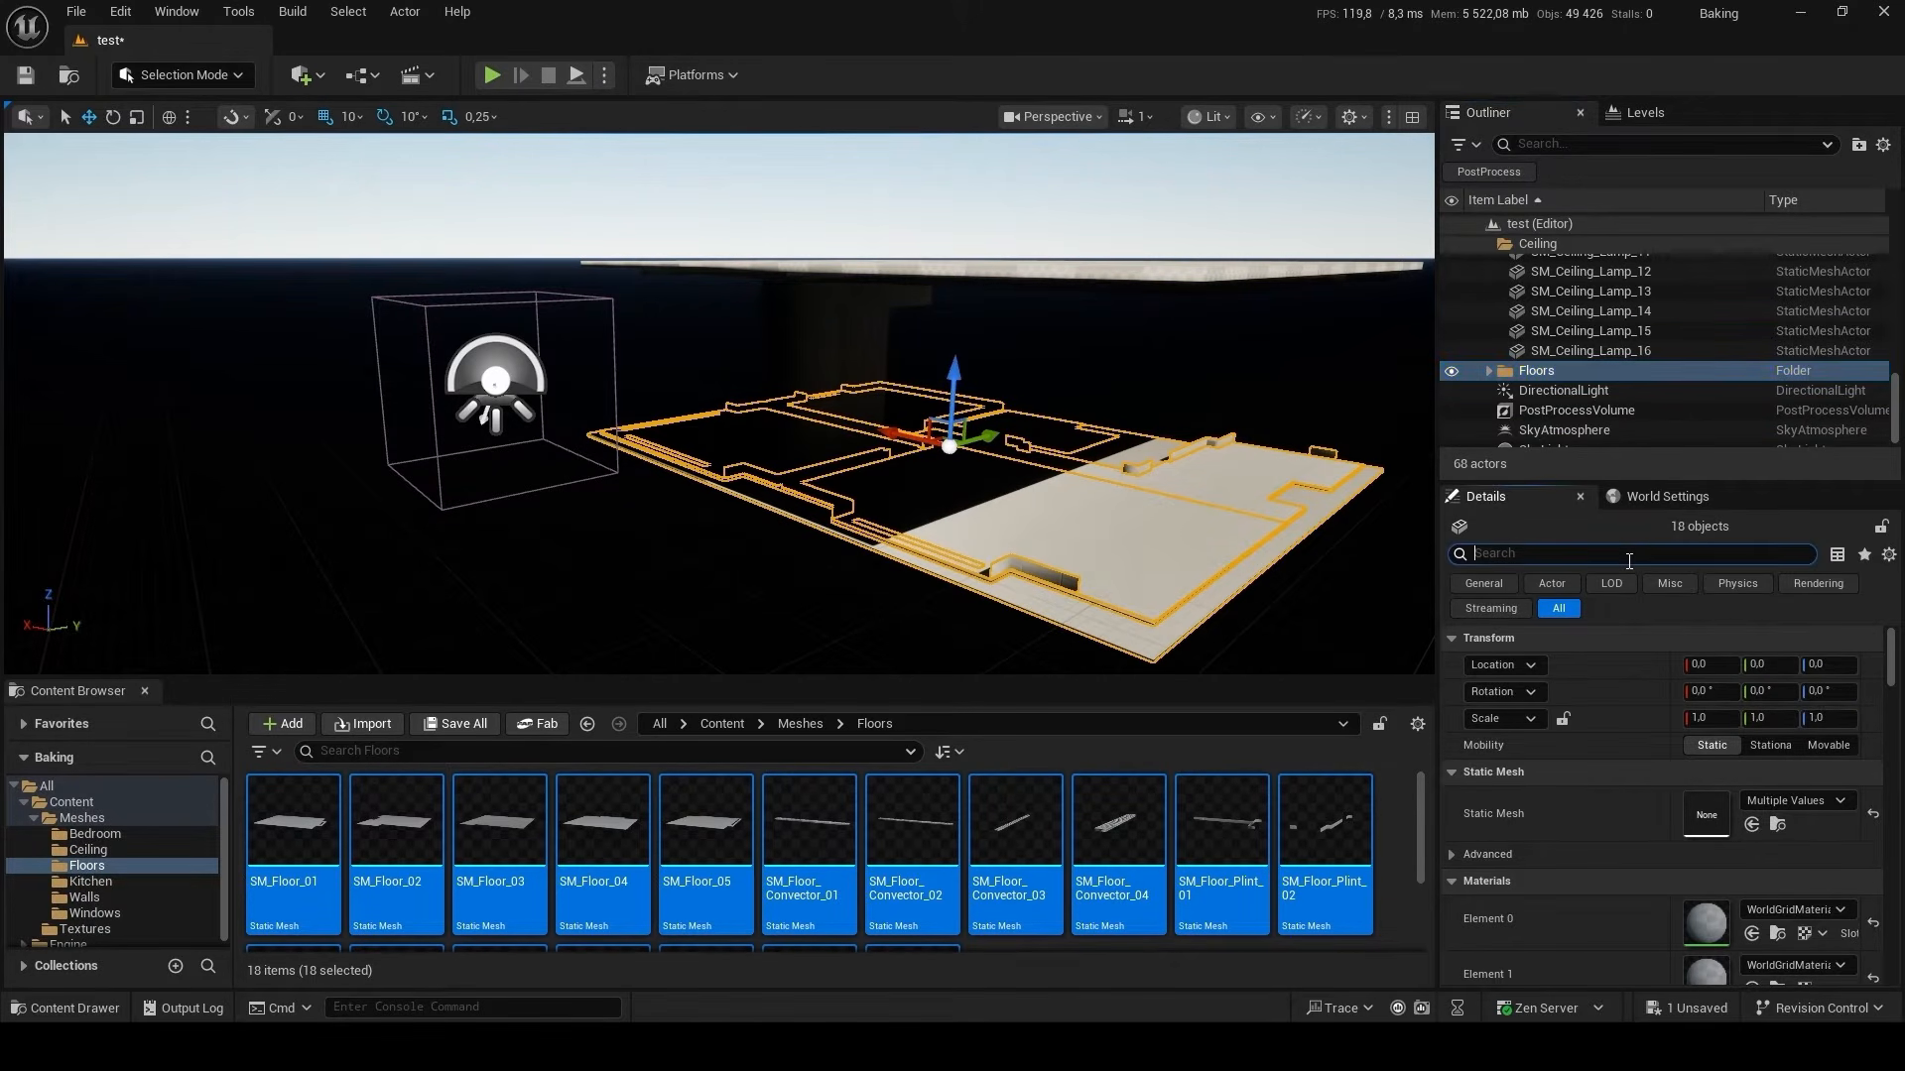
{"action": "type", "text": "ligh"}
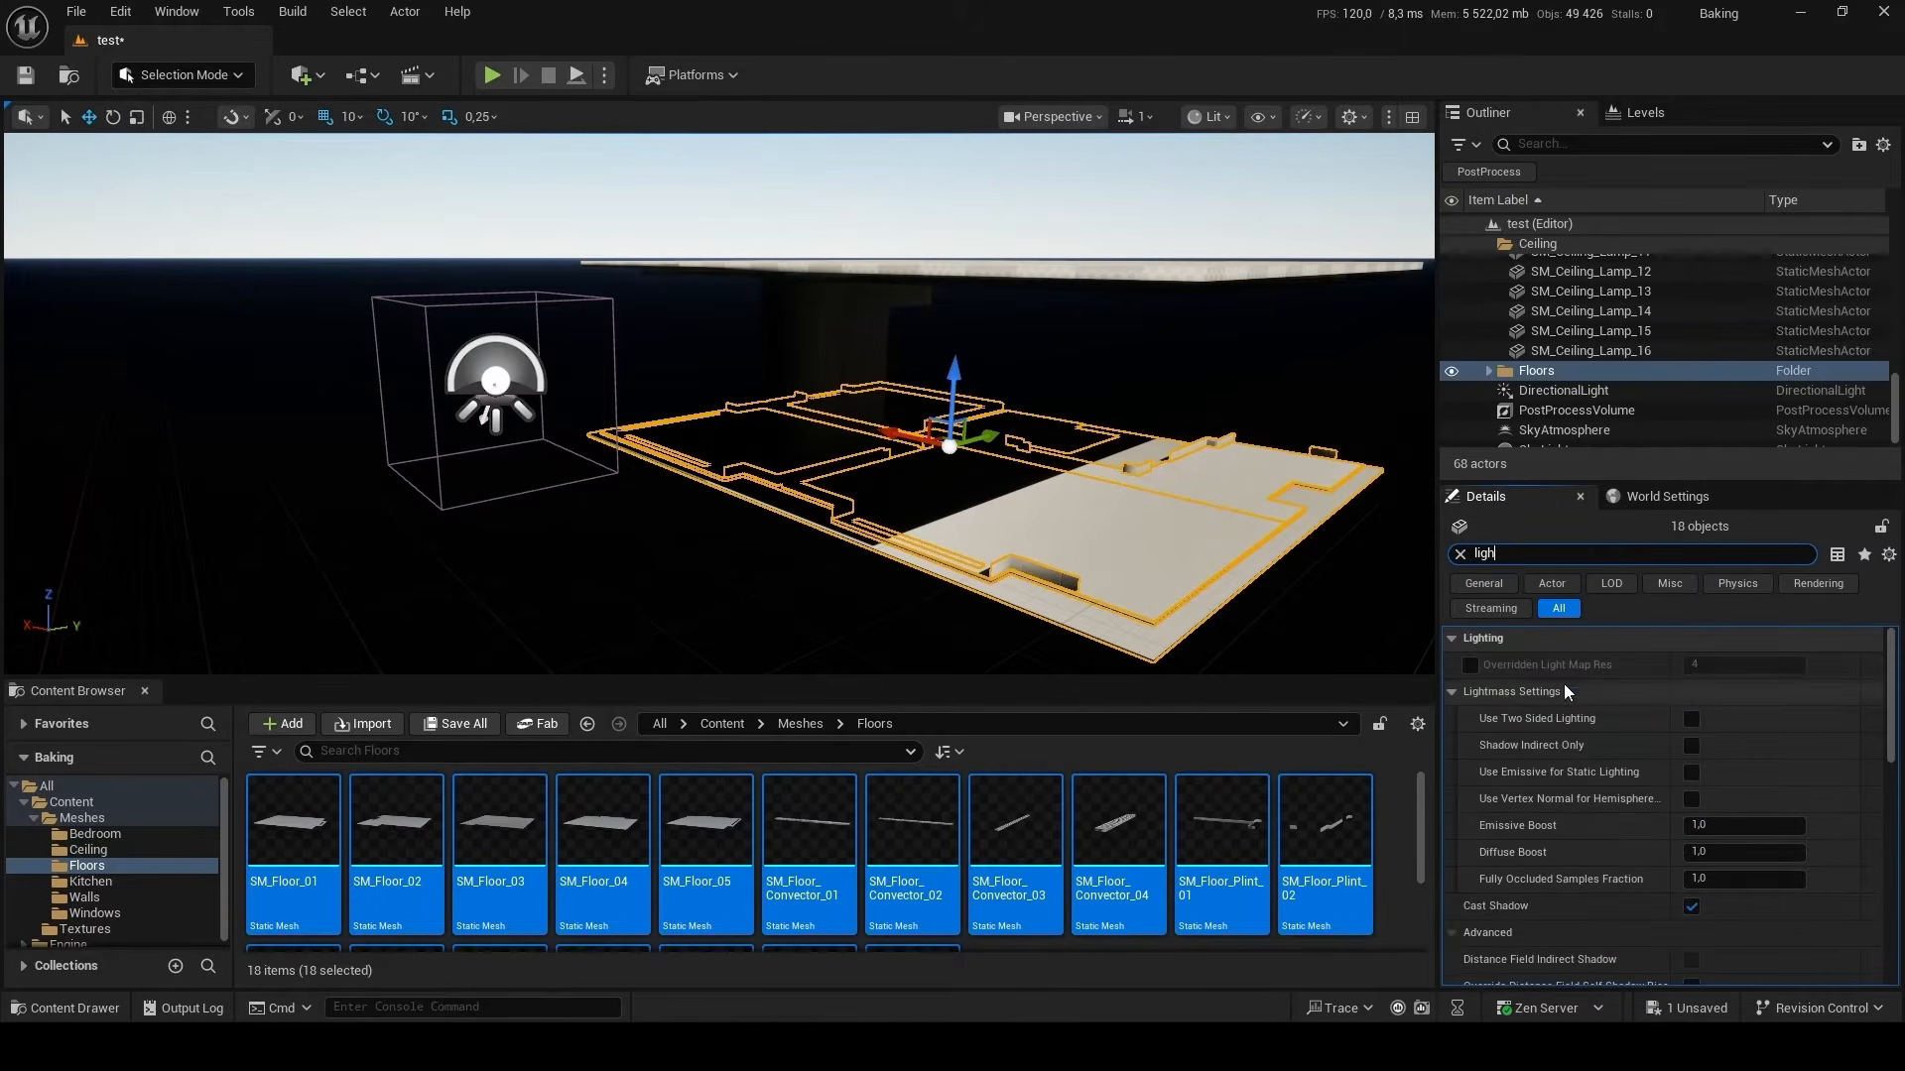
{"action": "left_click", "coordinate": [1469, 665]}
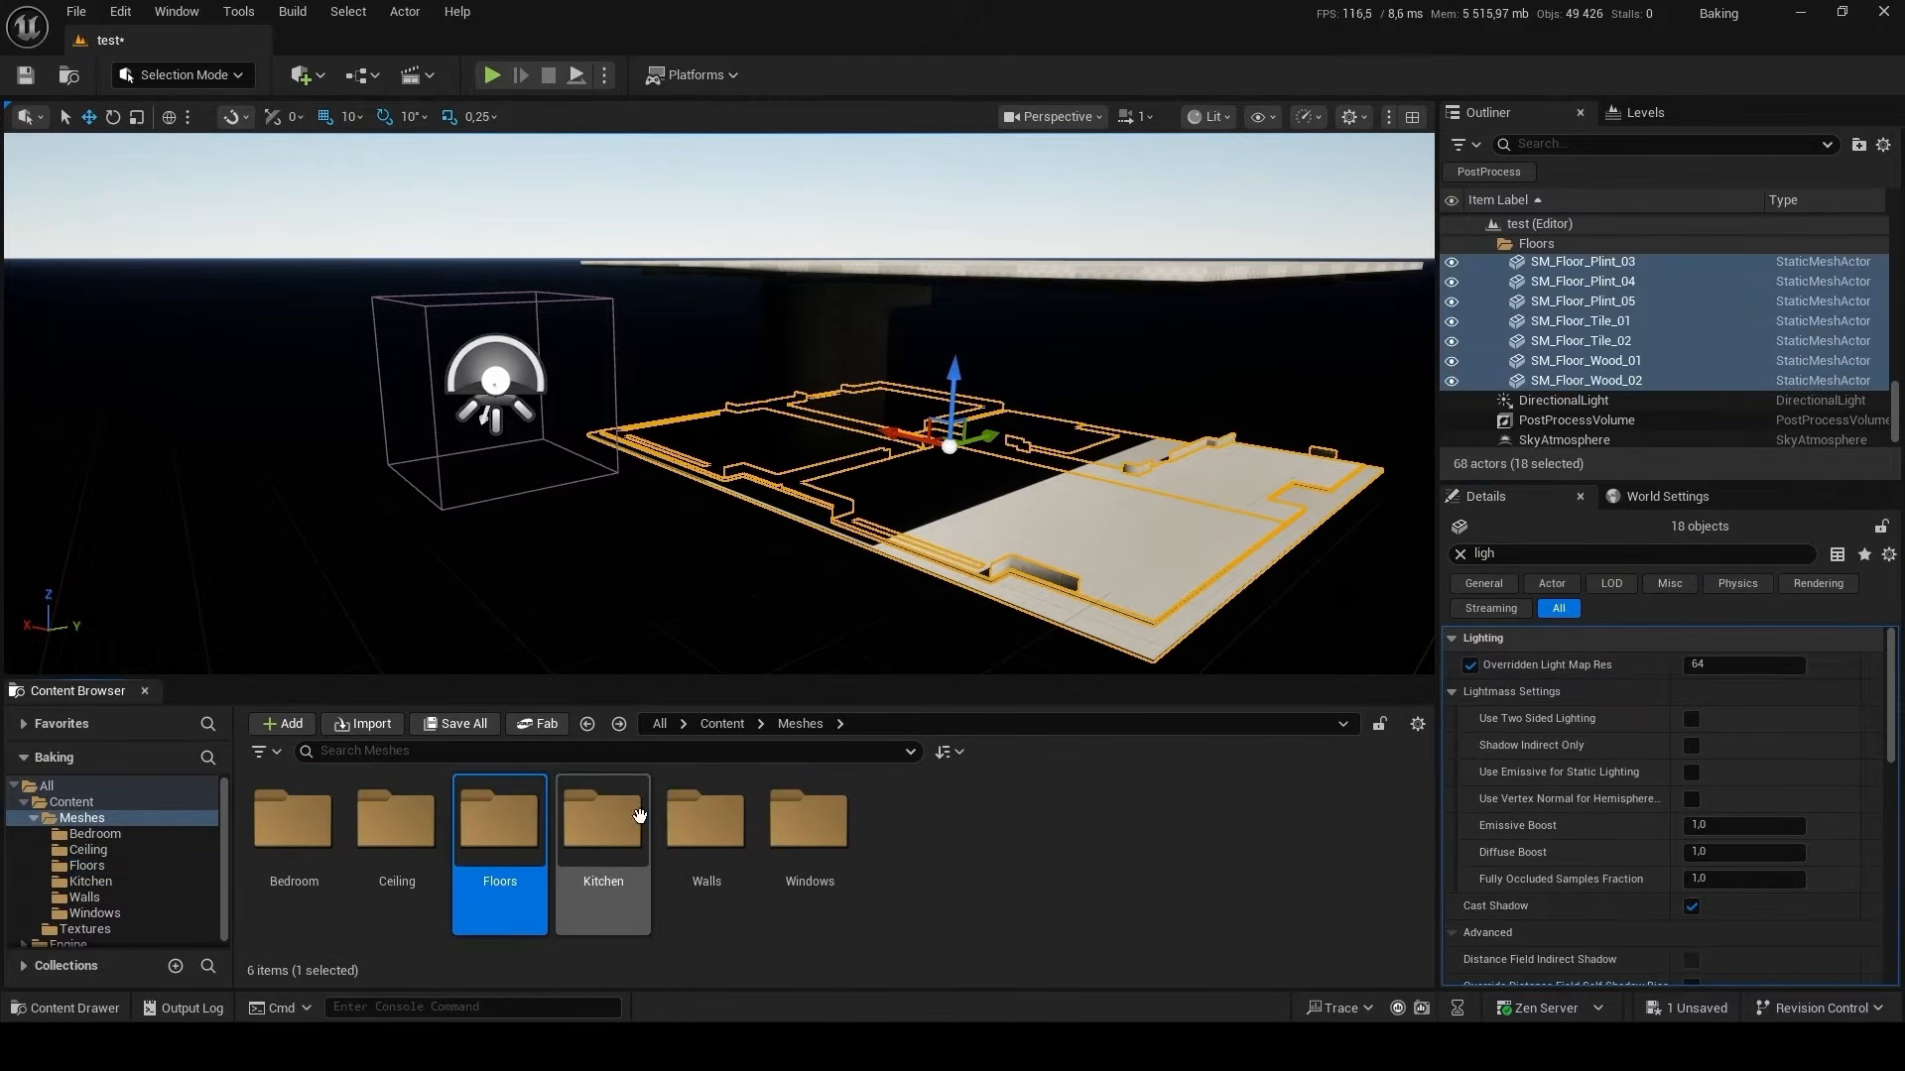
Place all meshes from the Meshes/Kitchen folder in the level and override their light map resolution with 64.
{"action": "double_click", "coordinate": [635, 812]}
{"action": "left_click", "coordinate": [771, 794]}
{"action": "key", "text": "ctrl+a"}
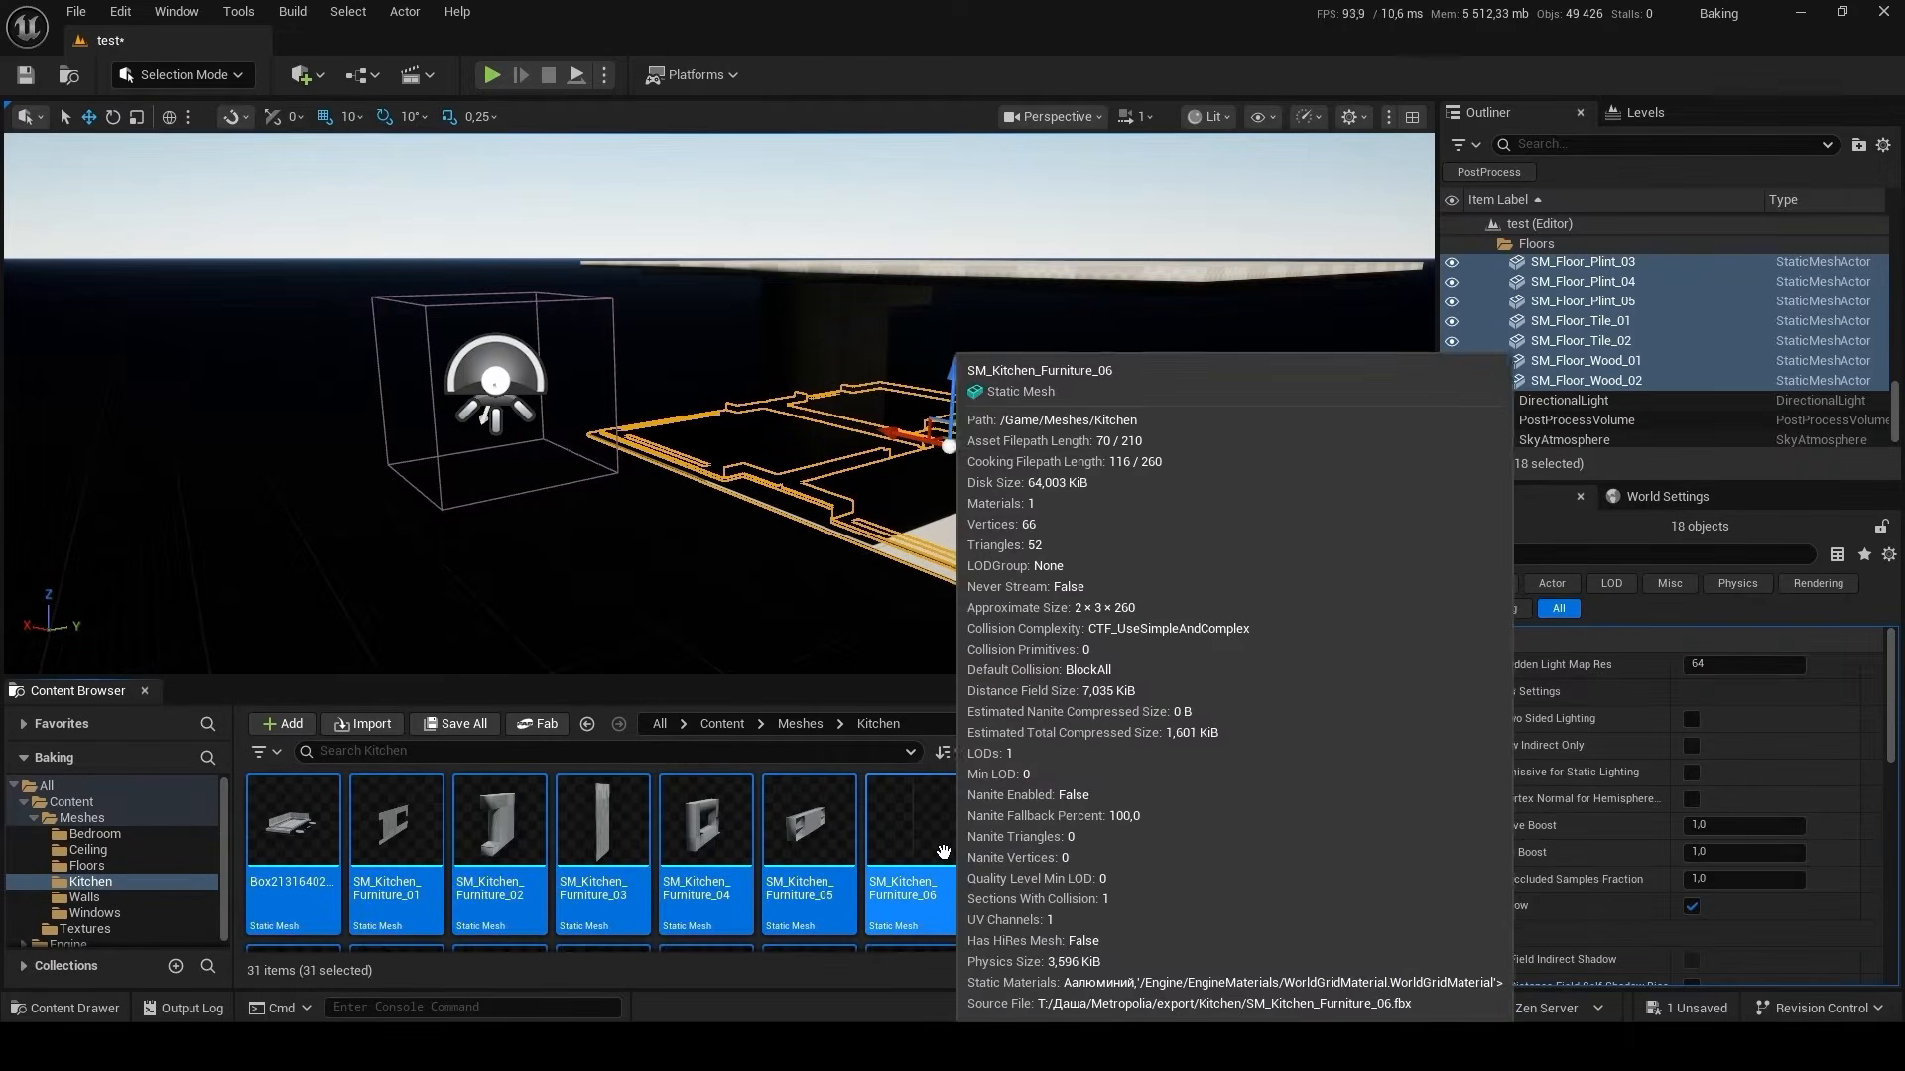
{"action": "left_click_drag", "start_coordinate": [771, 793], "coordinate": [806, 514]}
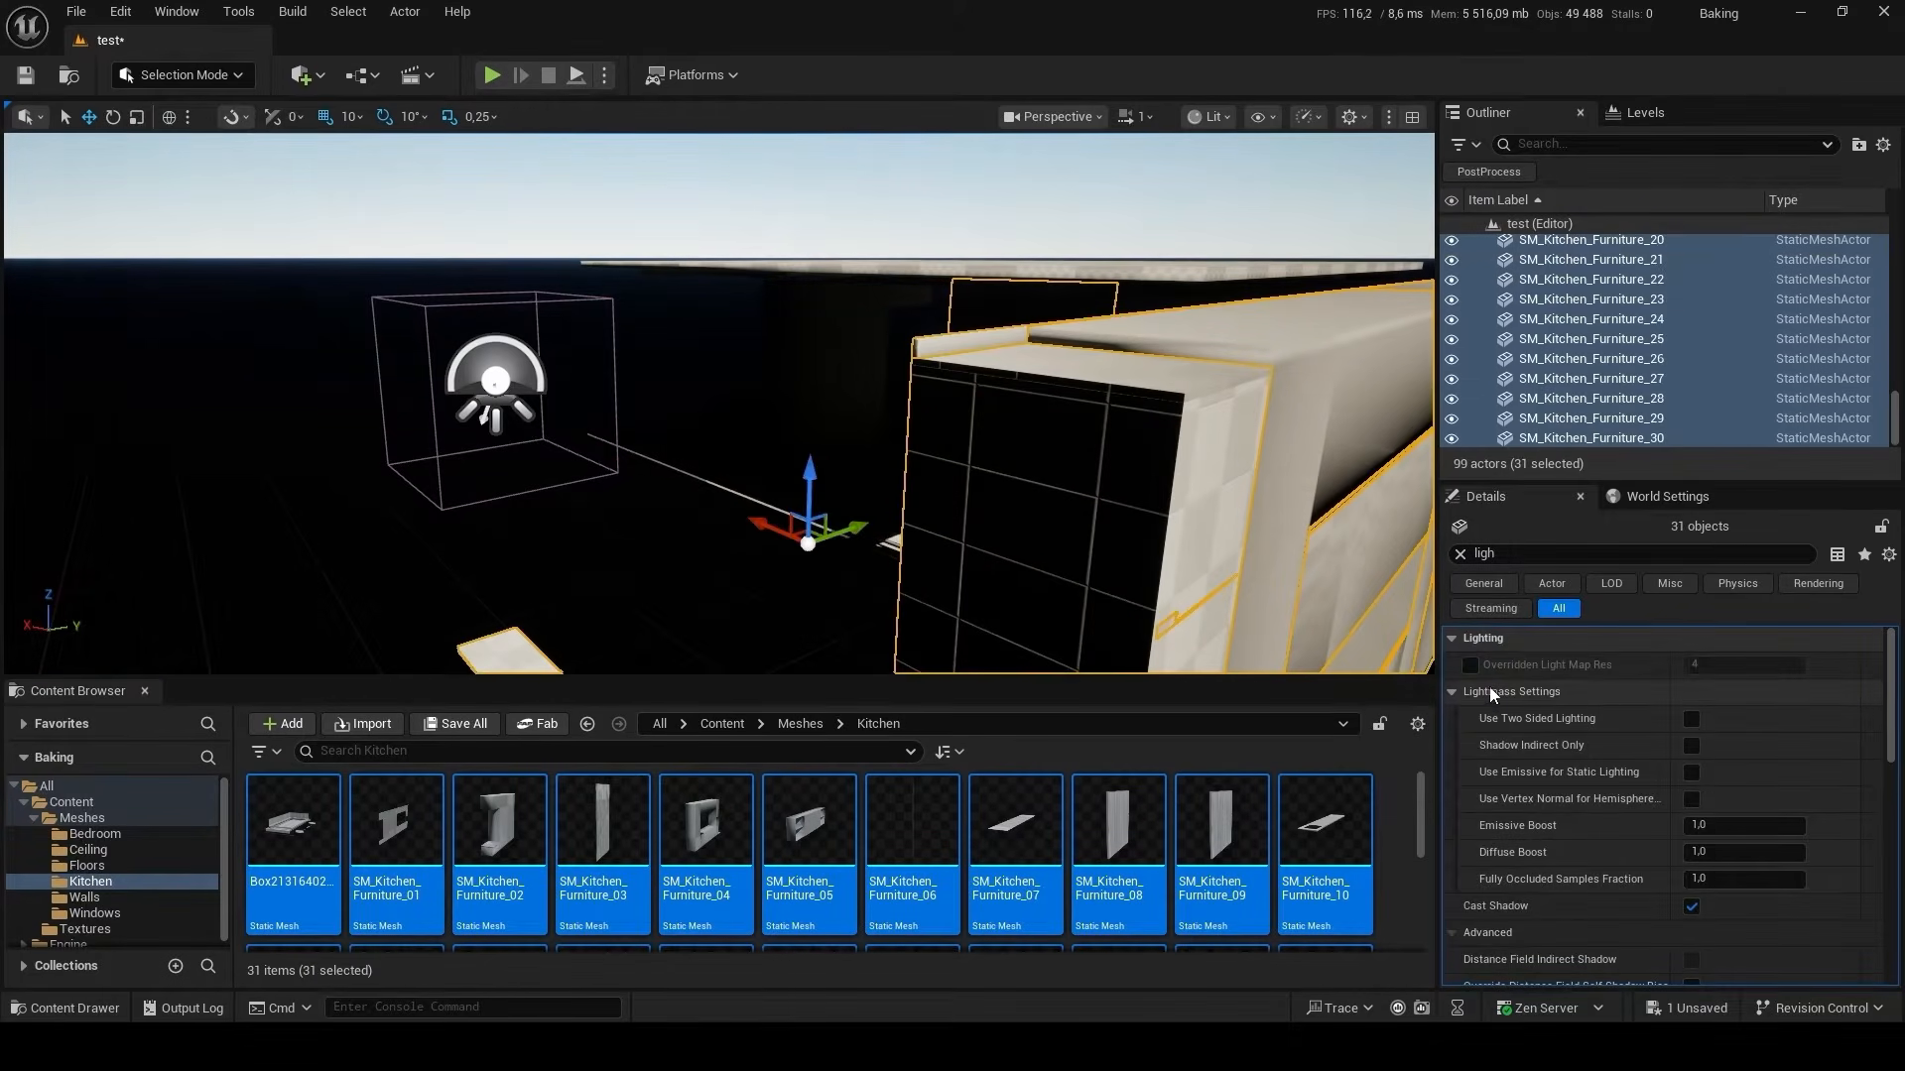
Group the placed kitchen meshes in a new Outliner folder named Kitchen and collapse it.
{"action": "left_click", "coordinate": [1858, 145]}
{"action": "type", "text": "K"}
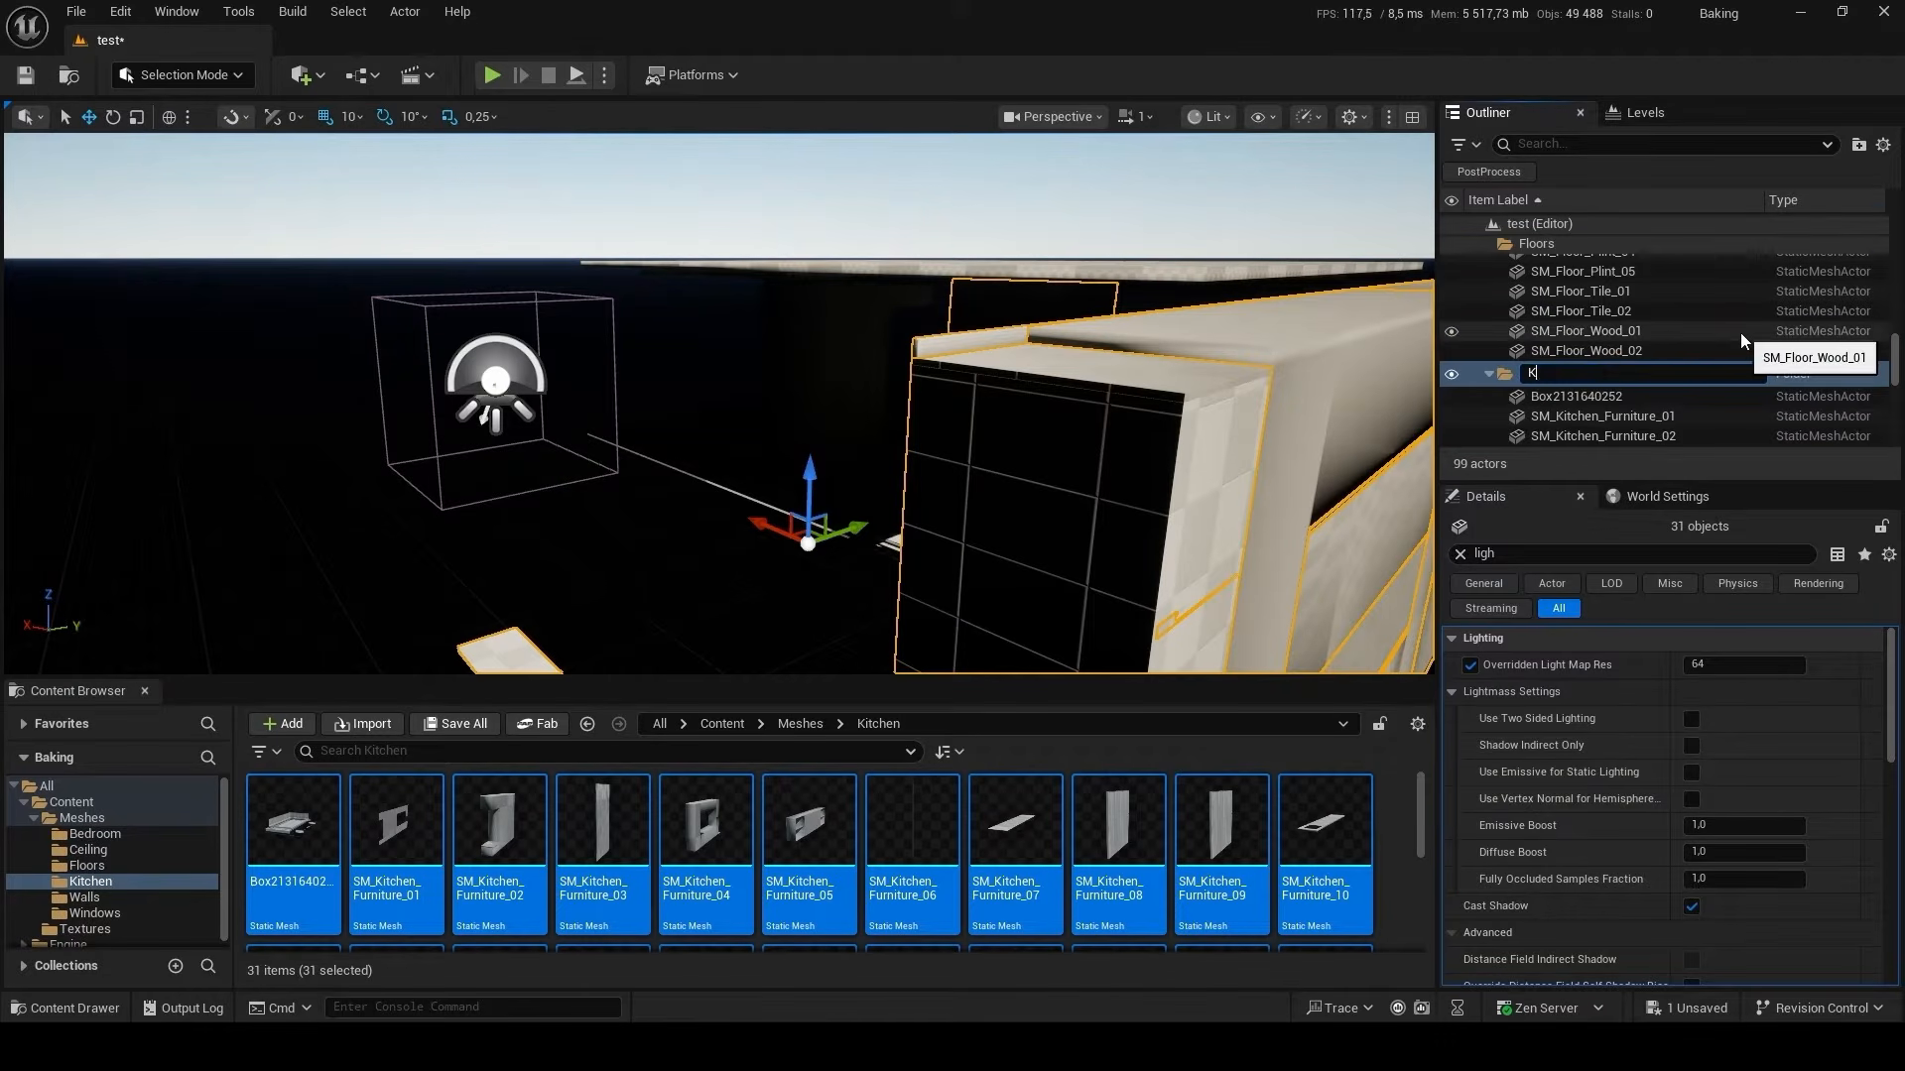
{"action": "type", "text": "itchen"}
{"action": "key", "text": "Return"}
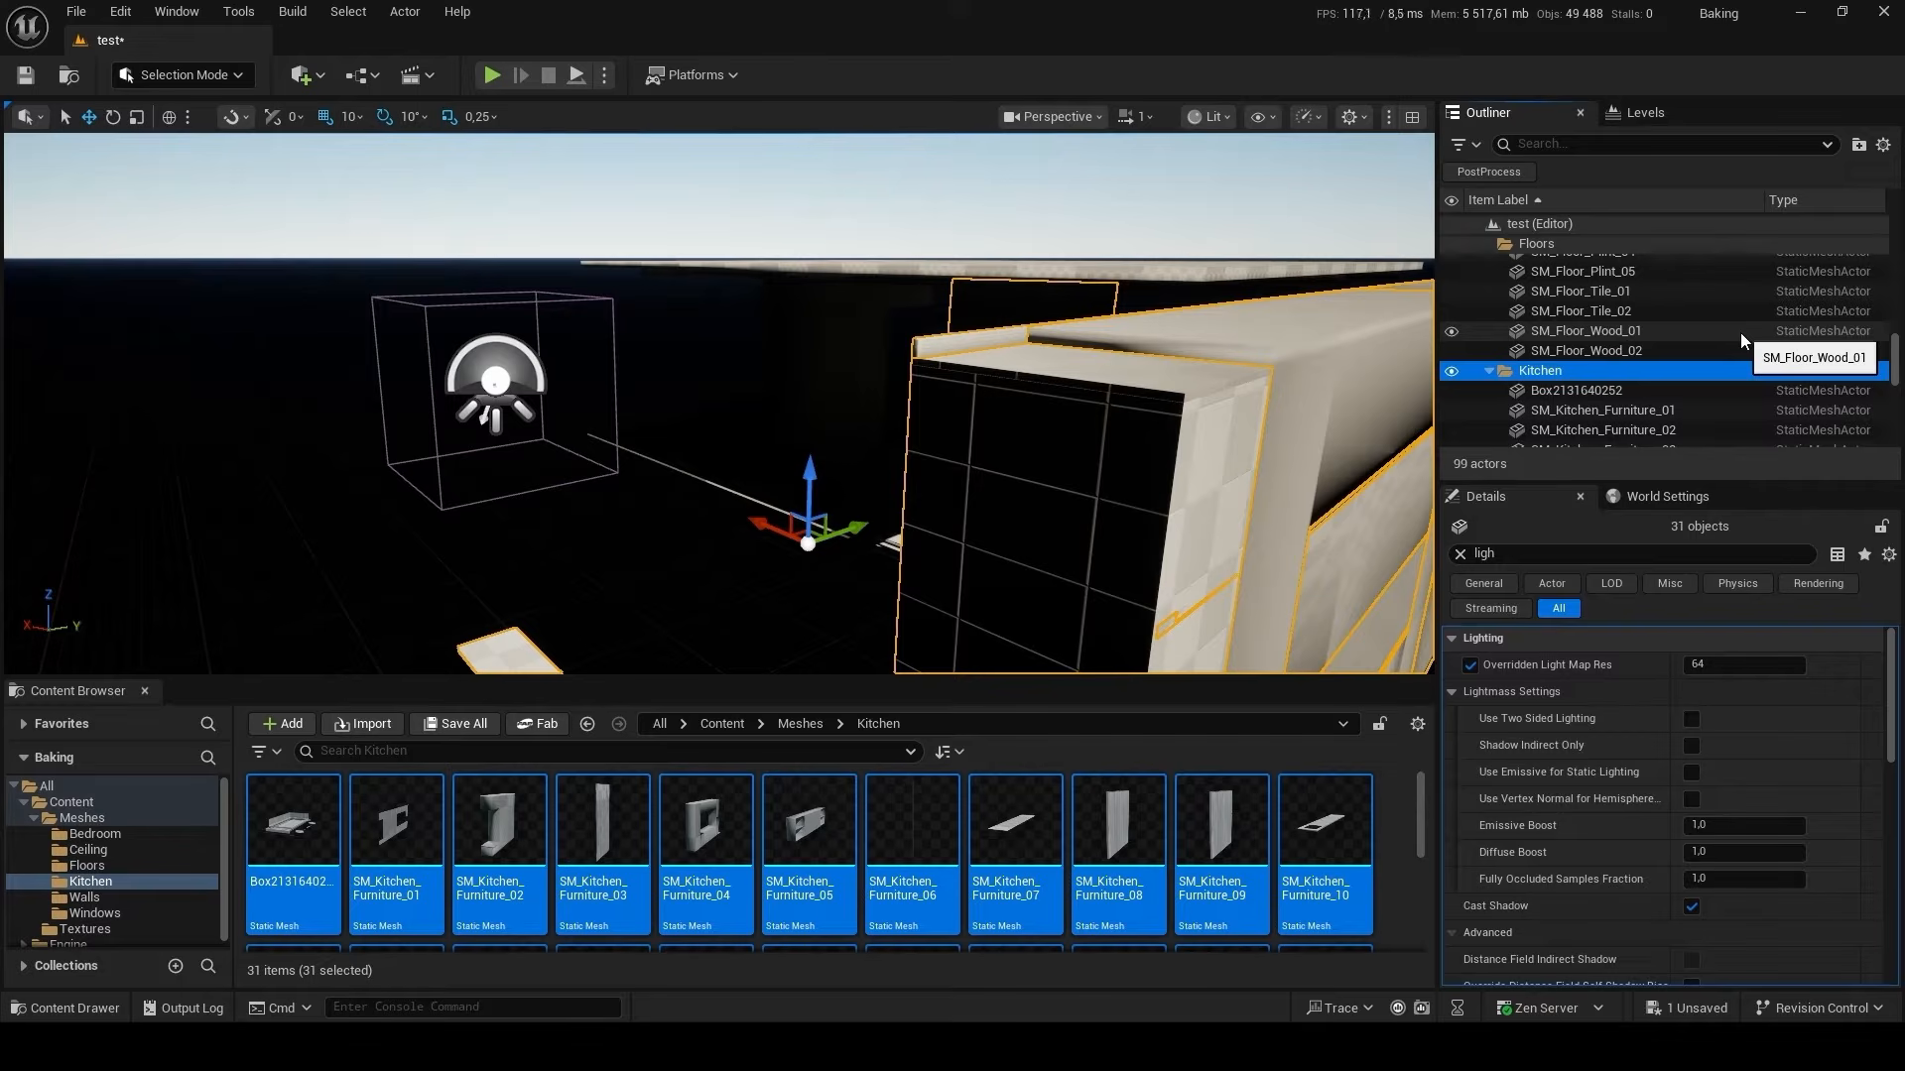
{"action": "left_click", "coordinate": [1489, 371]}
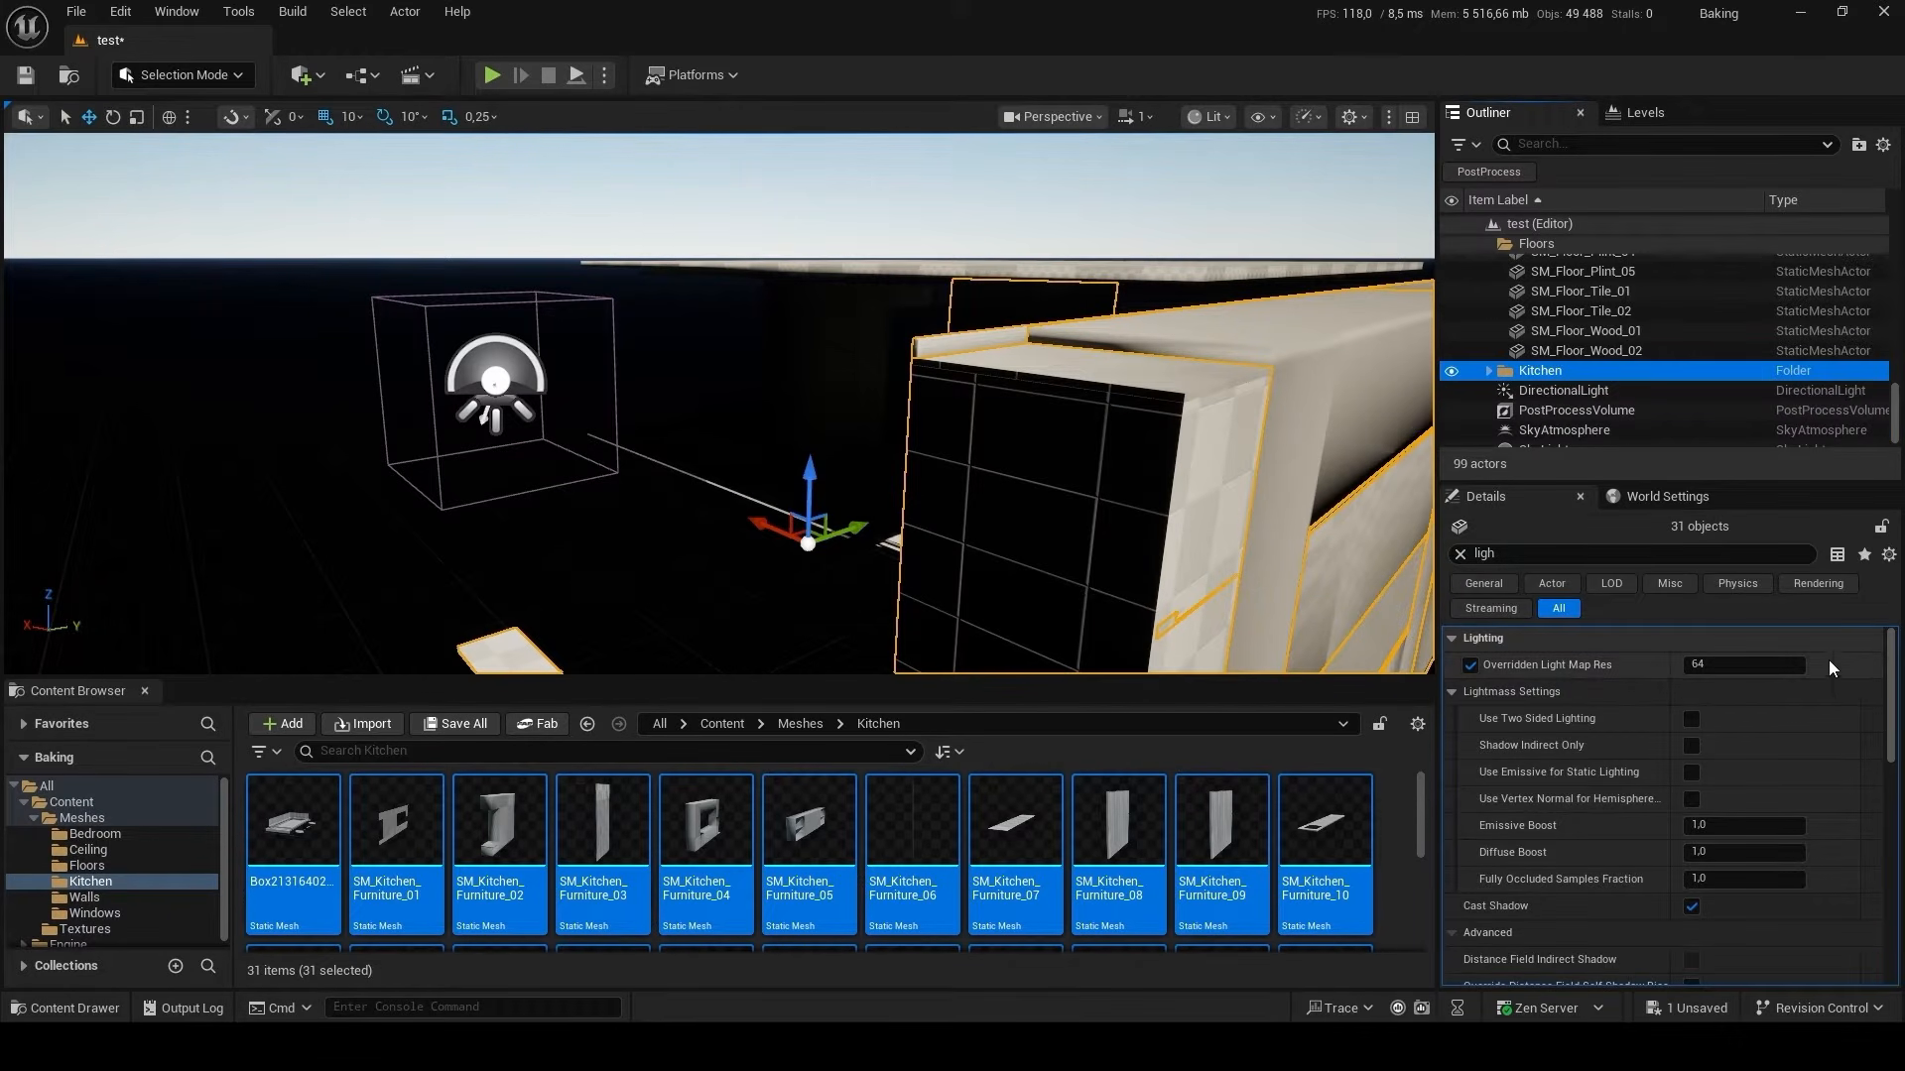
Reset the kitchen meshes' location to 0, 0, 0 and rotate the directional light so it shines into the interior.
{"action": "left_click", "coordinate": [1459, 553]}
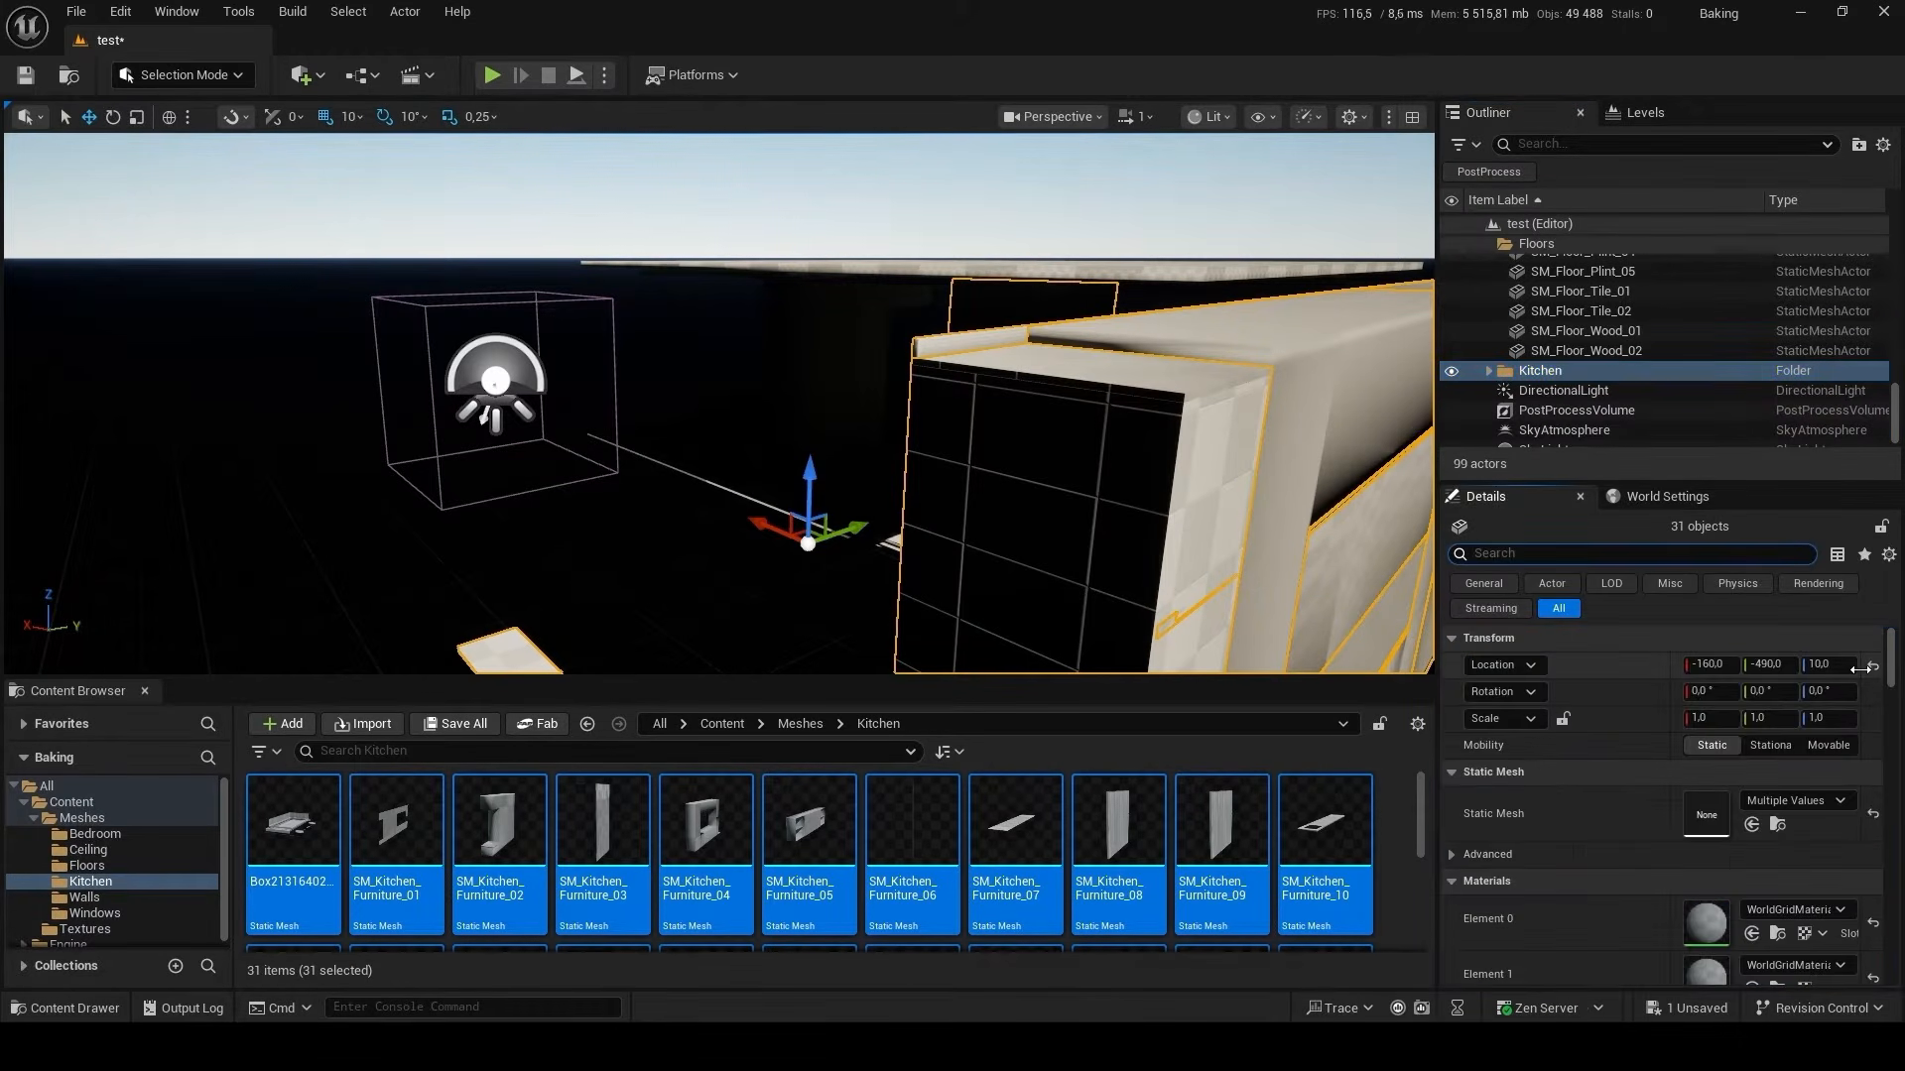
{"action": "left_click", "coordinate": [1873, 666]}
{"action": "right_click_drag", "start_coordinate": [1024, 453], "coordinate": [1135, 426]}
{"action": "key", "text": "ctrl+l"}
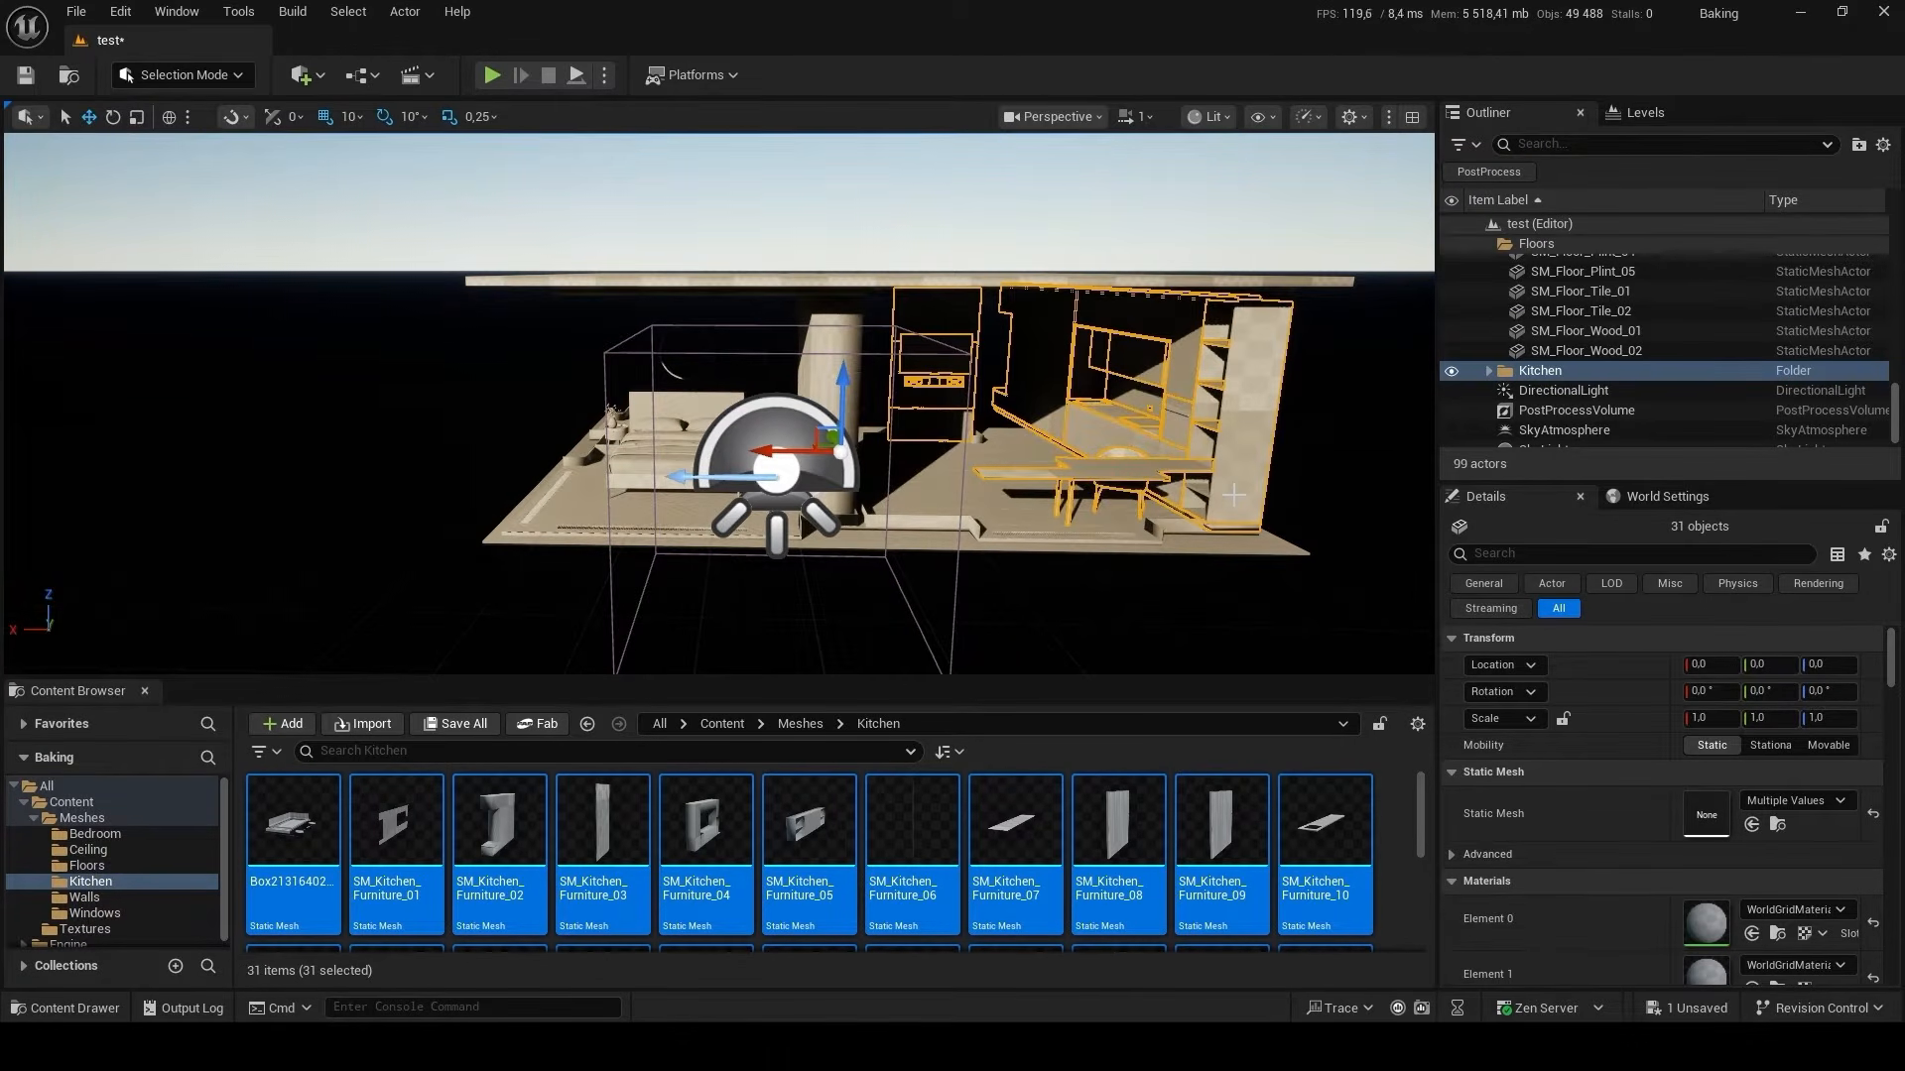
Place all meshes from the Meshes/Walls folder in the level and reset their location to 0, 0, 0.
{"action": "key", "text": "alt+Left"}
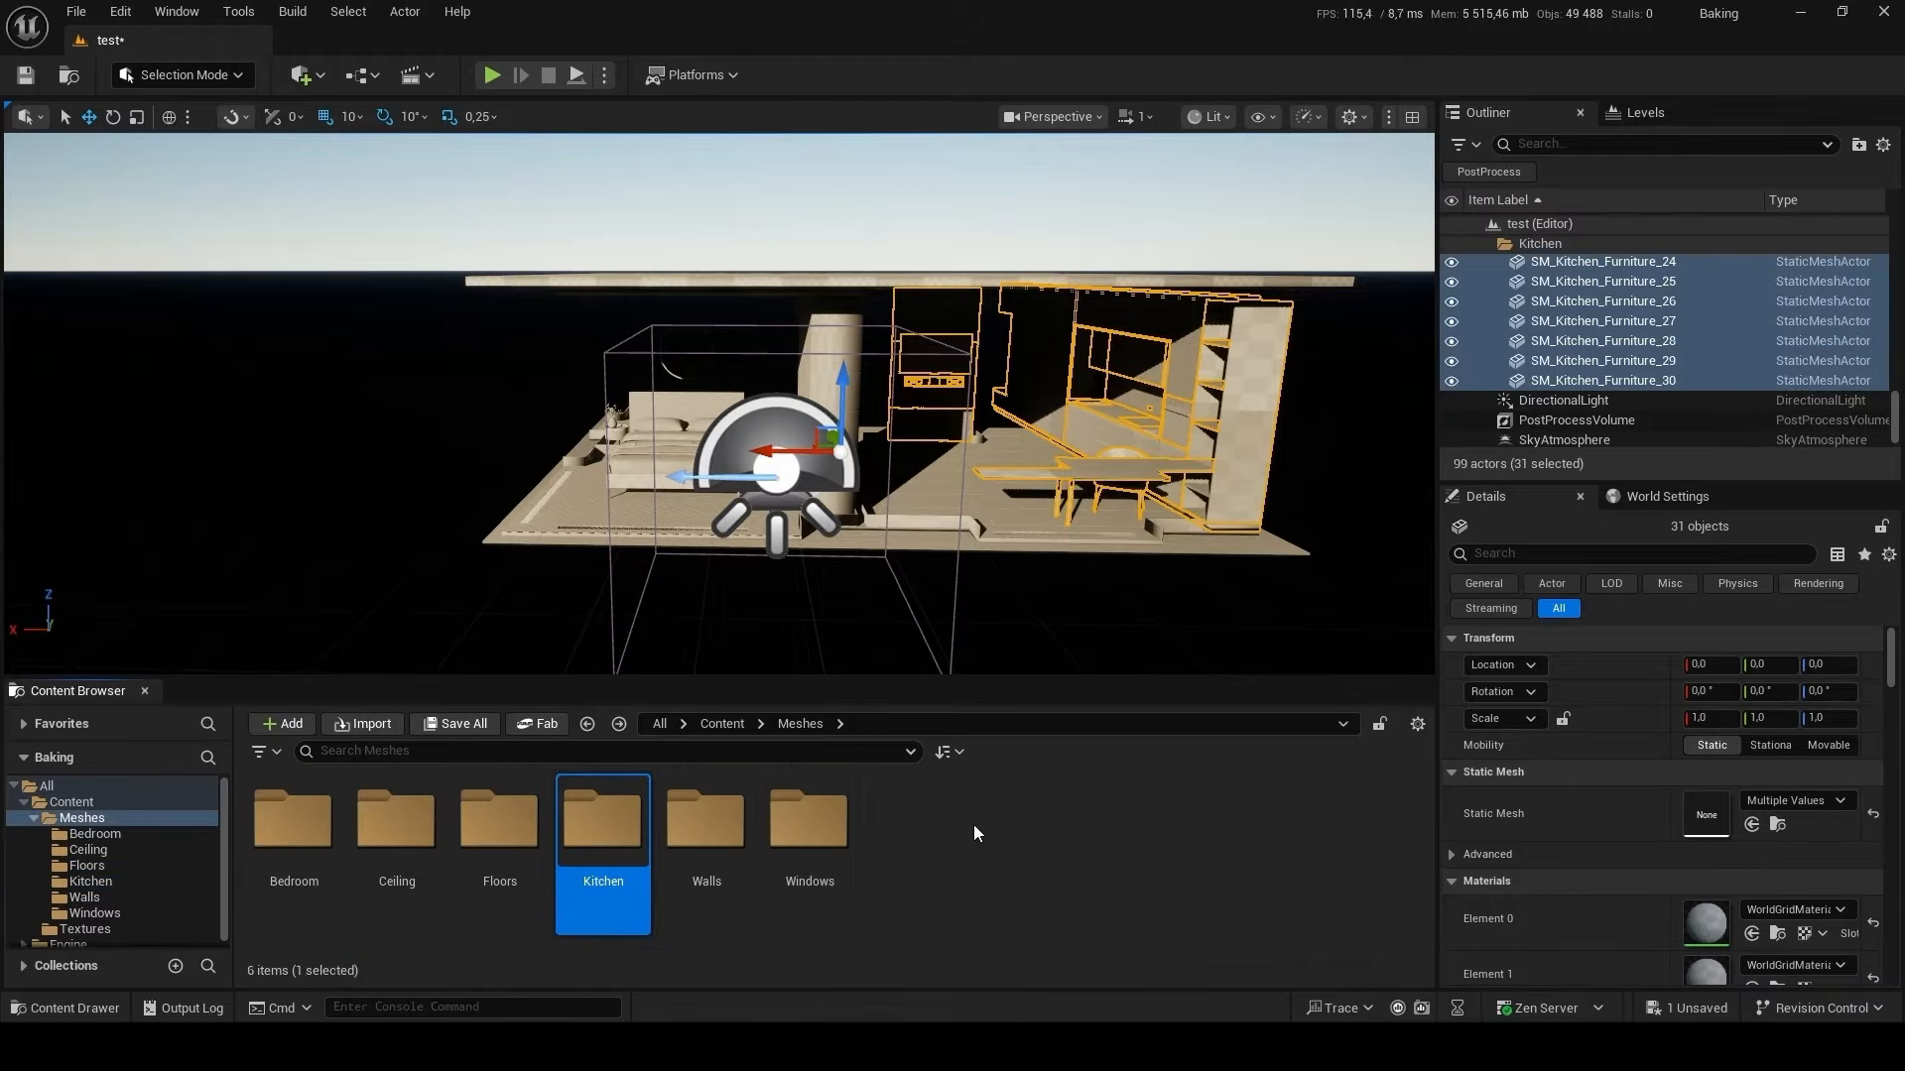
{"action": "double_click", "coordinate": [670, 822]}
{"action": "left_click", "coordinate": [670, 821]}
{"action": "key", "text": "ctrl+a"}
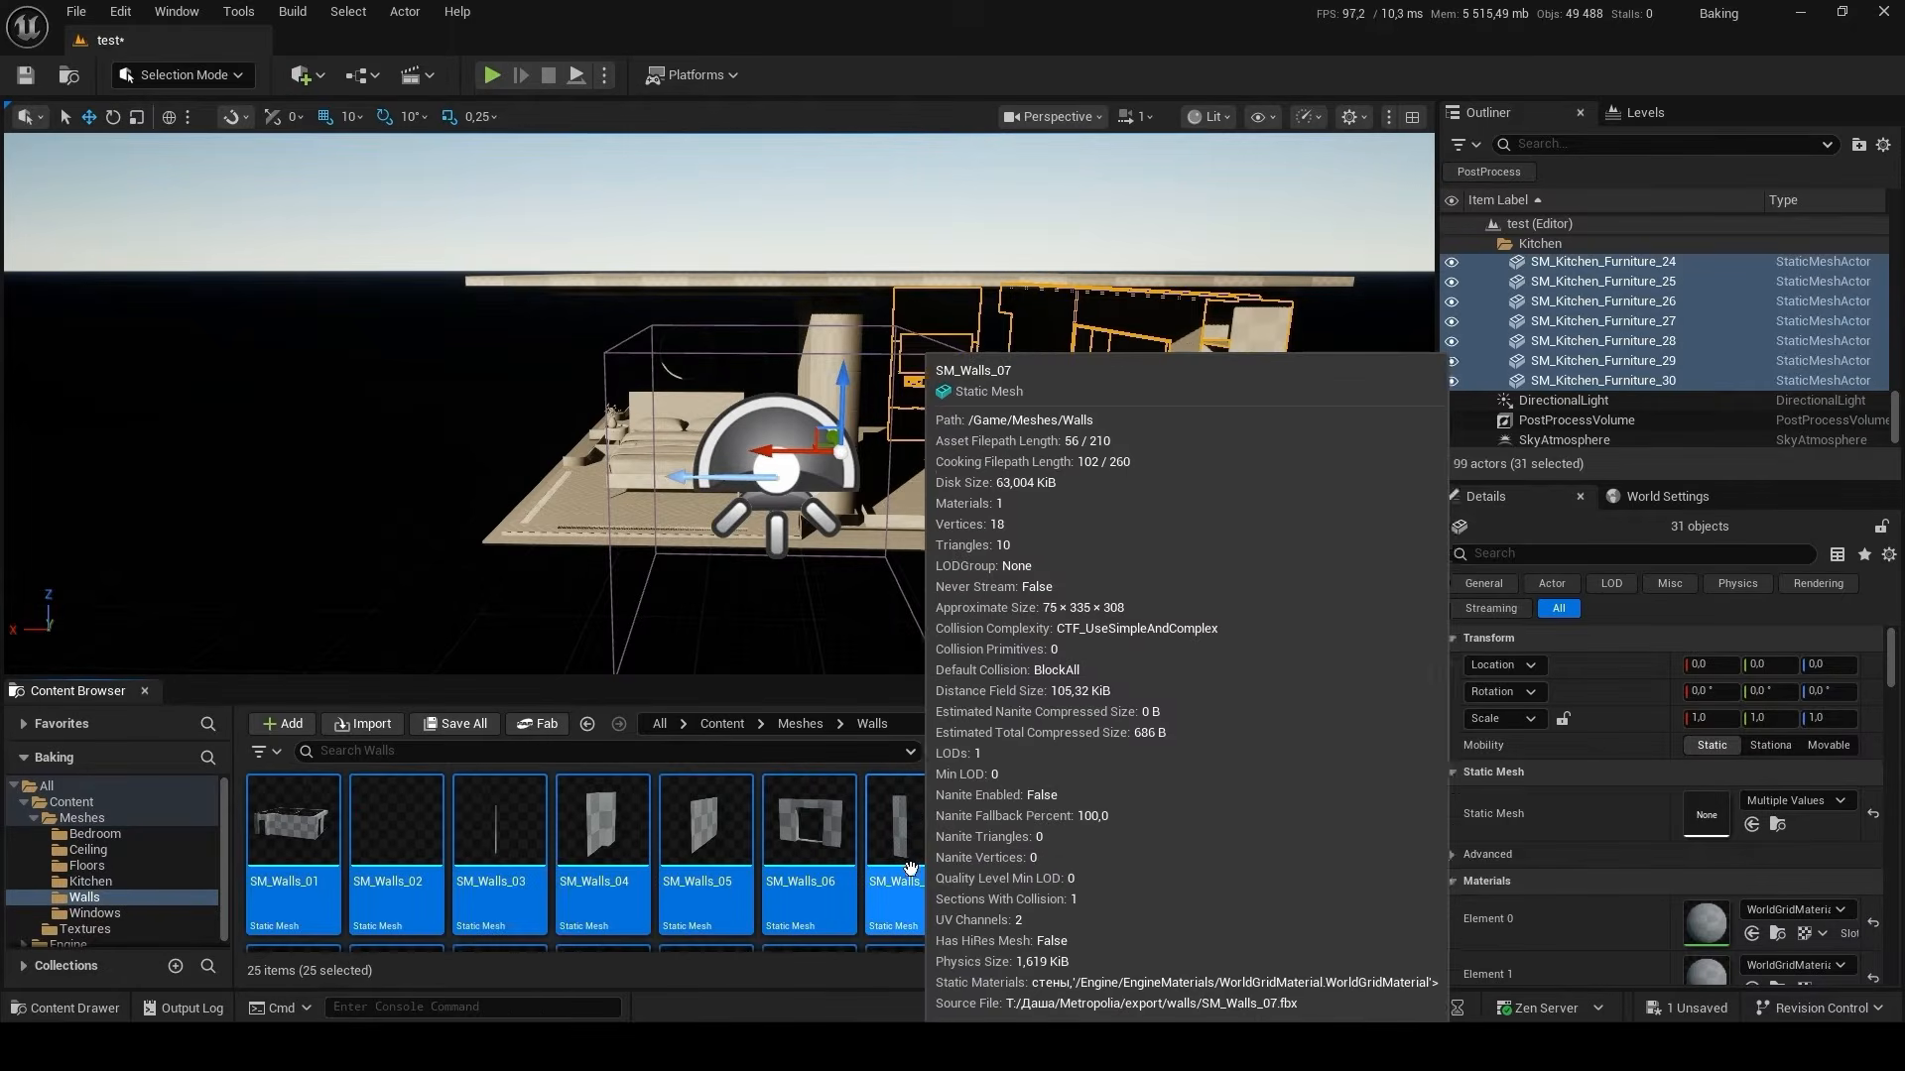
{"action": "left_click_drag", "start_coordinate": [670, 821], "coordinate": [883, 595]}
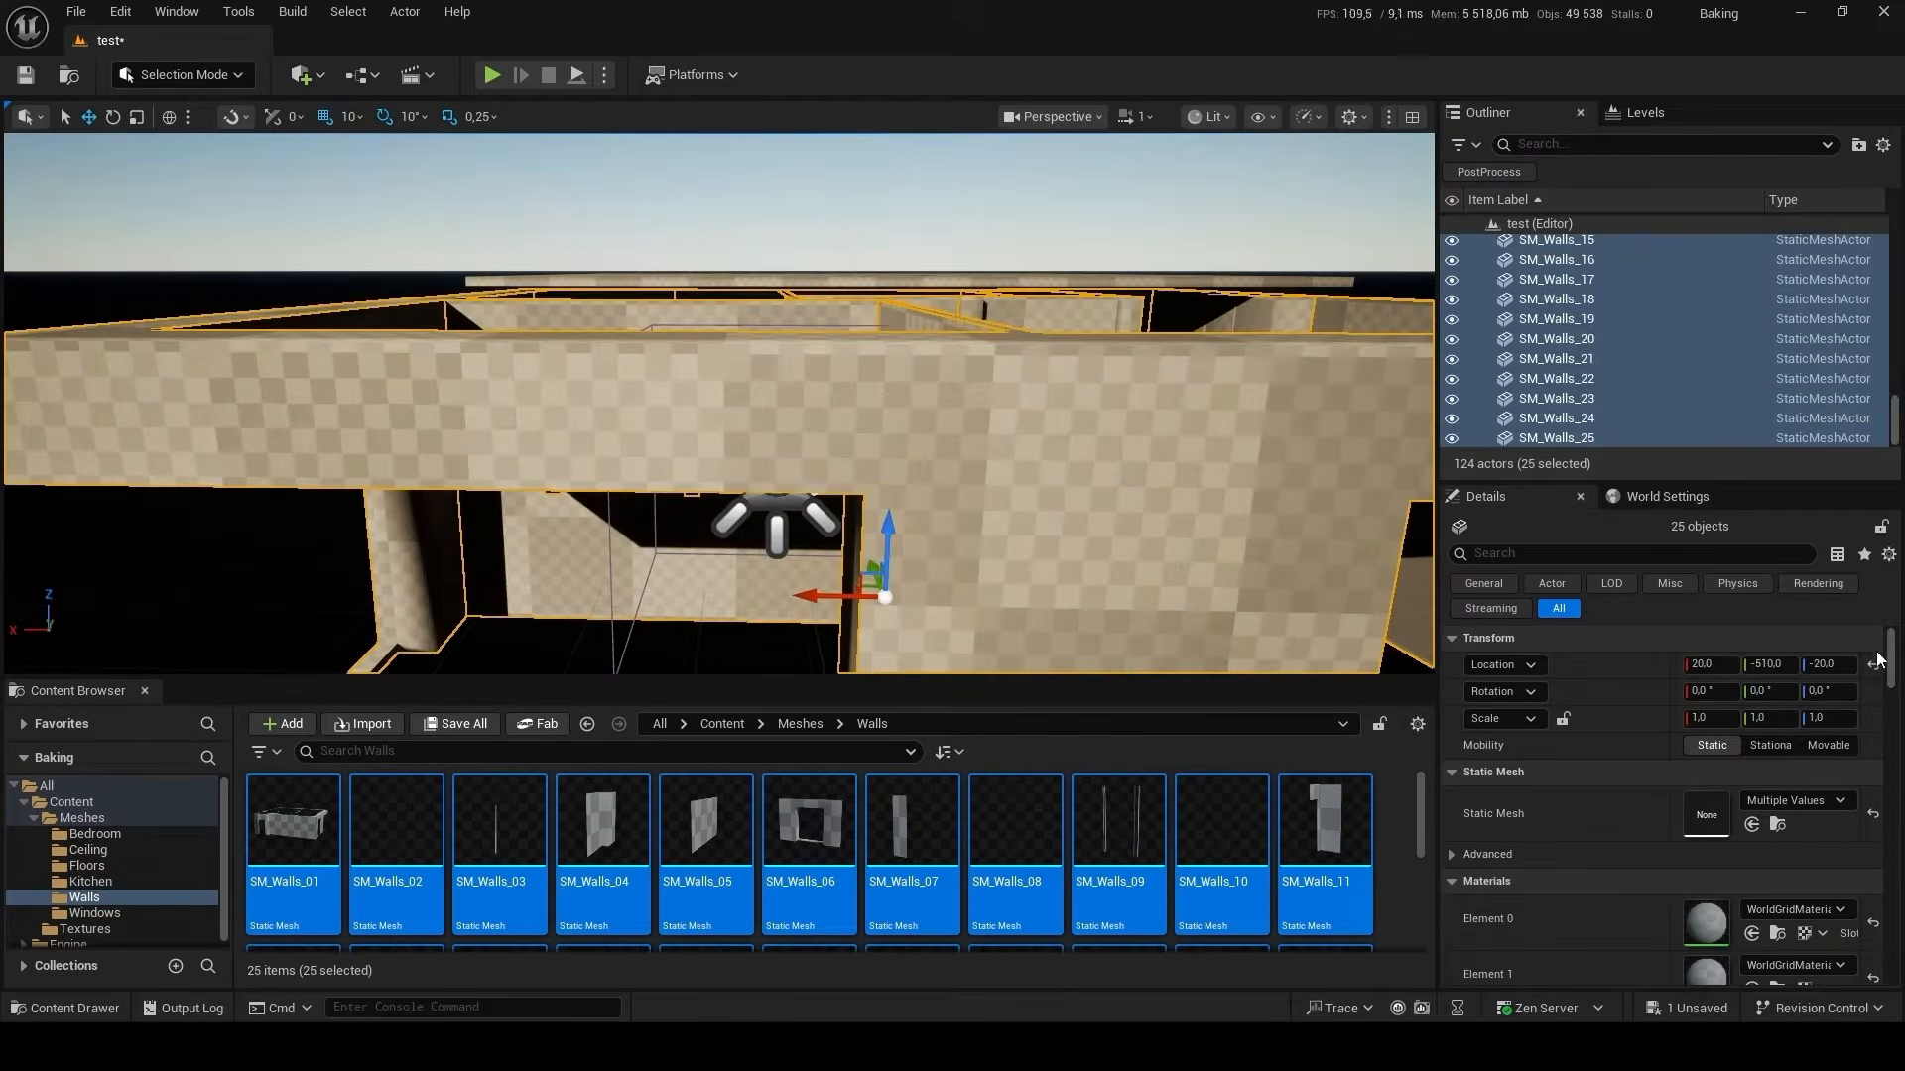
{"action": "left_click", "coordinate": [1873, 665]}
Group the placed wall meshes in a new Outliner folder named Walls.
{"action": "left_click", "coordinate": [1858, 143]}
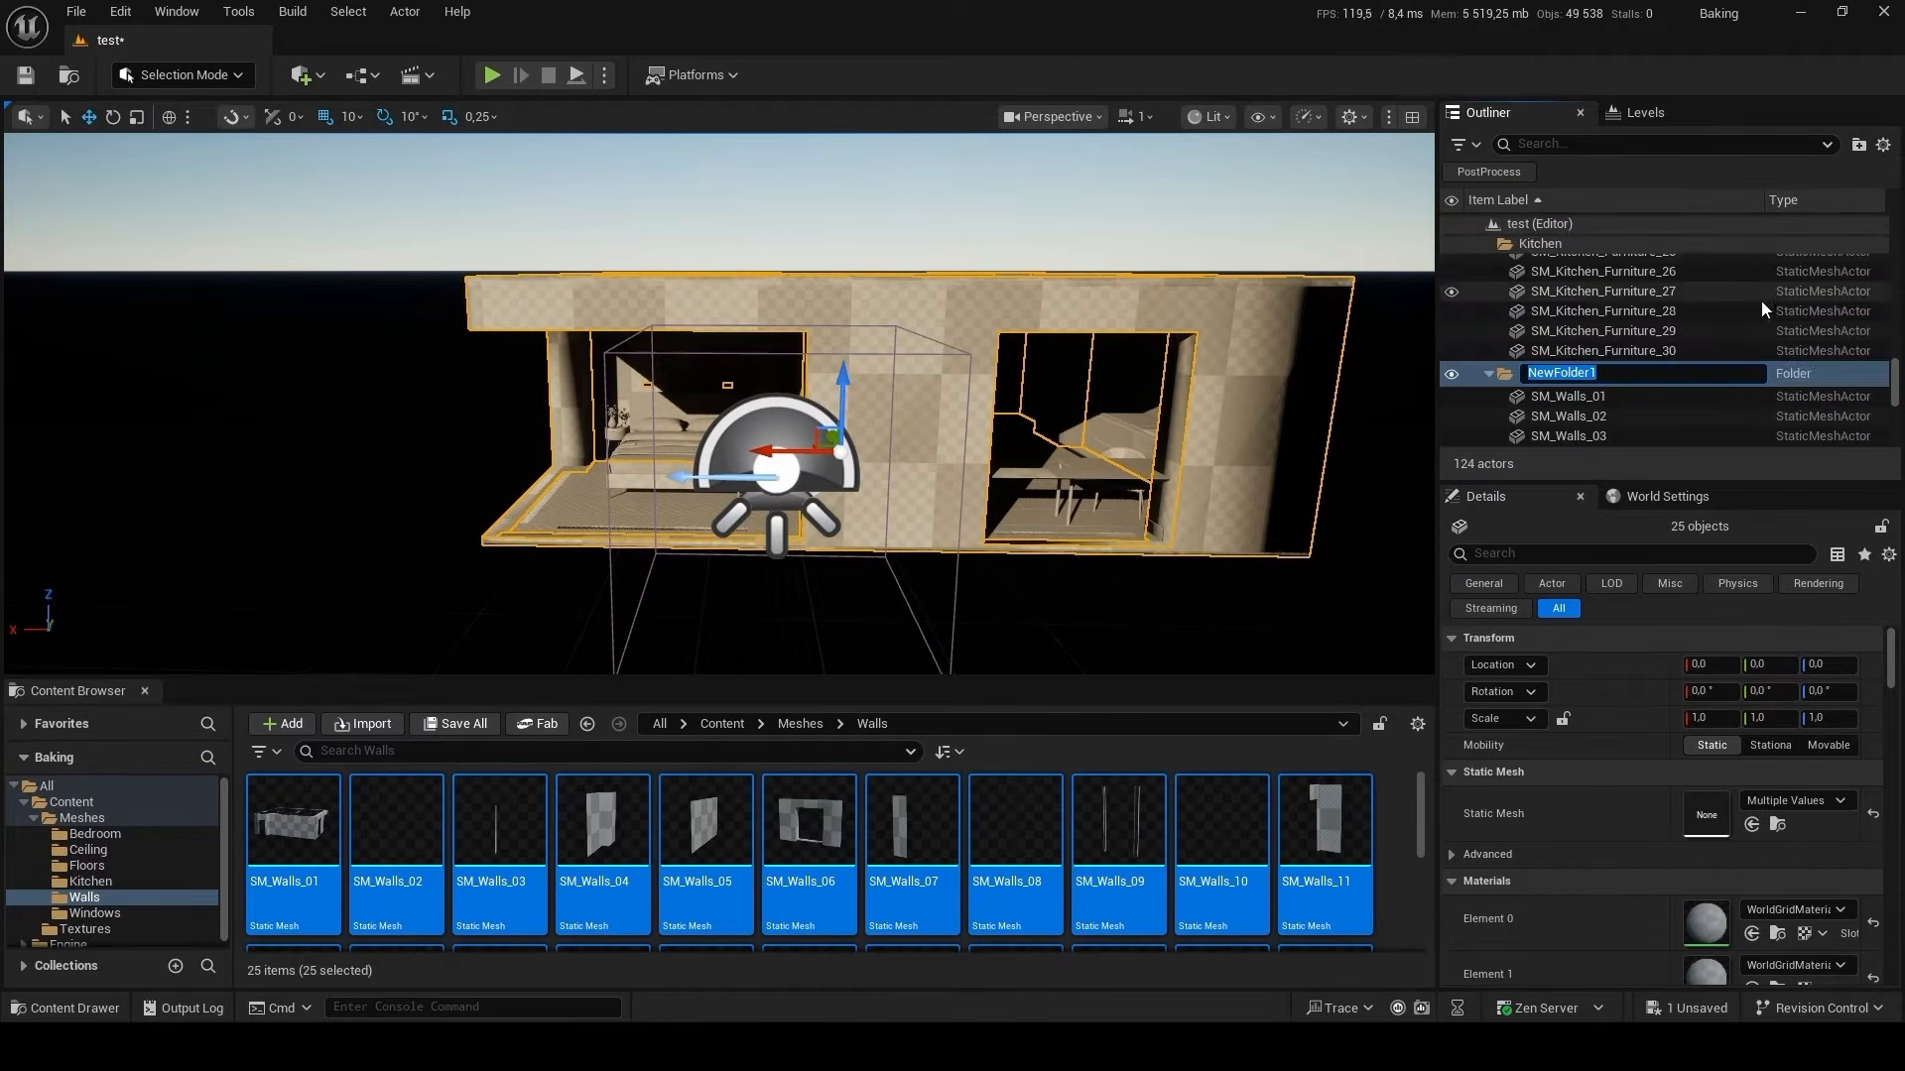
{"action": "type", "text": "Walls"}
{"action": "key", "text": "Return"}
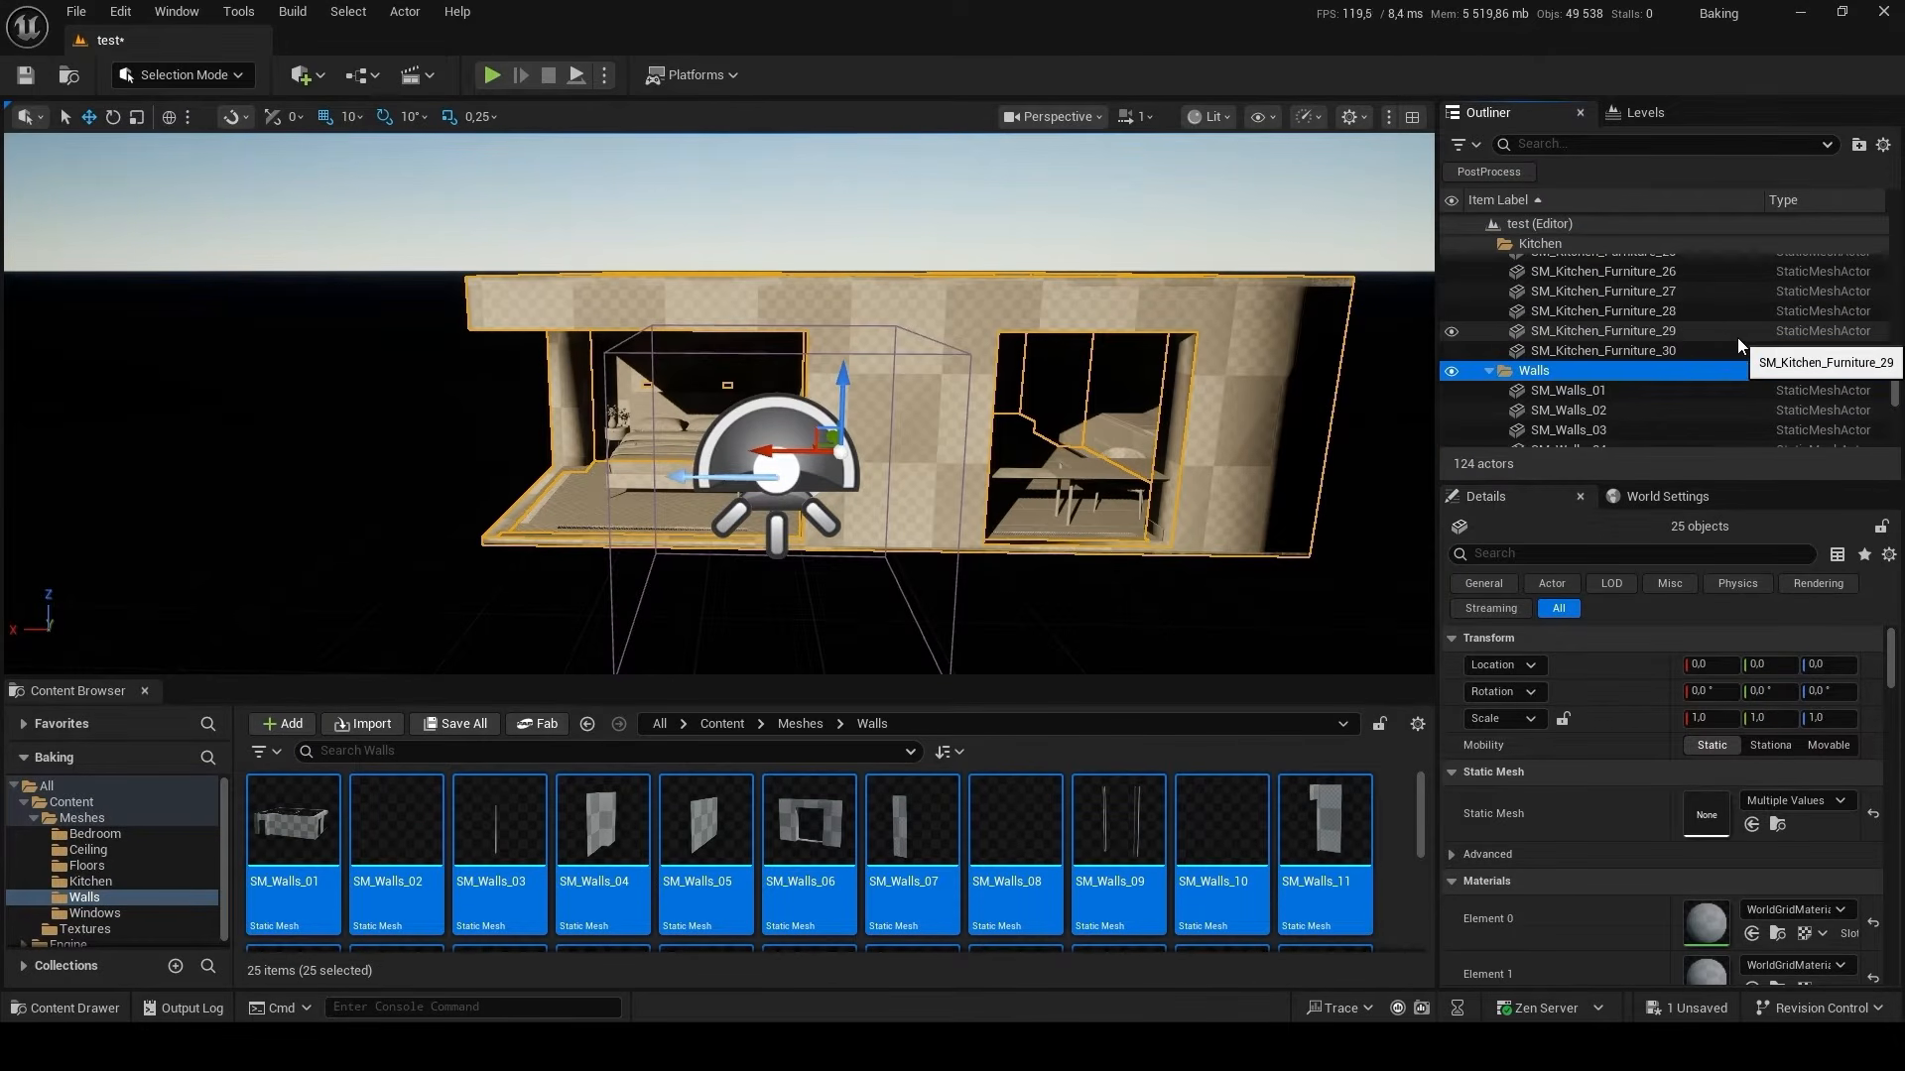
Filter the wall meshes' details for light settings and override their light map resolution with 64.
{"action": "left_click", "coordinate": [1541, 553]}
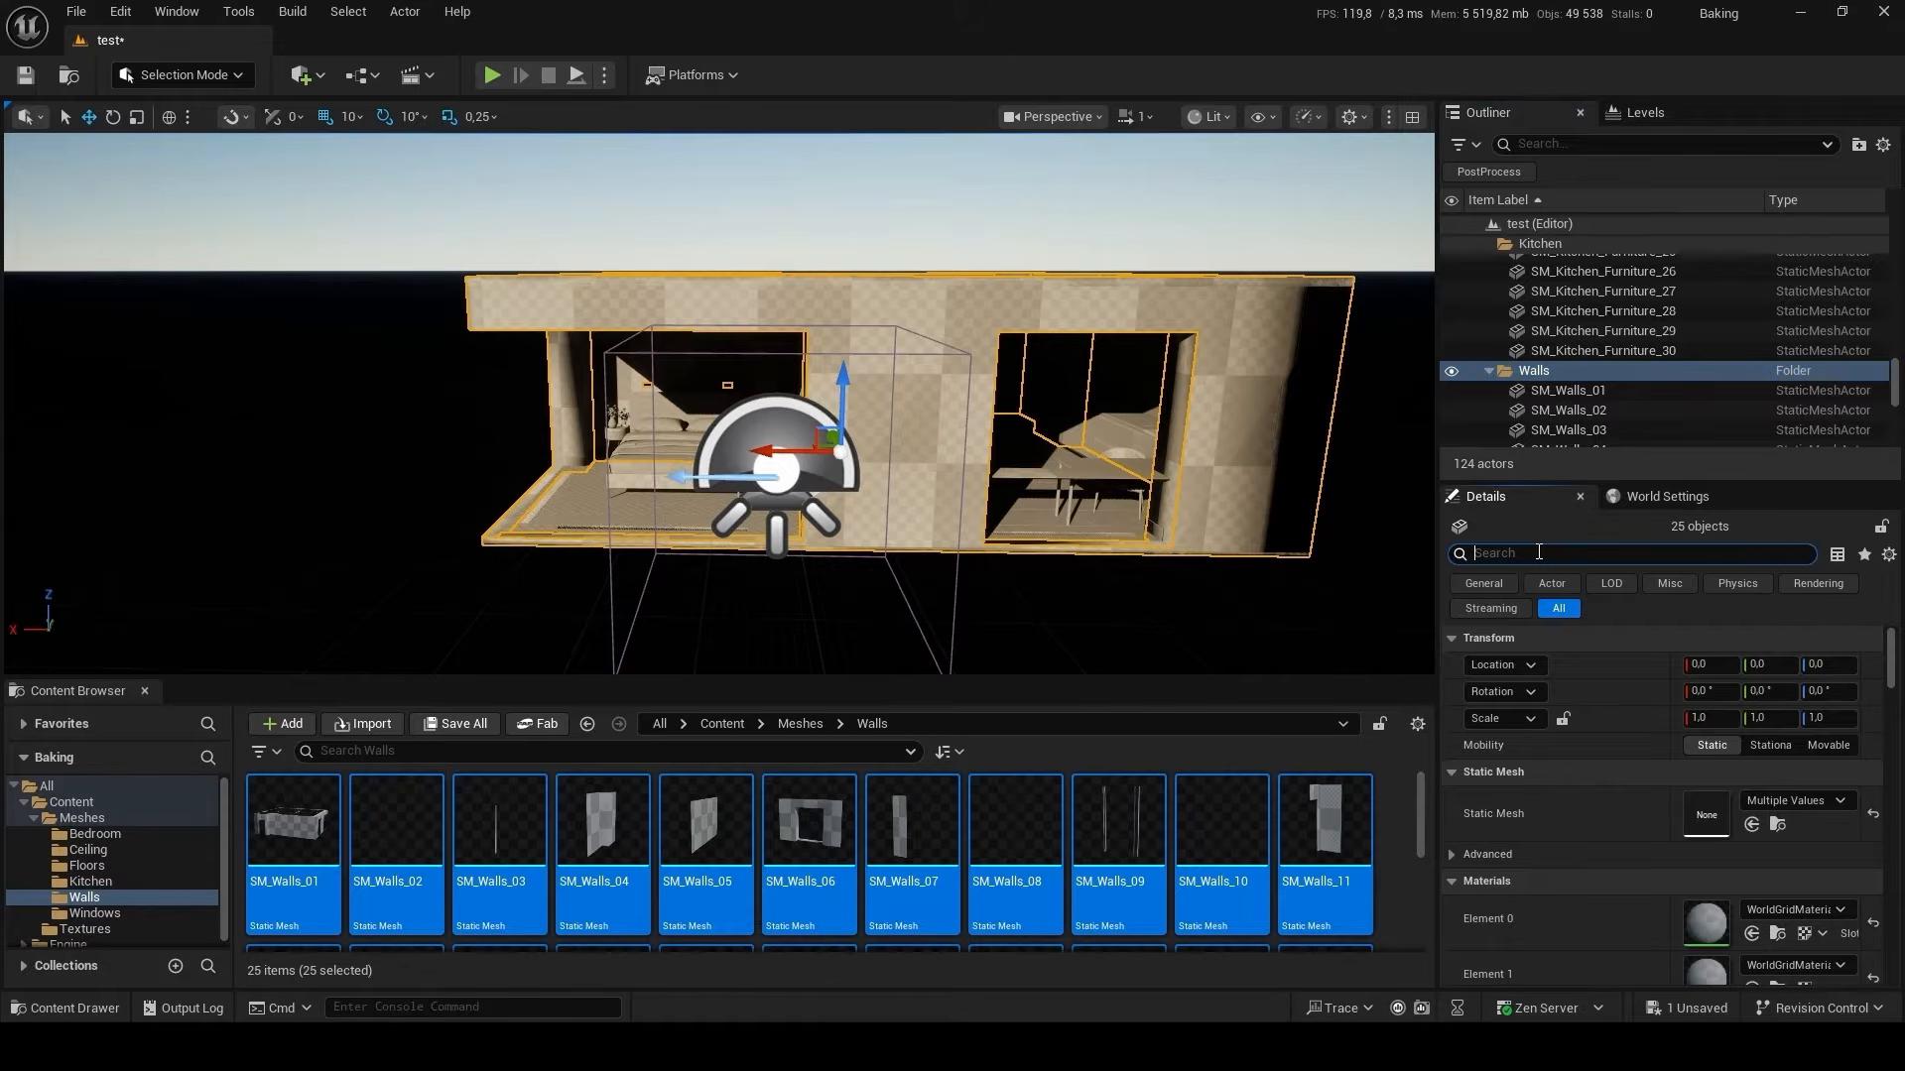
{"action": "type", "text": "ligh"}
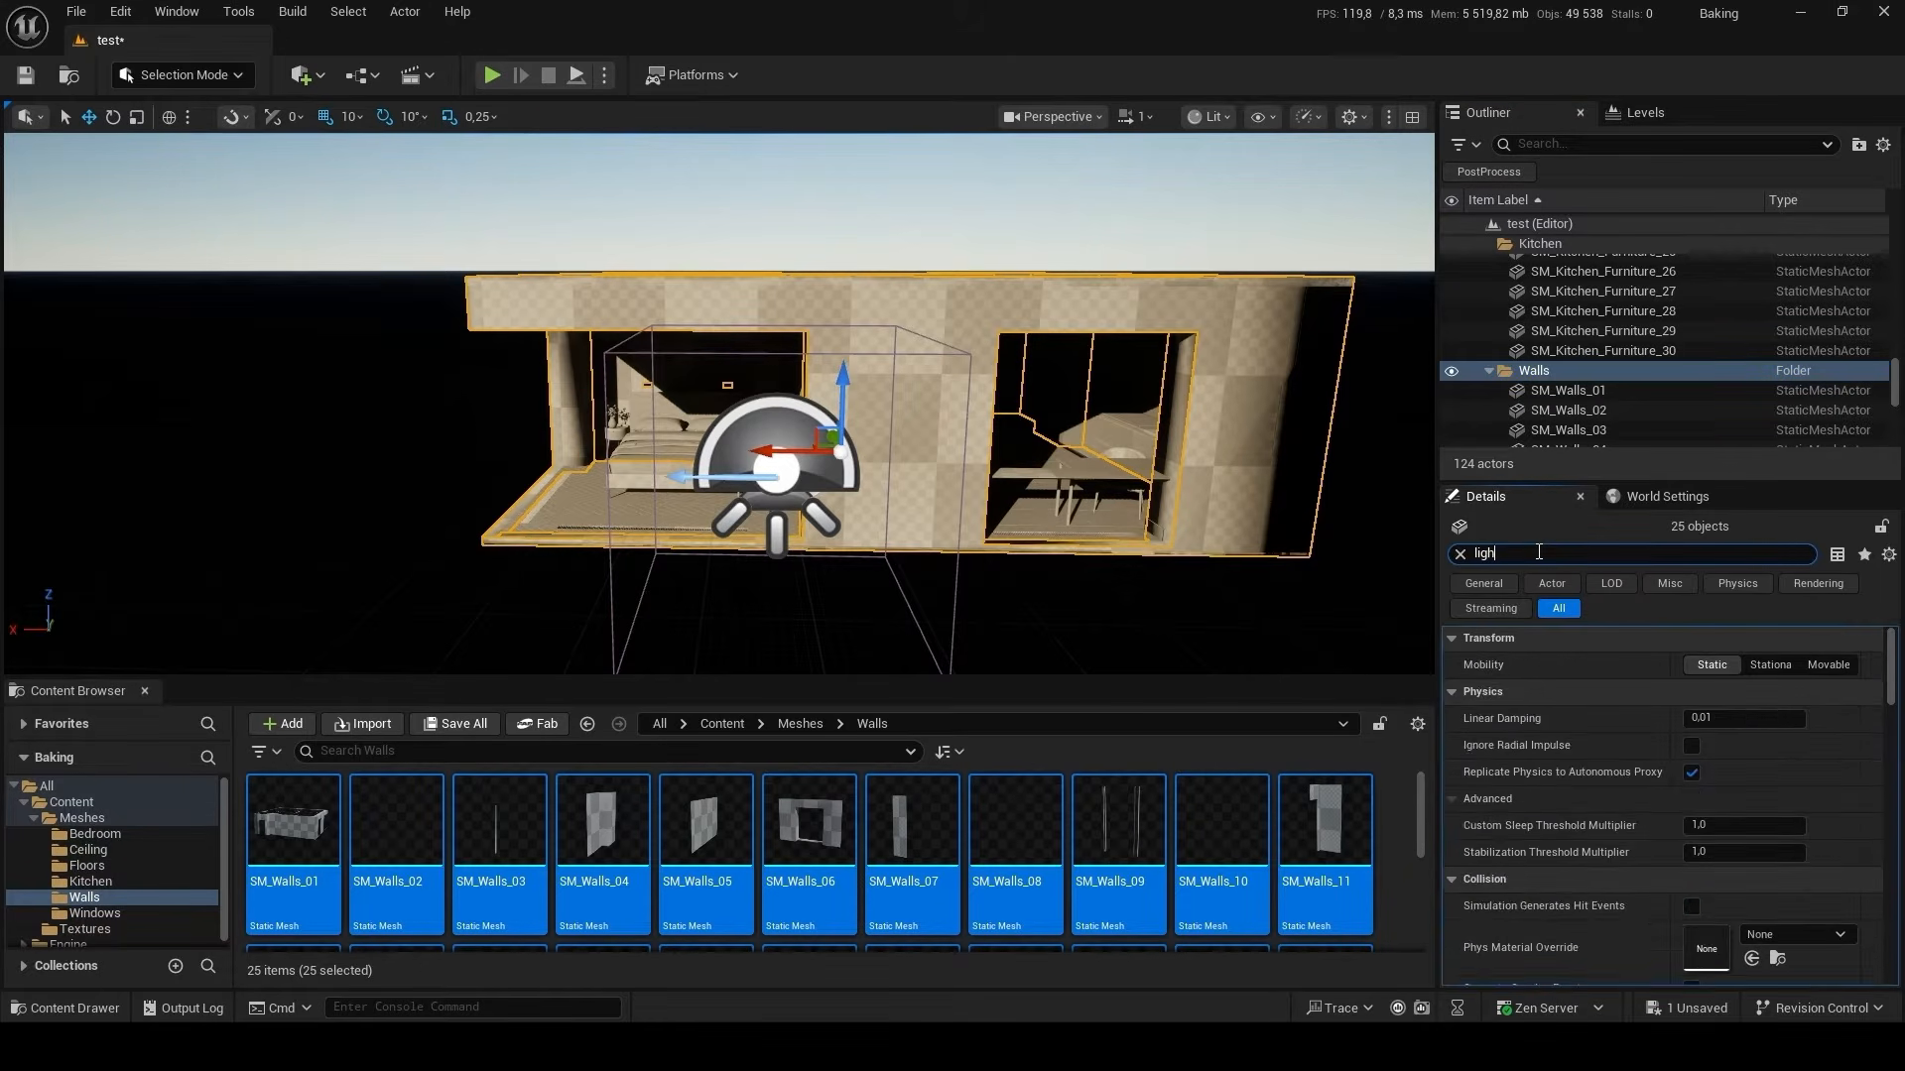
{"action": "left_click", "coordinate": [1471, 664]}
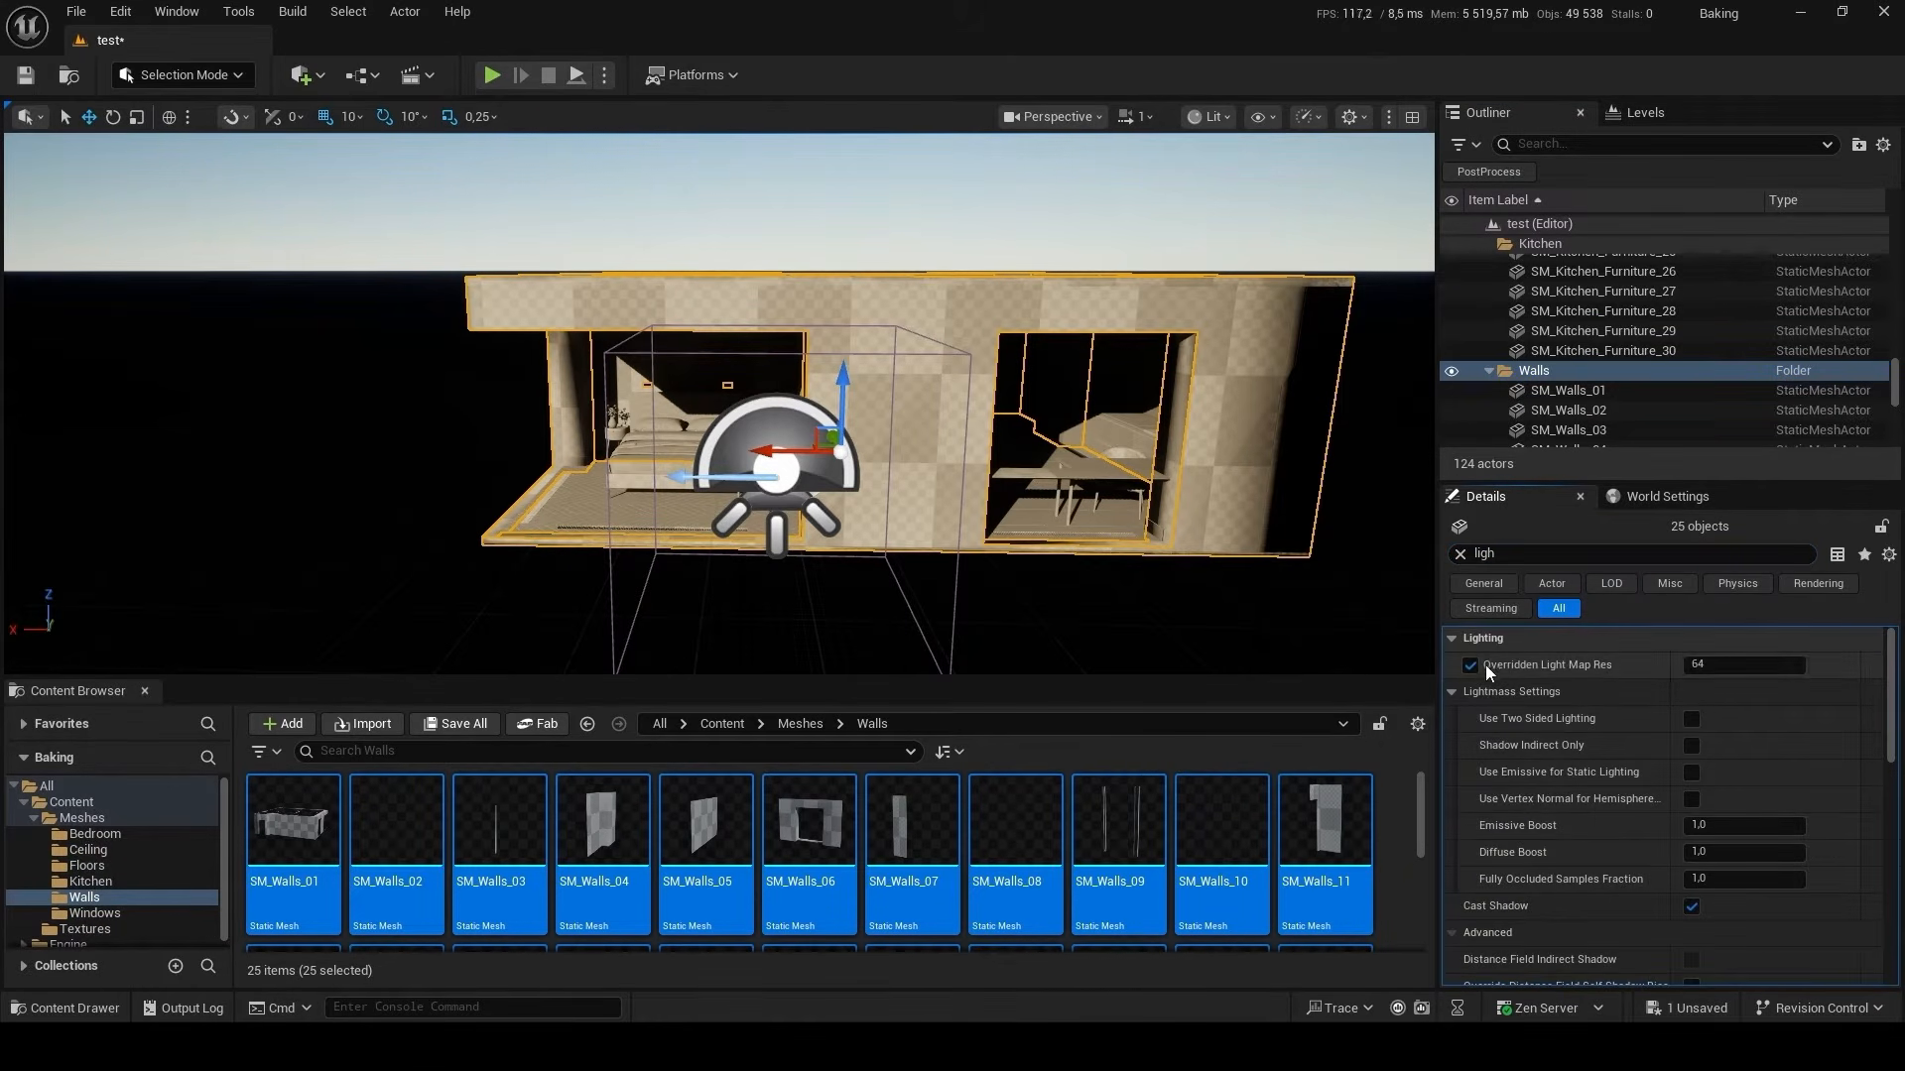
Place all door and window meshes from the Meshes/Windows folder in the level and override their light map resolution with 64.
{"action": "key", "text": "alt+Left"}
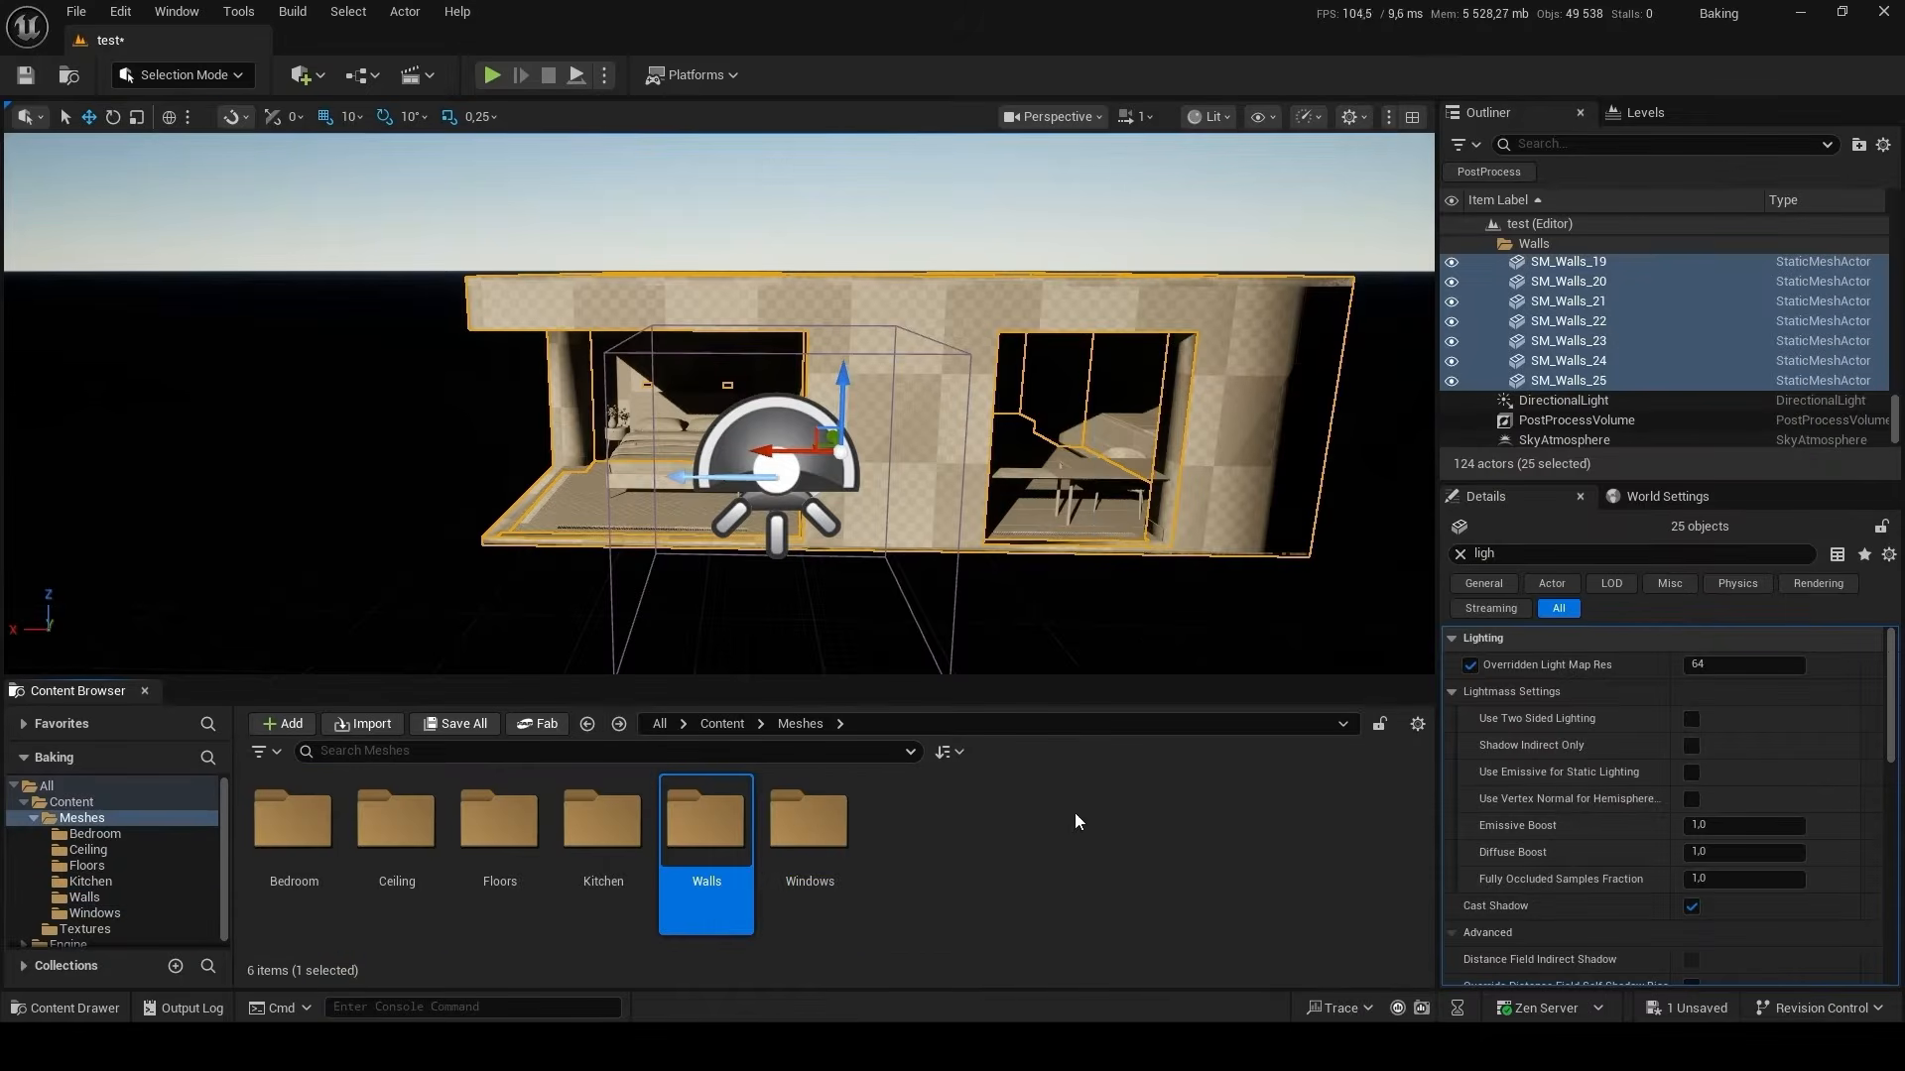
{"action": "double_click", "coordinate": [809, 821]}
{"action": "key", "text": "ctrl+a"}
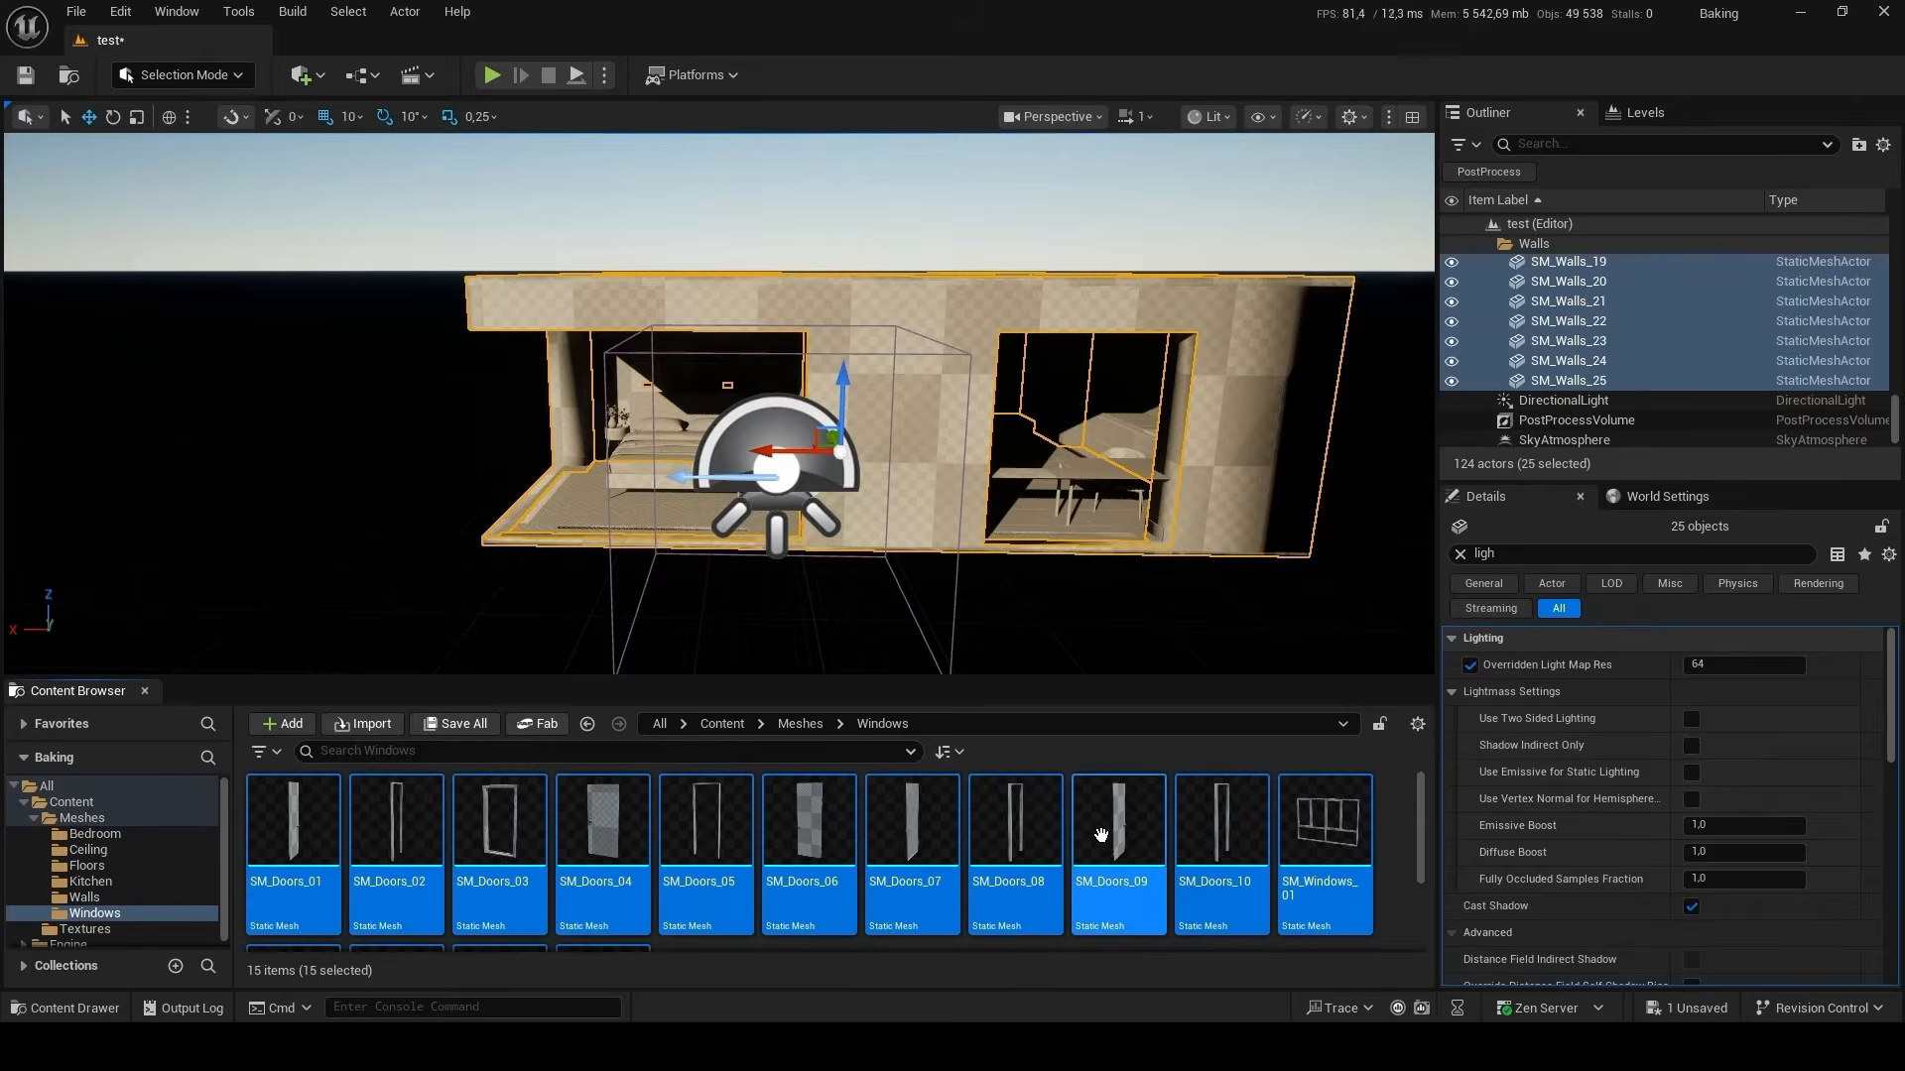
{"action": "left_click_drag", "start_coordinate": [1141, 838], "coordinate": [999, 636]}
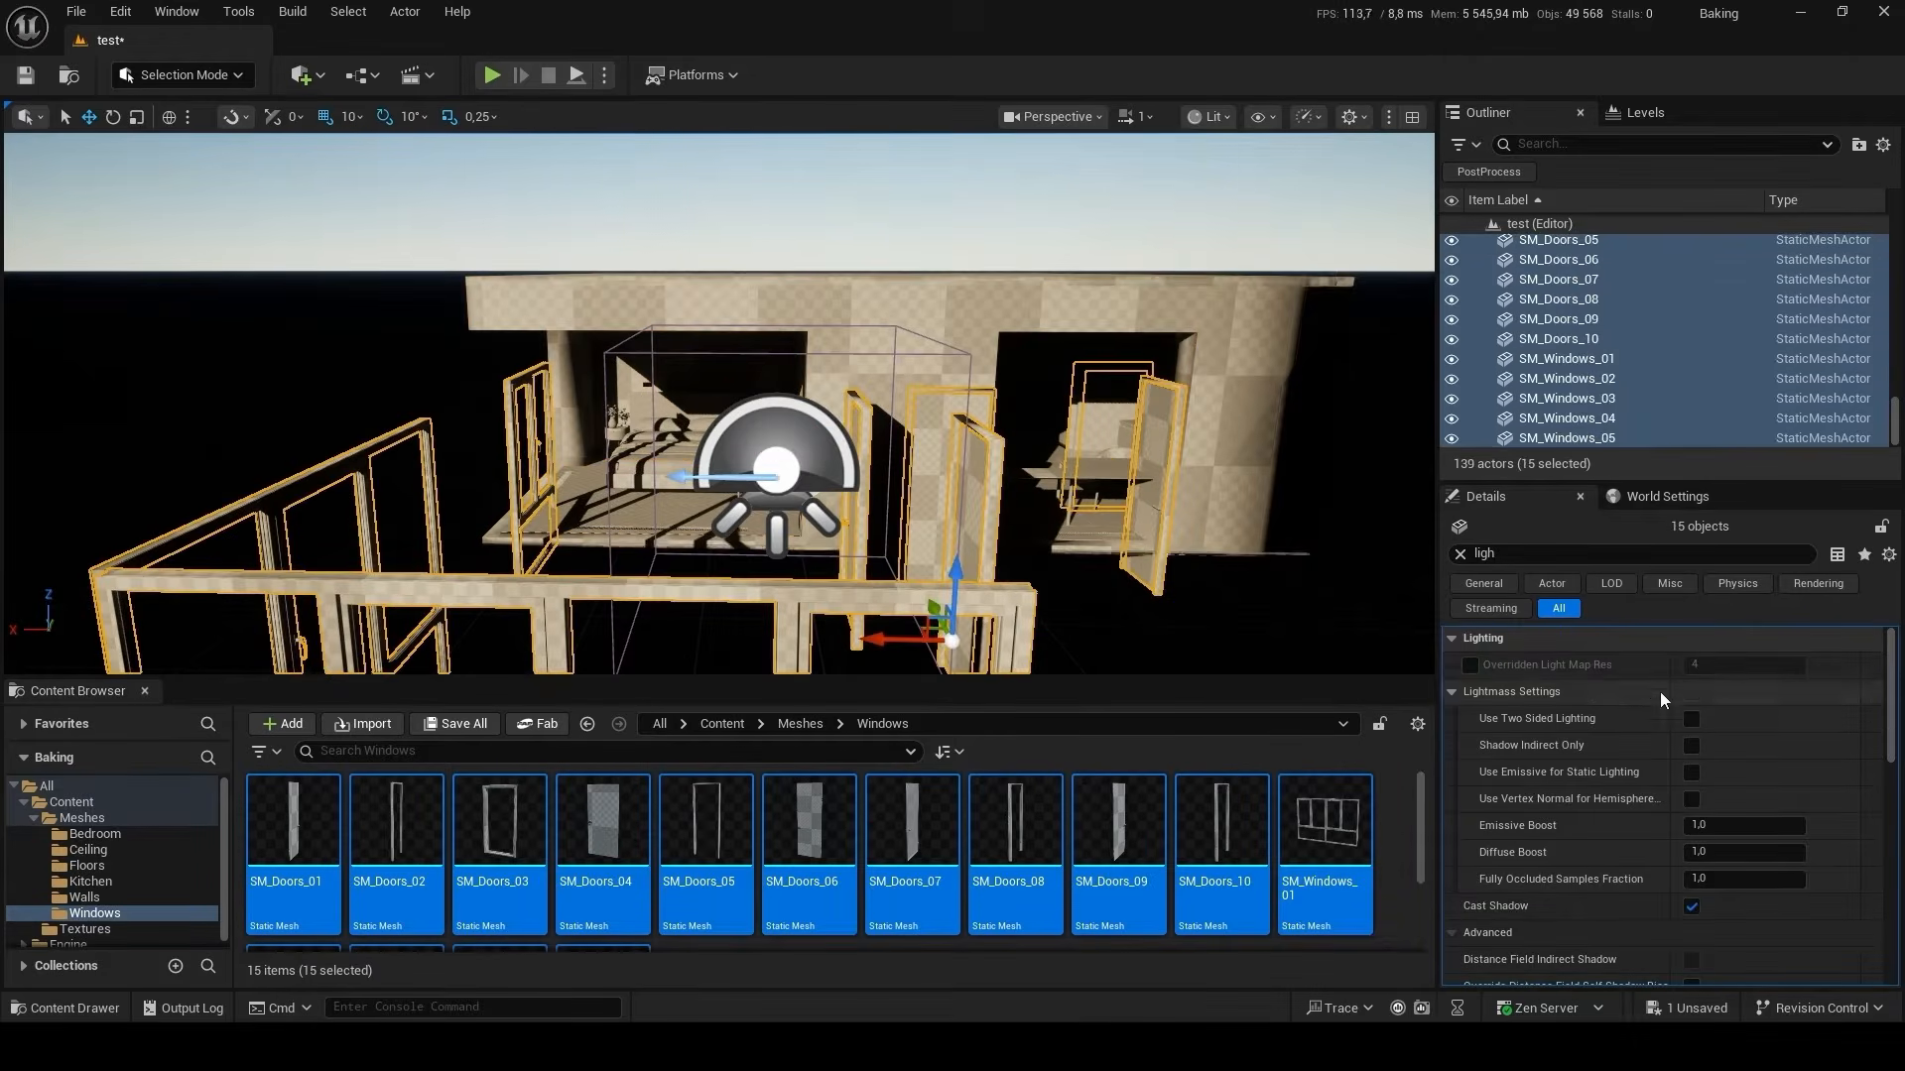
Reset the door and window meshes' location to 0, 0, 0 and group them in a new Outliner folder named Window.
{"action": "left_click", "coordinate": [1459, 554]}
{"action": "left_click", "coordinate": [1872, 667]}
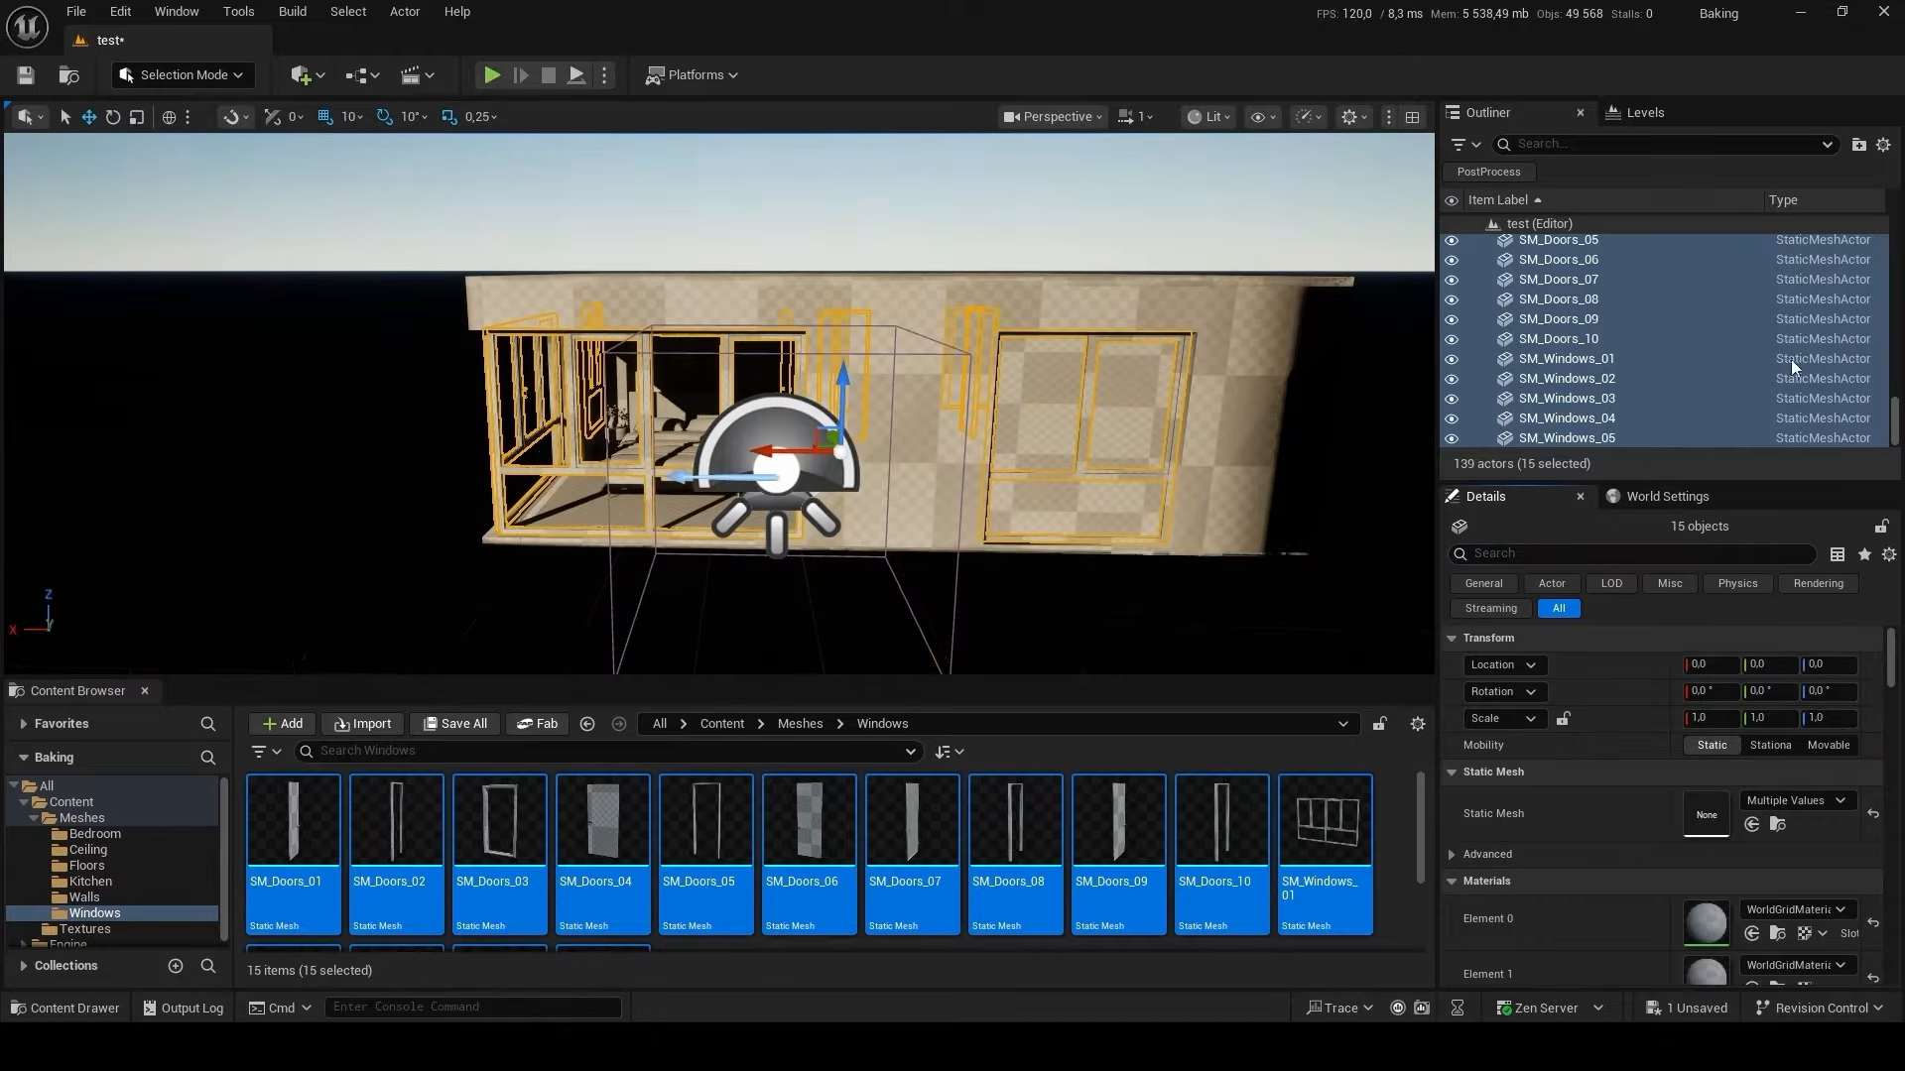
{"action": "left_click", "coordinate": [1858, 144]}
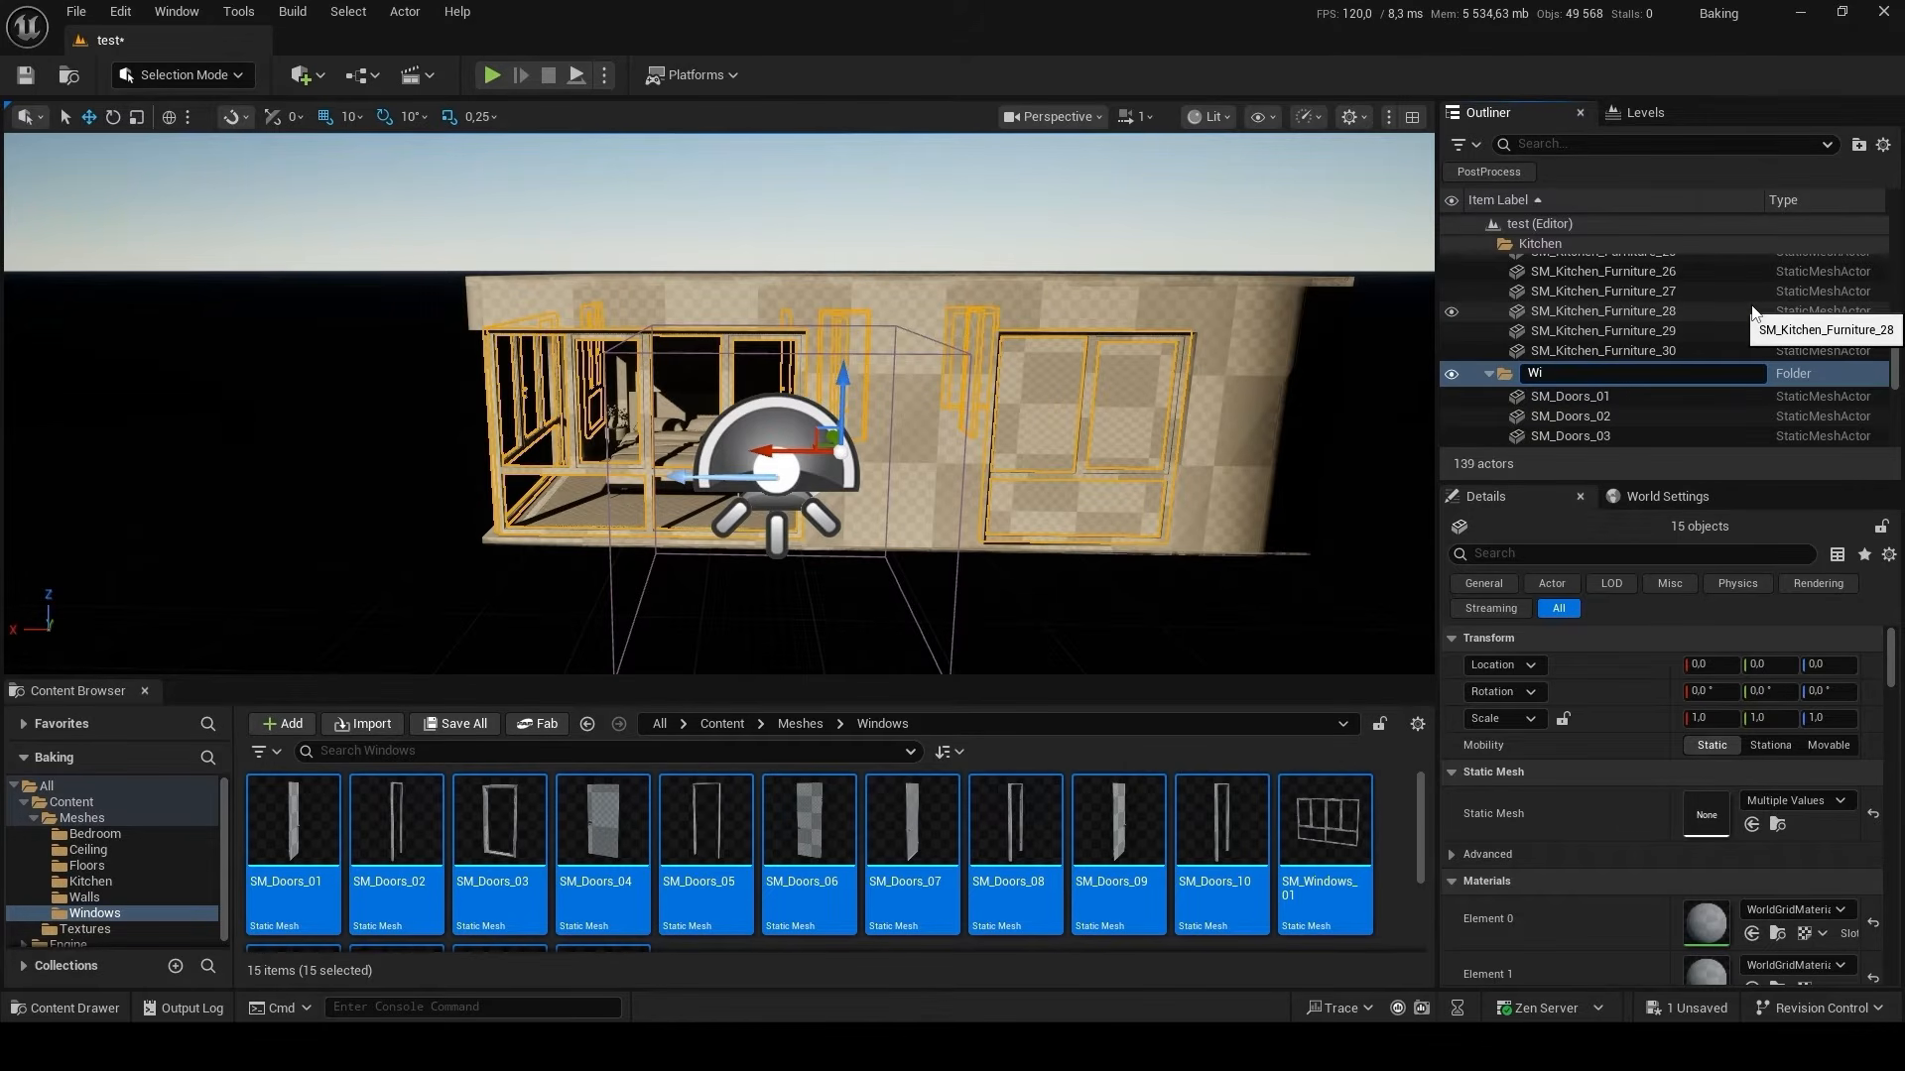
{"action": "type", "text": "Window"}
{"action": "key", "text": "Return"}
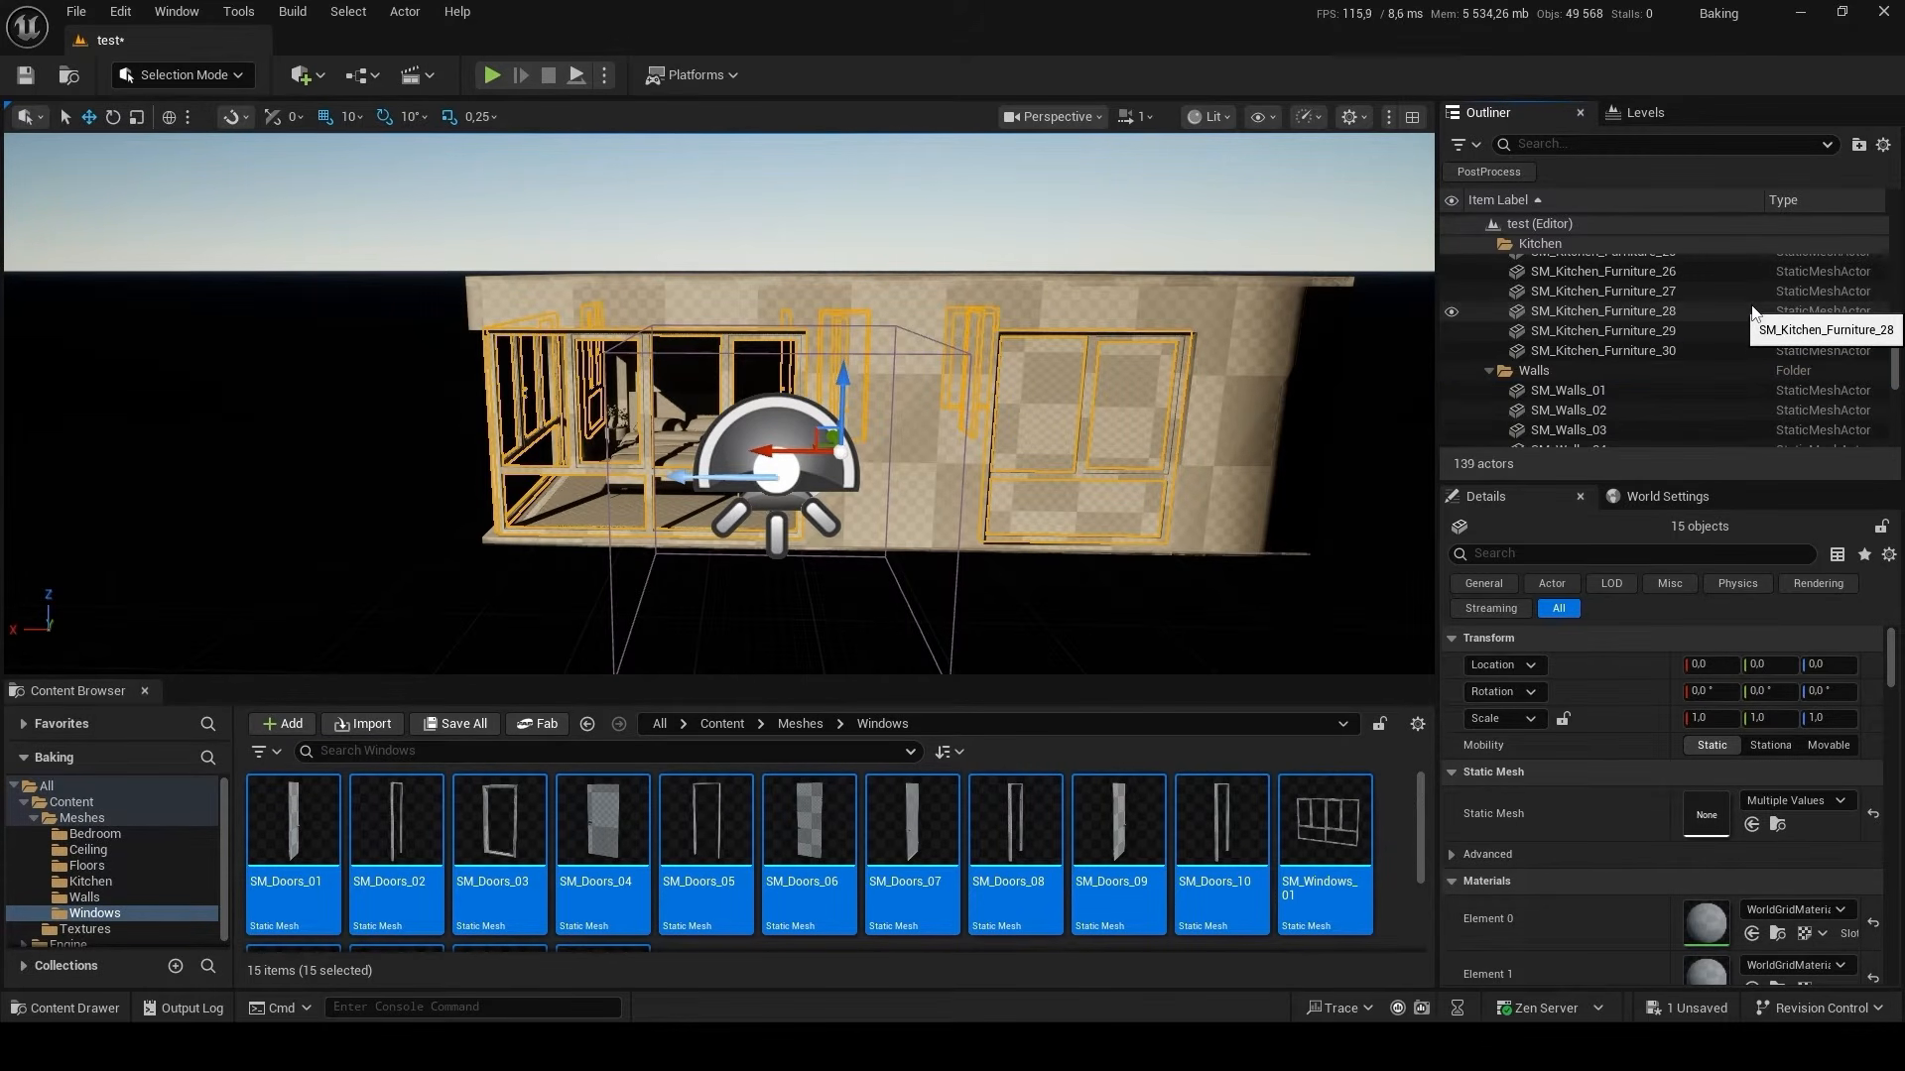
Select the SM_Windows_04 glass mesh in the level, slide it 230 units along negative X, and undo the move.
{"action": "left_click_drag", "start_coordinate": [541, 340], "coordinate": [705, 322], "text": "alt"}
{"action": "right_click_drag", "start_coordinate": [704, 322], "coordinate": [893, 317]}
{"action": "right_click_drag", "start_coordinate": [490, 374], "coordinate": [818, 596]}
{"action": "left_click", "coordinate": [863, 322]}
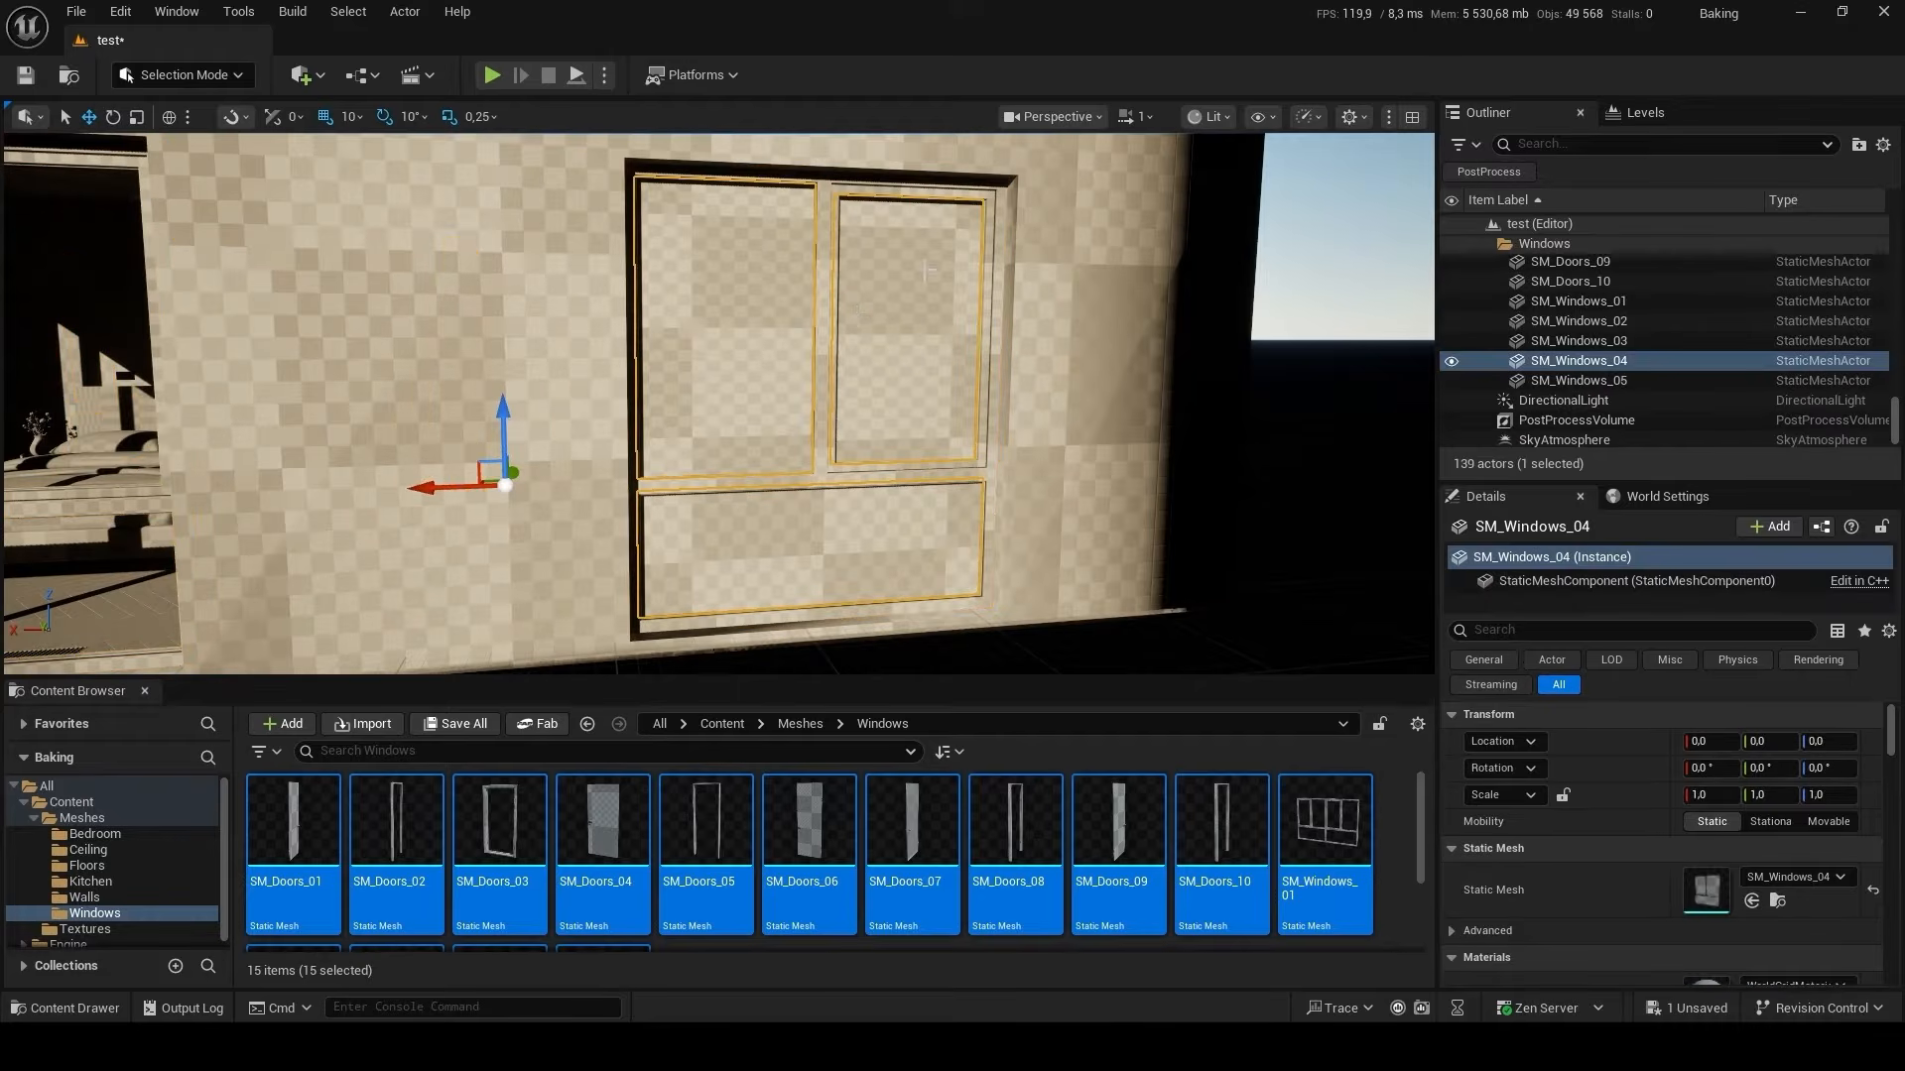
{"action": "left_click_drag", "start_coordinate": [430, 486], "coordinate": [655, 508]}
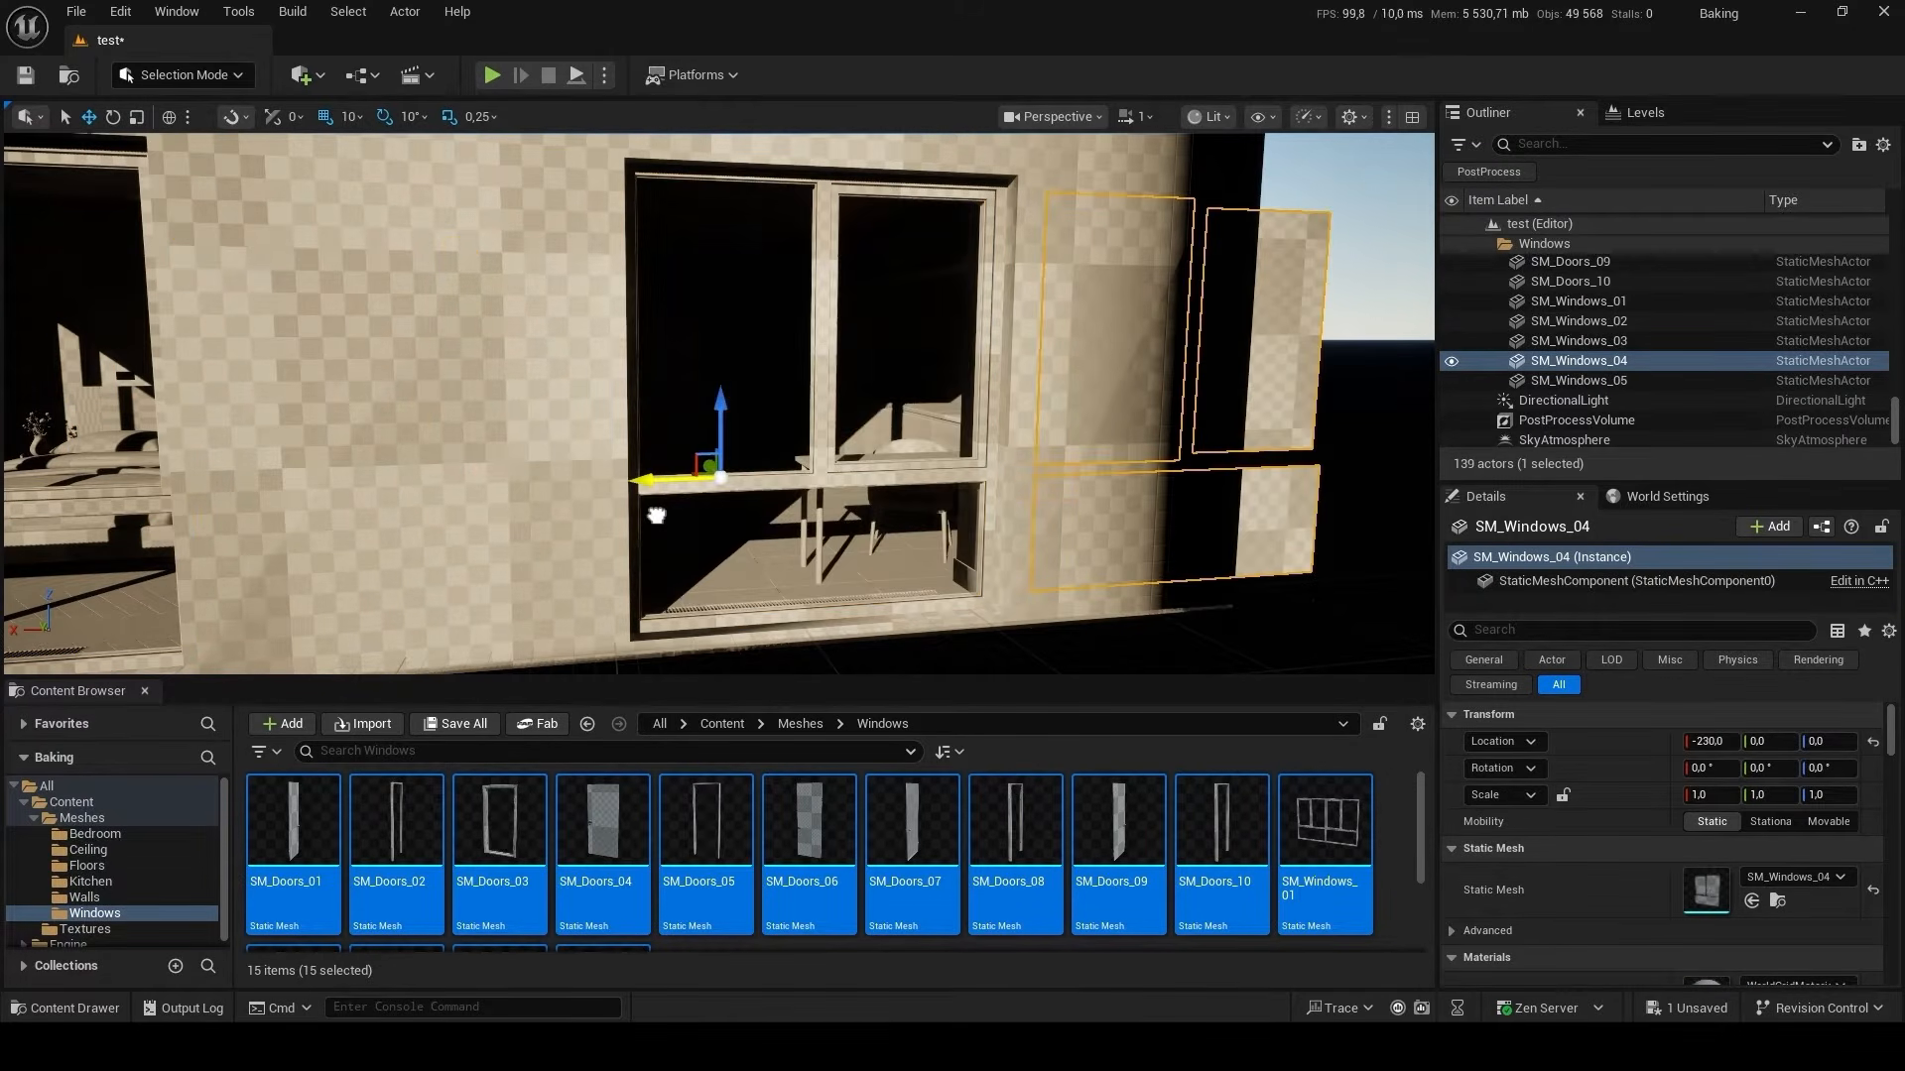
{"action": "key", "text": "ctrl+z"}
Filter the SM_Windows_04 glass mesh's details for shadow settings and disable its Cast Shadow option.
{"action": "right_click_drag", "start_coordinate": [655, 508], "coordinate": [752, 429]}
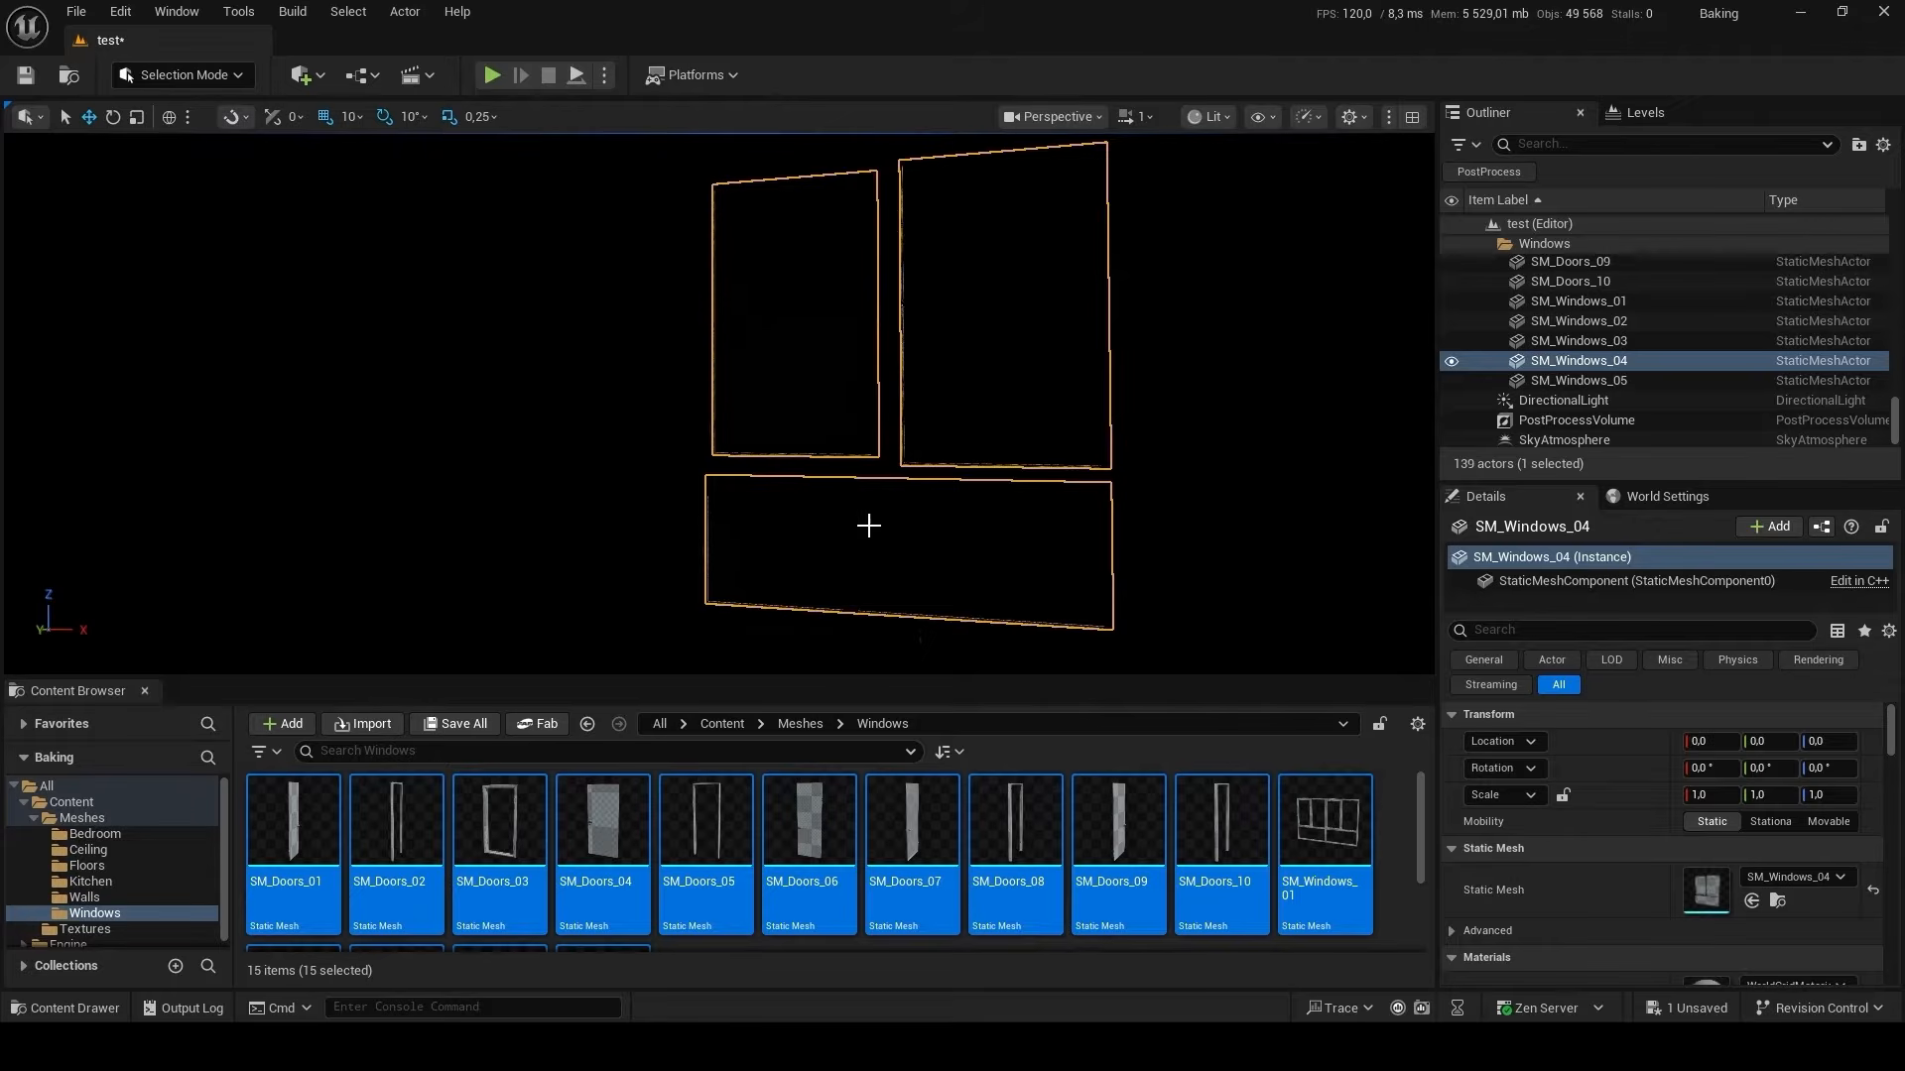
{"action": "right_click_drag", "start_coordinate": [869, 526], "coordinate": [815, 562]}
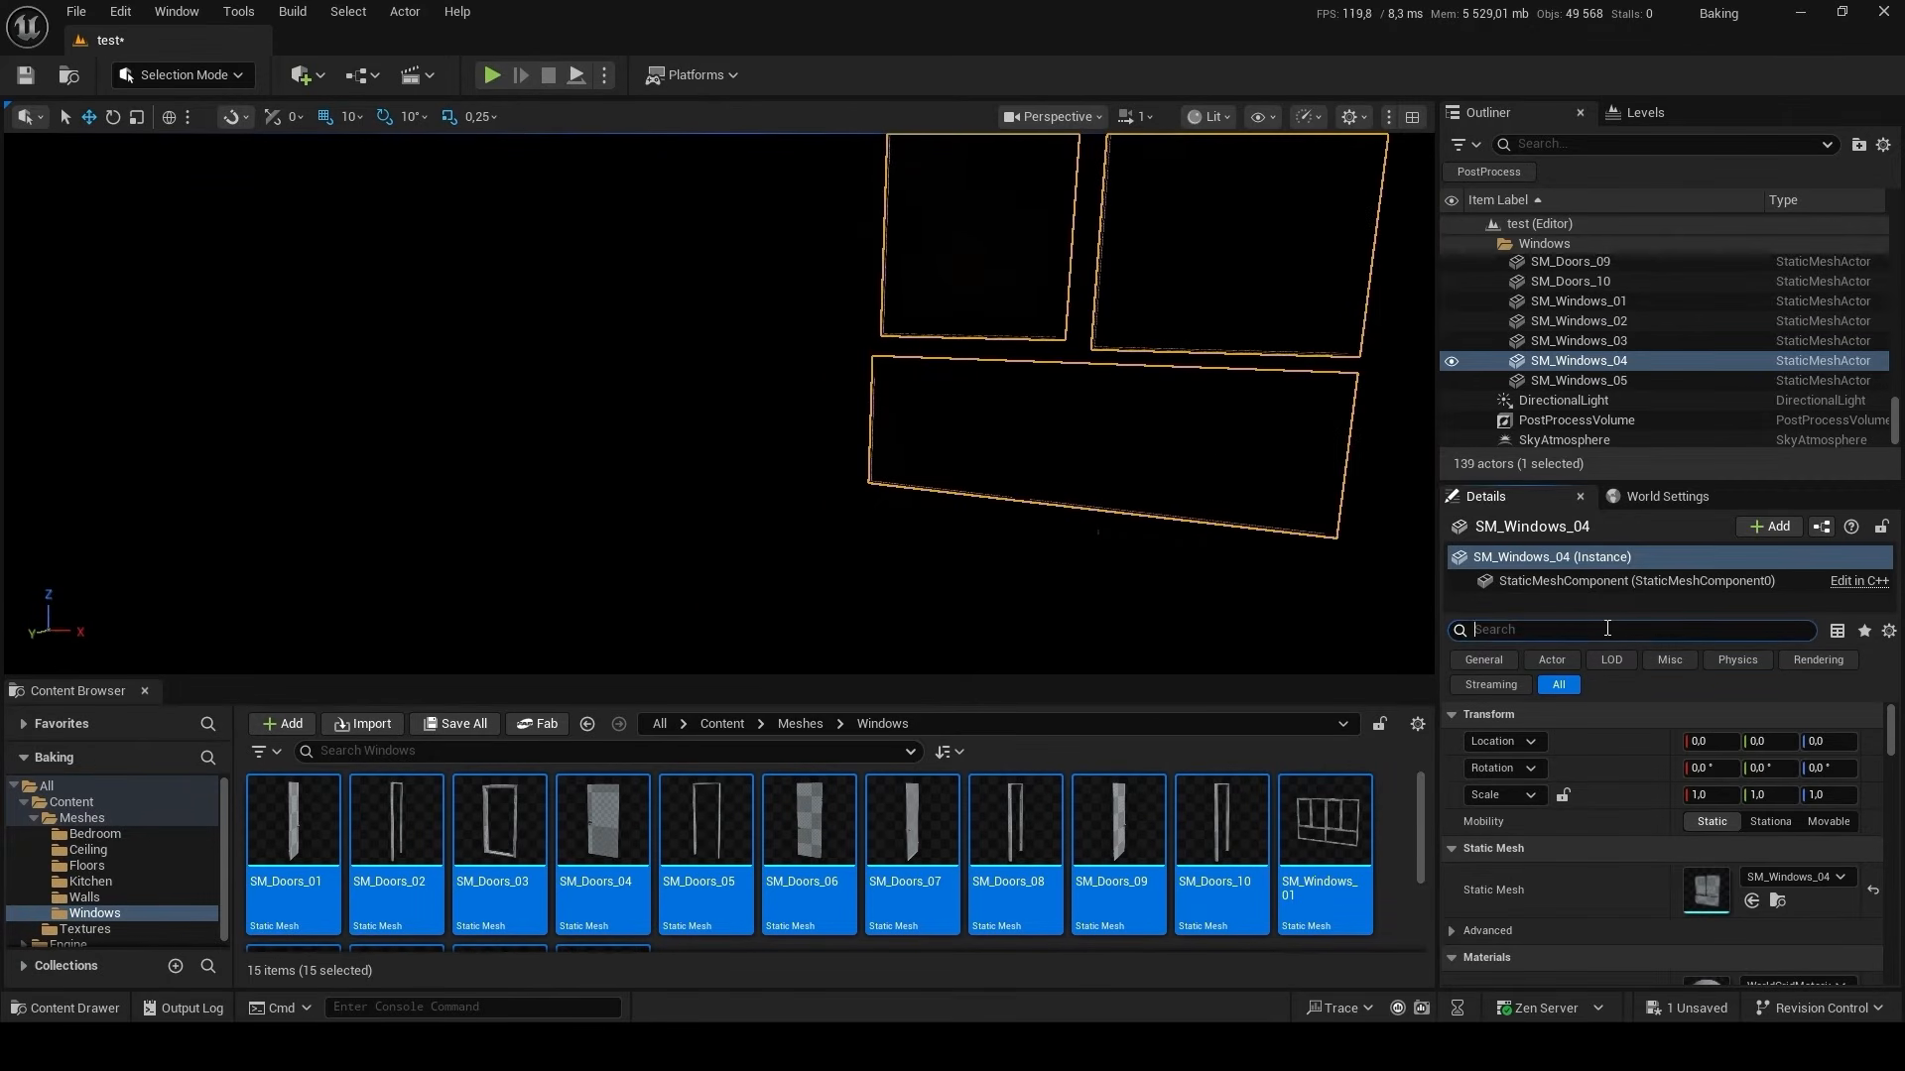
{"action": "type", "text": "cas"}
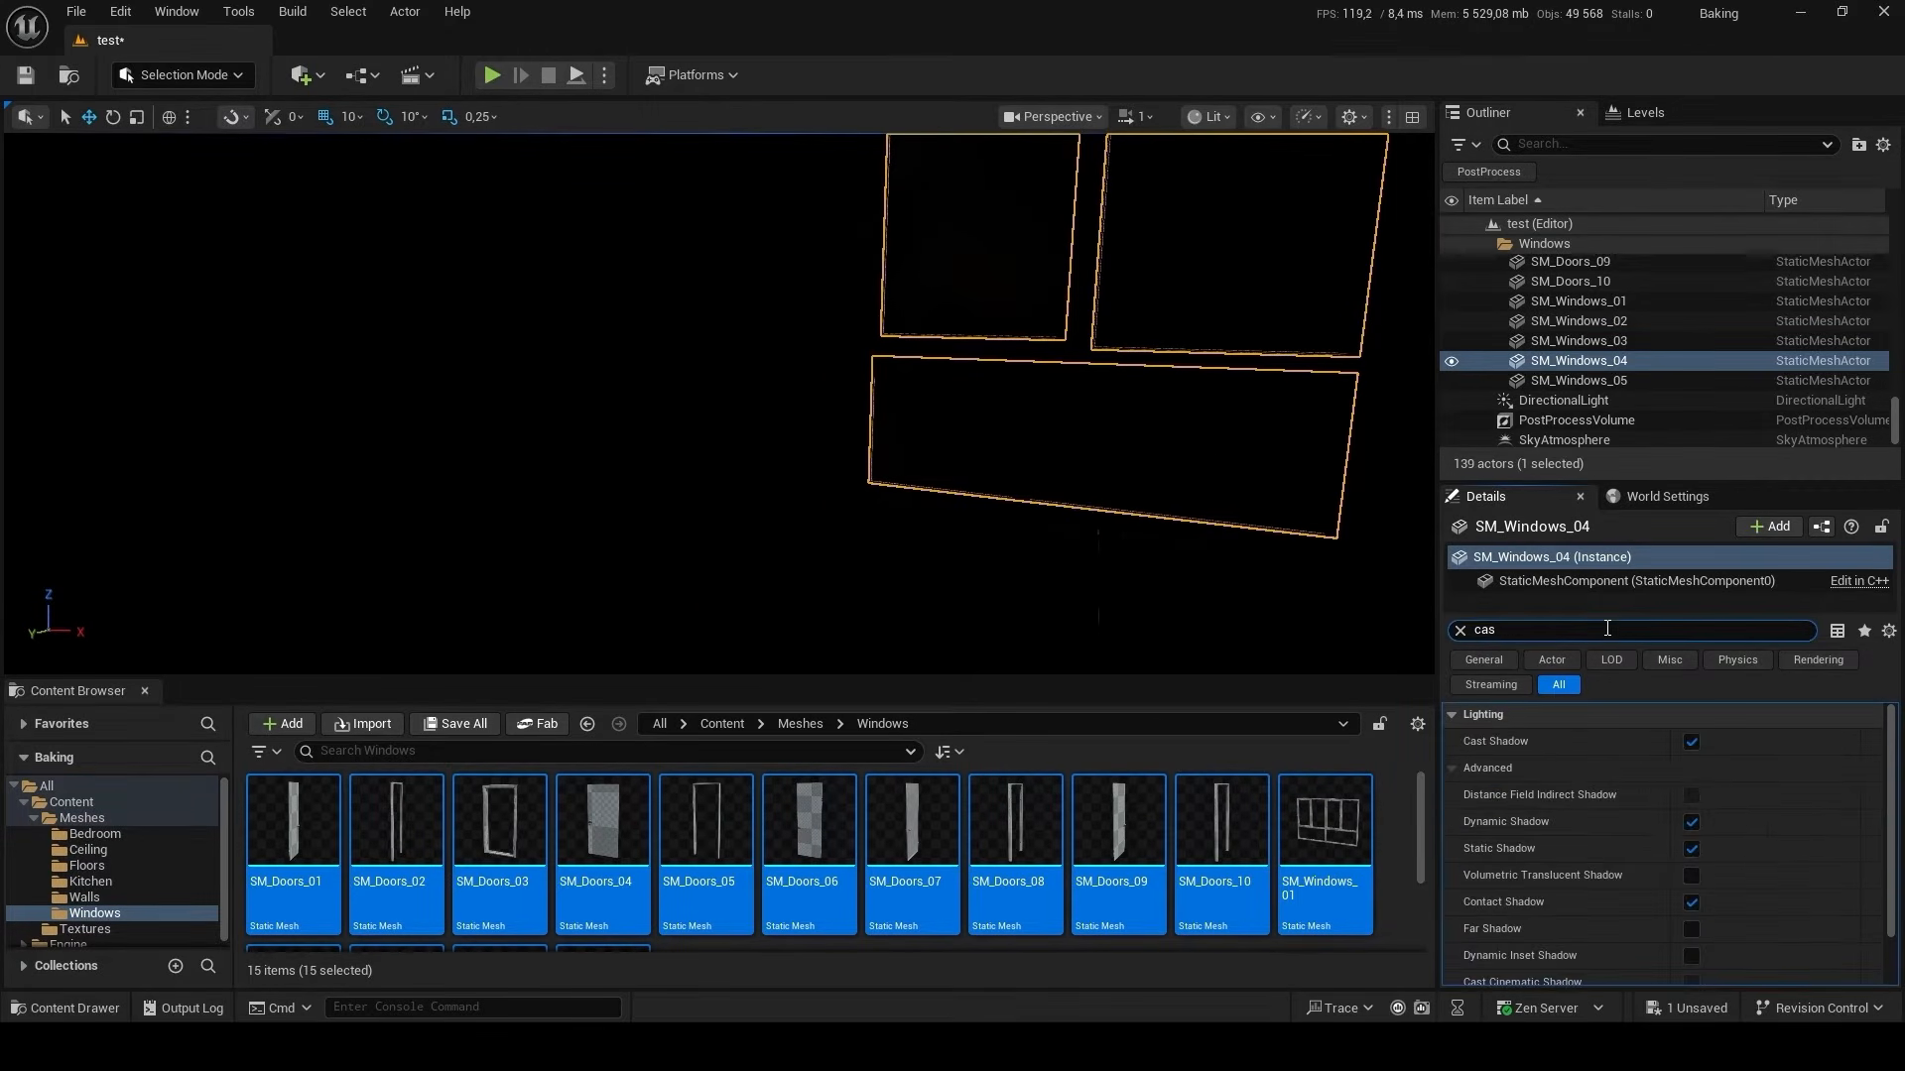
{"action": "left_click", "coordinate": [1690, 742]}
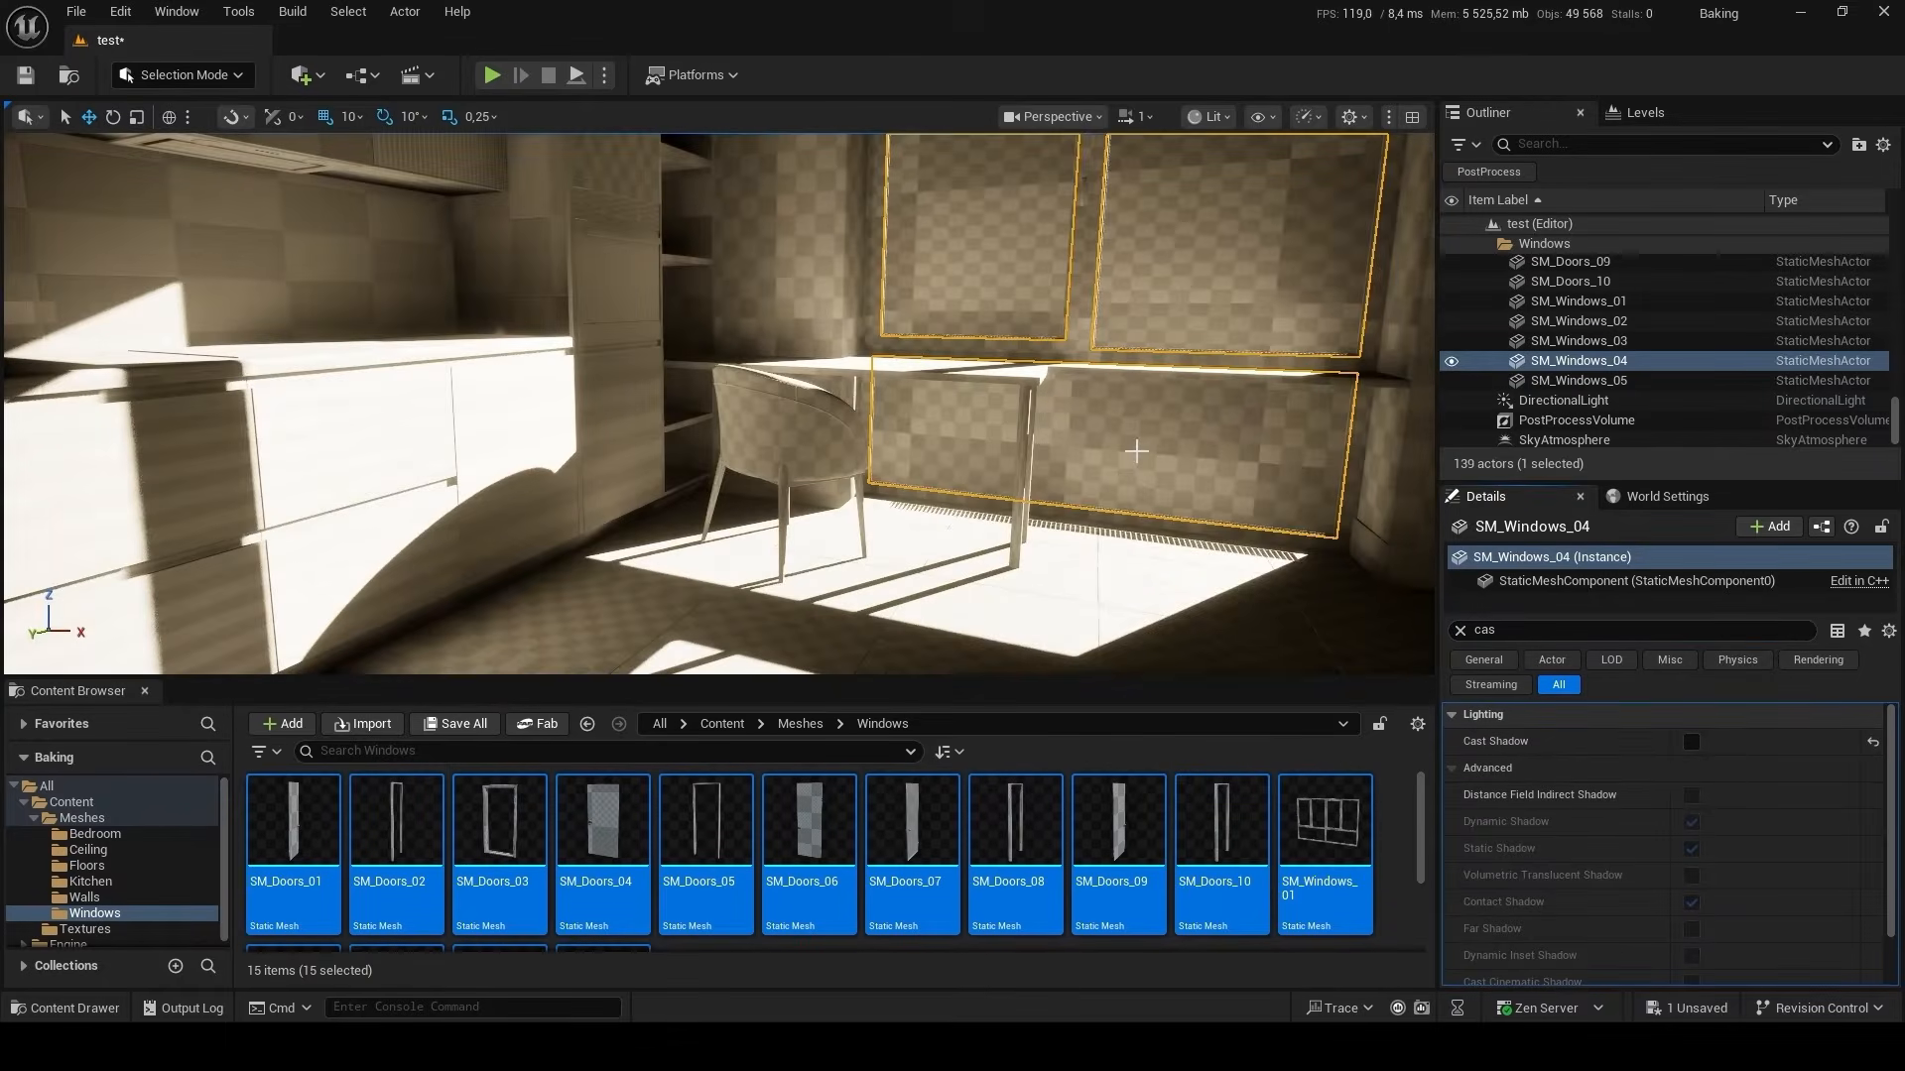
{"action": "mouse_move", "coordinate": [1137, 452]}
{"action": "right_mouse_down"}
{"action": "mouse_move", "coordinate": [943, 467]}
{"action": "mouse_move", "coordinate": [1379, 458]}
{"action": "mouse_move", "coordinate": [1428, 436]}
{"action": "mouse_move", "coordinate": [962, 446]}
{"action": "mouse_move", "coordinate": [1129, 453]}
{"action": "right_mouse_up"}
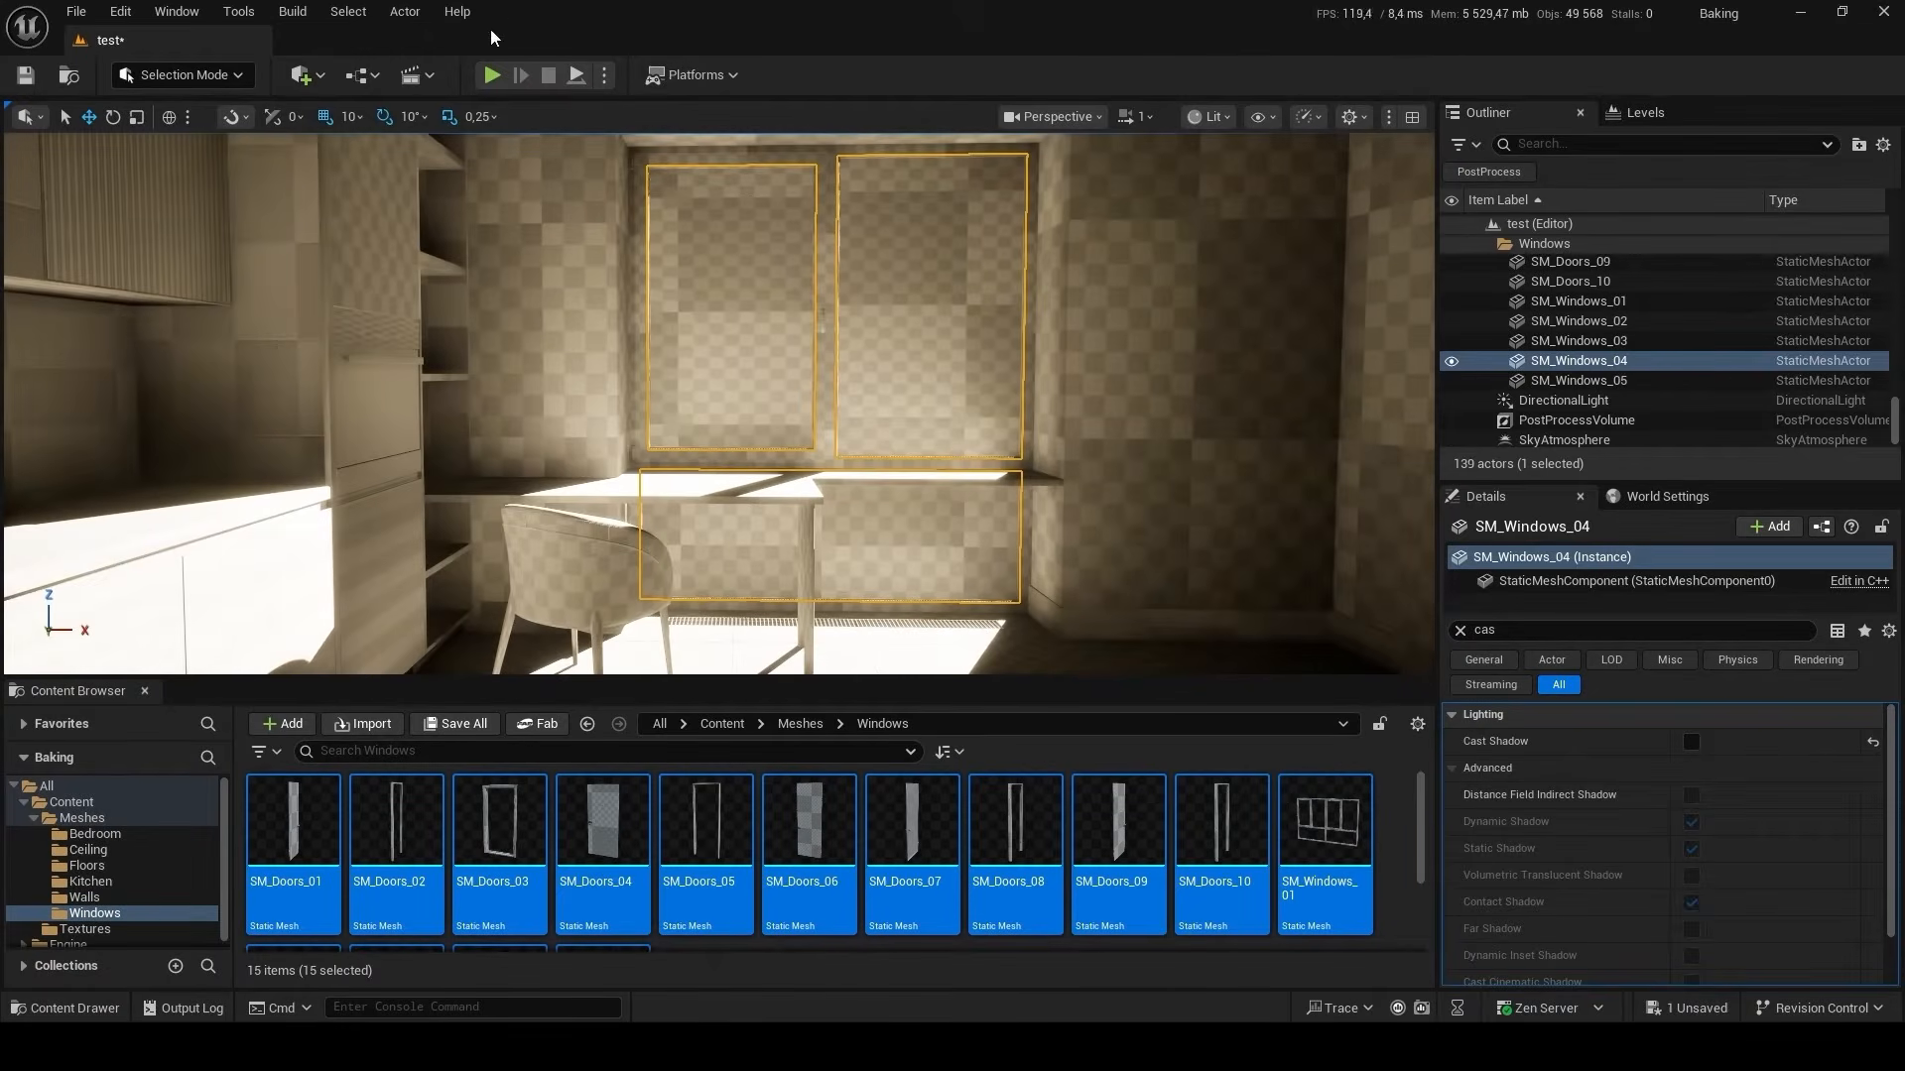
{"action": "left_click", "coordinate": [300, 14]}
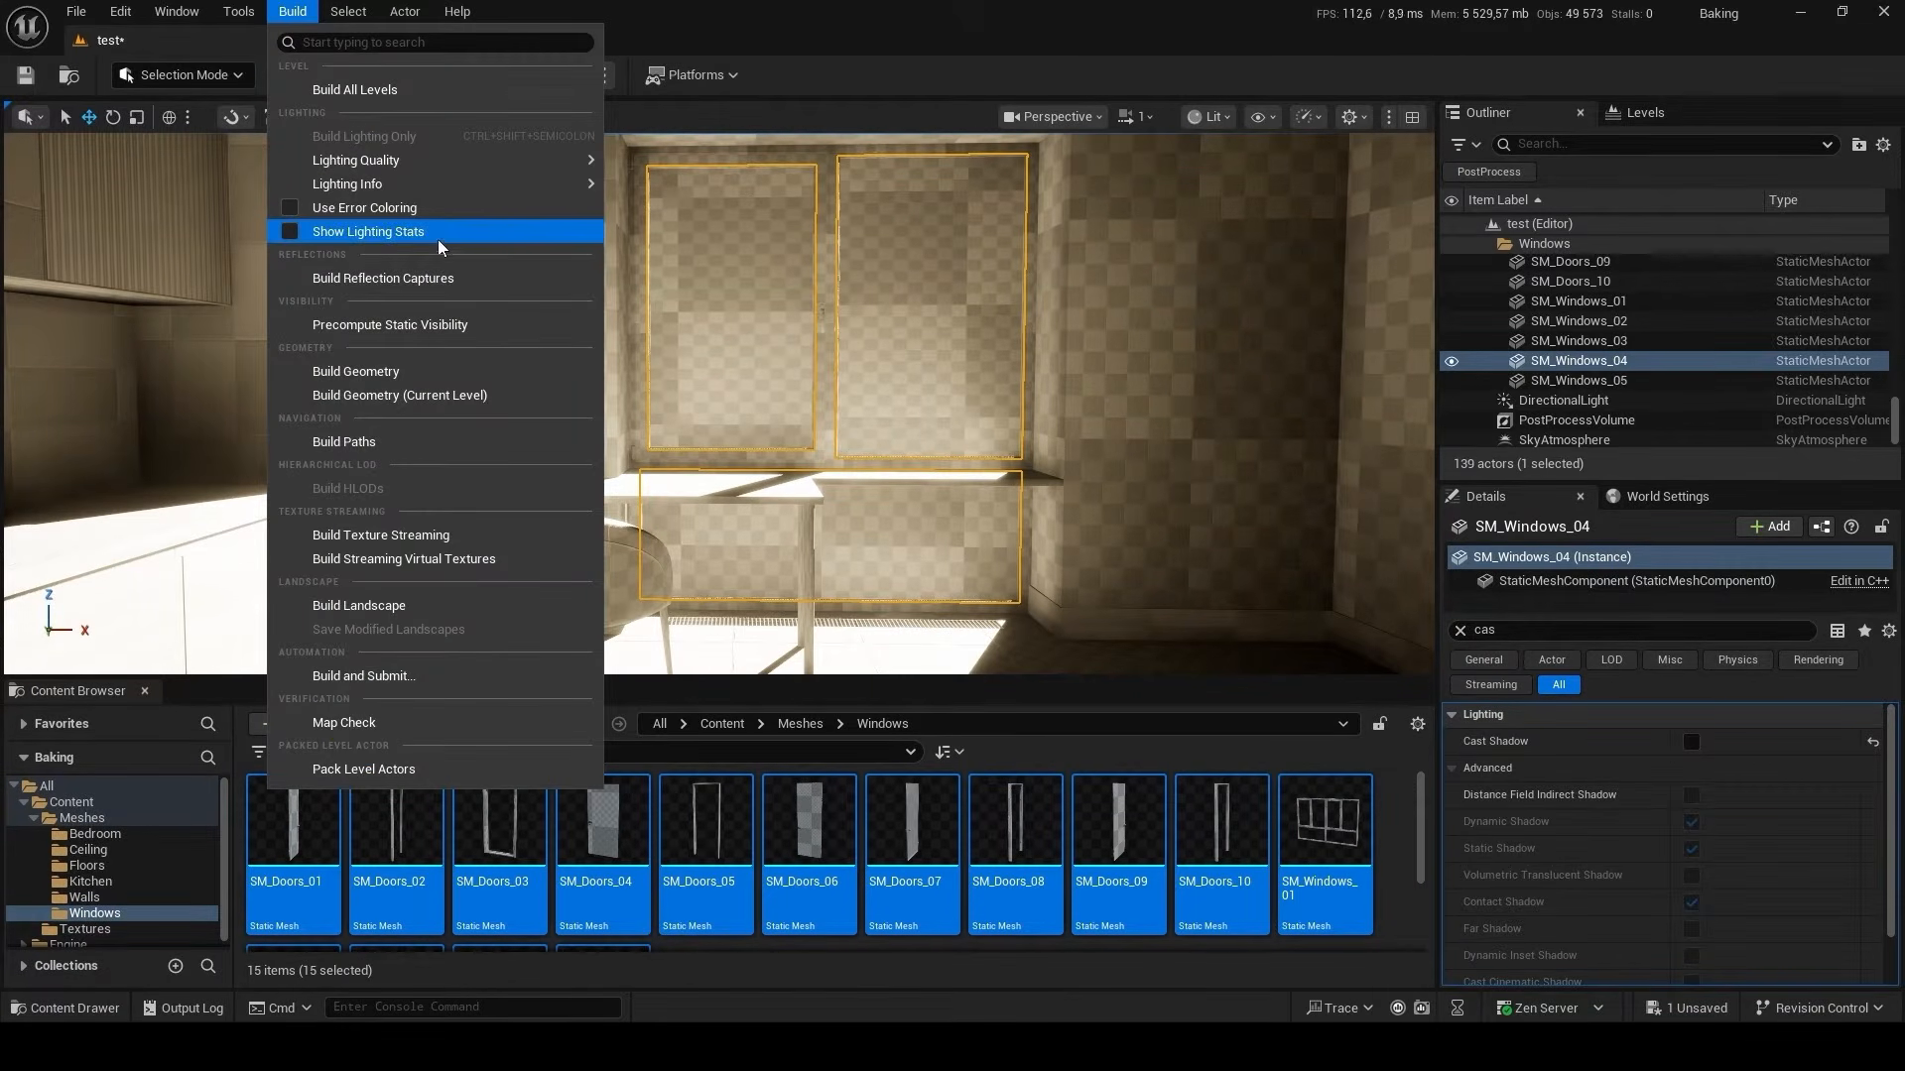
{"action": "left_click", "coordinate": [861, 48]}
{"action": "left_click", "coordinate": [1884, 146]}
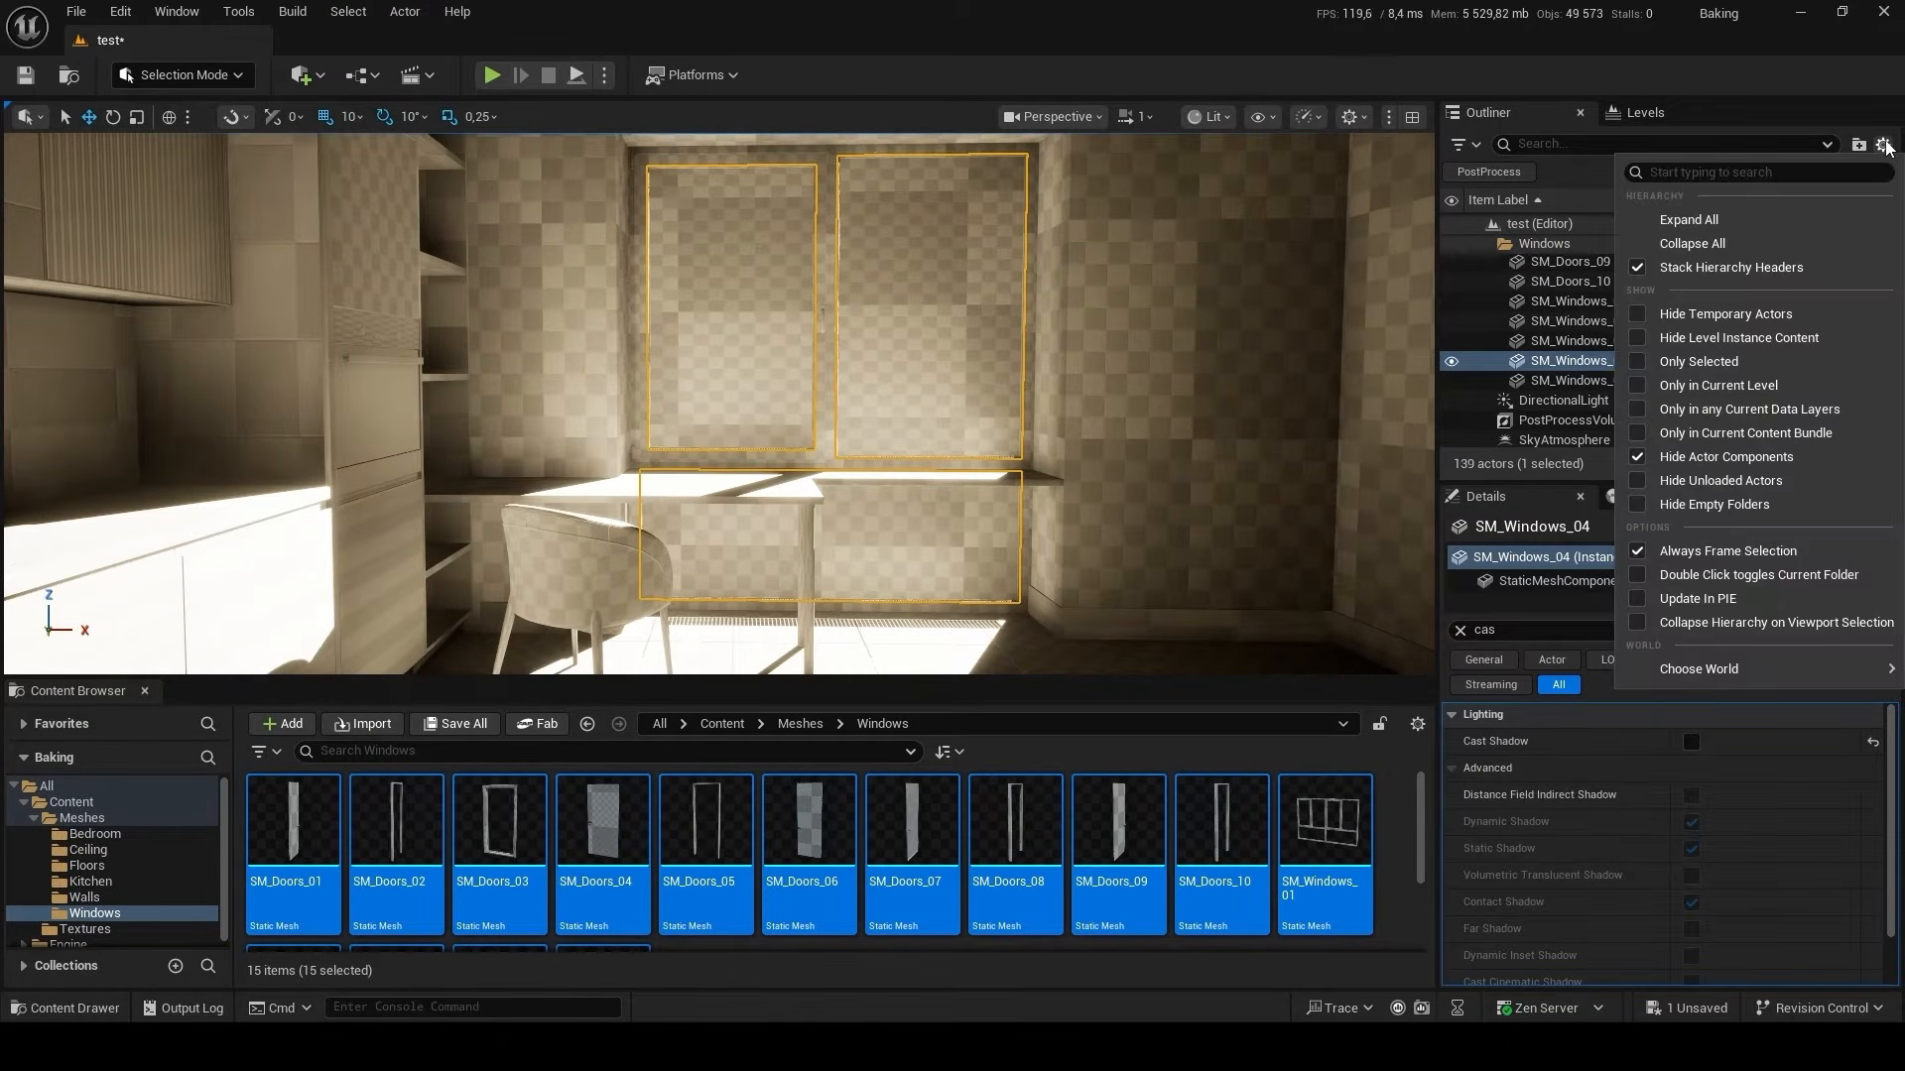
Enable the GPU Lightmass plugin, save the test level, restart the editor and close the plugin browser.
{"action": "left_click", "coordinate": [123, 14]}
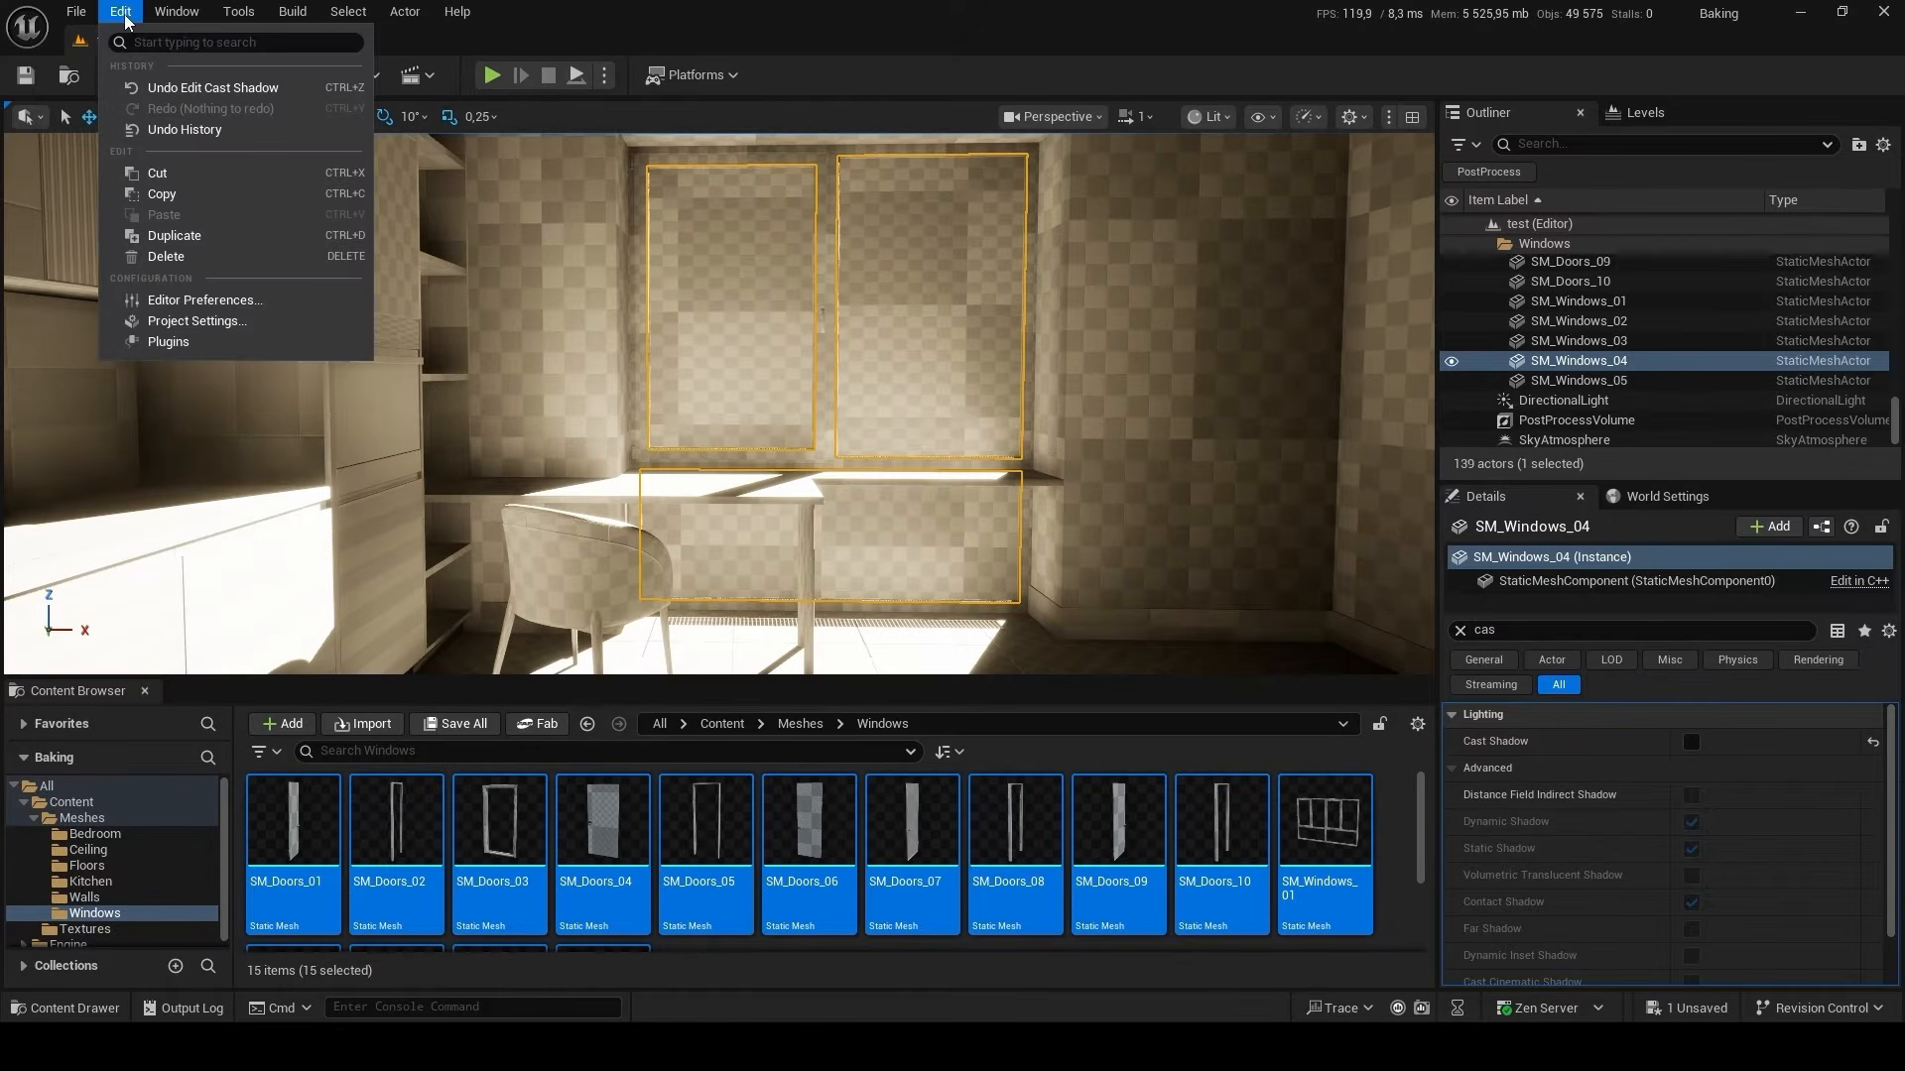
{"action": "left_click", "coordinate": [218, 344]}
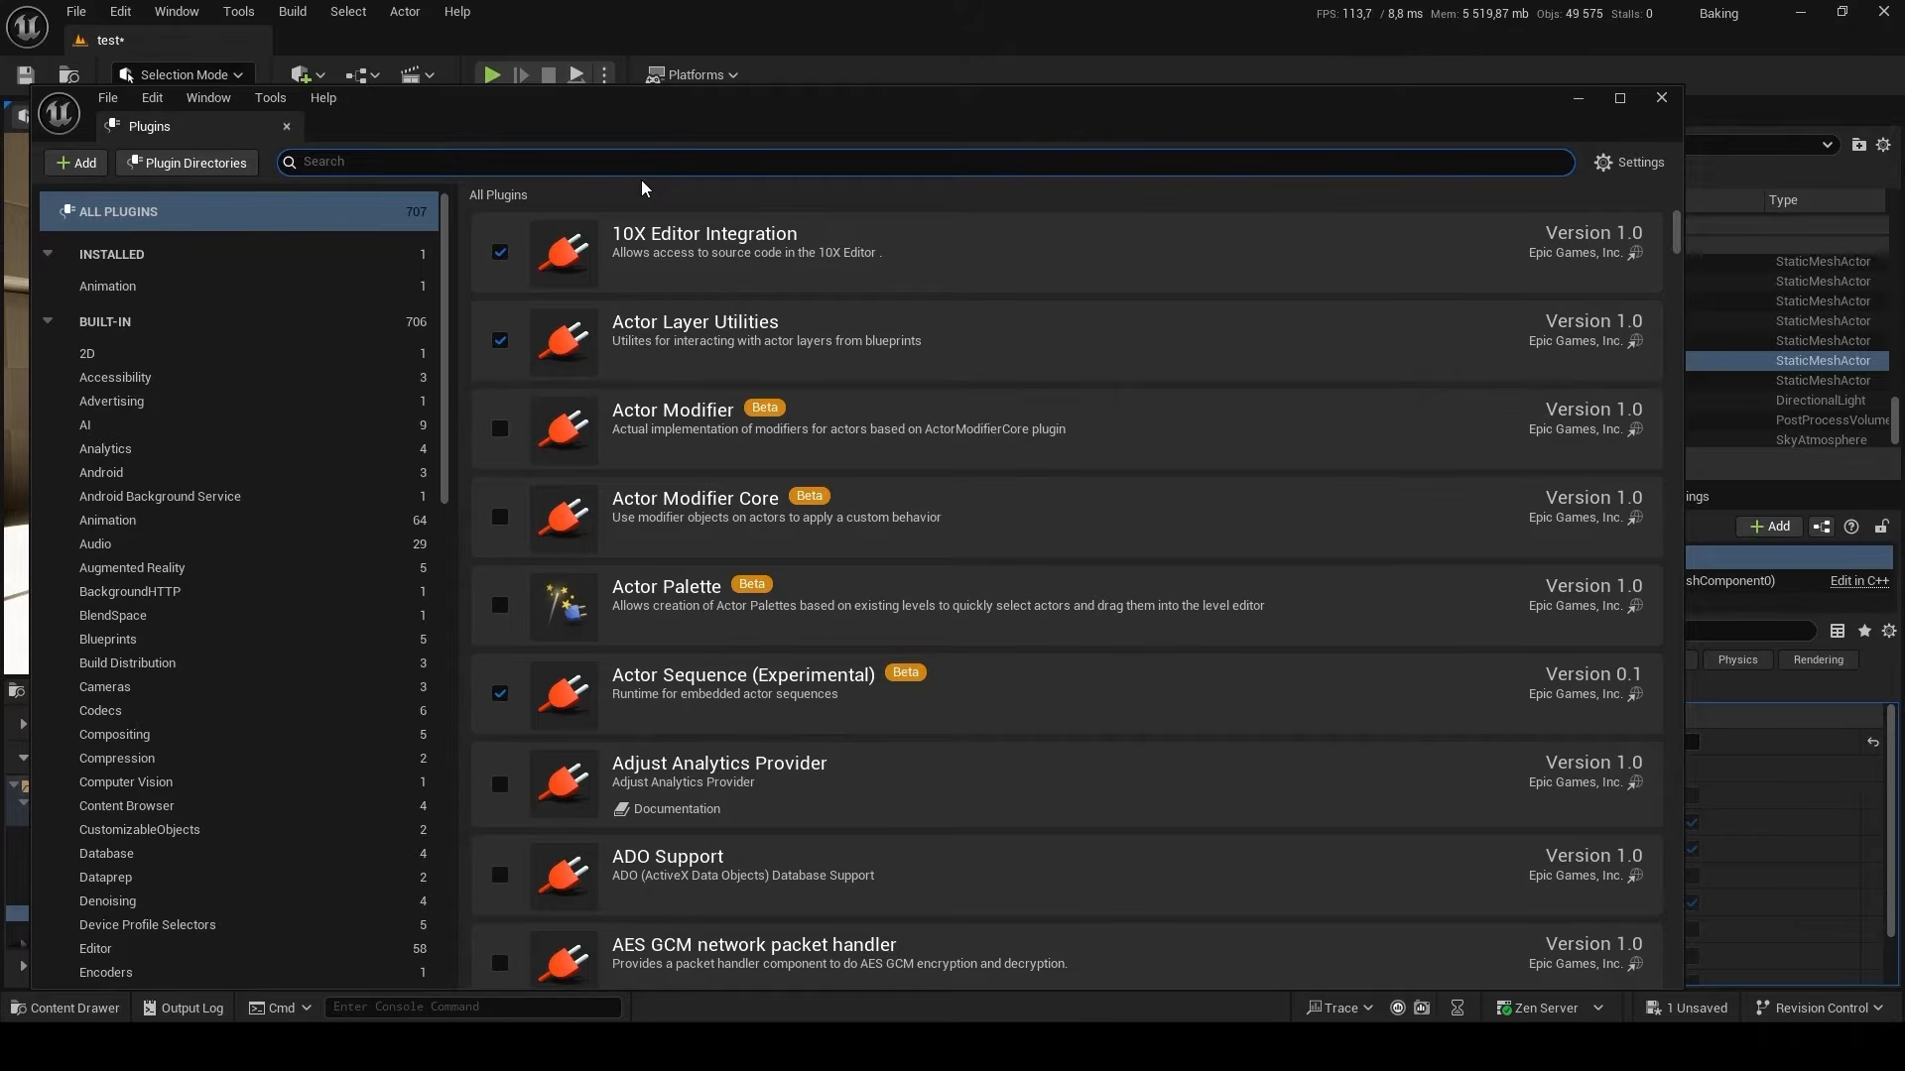
{"action": "type", "text": "gpu l"}
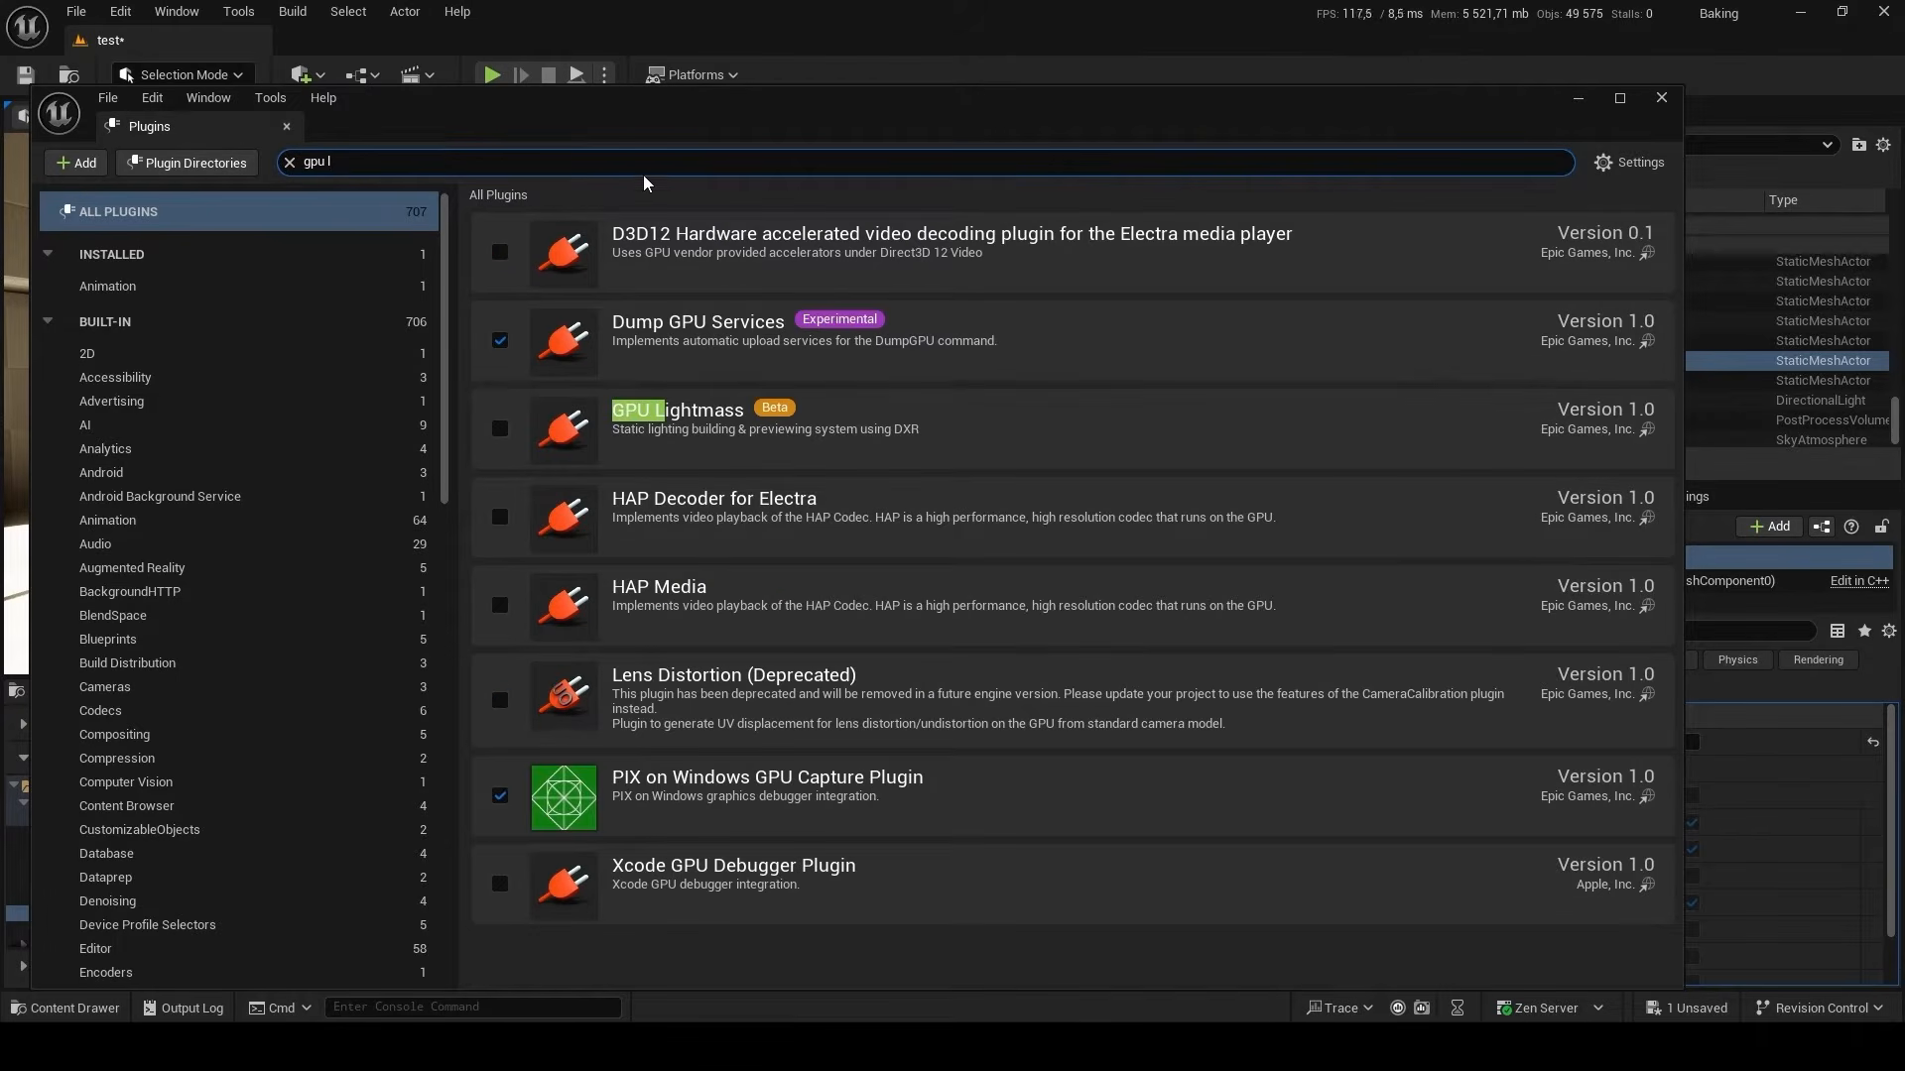
{"action": "left_click", "coordinate": [501, 427]}
{"action": "left_click", "coordinate": [1112, 575]}
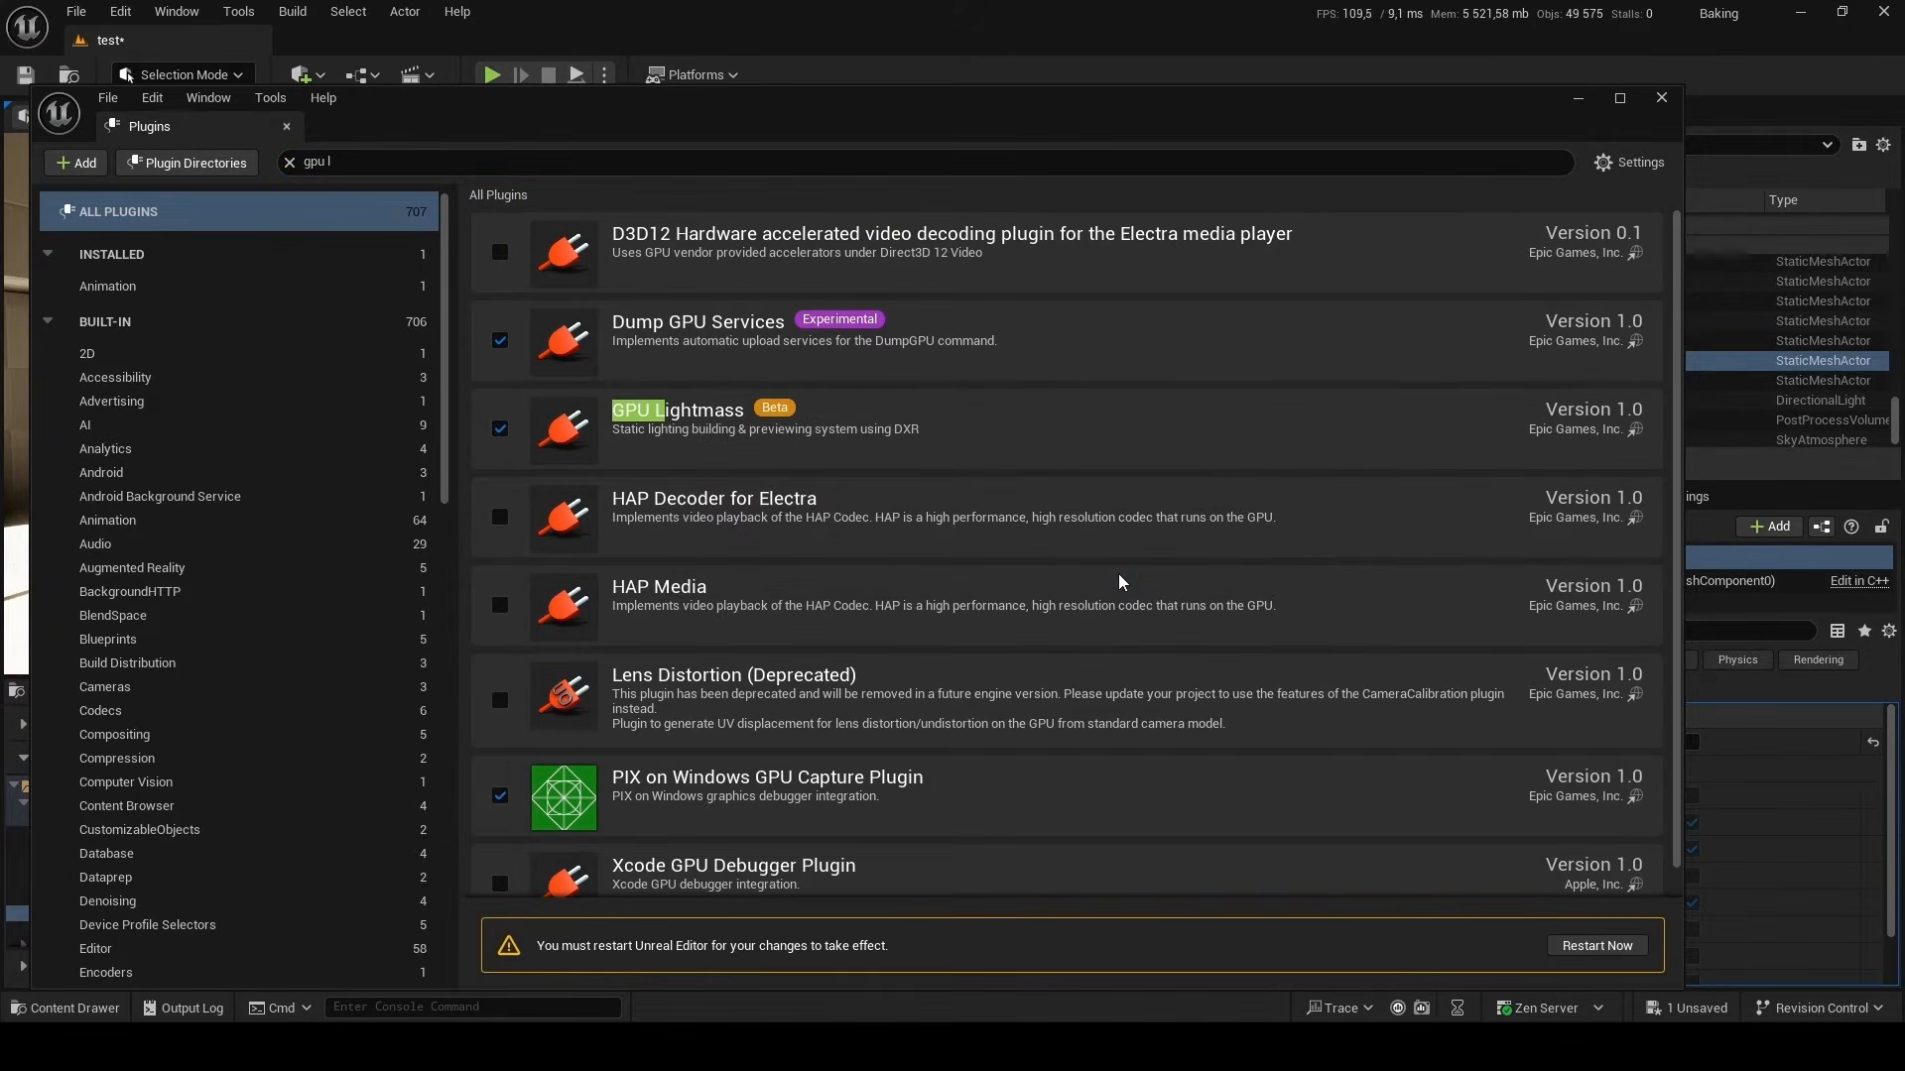
{"action": "left_click", "coordinate": [1598, 945]}
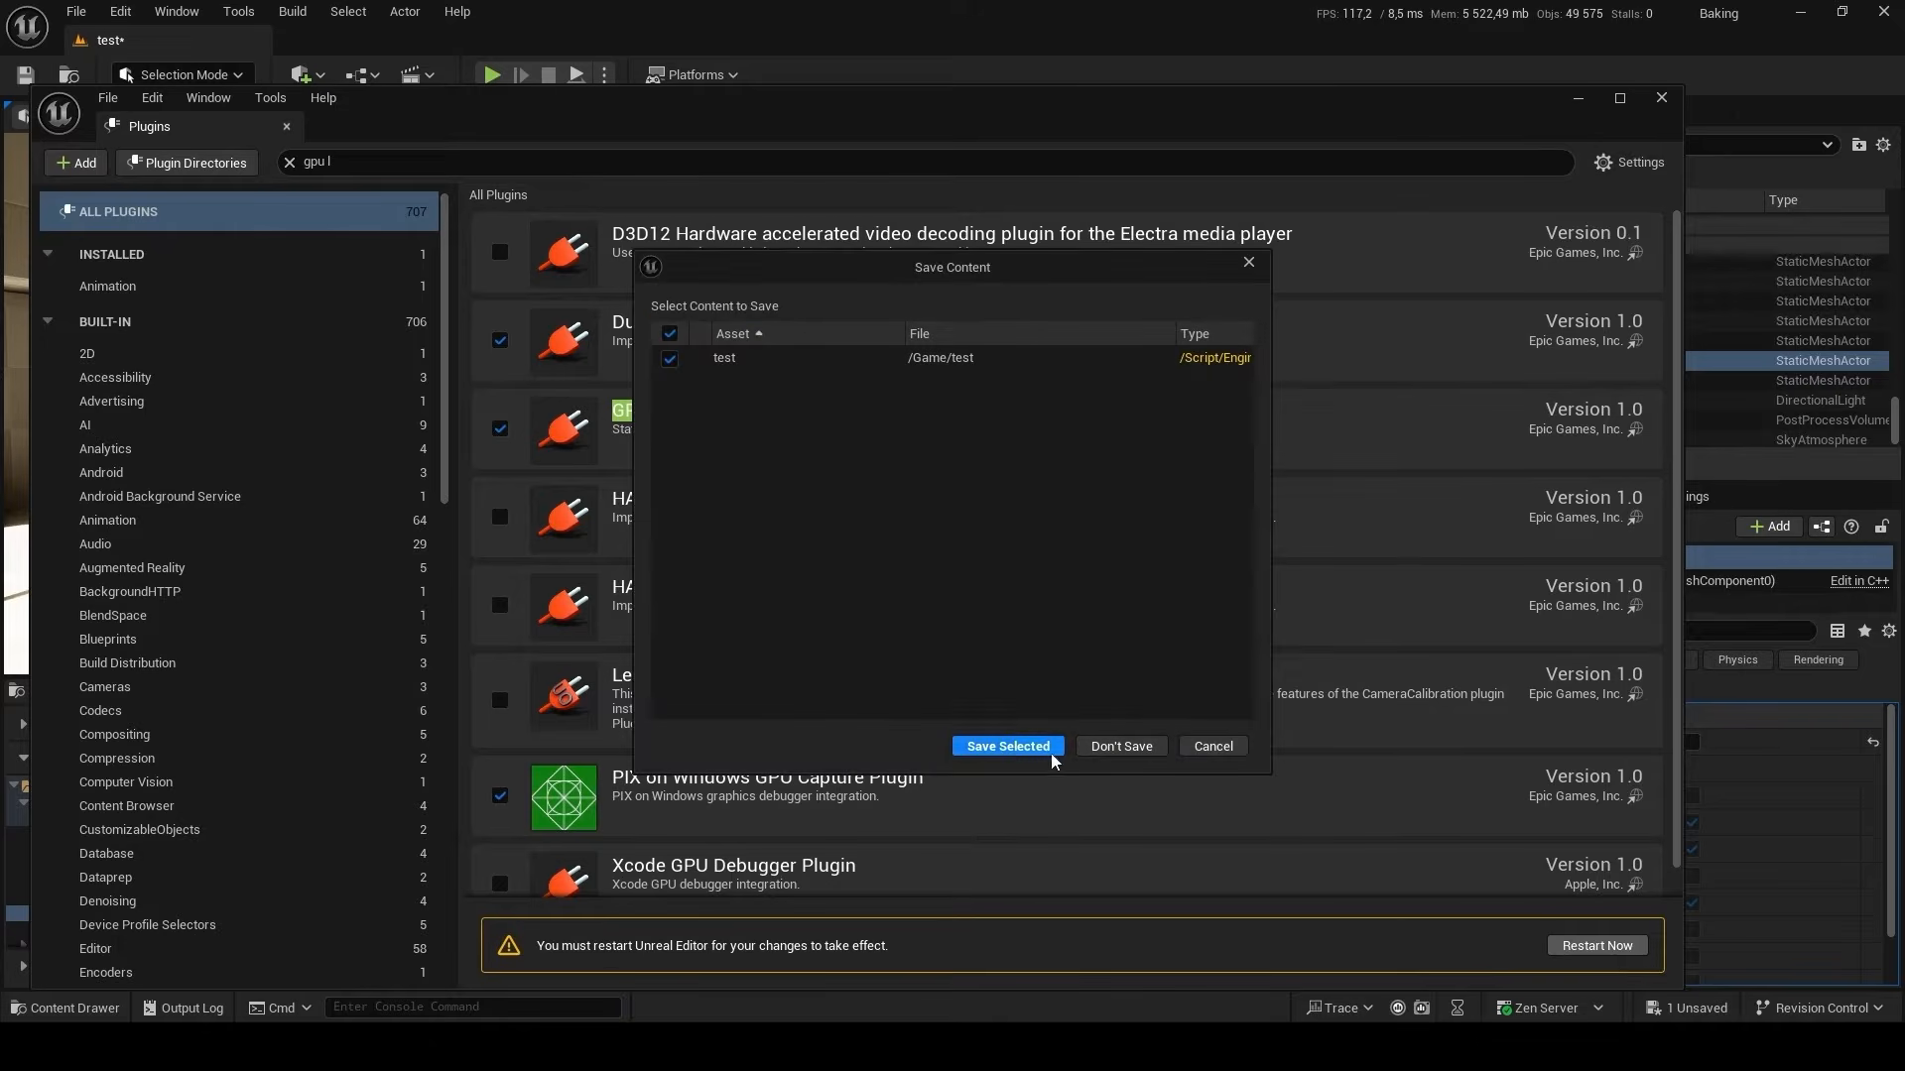
{"action": "left_click", "coordinate": [1002, 747]}
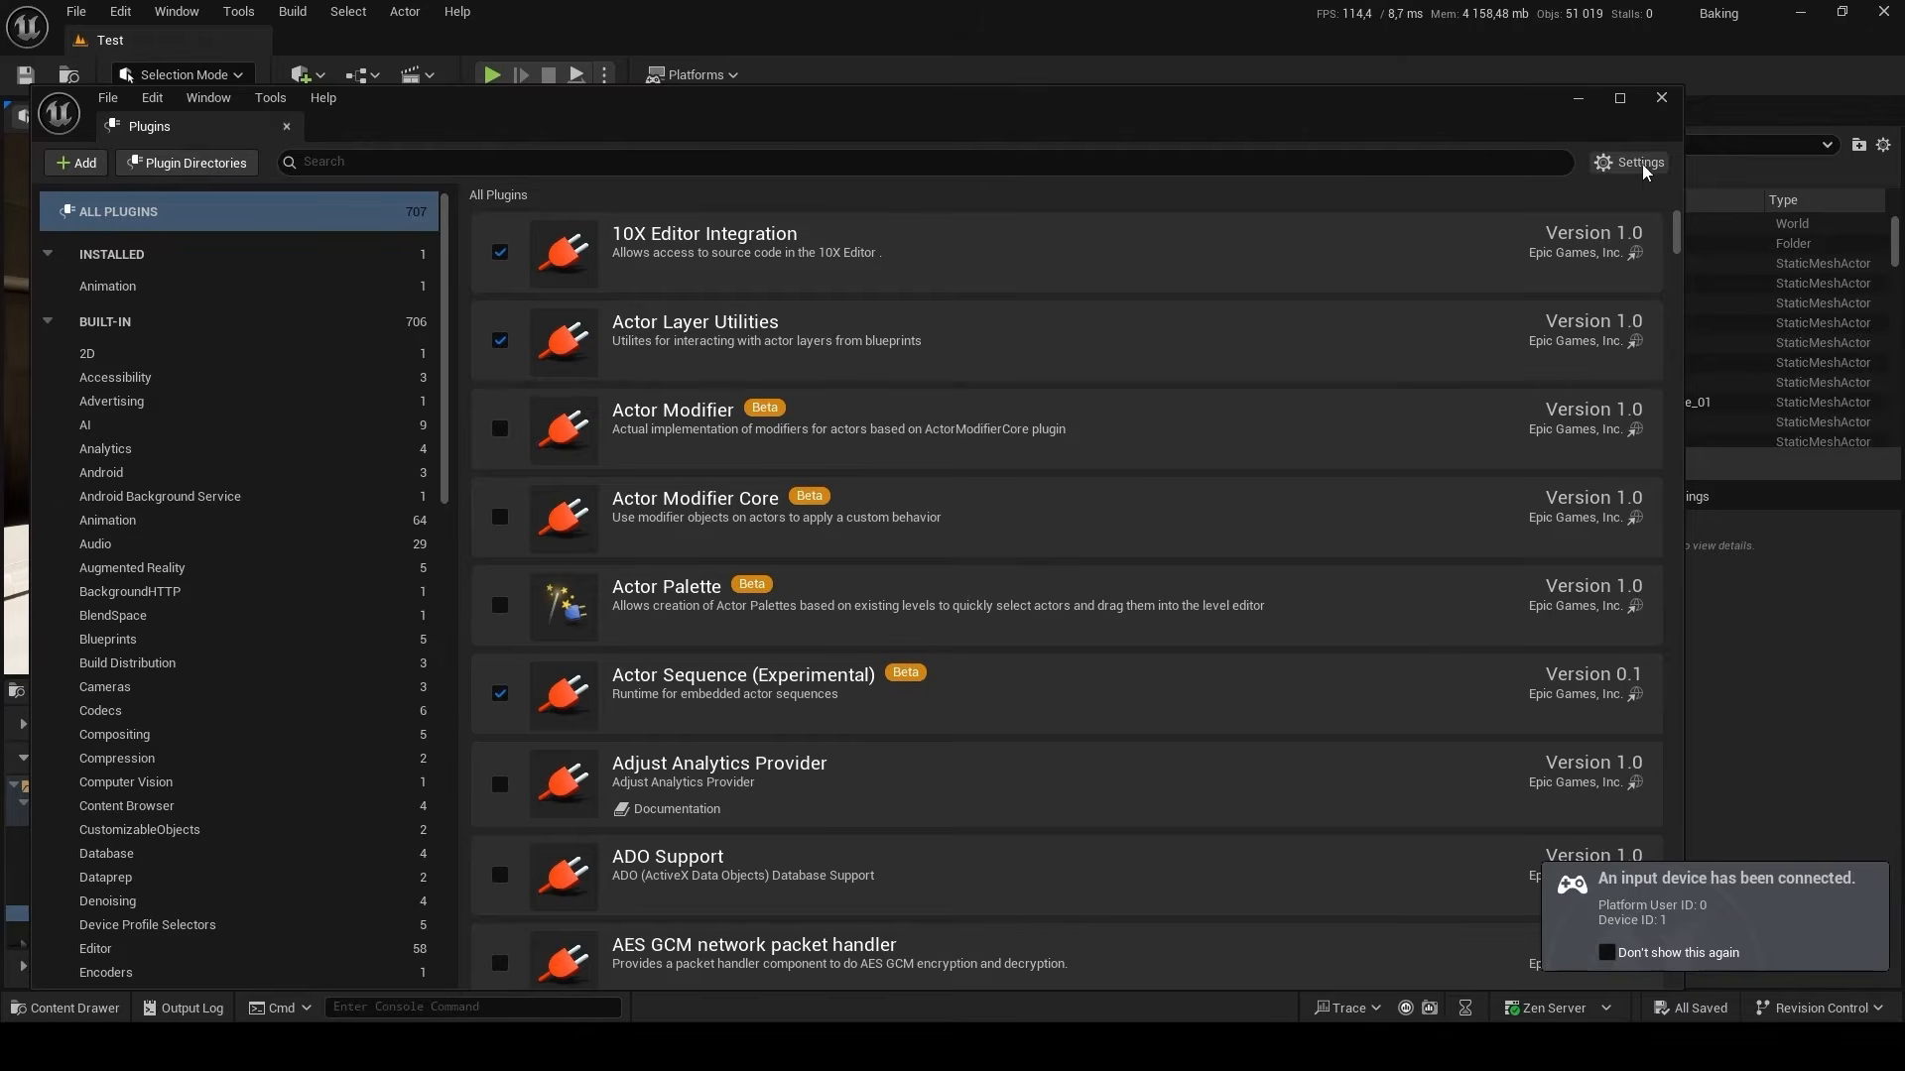
{"action": "left_click", "coordinate": [1662, 97]}
Enable Allow Static Lighting in the project settings and restart the editor to apply it.
{"action": "left_click", "coordinate": [126, 14]}
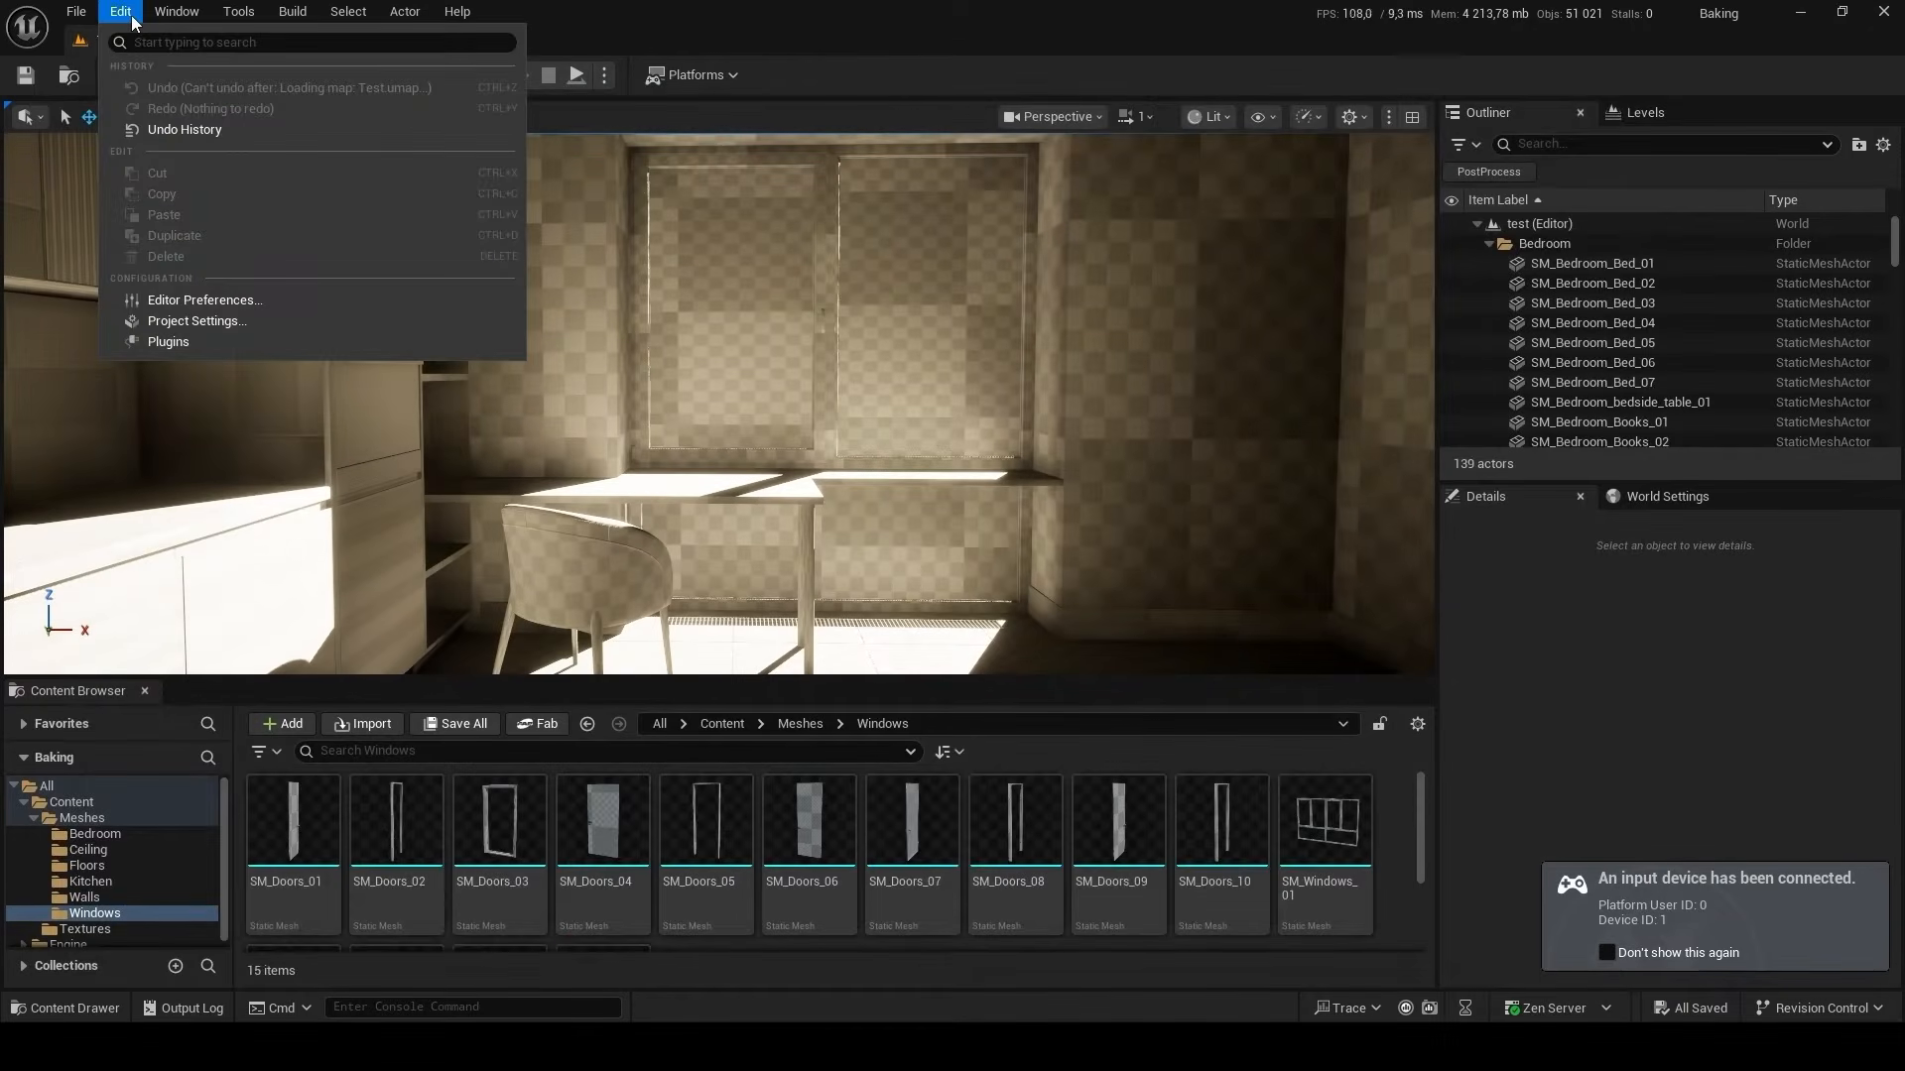
{"action": "left_click", "coordinate": [272, 315]}
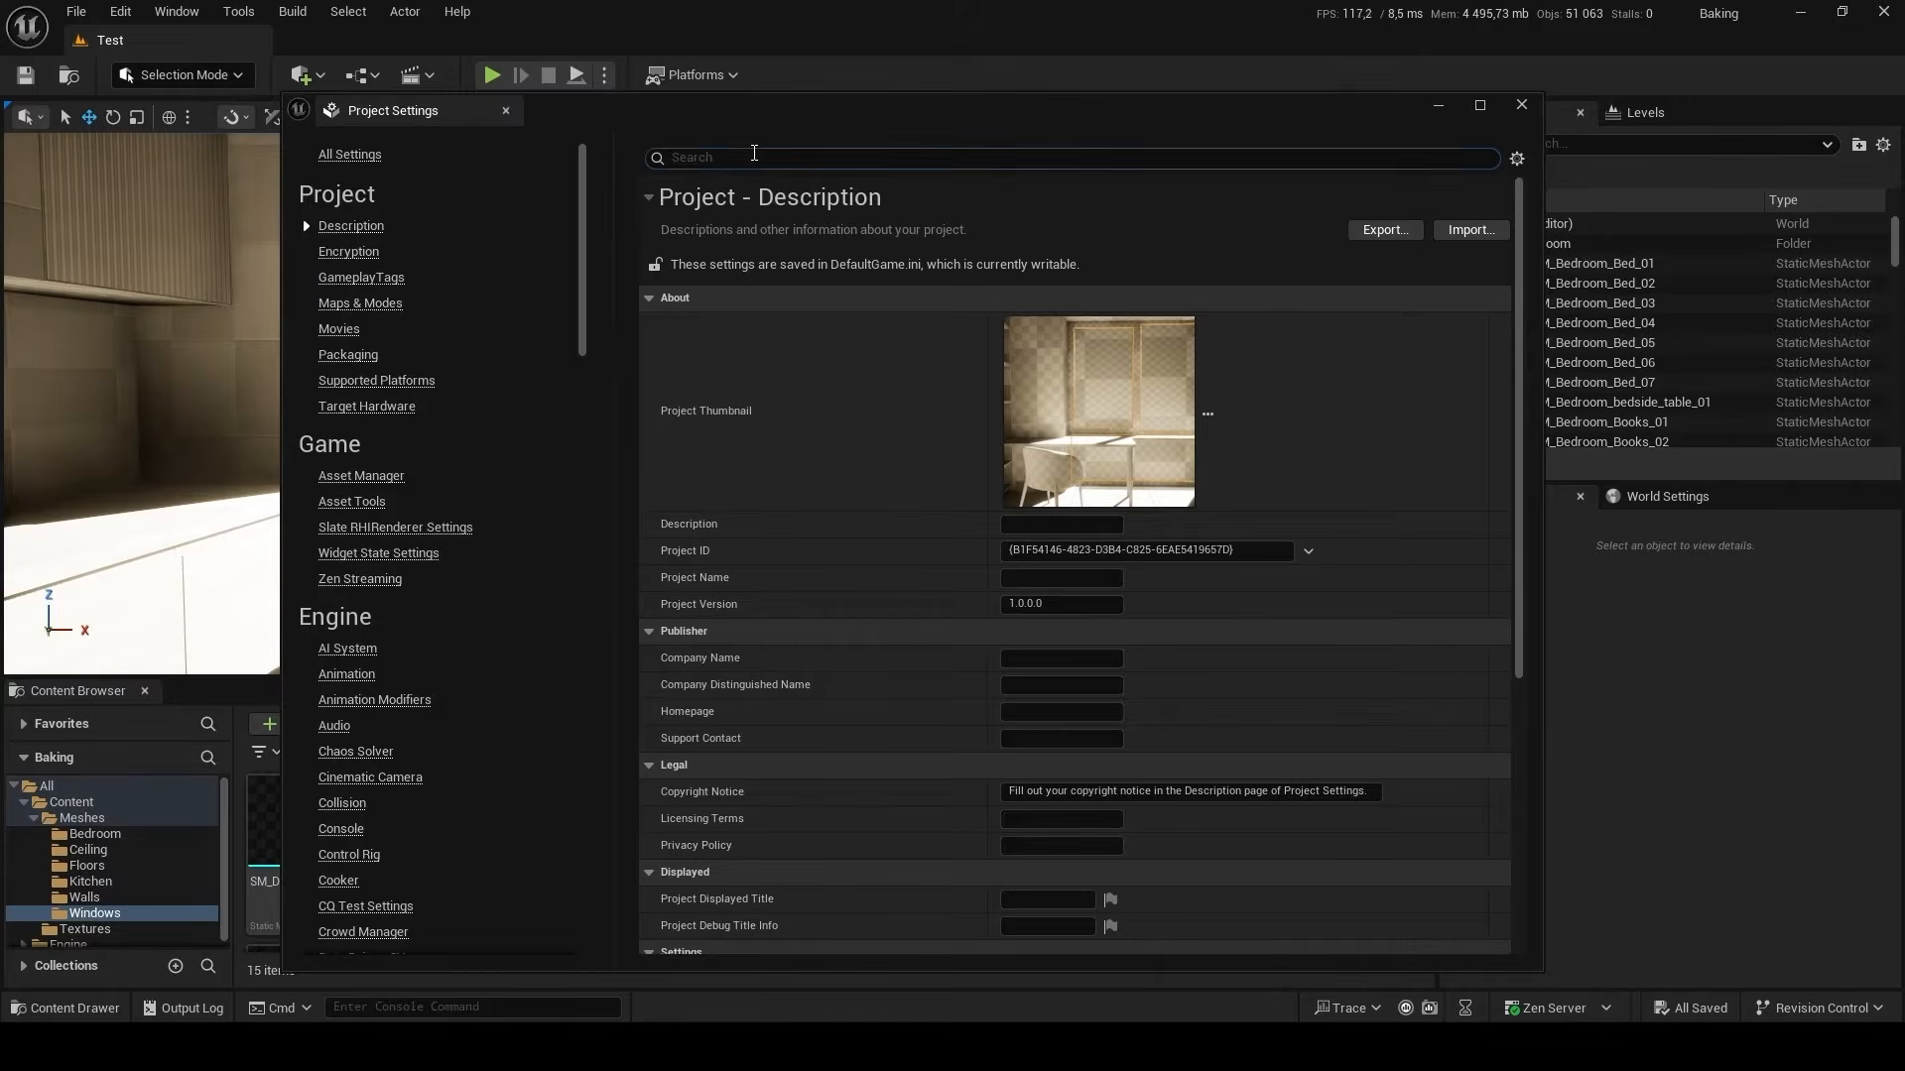
{"action": "type", "text": "all"}
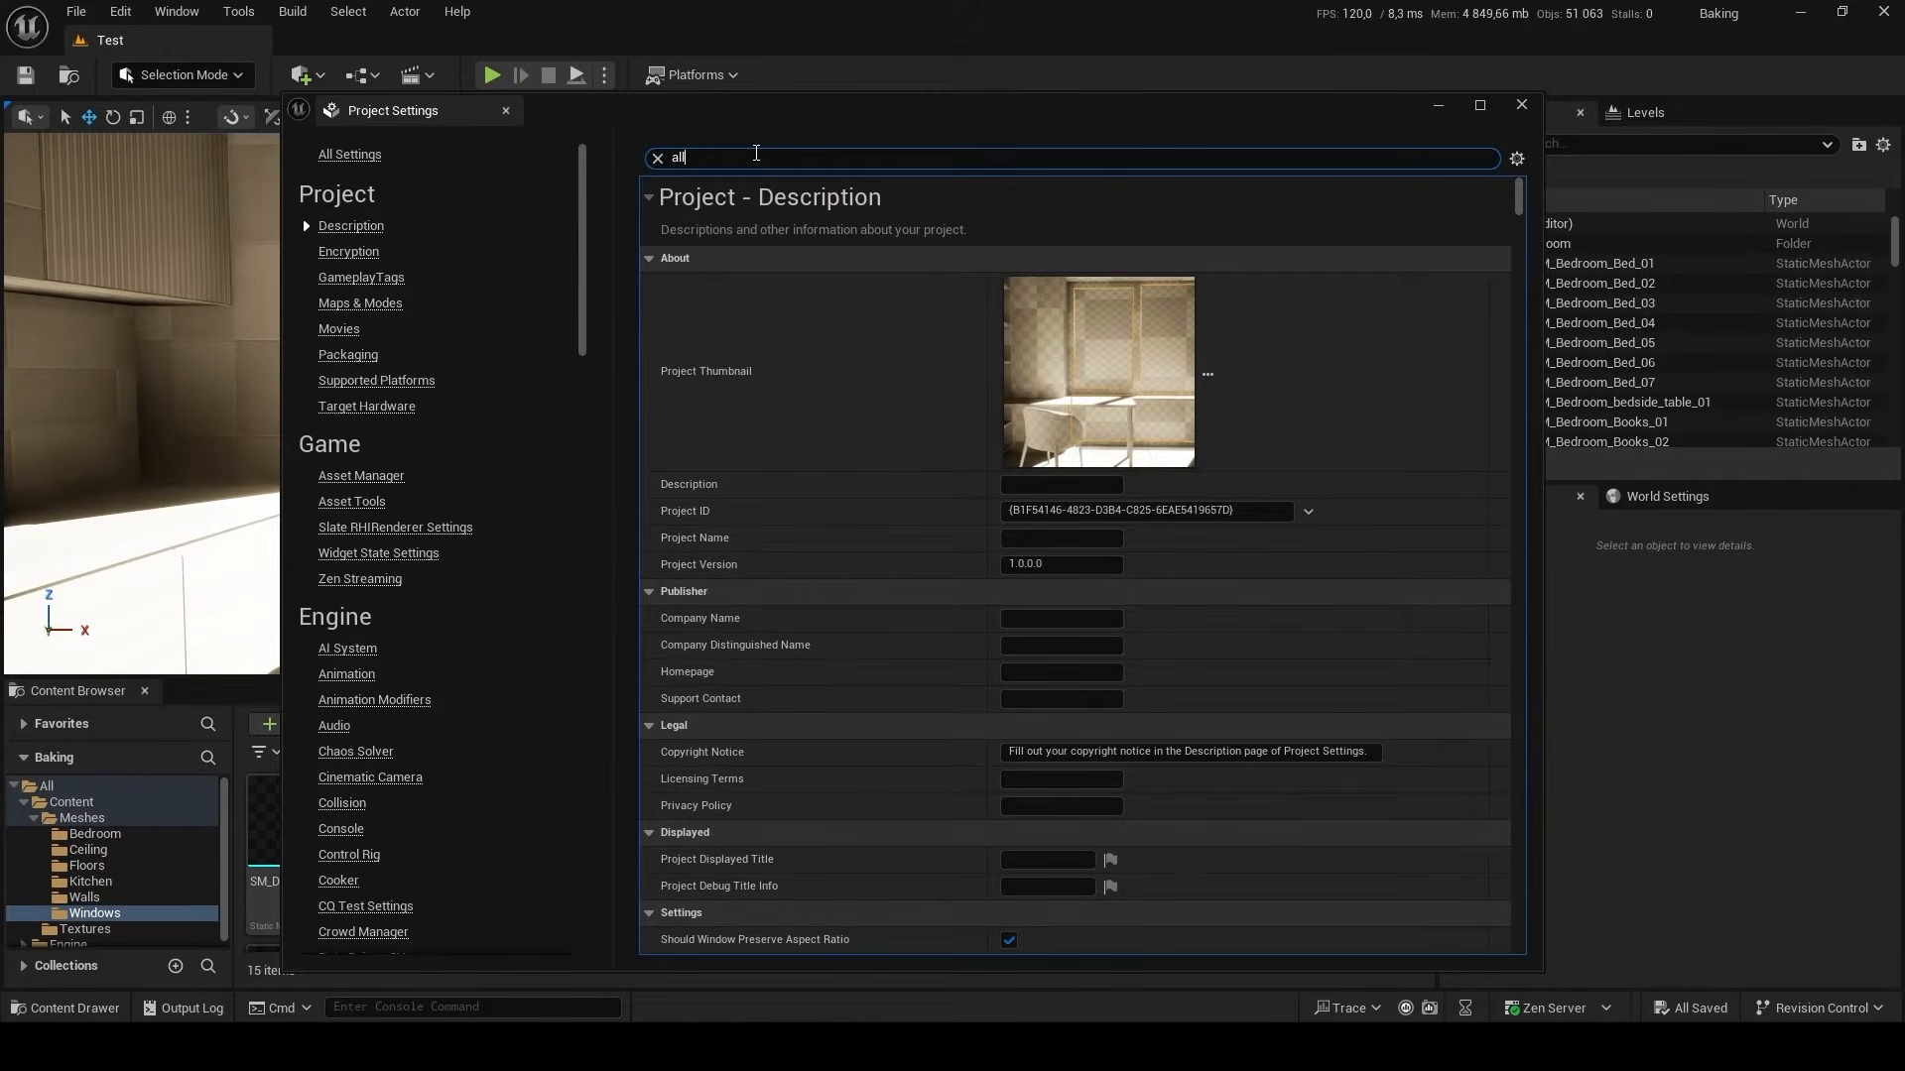
{"action": "type", "text": "ow stati"}
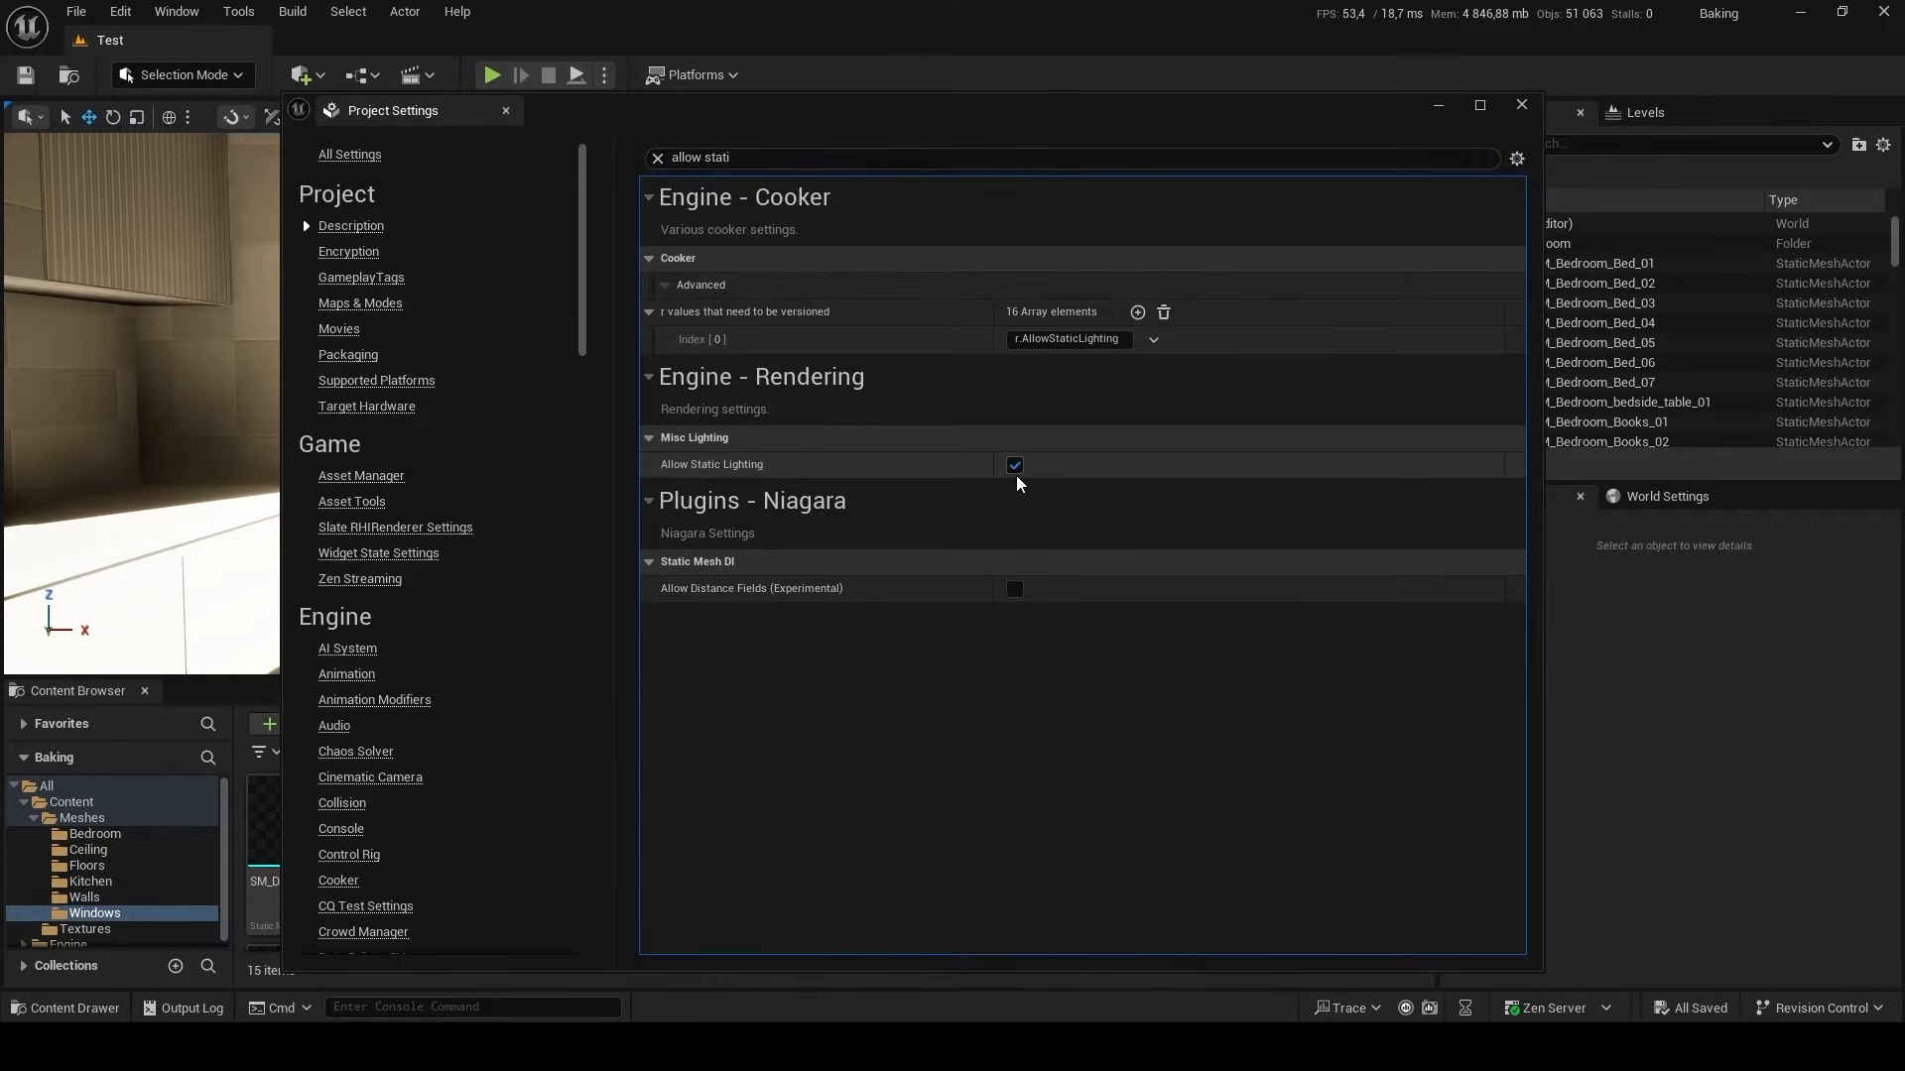
{"action": "left_click", "coordinate": [1014, 466]}
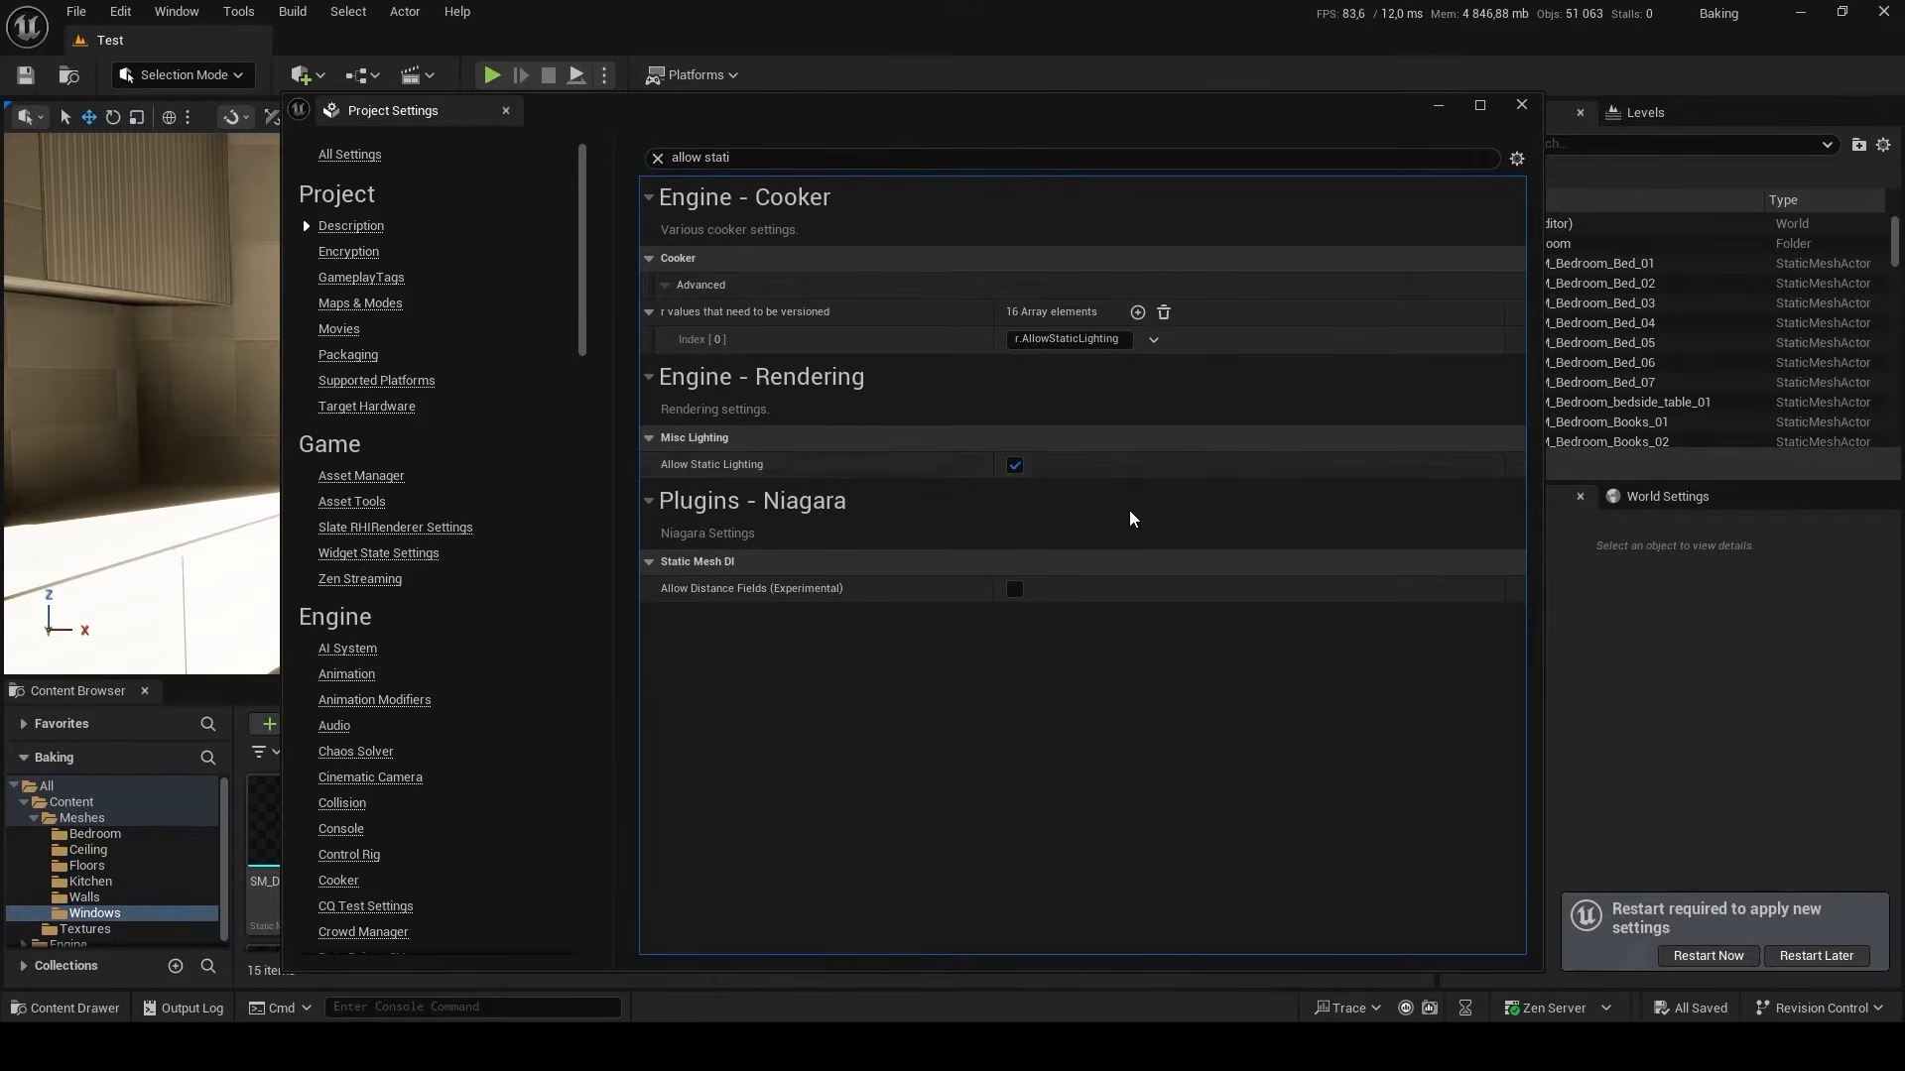
{"action": "left_click", "coordinate": [1724, 958]}
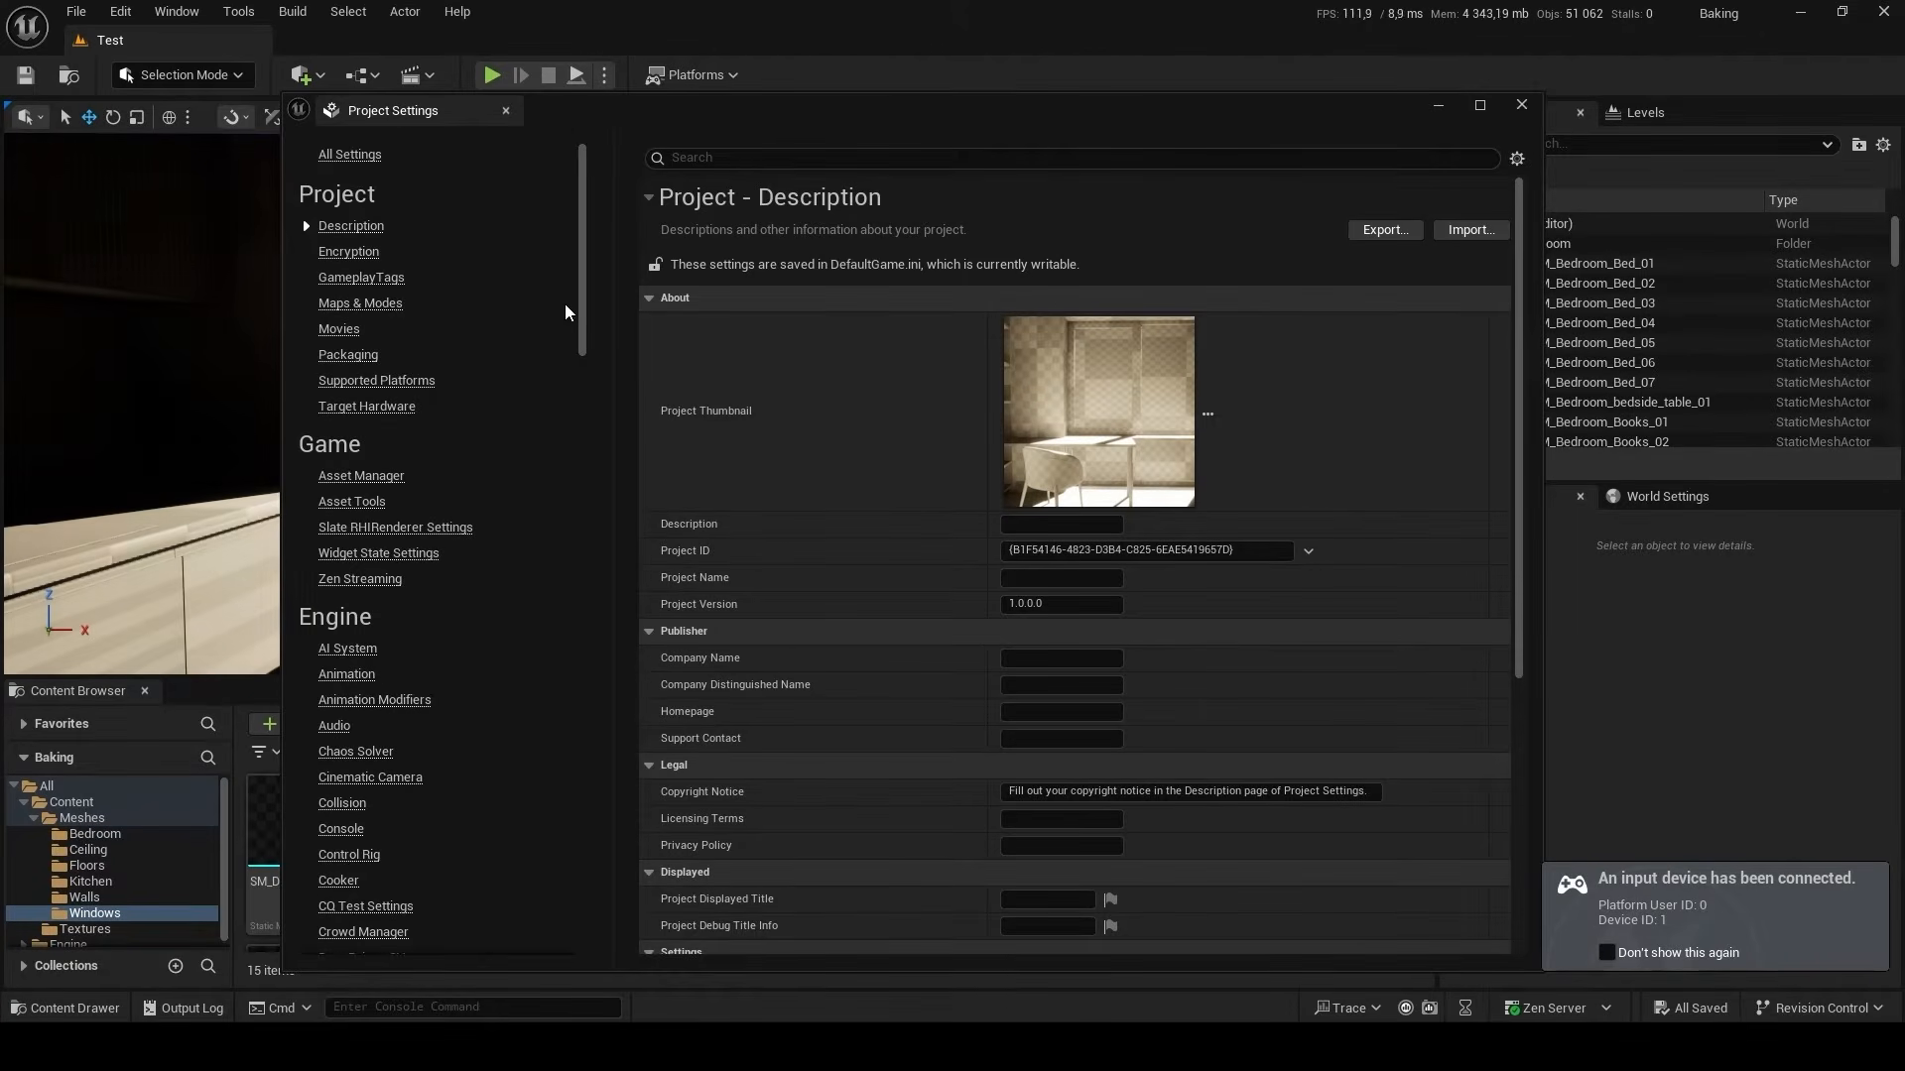
Enable virtual texture lightmaps in the project's engine Rendering settings.
{"action": "scroll", "coordinate": [421, 298], "scroll_direction": "down", "scroll_amount": 10}
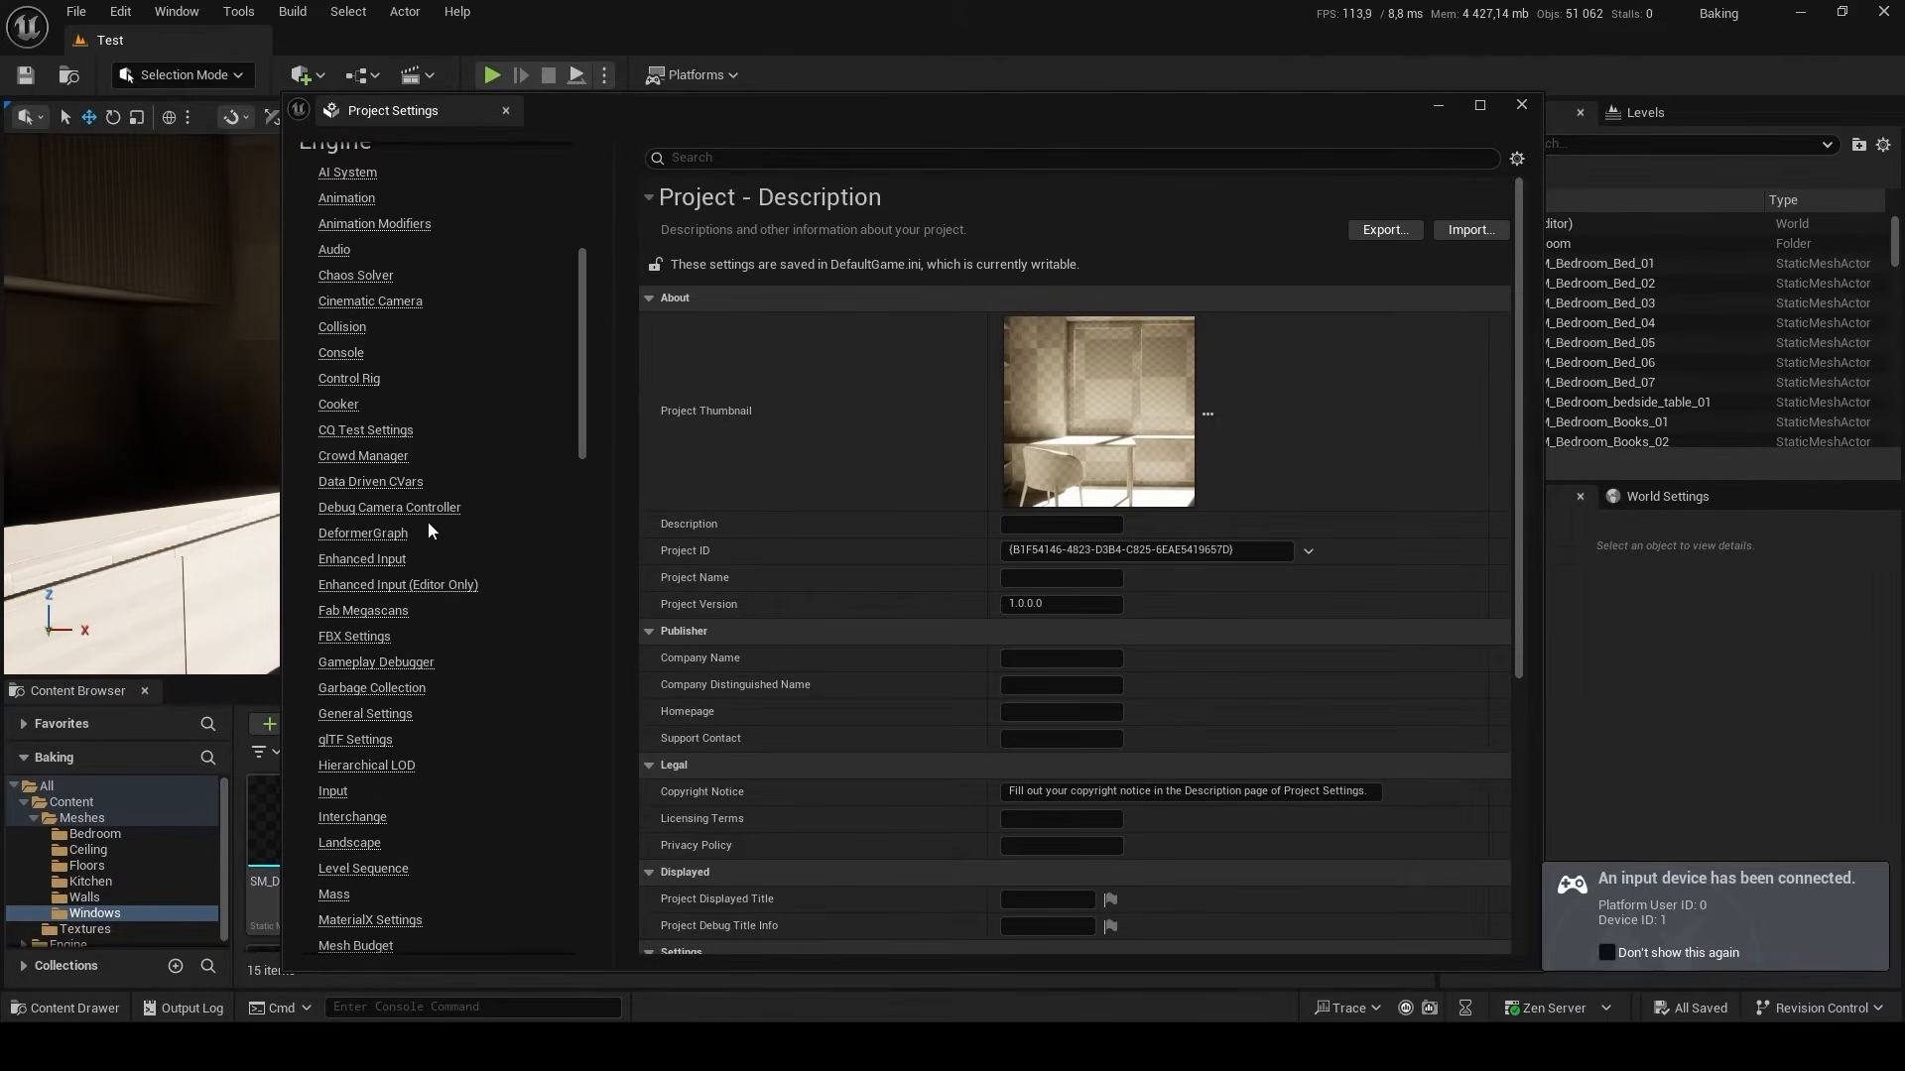
{"action": "scroll", "coordinate": [429, 532], "scroll_direction": "down", "scroll_amount": 5}
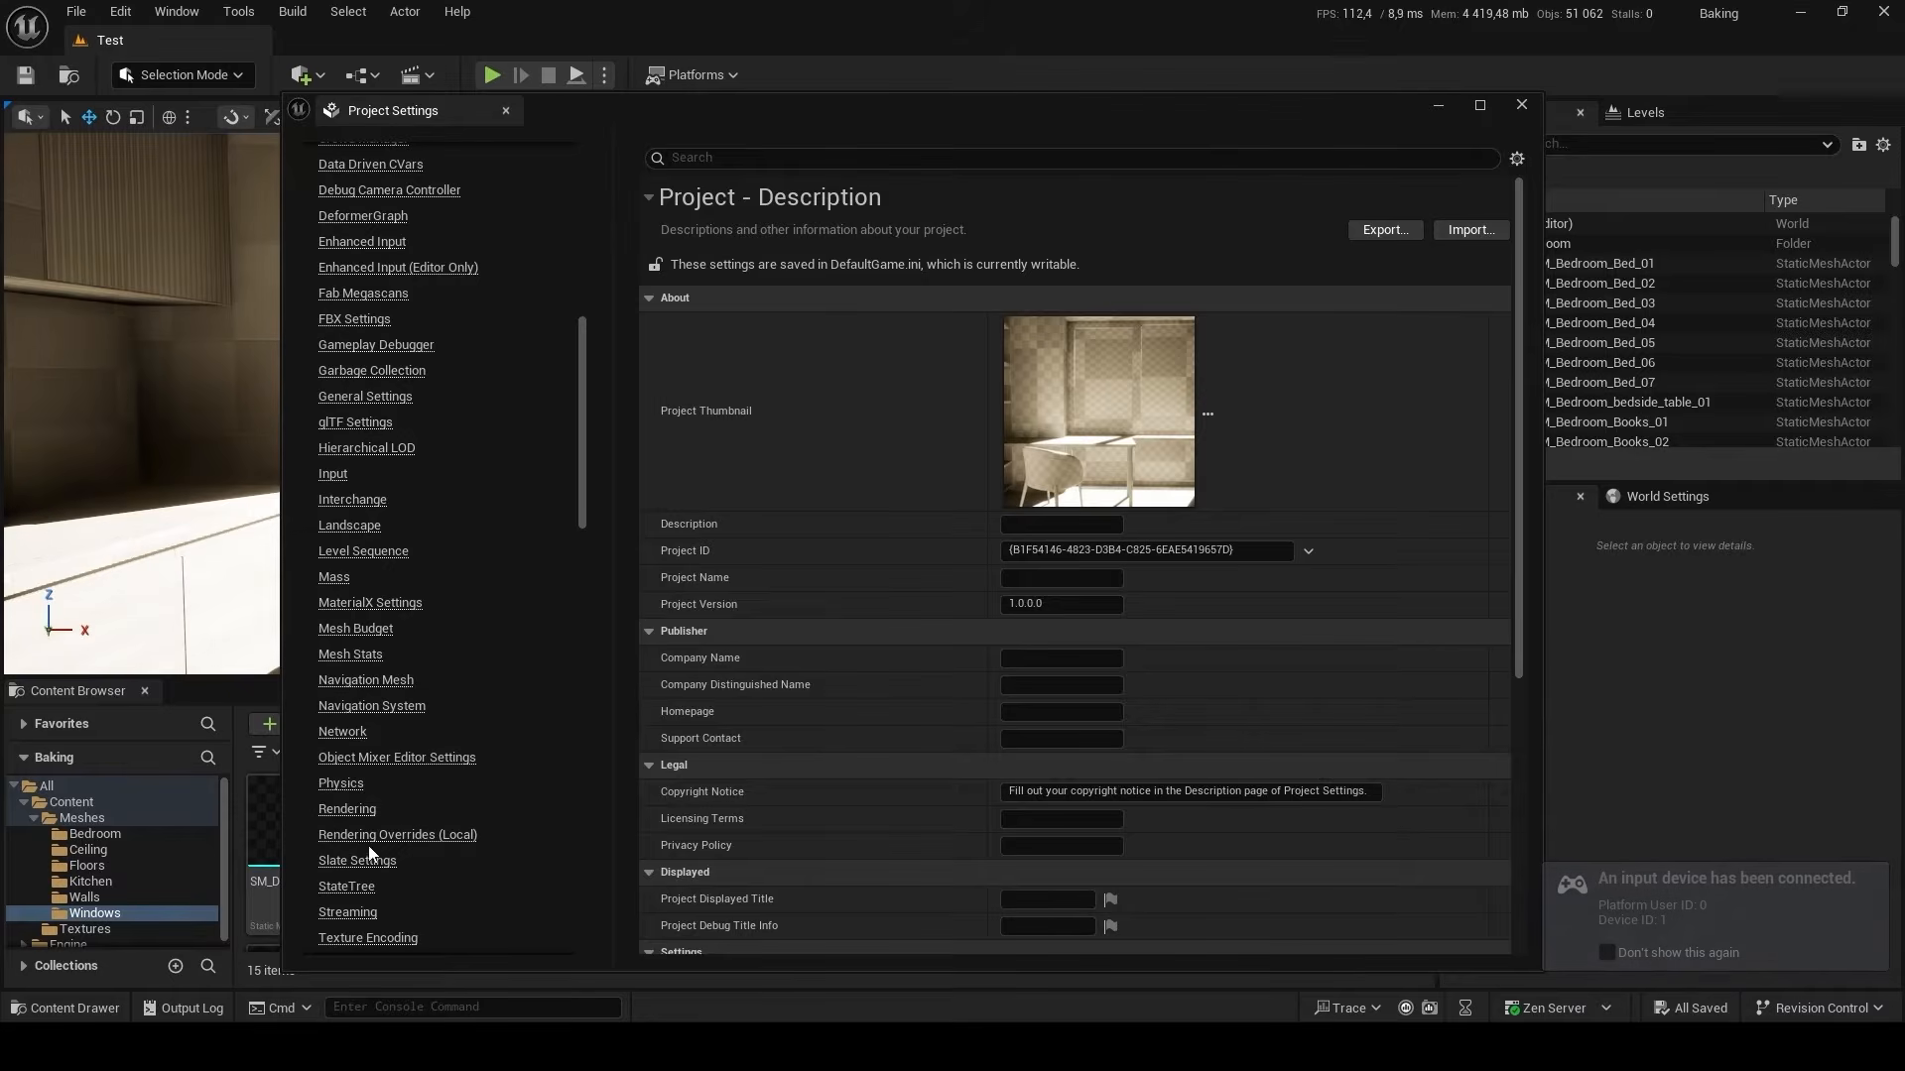
{"action": "left_click", "coordinate": [347, 808]}
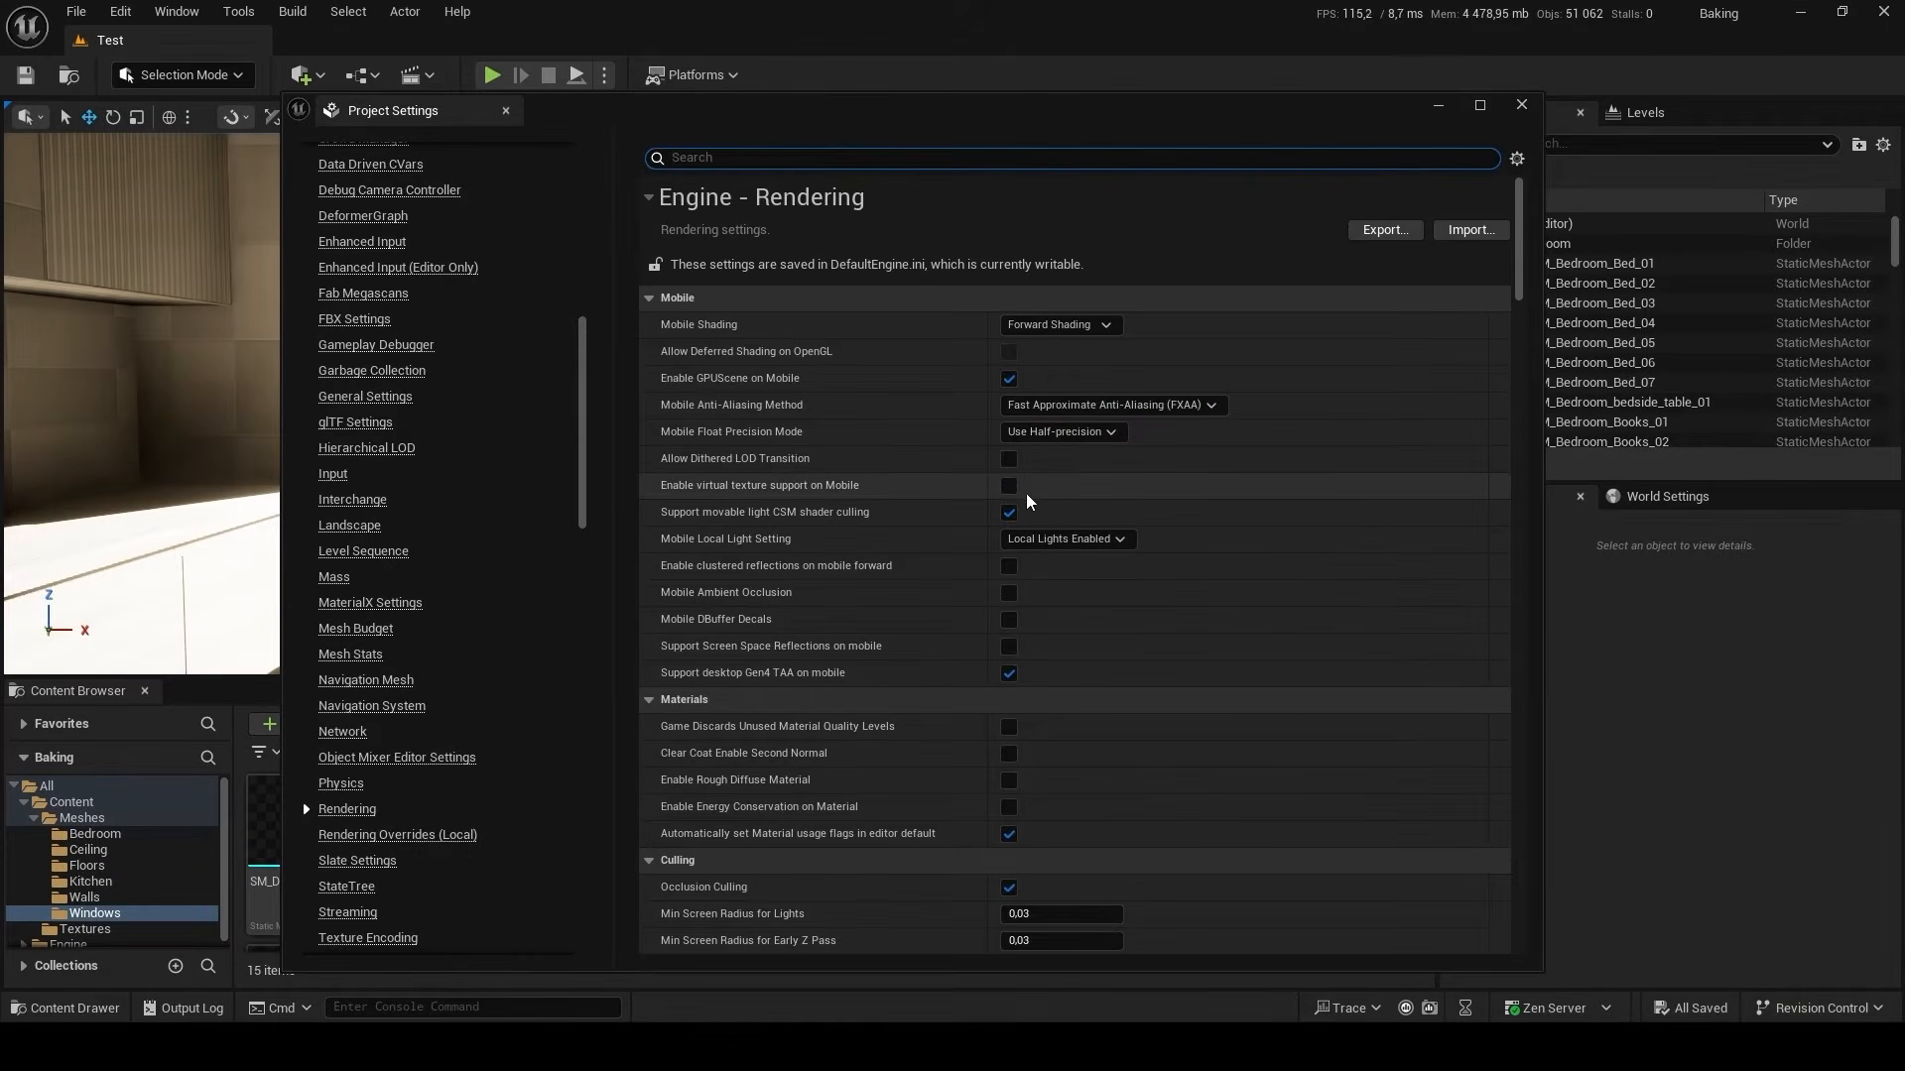
{"action": "scroll", "coordinate": [1029, 501], "scroll_direction": "down", "scroll_amount": 8}
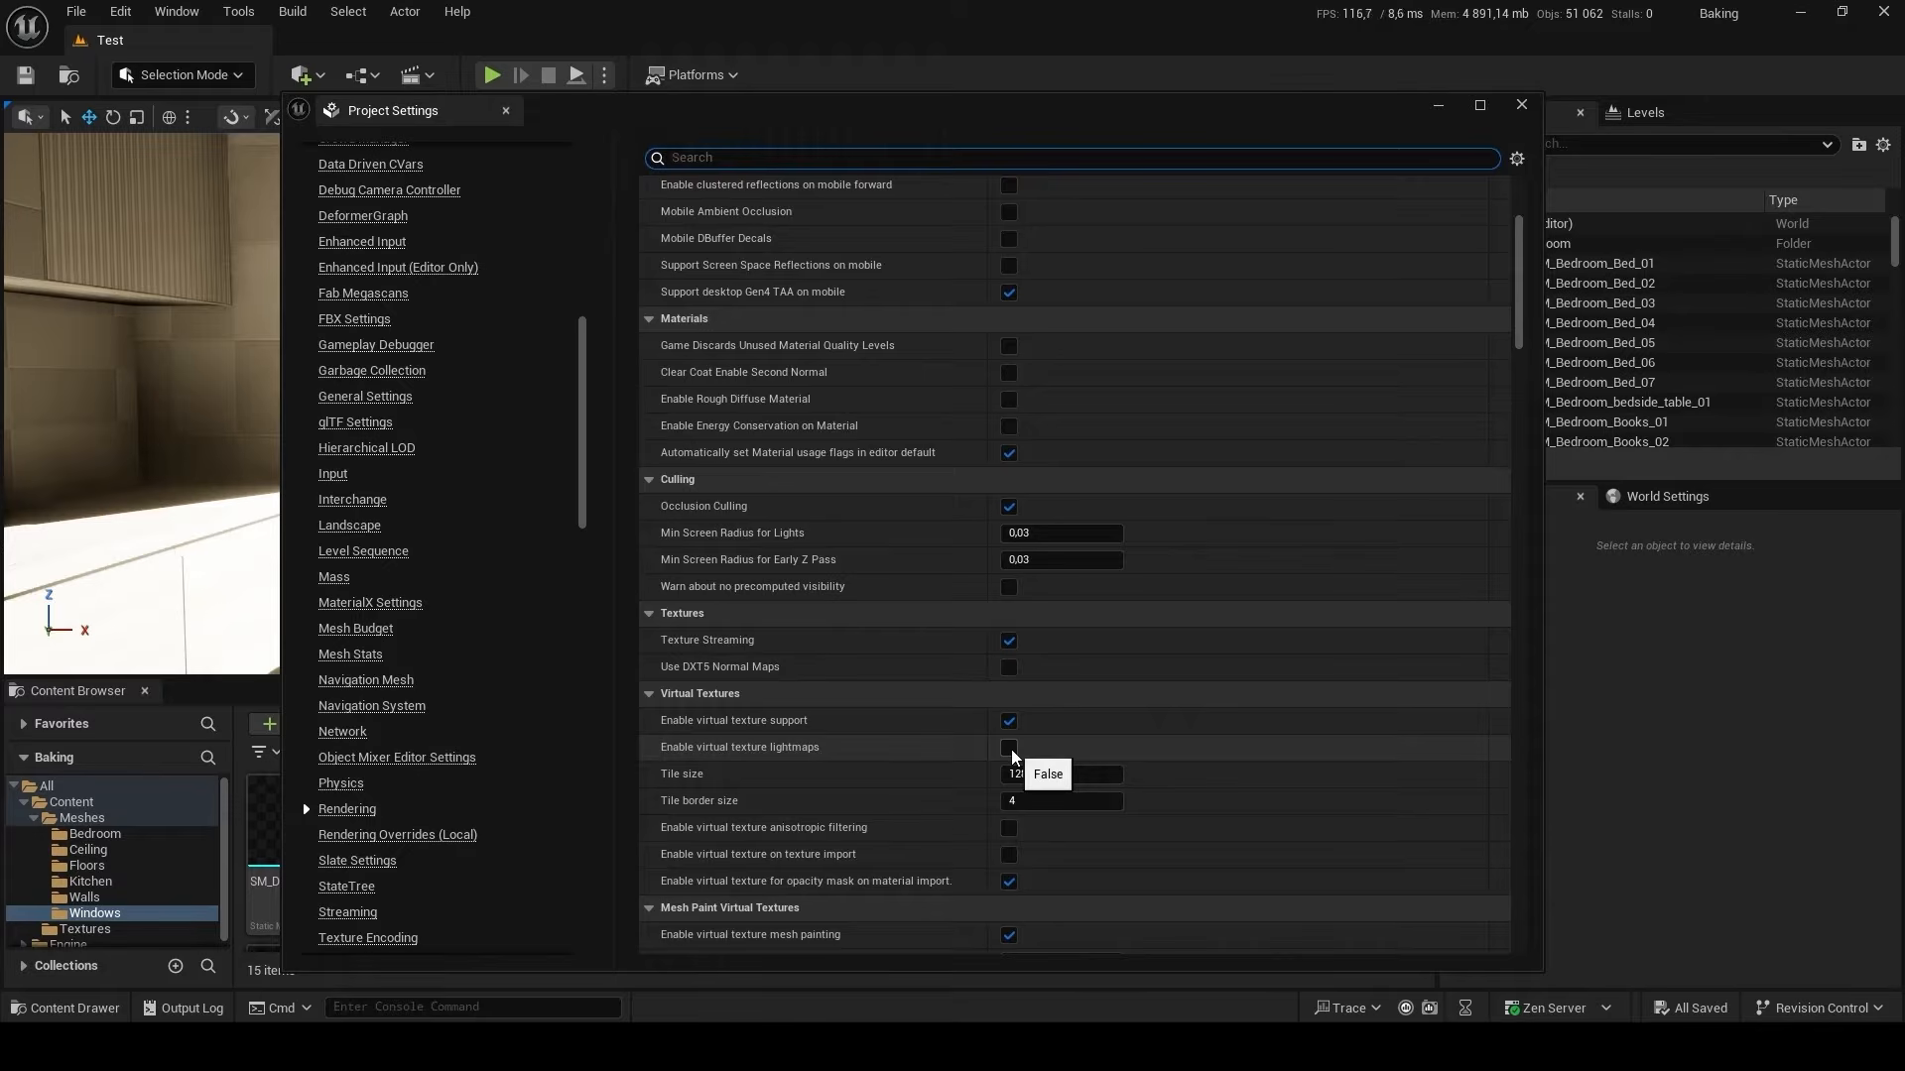
{"action": "left_click", "coordinate": [1010, 749]}
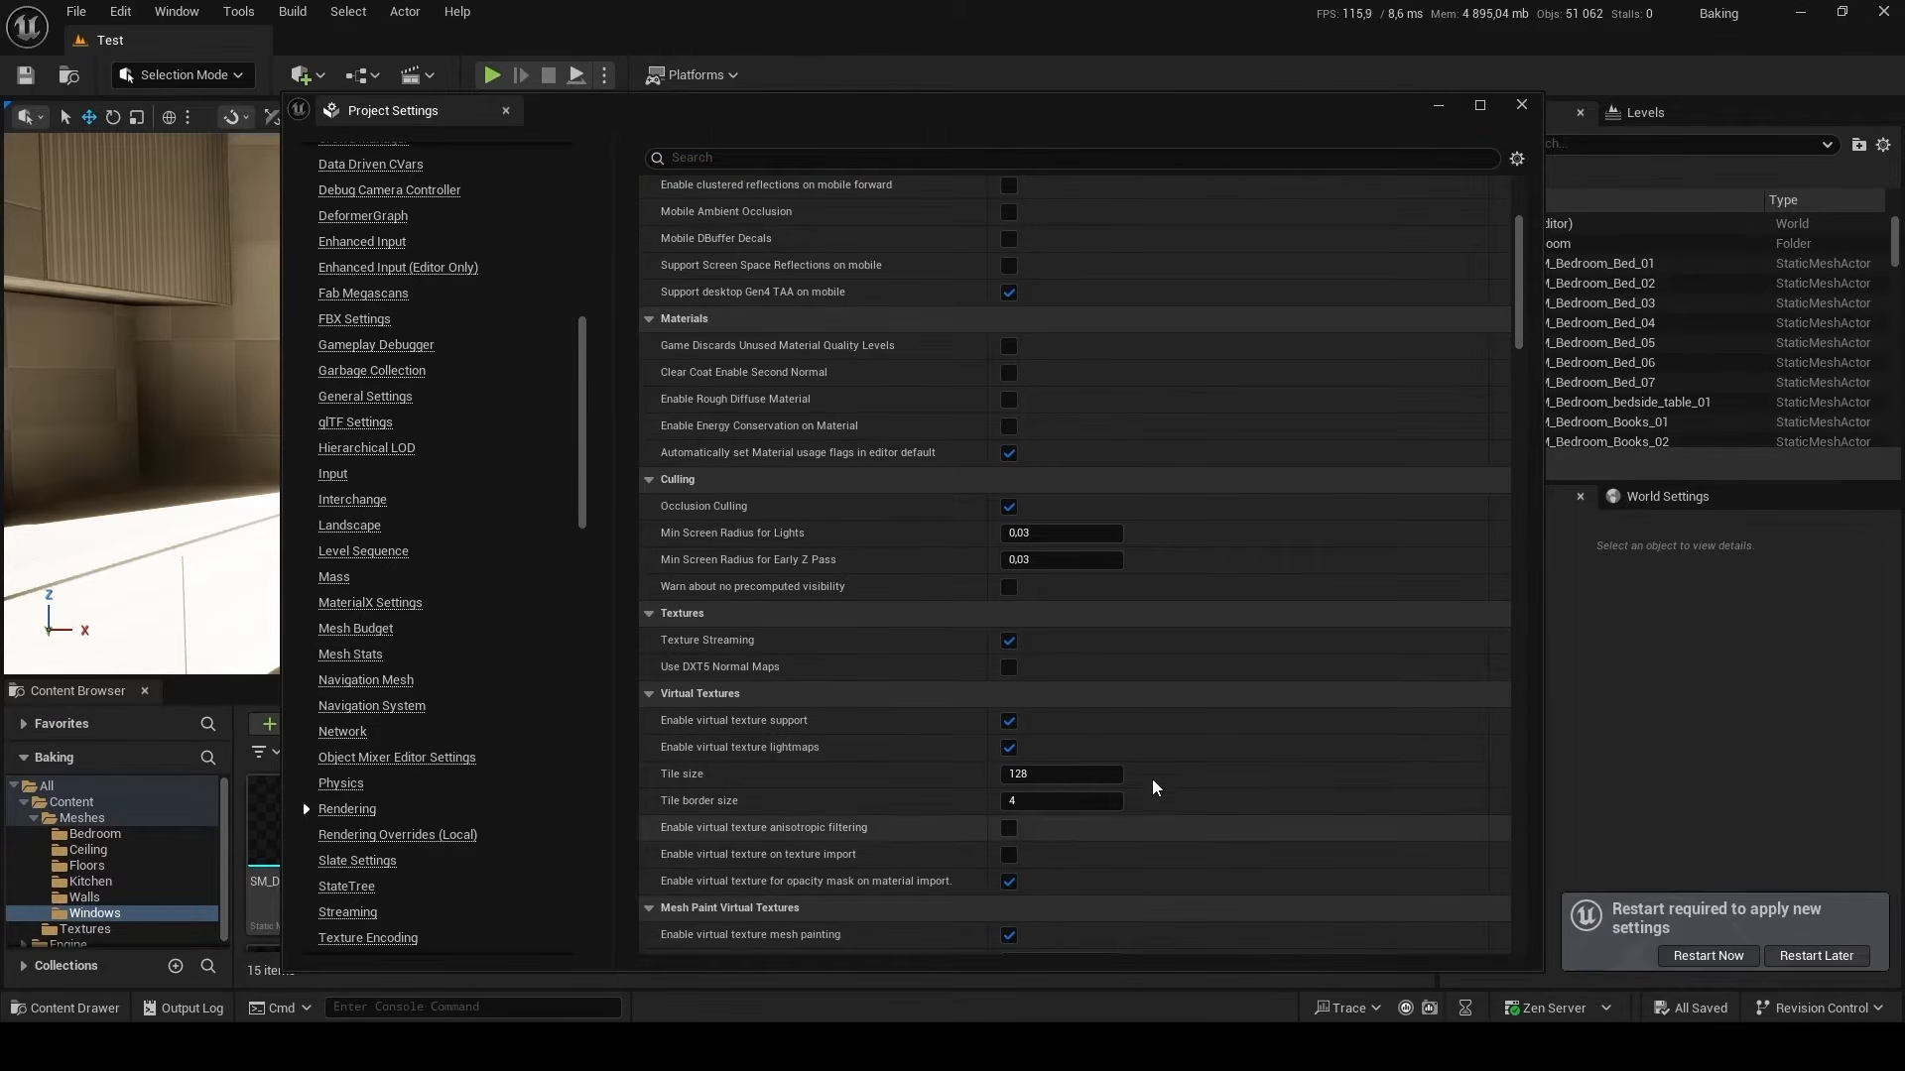
Set Lumen's Ray Lighting Mode to Hit Lighting and enable High Quality Translucency Reflections in the Rendering settings.
{"action": "scroll", "coordinate": [1122, 556], "scroll_direction": "down", "scroll_amount": 2}
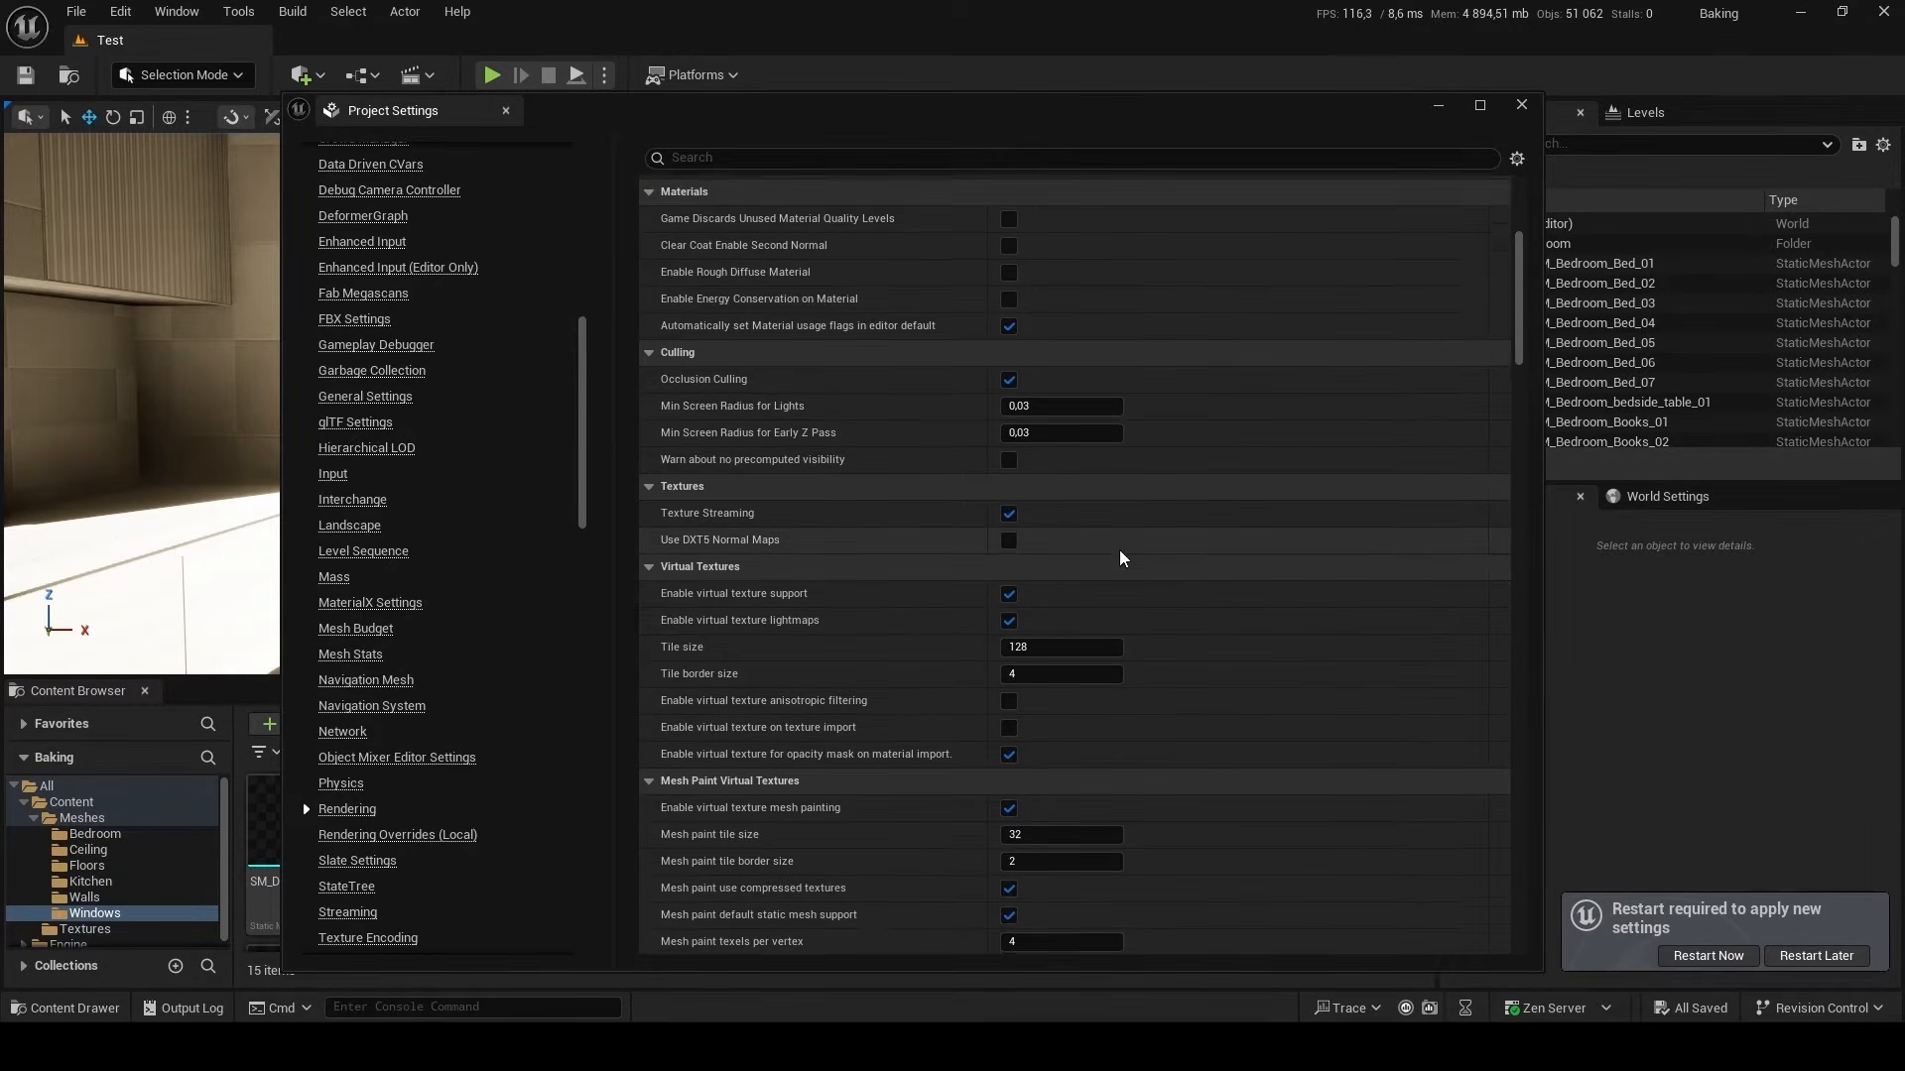
{"action": "scroll", "coordinate": [1122, 559], "scroll_direction": "down", "scroll_amount": 6}
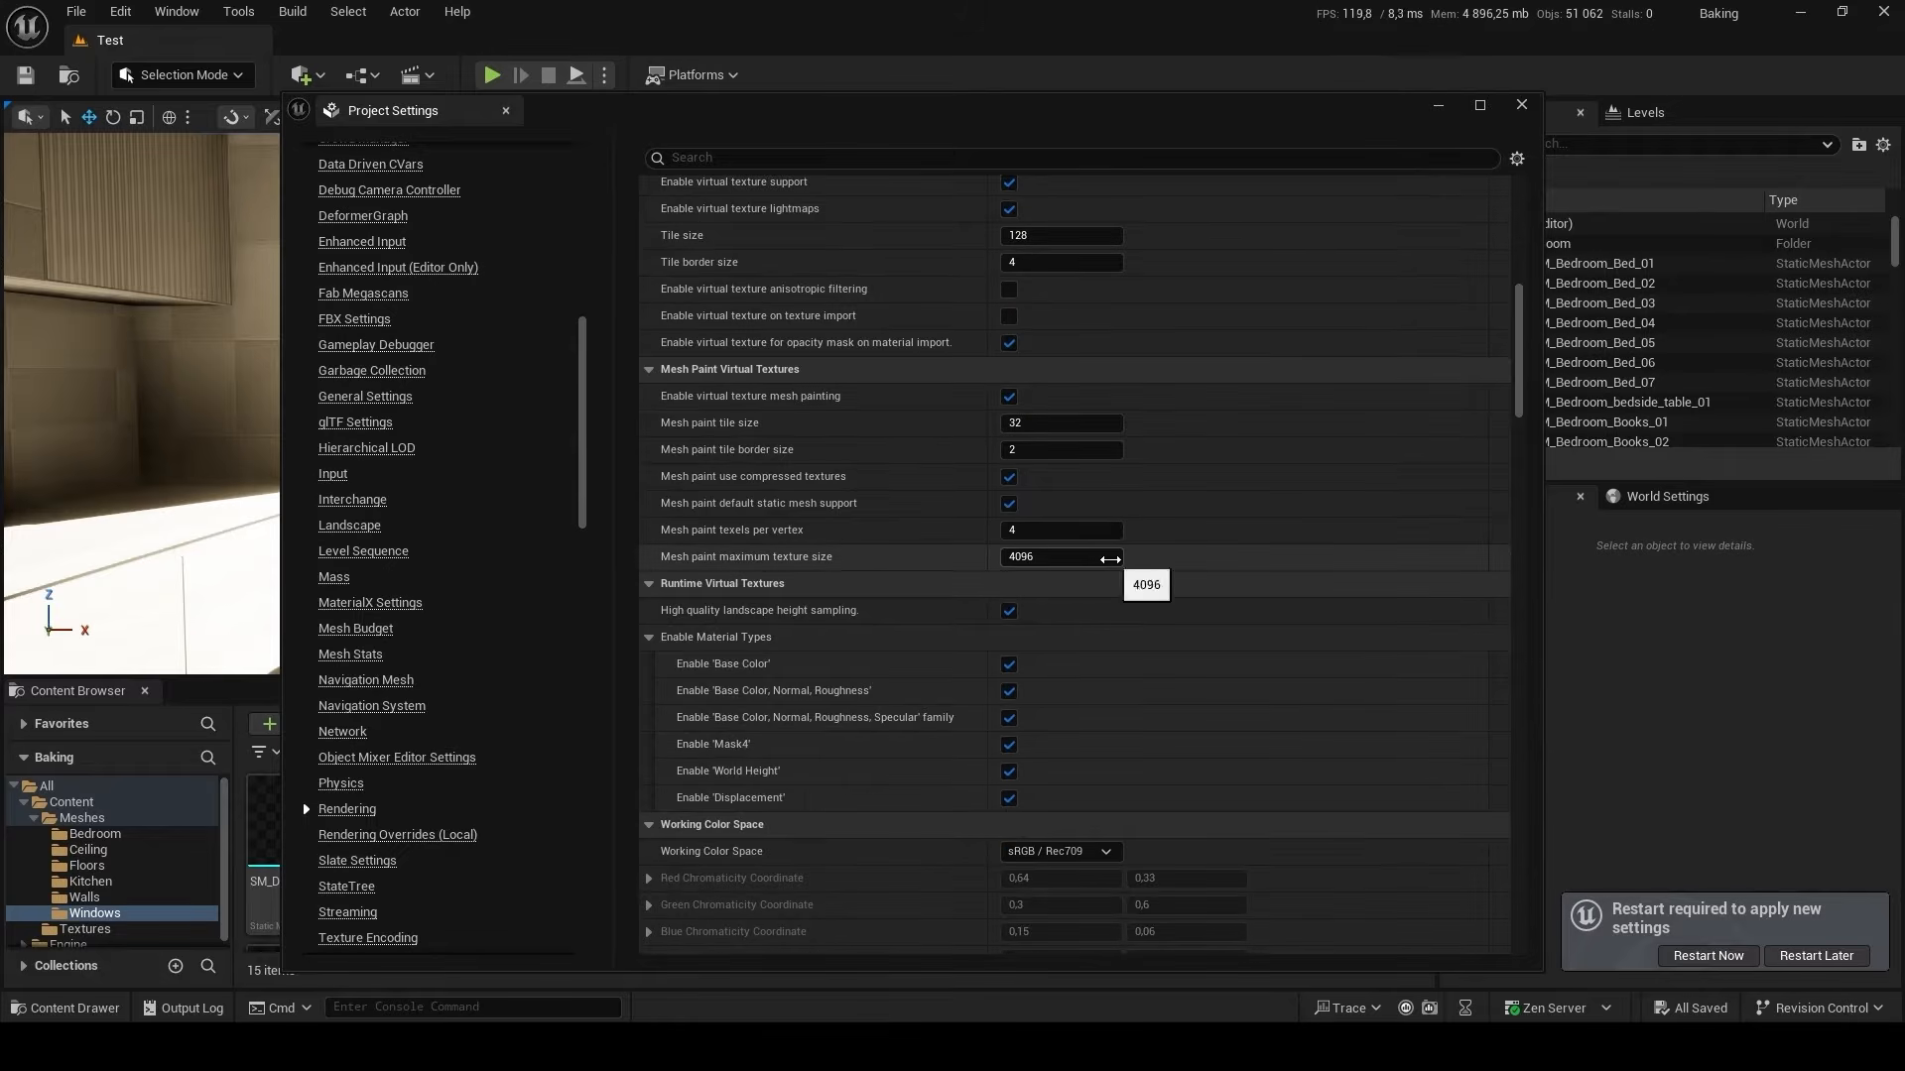
{"action": "scroll", "coordinate": [1109, 558], "scroll_direction": "down", "scroll_amount": 7}
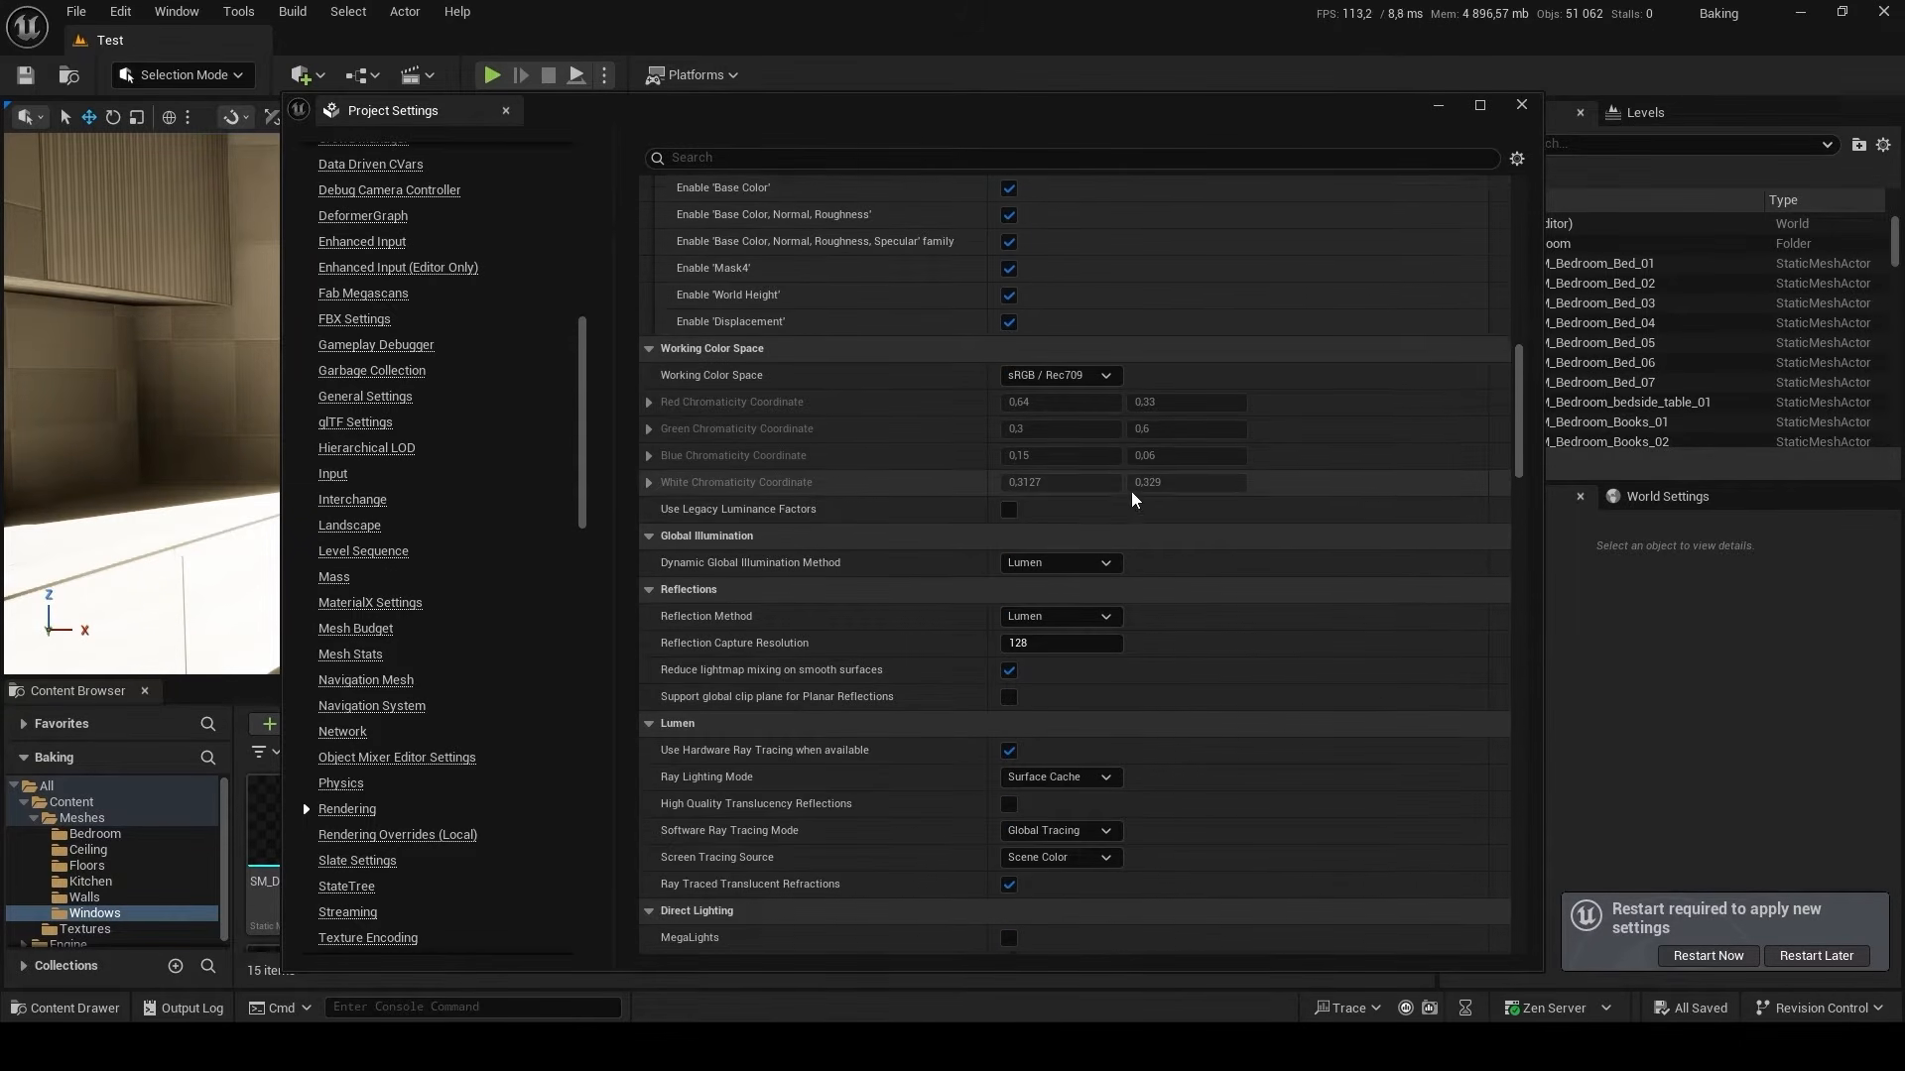
{"action": "scroll", "coordinate": [1136, 499], "scroll_direction": "down", "scroll_amount": 1}
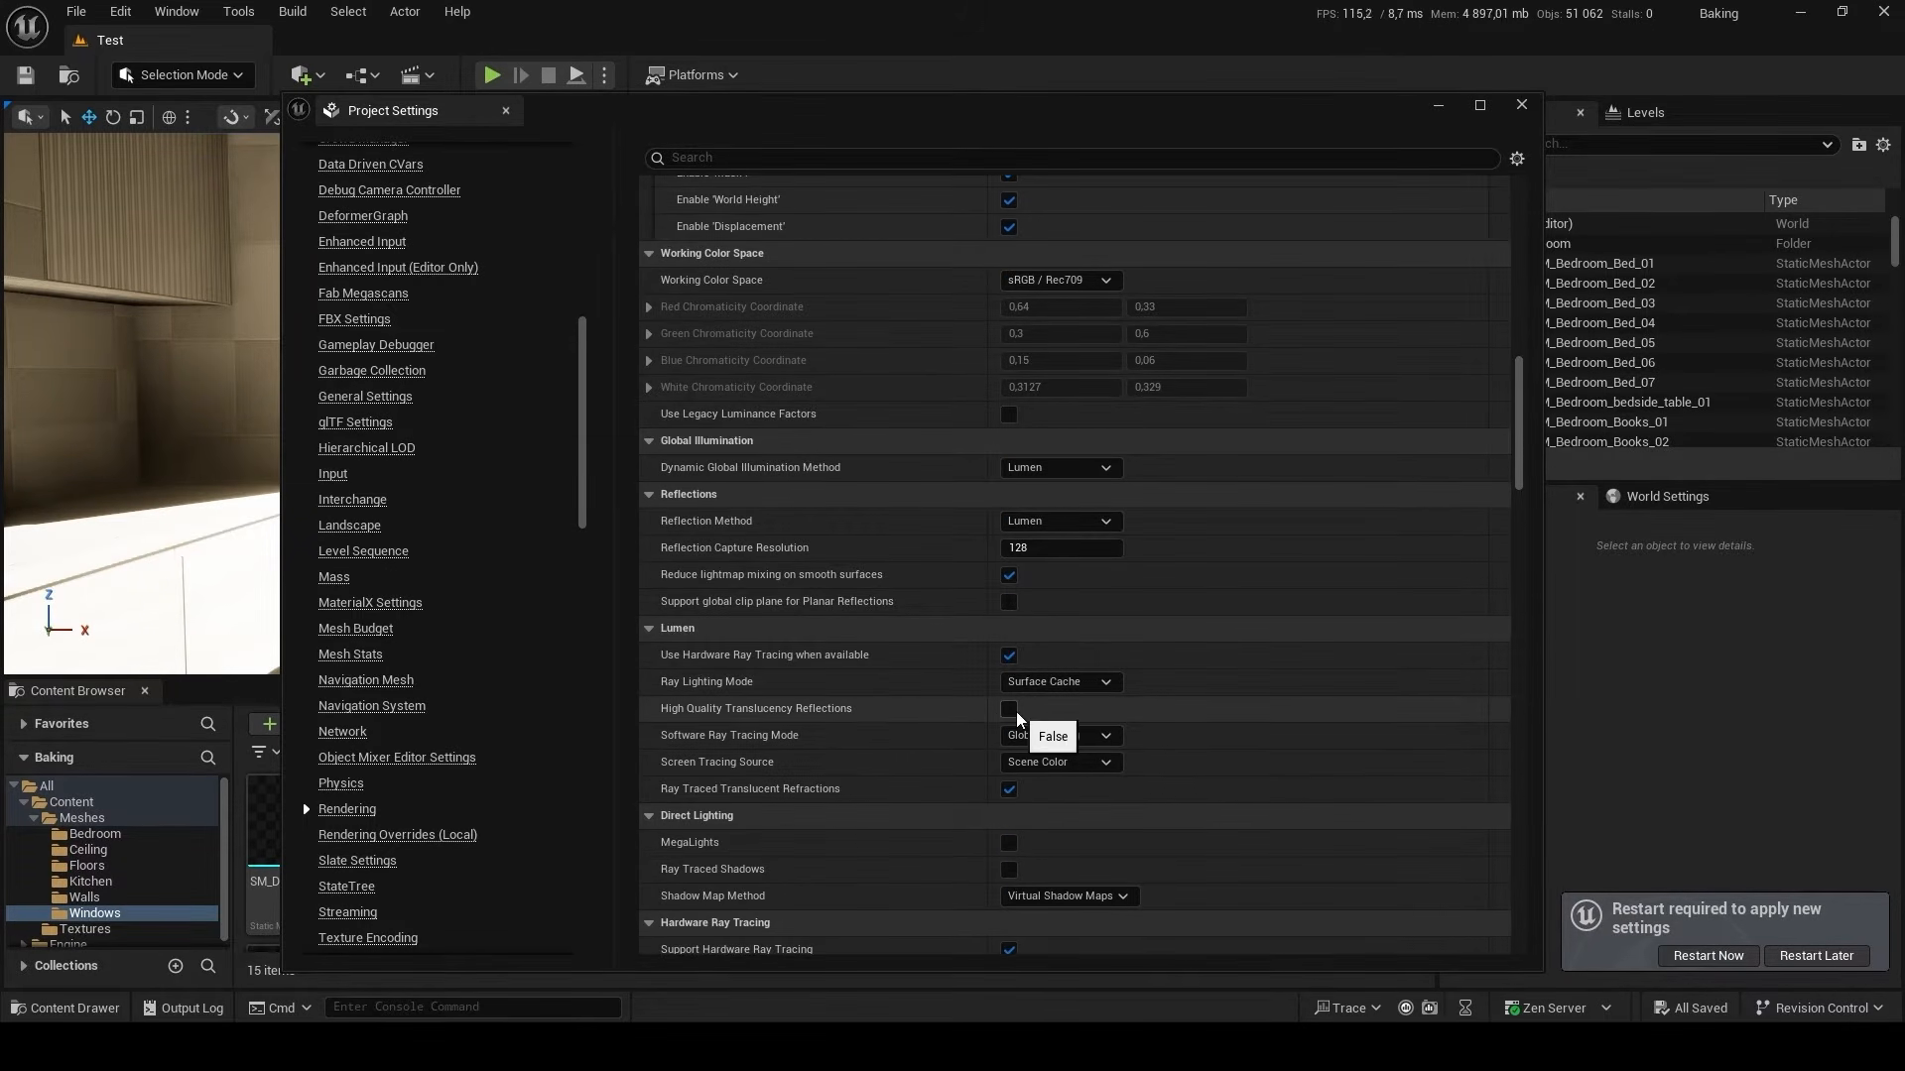
{"action": "left_click", "coordinate": [1056, 681]}
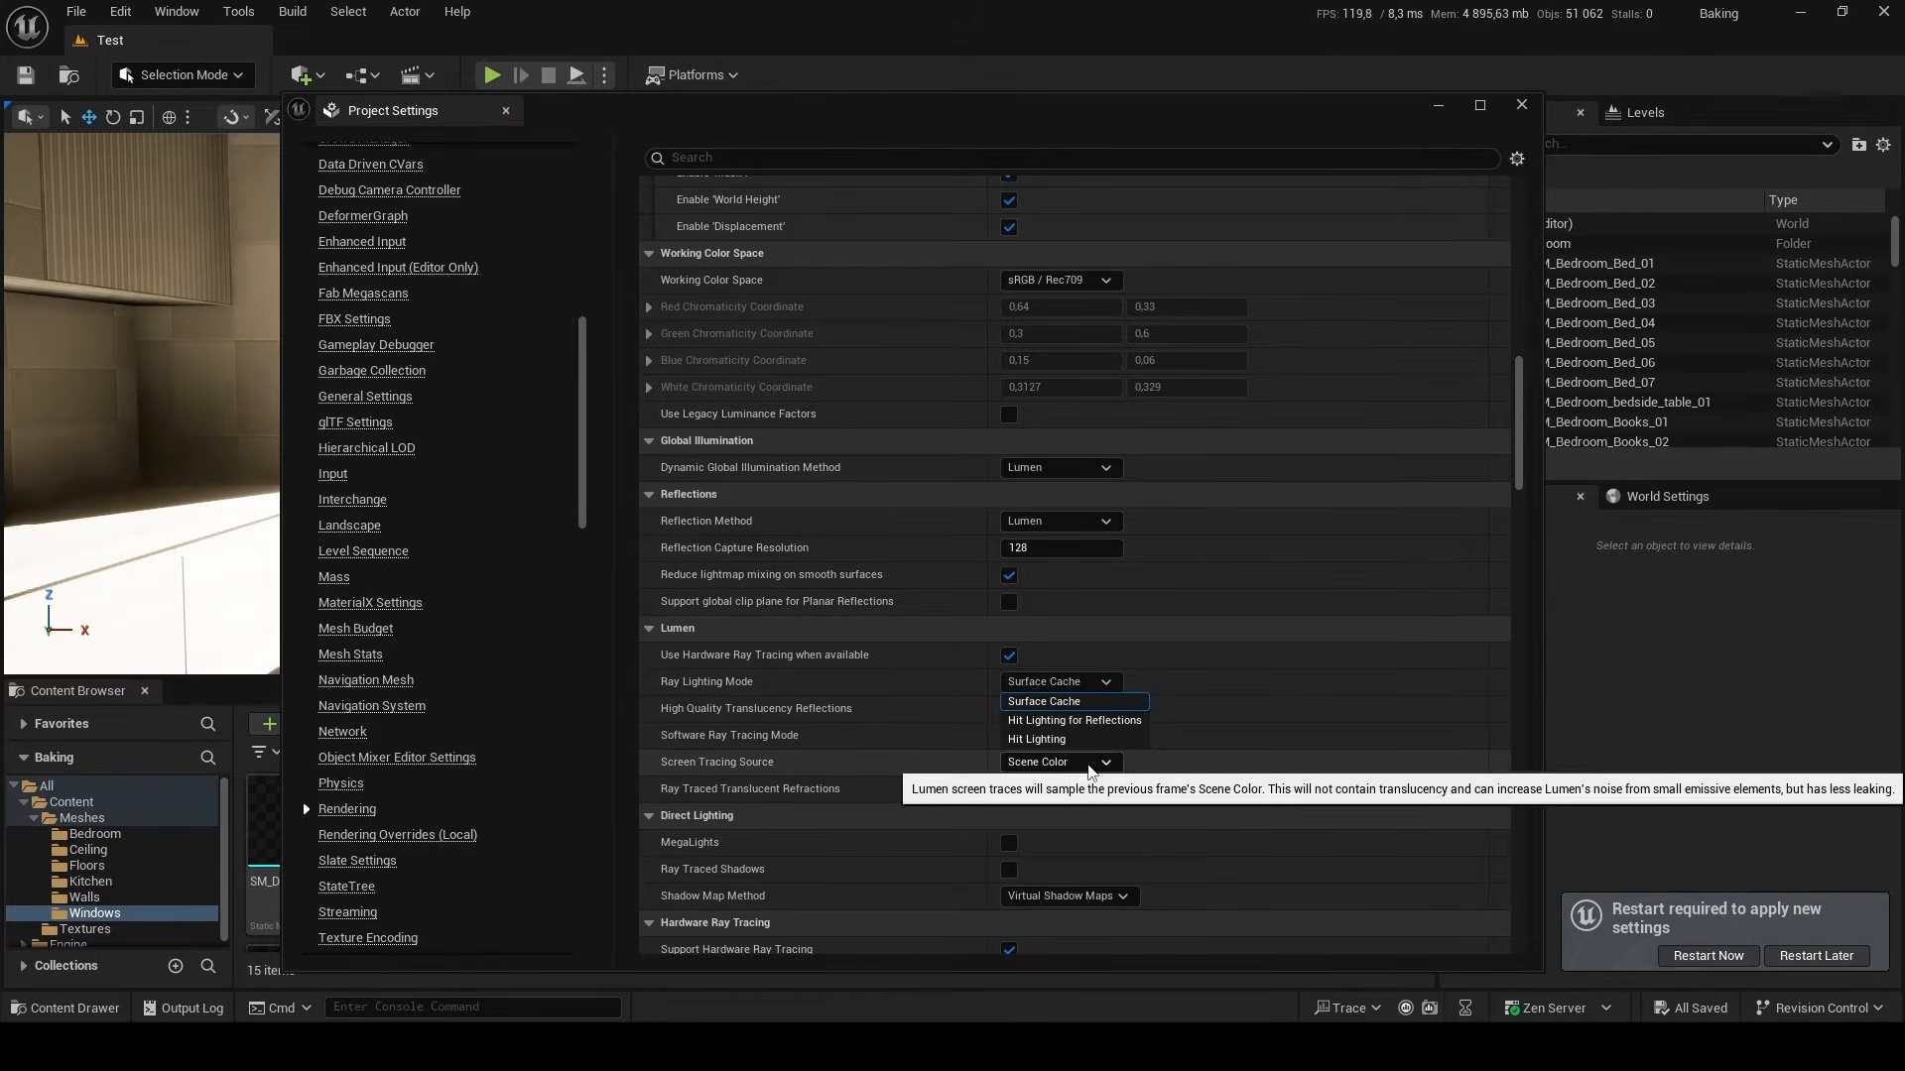
{"action": "left_click", "coordinate": [1057, 740]}
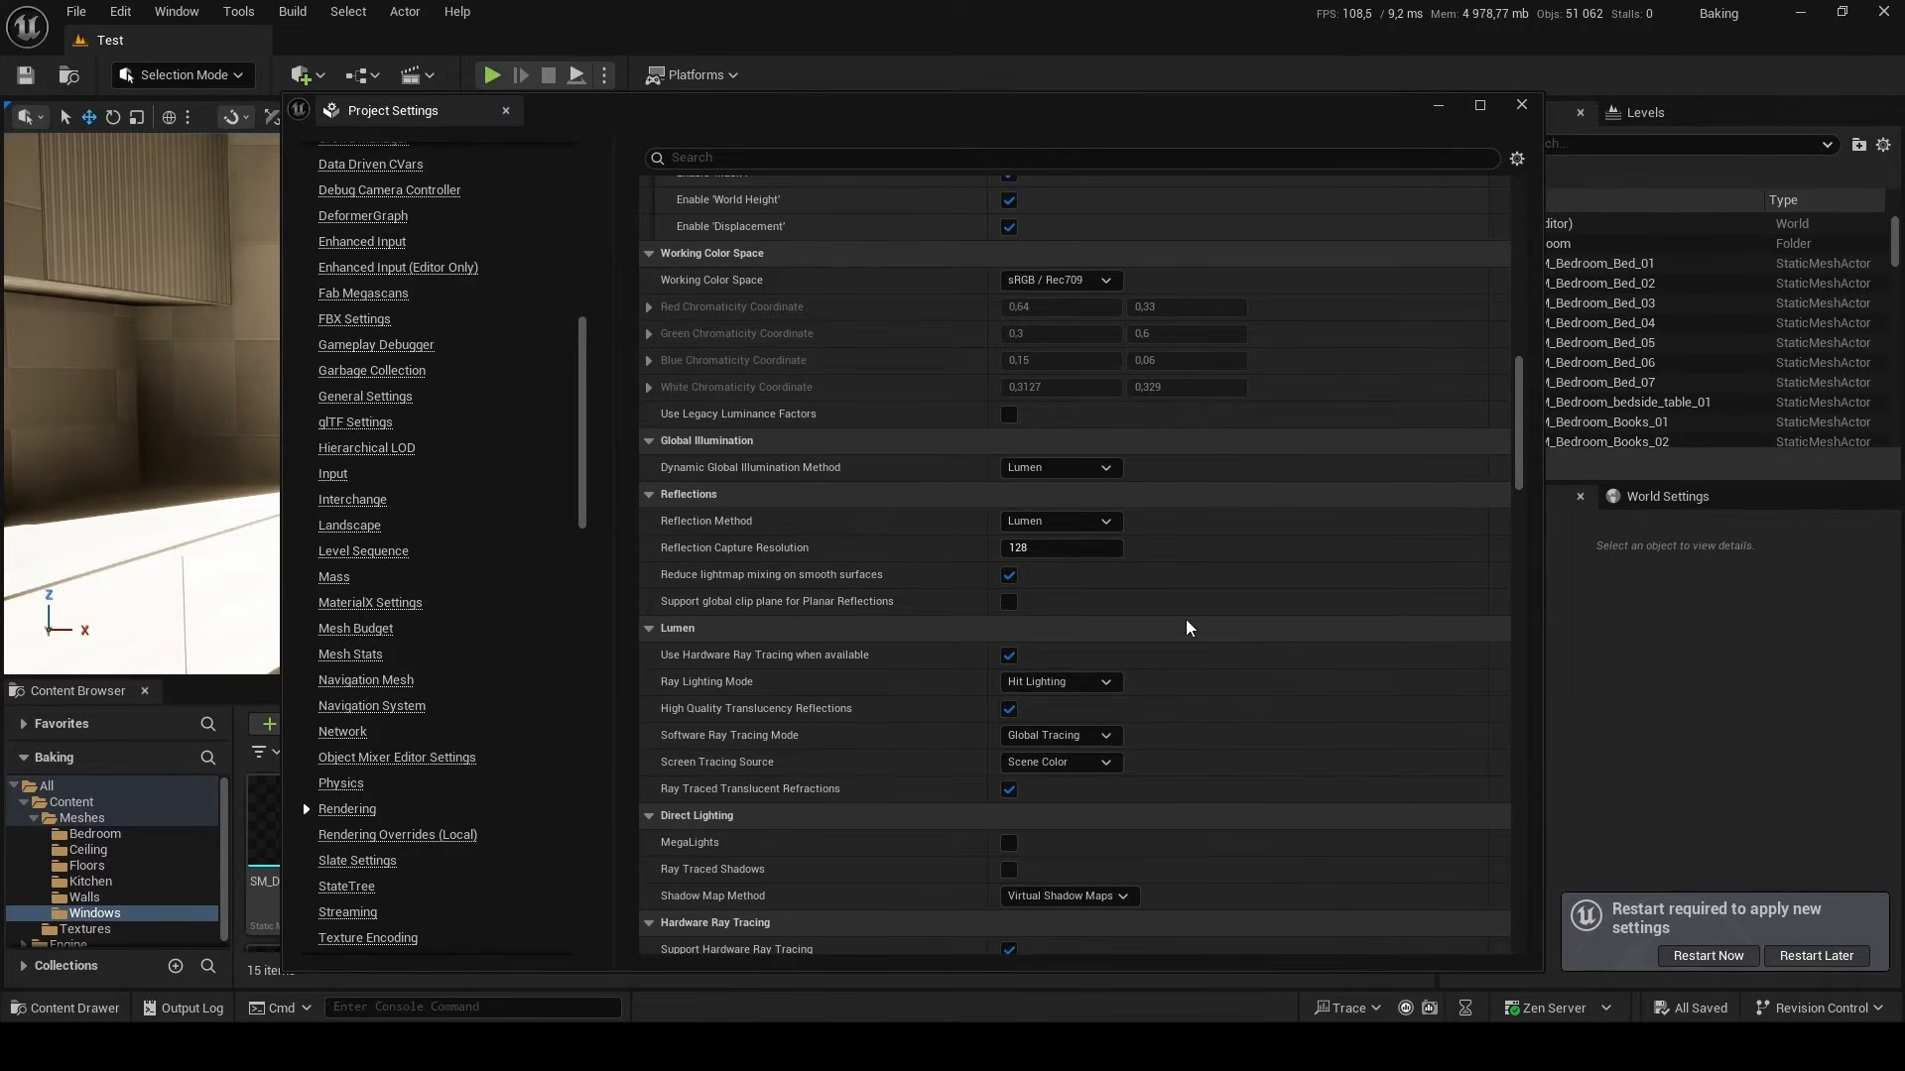
Enable Ray Traced Shadows for direct lighting, restart the editor and close the project settings.
{"action": "scroll", "coordinate": [1198, 622], "scroll_direction": "down", "scroll_amount": 1}
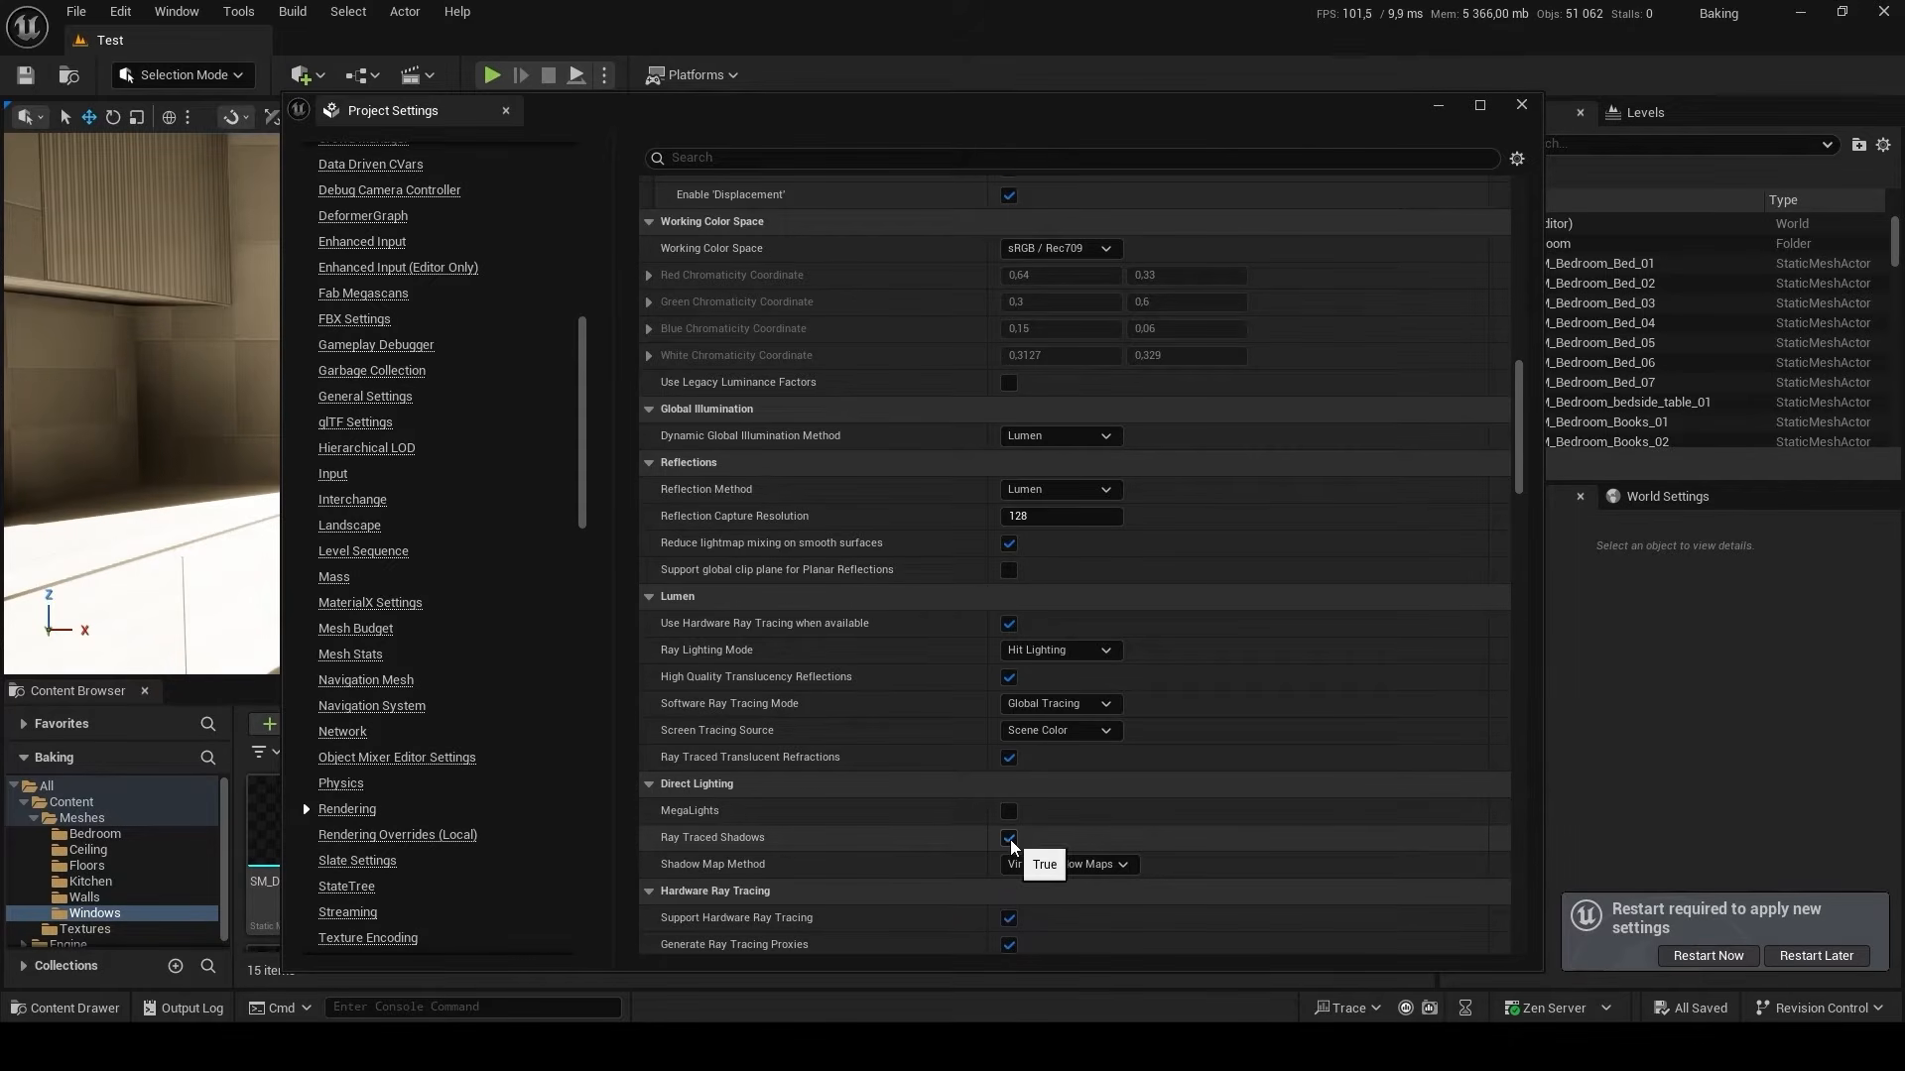
{"action": "left_click", "coordinate": [1707, 955]}
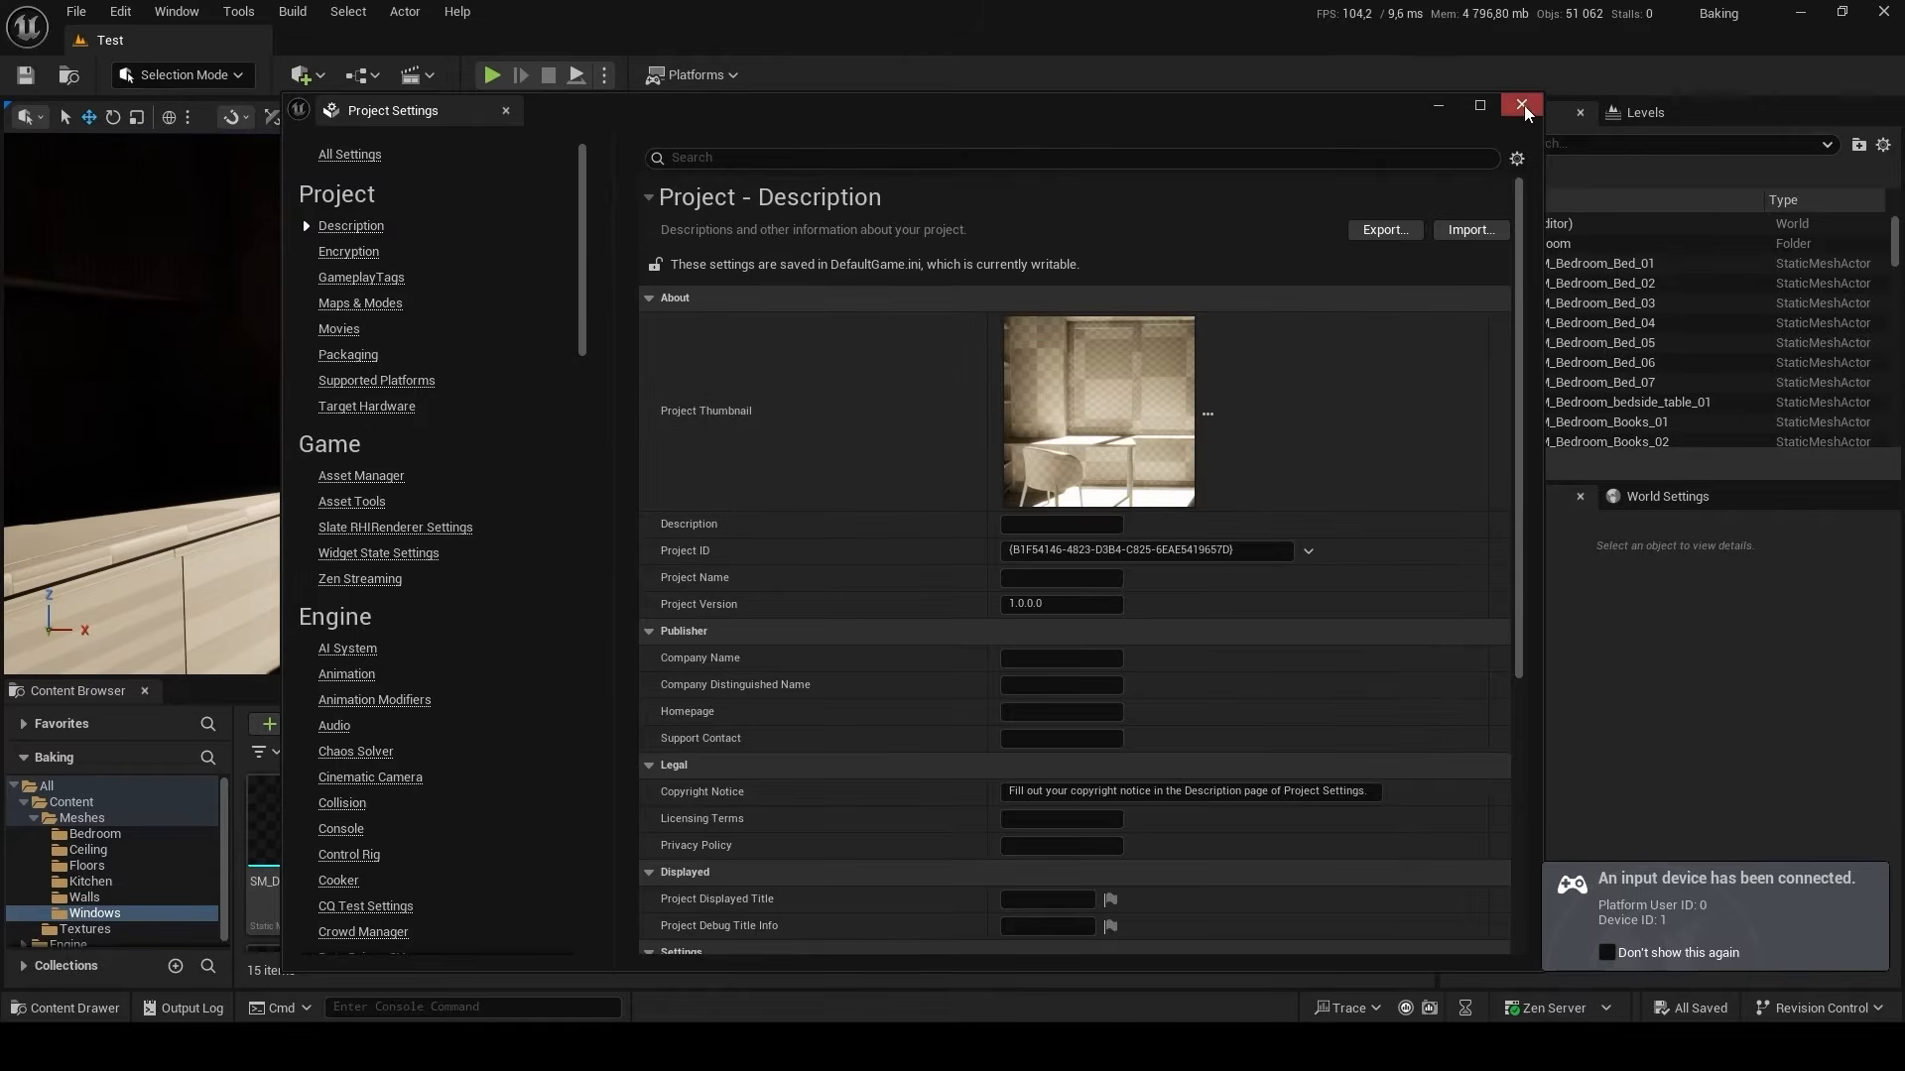
{"action": "left_click", "coordinate": [1527, 97]}
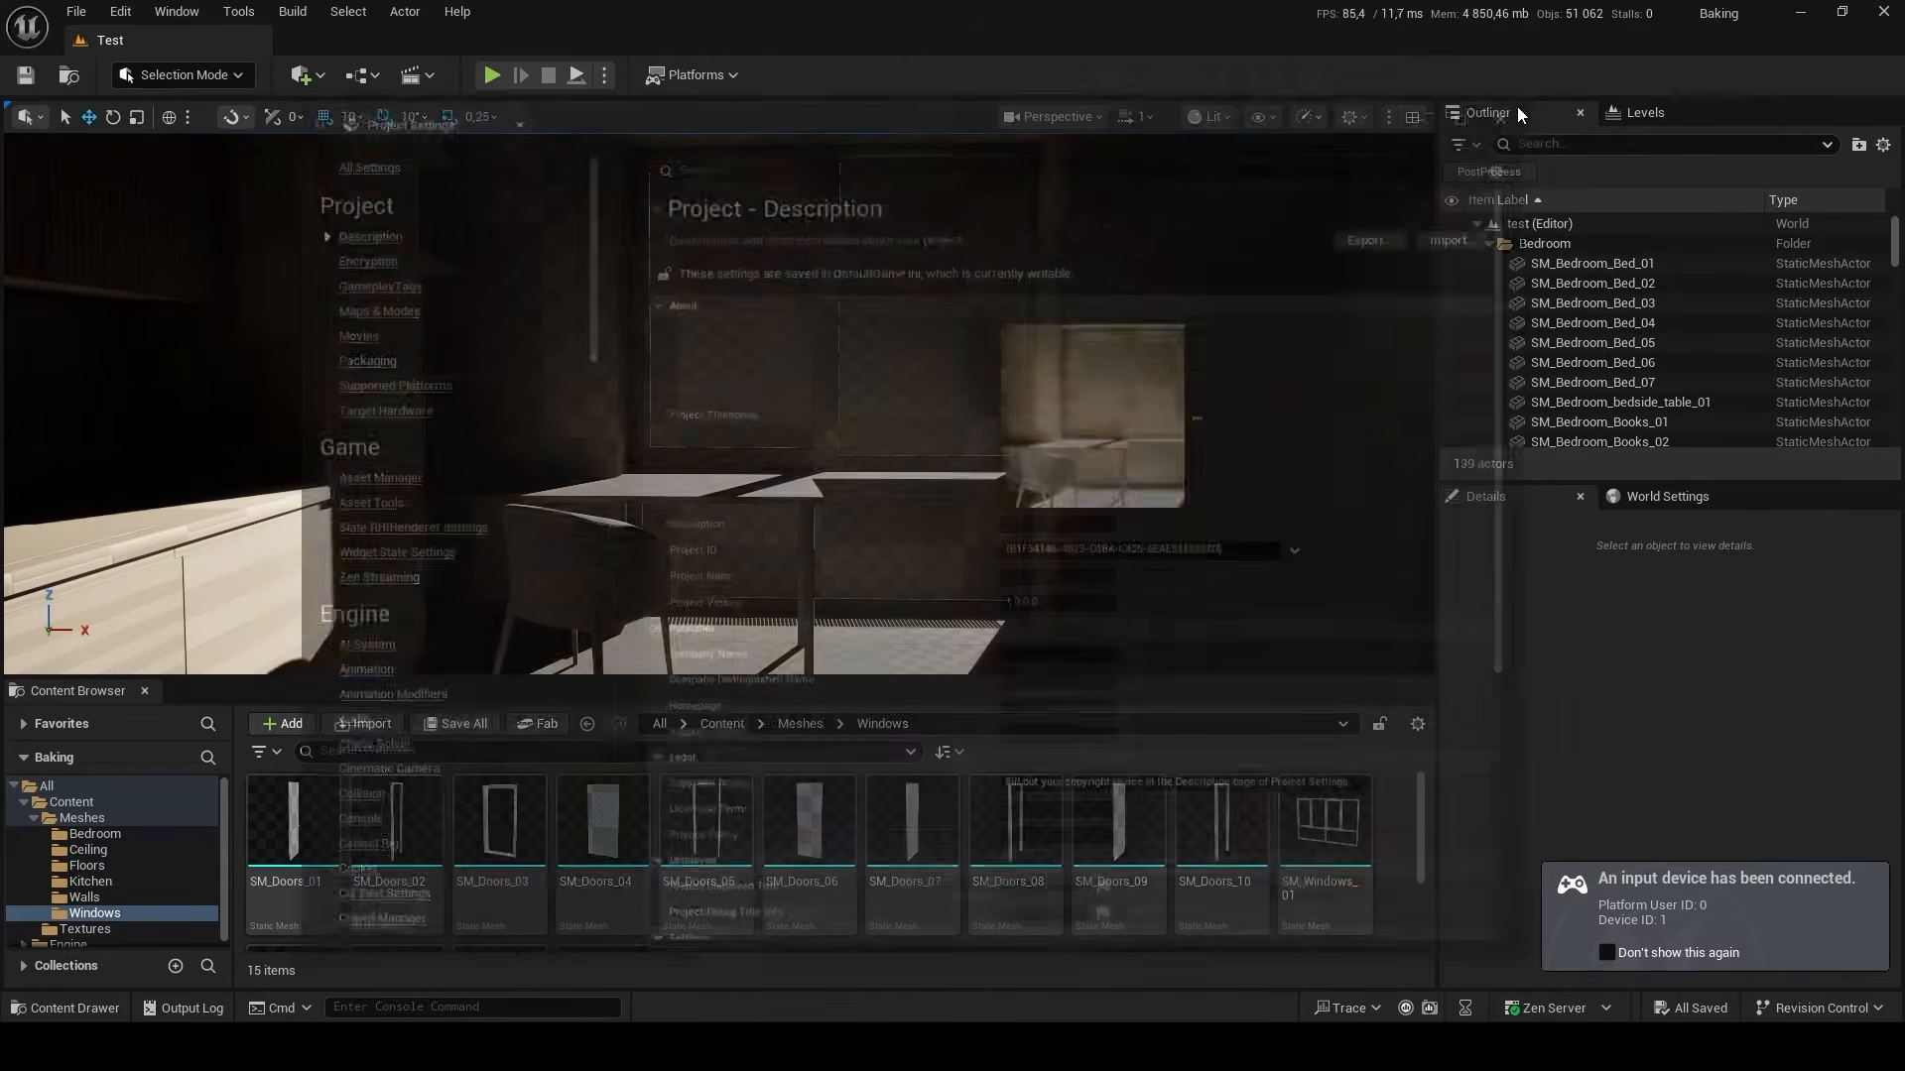
Start a trial lighting build in GPU Lightmass, cancel it and close the GPU Lightmass window.
{"action": "right_click_drag", "start_coordinate": [804, 554], "coordinate": [754, 476]}
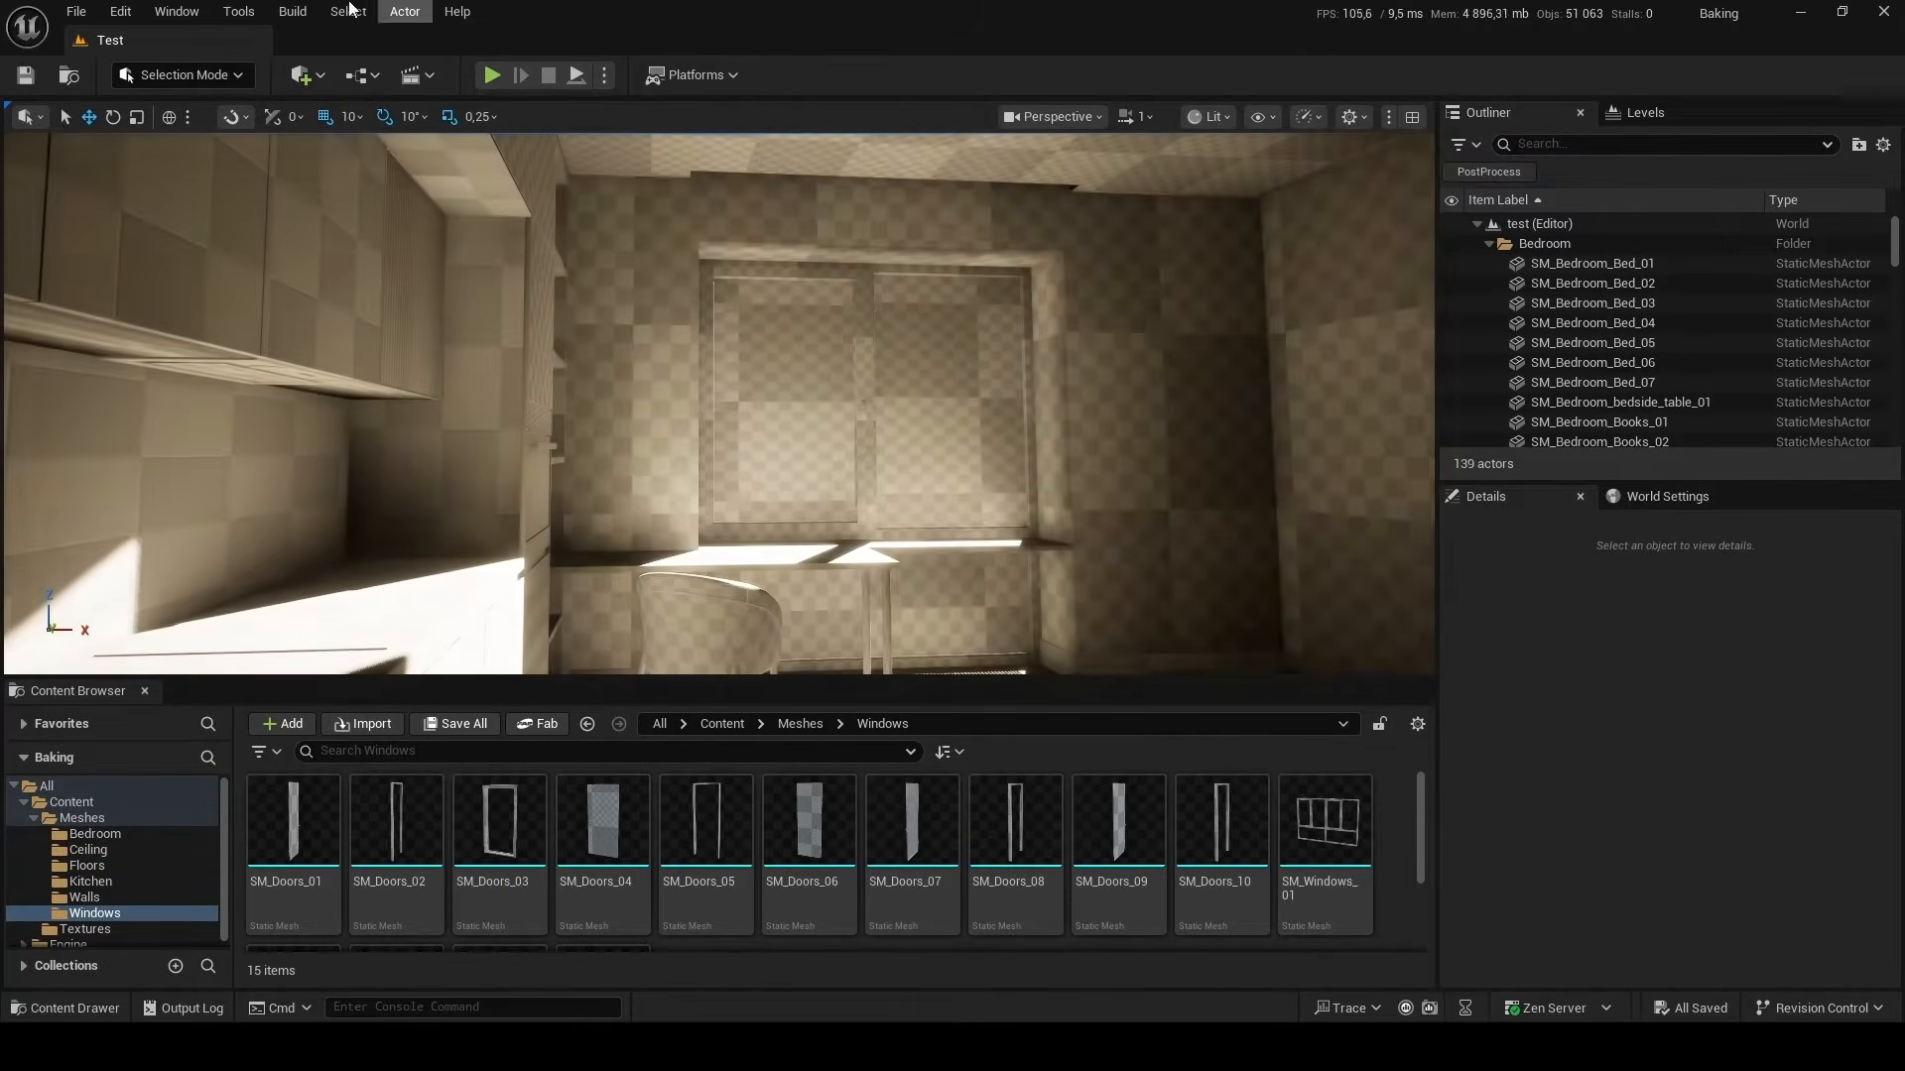
{"action": "left_click", "coordinate": [295, 12]}
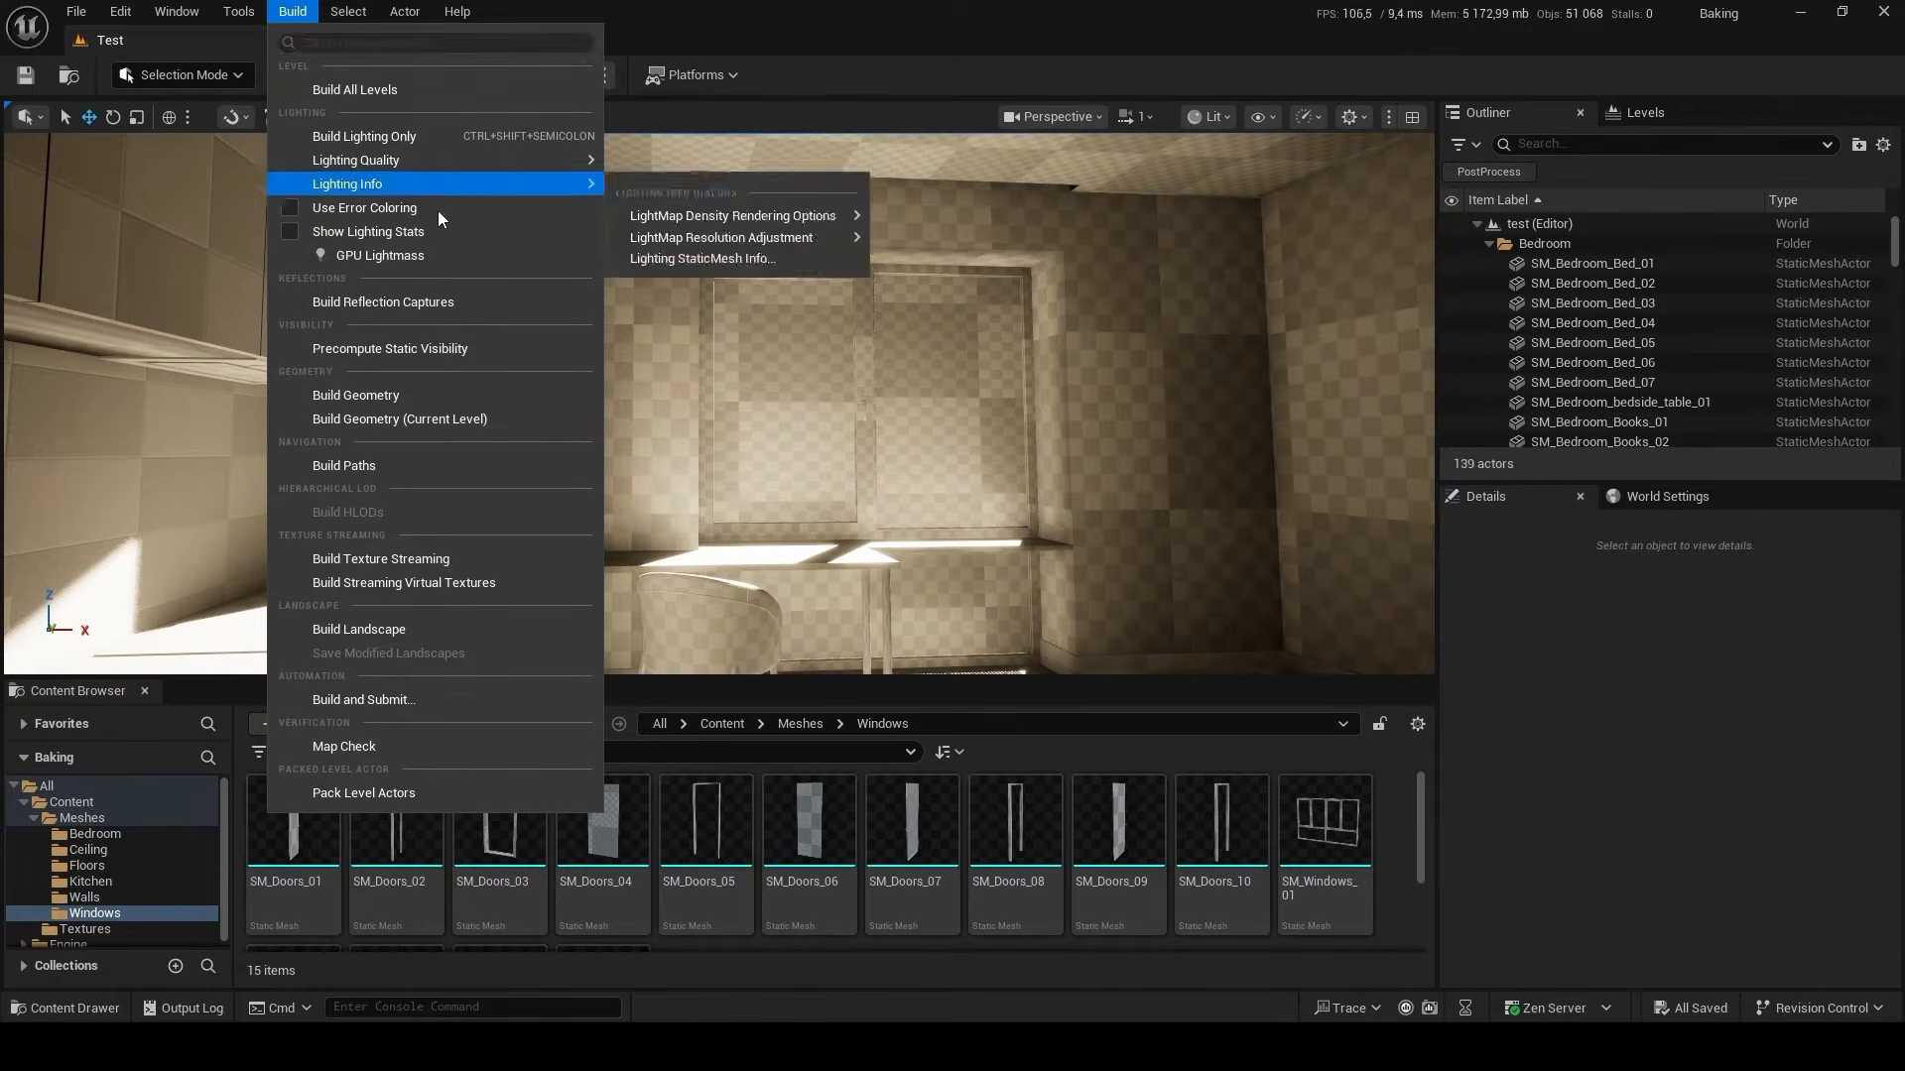
{"action": "left_click", "coordinate": [438, 253]}
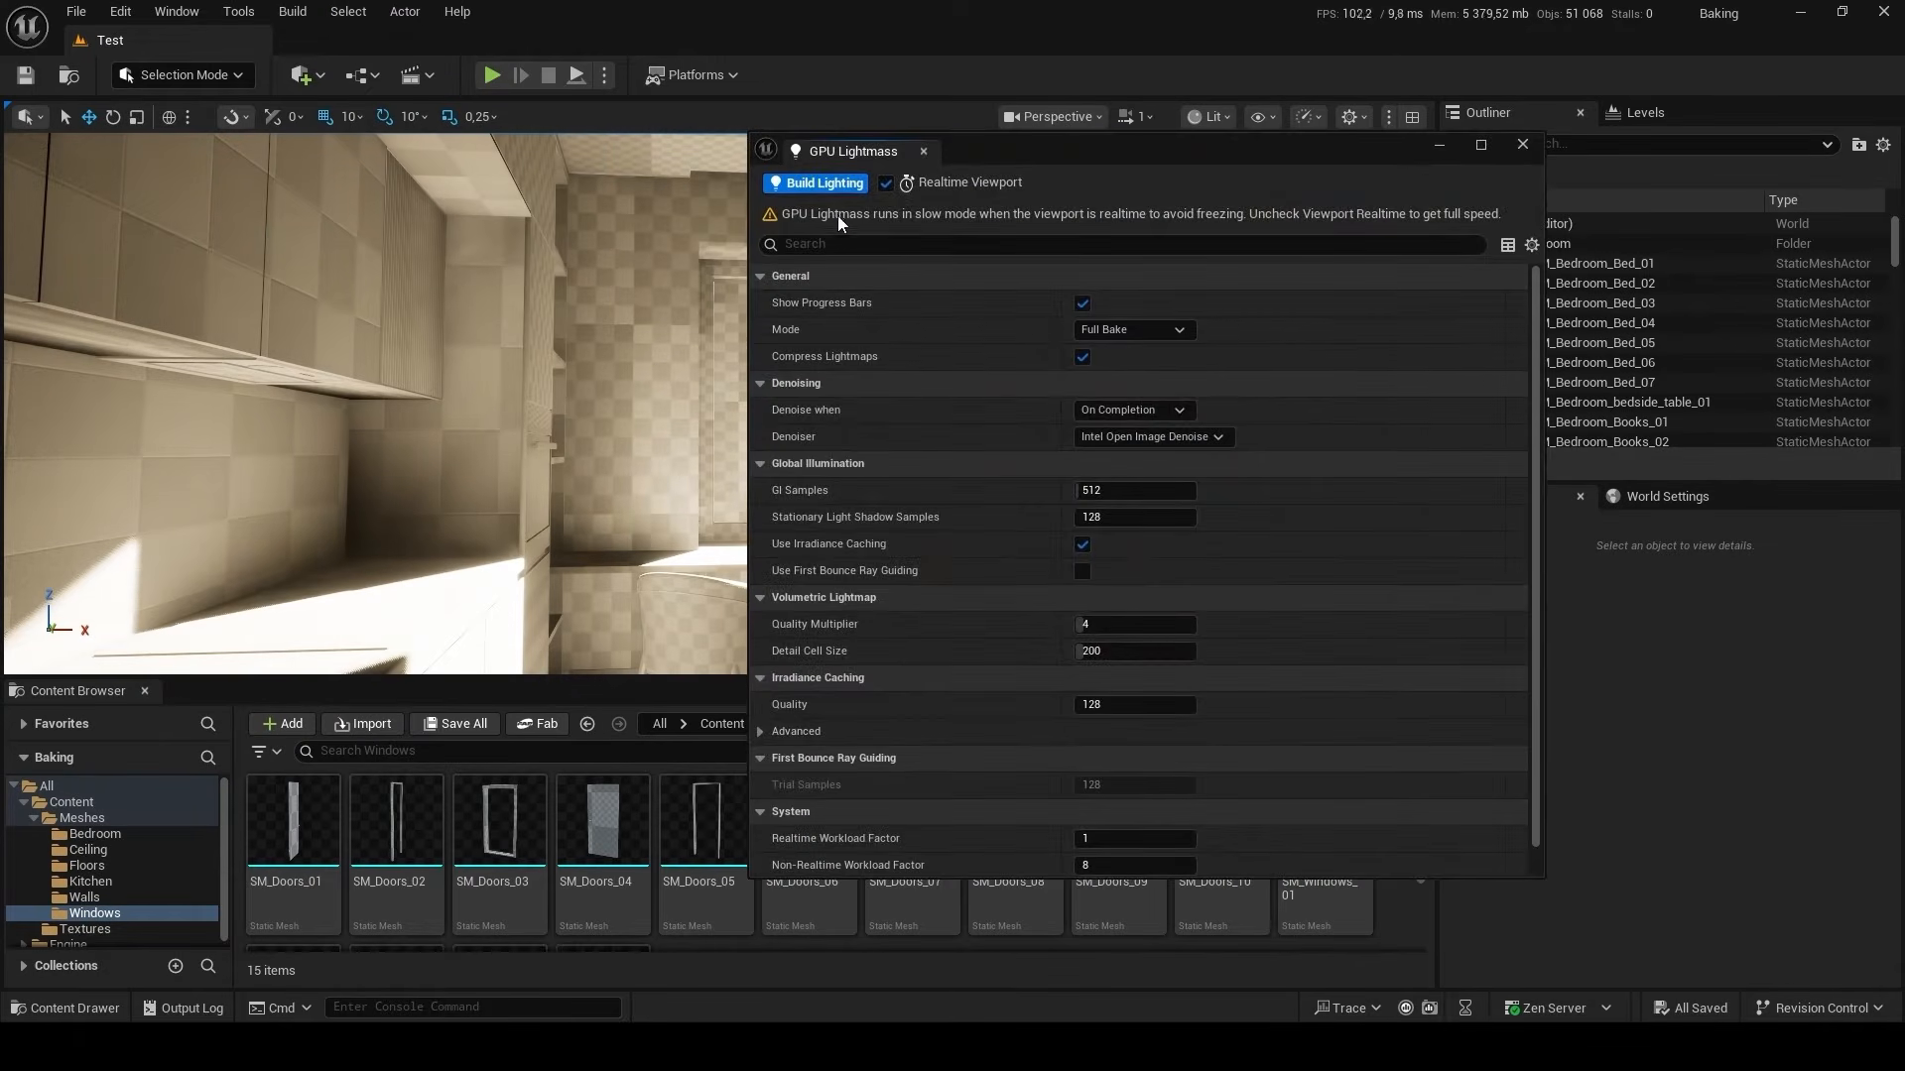
{"action": "left_click", "coordinate": [827, 184]}
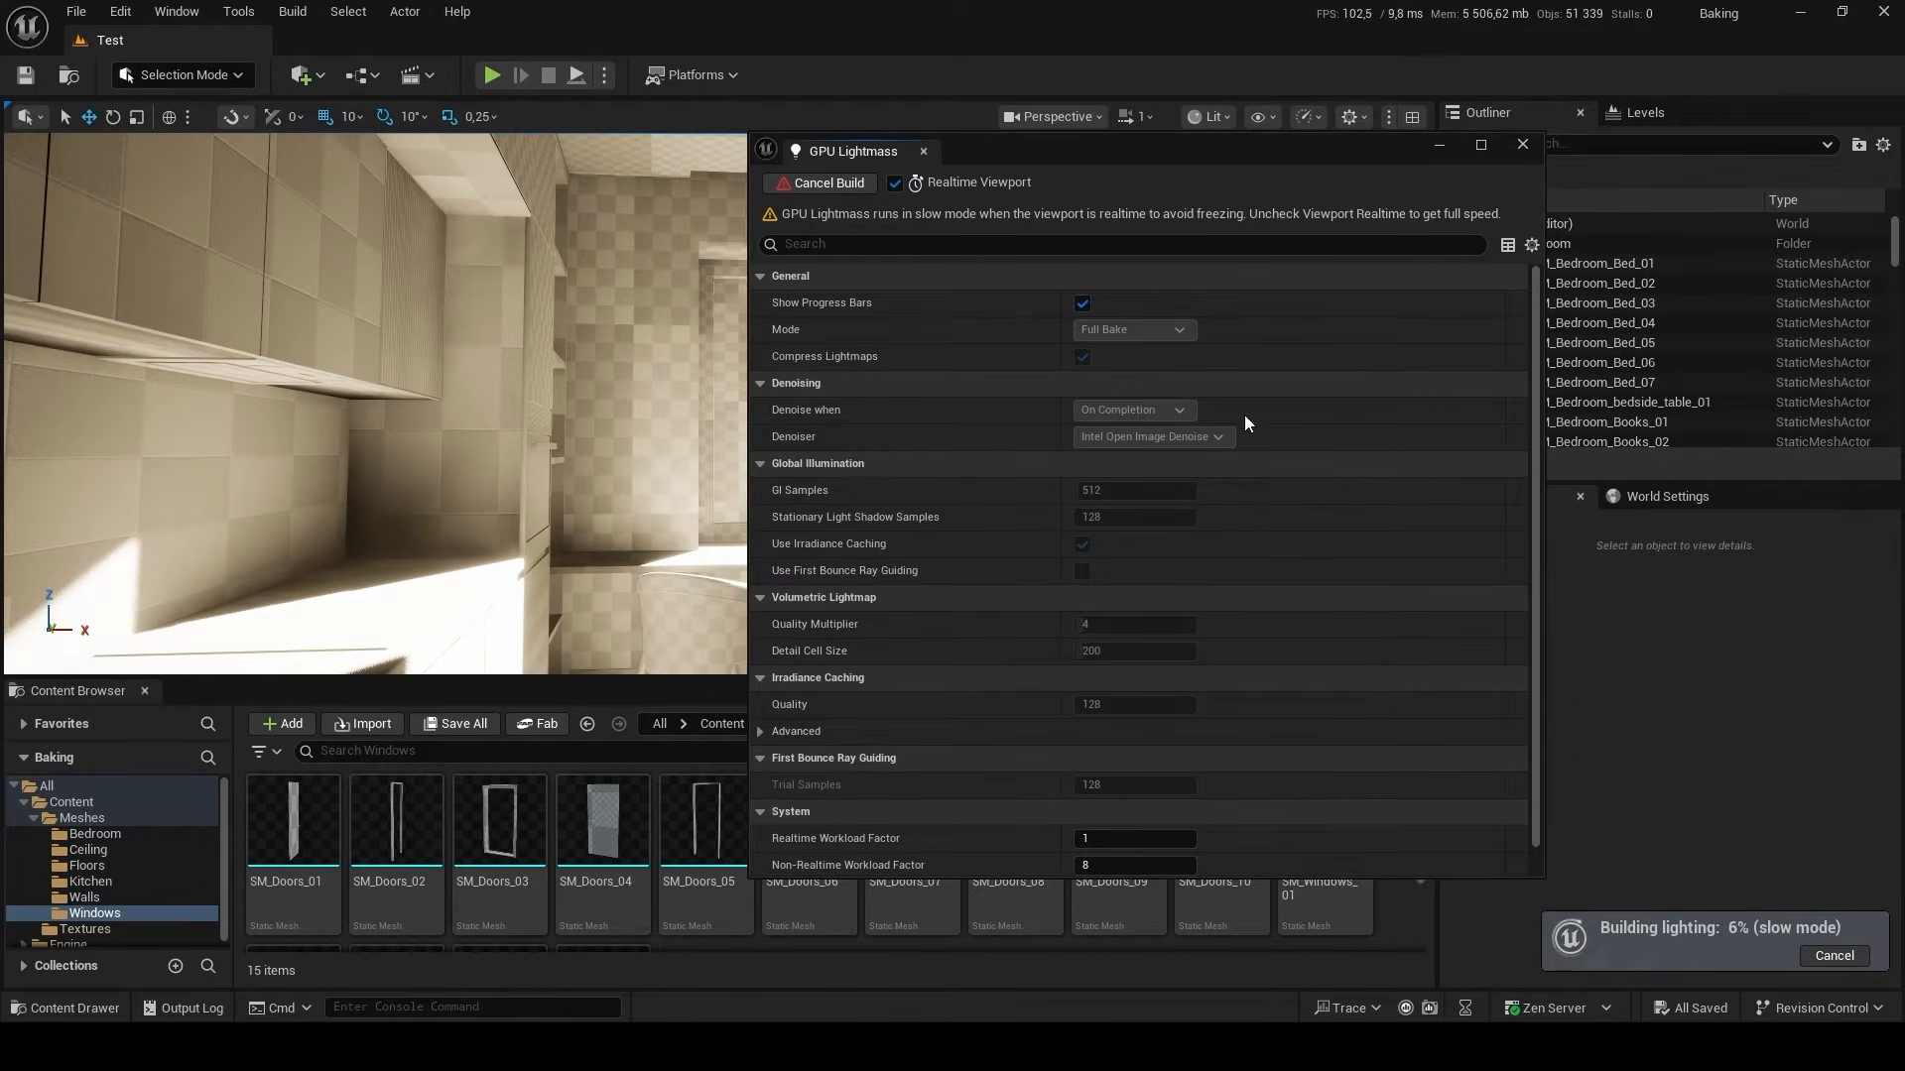
{"action": "left_click_drag", "start_coordinate": [1296, 153], "coordinate": [1194, 174]}
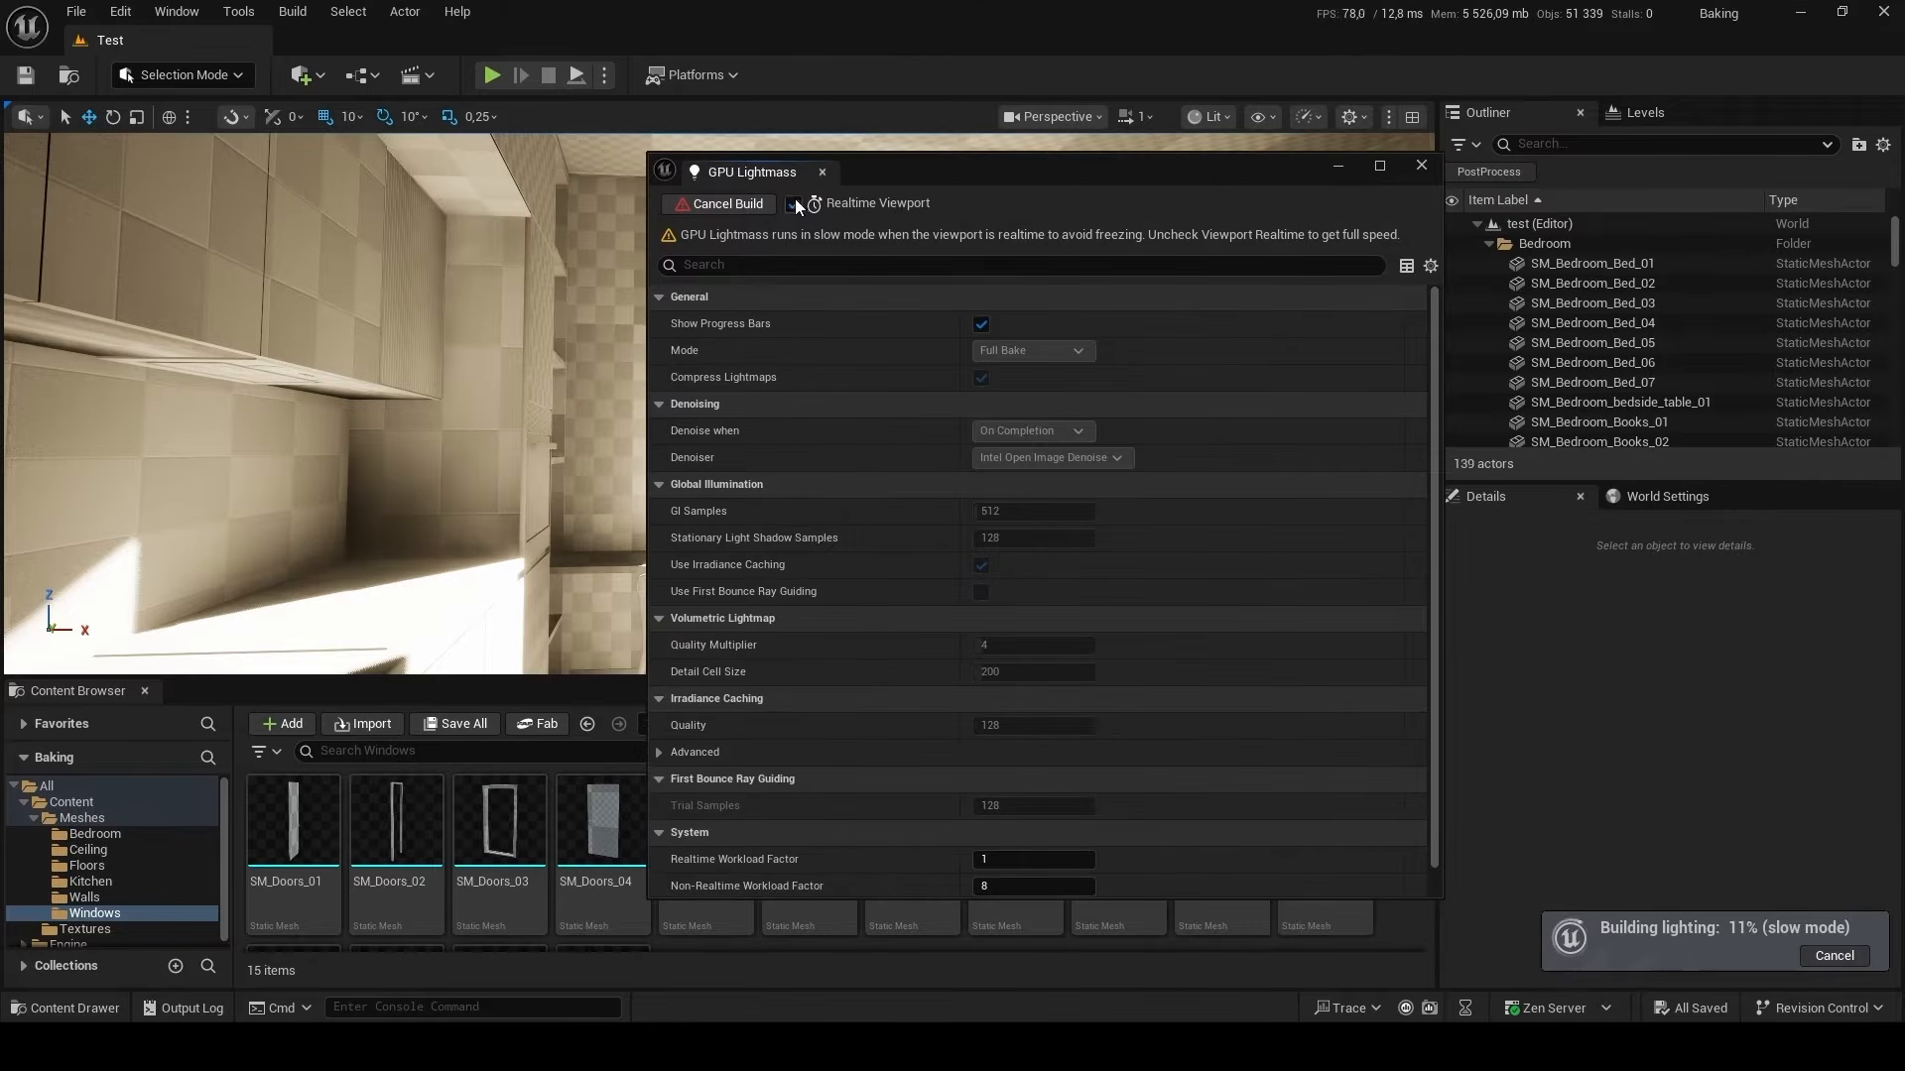
{"action": "left_click", "coordinate": [735, 204]}
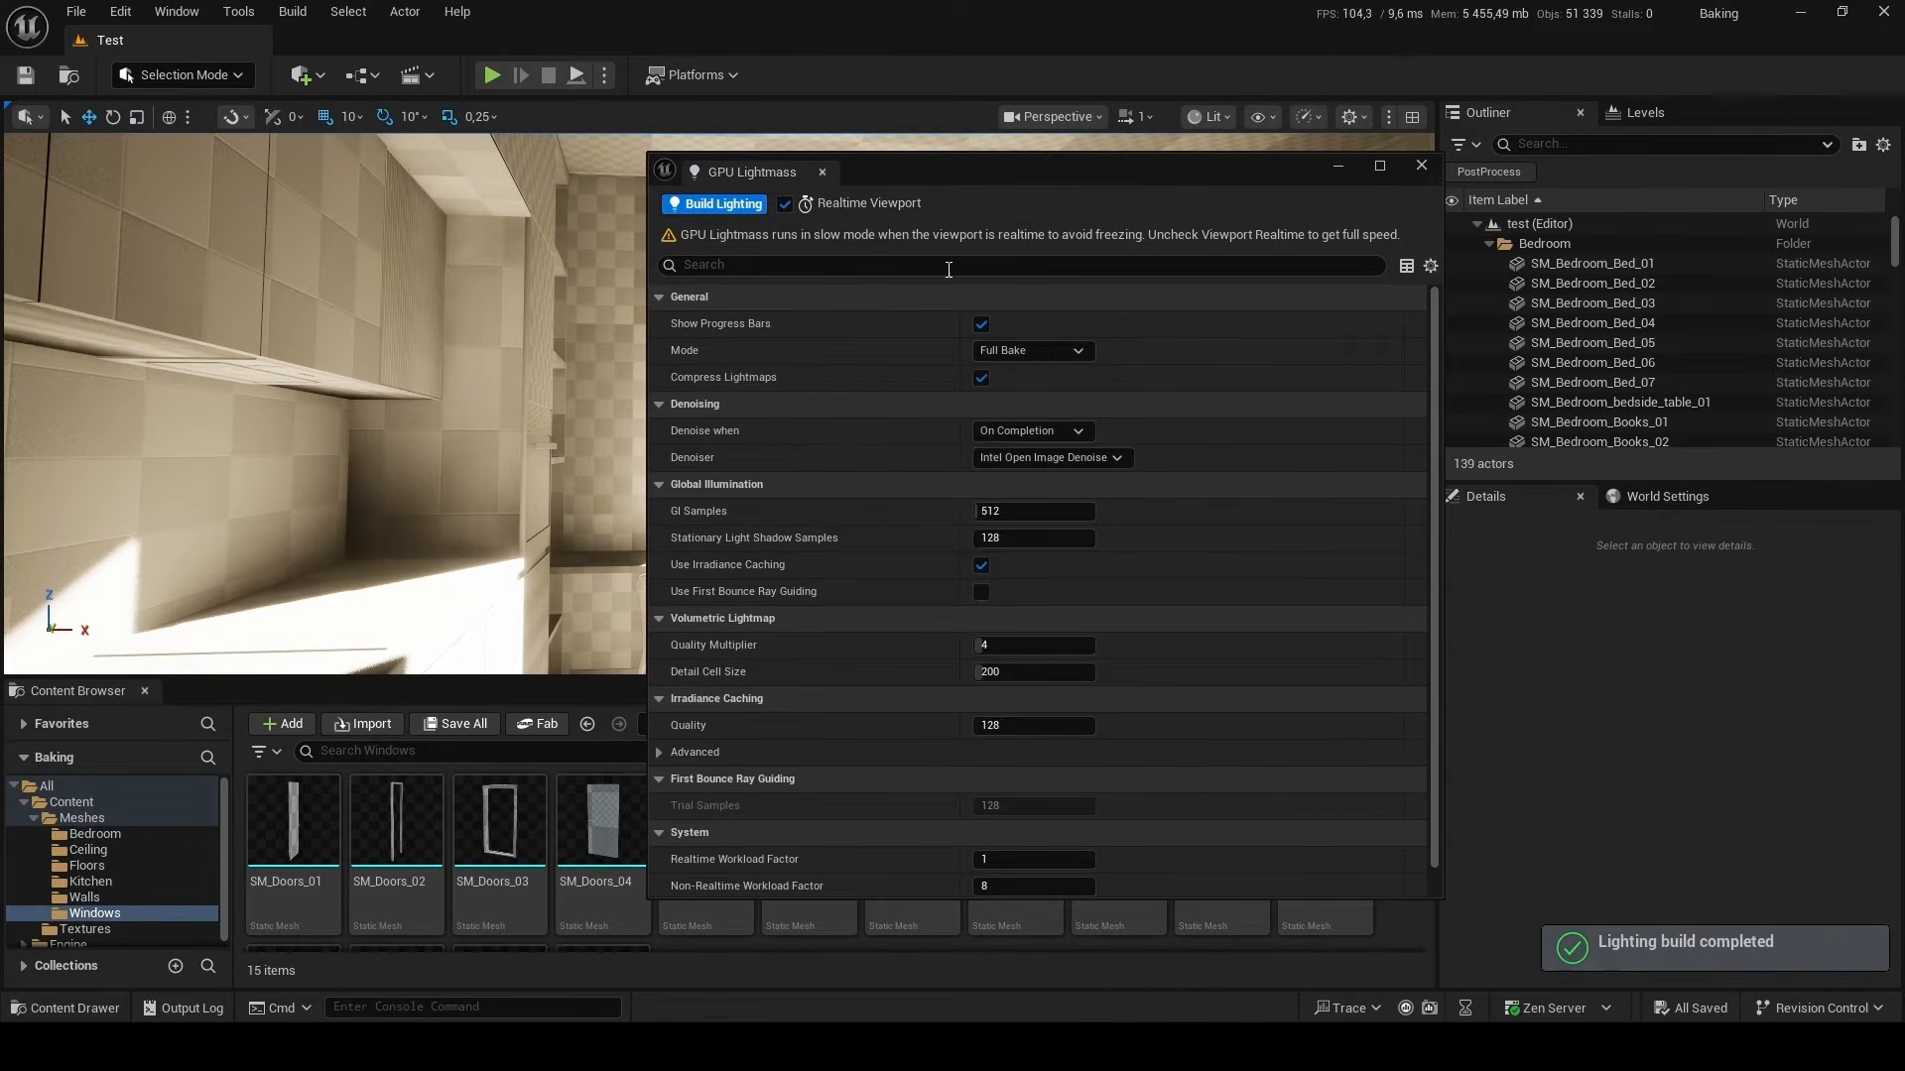
{"action": "left_click", "coordinate": [1420, 168]}
Collapse the Bedroom, Ceiling, Floors, Kitchen, Walls and Windows folders in the Outliner.
{"action": "left_click", "coordinate": [1488, 243]}
{"action": "left_click", "coordinate": [1488, 263]}
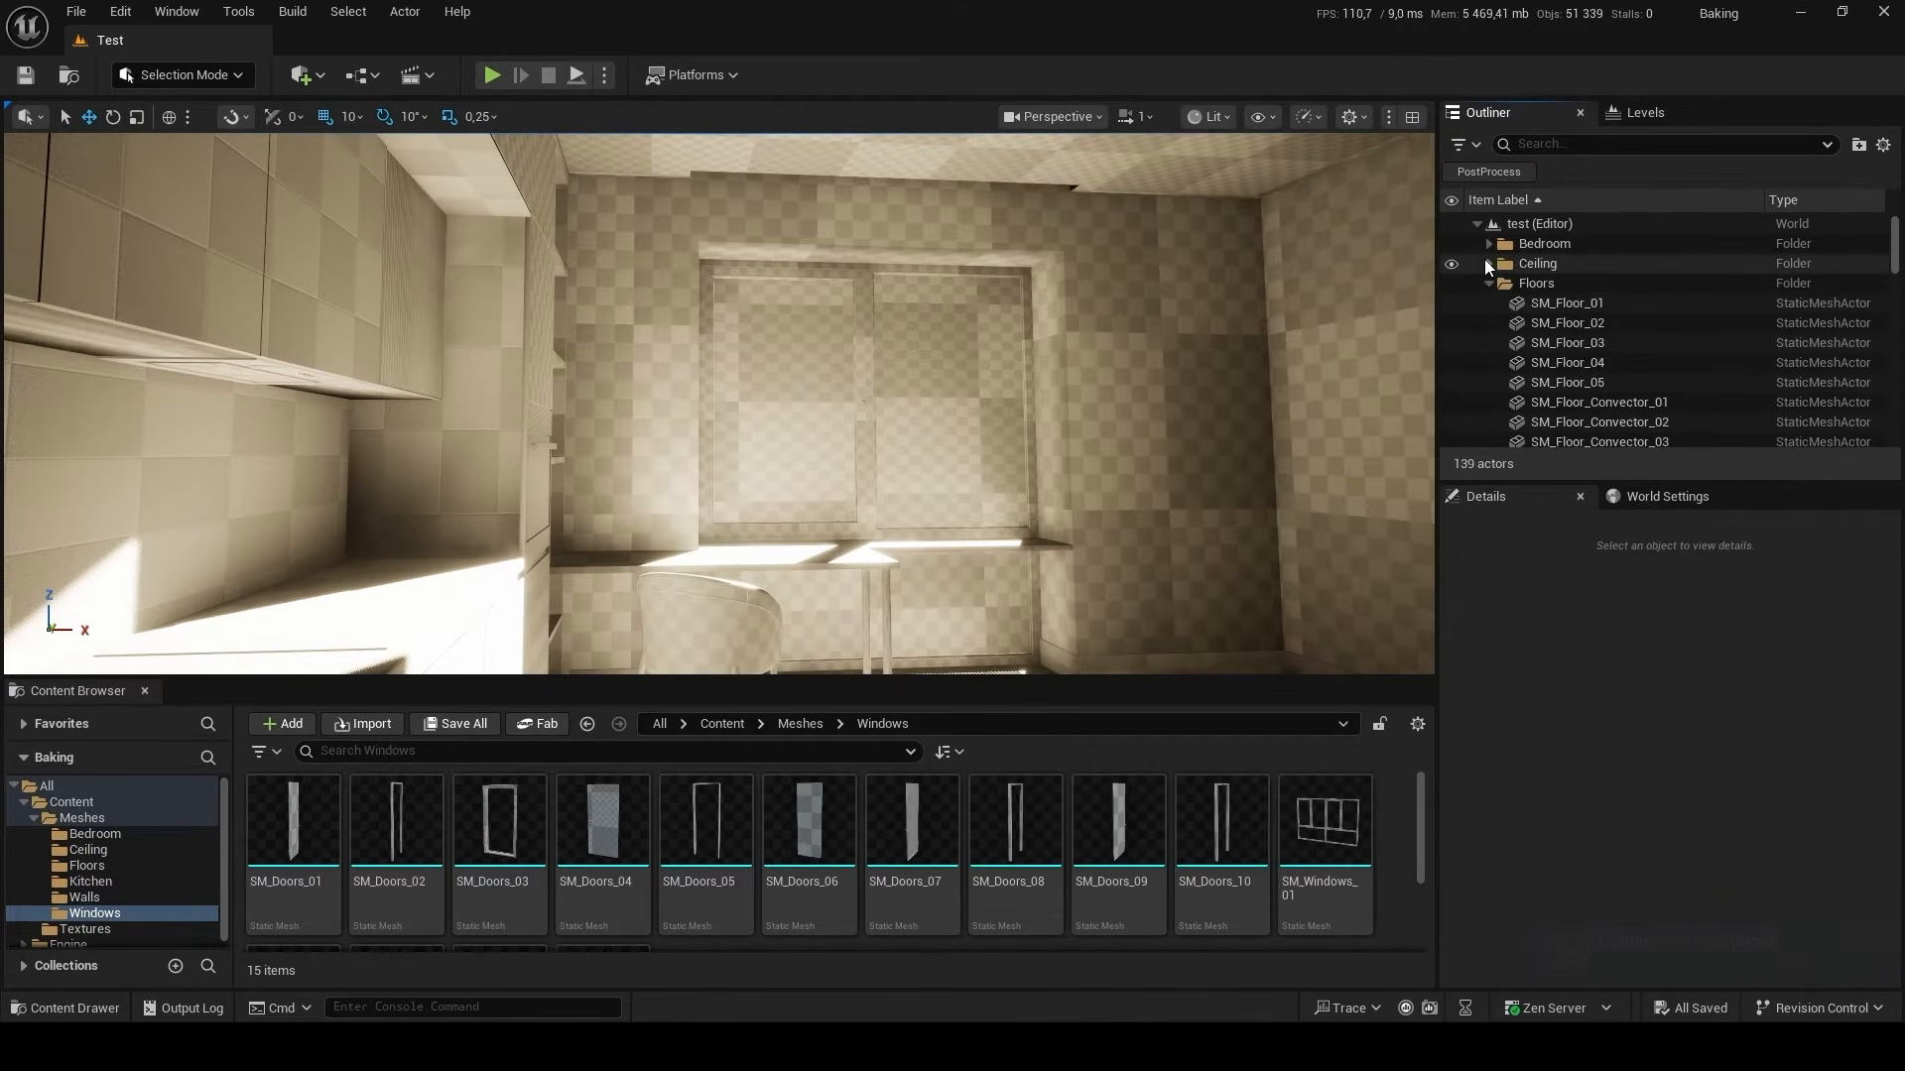
{"action": "left_click", "coordinate": [1486, 301]}
{"action": "left_click", "coordinate": [1488, 283]}
{"action": "left_click", "coordinate": [1488, 303]}
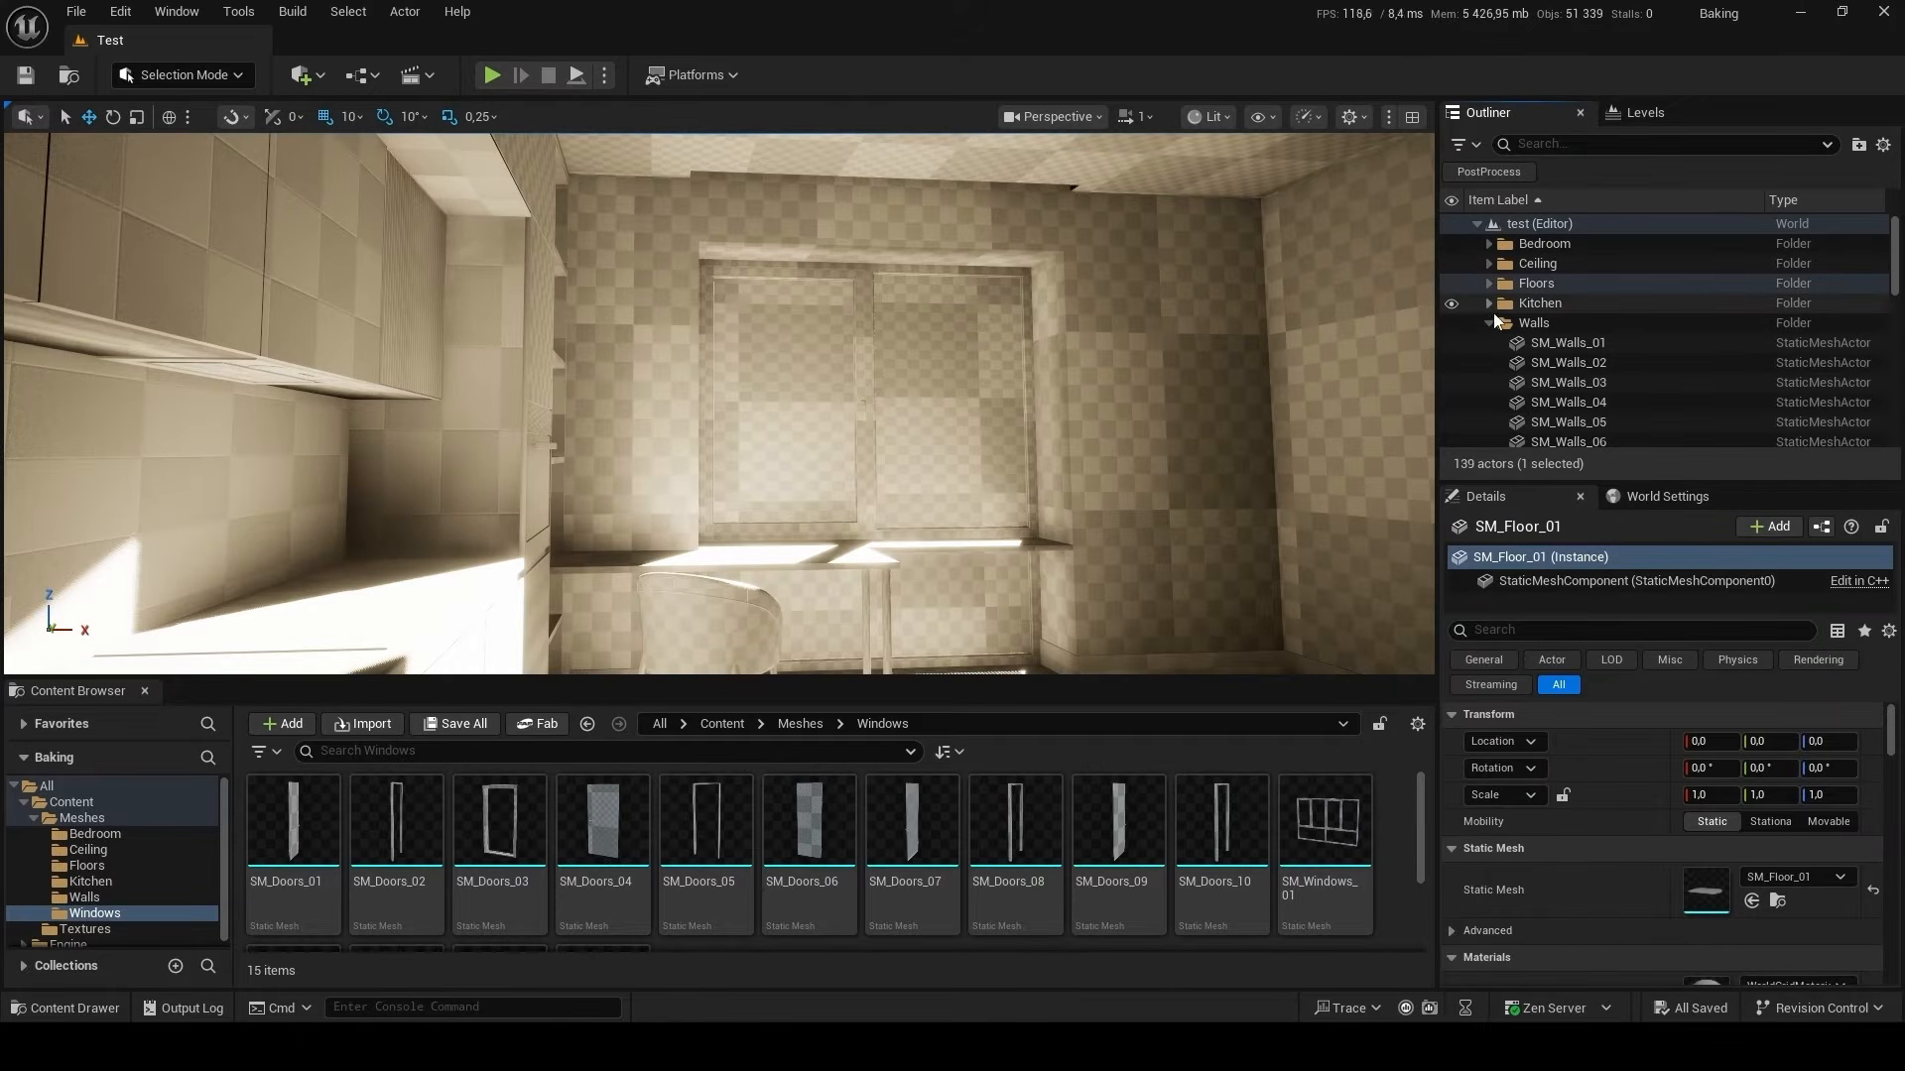
{"action": "left_click", "coordinate": [1488, 322]}
{"action": "left_click", "coordinate": [1488, 342]}
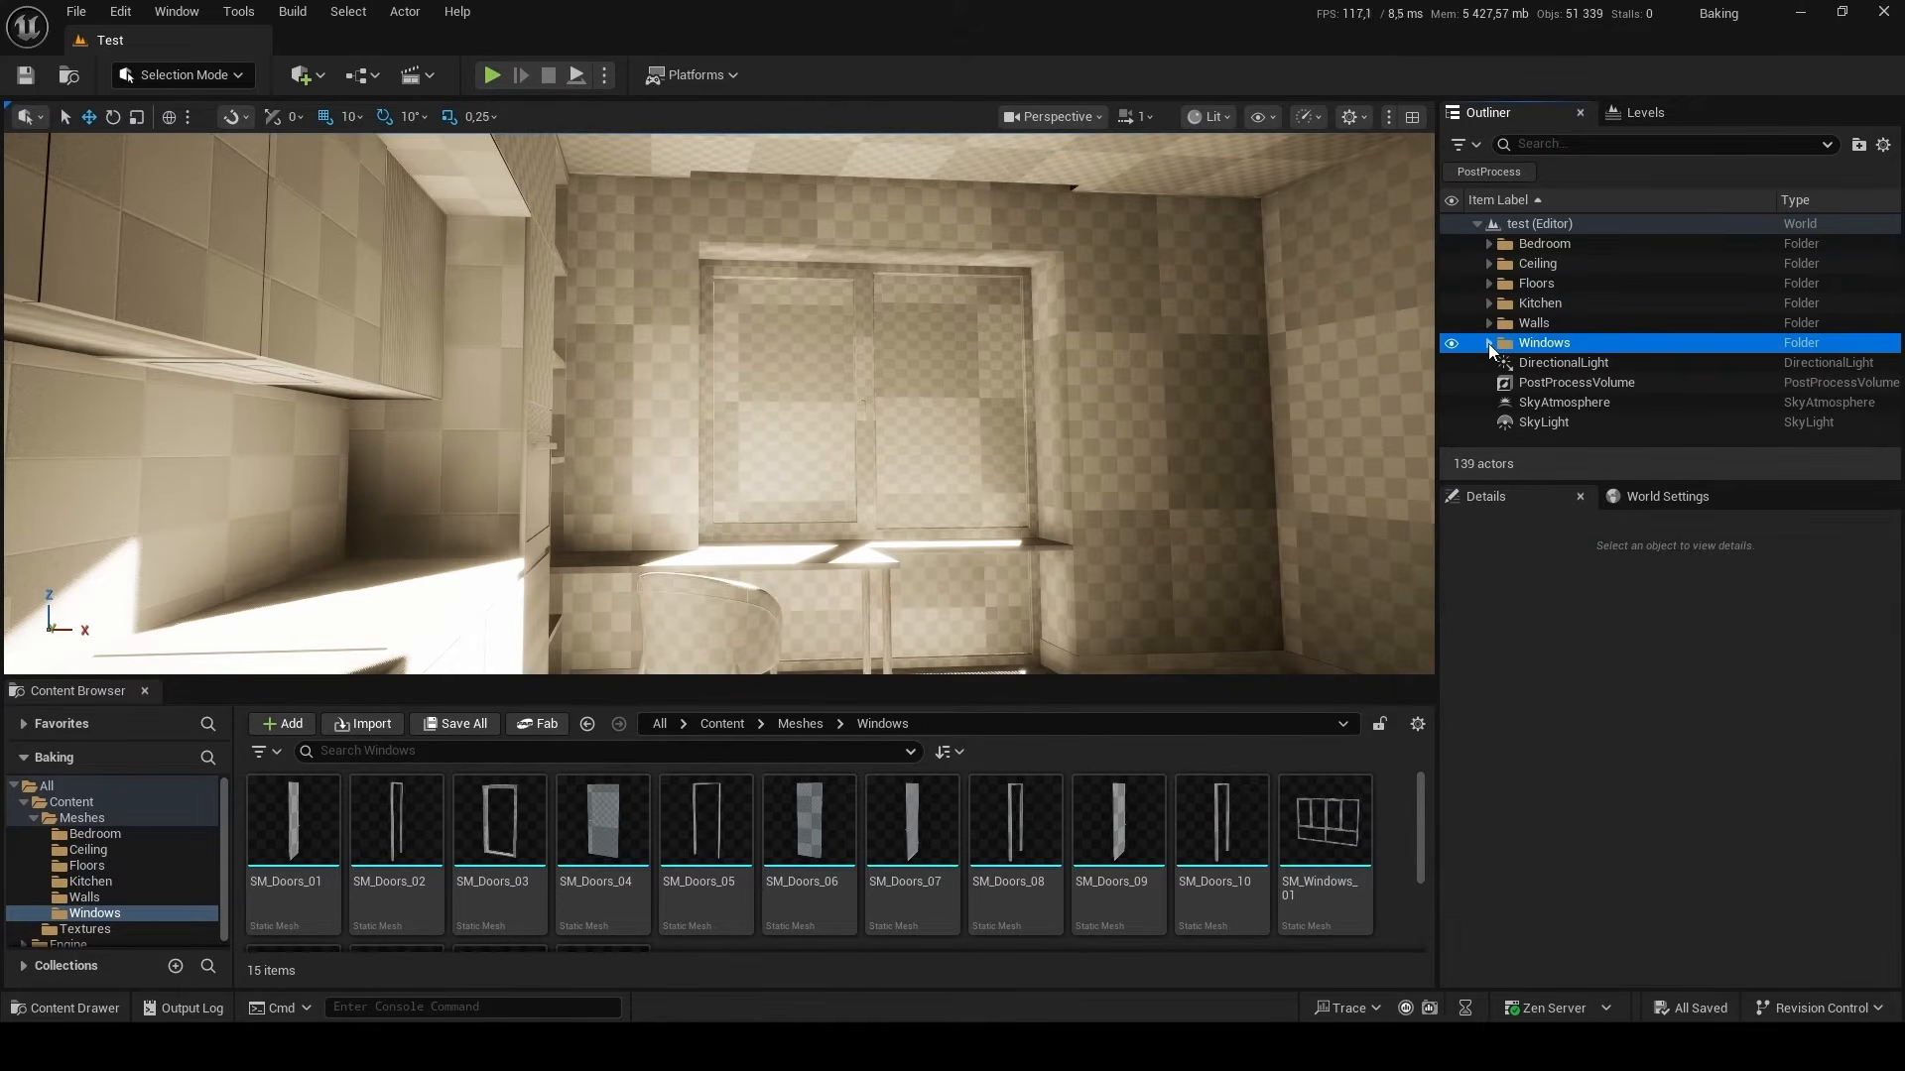
Set the mobility of the SkyLight and the SkyAtmosphere to Static.
{"action": "left_click", "coordinate": [1620, 425]}
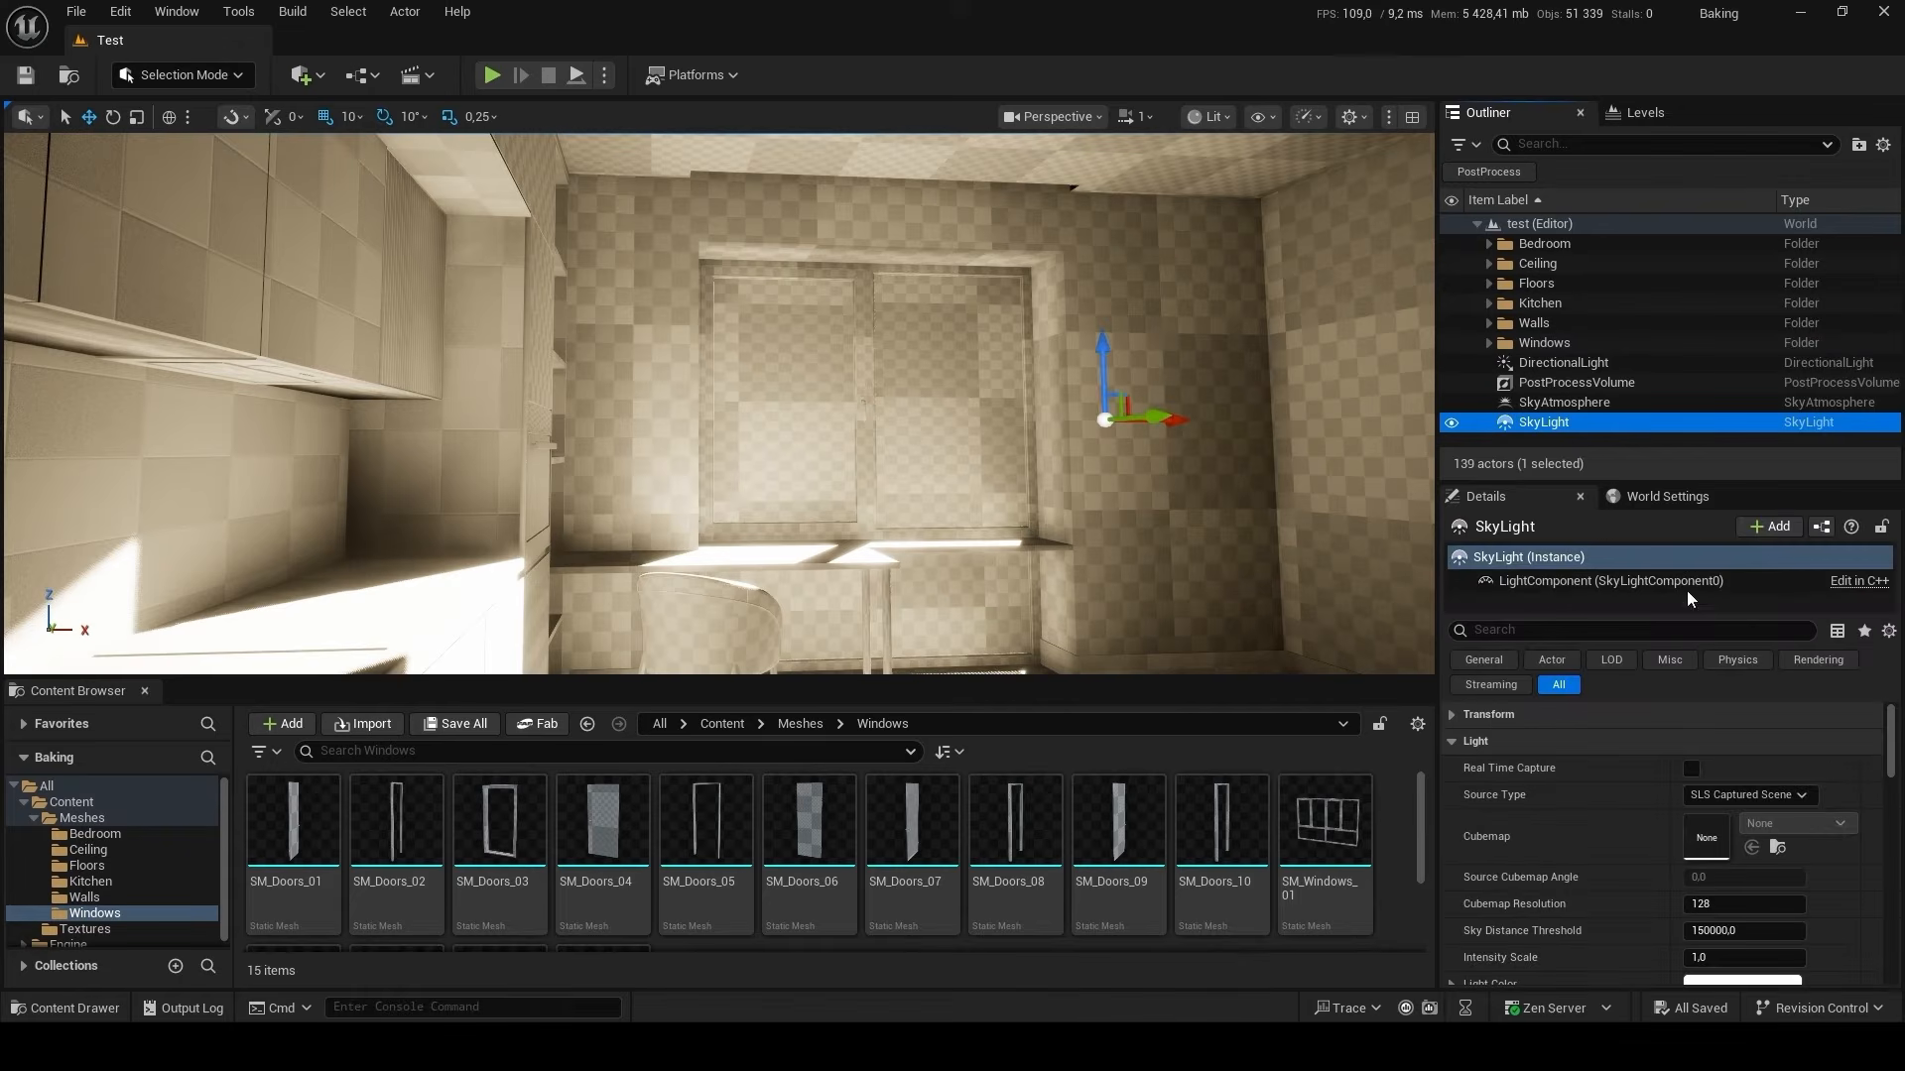
{"action": "left_click", "coordinate": [1892, 746]}
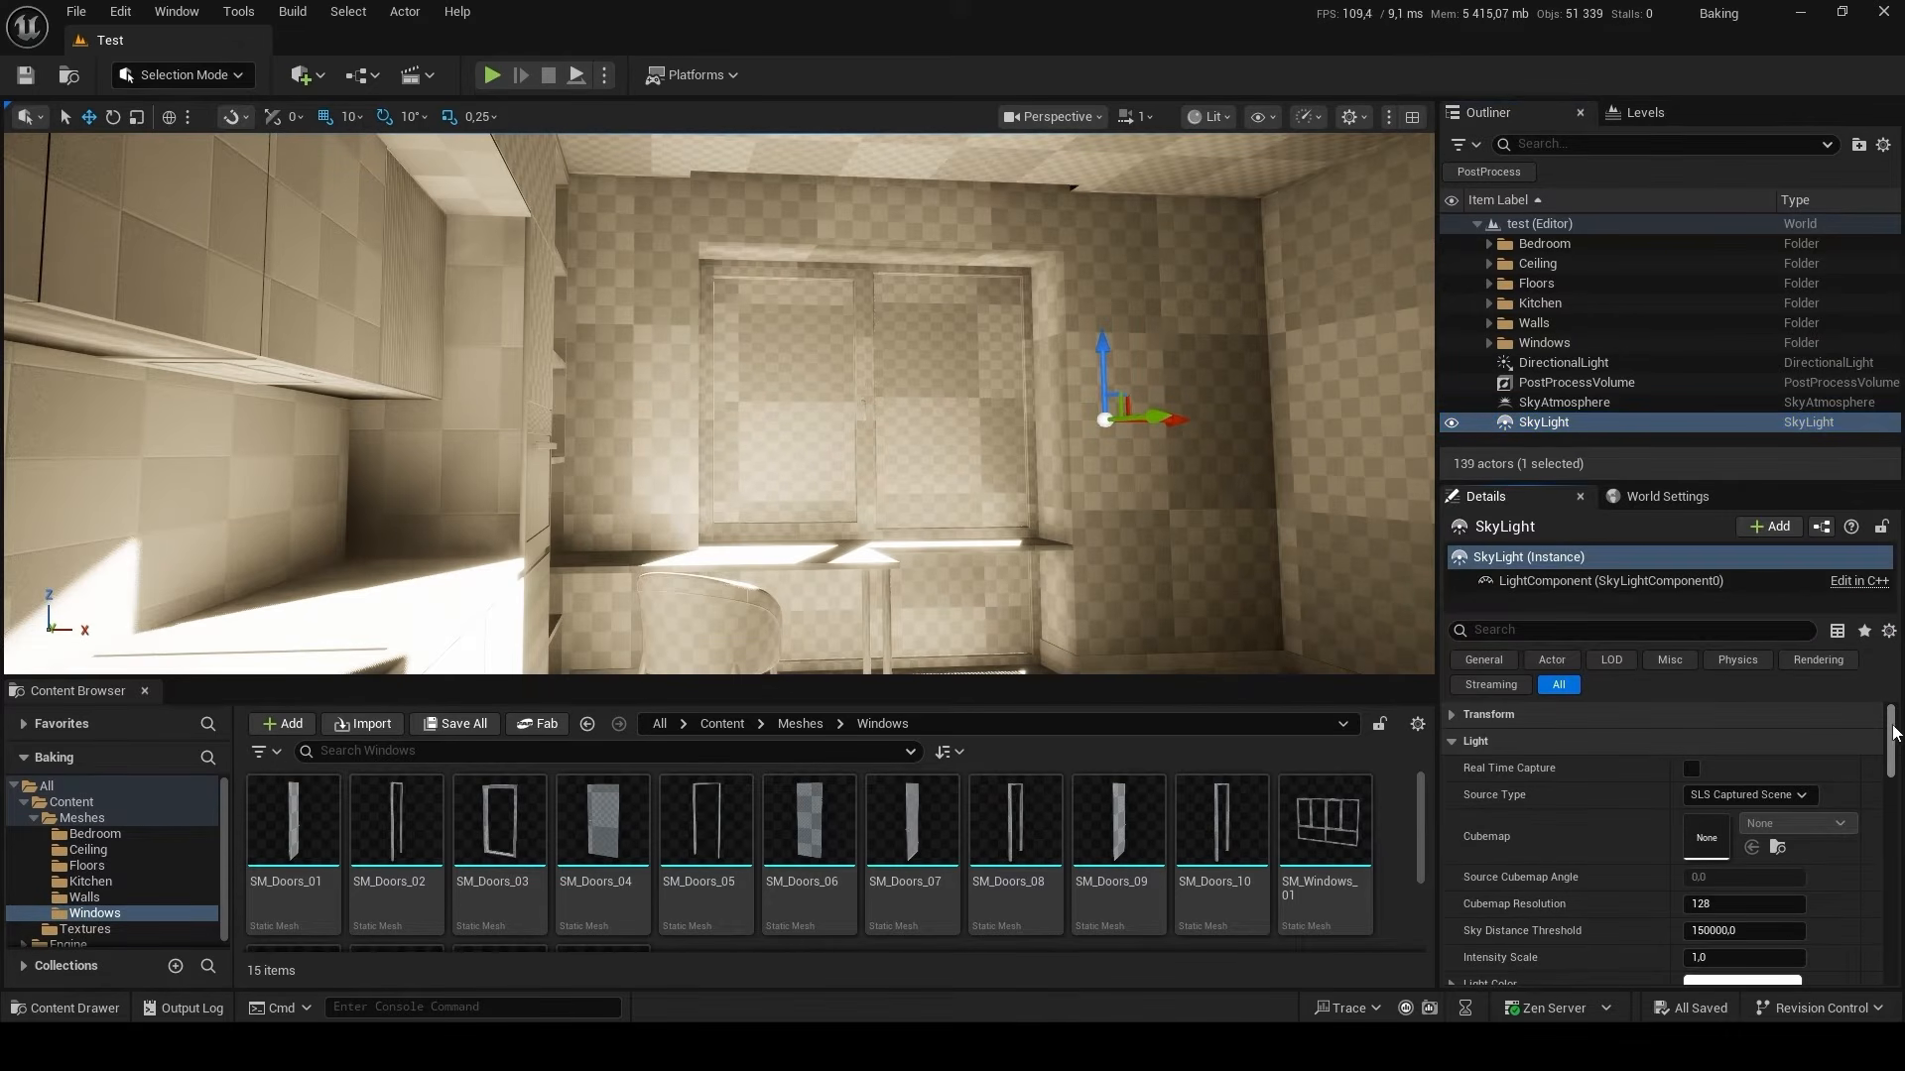
{"action": "left_click", "coordinate": [1453, 715]}
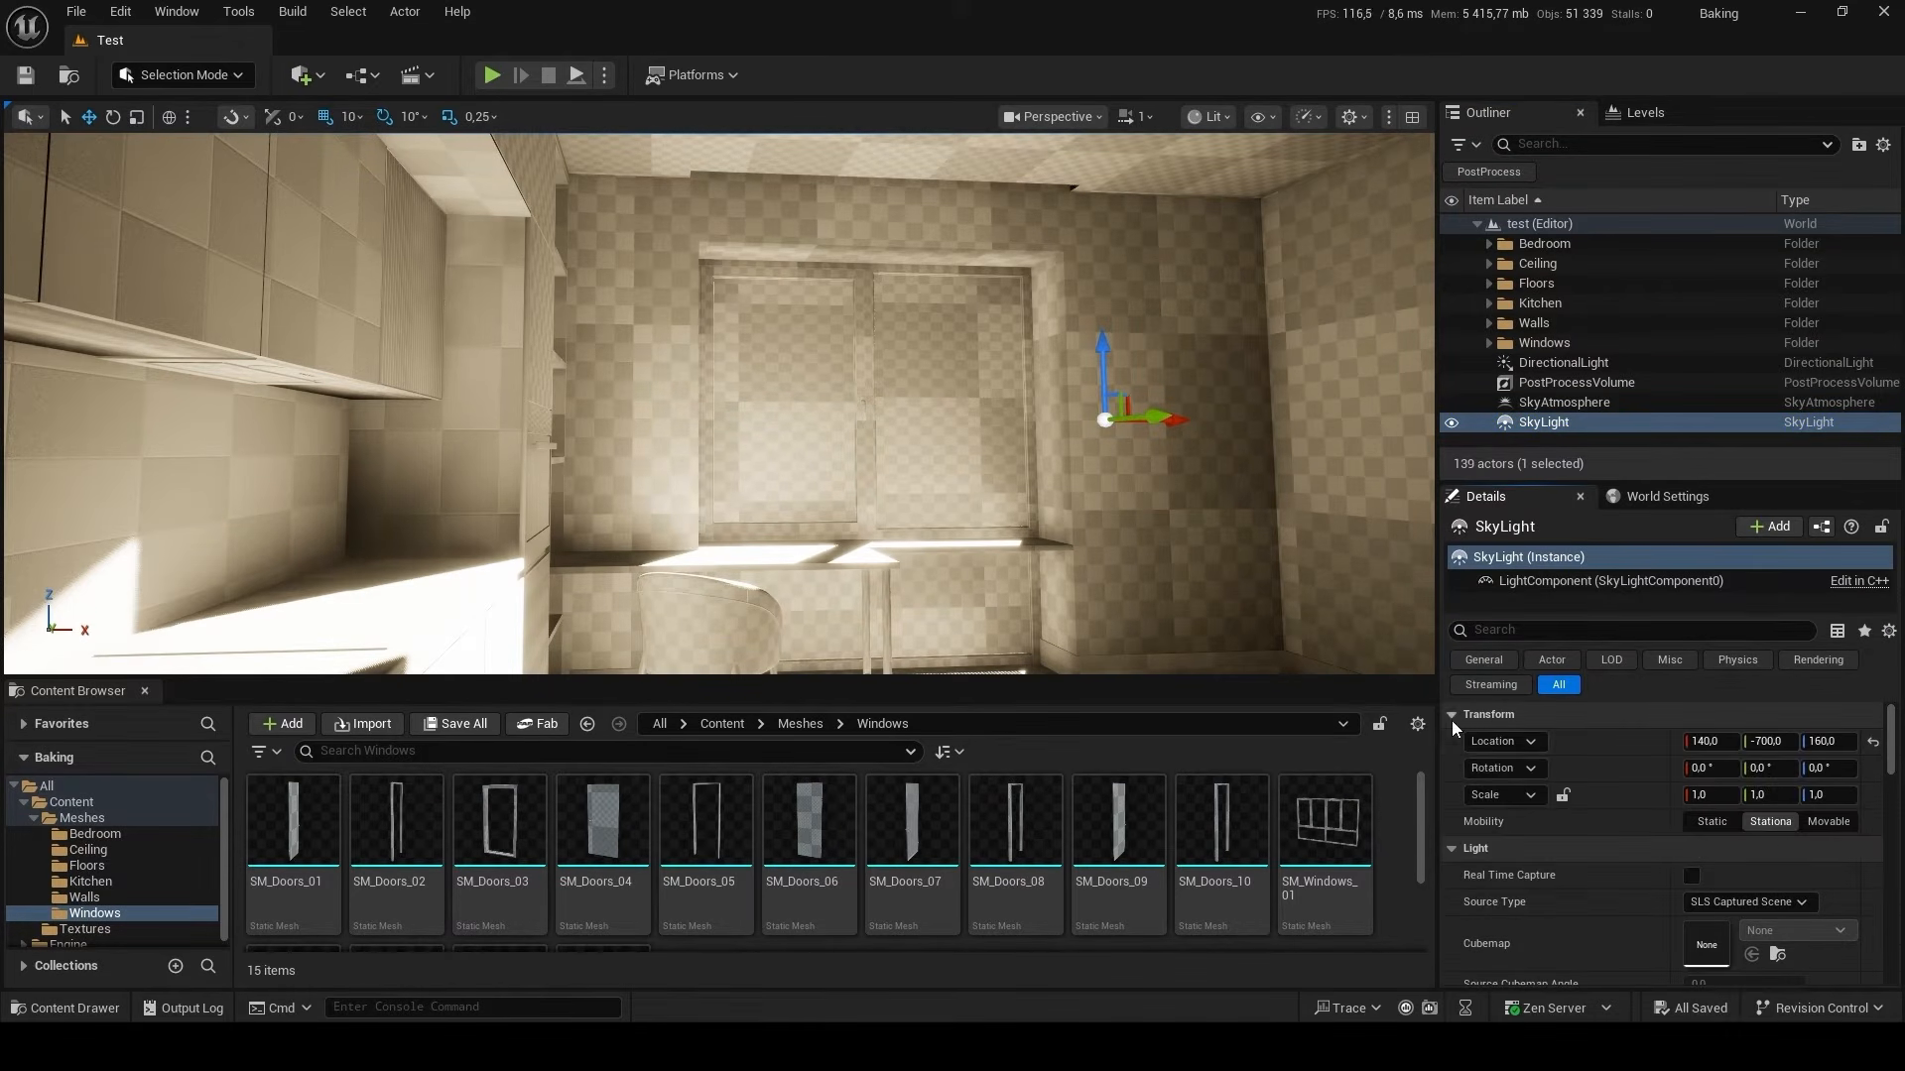
{"action": "left_click", "coordinate": [1710, 823]}
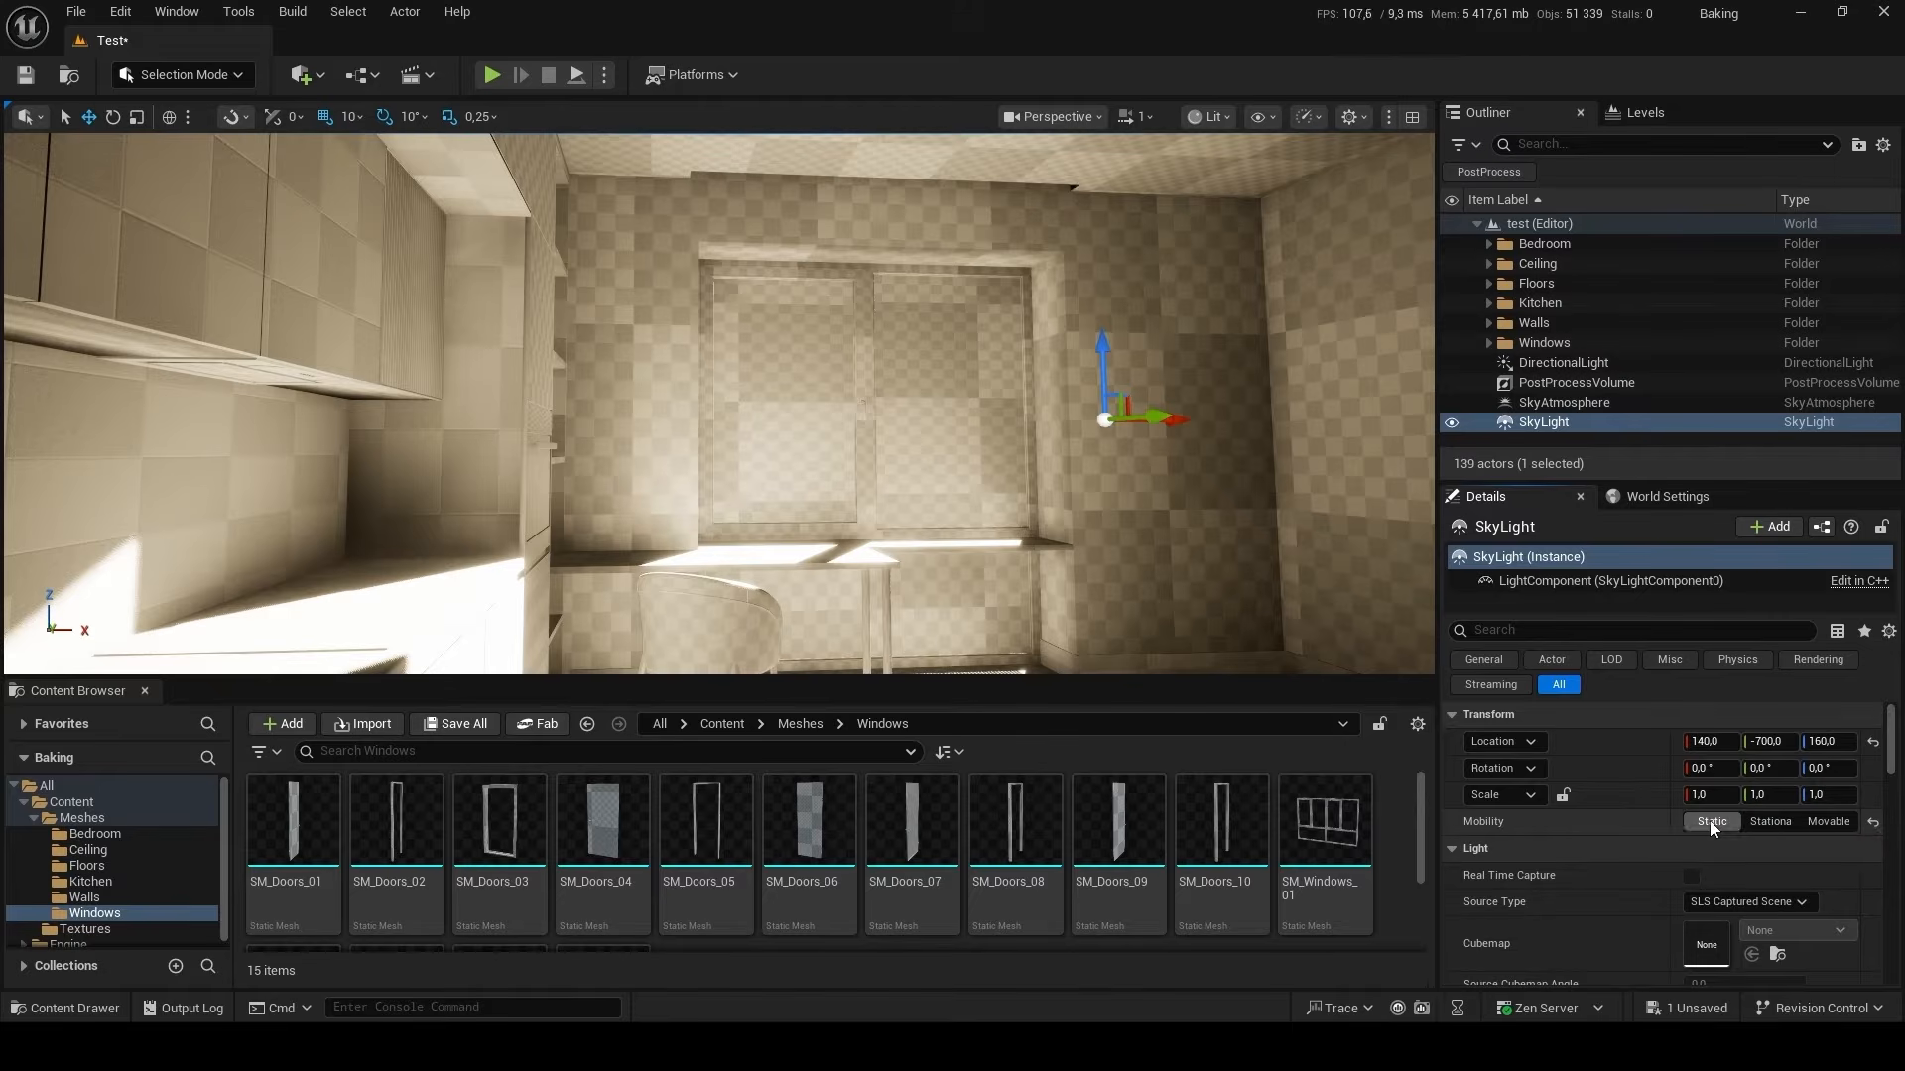
{"action": "left_click", "coordinate": [1601, 407]}
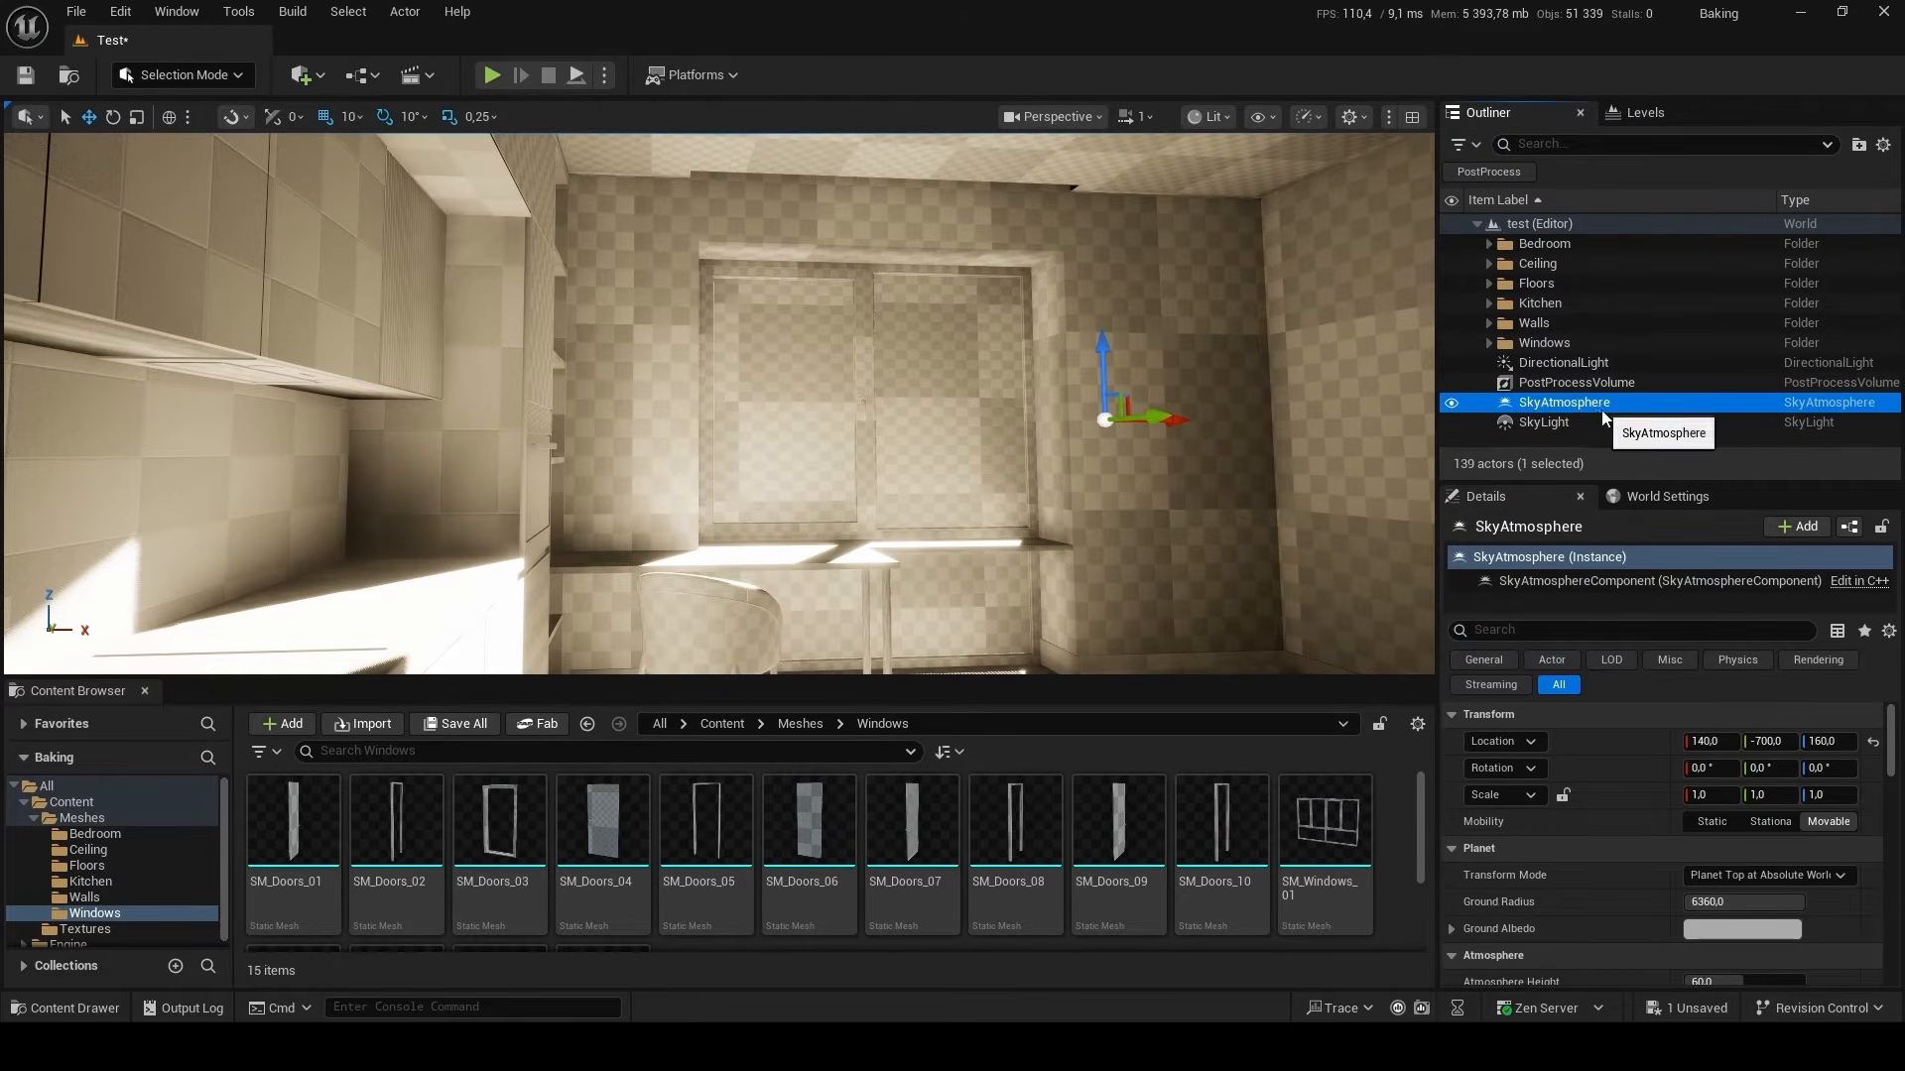
{"action": "left_click", "coordinate": [1724, 827]}
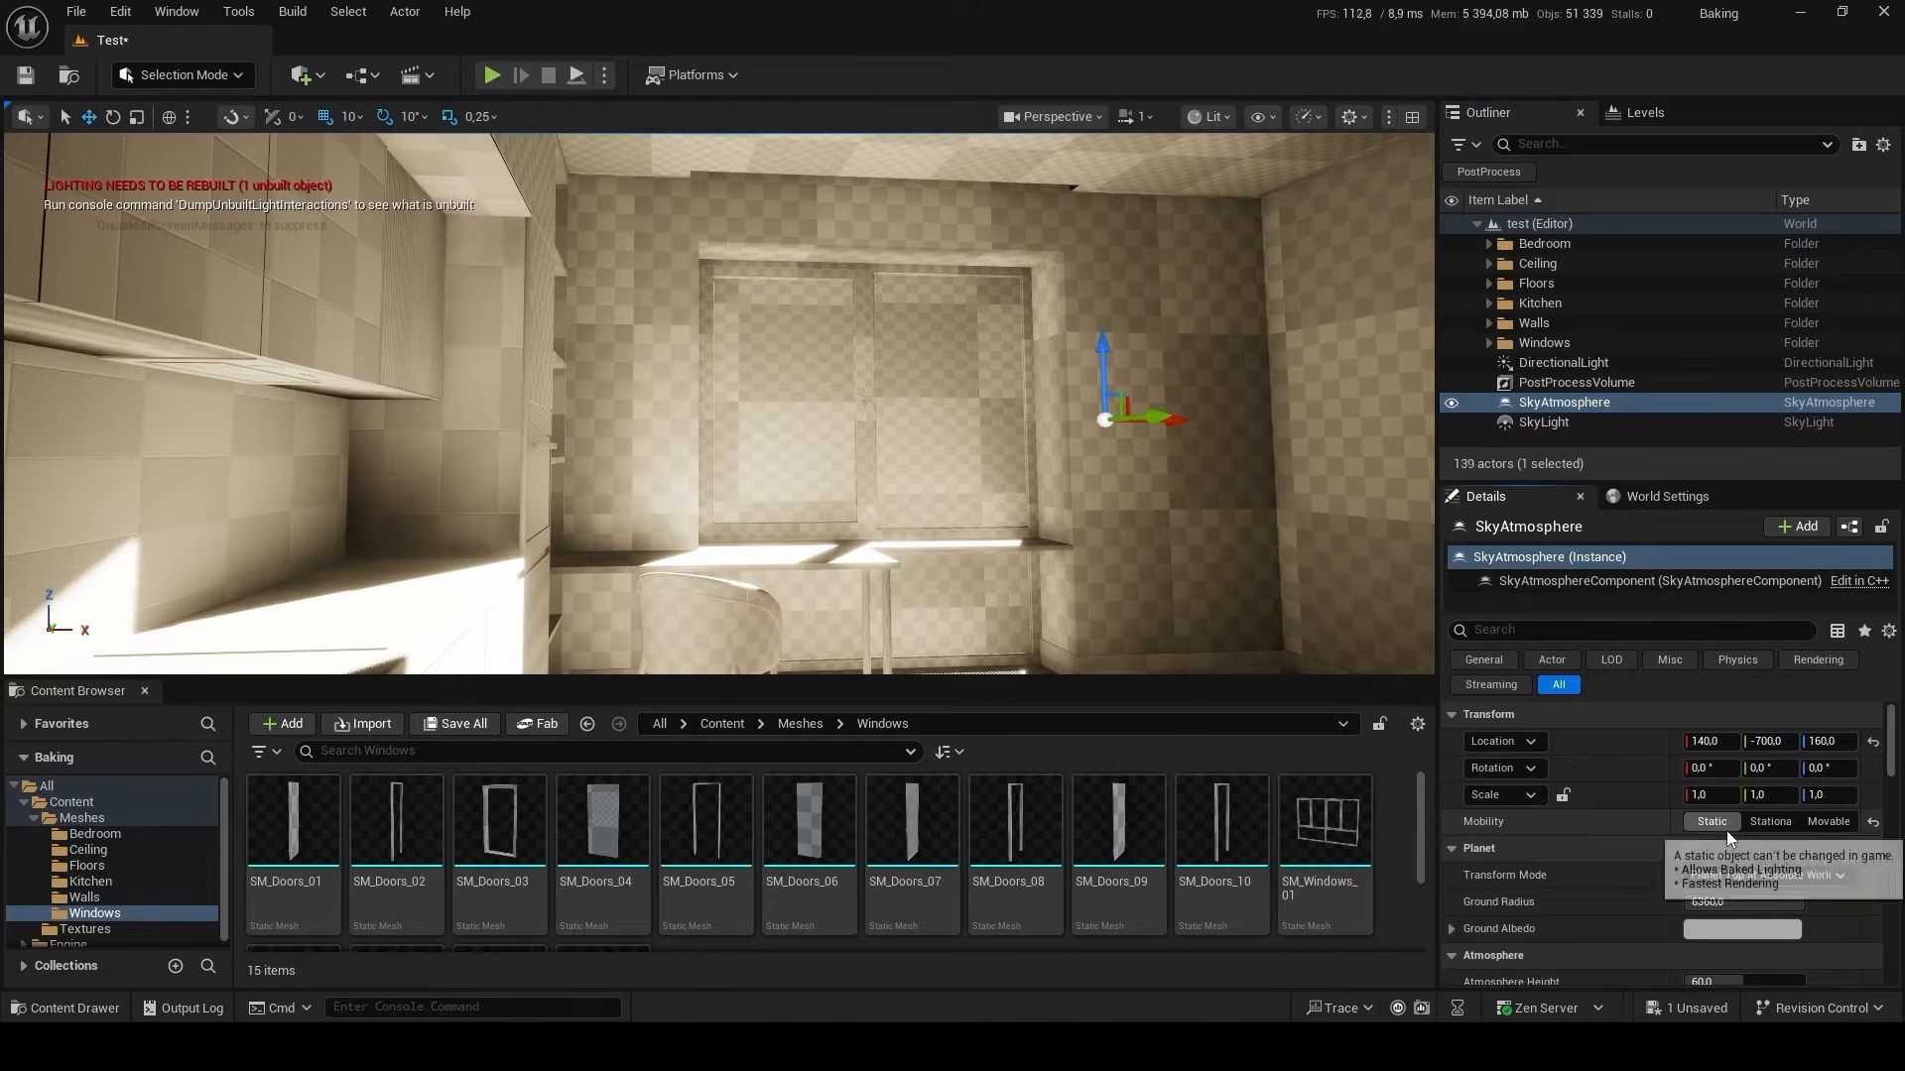
Set the DirectionalLight's mobility to Movable.
{"action": "left_click", "coordinate": [1609, 362]}
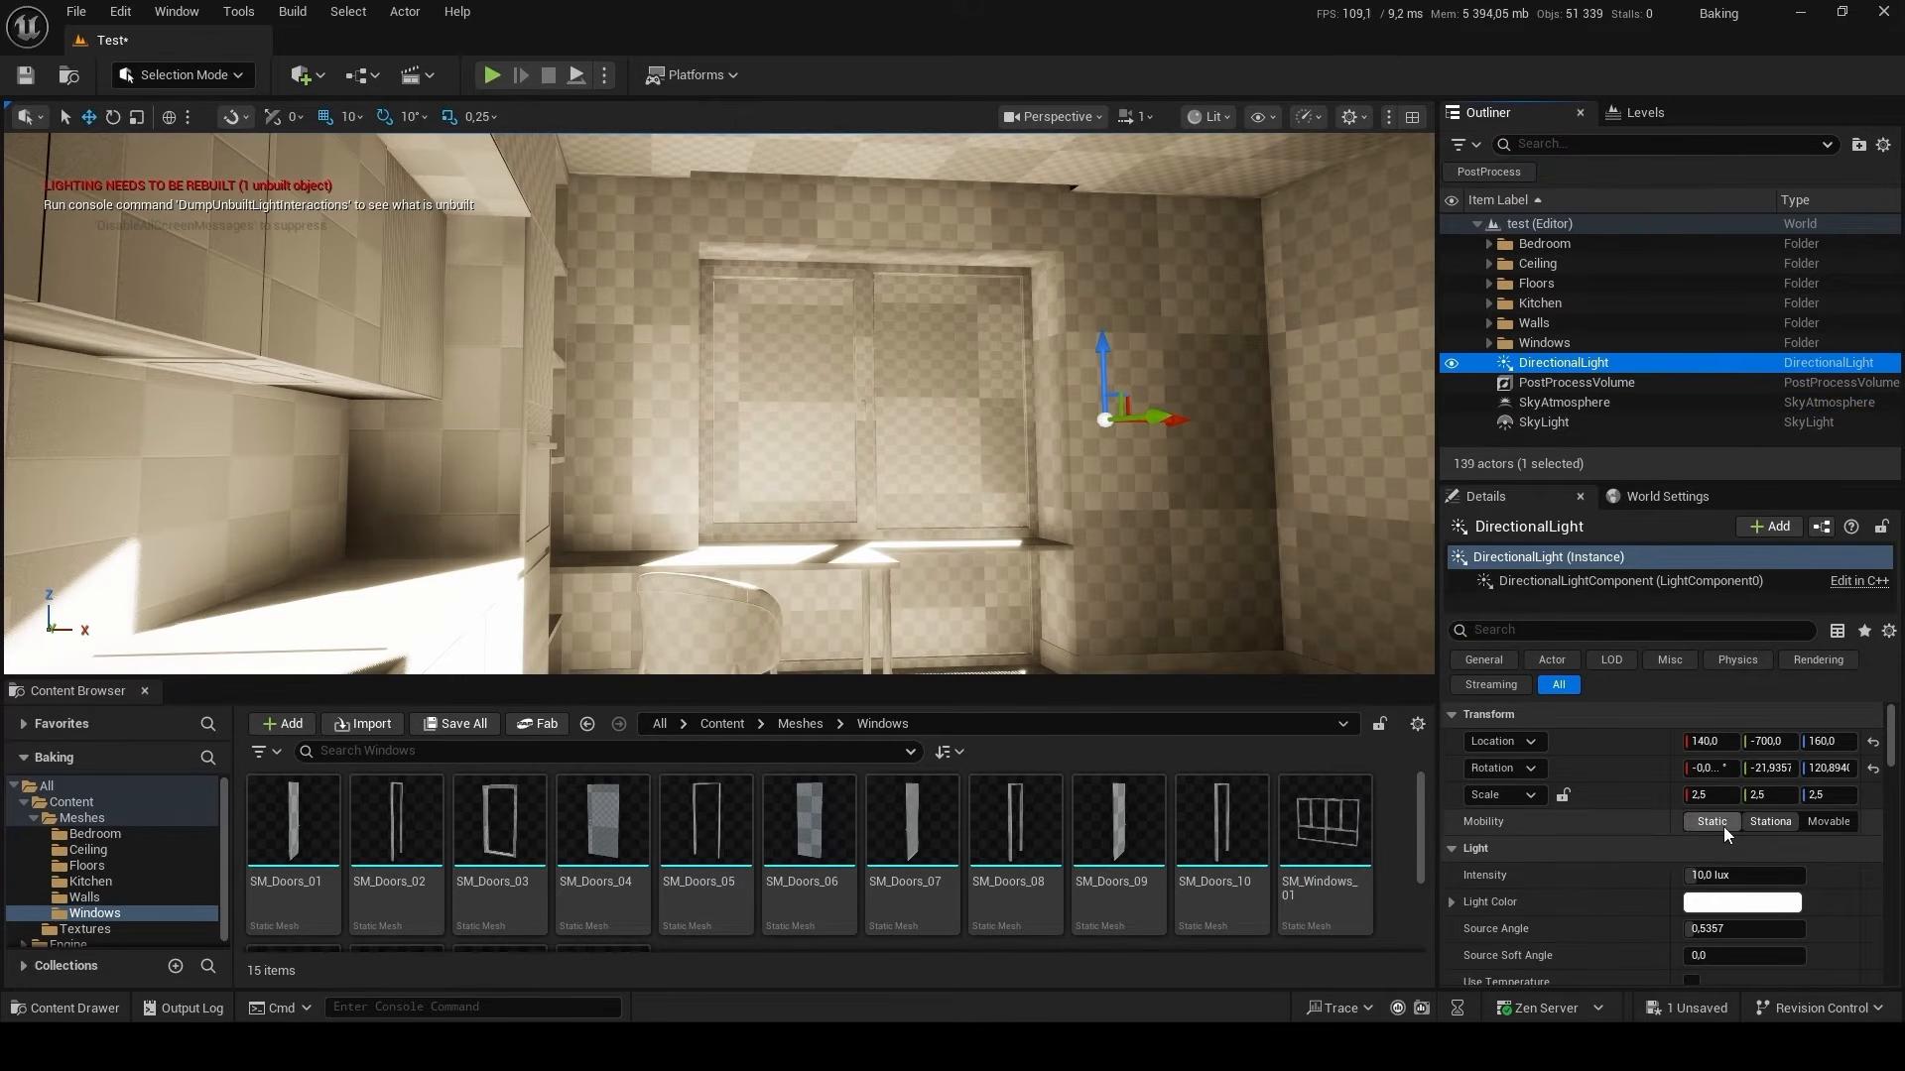
{"action": "key", "text": "s"}
{"action": "right_click_drag", "start_coordinate": [1101, 502], "coordinate": [1052, 476]}
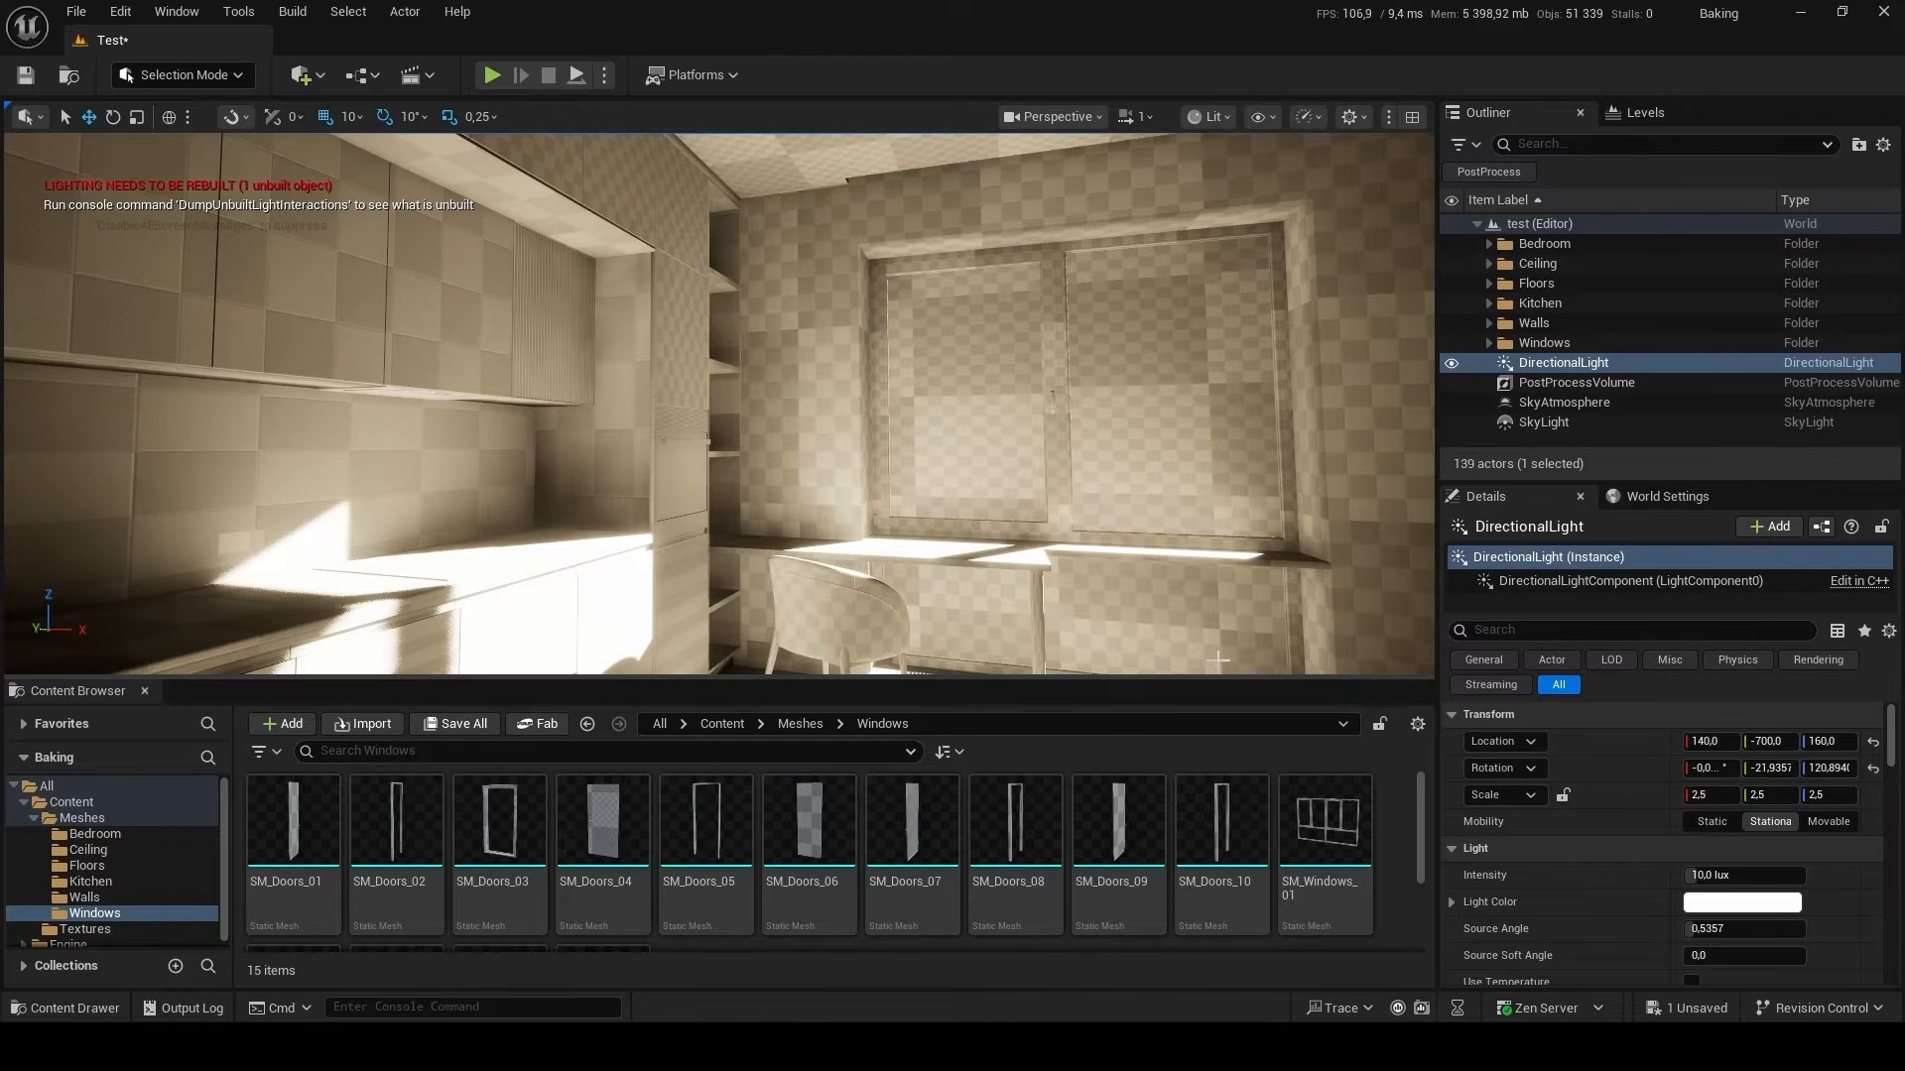
{"action": "left_click", "coordinate": [1829, 822]}
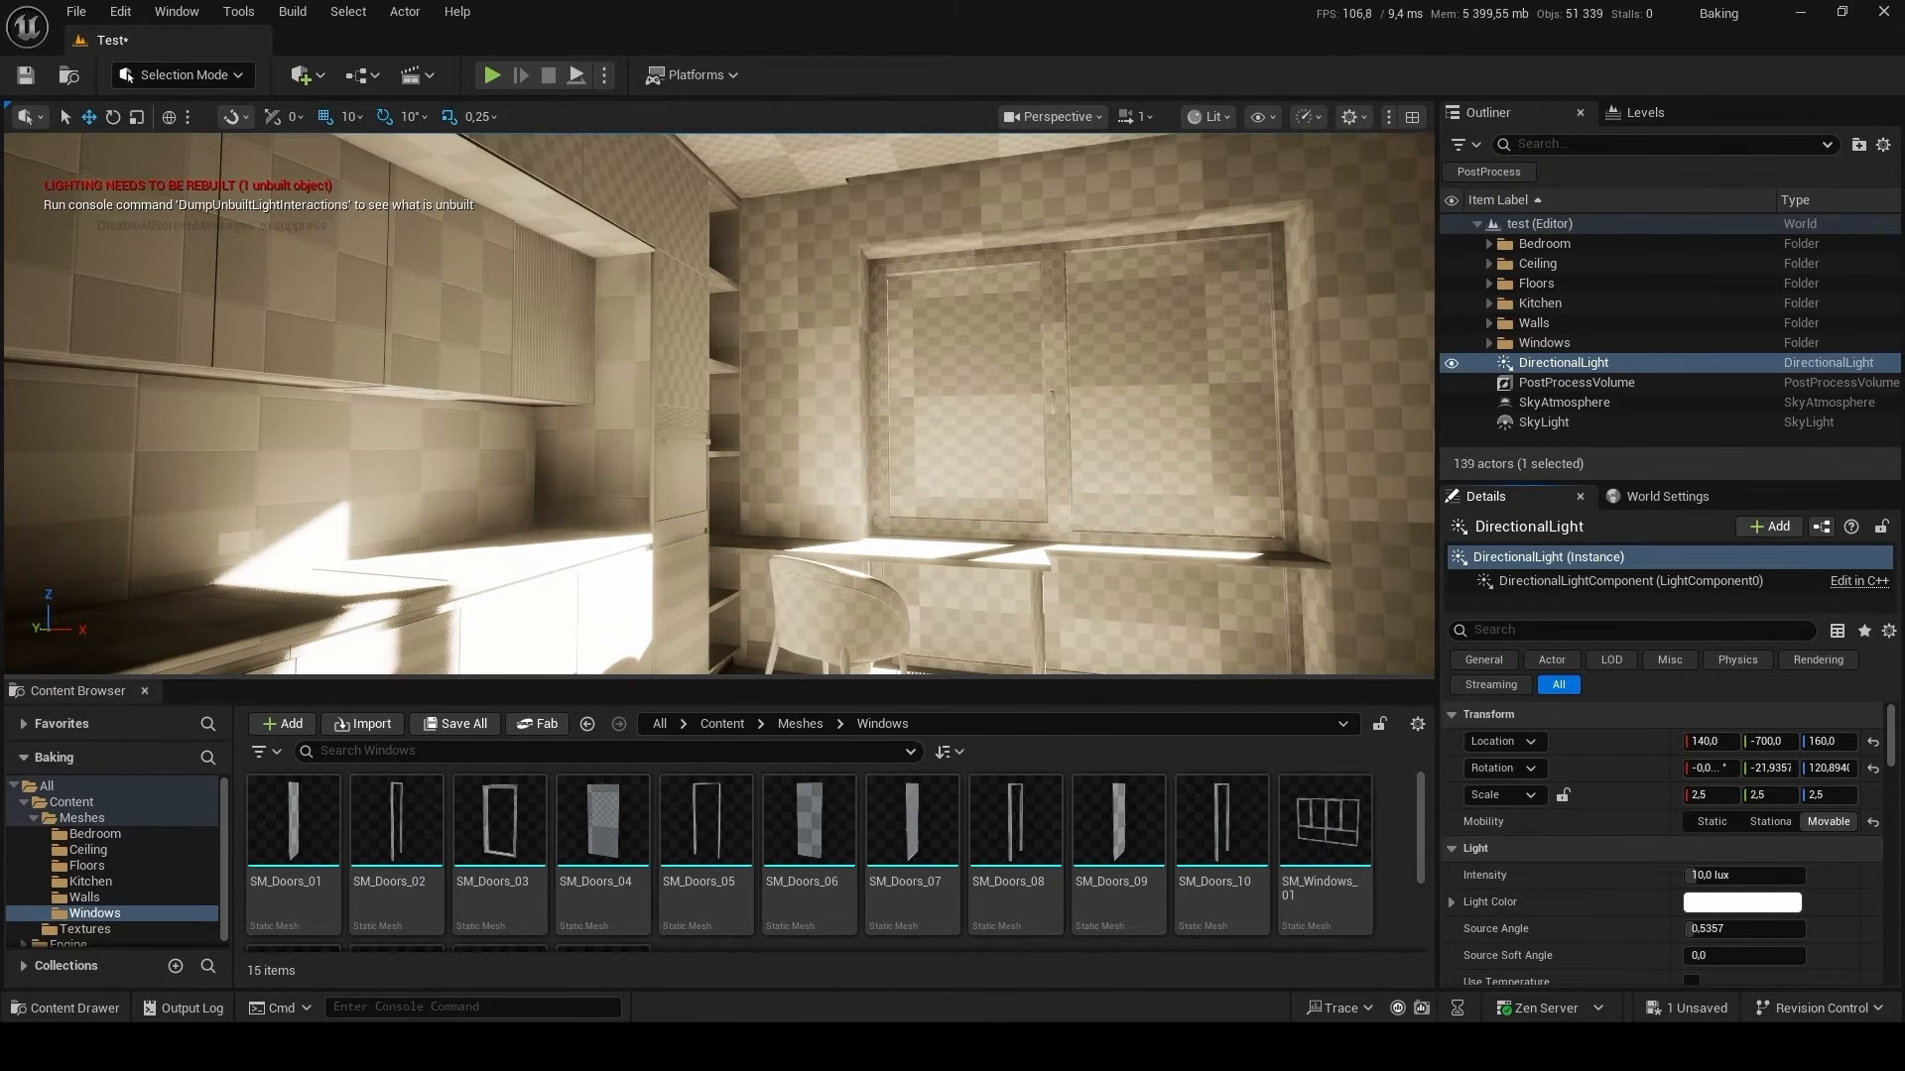
{"action": "right_click_drag", "start_coordinate": [754, 397], "coordinate": [823, 387]}
Change the SkyLight's Source Type to SLS Specified Cubemap and assign the white cubemap from the Textures folder.
{"action": "left_click", "coordinate": [1621, 419]}
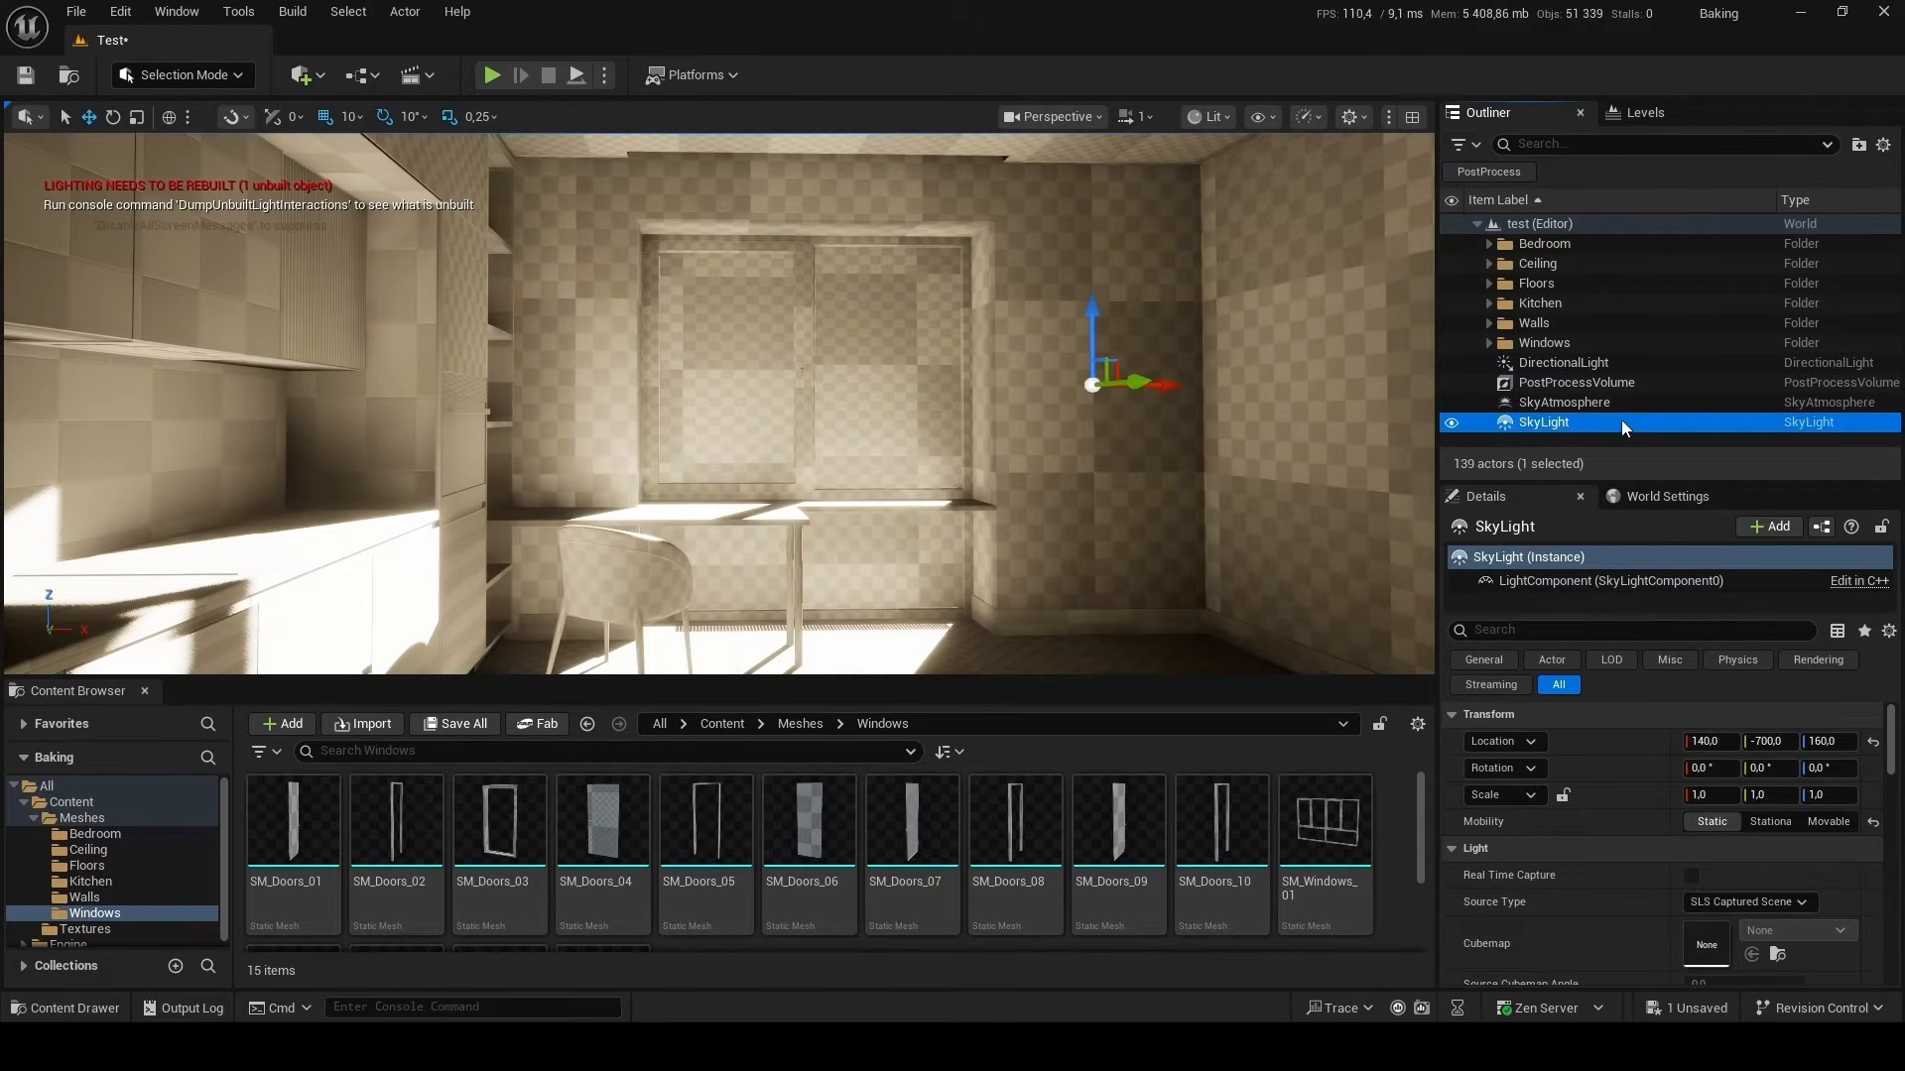
{"action": "left_click", "coordinate": [1799, 903]}
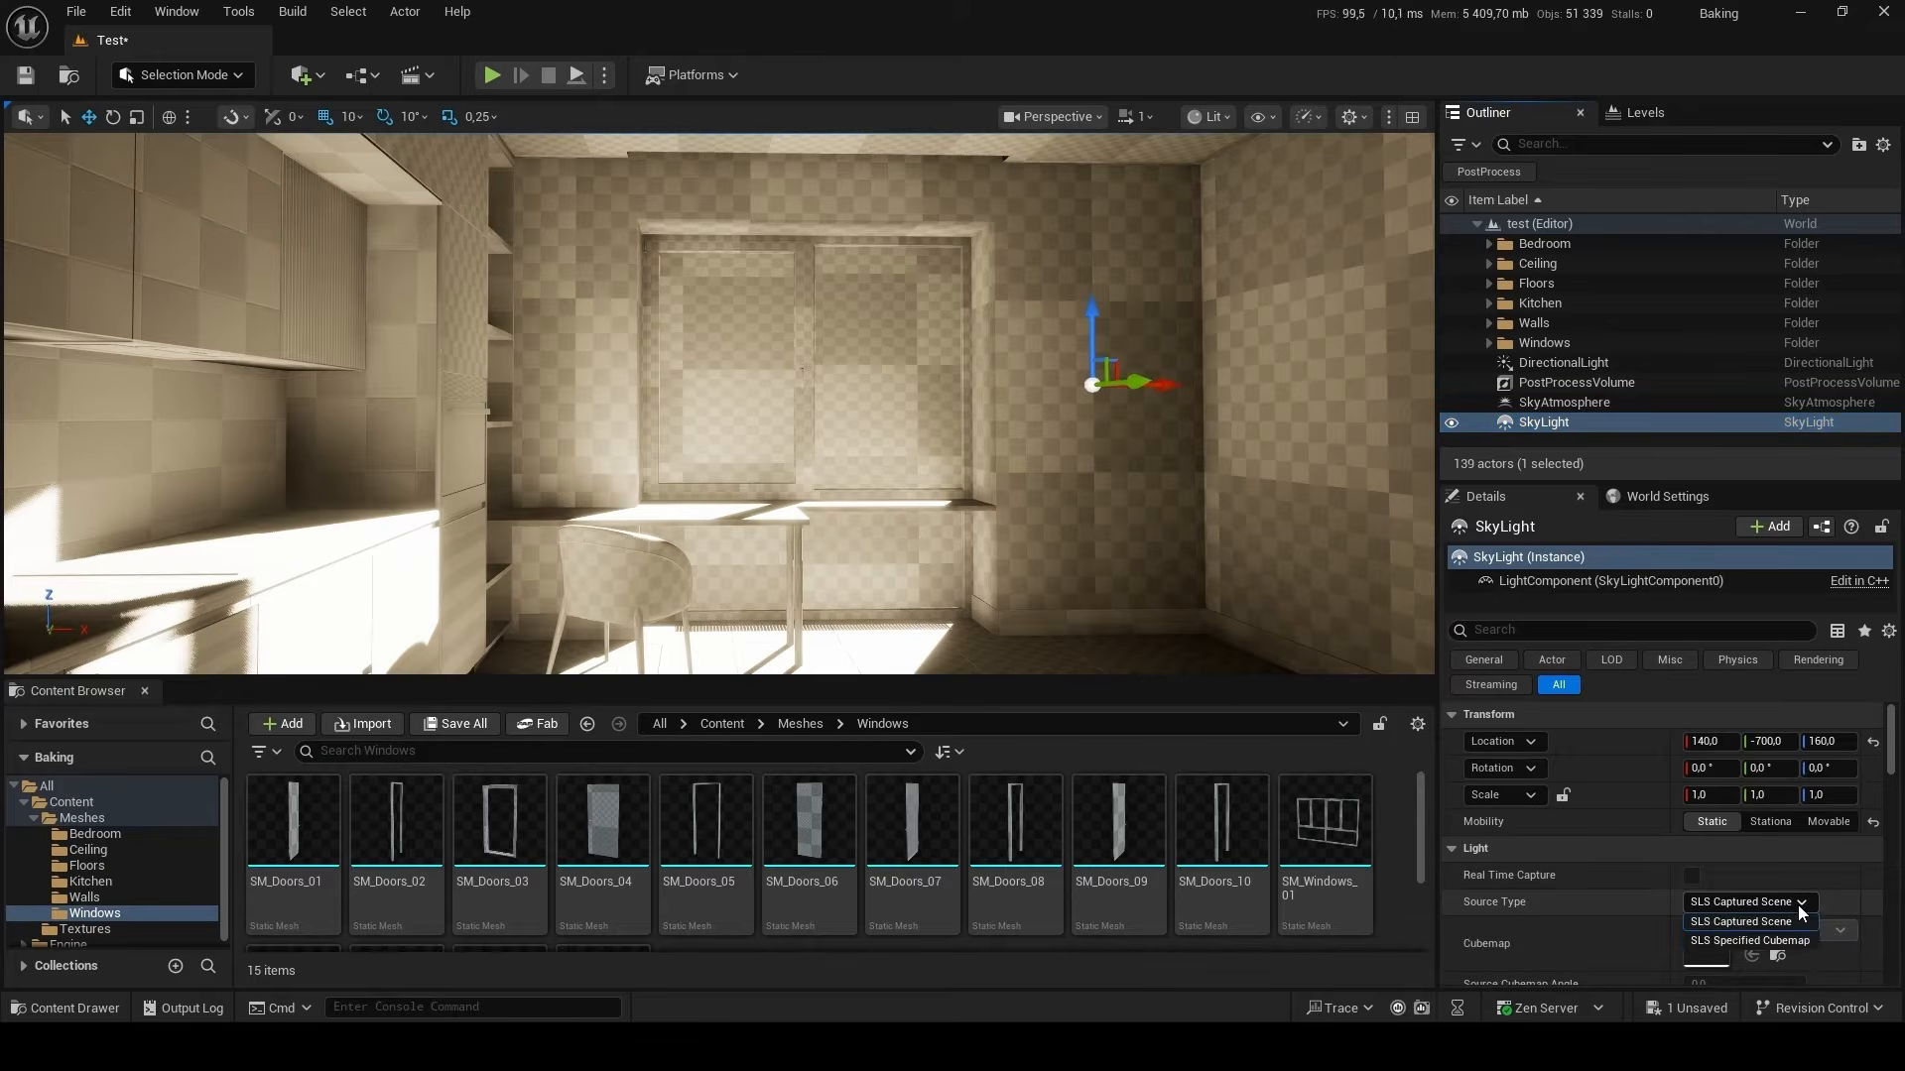
{"action": "left_click", "coordinate": [1736, 941]}
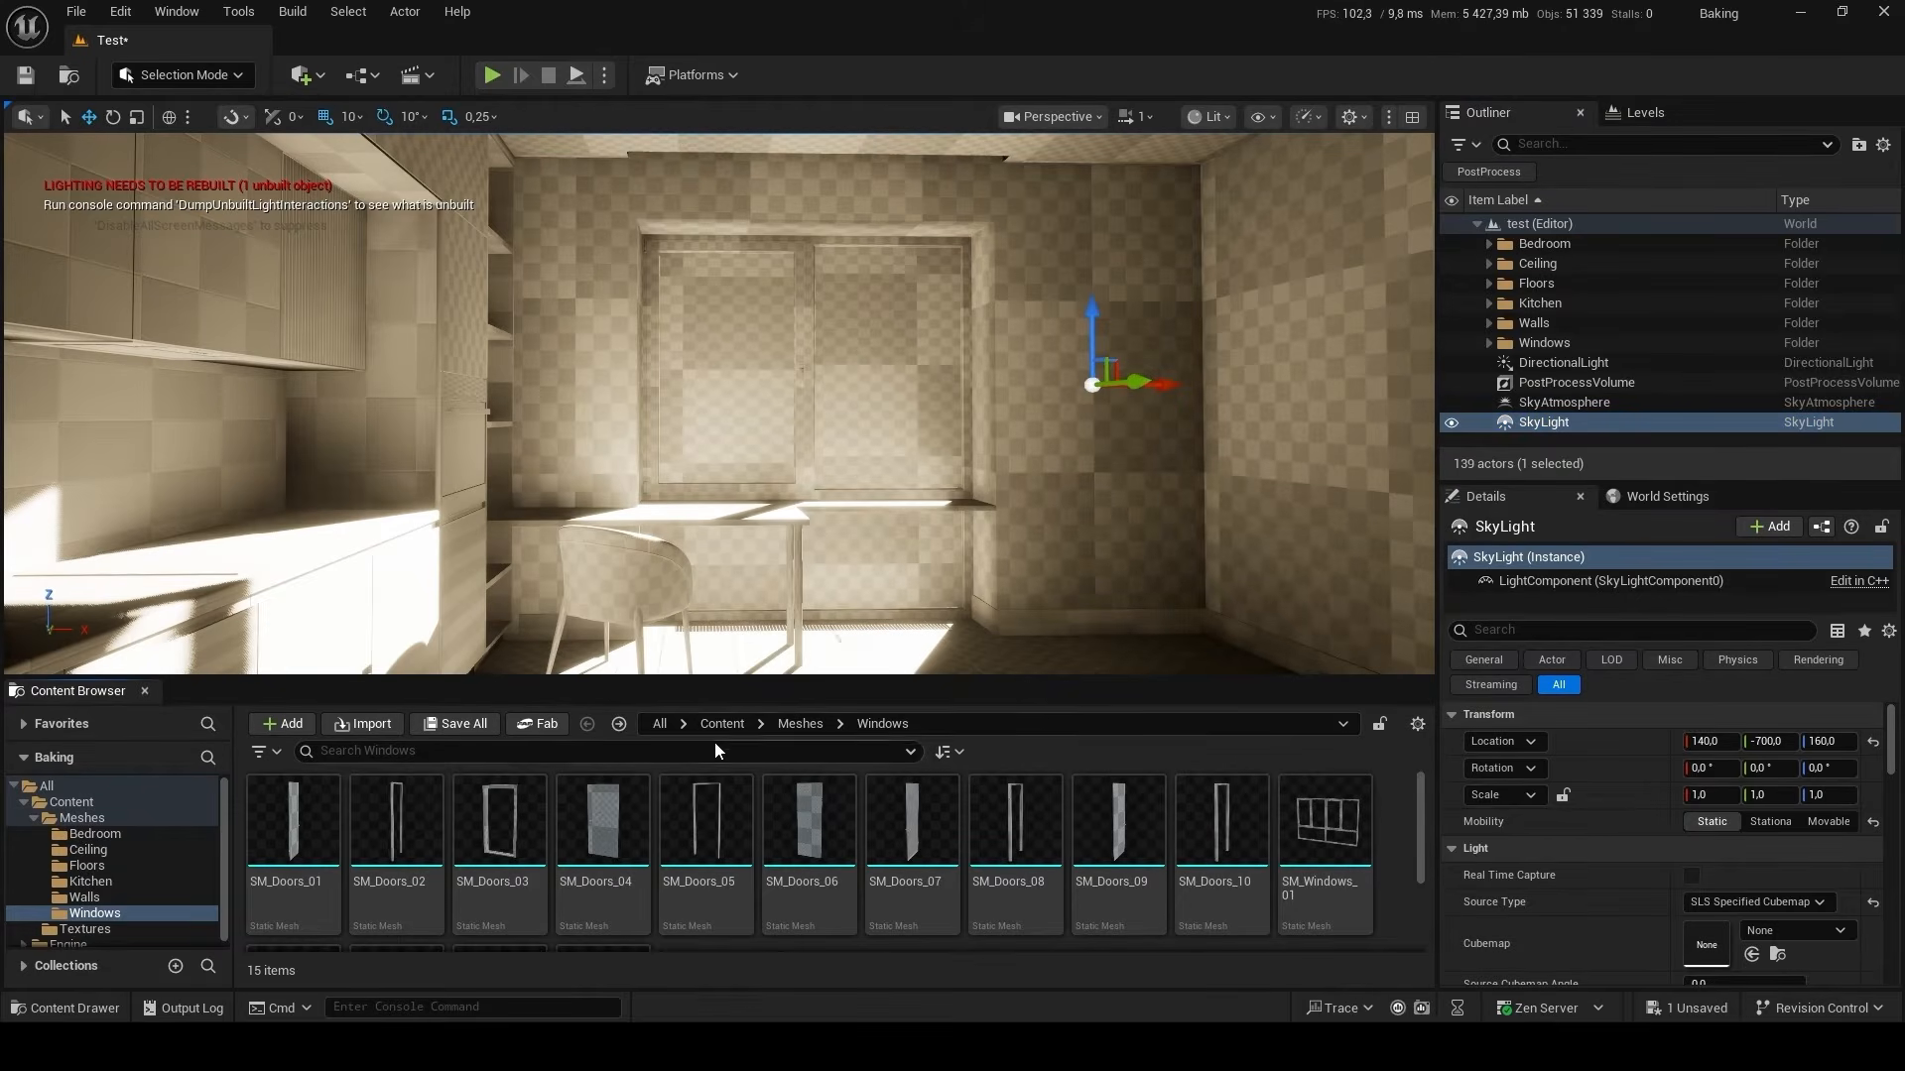
{"action": "left_click", "coordinate": [721, 723]}
{"action": "double_click", "coordinate": [407, 833]}
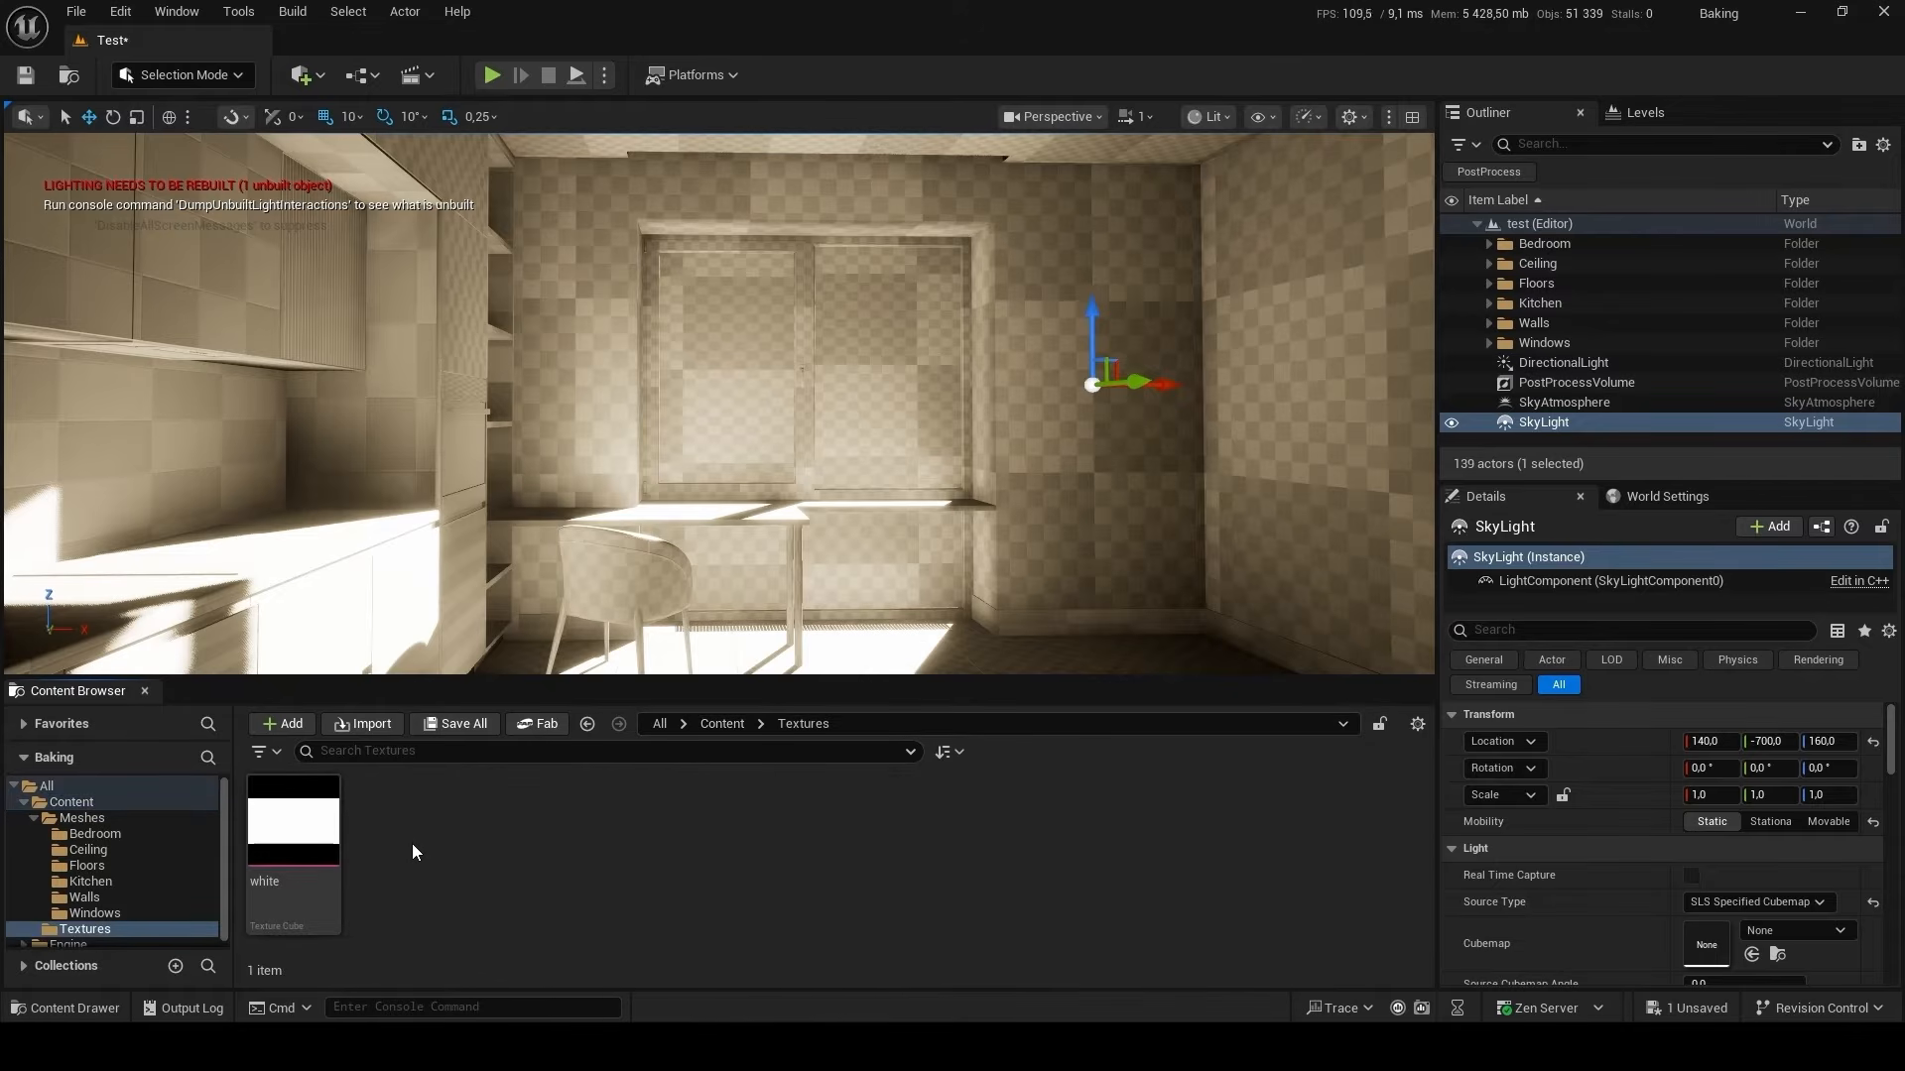
{"action": "left_click_drag", "start_coordinate": [287, 835], "coordinate": [1746, 943]}
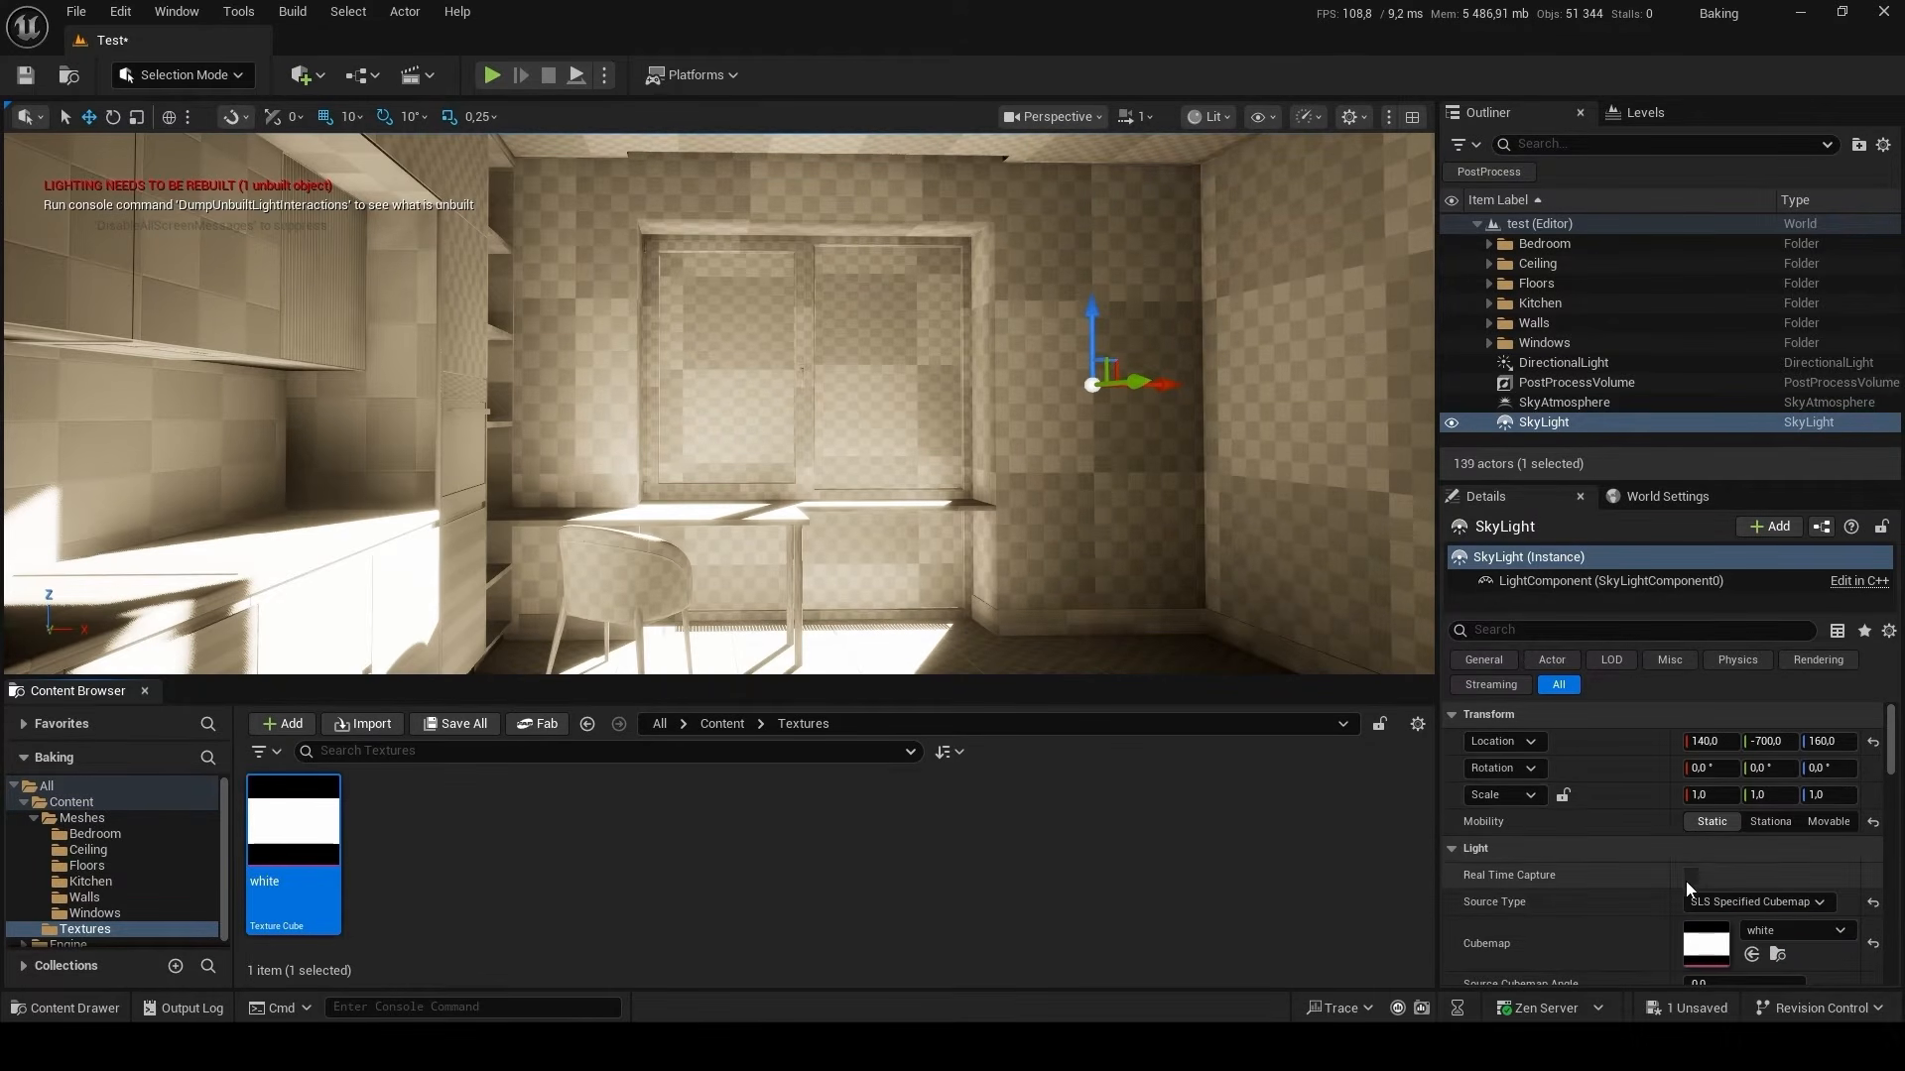
Set the SkyLight's Intensity Scale to 10.
{"action": "scroll", "coordinate": [1687, 883], "scroll_direction": "down", "scroll_amount": 2}
{"action": "scroll", "coordinate": [1615, 914], "scroll_direction": "down", "scroll_amount": 2}
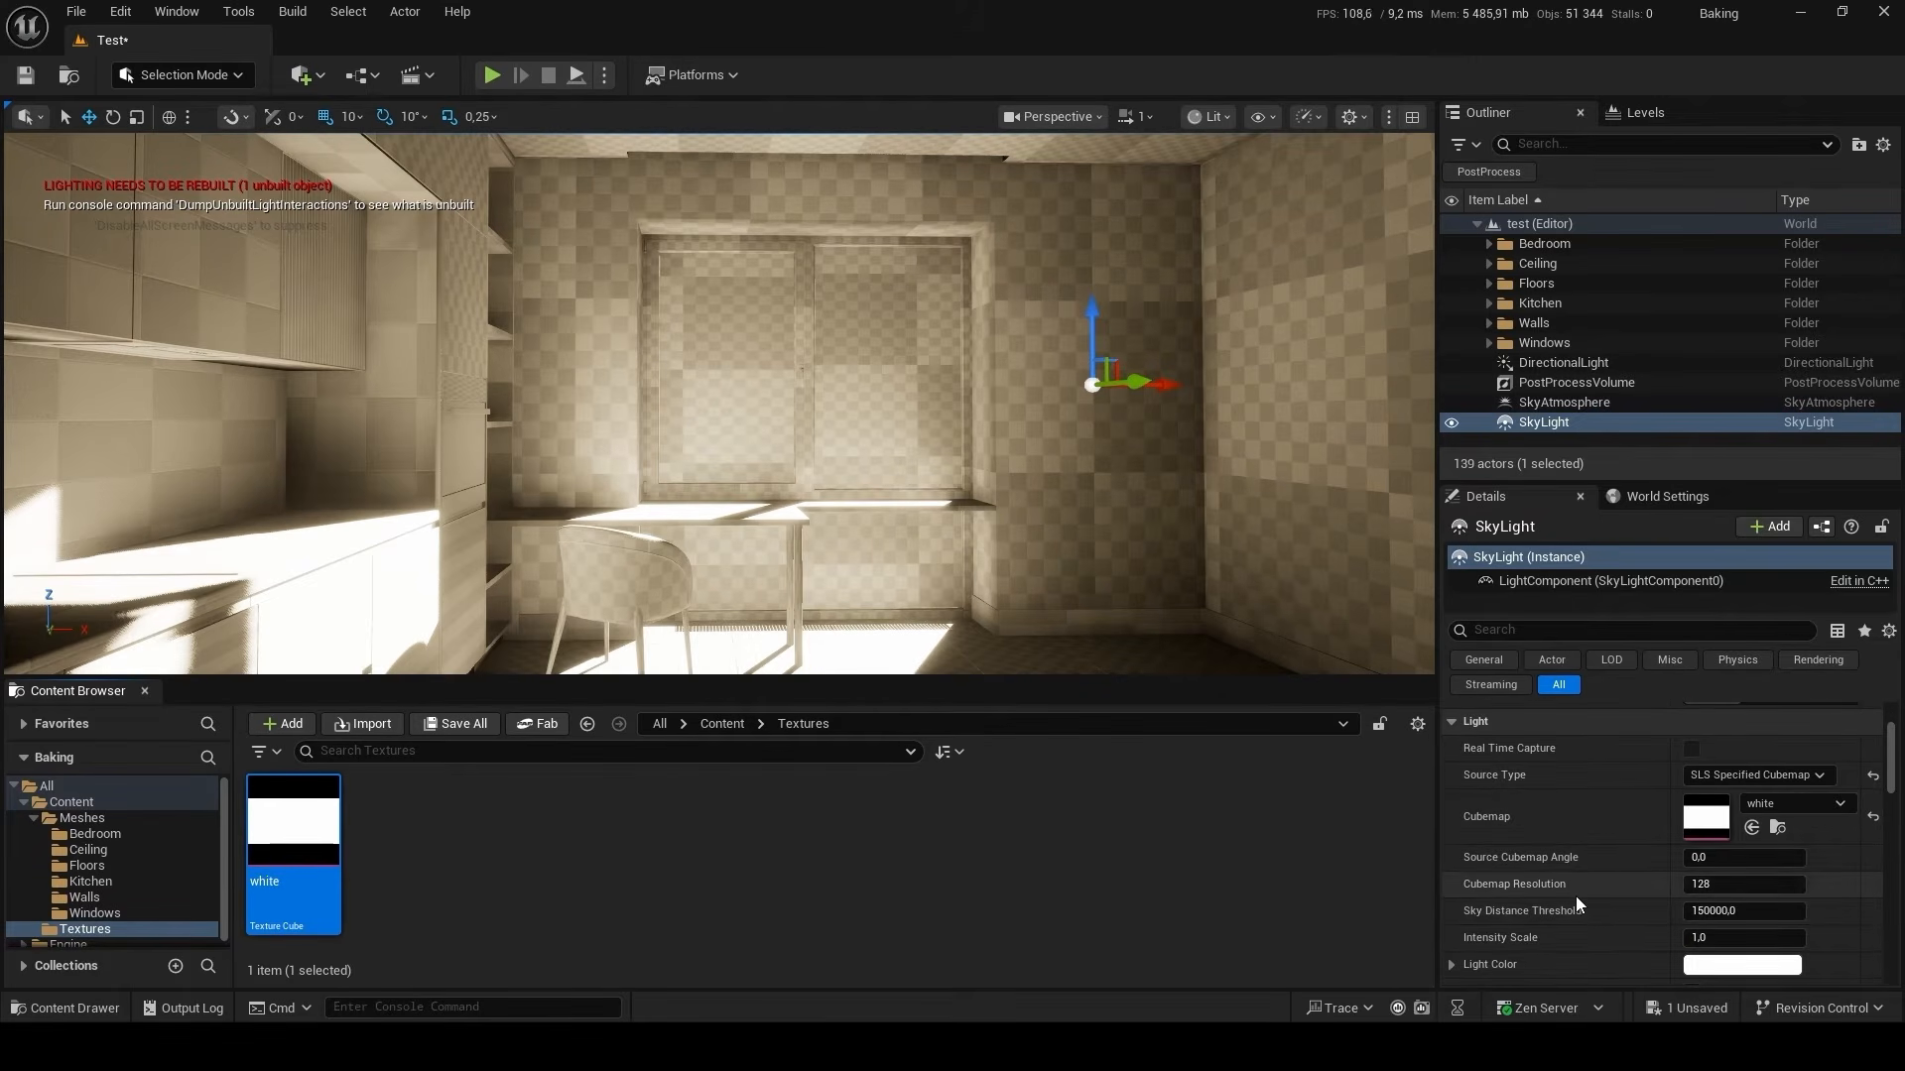
{"action": "left_click", "coordinate": [1729, 940]}
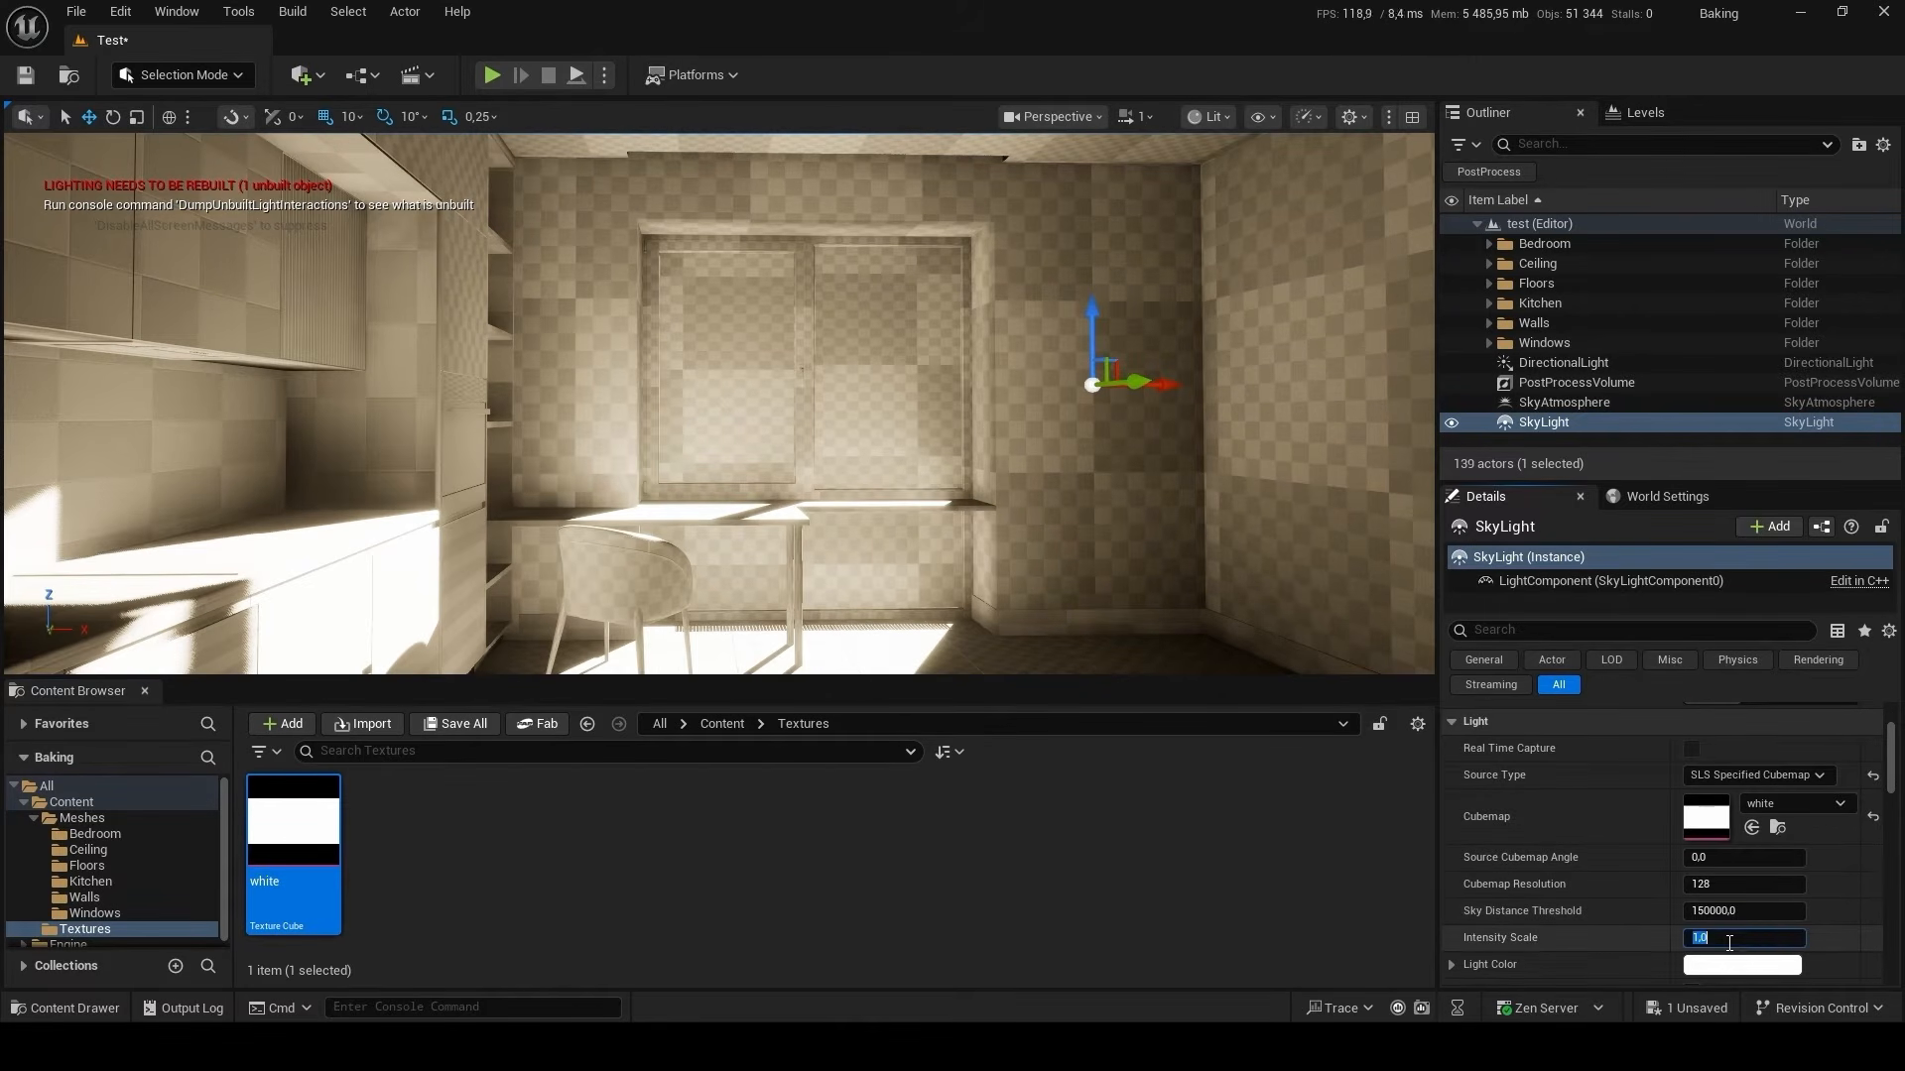
{"action": "type", "text": "10"}
{"action": "key", "text": "Return"}
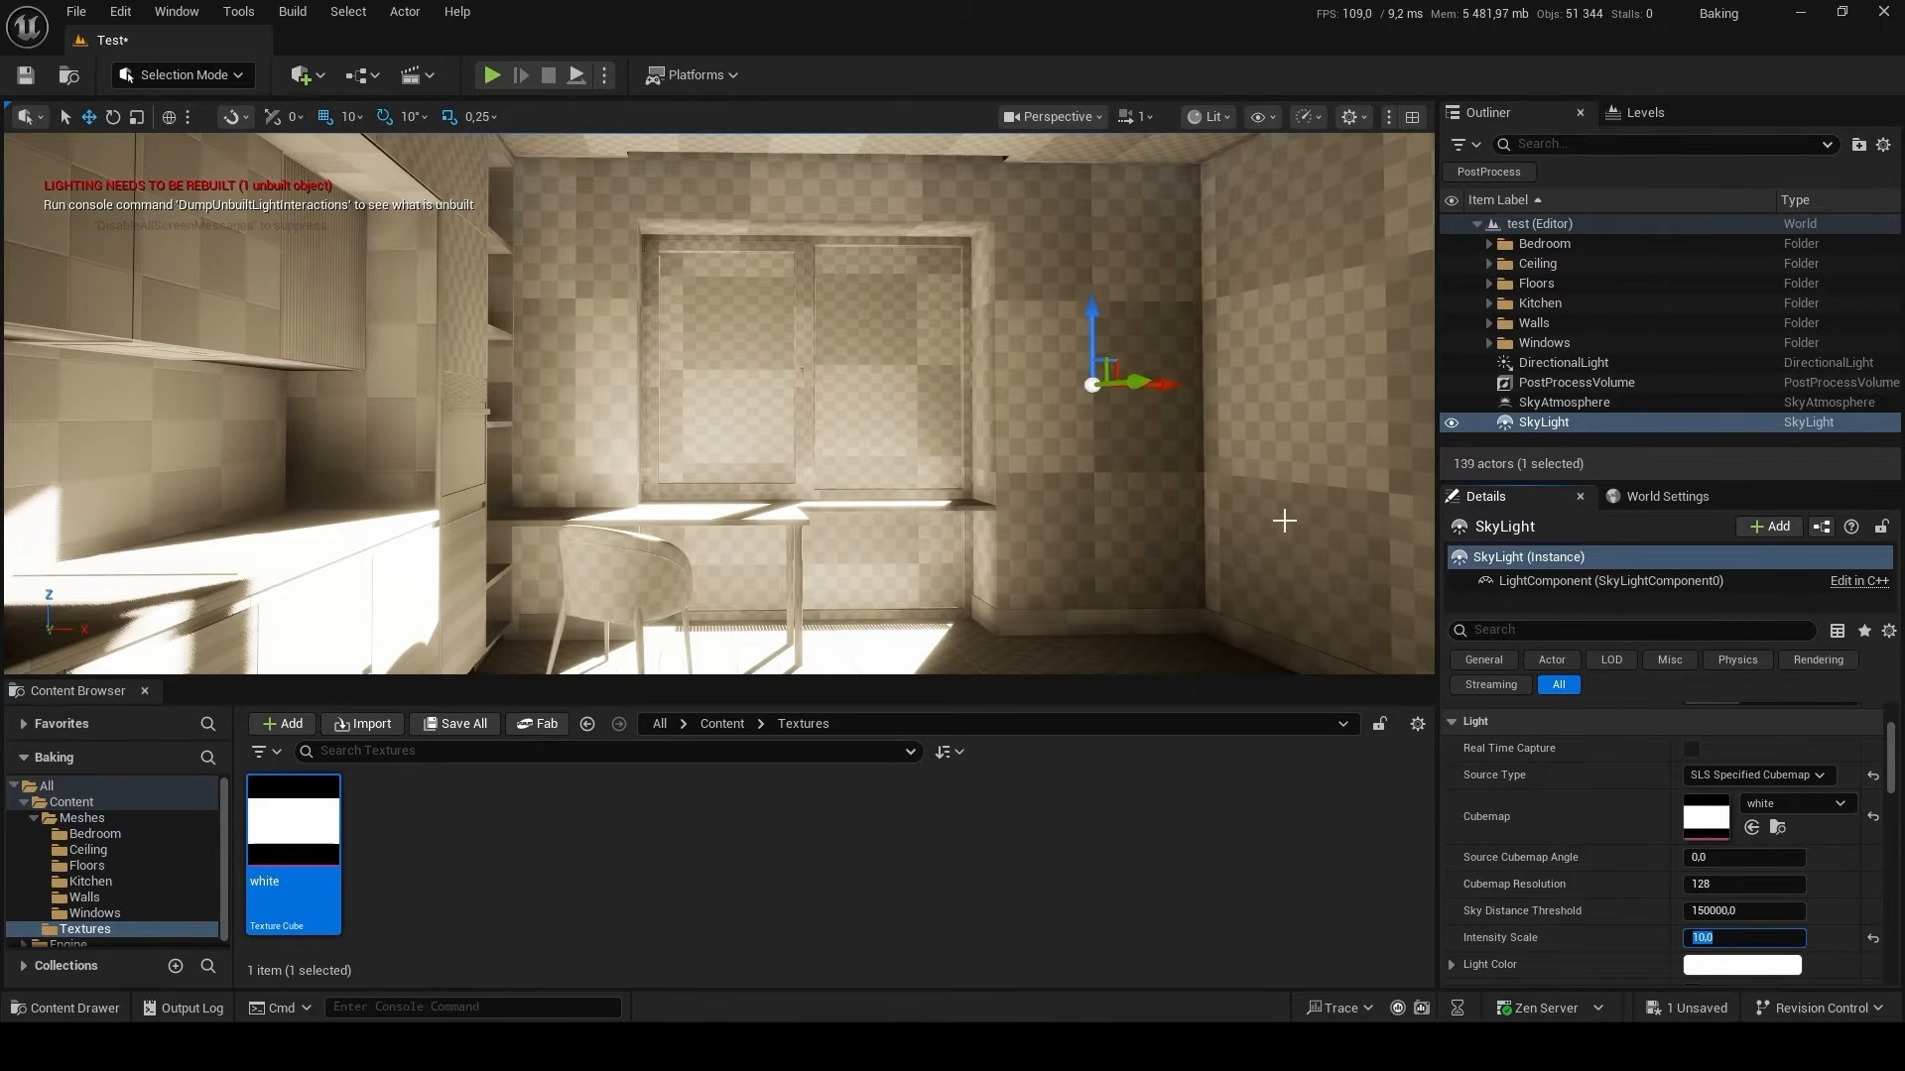
Set the DirectionalLight's Intensity to 3 lux.
{"action": "left_click", "coordinate": [1564, 363]}
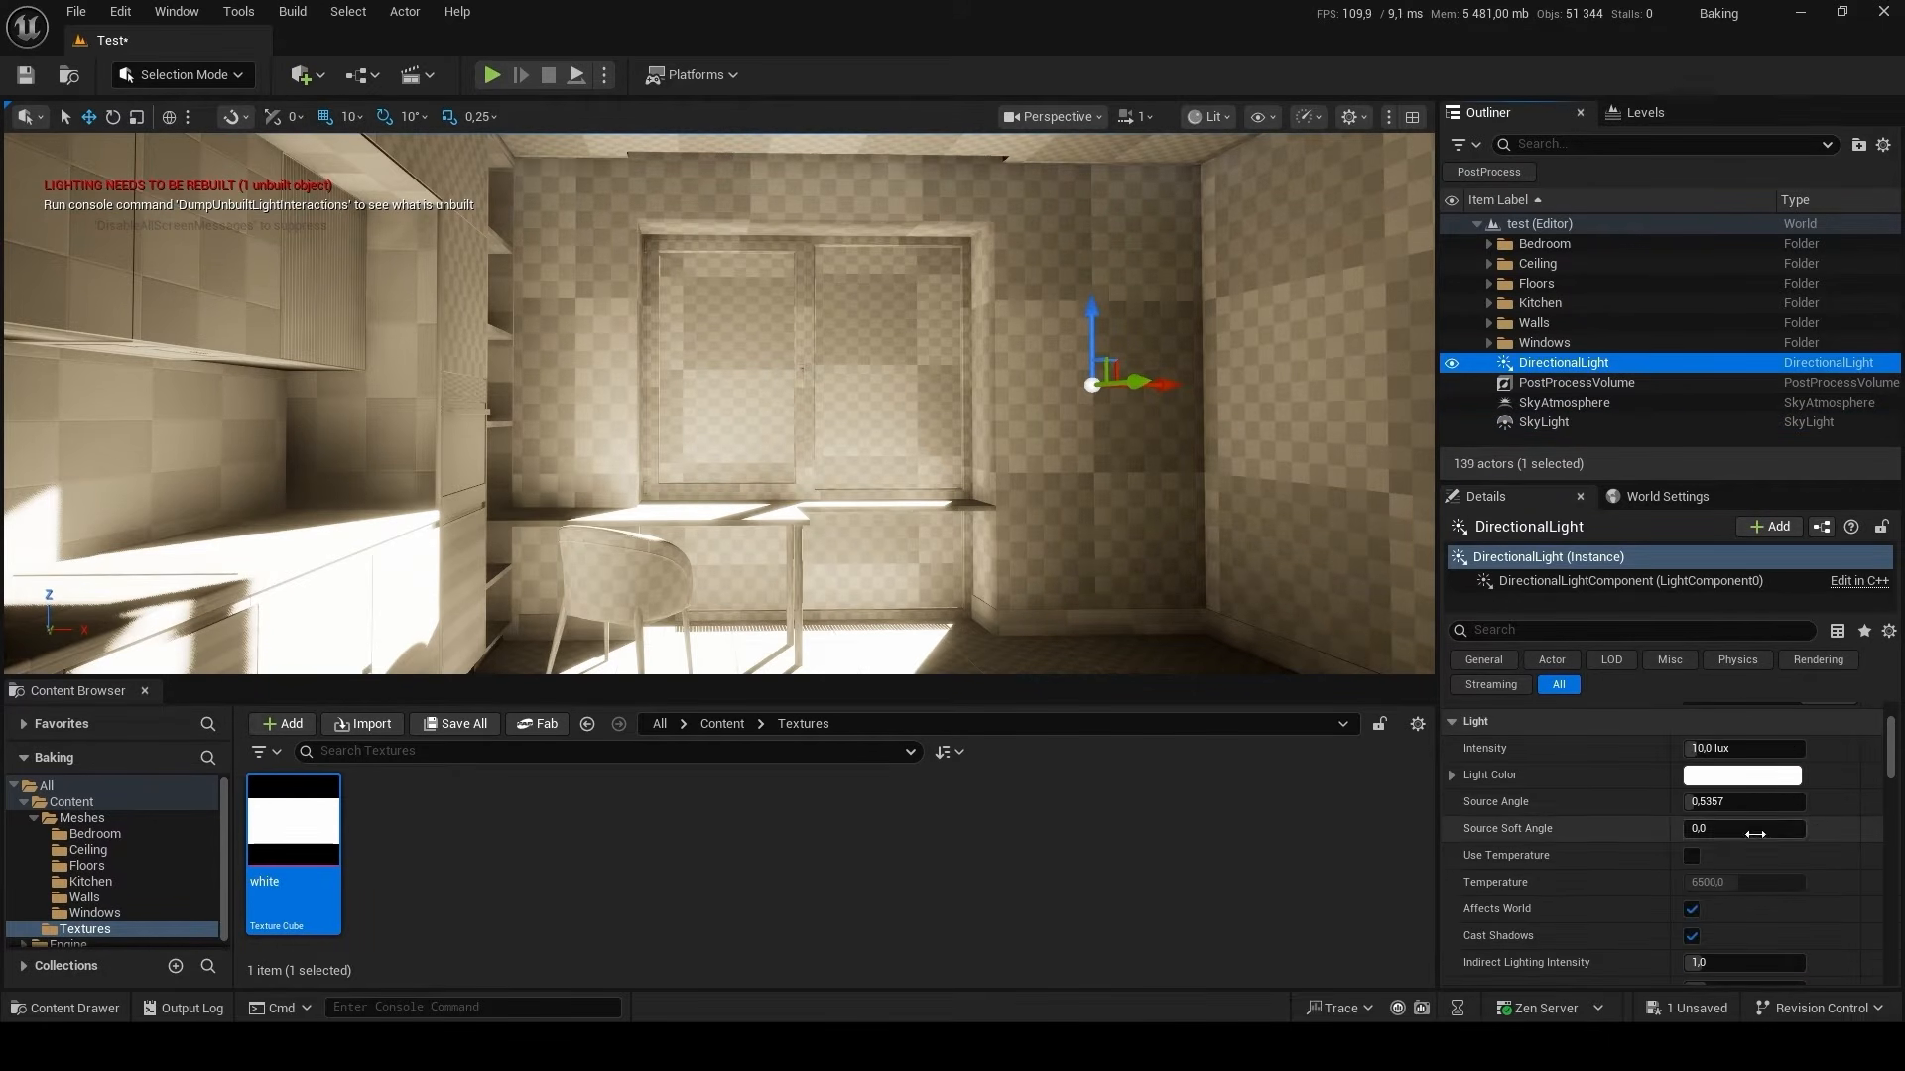
{"action": "scroll", "coordinate": [1754, 834], "scroll_direction": "up", "scroll_amount": 2}
{"action": "left_click", "coordinate": [1757, 811]}
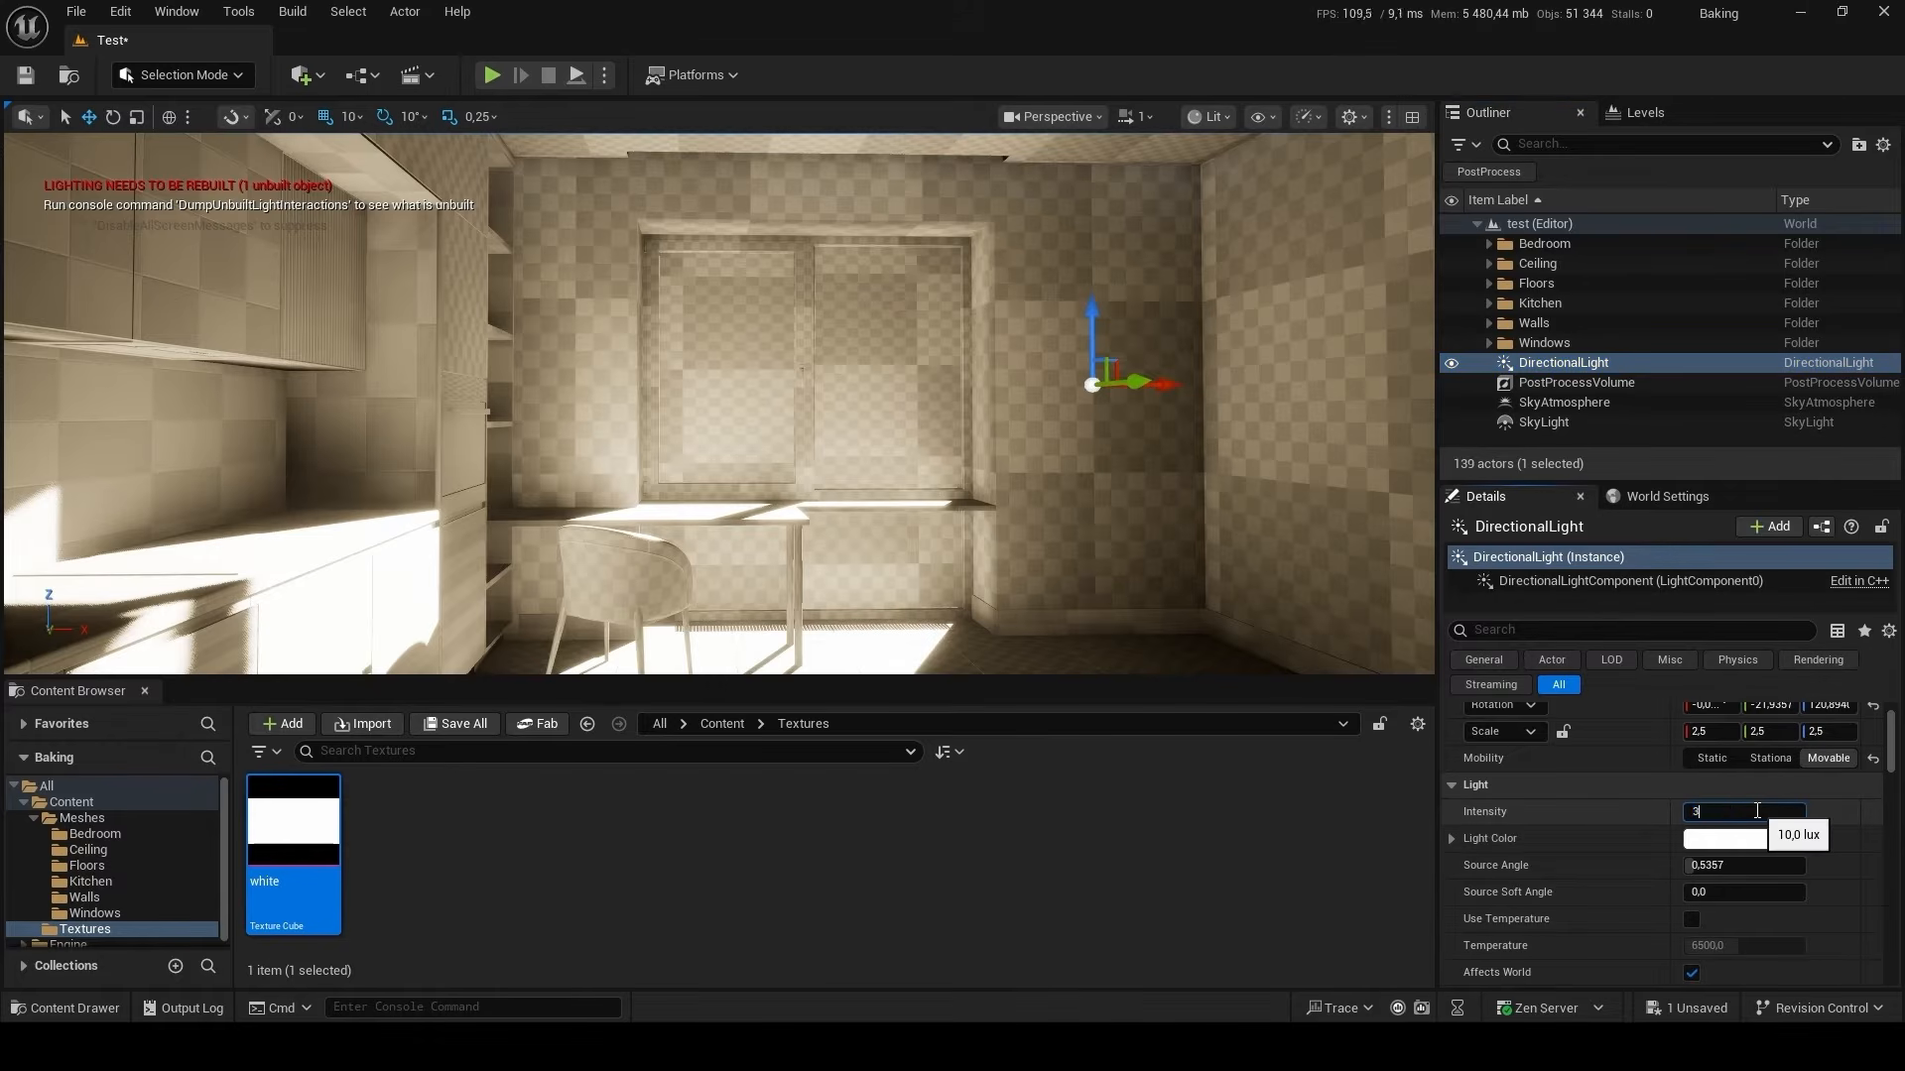
{"action": "key", "text": "Return"}
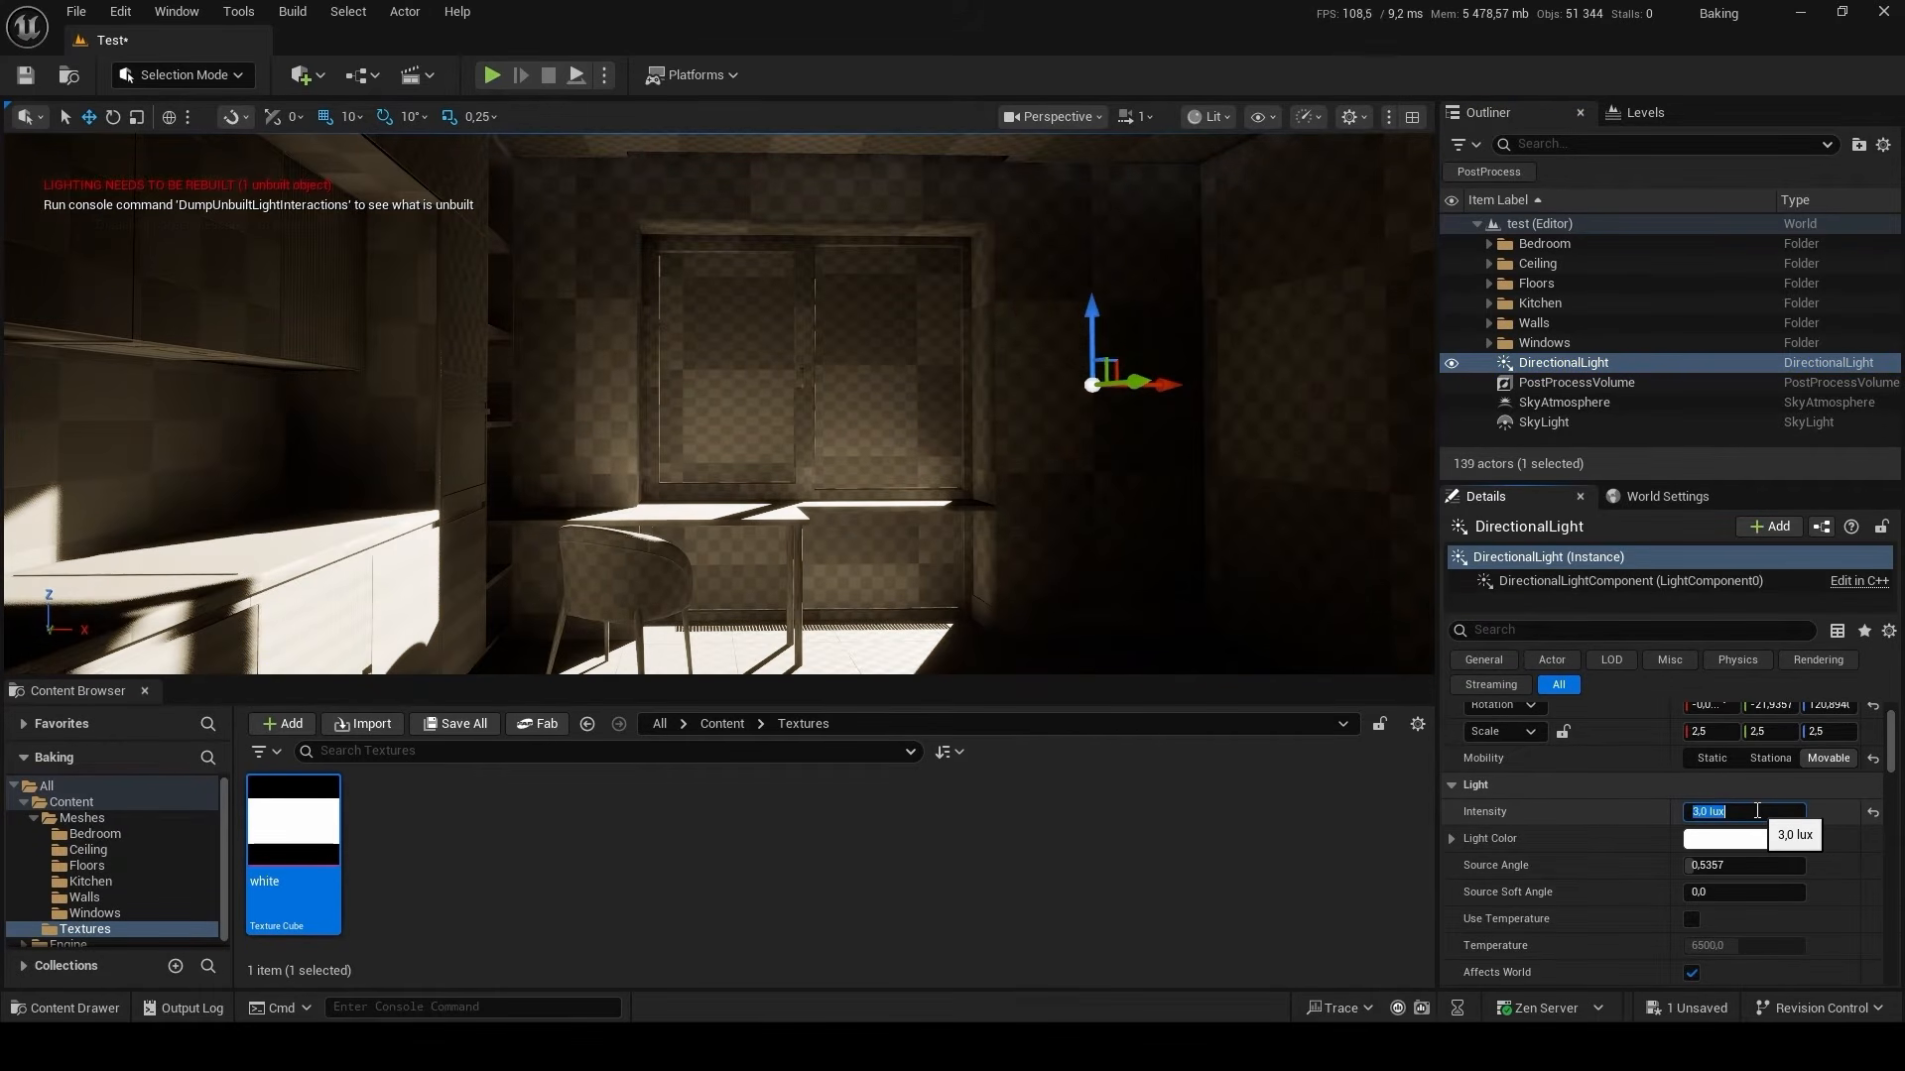
Try a Source Angle of 10 on the DirectionalLight and settle on 8.
{"action": "left_click", "coordinate": [1760, 866]}
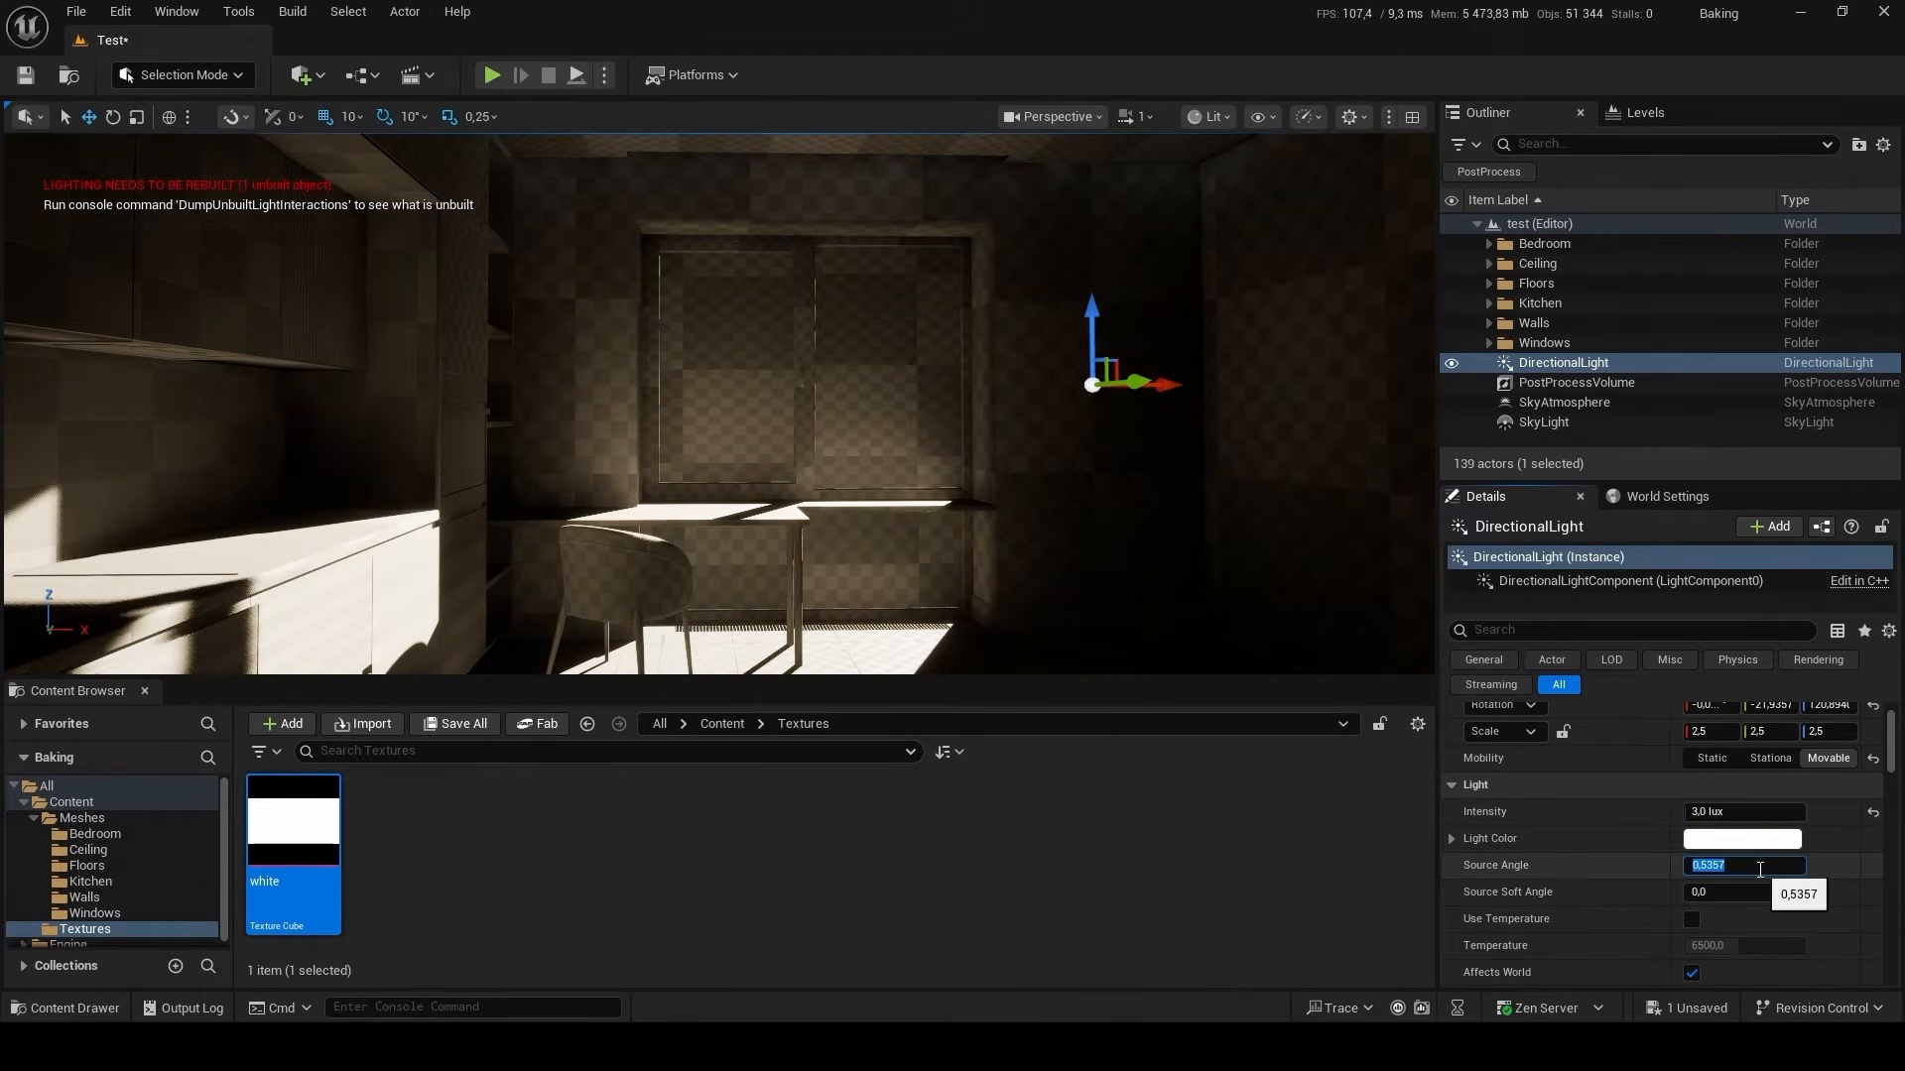
{"action": "key", "text": "Return"}
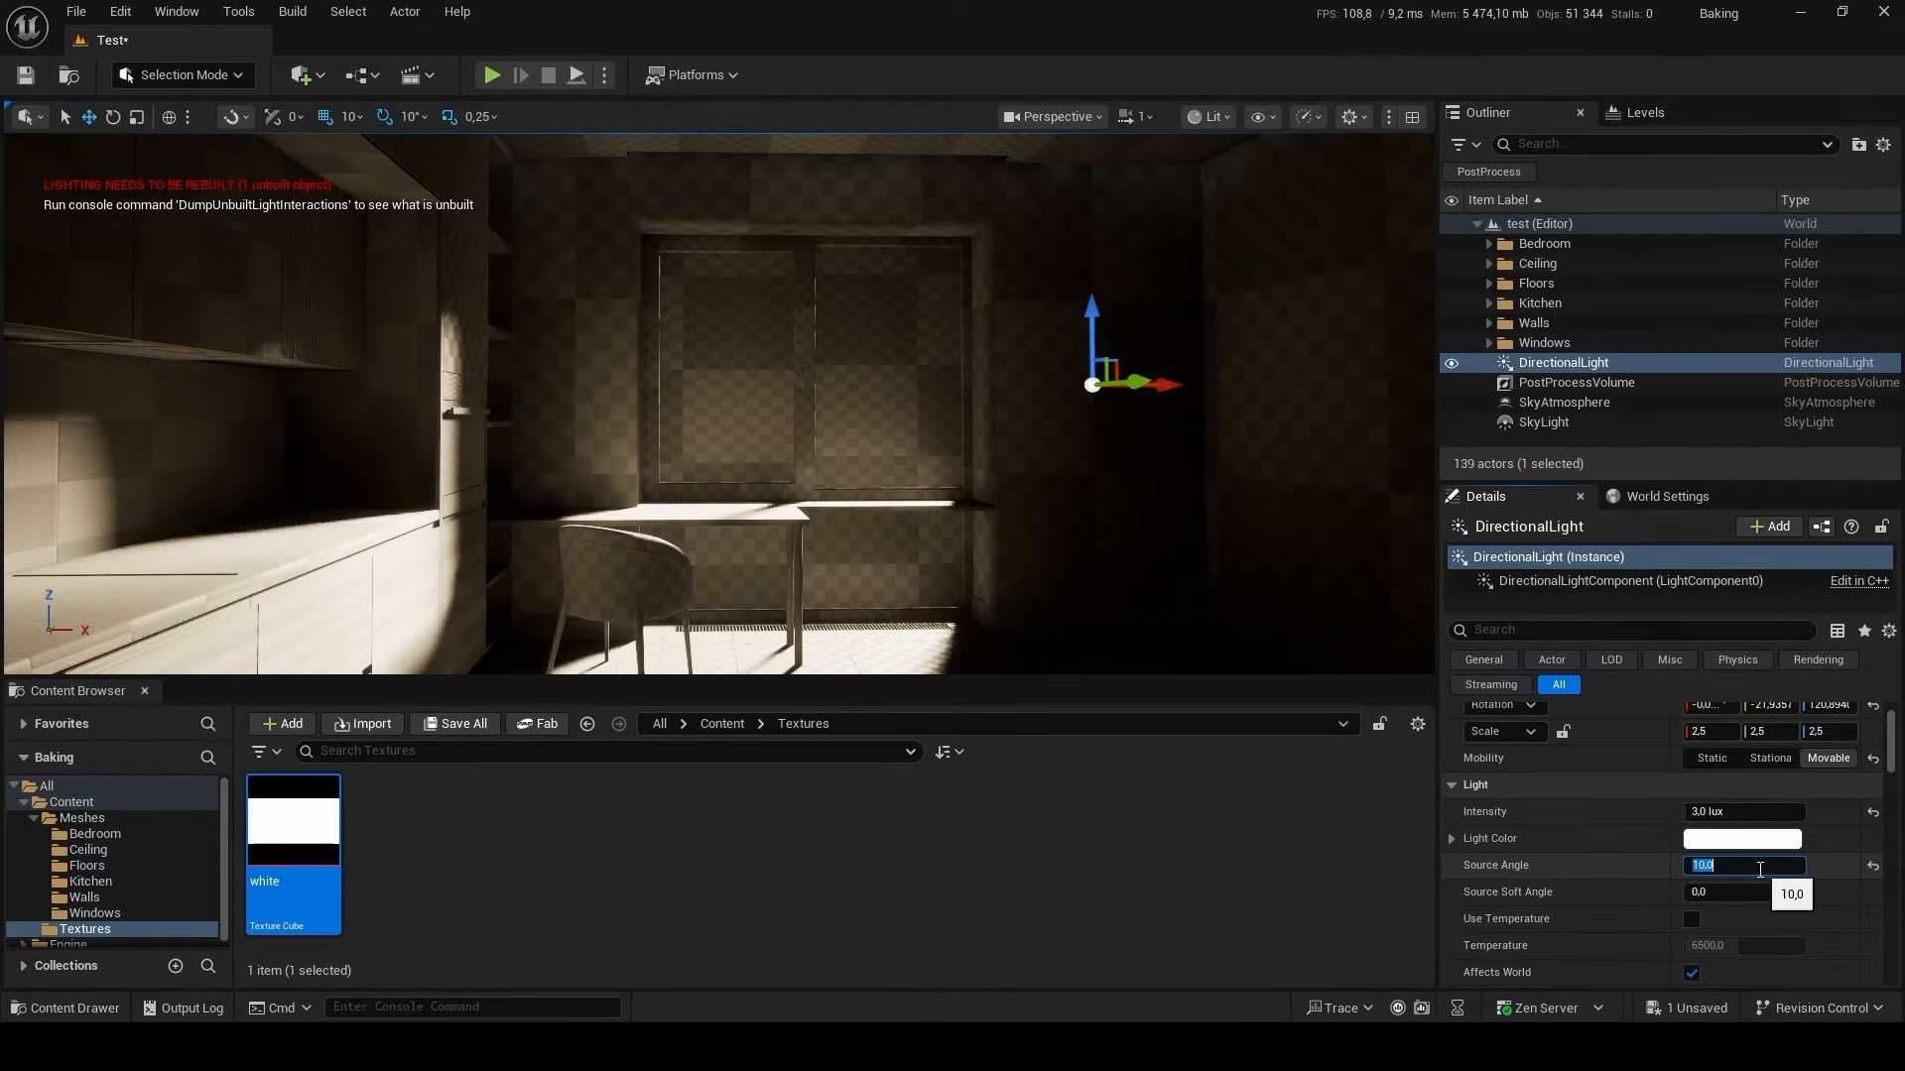
{"action": "type", "text": "8"}
{"action": "key", "text": "Return"}
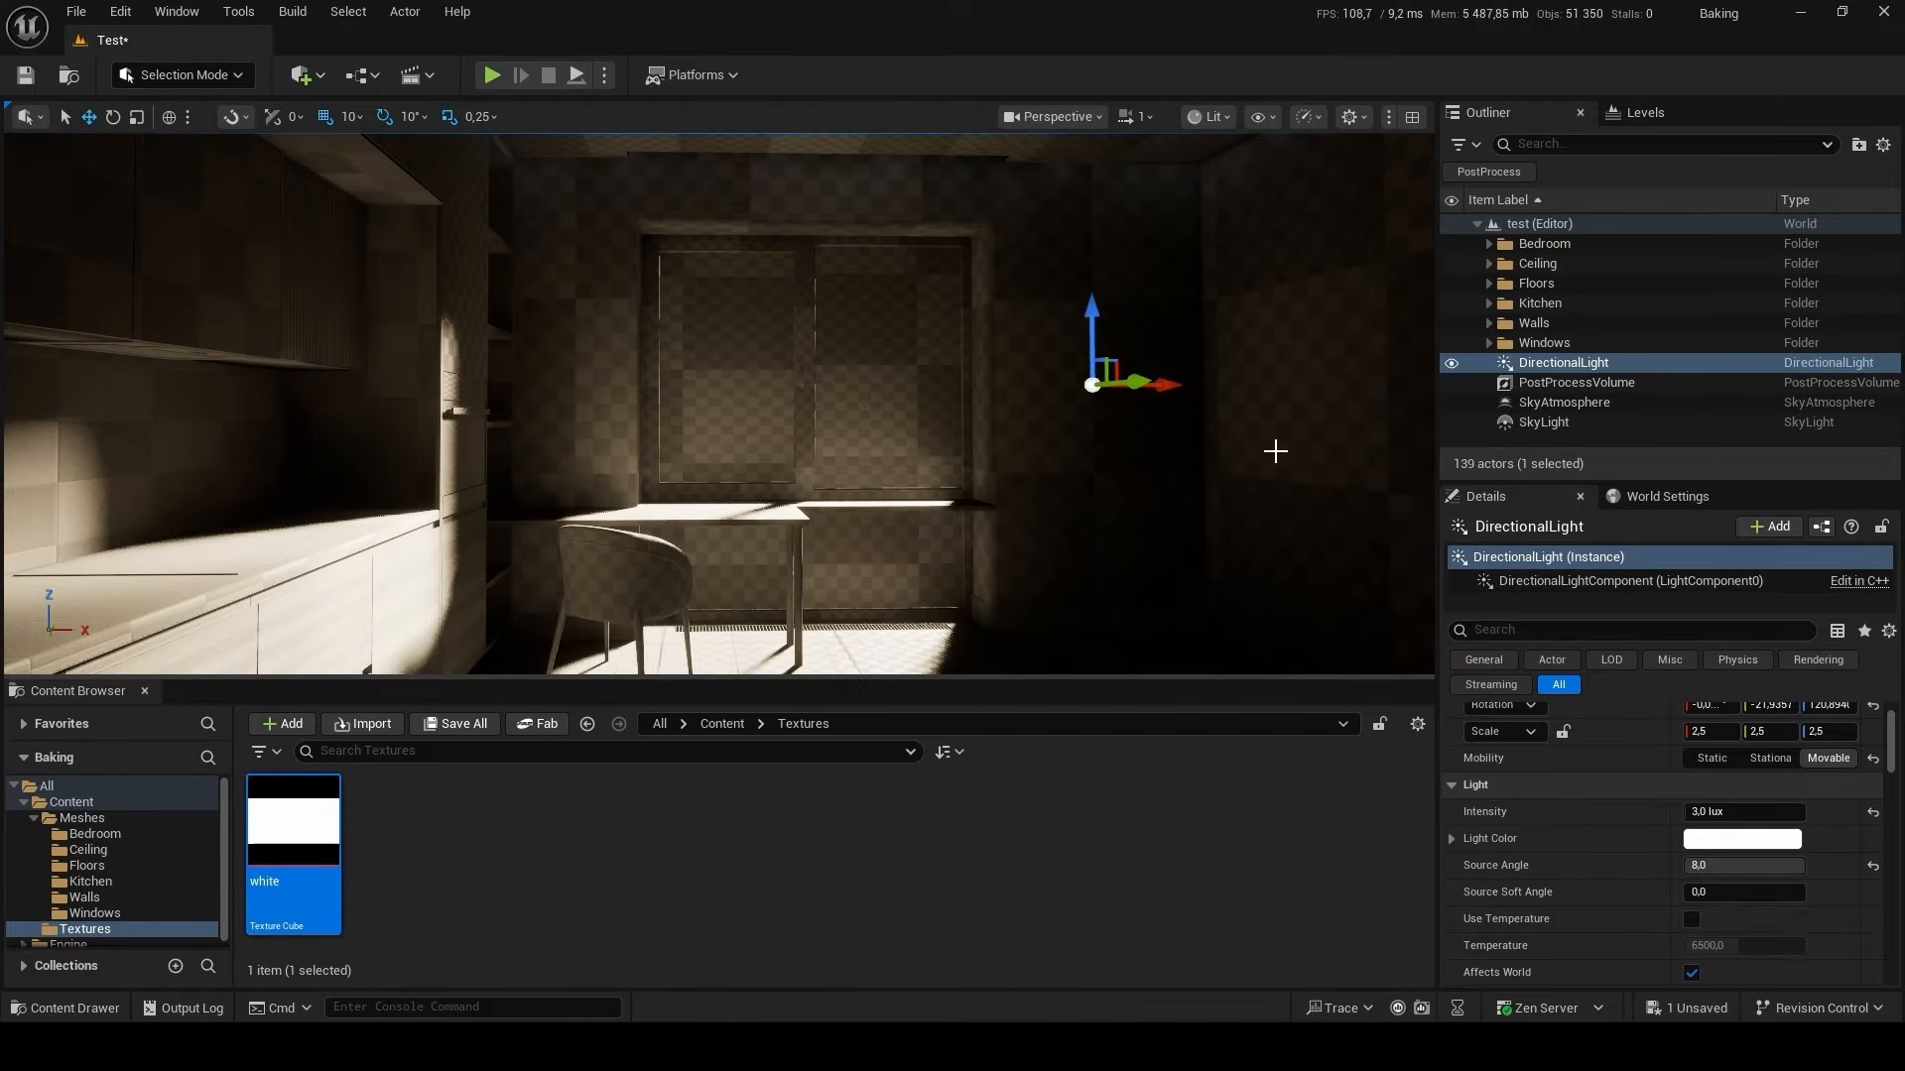
Override the Bloom Intensity of the PostProcessVolume and set it to 0.
{"action": "left_click", "coordinate": [1641, 381]}
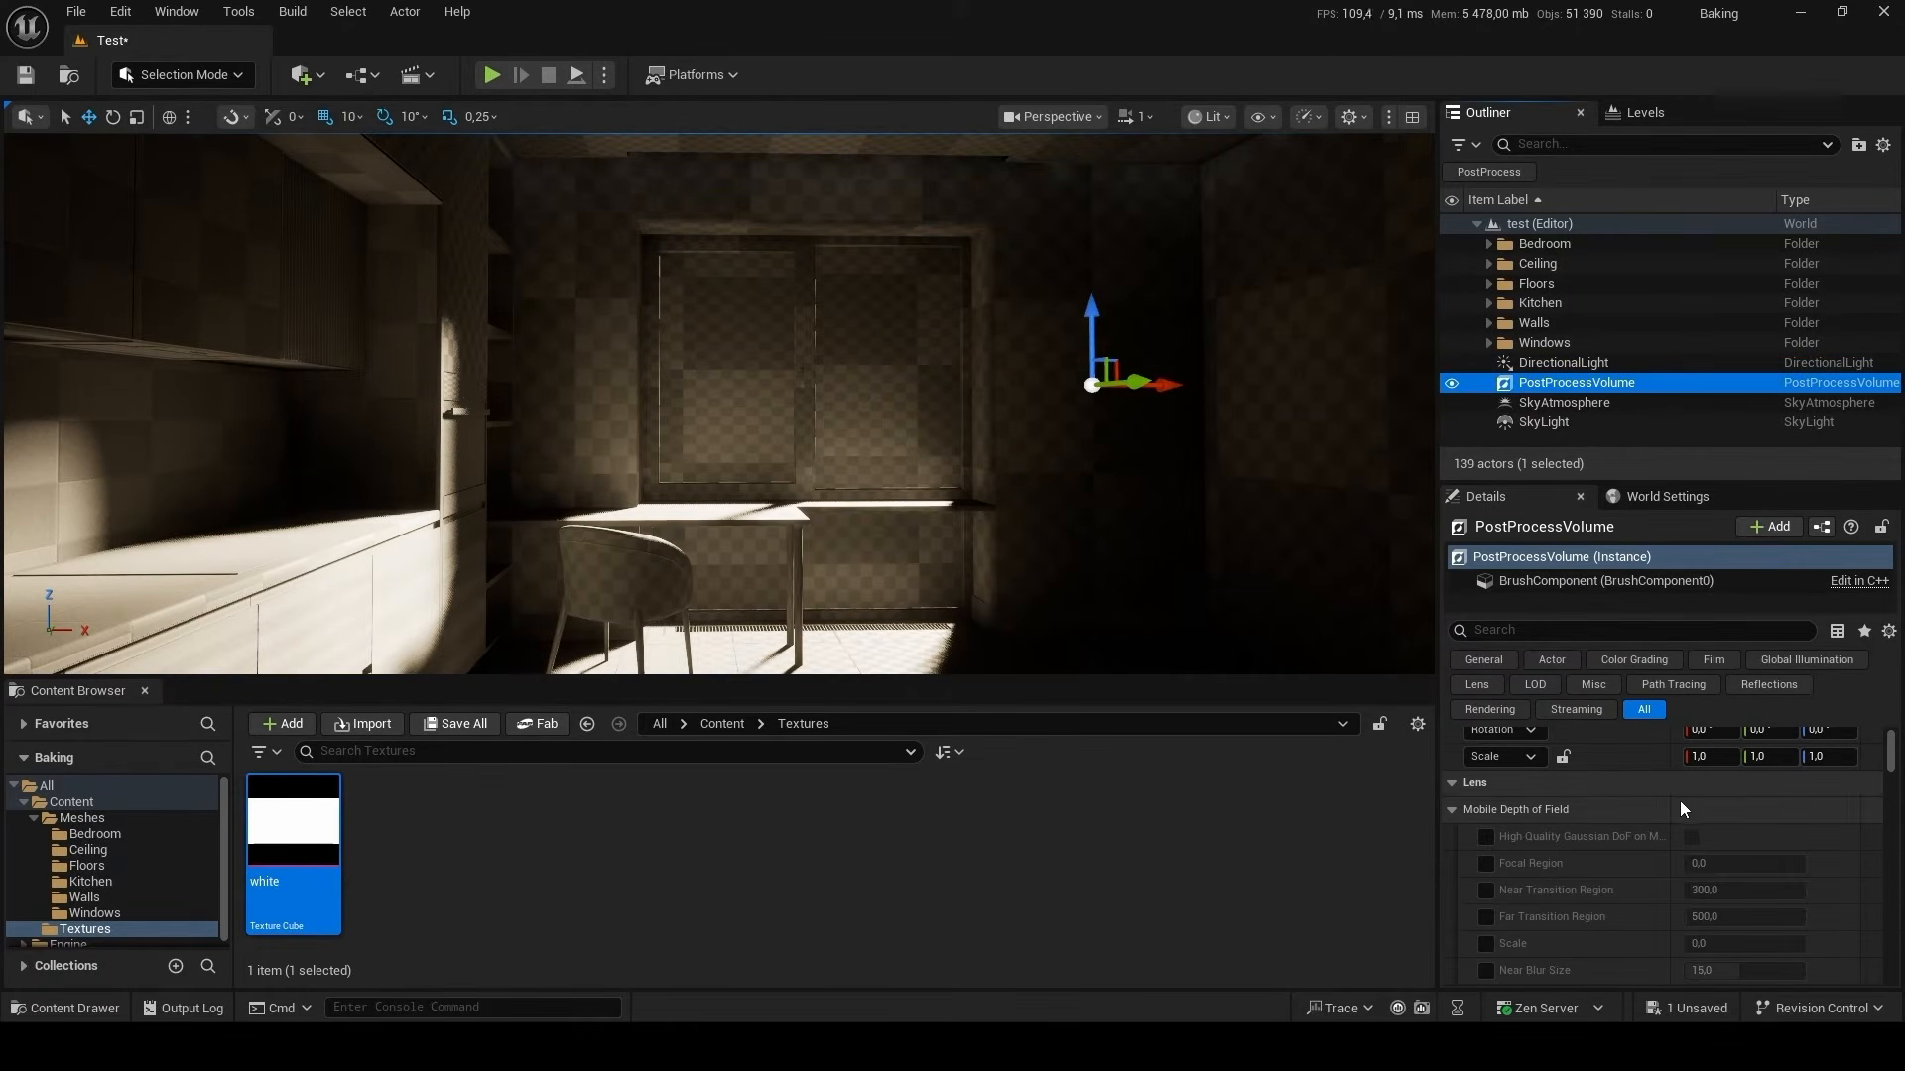
{"action": "left_click", "coordinate": [1454, 809]}
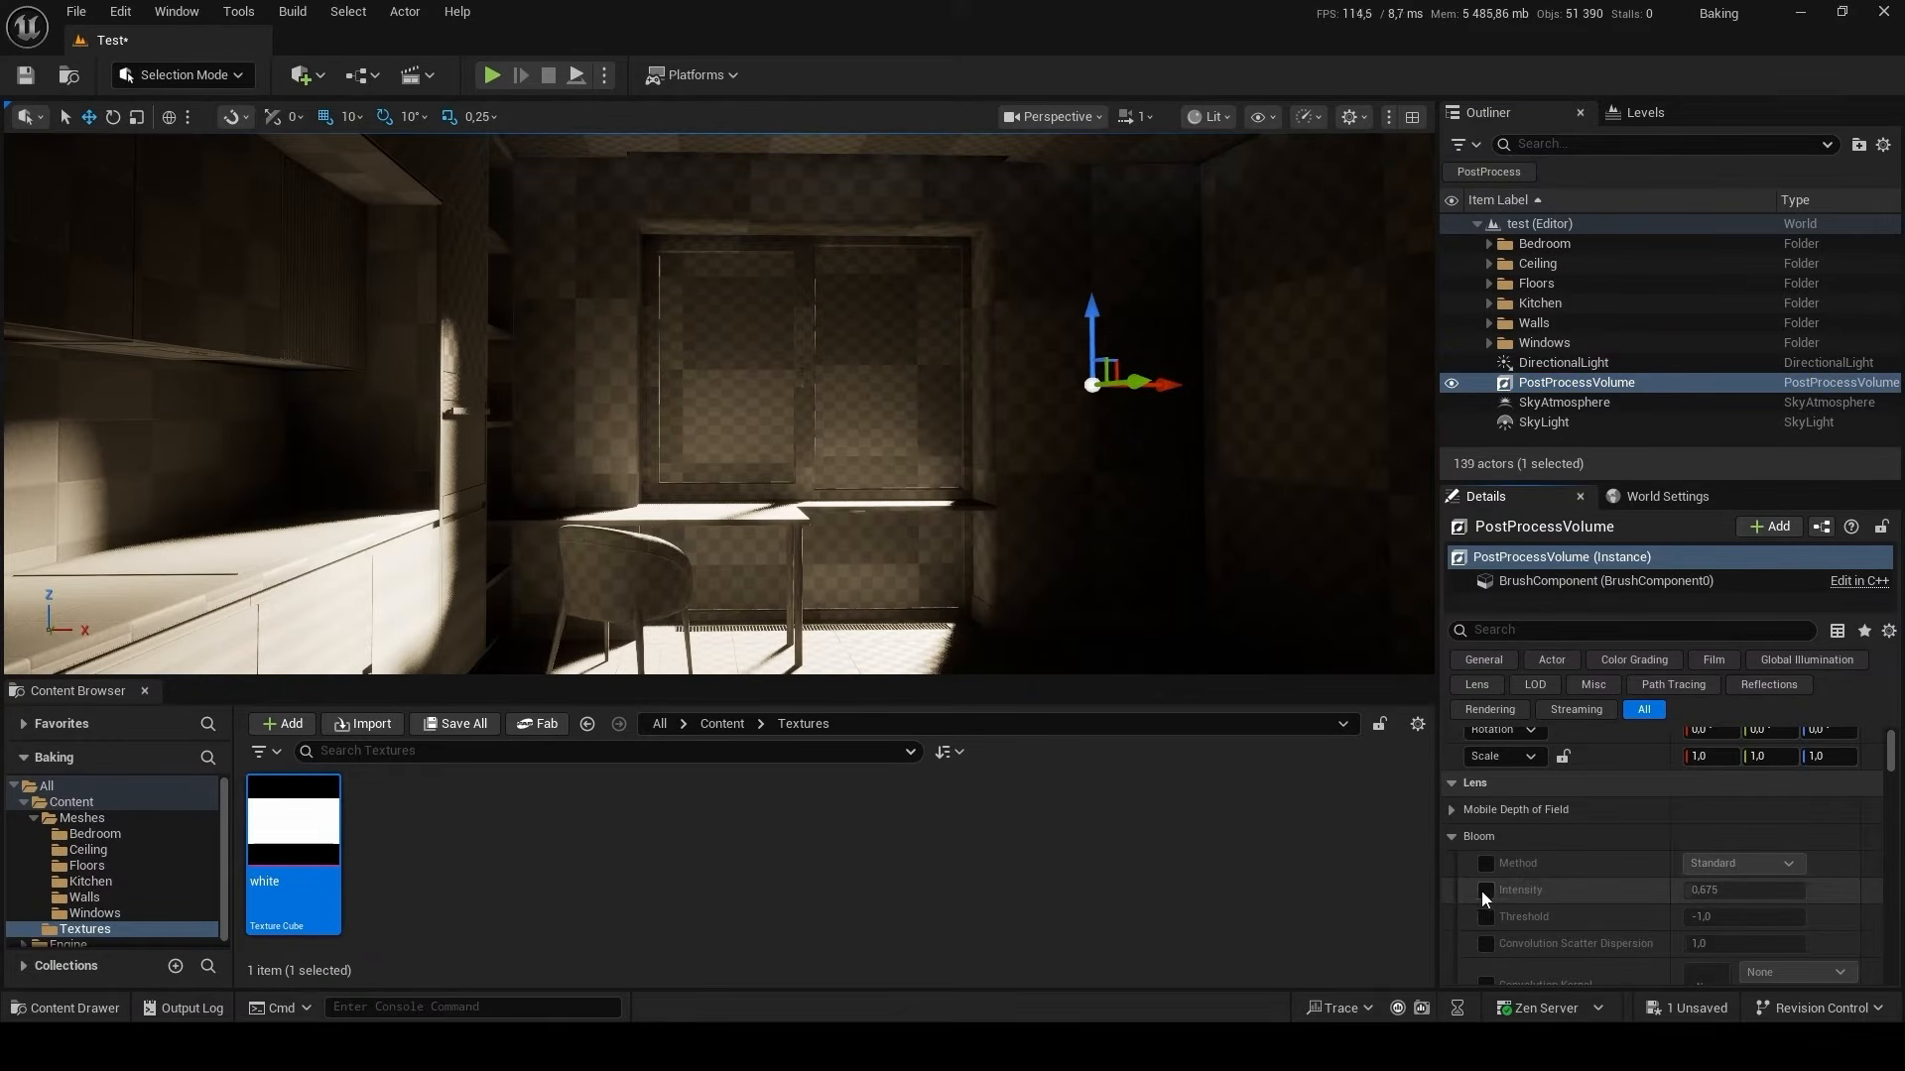
{"action": "key", "text": "Return"}
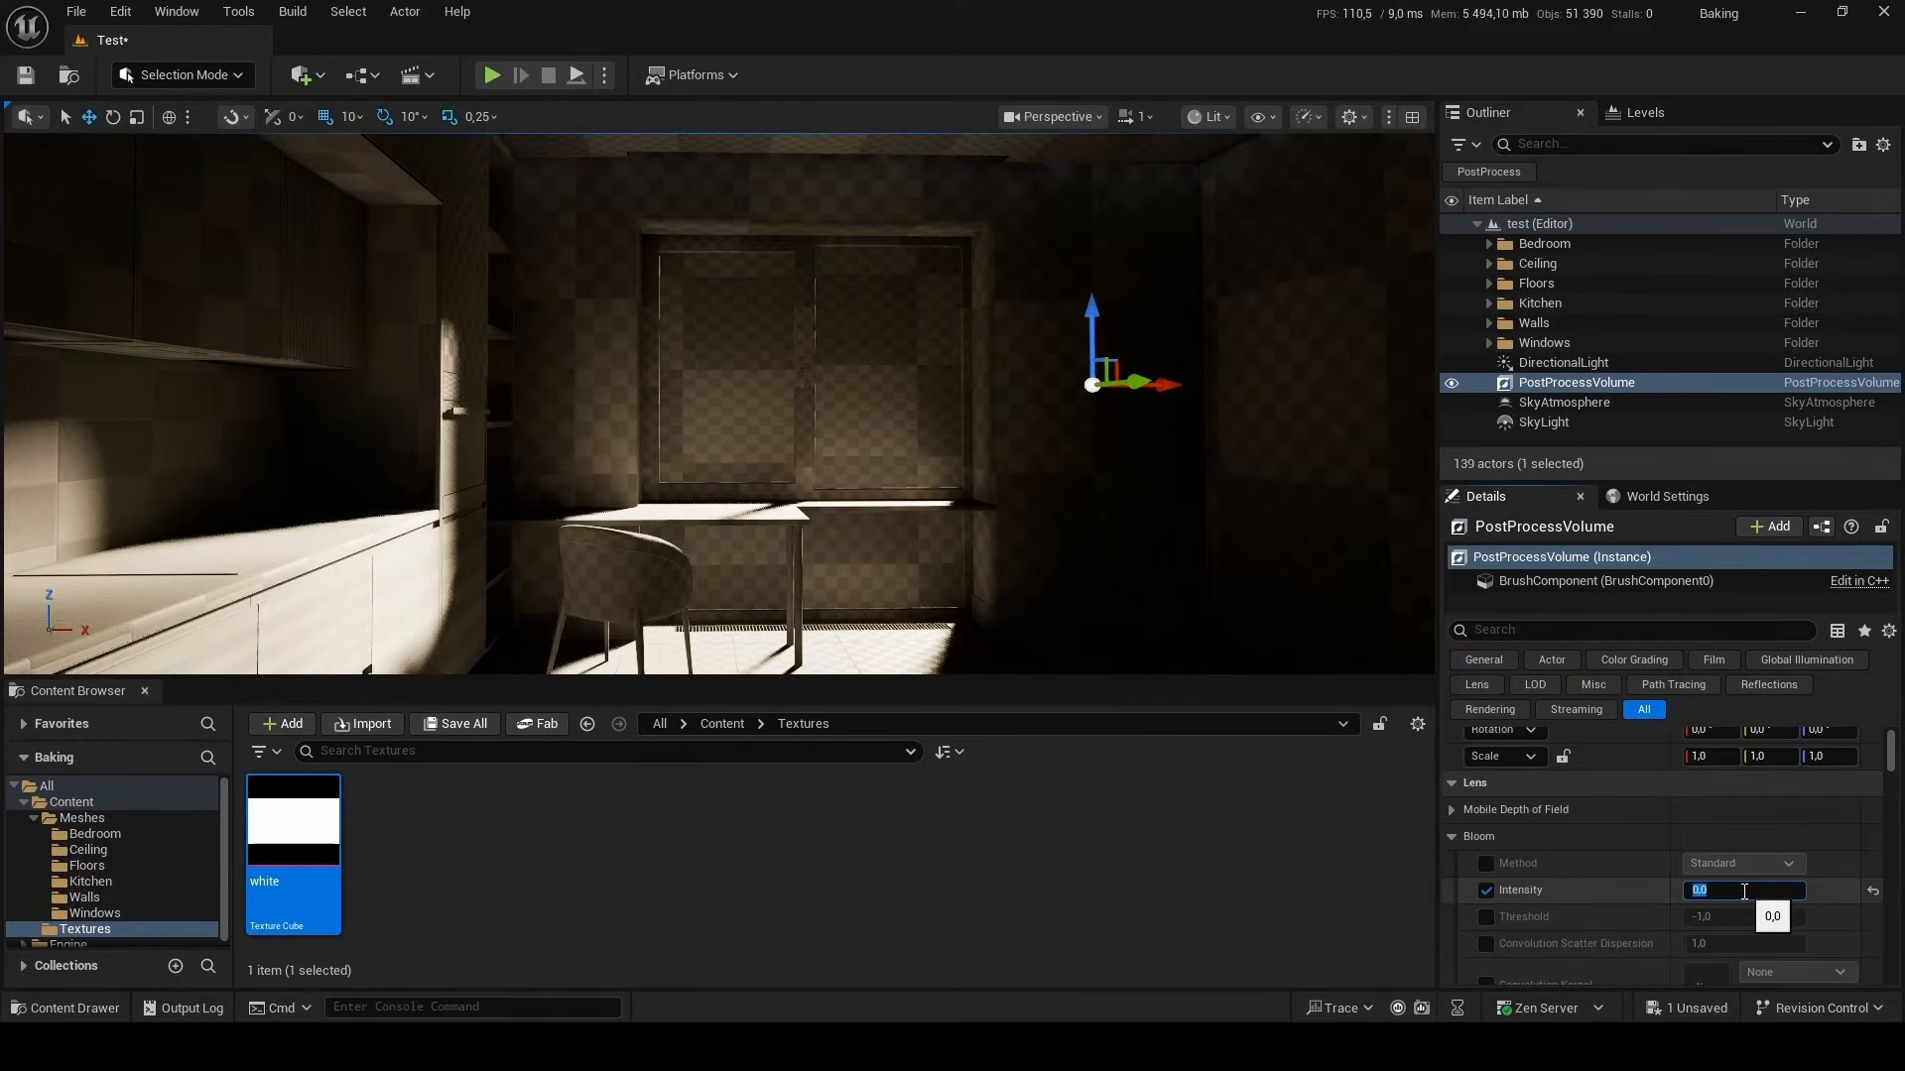
Collapse the Bloom settings and override the PostProcessVolume's exposure Metering Mode with Manual.
{"action": "left_click", "coordinate": [1451, 836]}
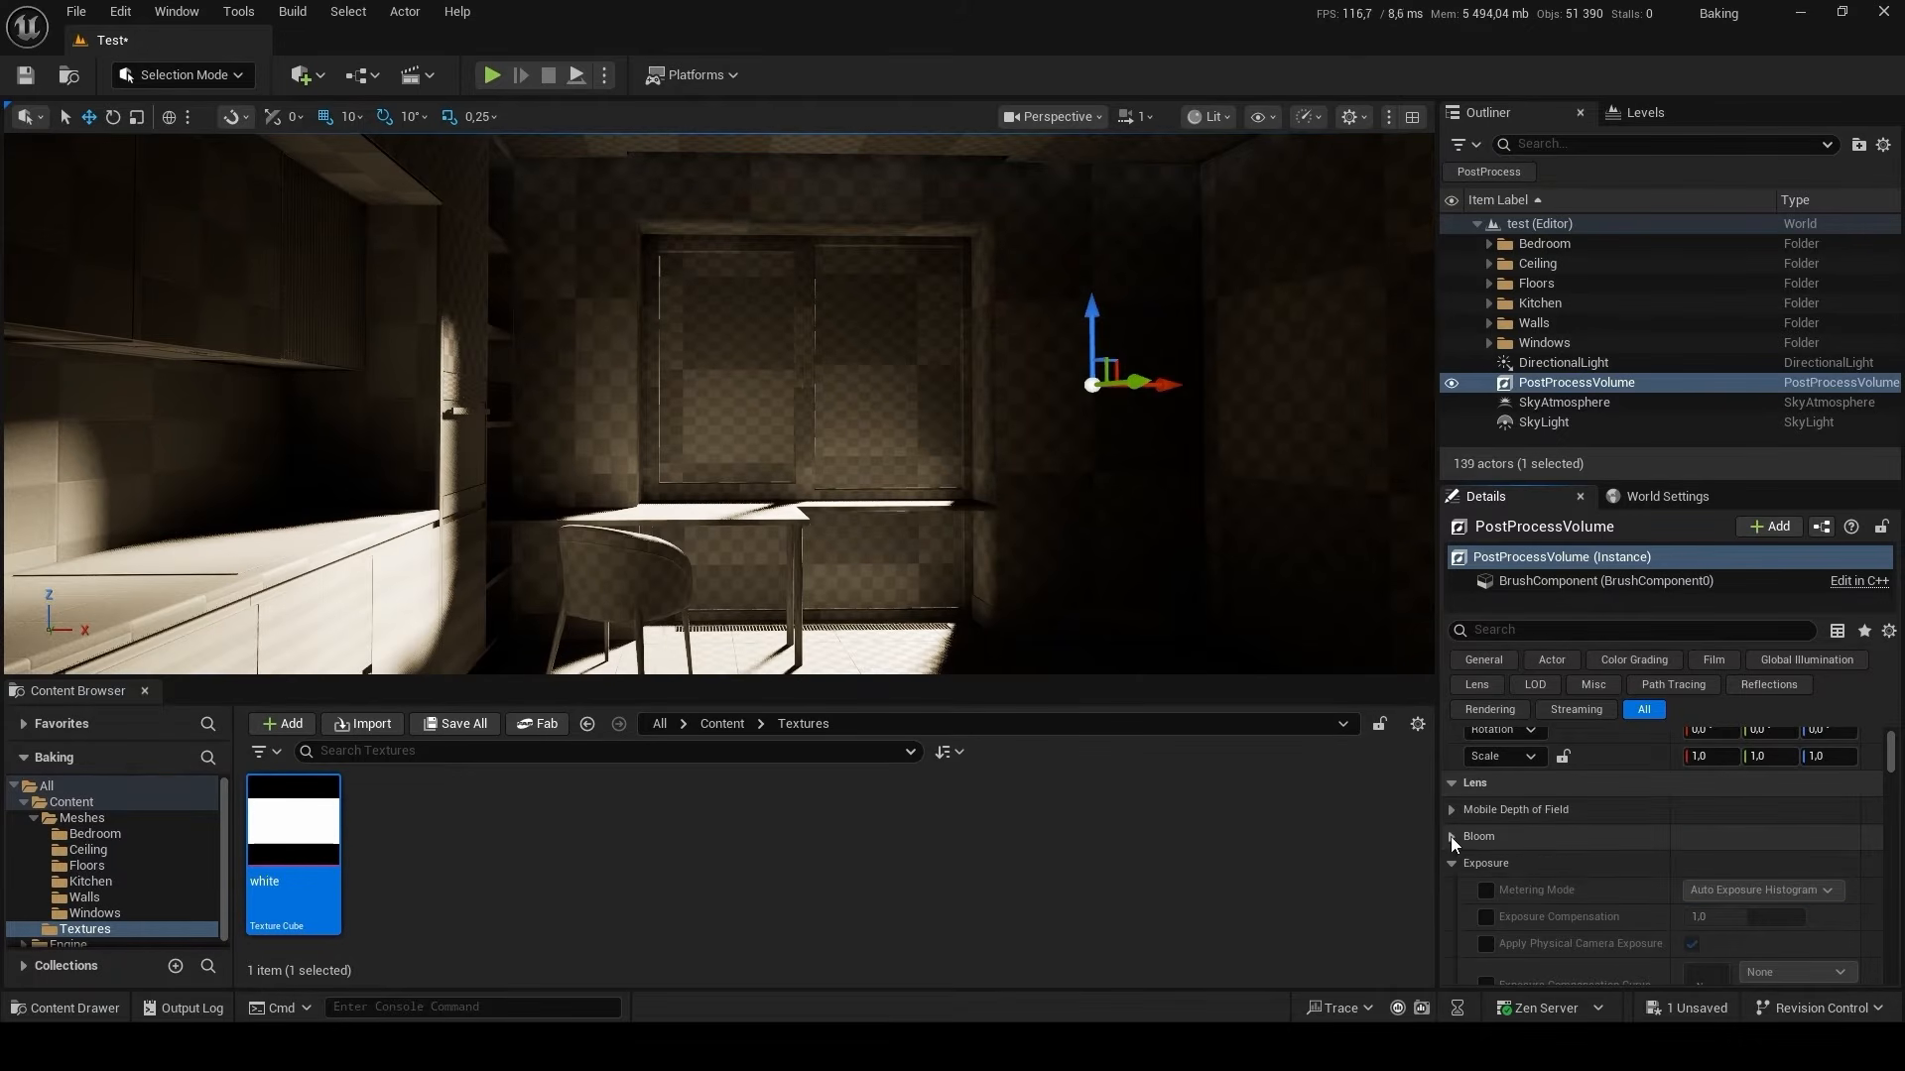
{"action": "left_click", "coordinate": [1486, 890]}
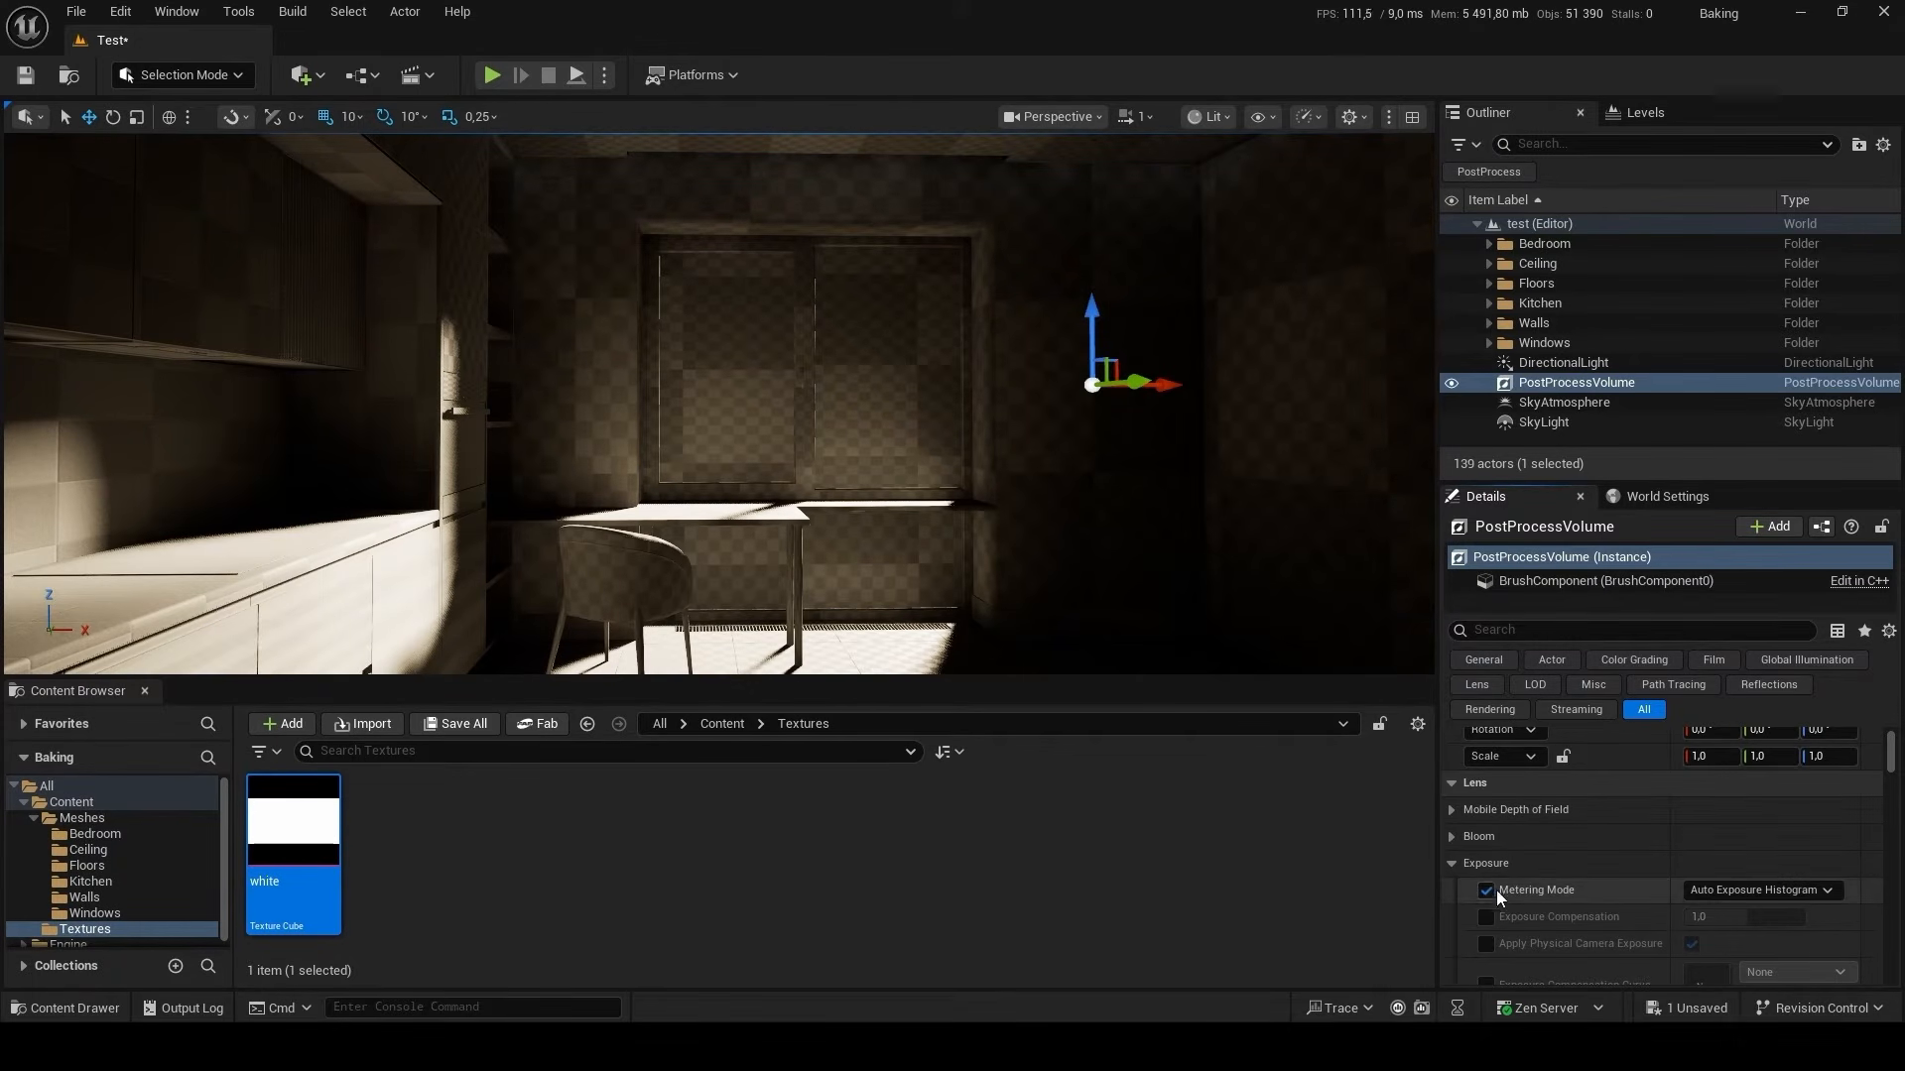
{"action": "left_click", "coordinate": [1761, 890]}
{"action": "left_click", "coordinate": [1735, 944]}
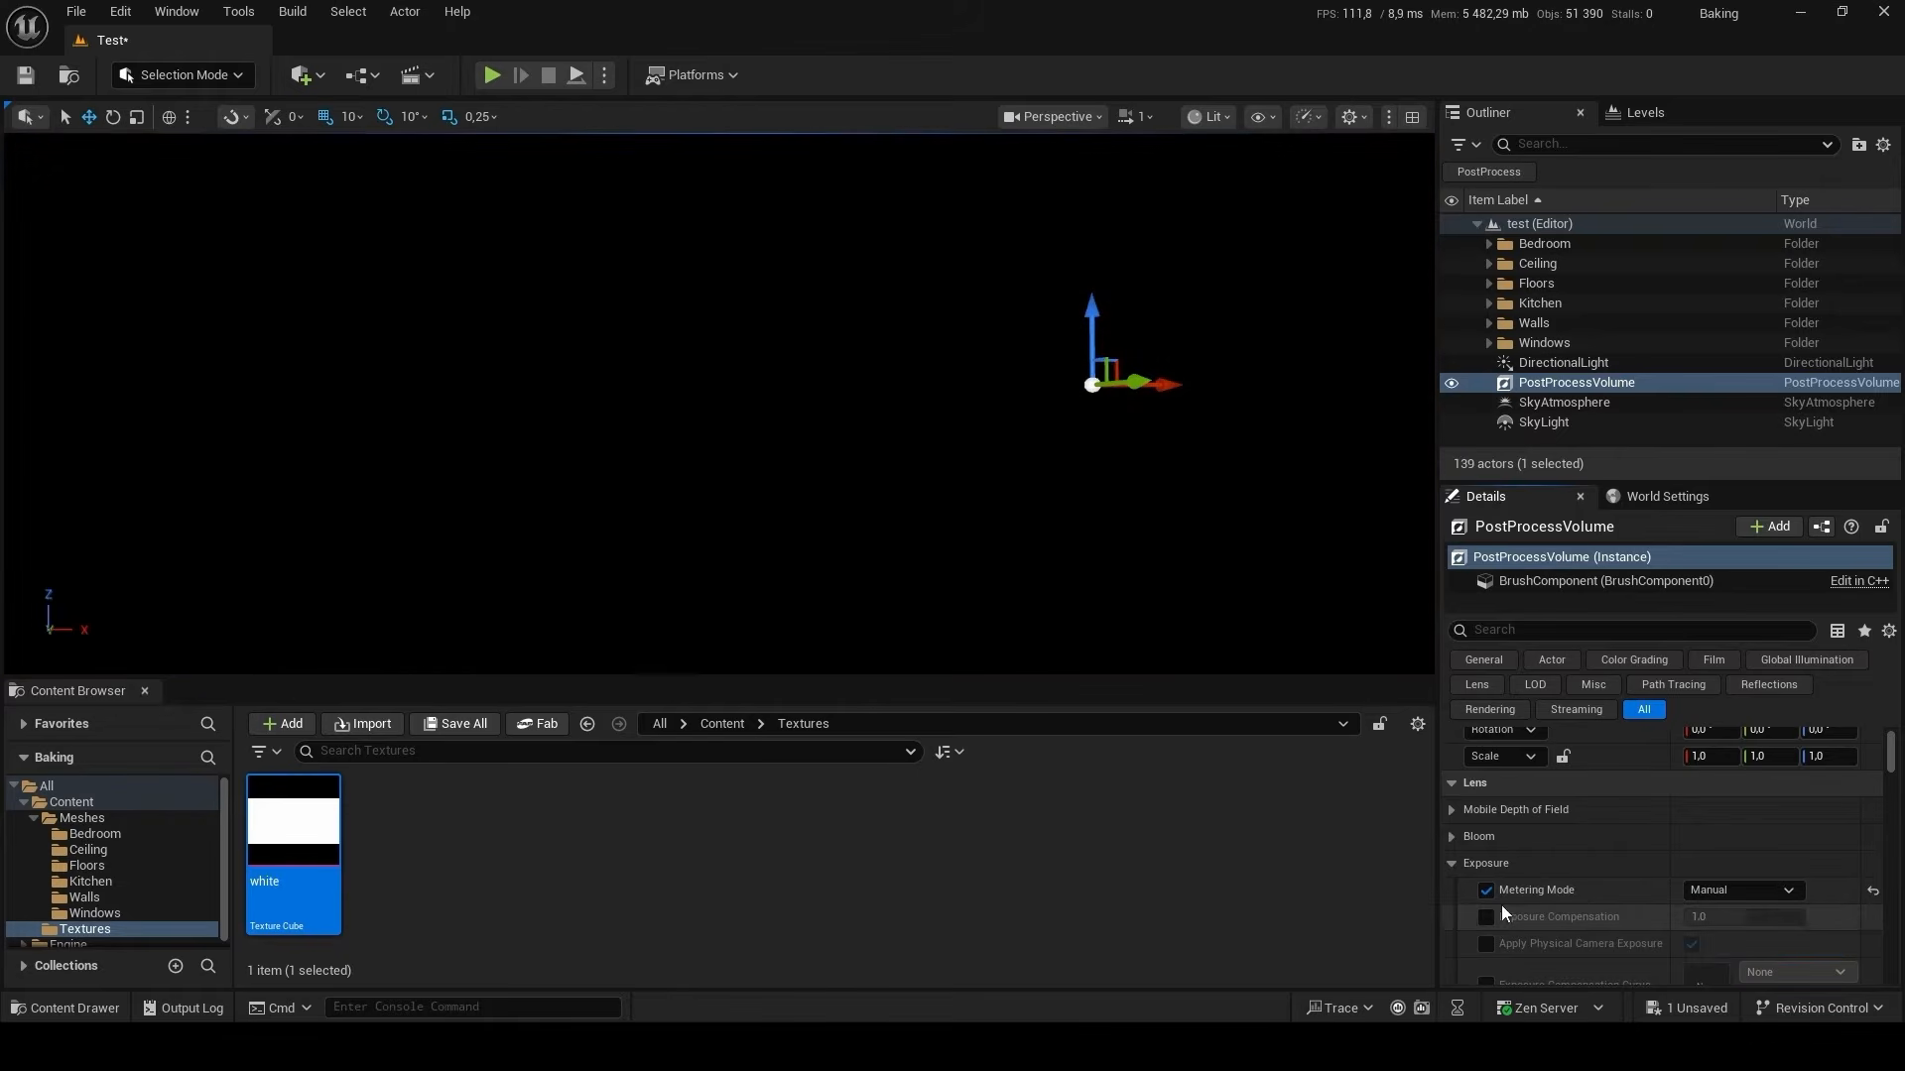
Override Exposure Compensation and Apply Physical Camera Exposure on the PostProcessVolume, setting the compensation to 11.
{"action": "left_click", "coordinate": [1488, 918]}
{"action": "left_click", "coordinate": [1487, 944]}
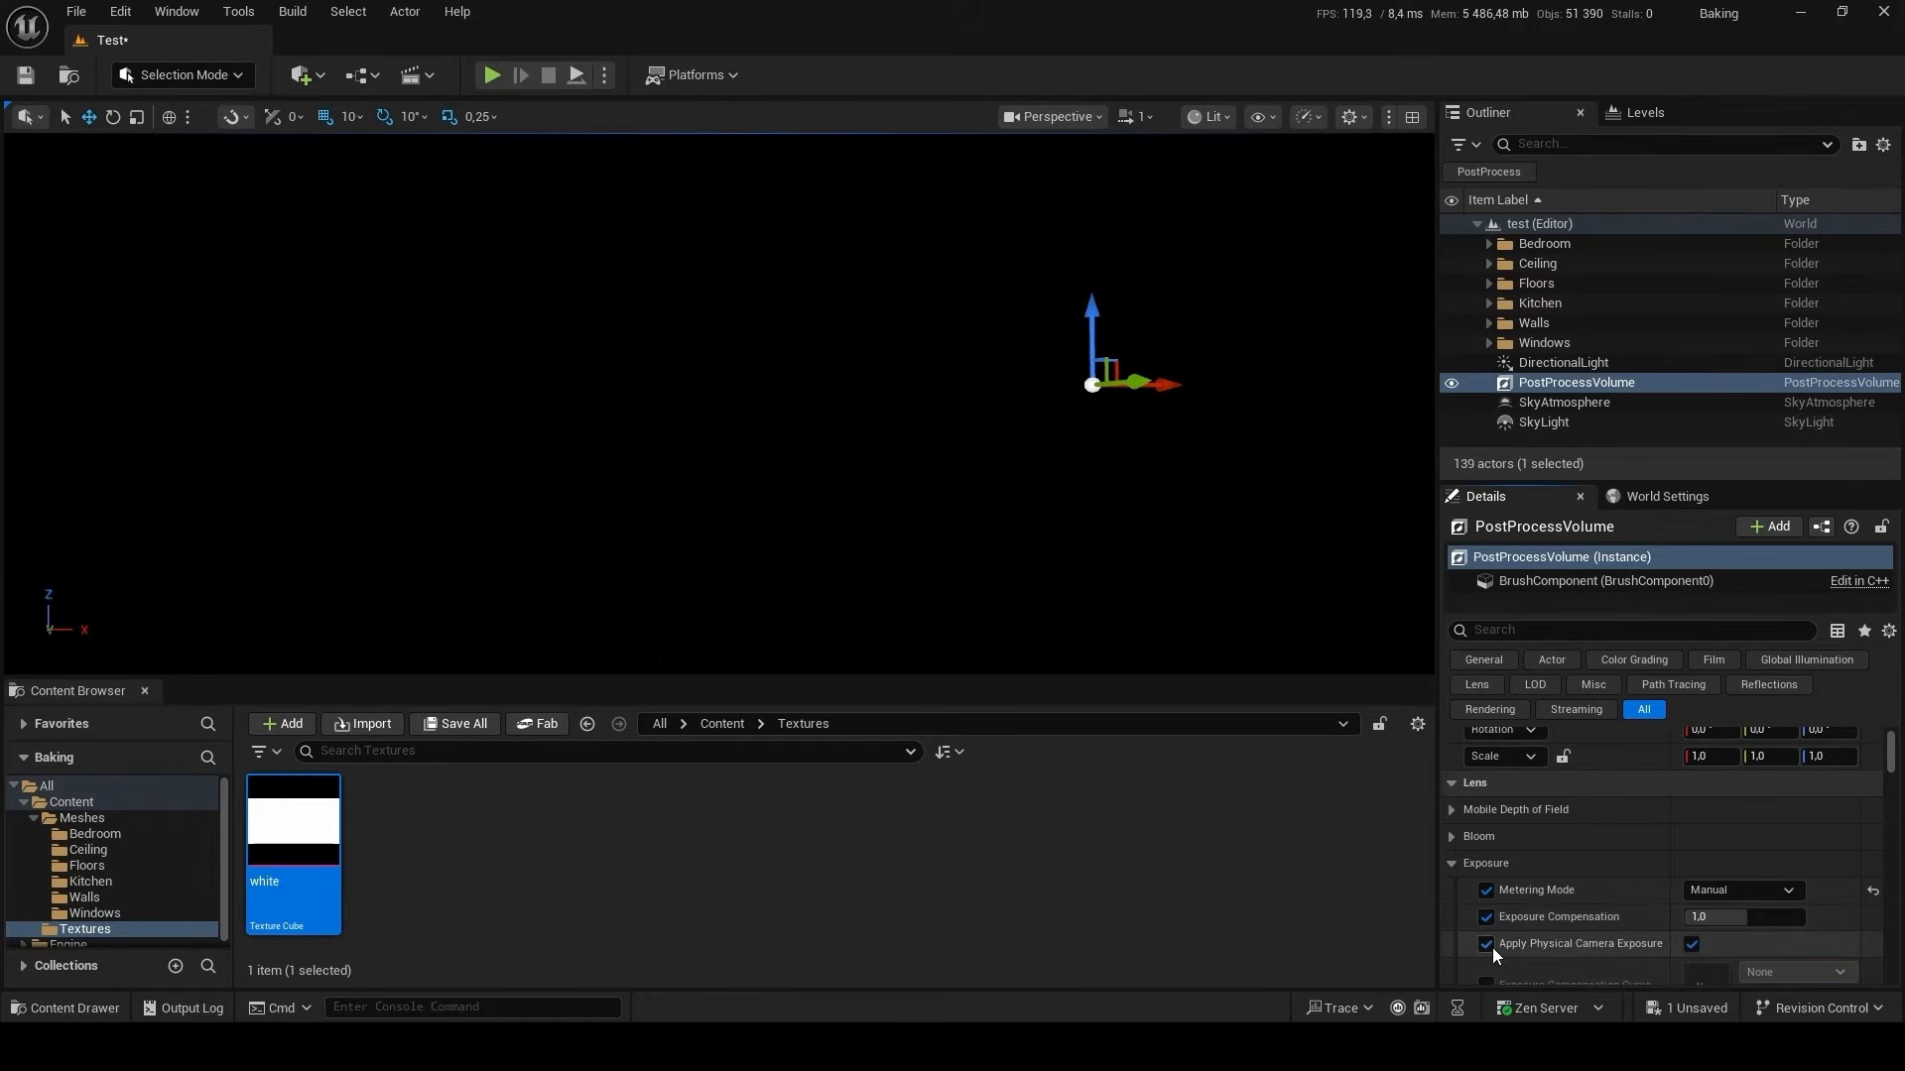
{"action": "left_click", "coordinate": [1749, 917]}
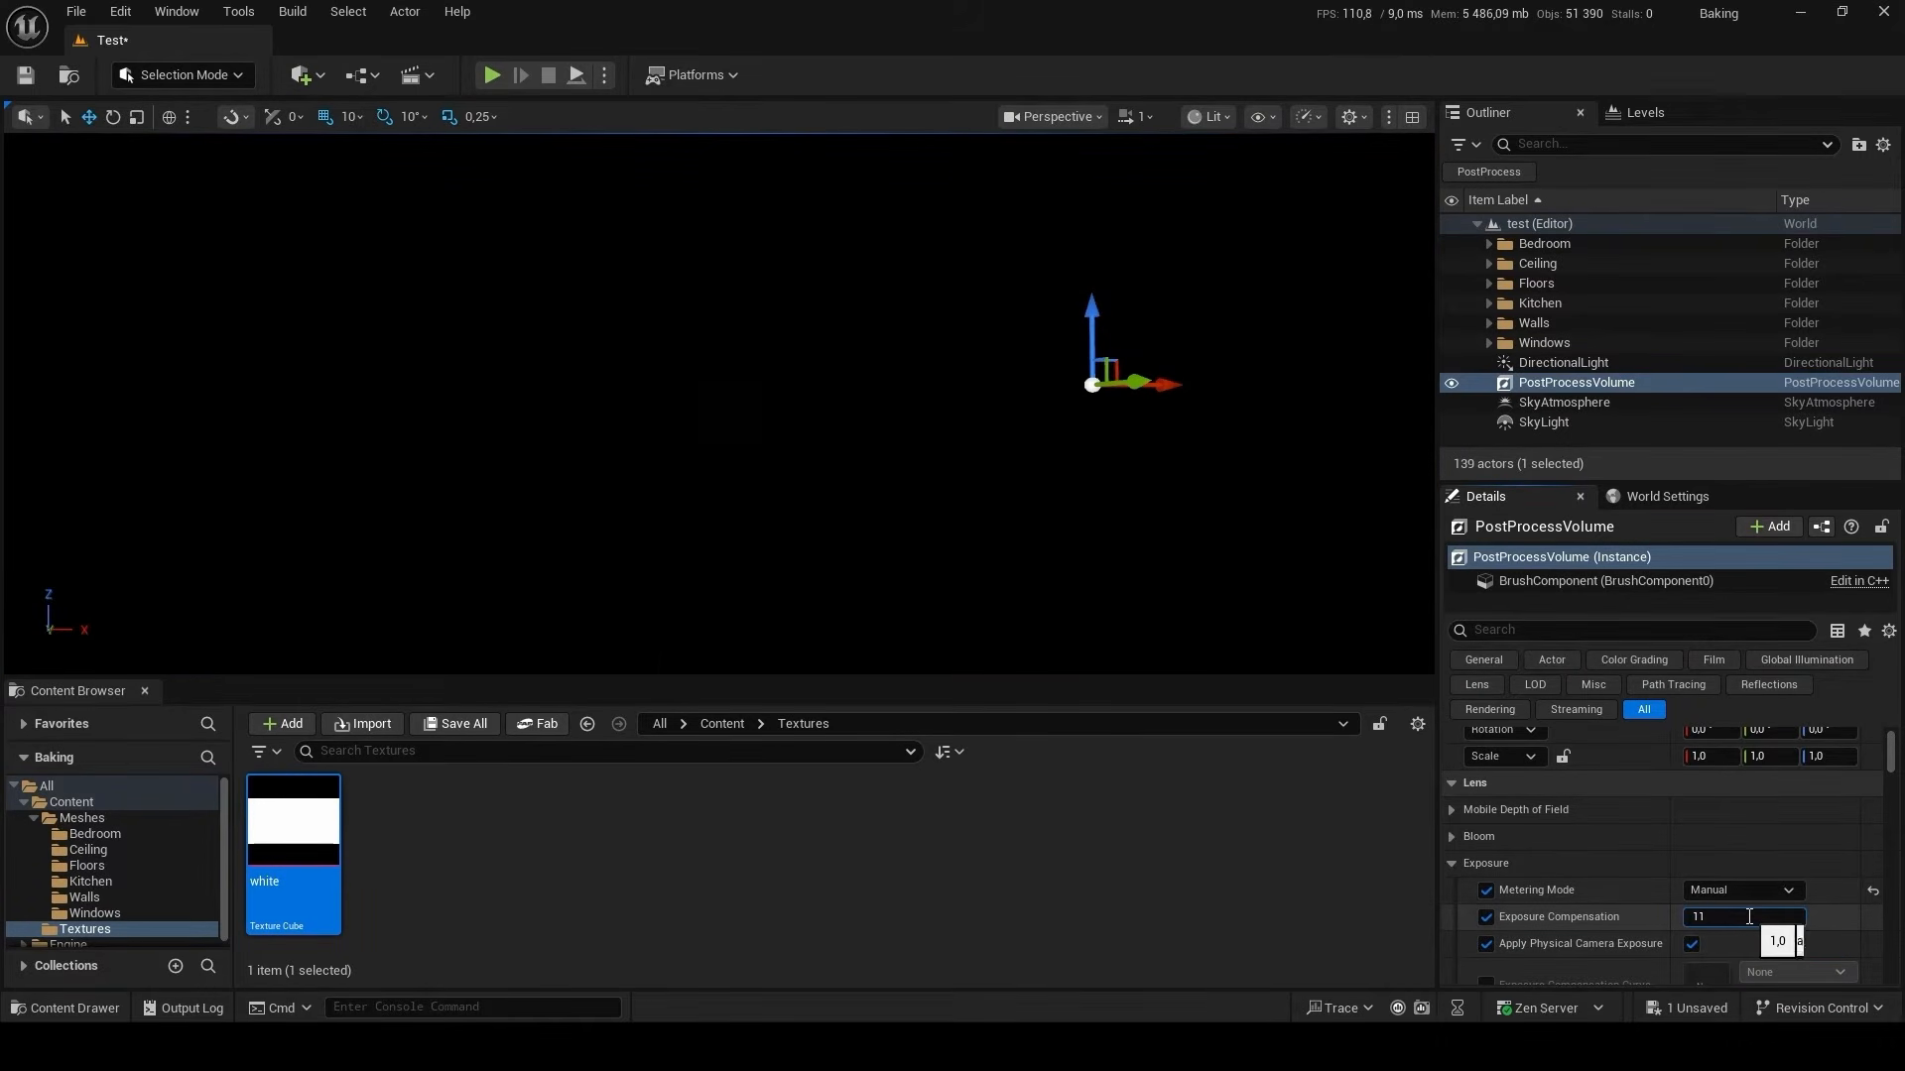
{"action": "type", "text": "11"}
{"action": "key", "text": "Return"}
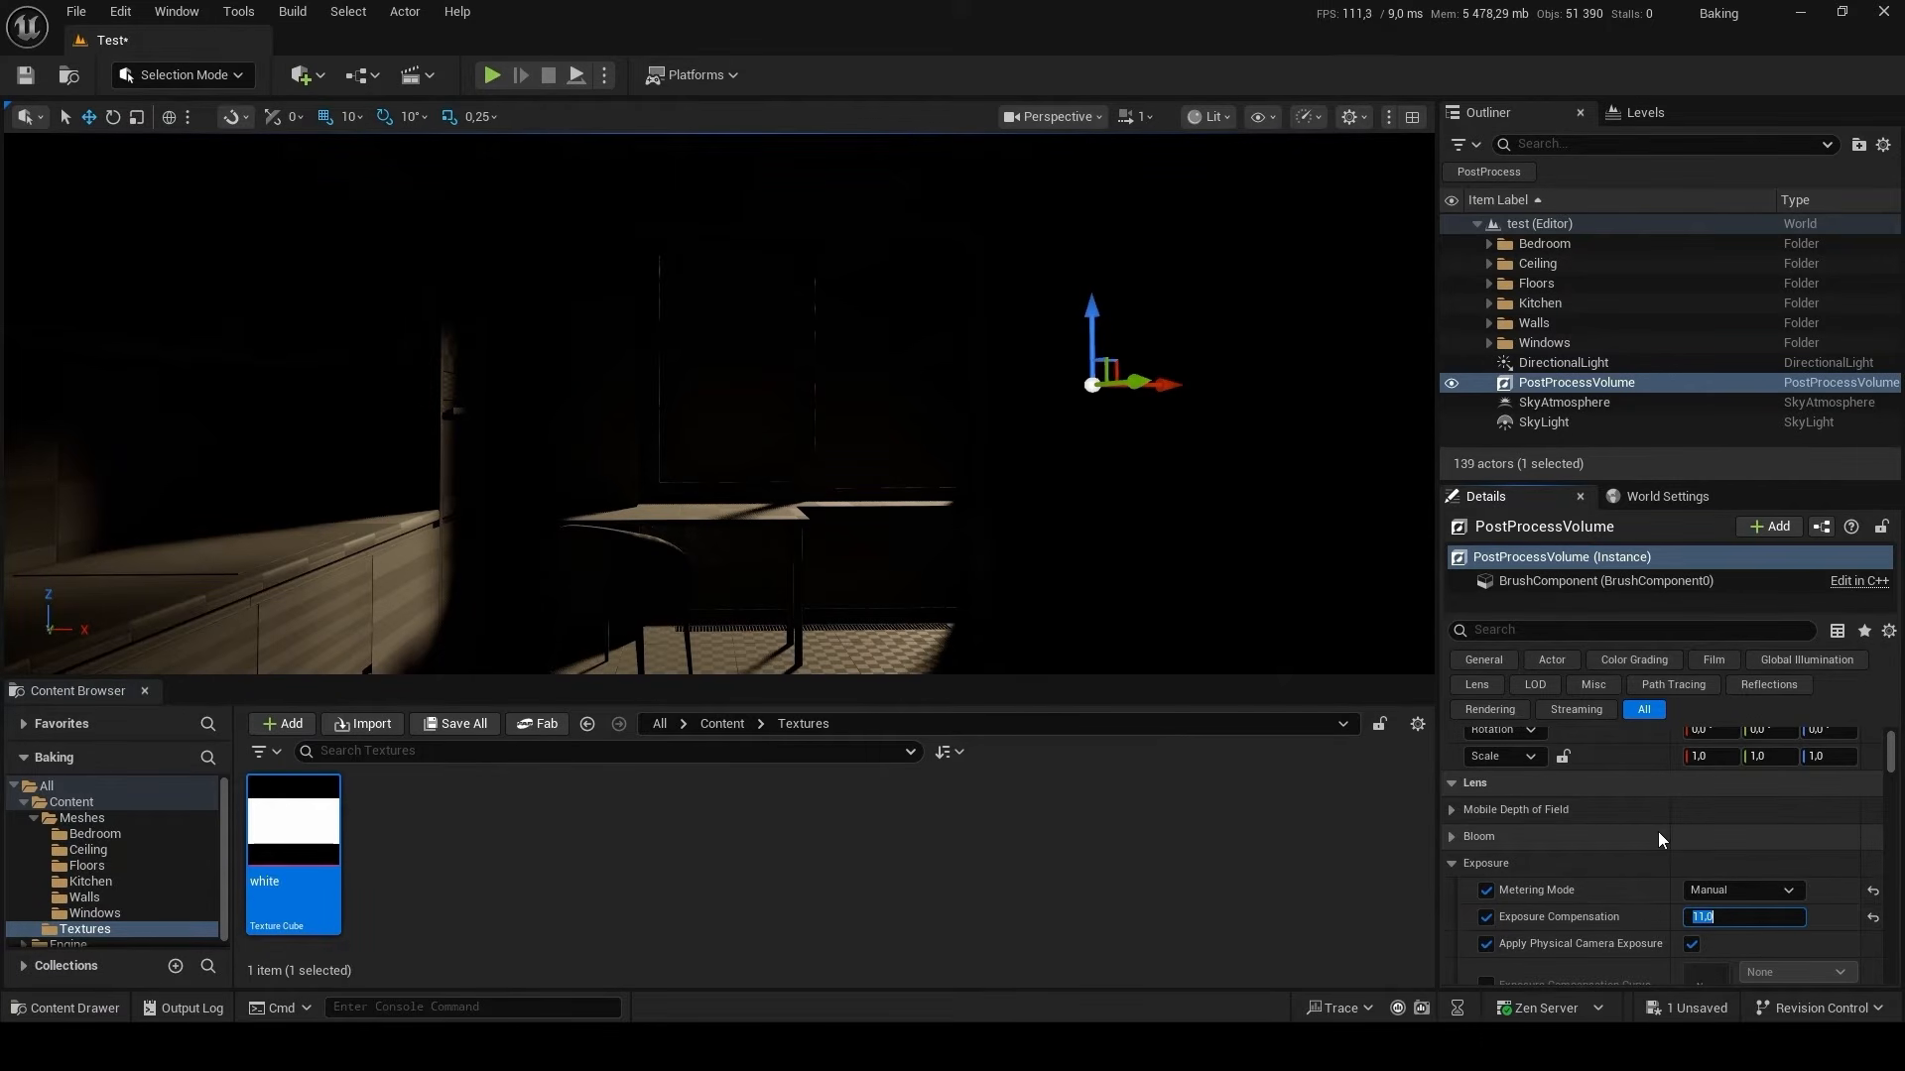
Collapse the Exposure, Camera, Local Exposure, Lens Flares, Image Effects and Depth of Field groups of the PostProcessVolume.
{"action": "scroll", "coordinate": [1658, 831], "scroll_direction": "down", "scroll_amount": 3}
{"action": "left_click", "coordinate": [1462, 772]}
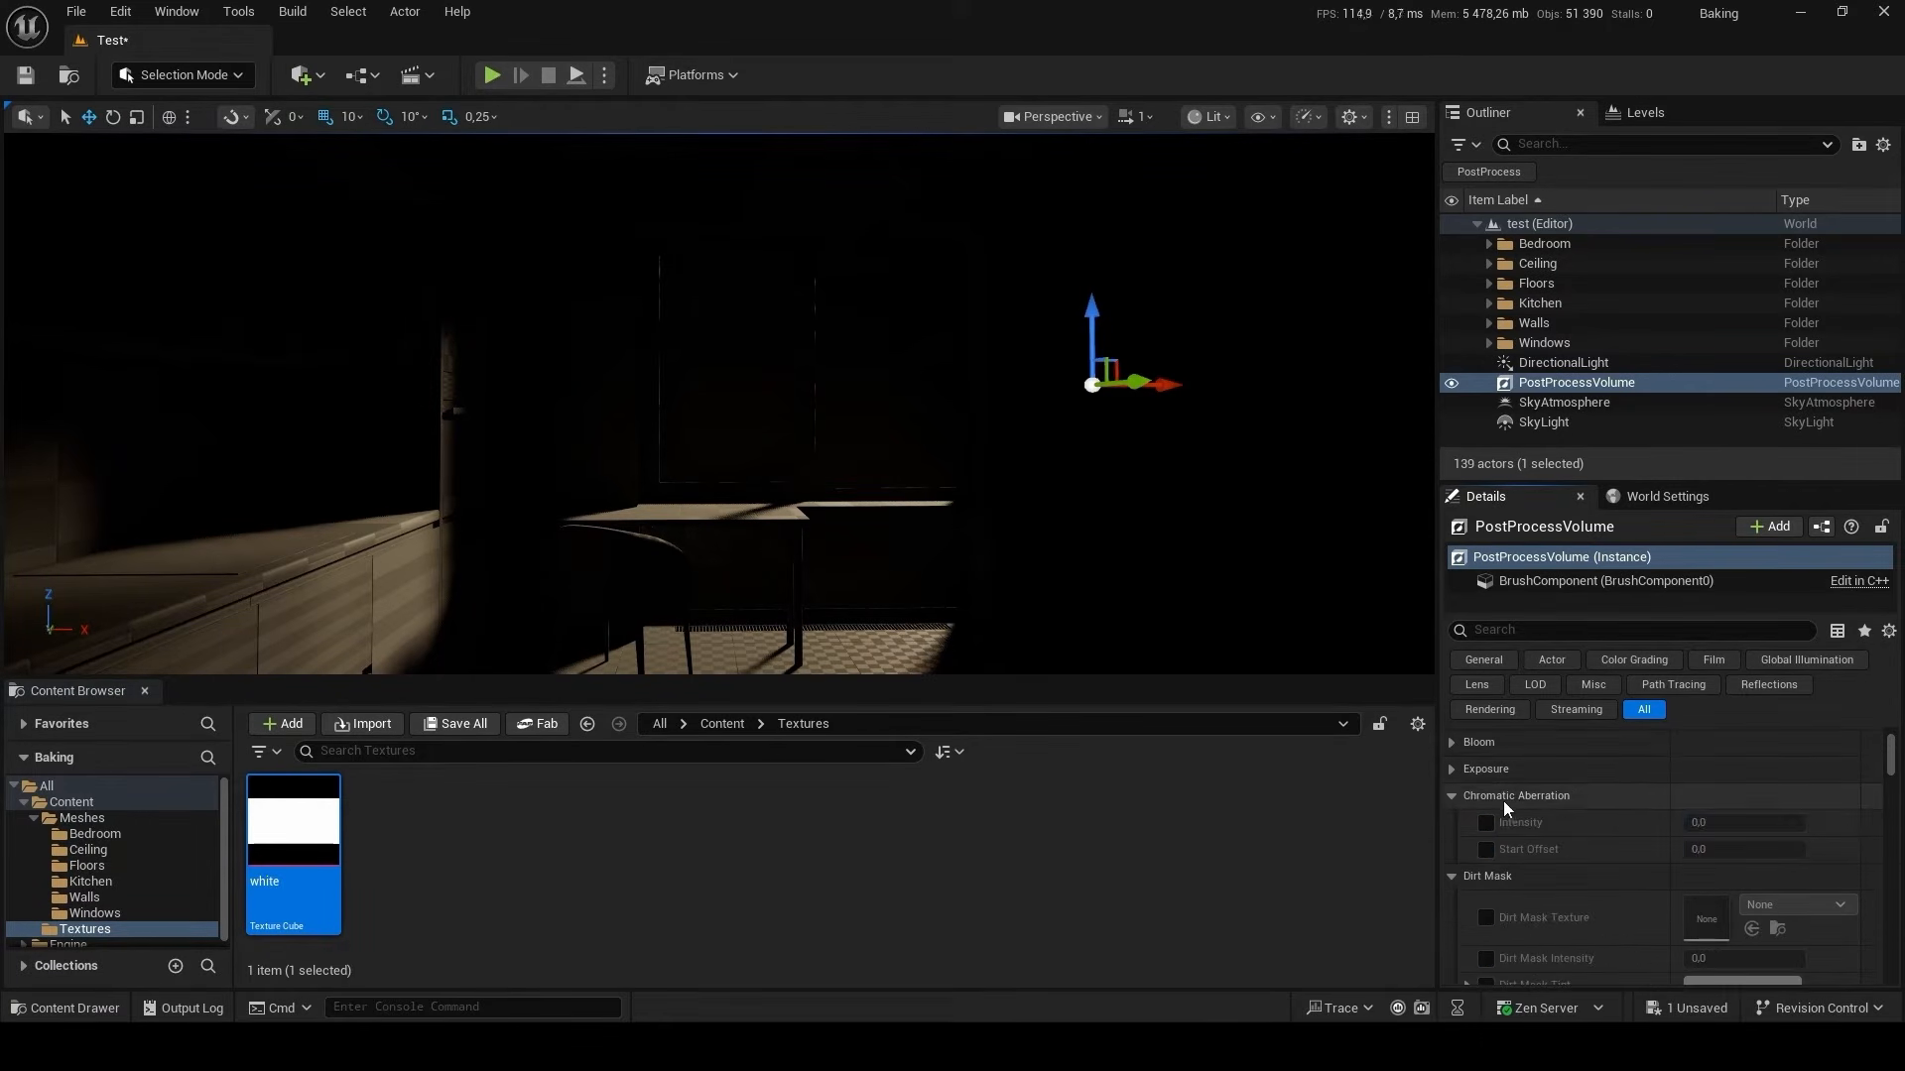
{"action": "scroll", "coordinate": [1627, 812], "scroll_direction": "down", "scroll_amount": 7}
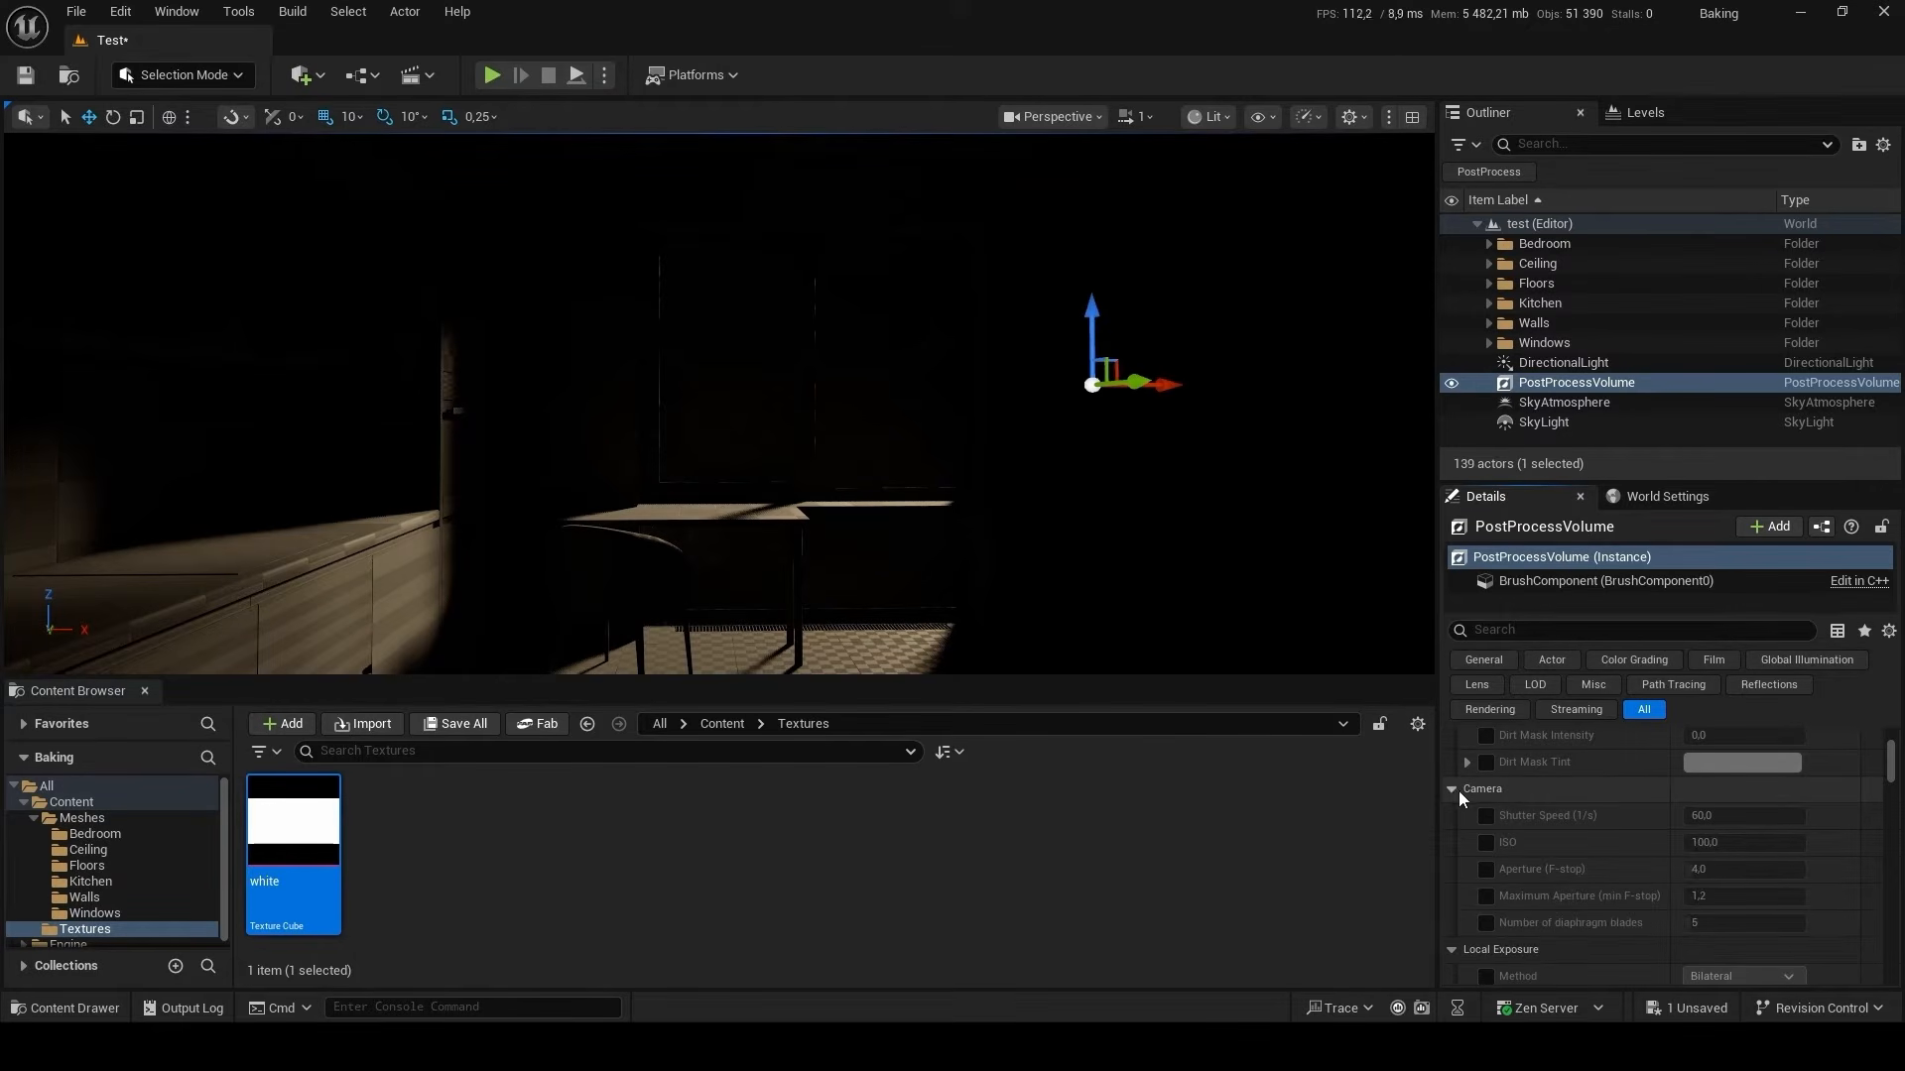
{"action": "left_click", "coordinate": [1458, 790]}
{"action": "left_click", "coordinate": [1450, 814]}
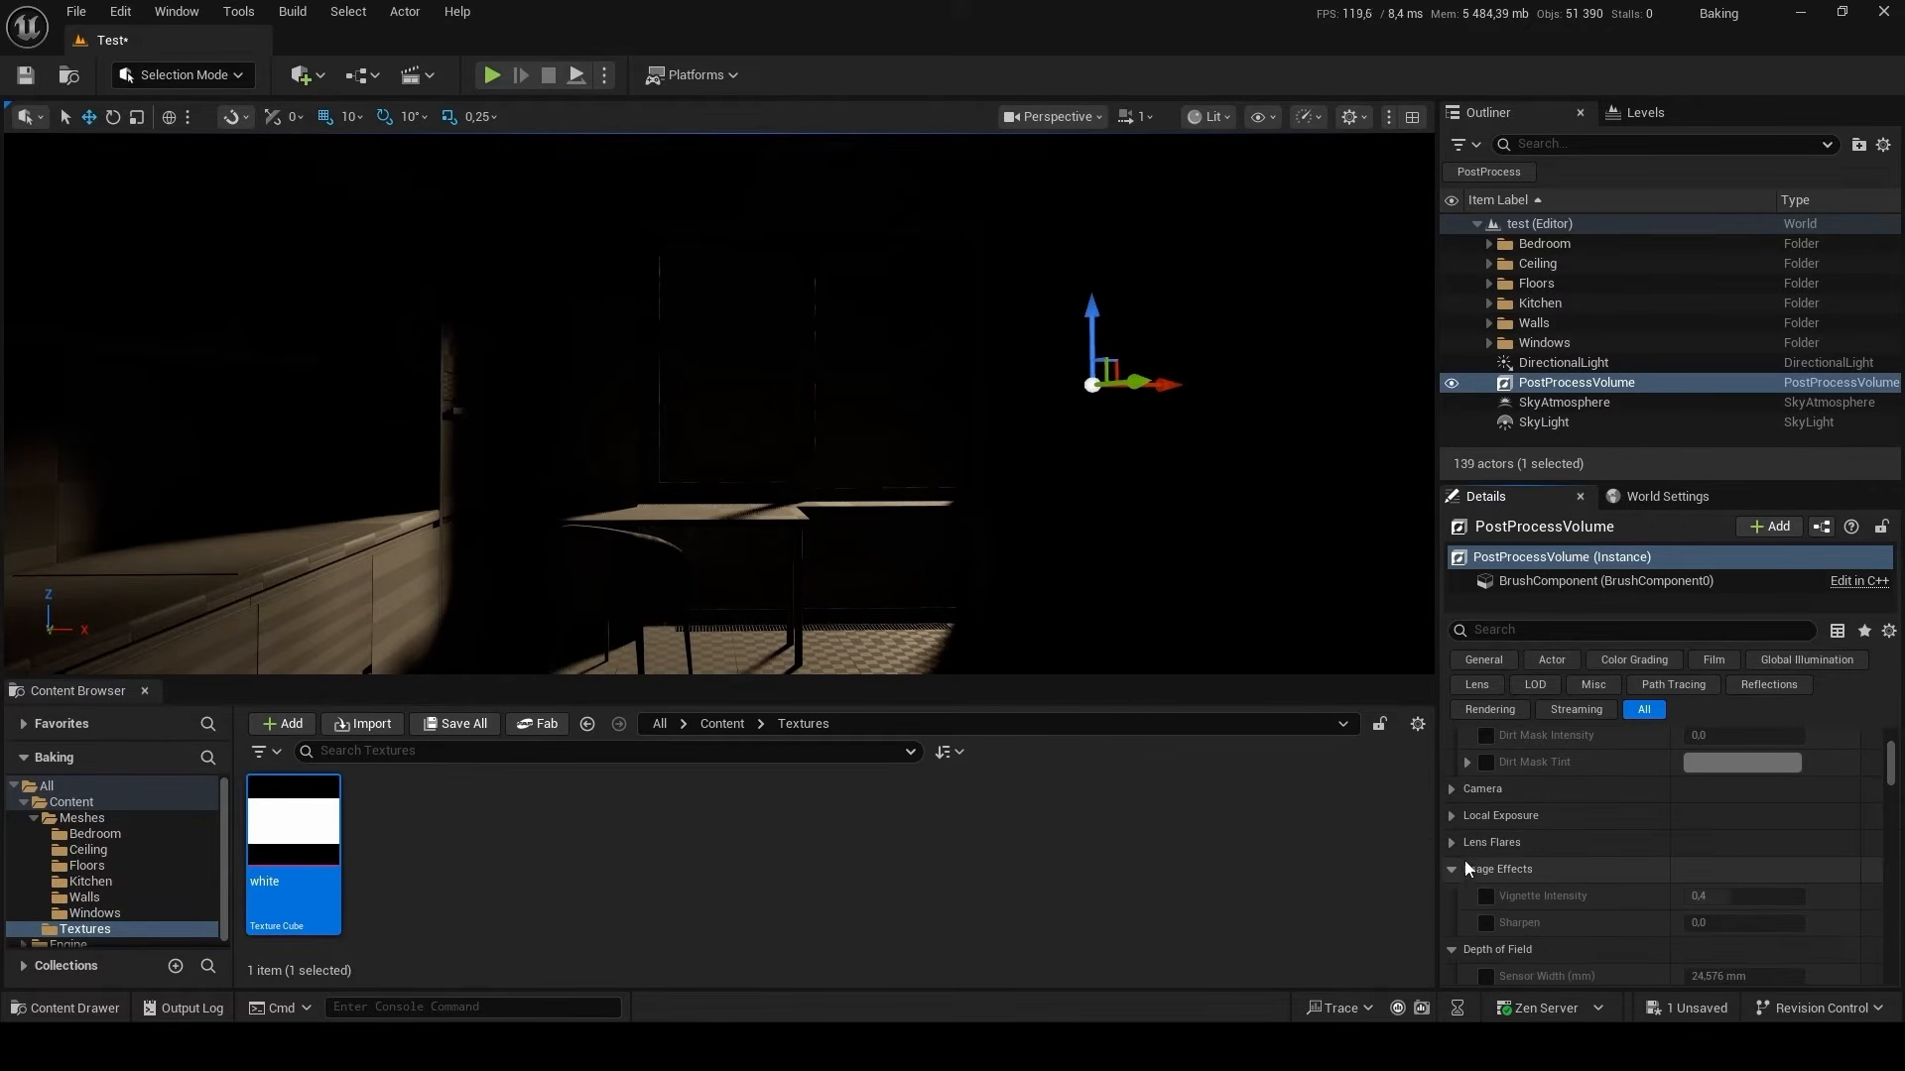
{"action": "left_click", "coordinate": [1462, 869]}
{"action": "left_click", "coordinate": [1455, 896]}
{"action": "scroll", "coordinate": [1478, 897], "scroll_direction": "down", "scroll_amount": 6}
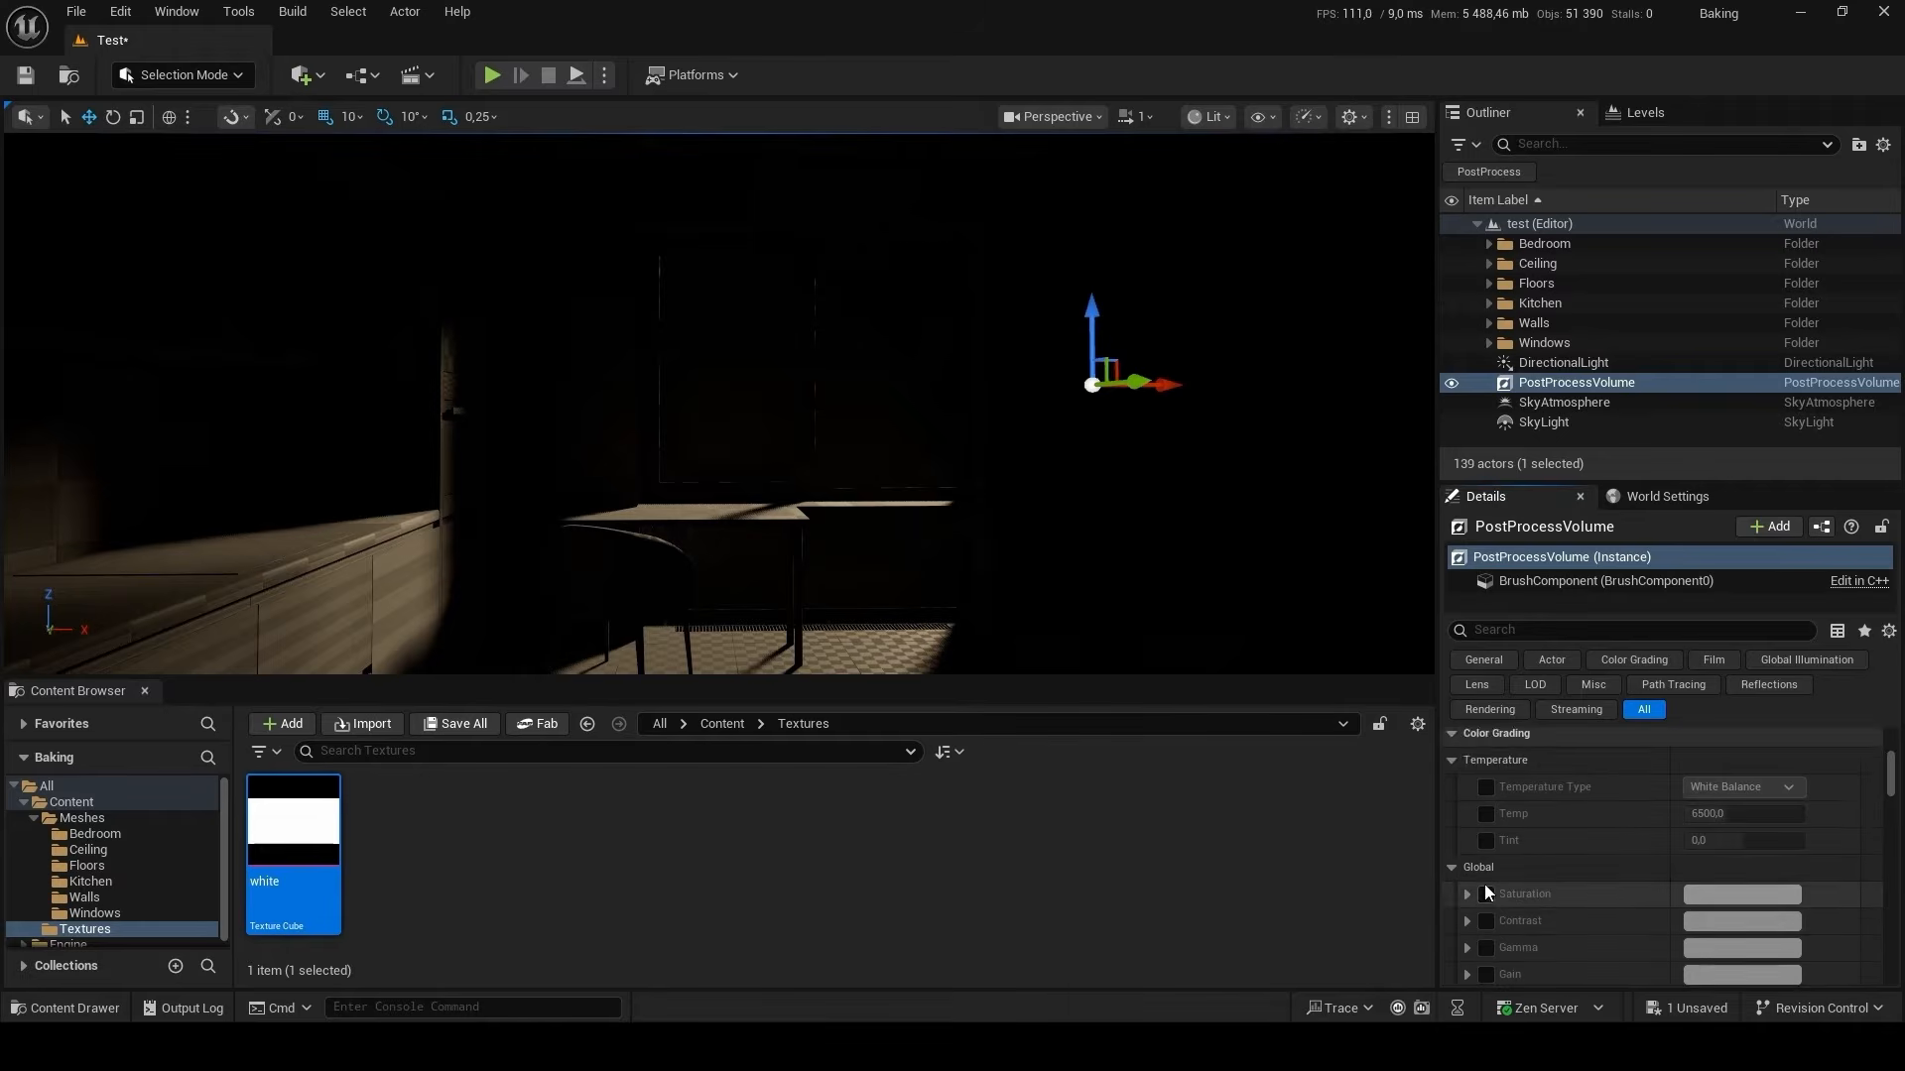
Collapse the Global, Shadows, Midtones, Highlights and Misc color grading groups and the Film category.
{"action": "scroll", "coordinate": [1488, 888], "scroll_direction": "down", "scroll_amount": 3}
{"action": "left_click", "coordinate": [1470, 774]}
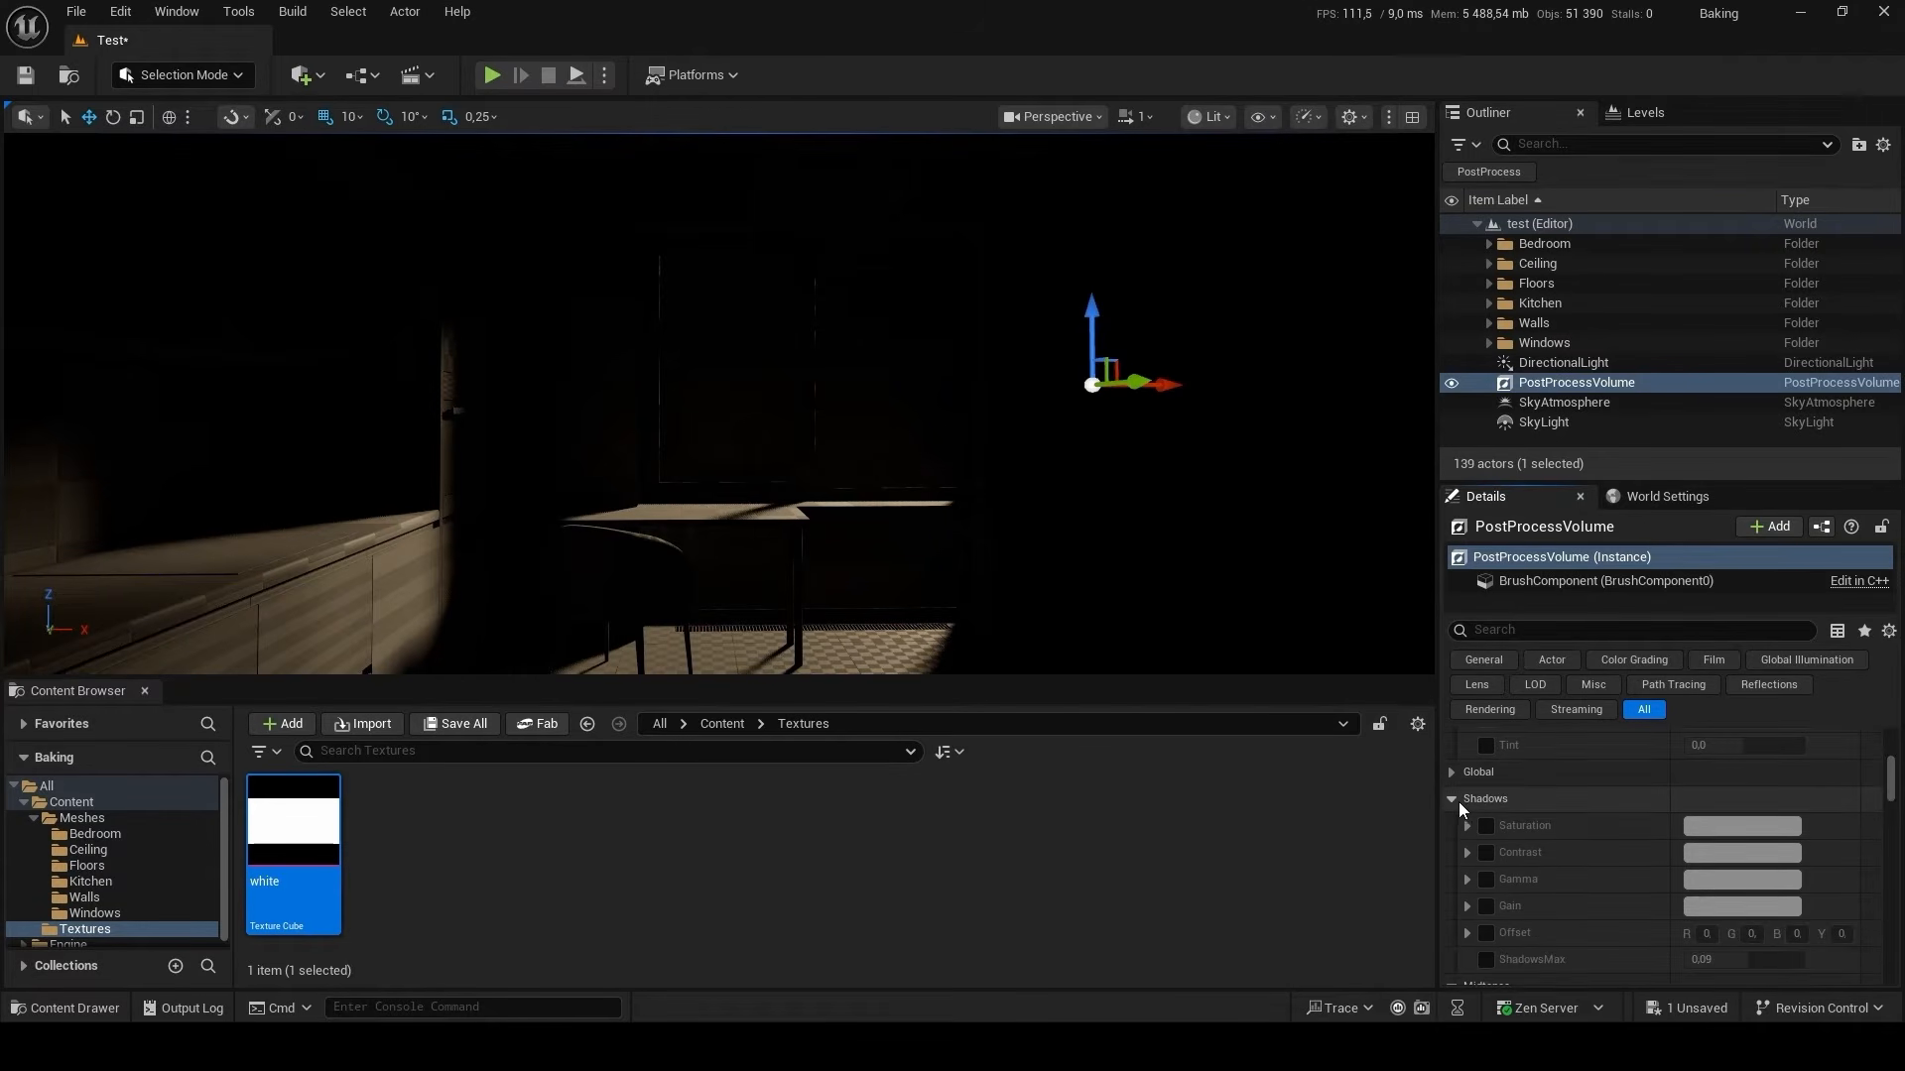
{"action": "left_click", "coordinate": [1458, 802]}
{"action": "left_click", "coordinate": [1458, 829]}
{"action": "left_click", "coordinate": [1455, 853]}
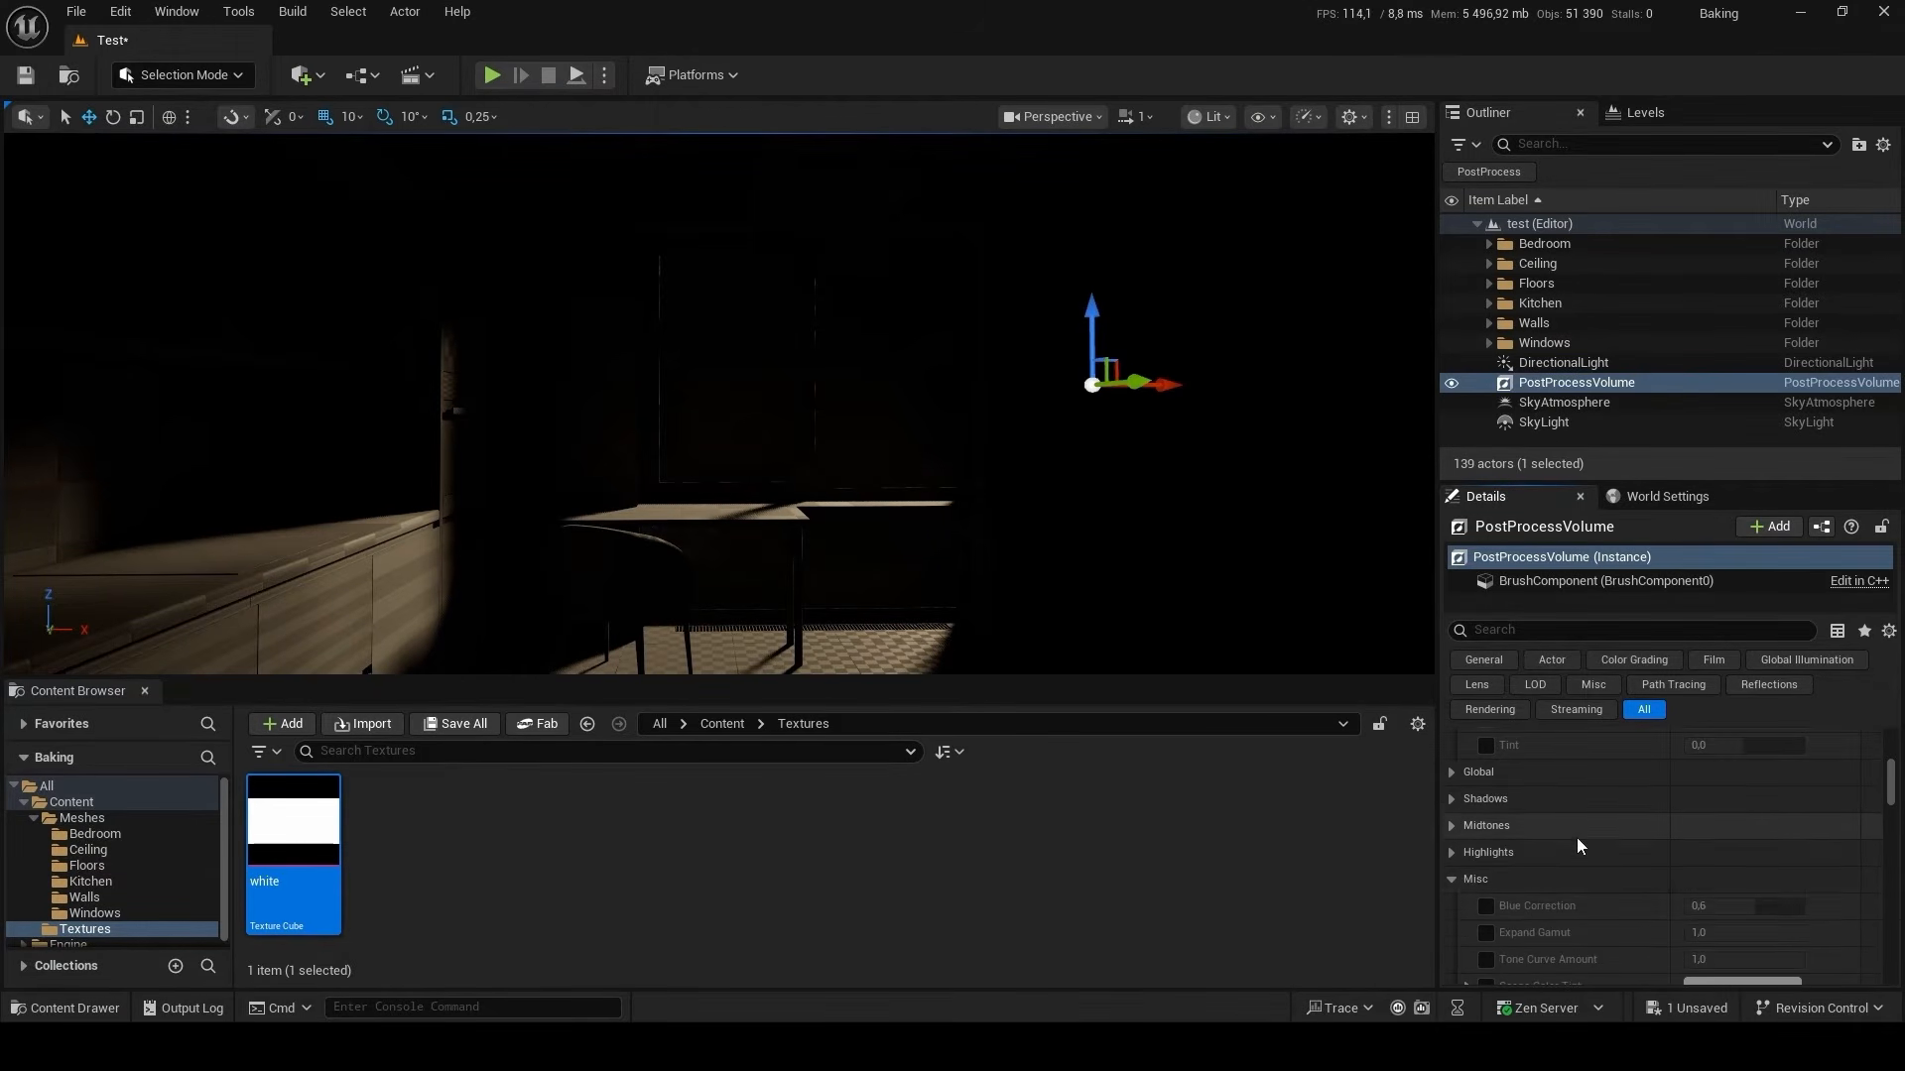
{"action": "scroll", "coordinate": [1547, 843], "scroll_direction": "down", "scroll_amount": 2}
{"action": "left_click", "coordinate": [1484, 815]}
{"action": "left_click", "coordinate": [1500, 843]}
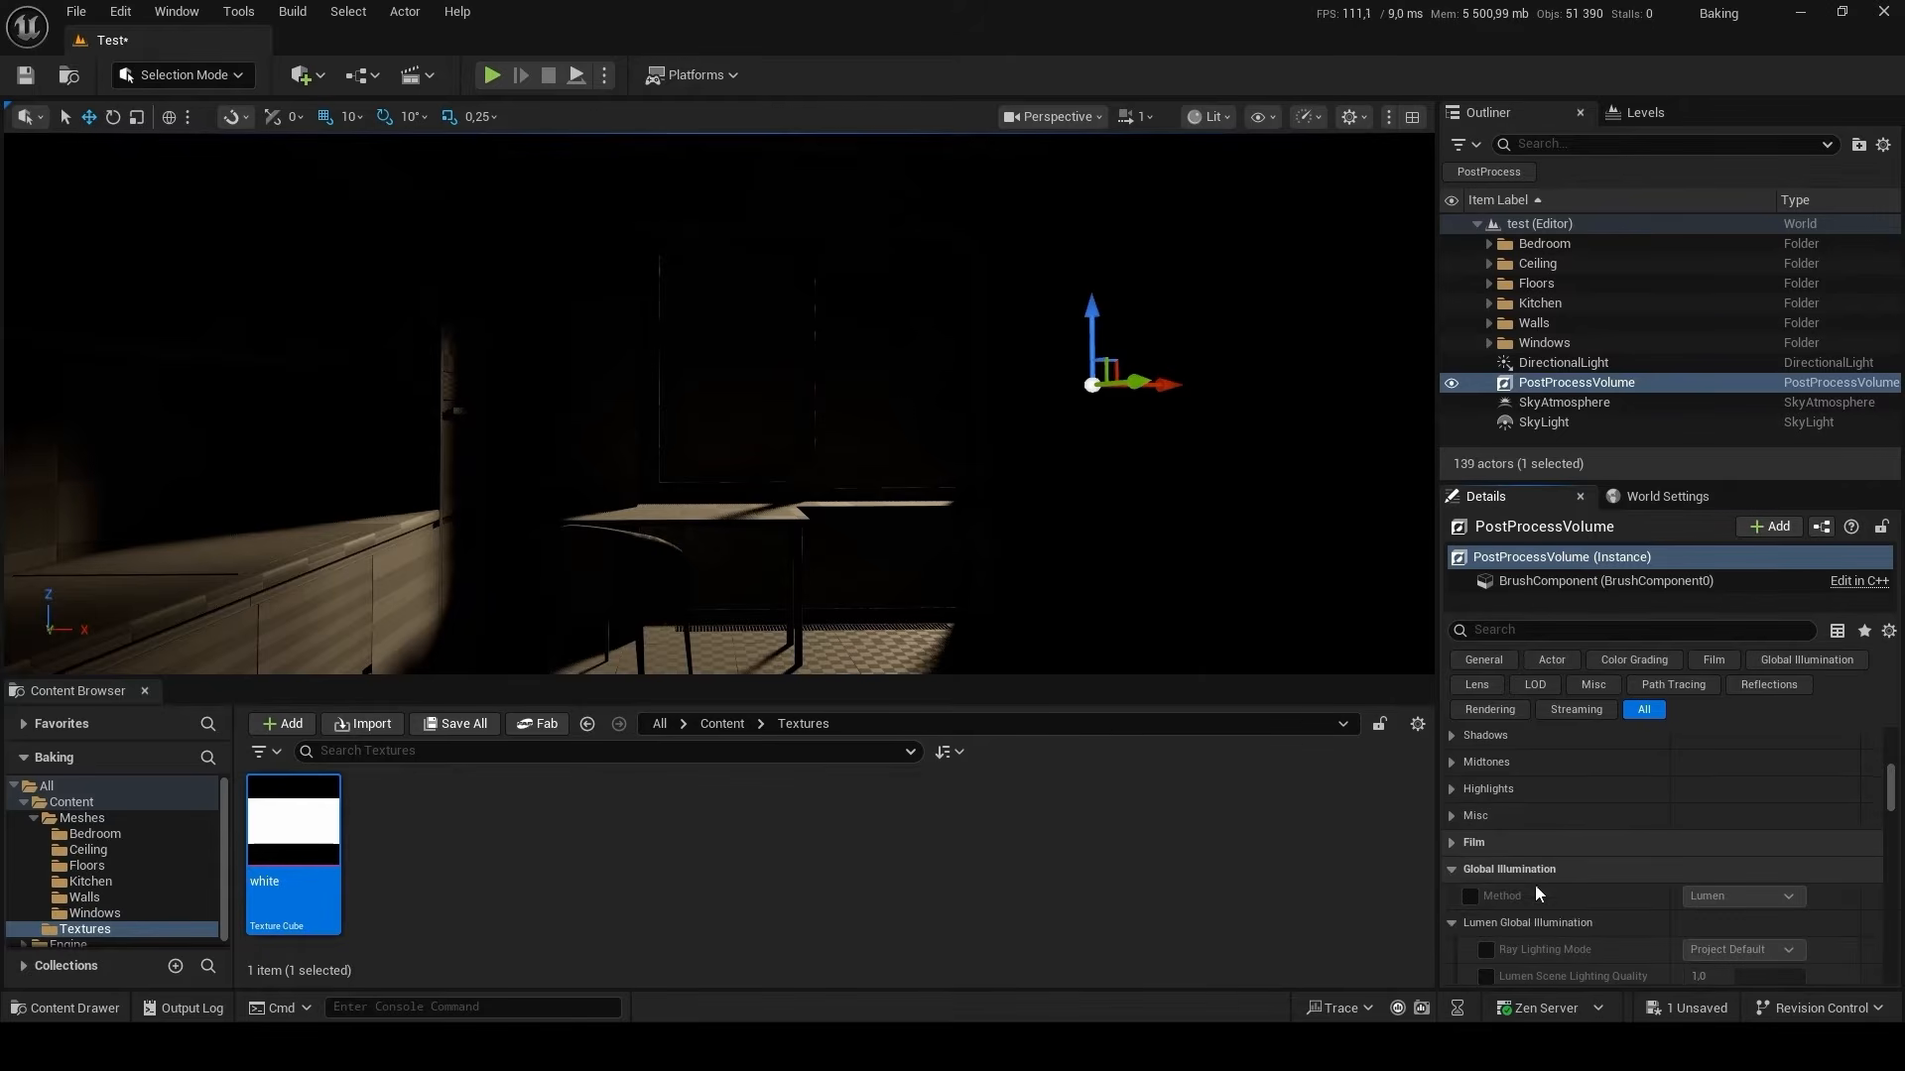
Override the PostProcessVolume's Global Illumination Method with None and collapse the Lumen Global Illumination group.
{"action": "left_click", "coordinate": [1470, 896]}
{"action": "left_click", "coordinate": [1722, 901]}
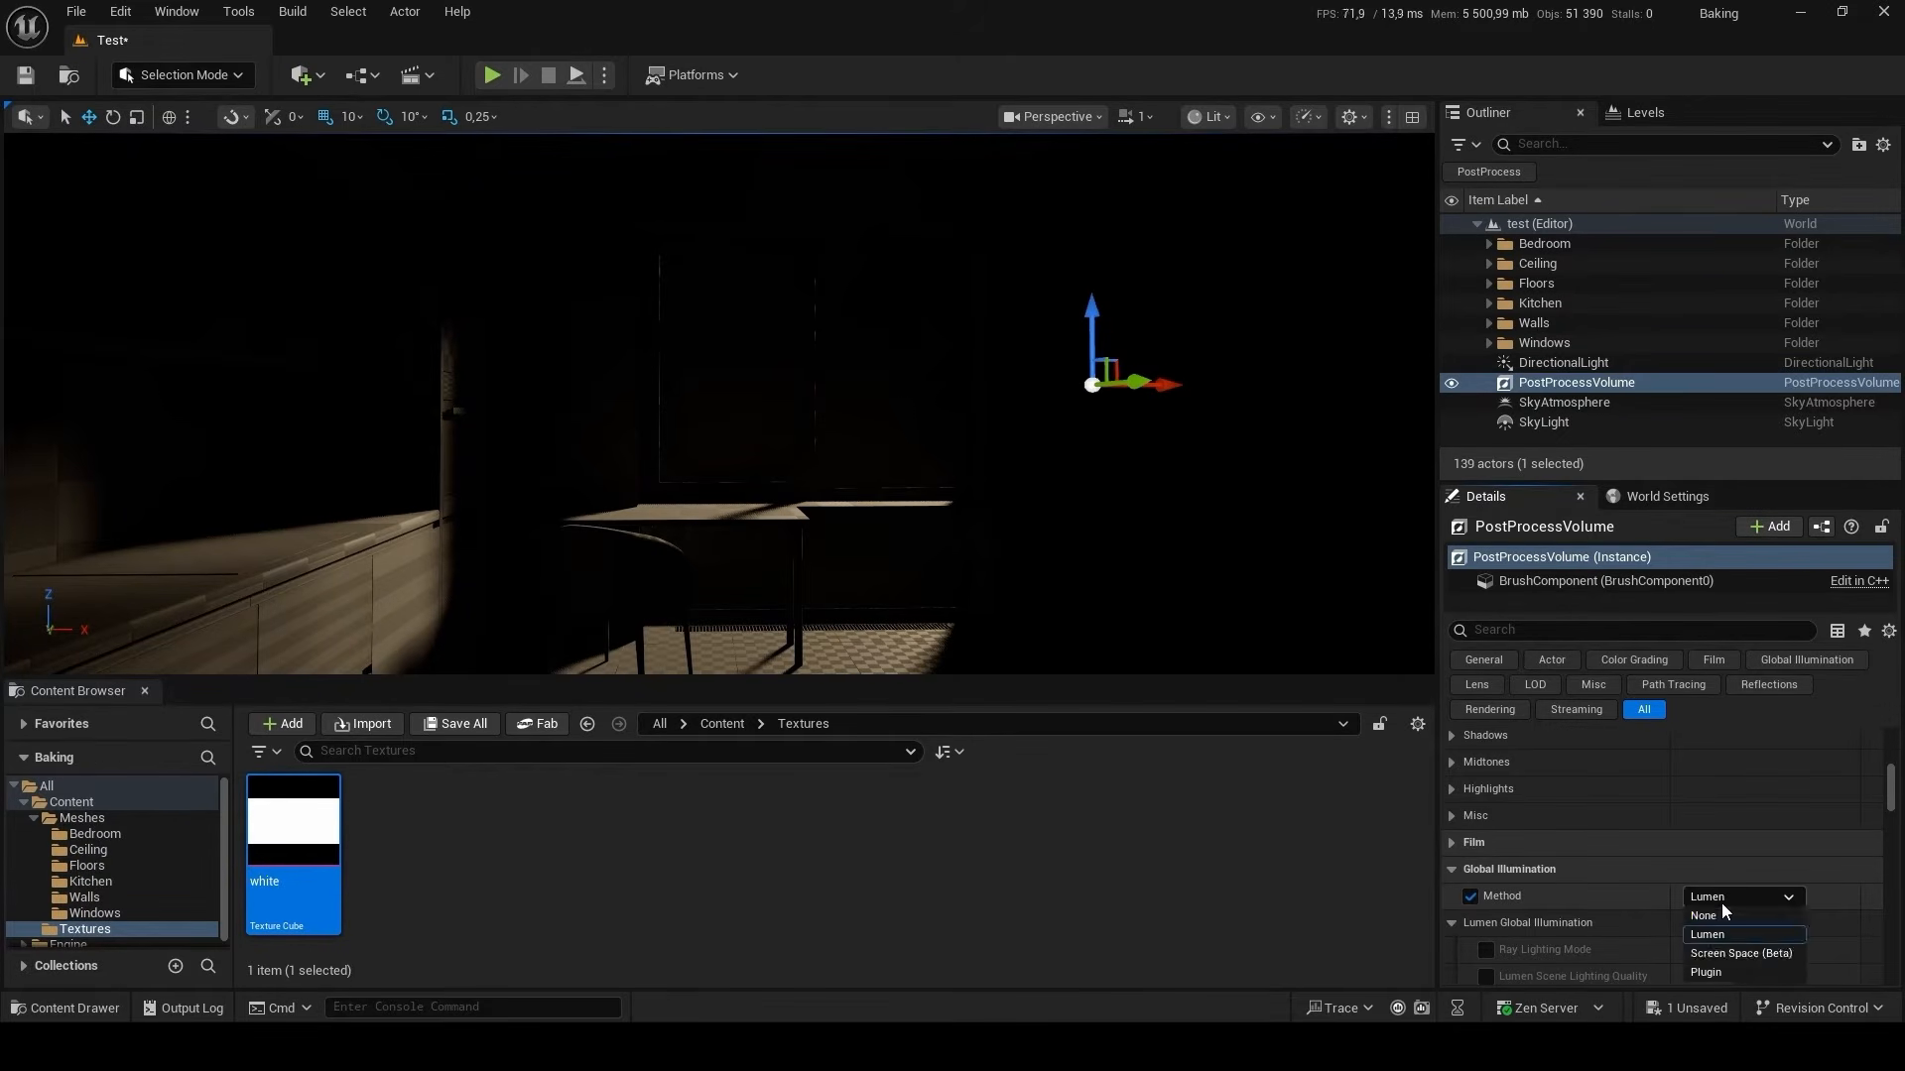
{"action": "left_click", "coordinate": [1724, 914]}
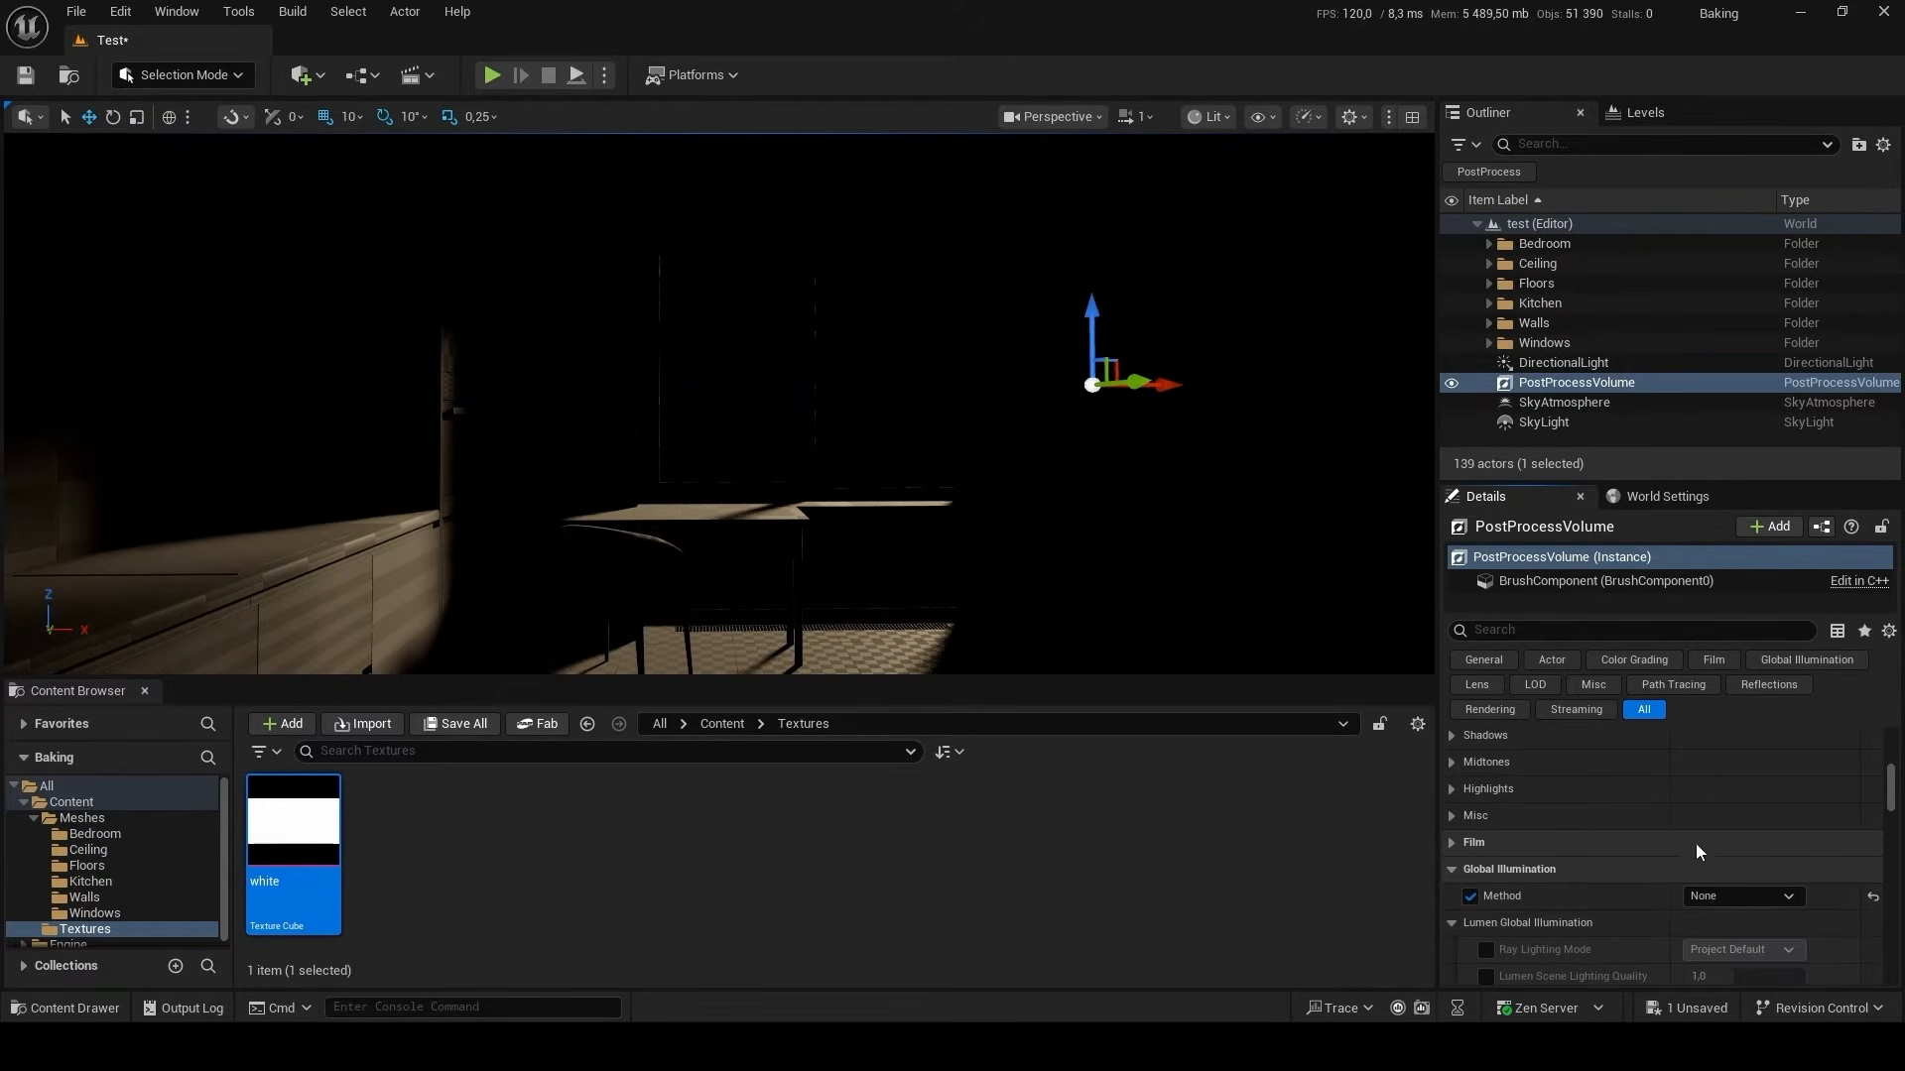
{"action": "left_click", "coordinate": [1452, 923]}
Override the PostProcessVolume's Reflections Method and choose Lumen.
{"action": "scroll", "coordinate": [1694, 751], "scroll_direction": "down", "scroll_amount": 3}
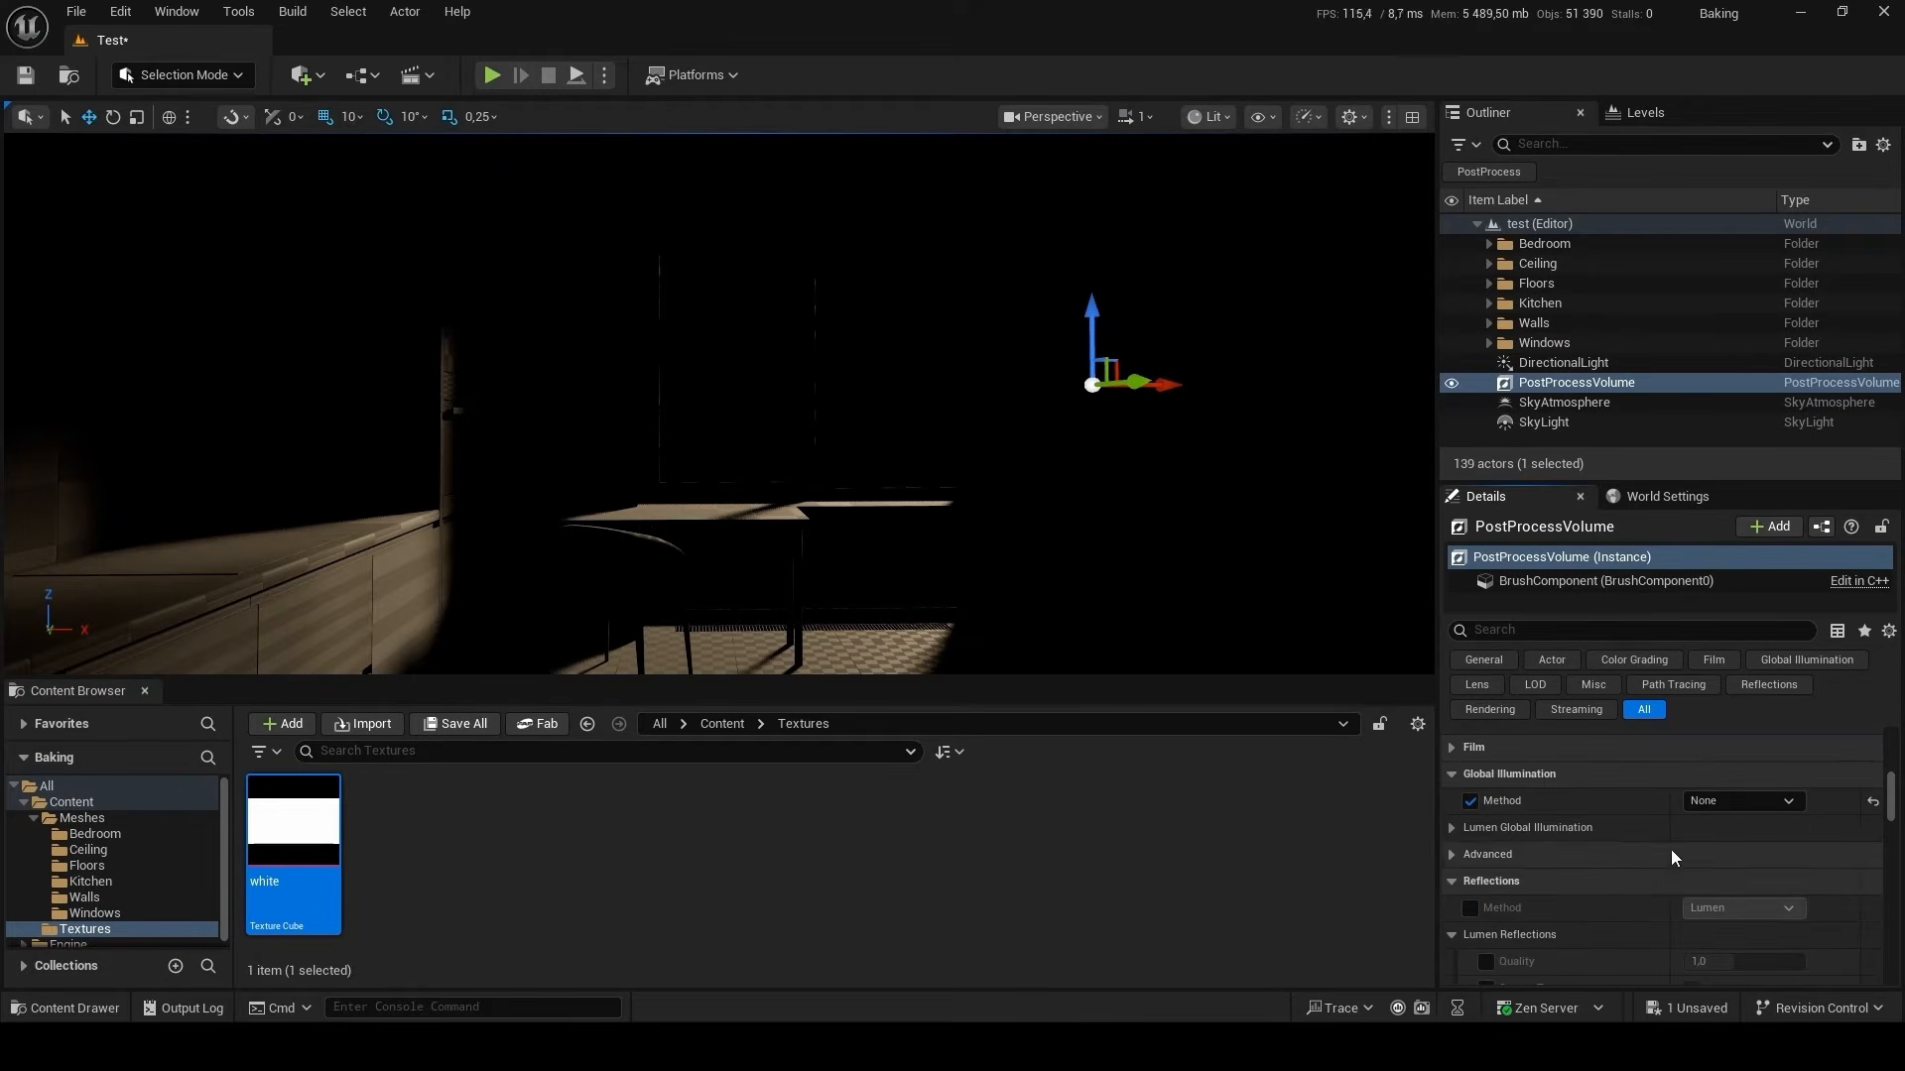
{"action": "left_click", "coordinate": [1470, 909]}
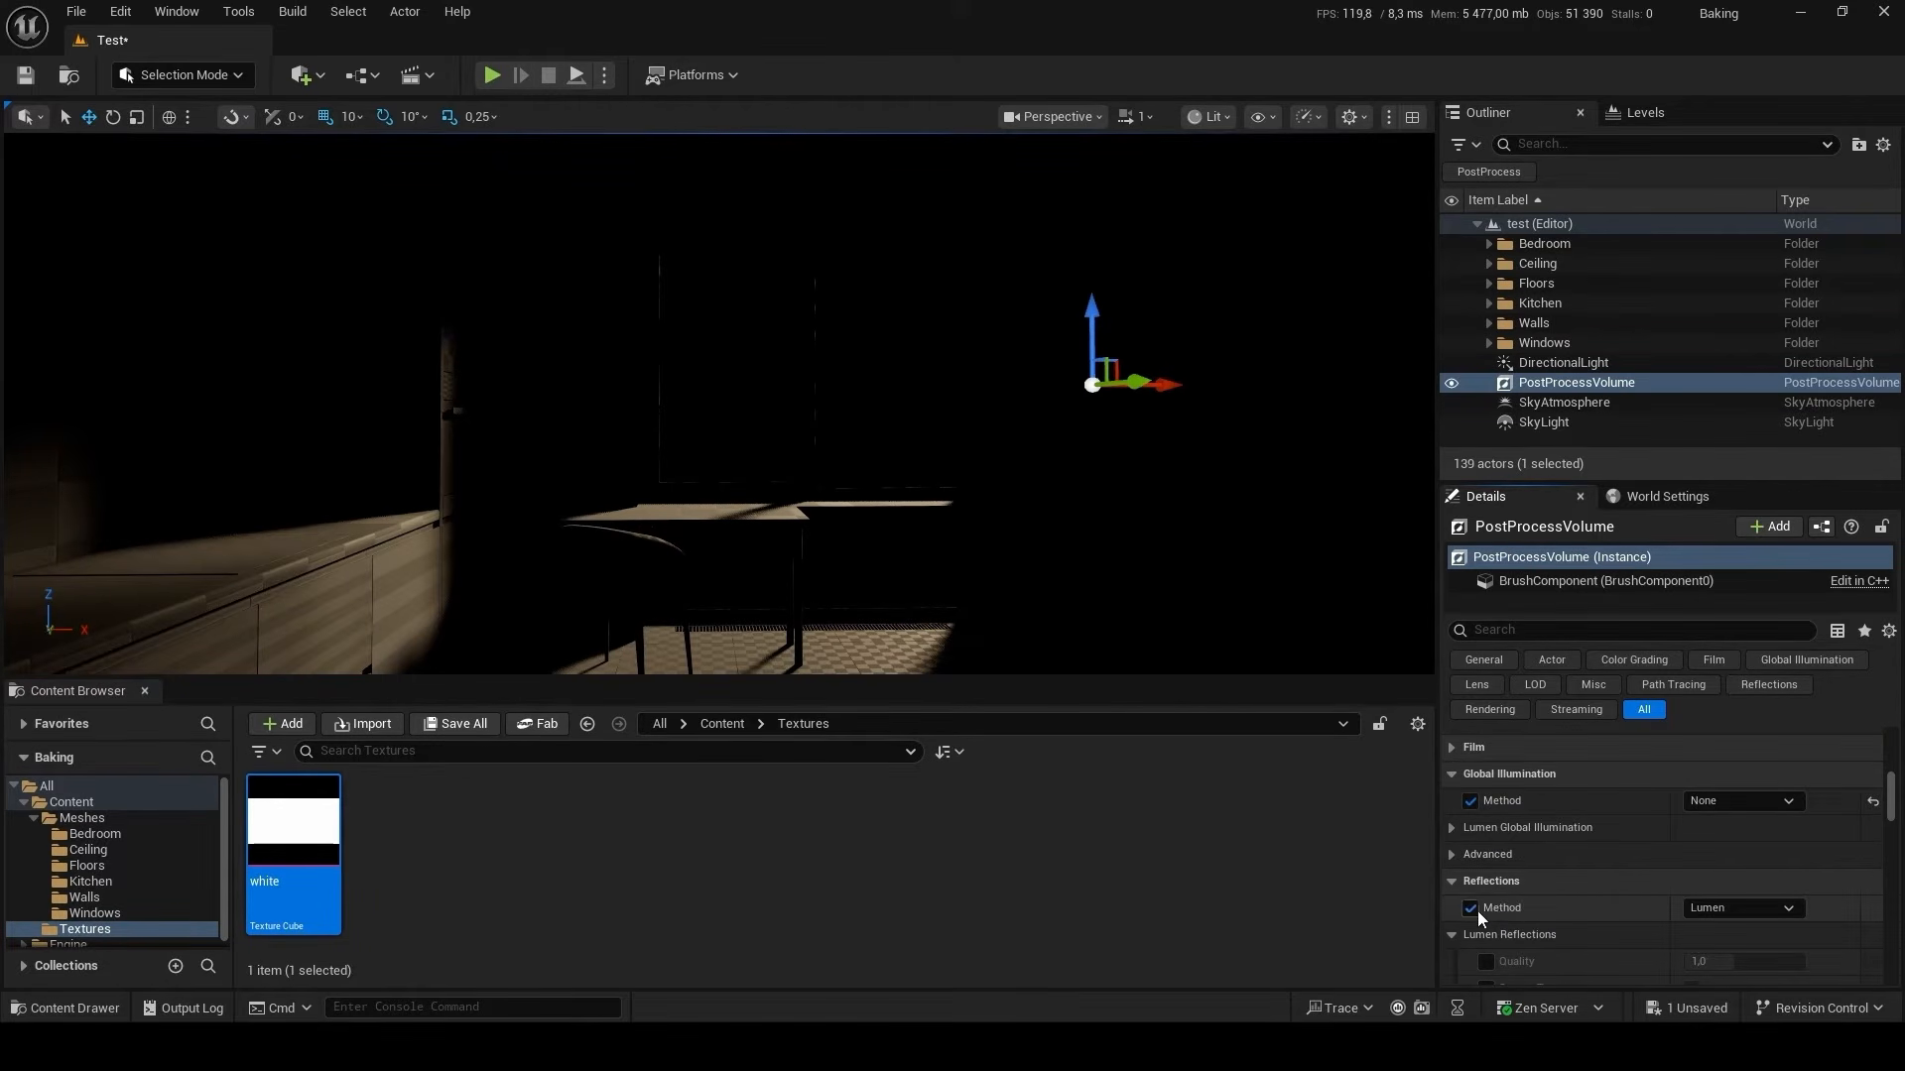
{"action": "left_click", "coordinate": [1743, 909]}
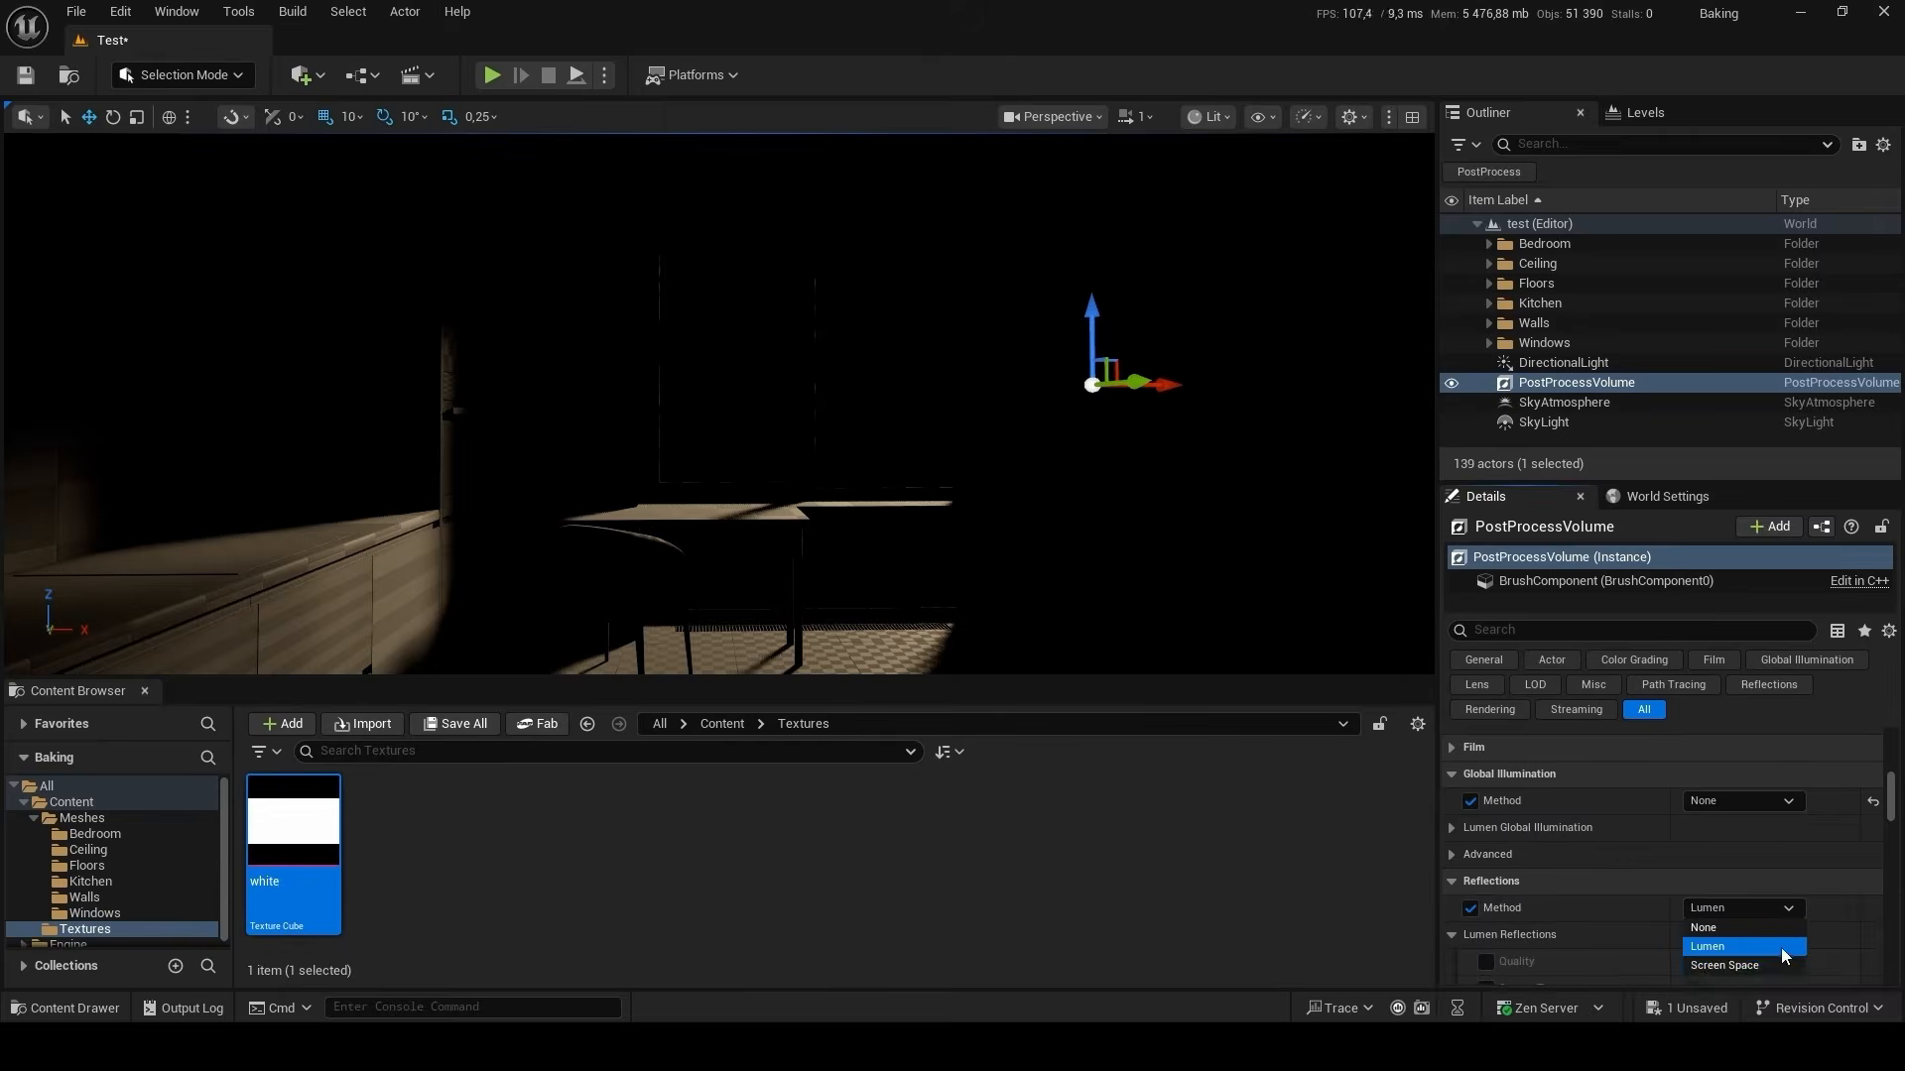
{"action": "left_click", "coordinate": [1776, 948]}
Override the PostProcessVolume's Translucency Method and set it to Ray Traced.
{"action": "scroll", "coordinate": [1547, 826], "scroll_direction": "down", "scroll_amount": 3}
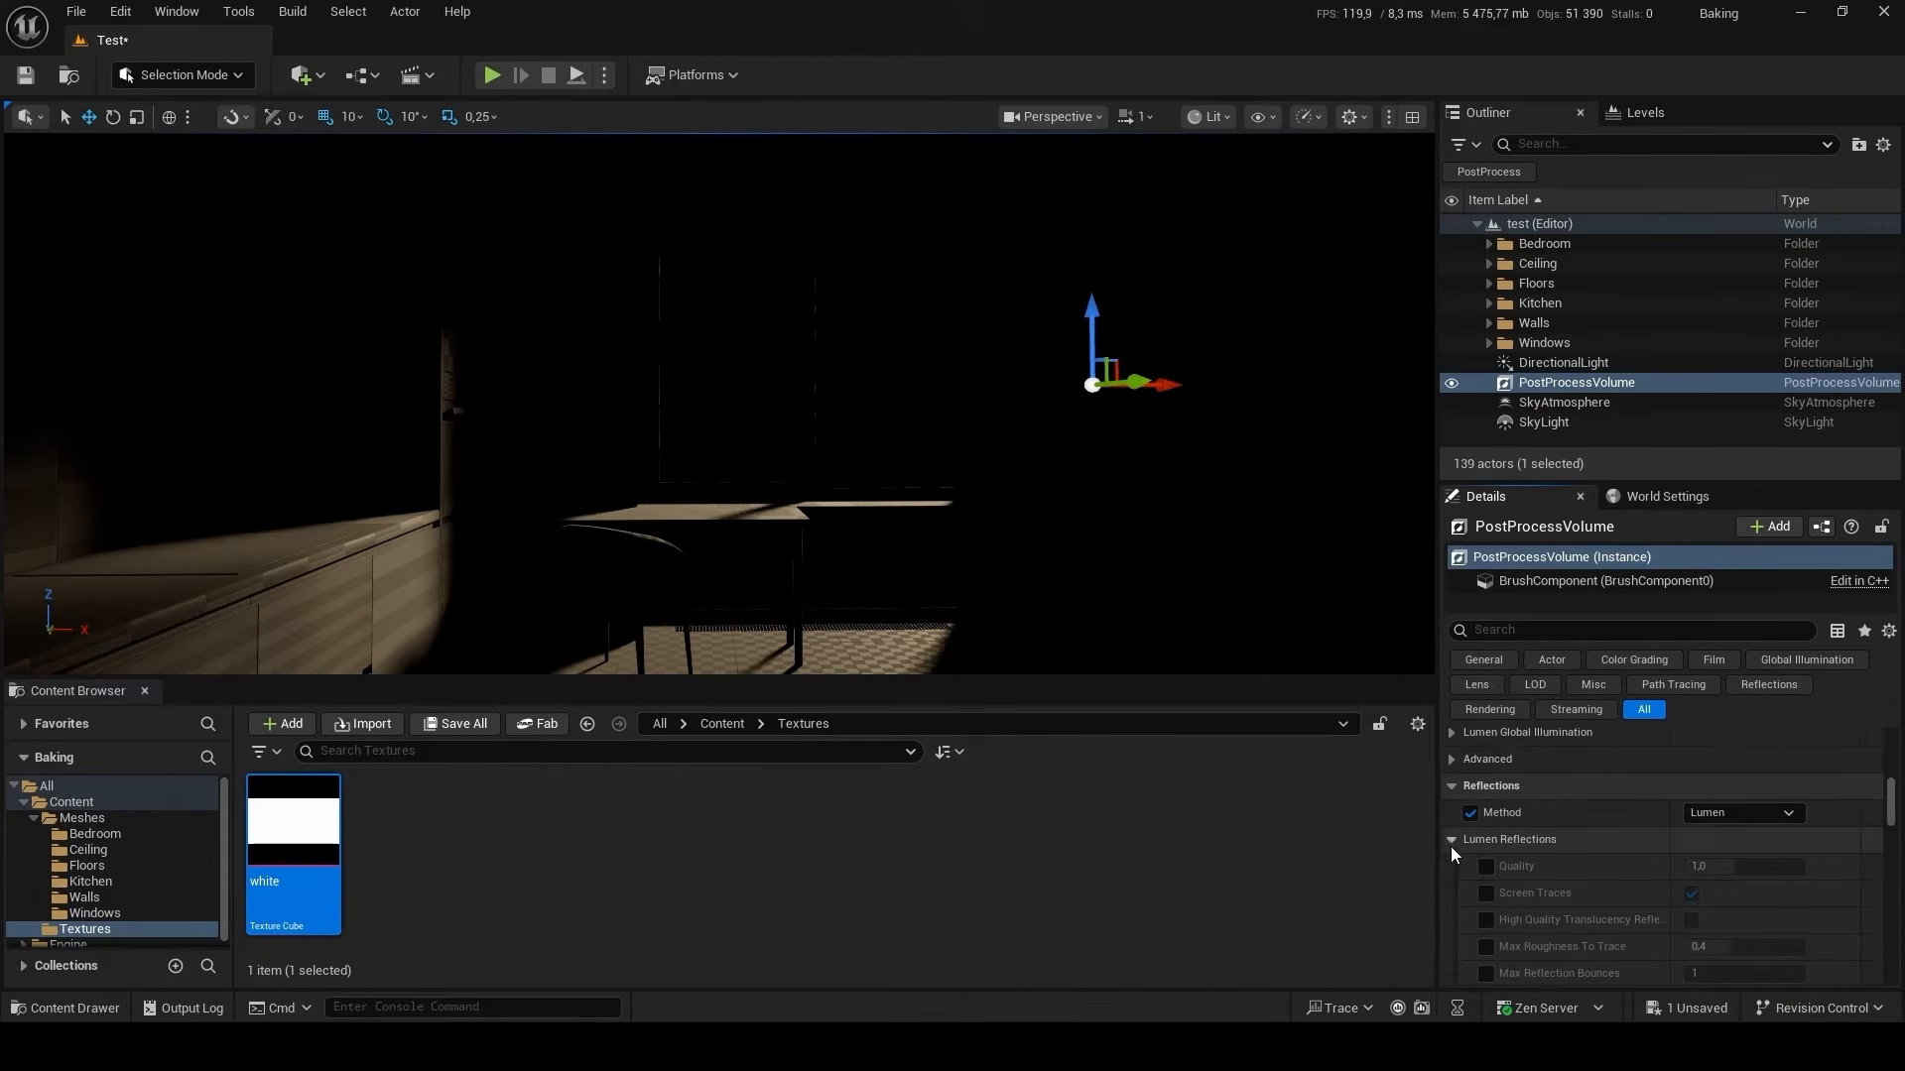
{"action": "scroll", "coordinate": [1615, 834], "scroll_direction": "down", "scroll_amount": 6}
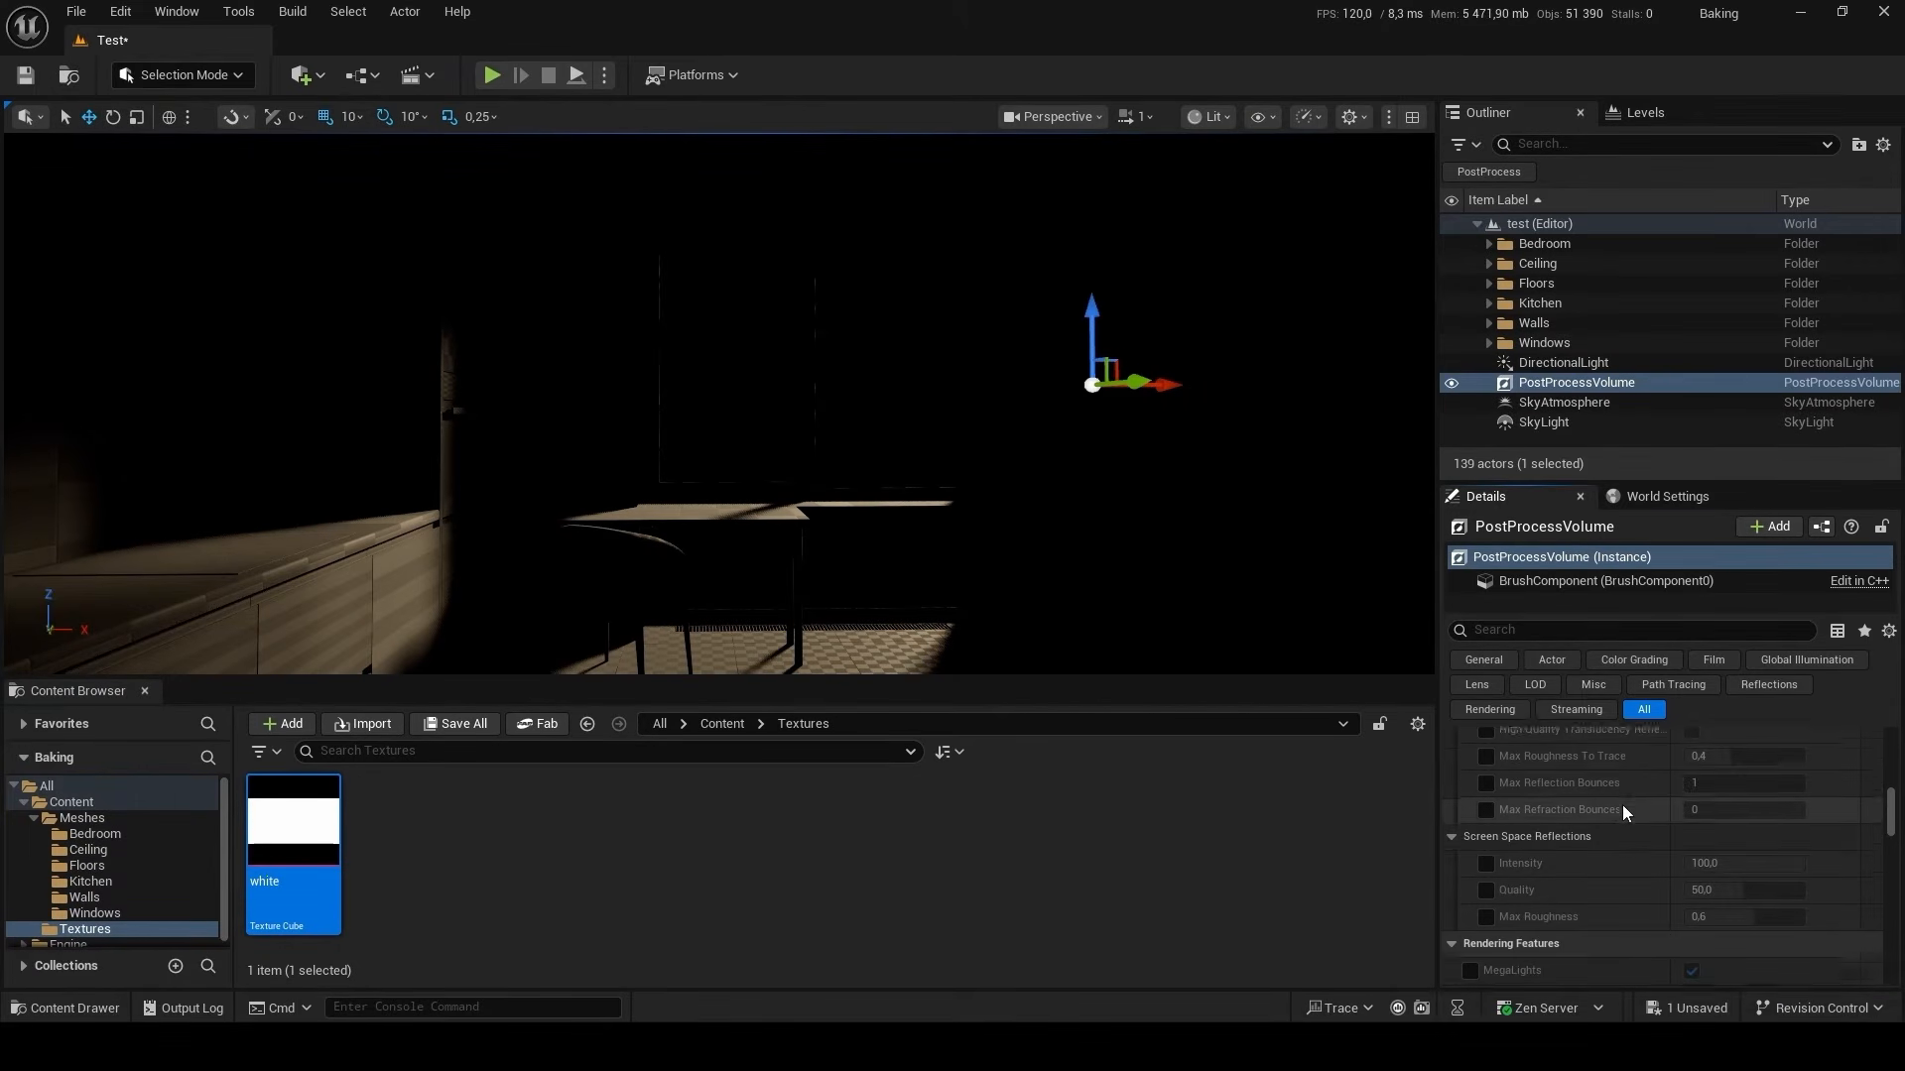
{"action": "scroll", "coordinate": [1622, 805], "scroll_direction": "down", "scroll_amount": 12}
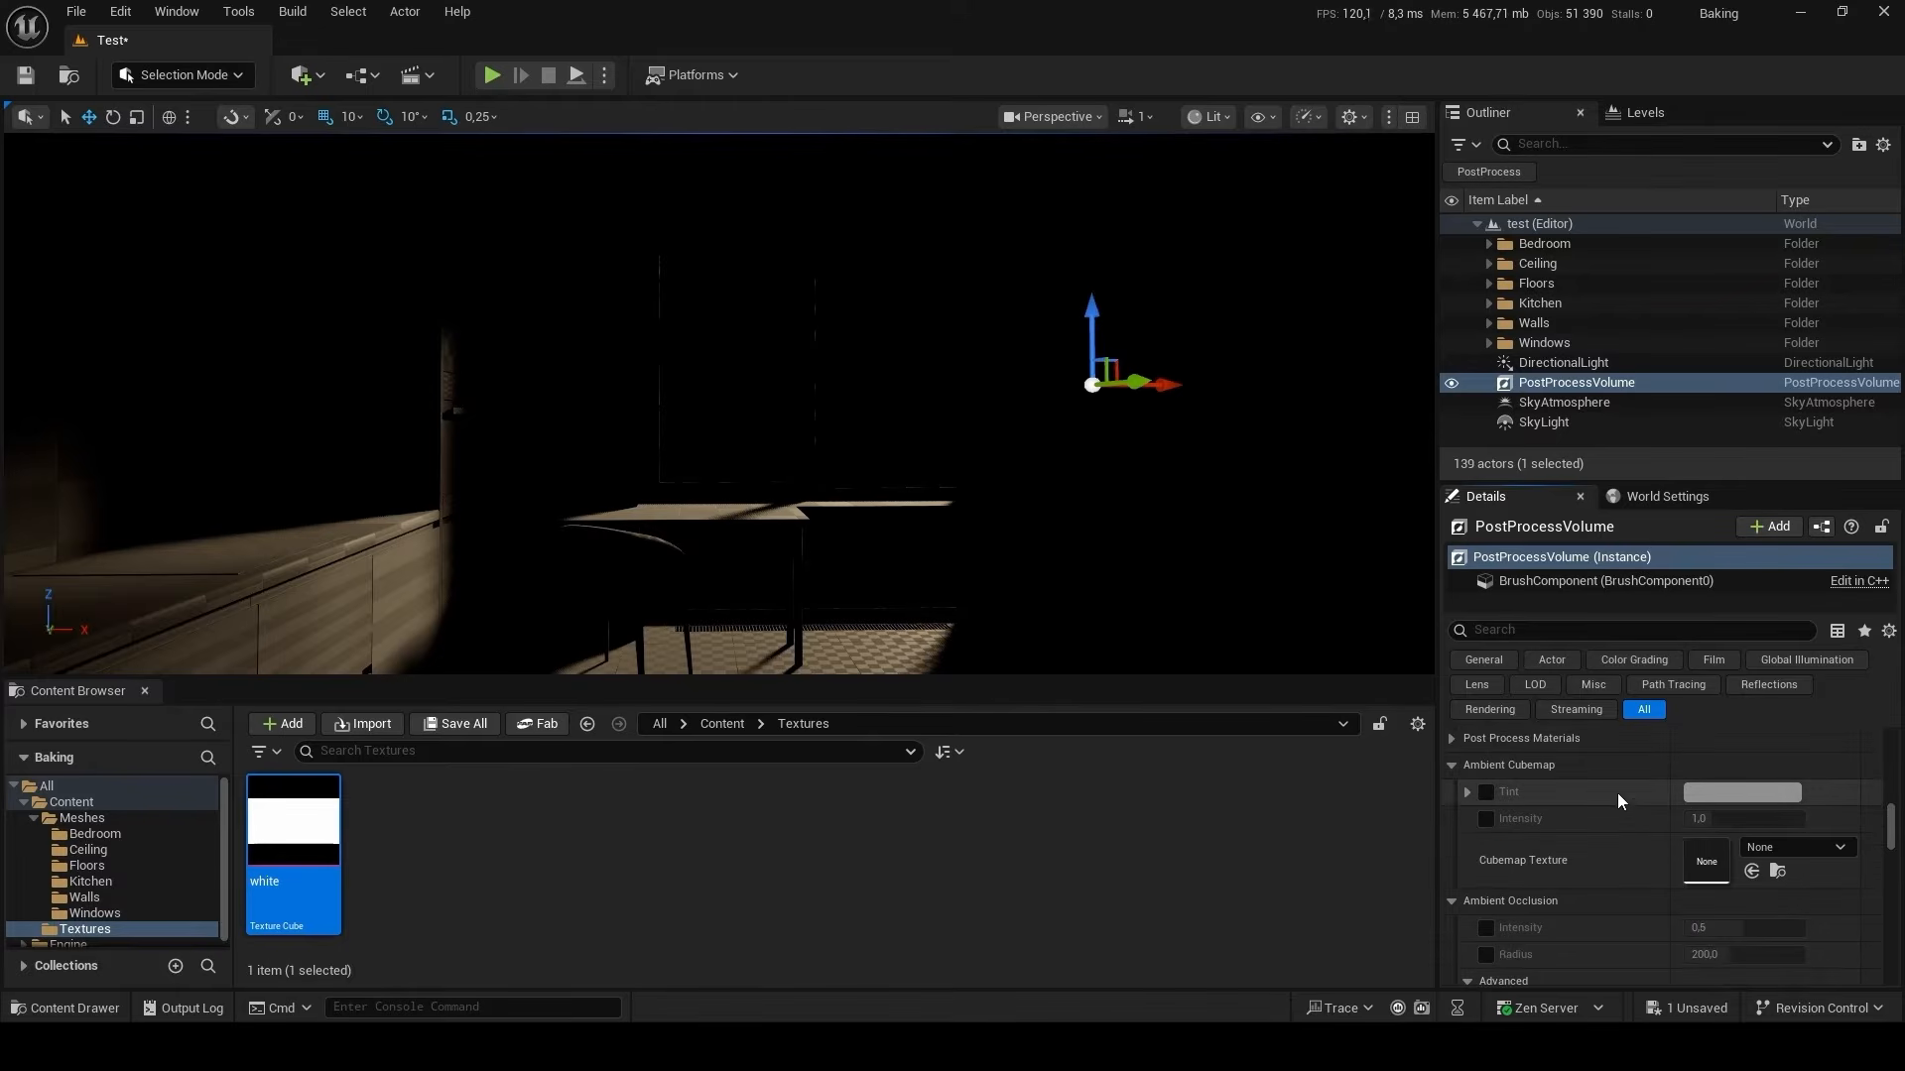
{"action": "scroll", "coordinate": [1610, 794], "scroll_direction": "down", "scroll_amount": 10}
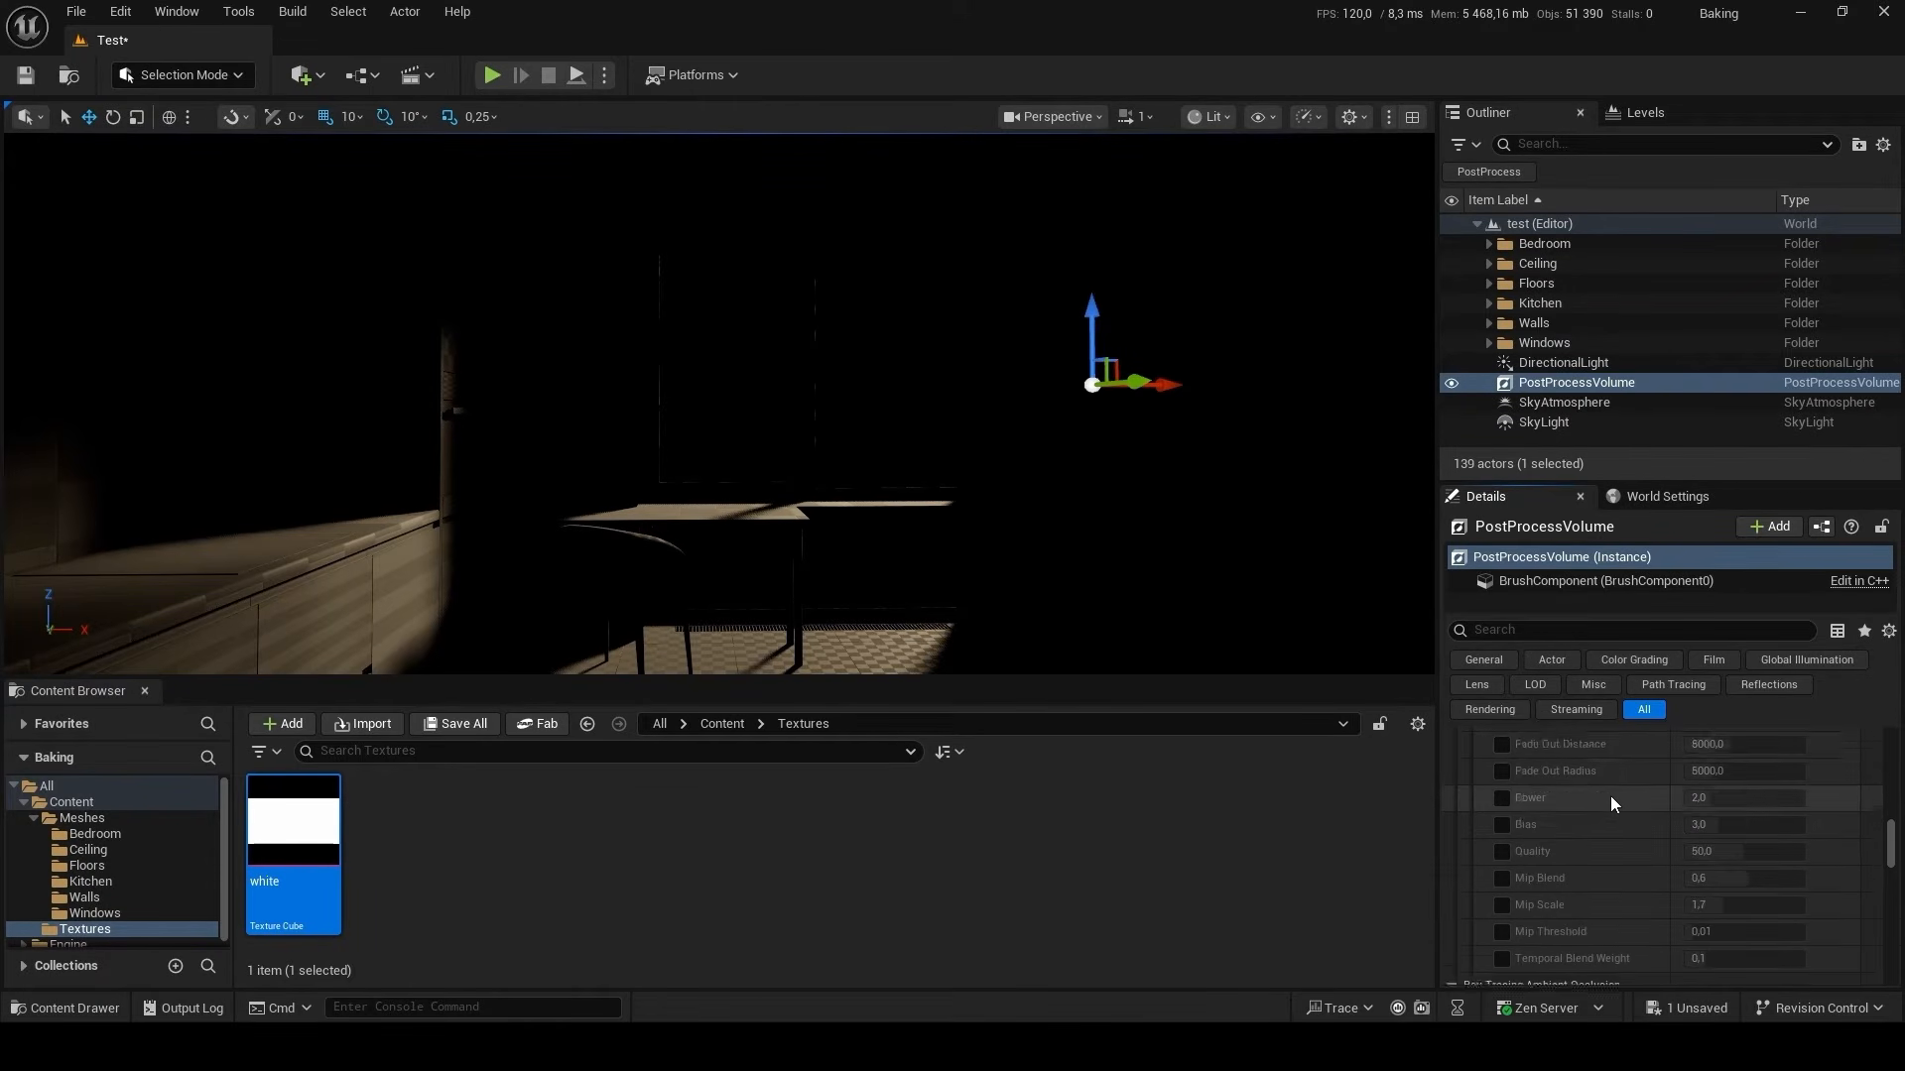
{"action": "scroll", "coordinate": [1610, 796], "scroll_direction": "down", "scroll_amount": 7}
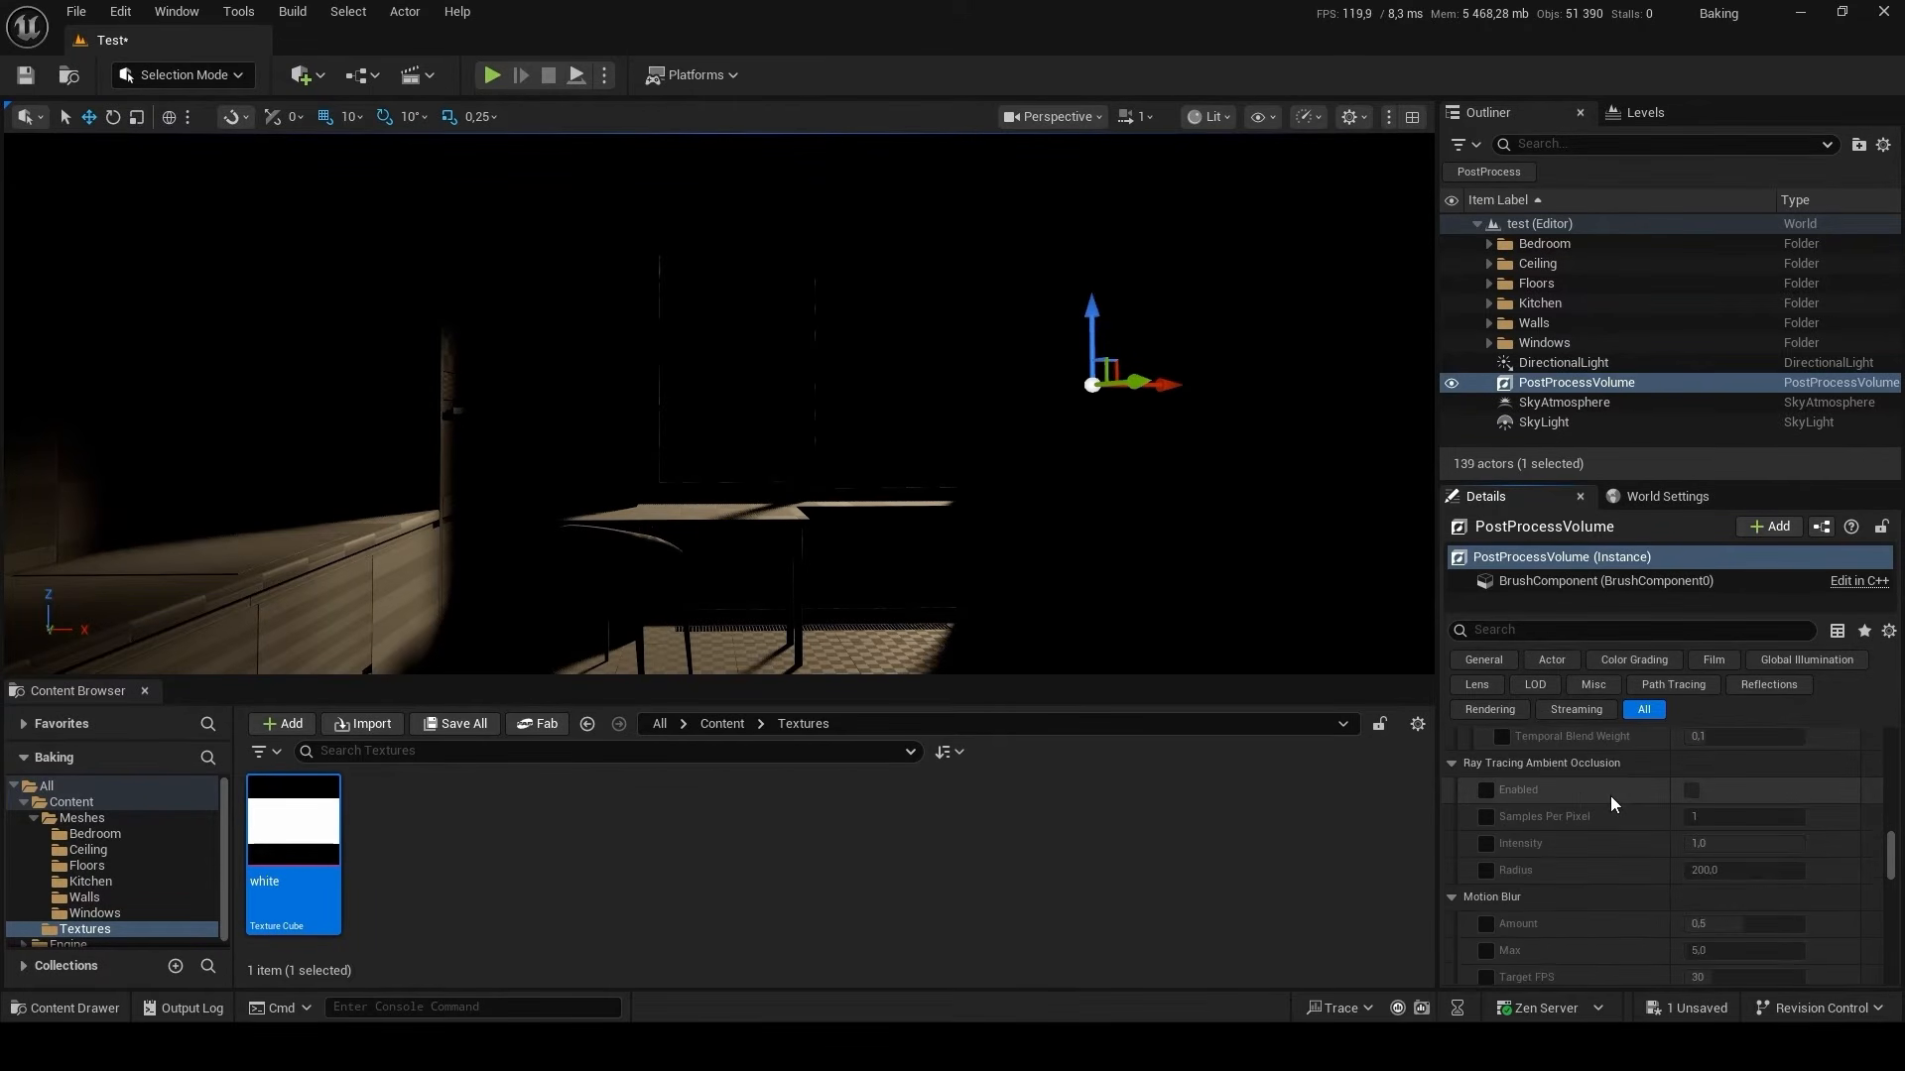
{"action": "scroll", "coordinate": [1610, 795], "scroll_direction": "down", "scroll_amount": 5}
{"action": "left_click", "coordinate": [1486, 898]}
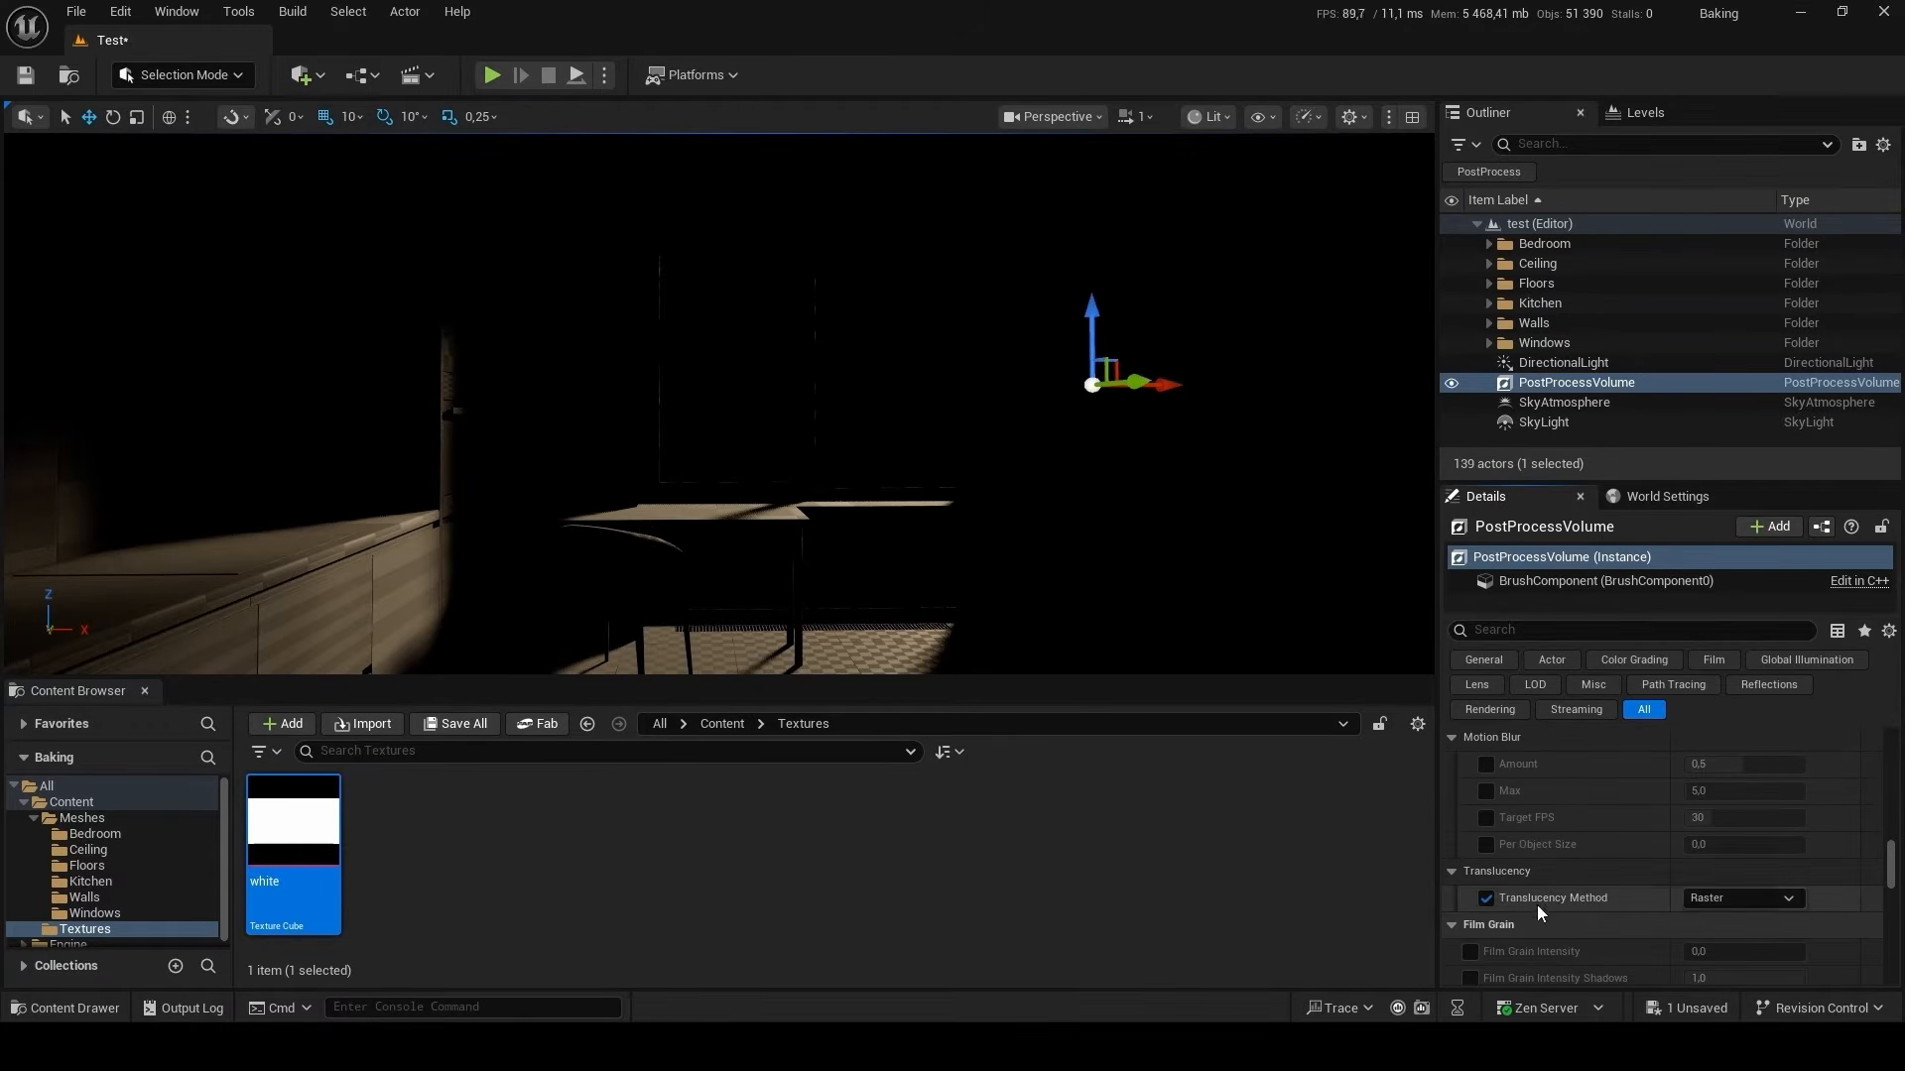
{"action": "left_click", "coordinate": [1746, 898]}
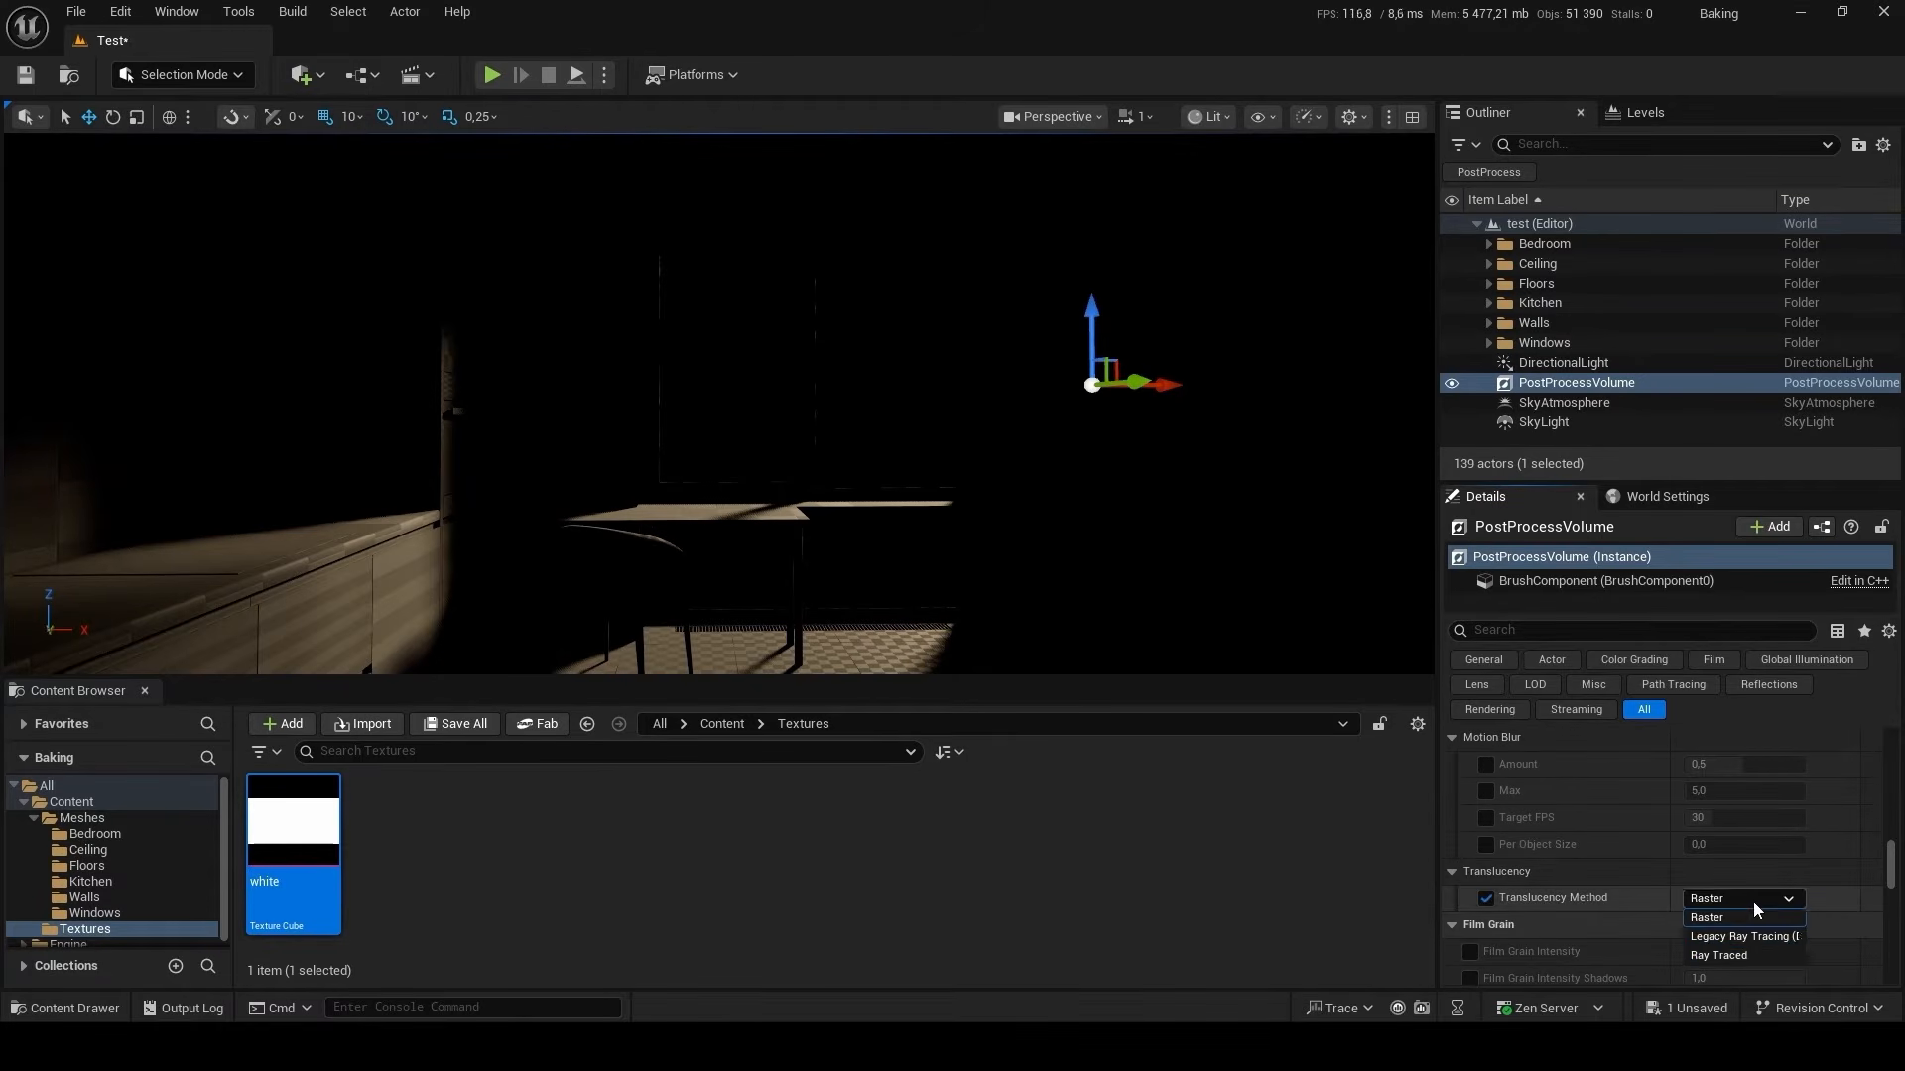
{"action": "left_click", "coordinate": [1759, 956]}
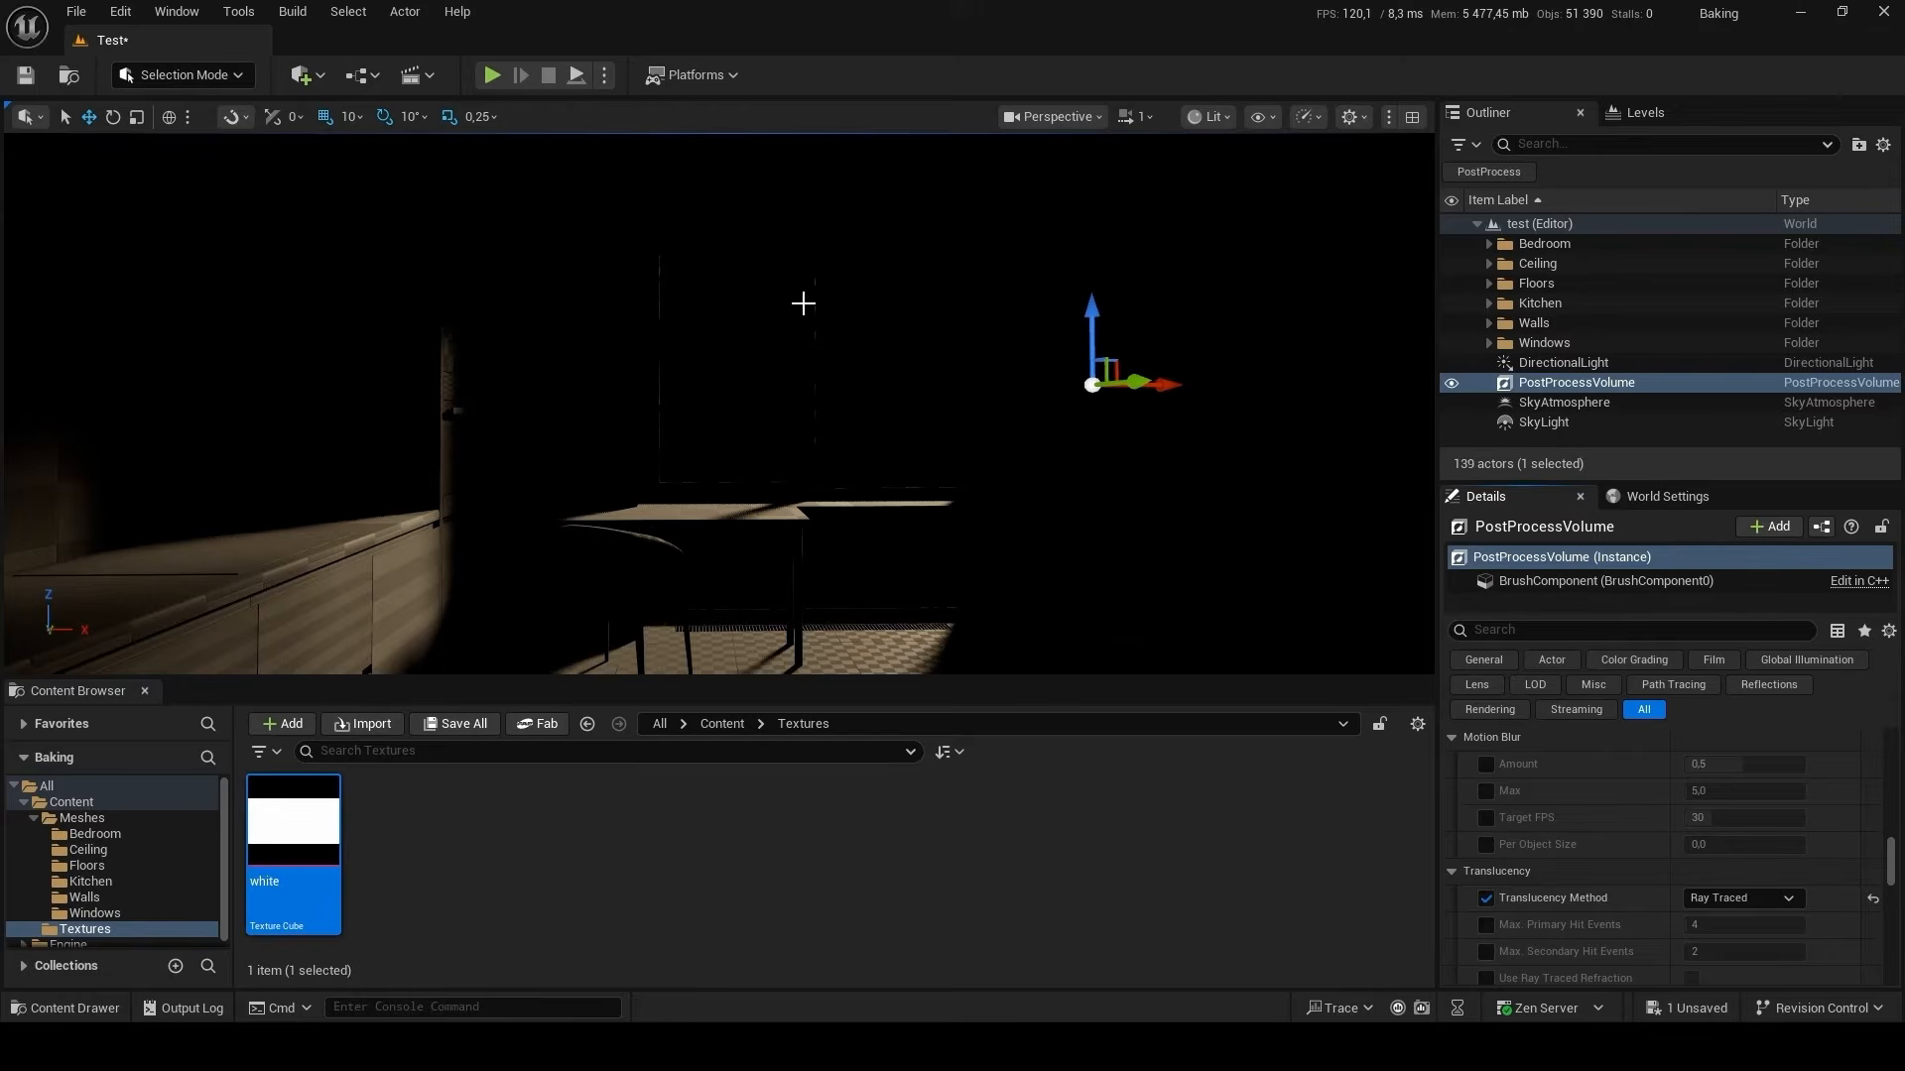
Open the GPU Lightmass settings and move their window clear of the kitchen side of the viewport.
{"action": "left_click", "coordinate": [295, 14]}
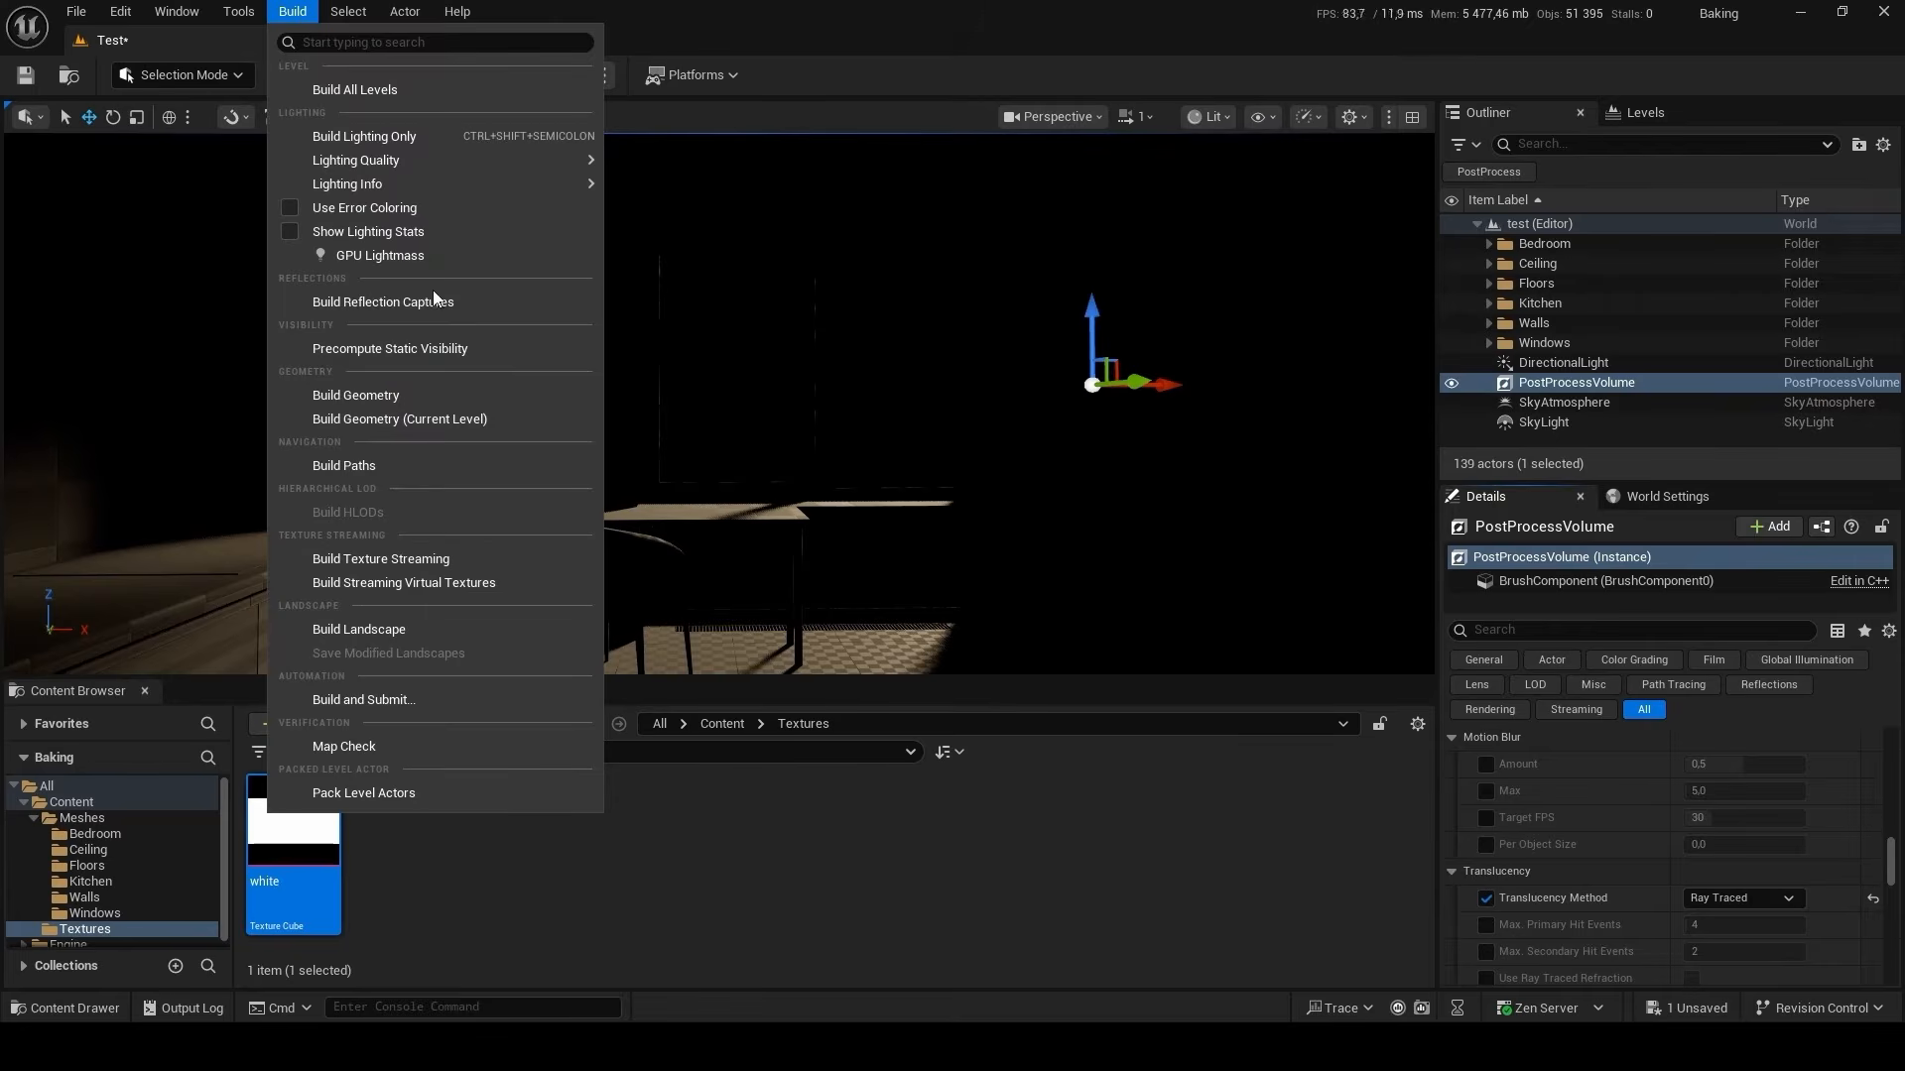
{"action": "left_click", "coordinate": [433, 257]}
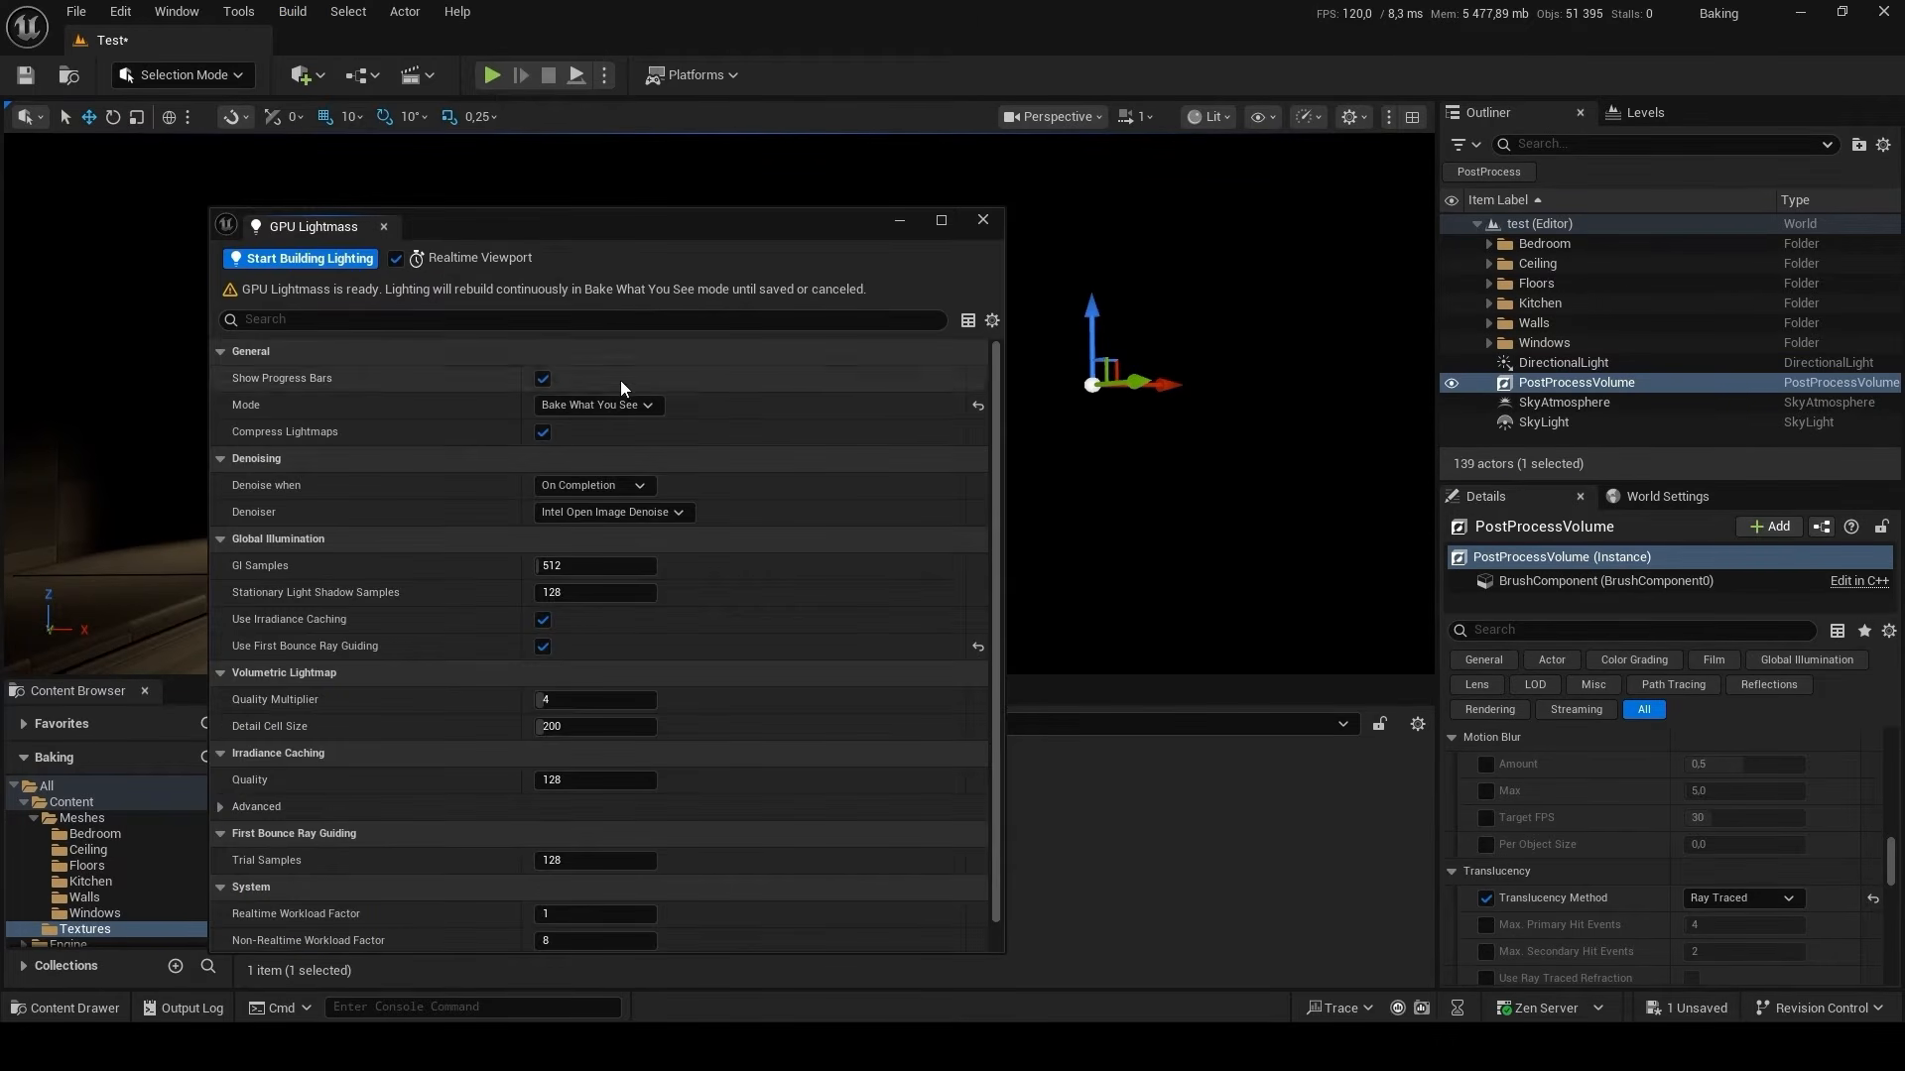
{"action": "left_click_drag", "start_coordinate": [540, 229], "coordinate": [859, 180]}
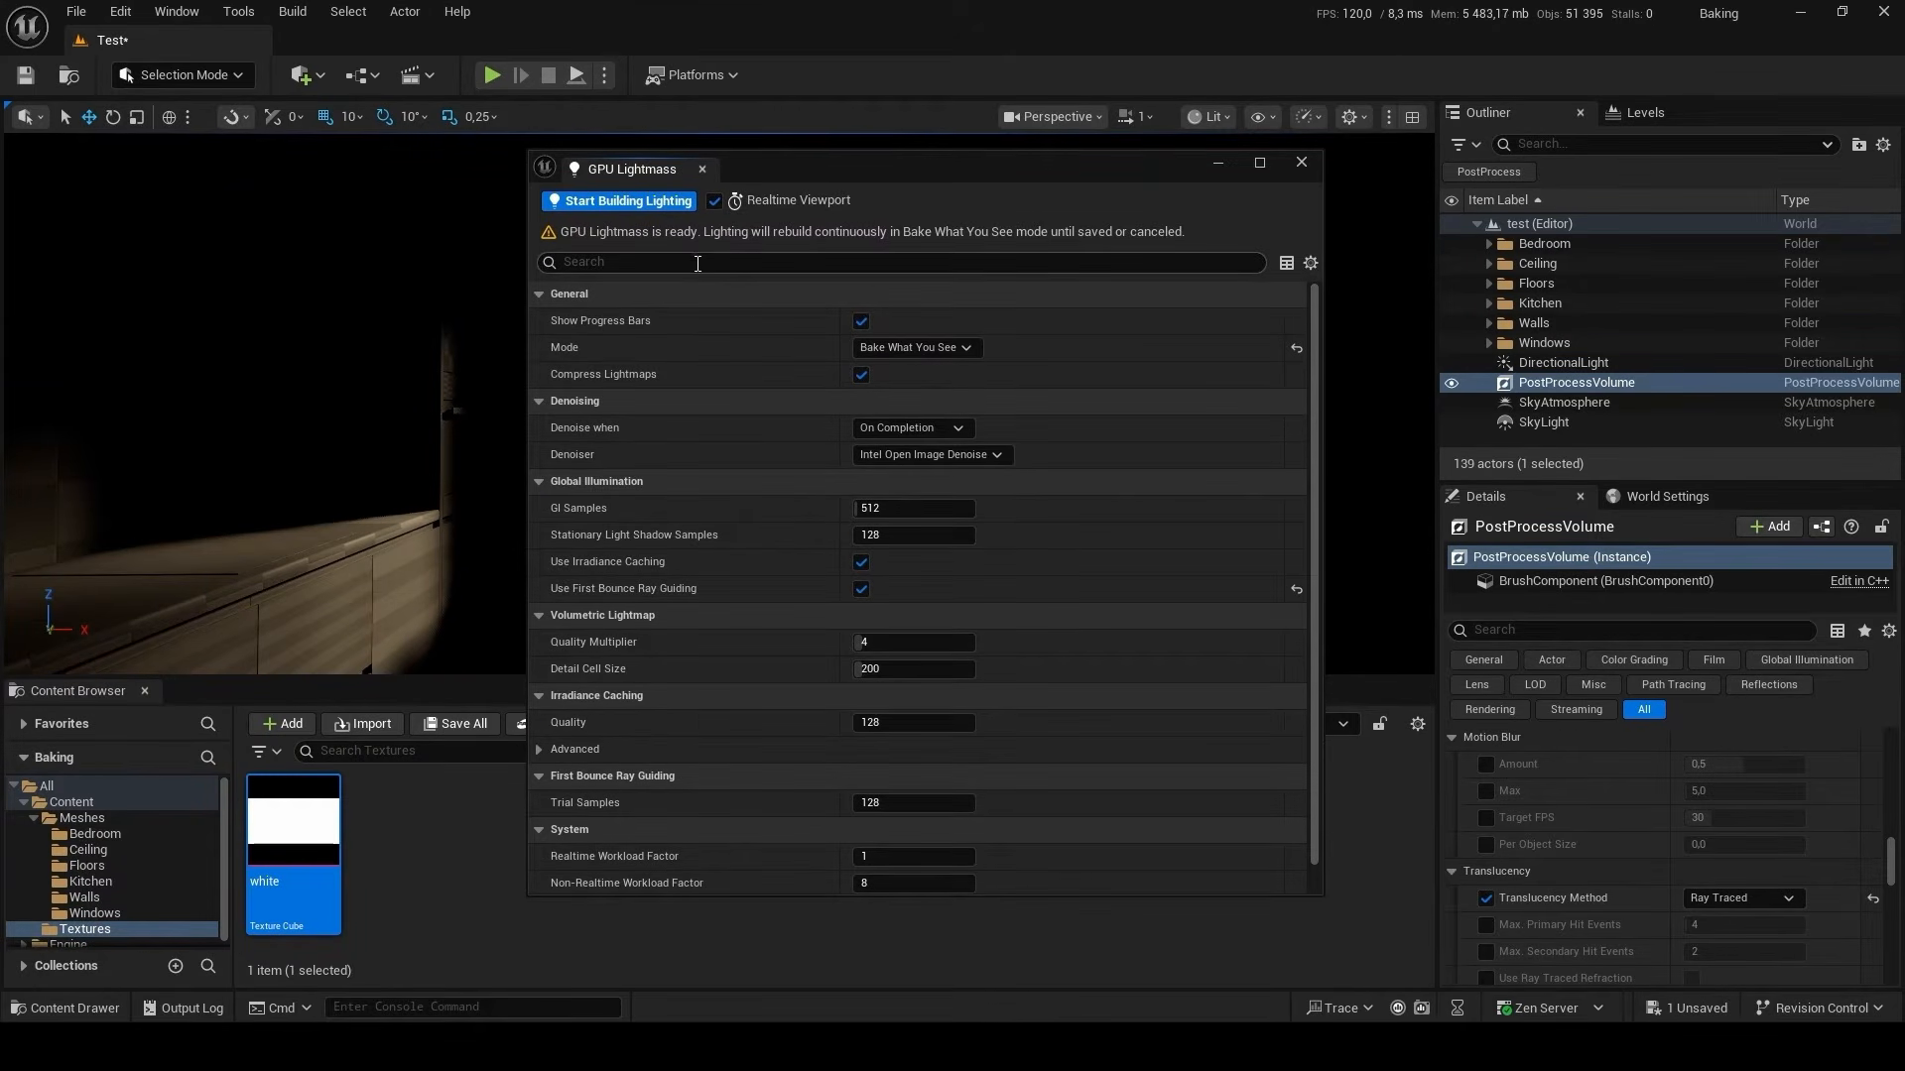
Try the Full Bake mode in GPU Lightmass and return to Bake What You See.
{"action": "left_click", "coordinate": [924, 348]}
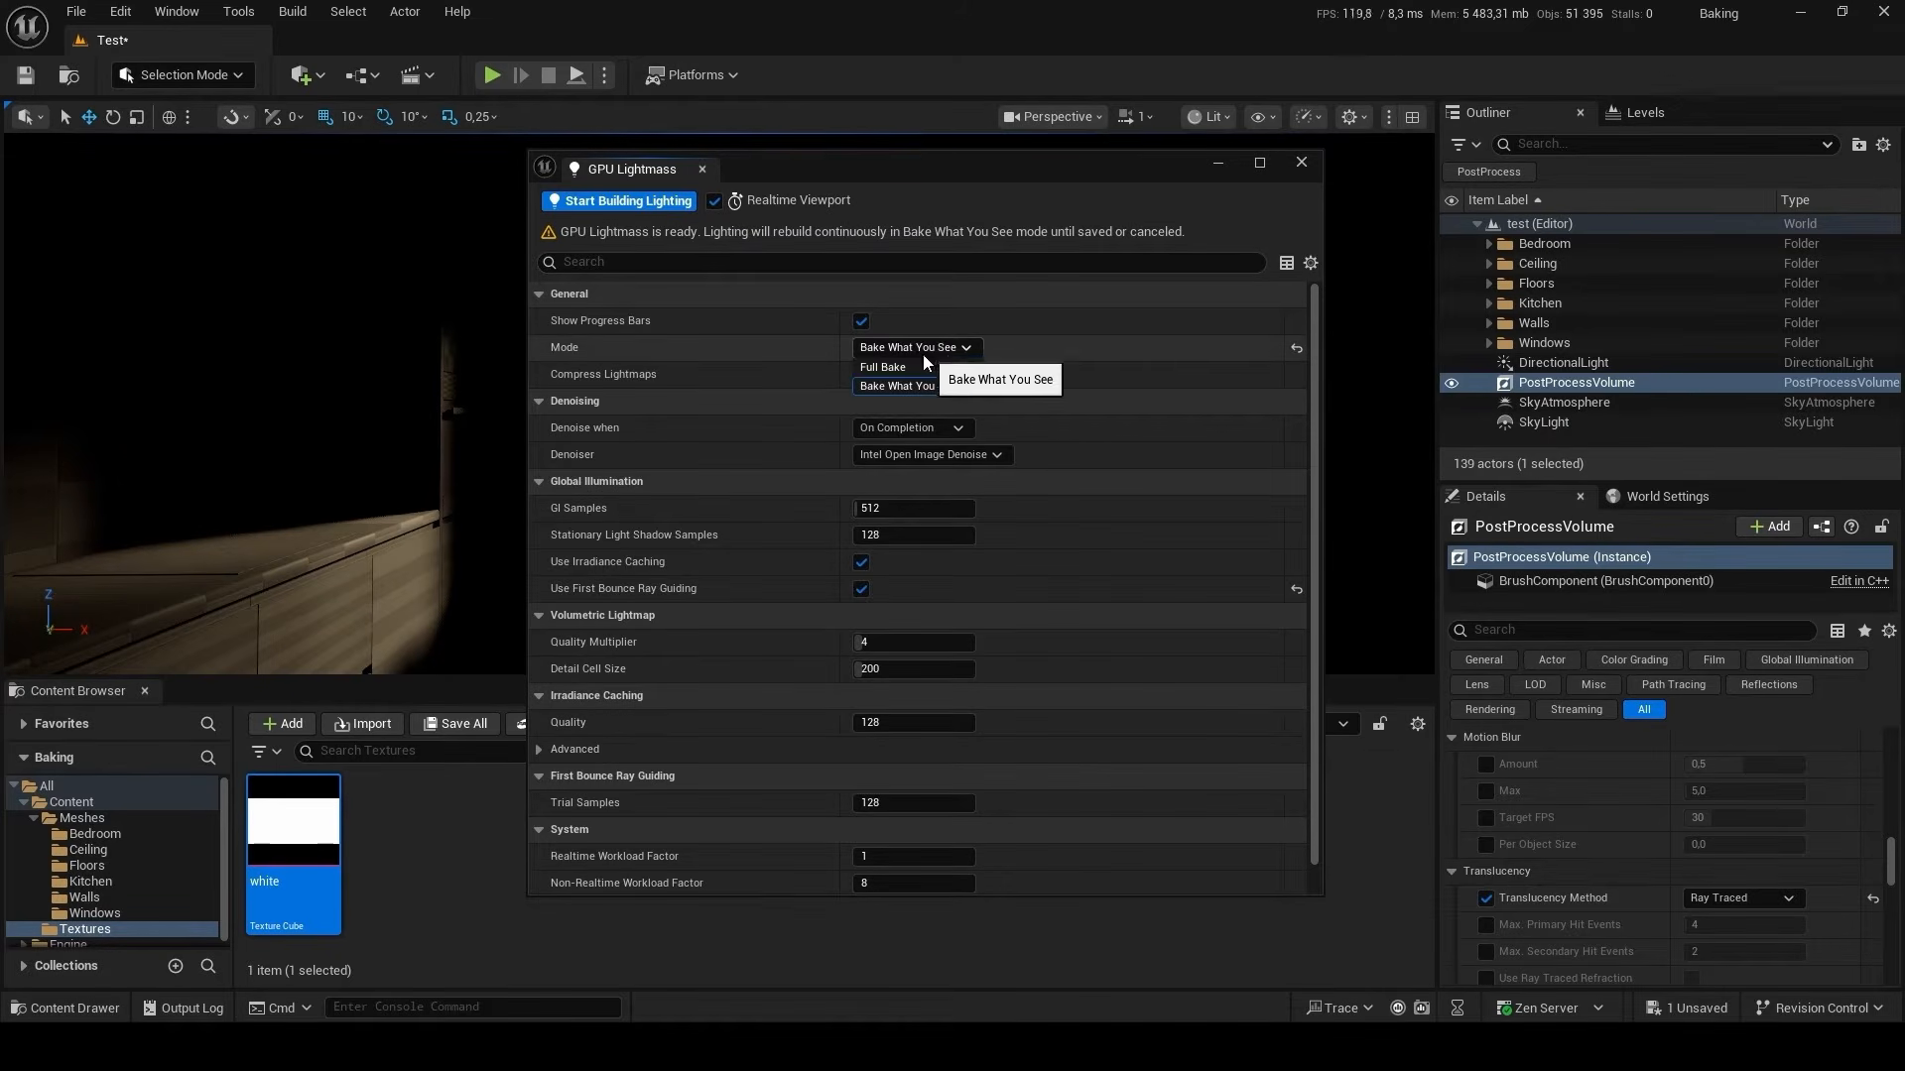
{"action": "left_click", "coordinate": [887, 368]}
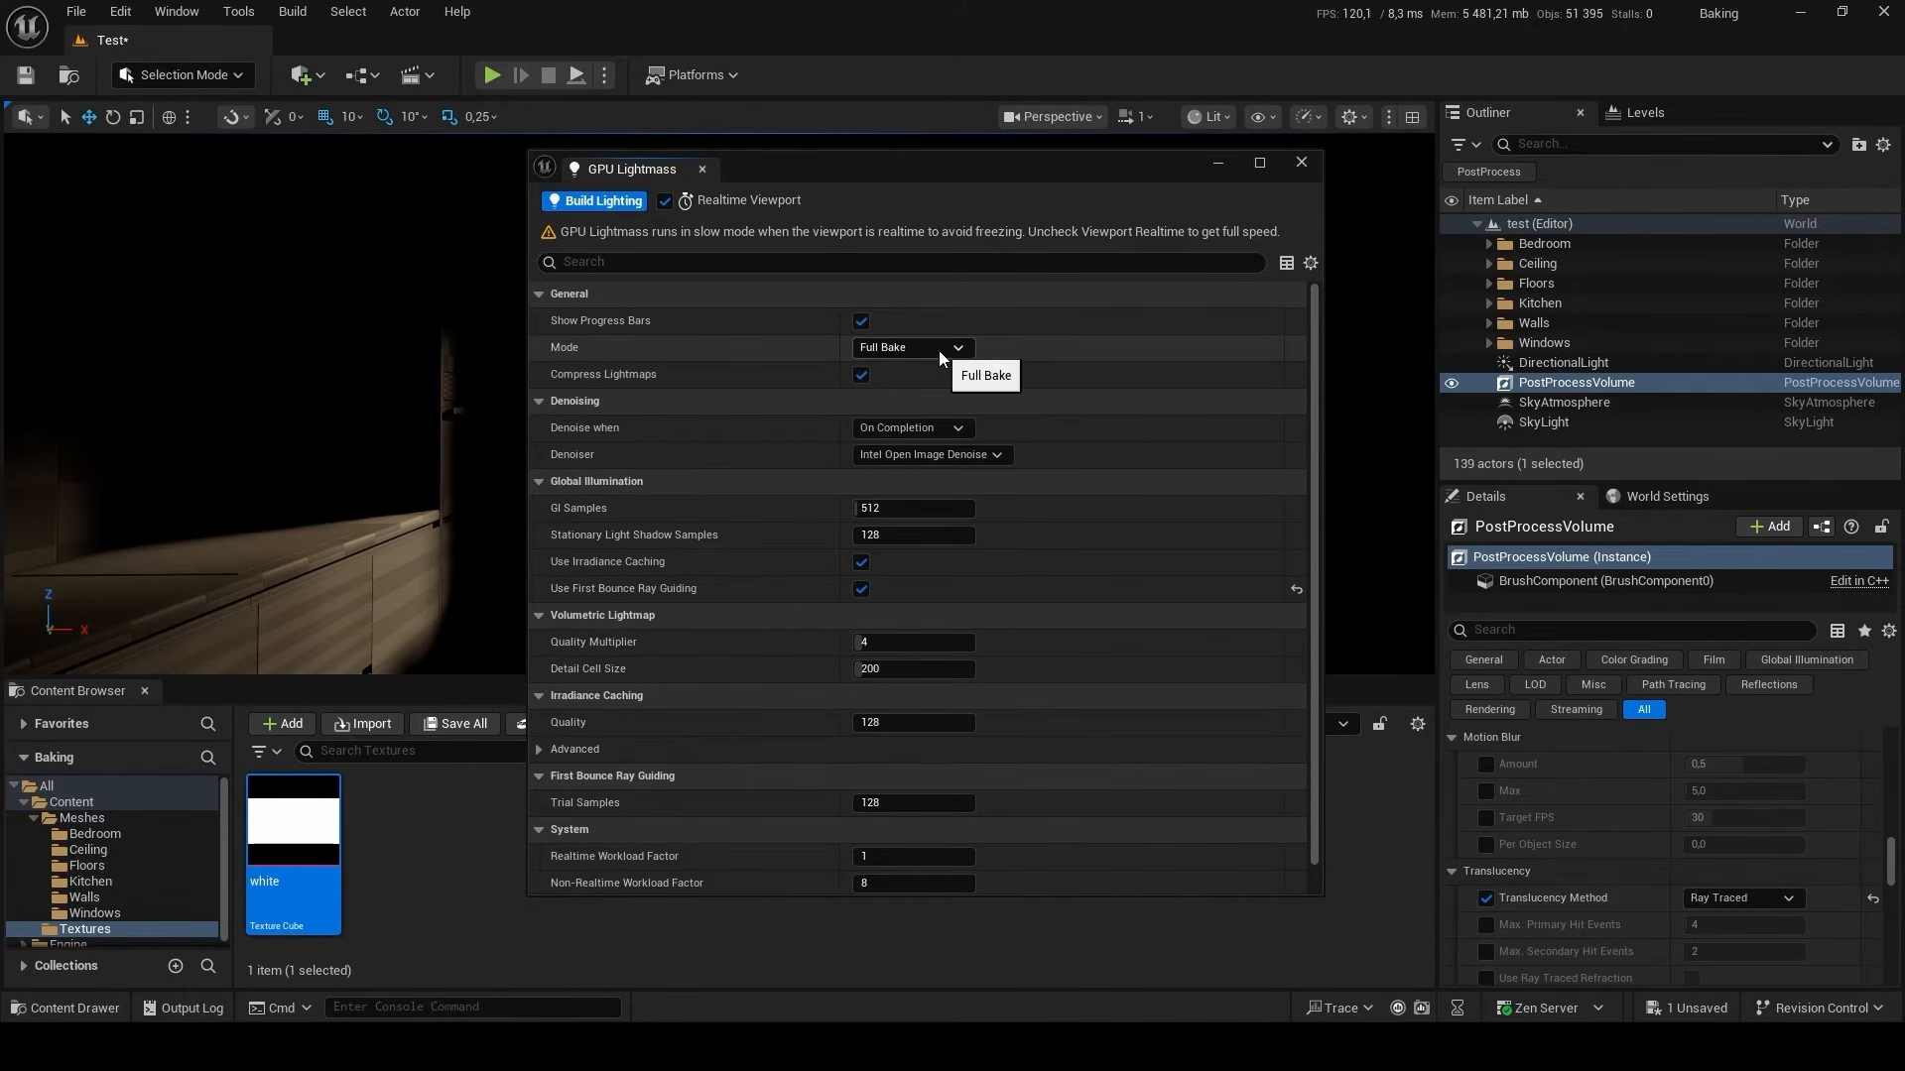
{"action": "left_click", "coordinate": [938, 349]}
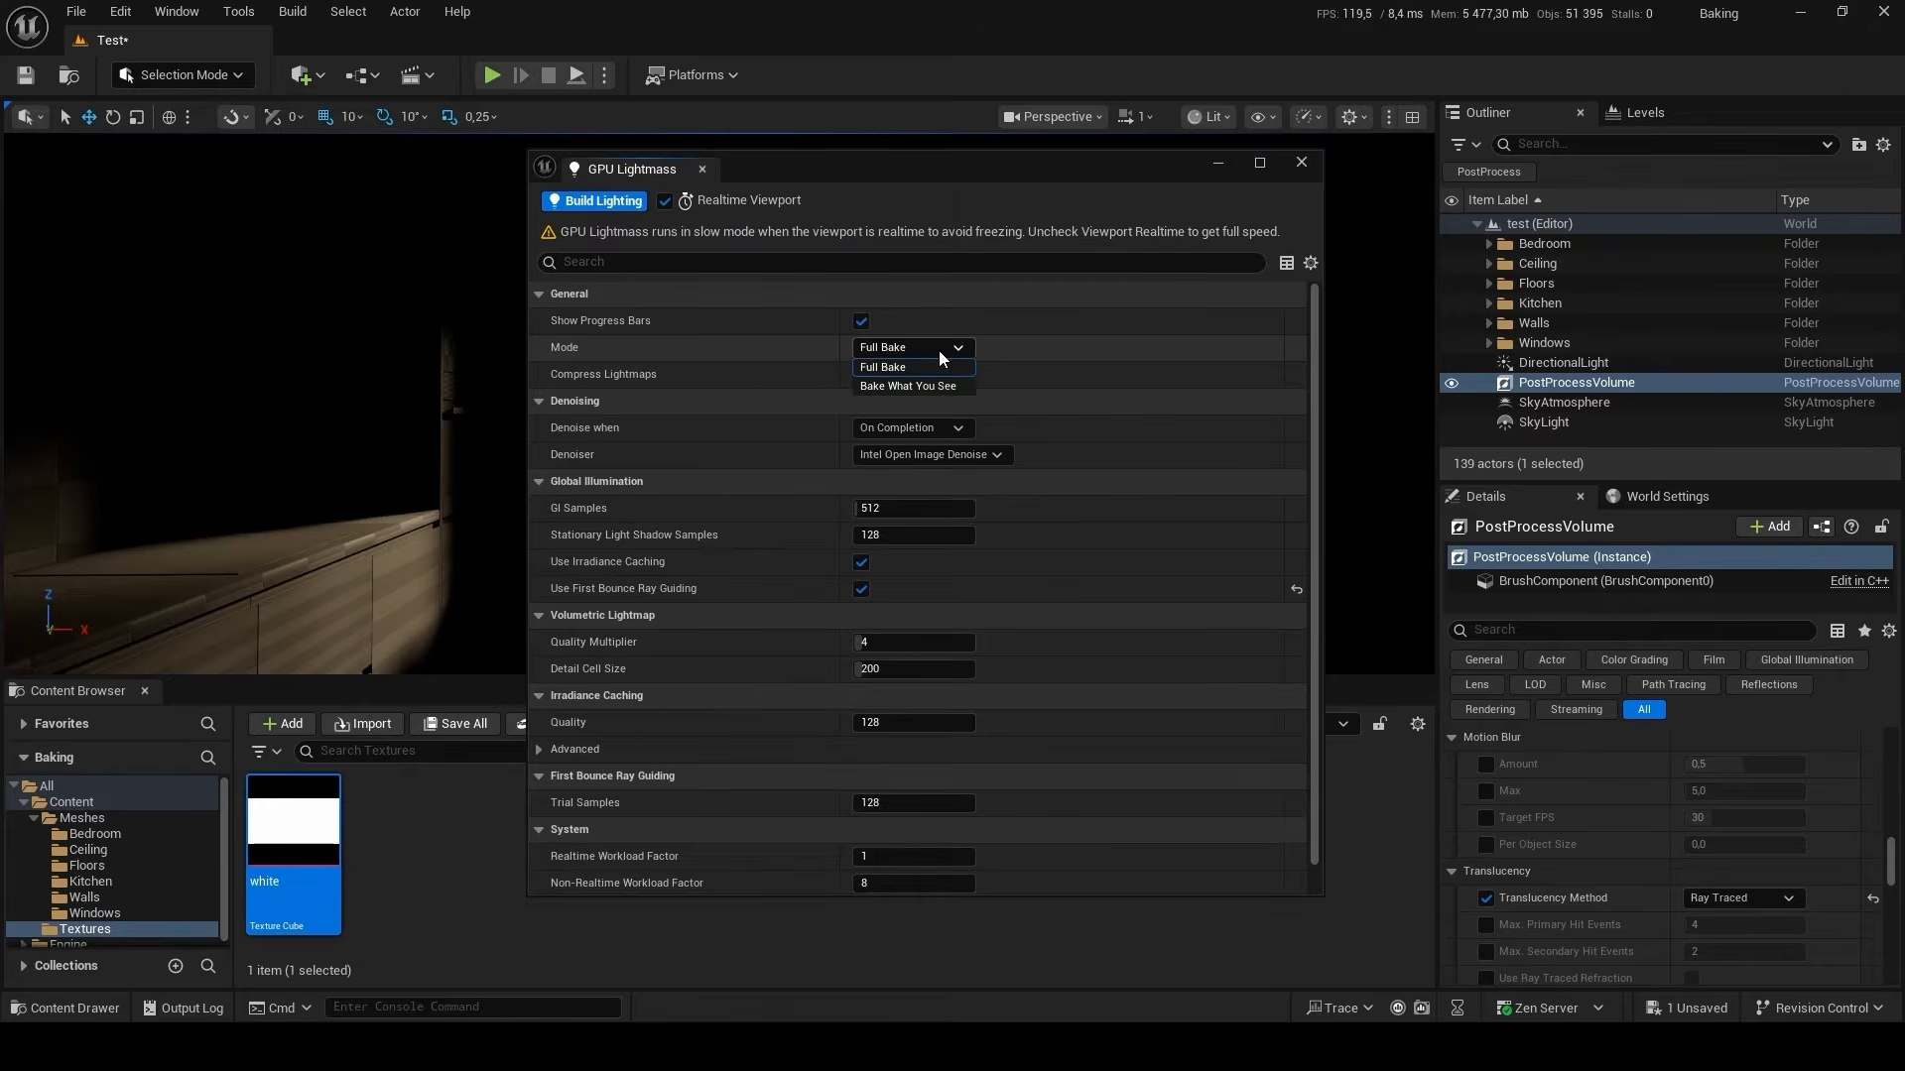
{"action": "left_click", "coordinate": [940, 390]}
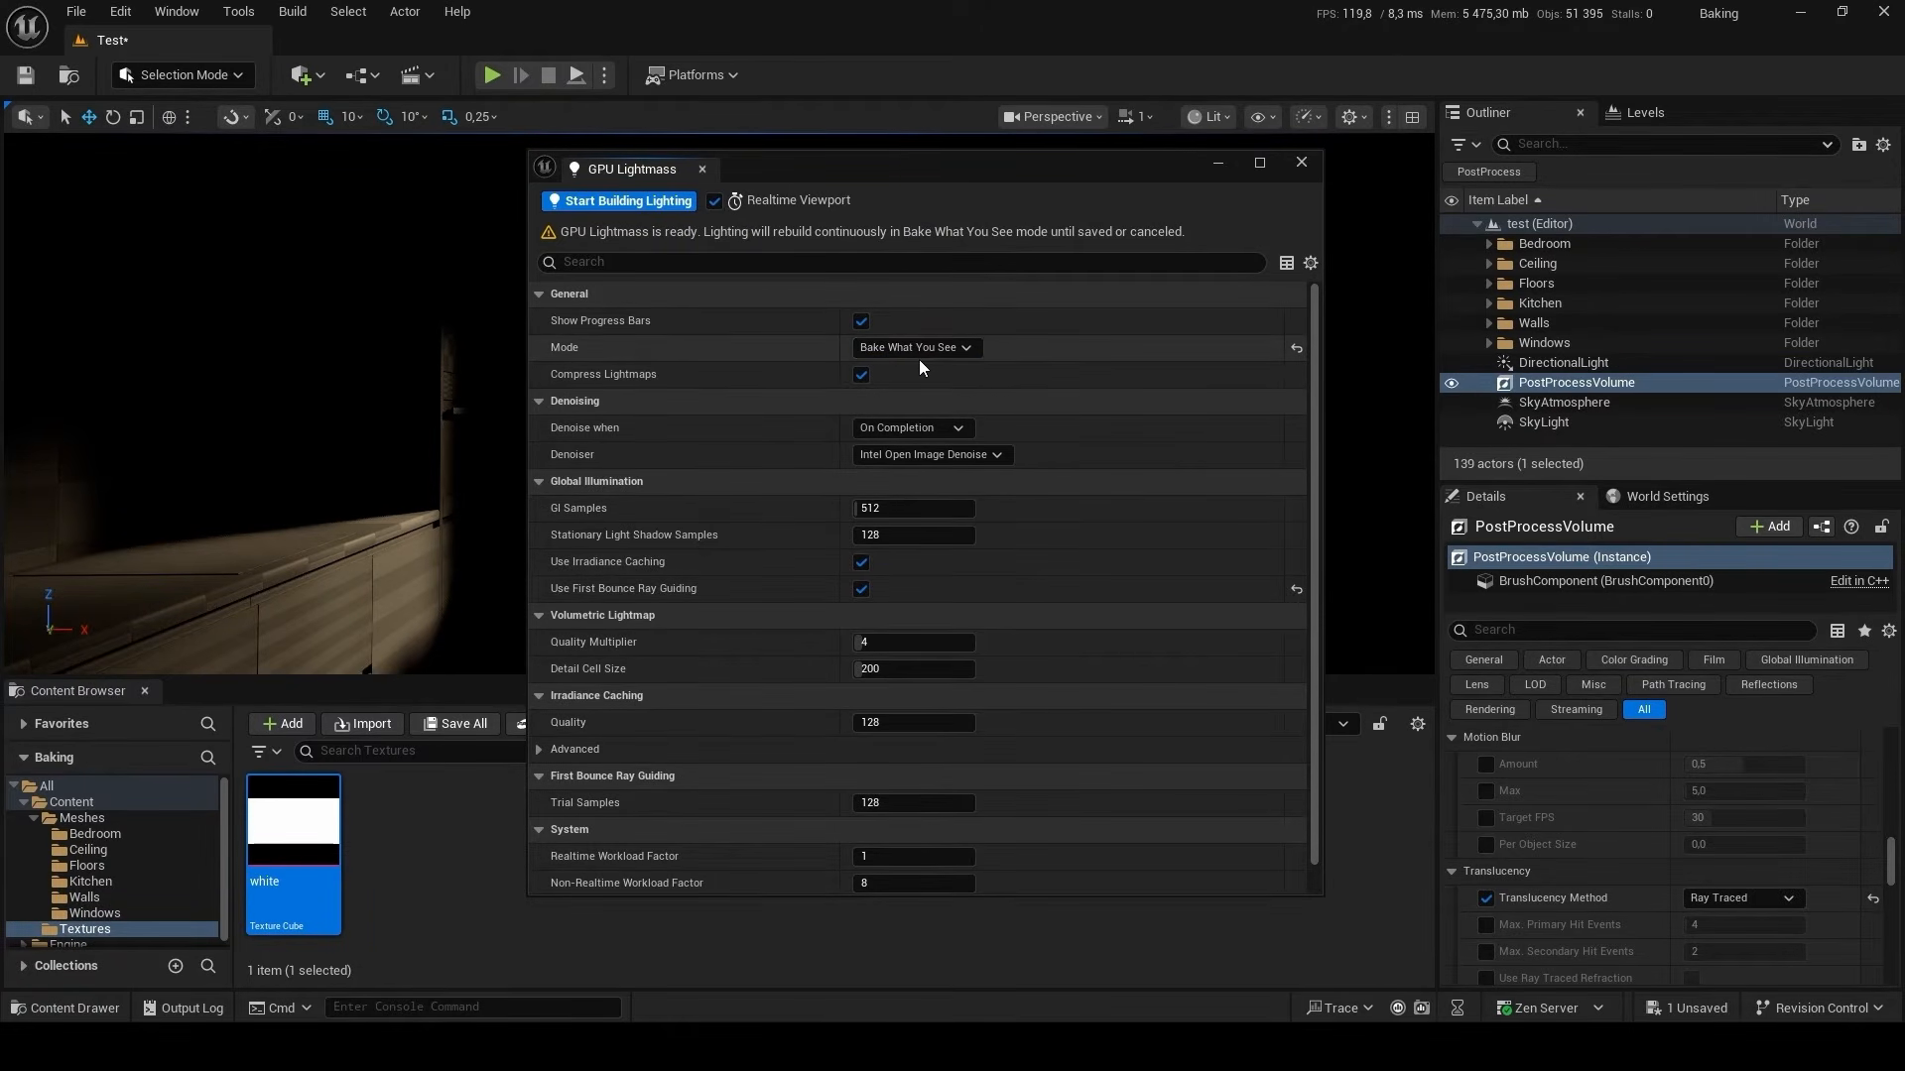
Start building the lighting in Bake What You See mode with Use First Bounce Ray Guiding enabled.
{"action": "left_click", "coordinate": [862, 590]}
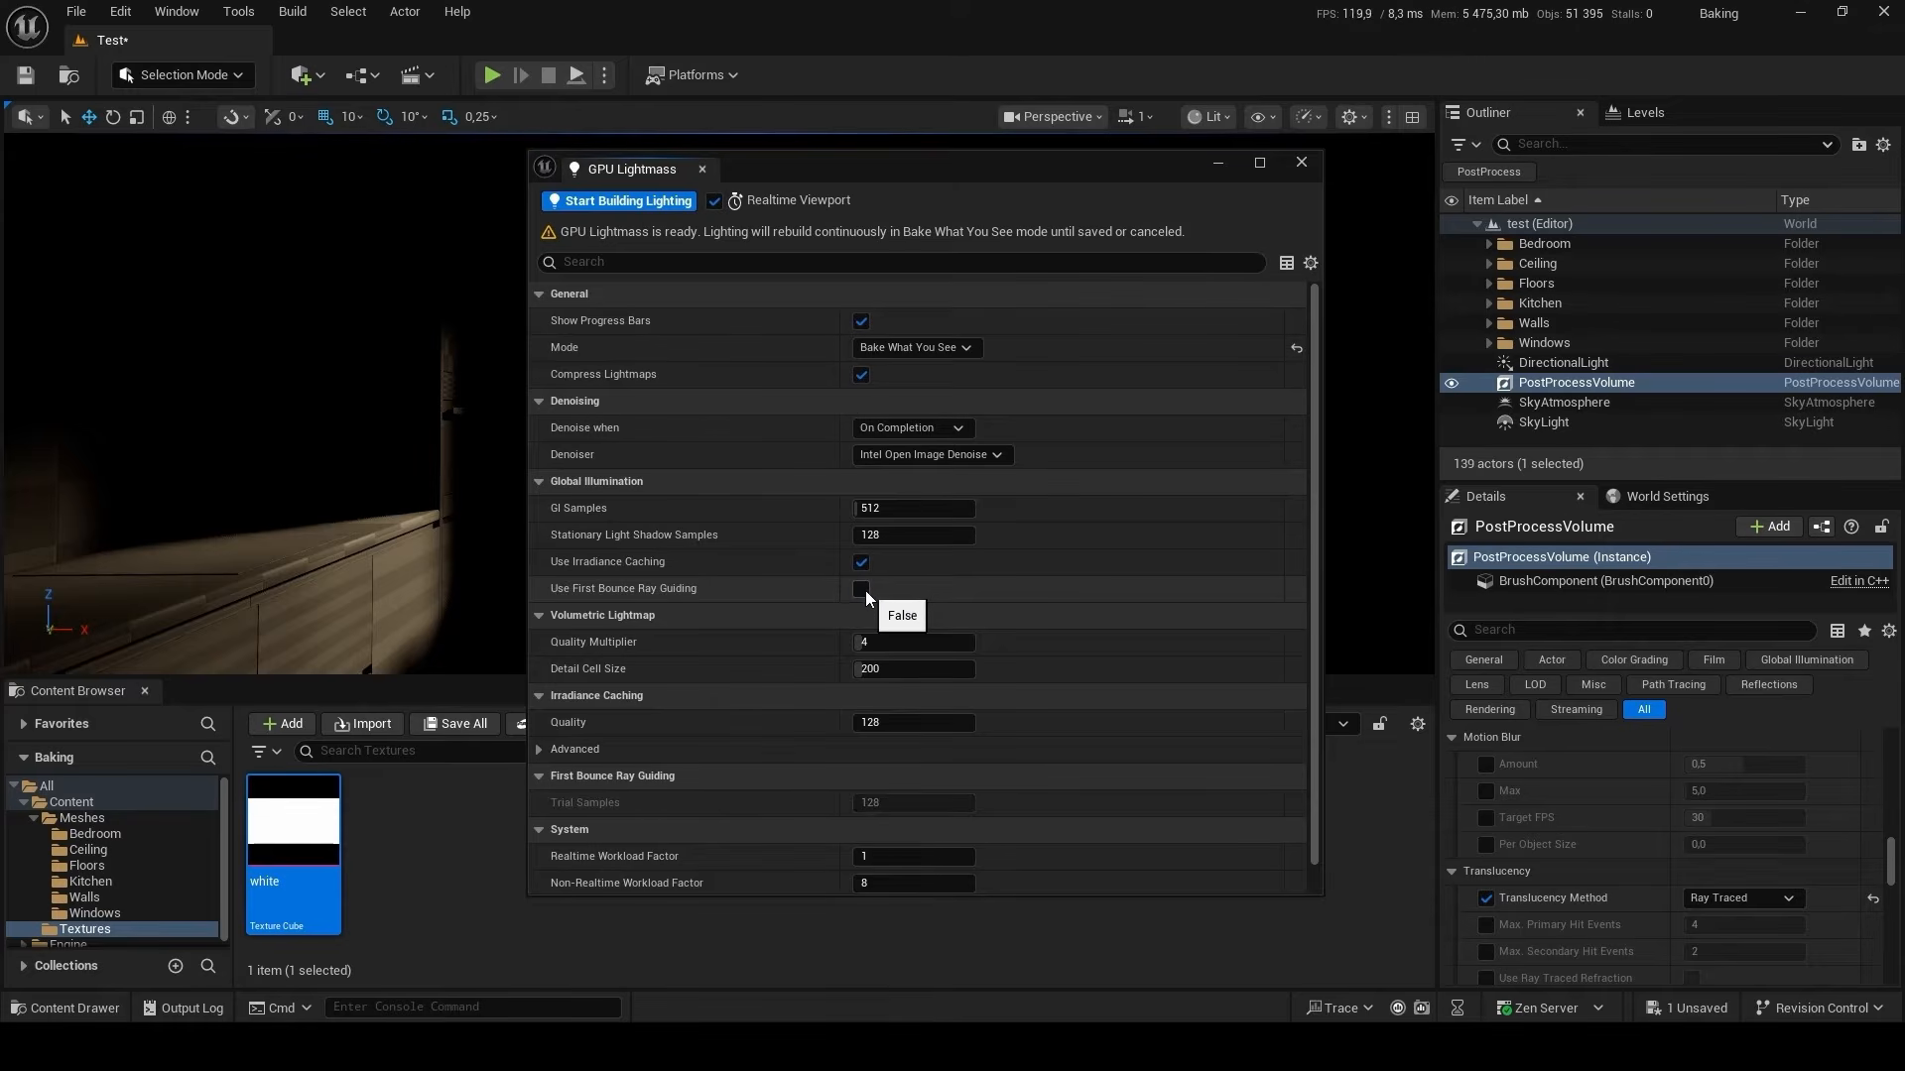
{"action": "left_click", "coordinate": [862, 590]}
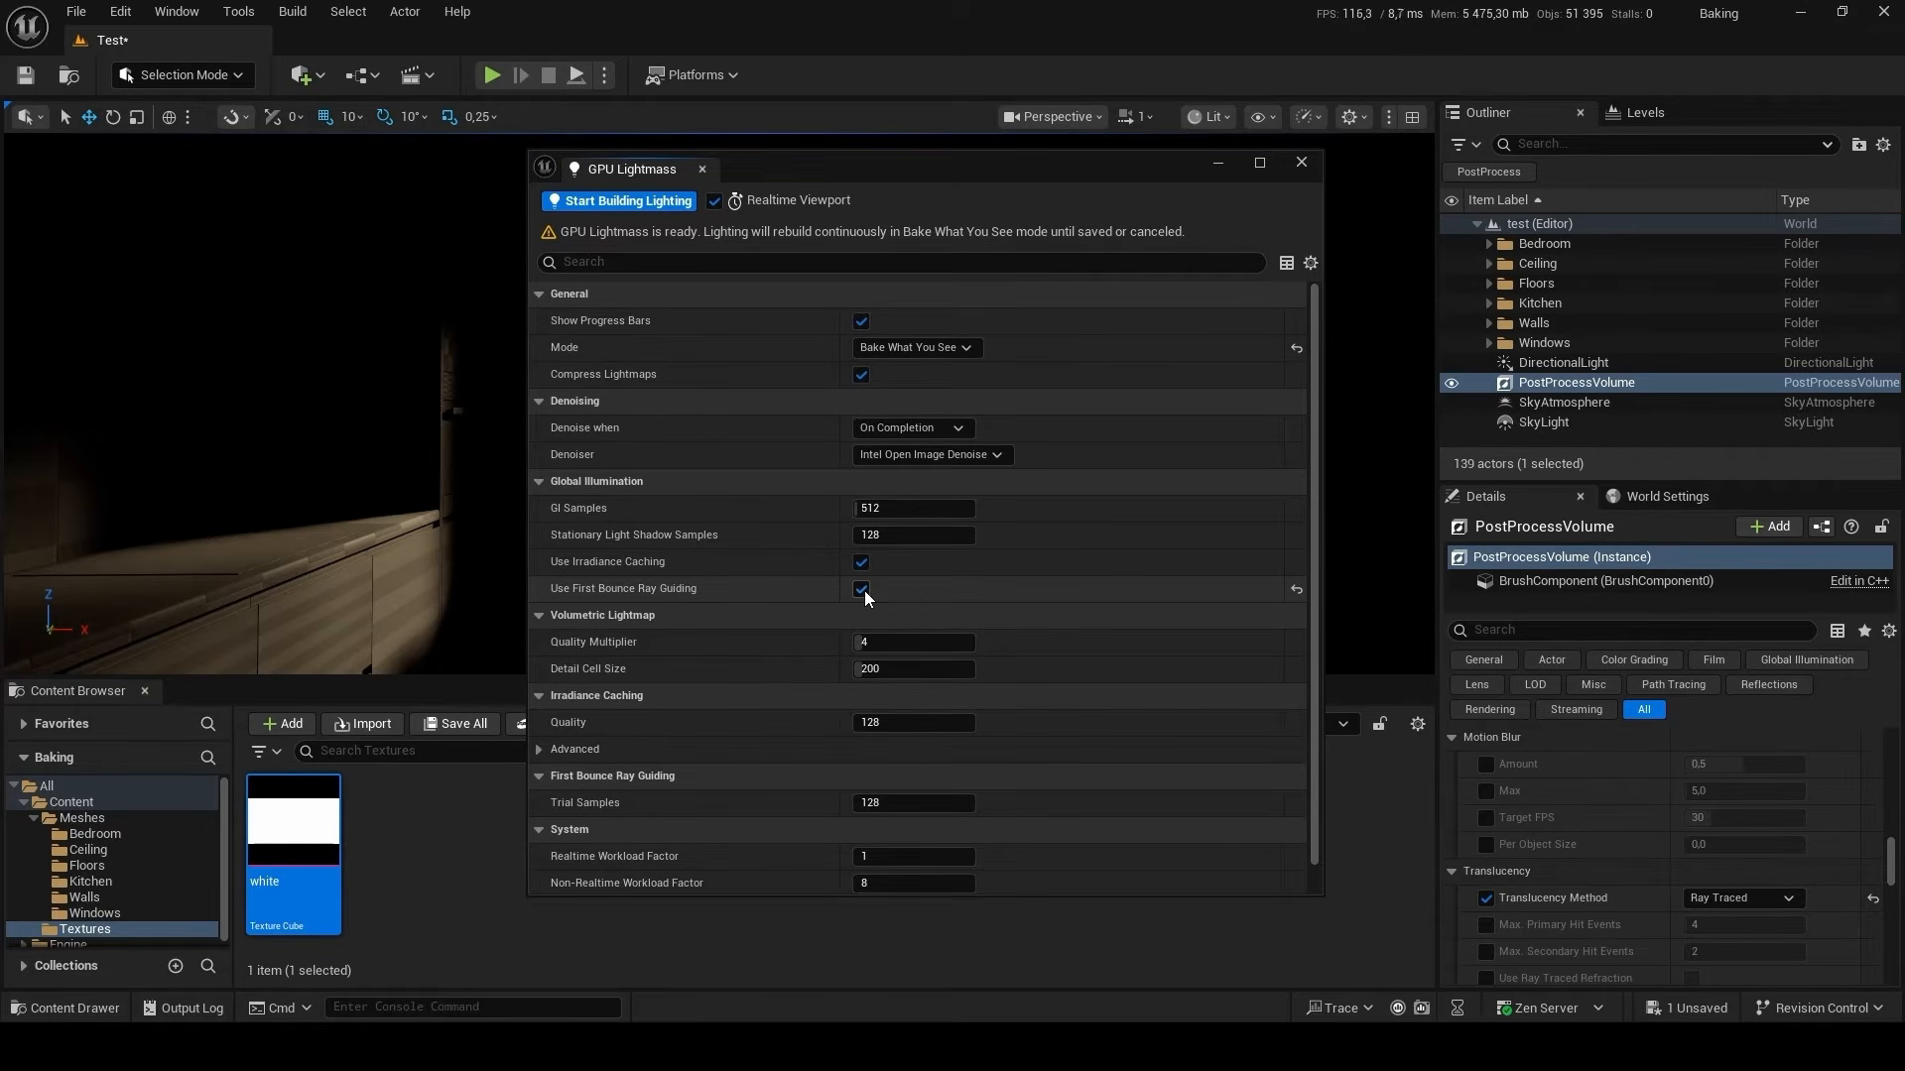
{"action": "left_click", "coordinate": [620, 203]}
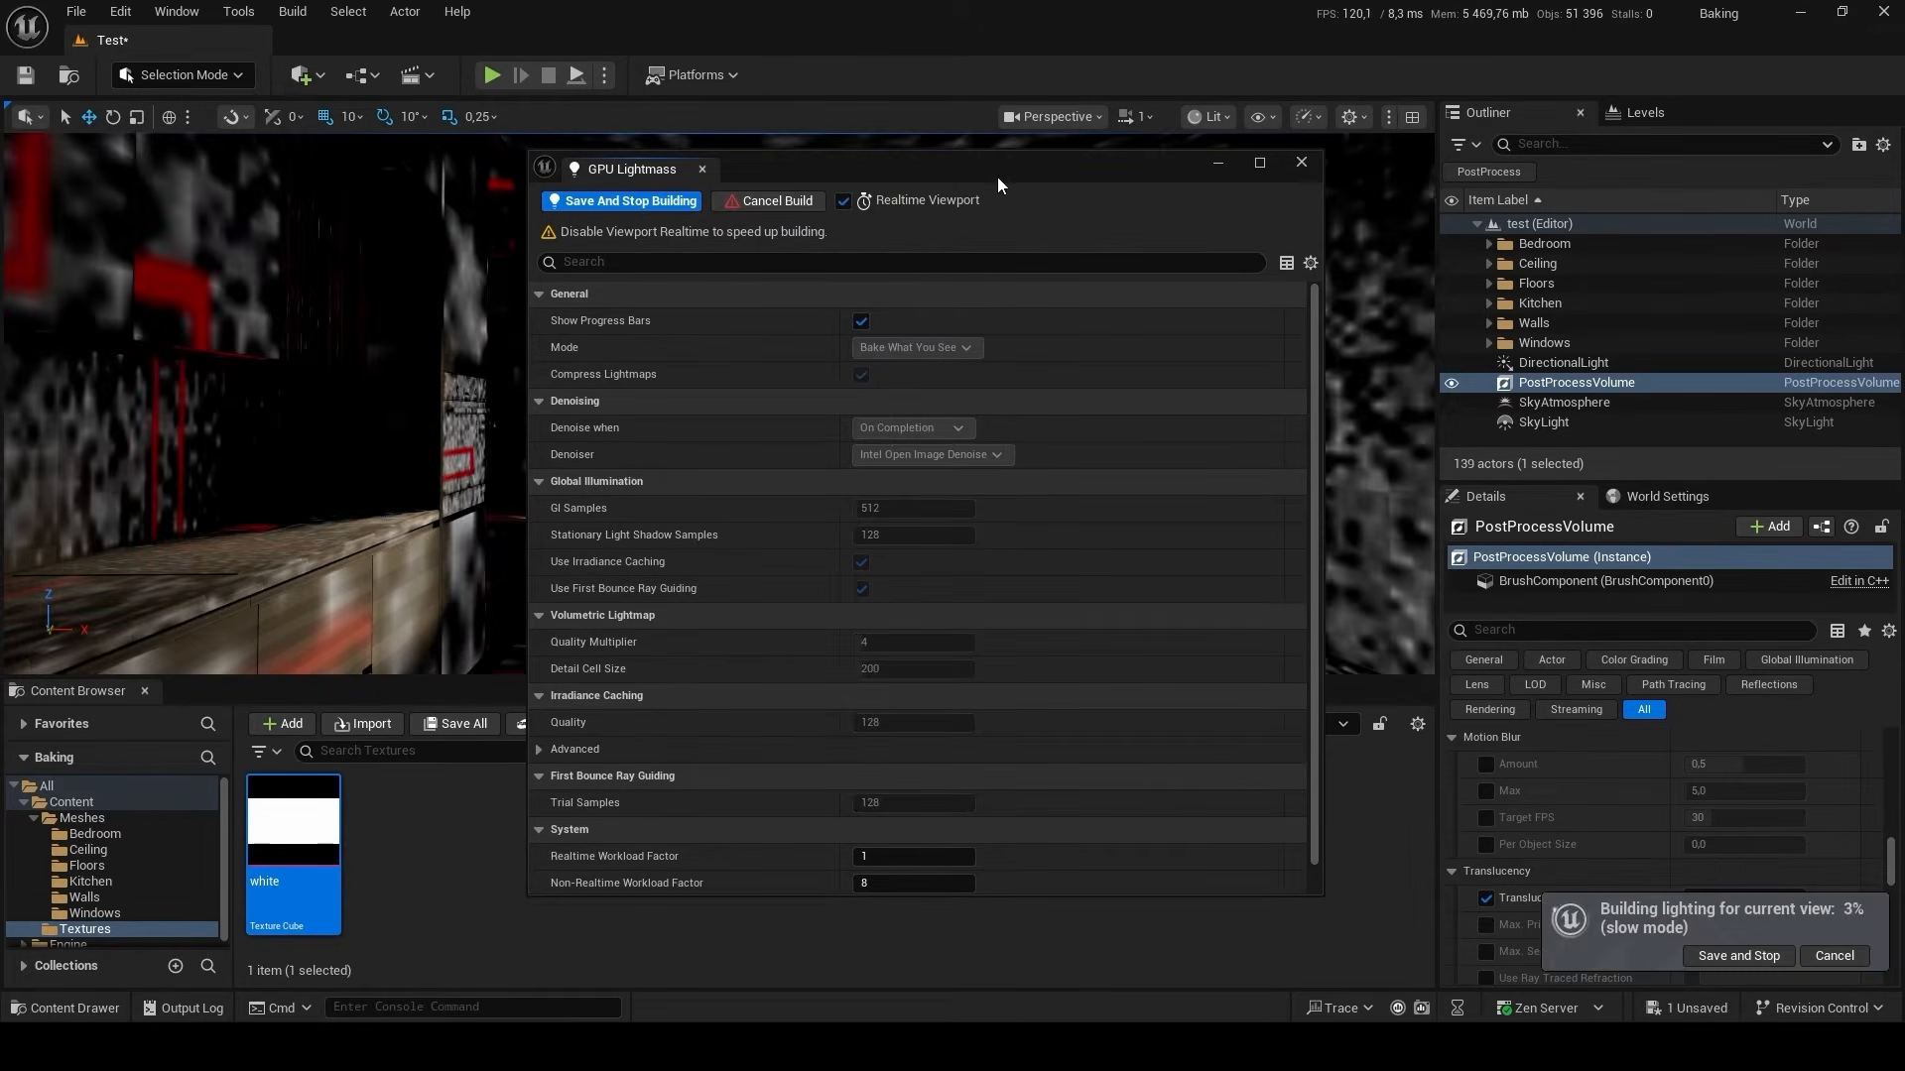
Move the GPU Lightmass window lower, stop the running lighting build, and turn off Realtime Viewport.
{"action": "left_click_drag", "start_coordinate": [992, 174], "coordinate": [1089, 591]}
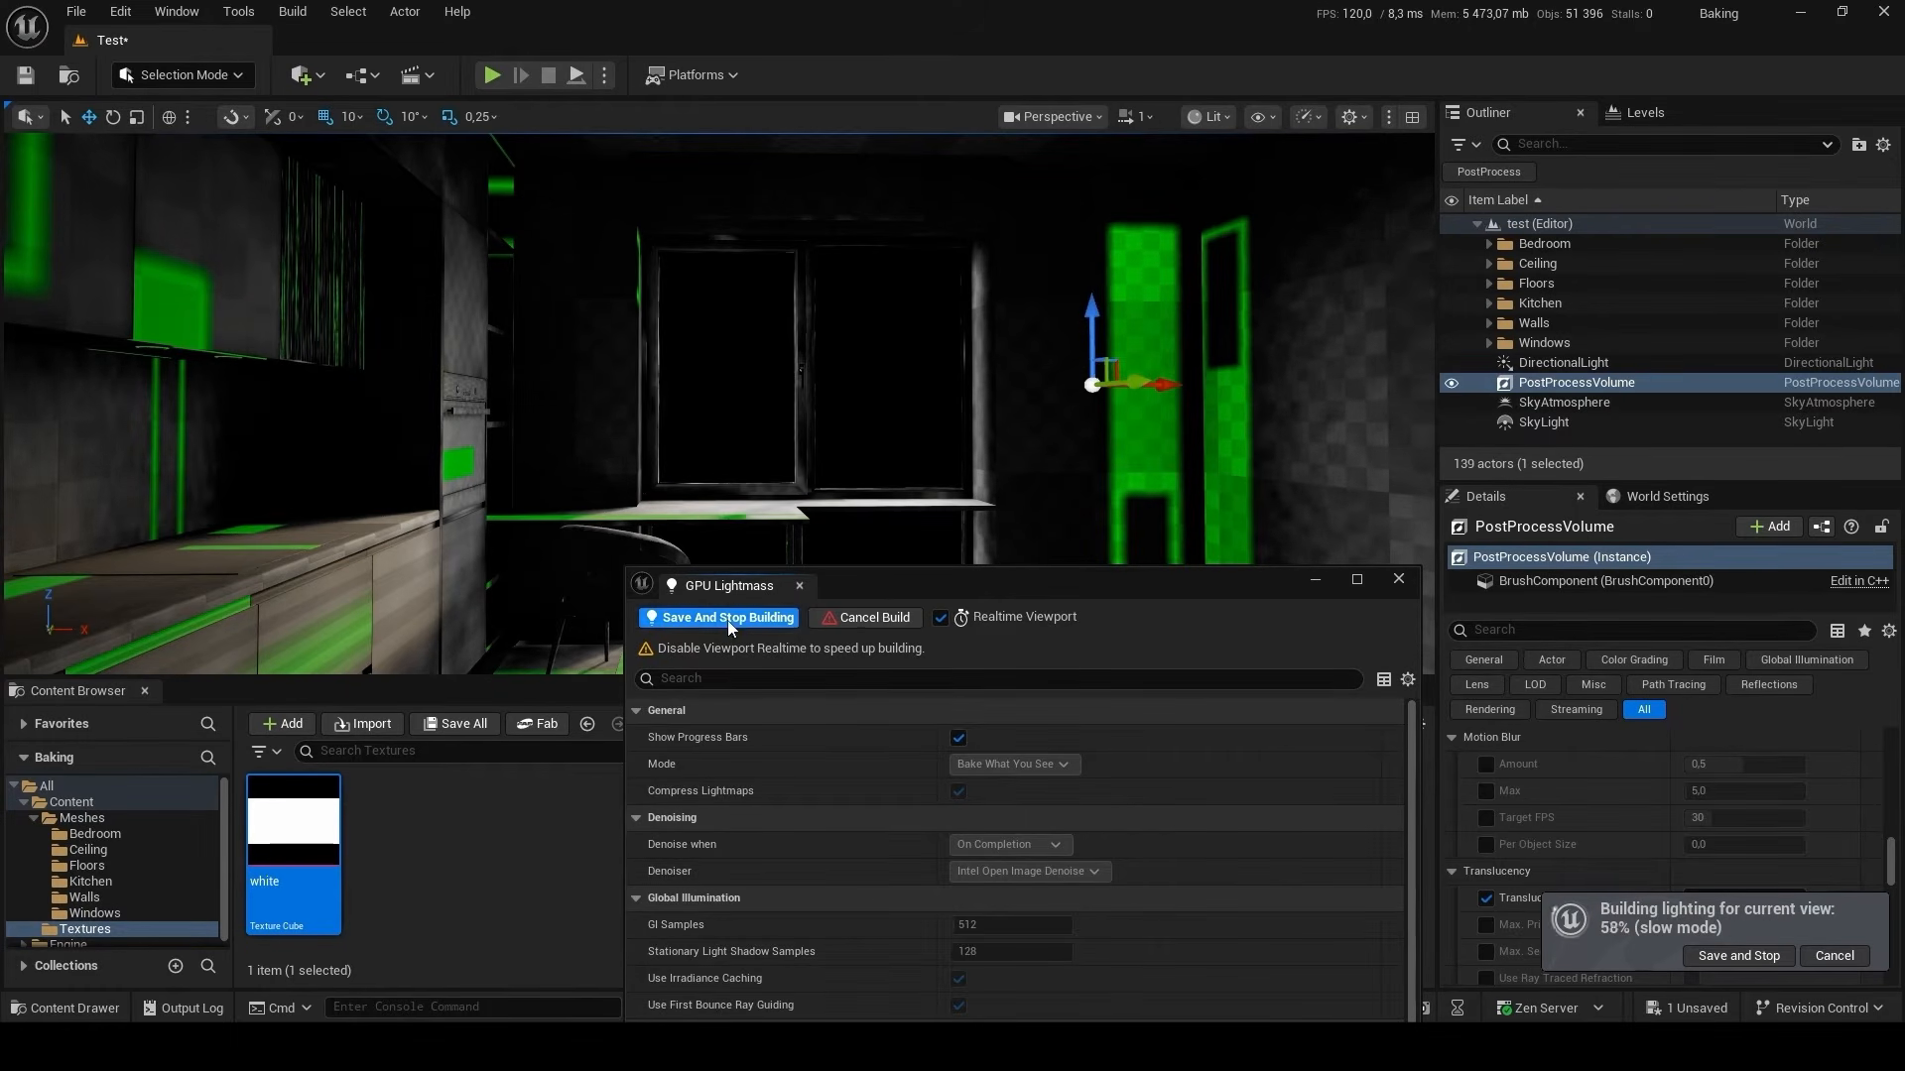
{"action": "left_click", "coordinate": [885, 622]}
{"action": "left_click", "coordinate": [811, 618]}
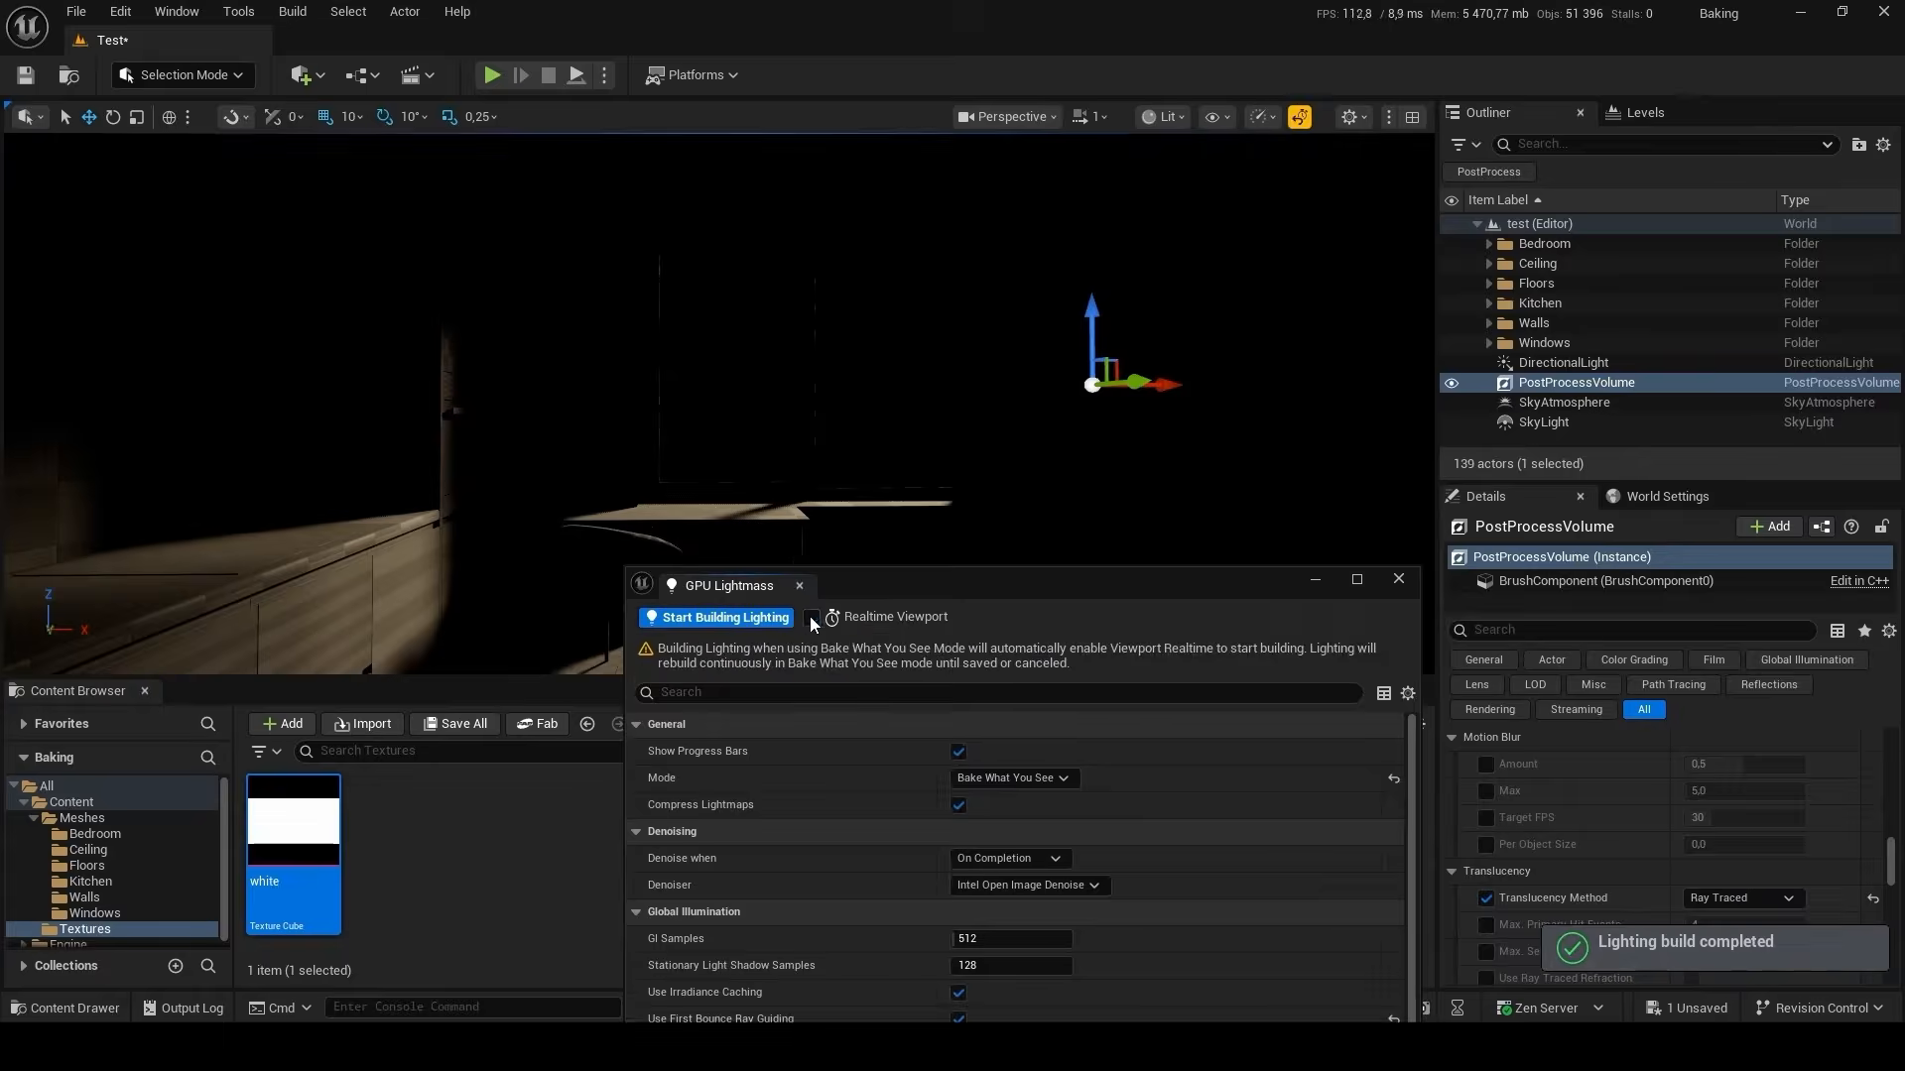
Set the GPU Lightmass mode to Full Bake and build the lighting.
{"action": "left_click_drag", "start_coordinate": [1042, 585], "coordinate": [1049, 276]}
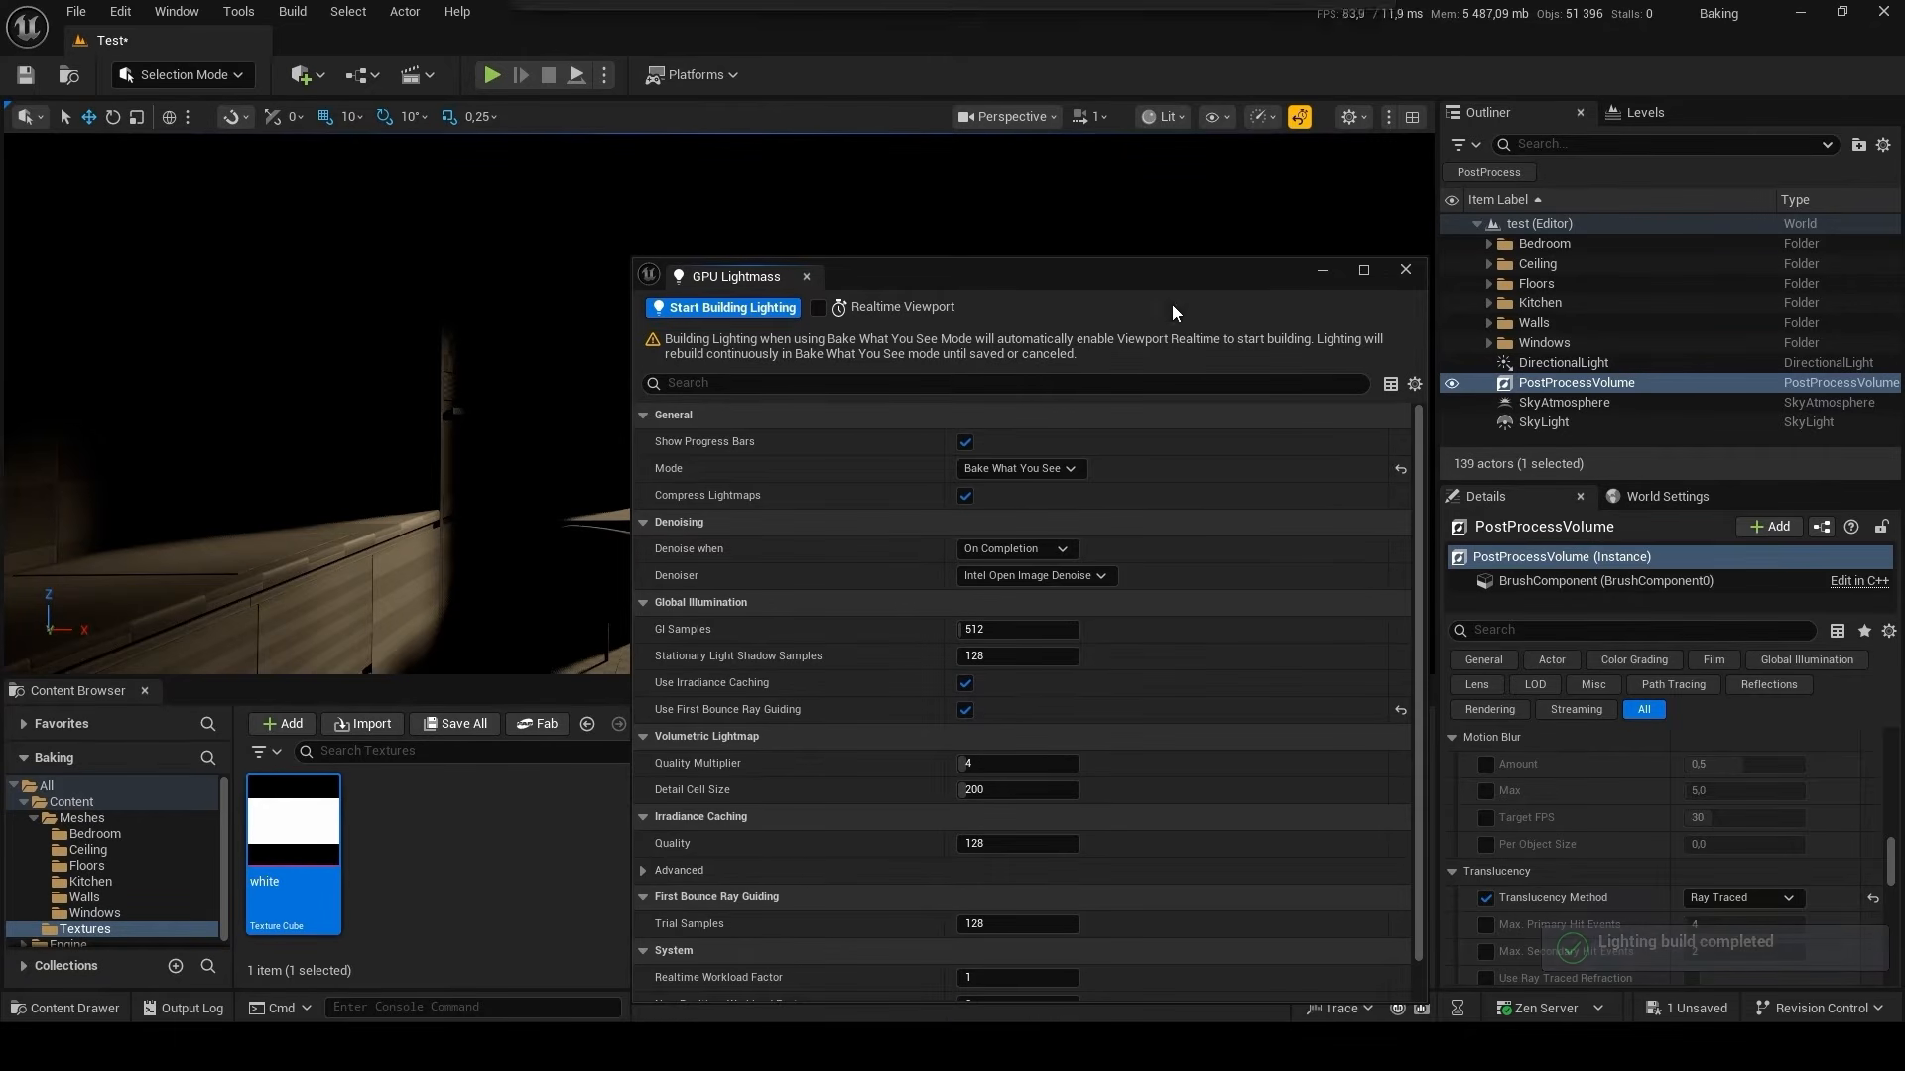
{"action": "left_click", "coordinate": [1052, 467]}
{"action": "left_click", "coordinate": [1039, 487]}
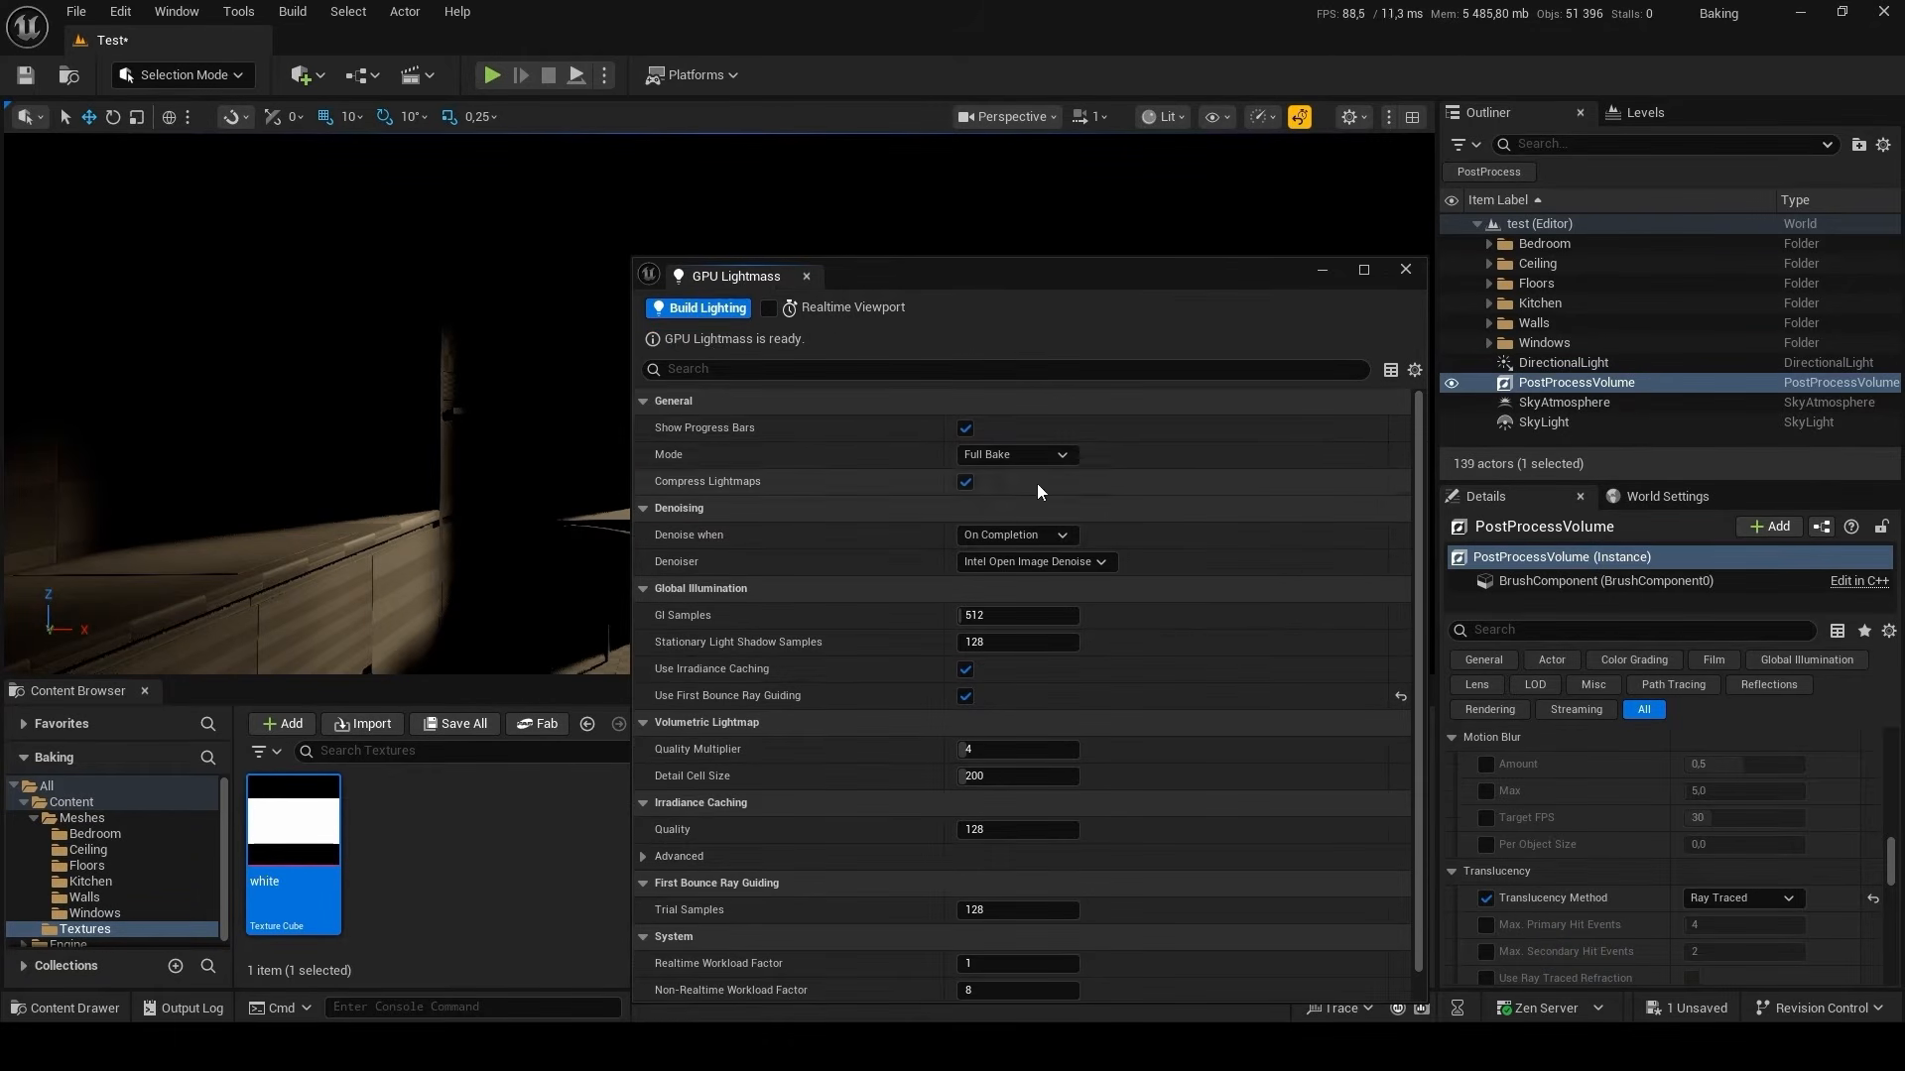
{"action": "left_click", "coordinate": [709, 310]}
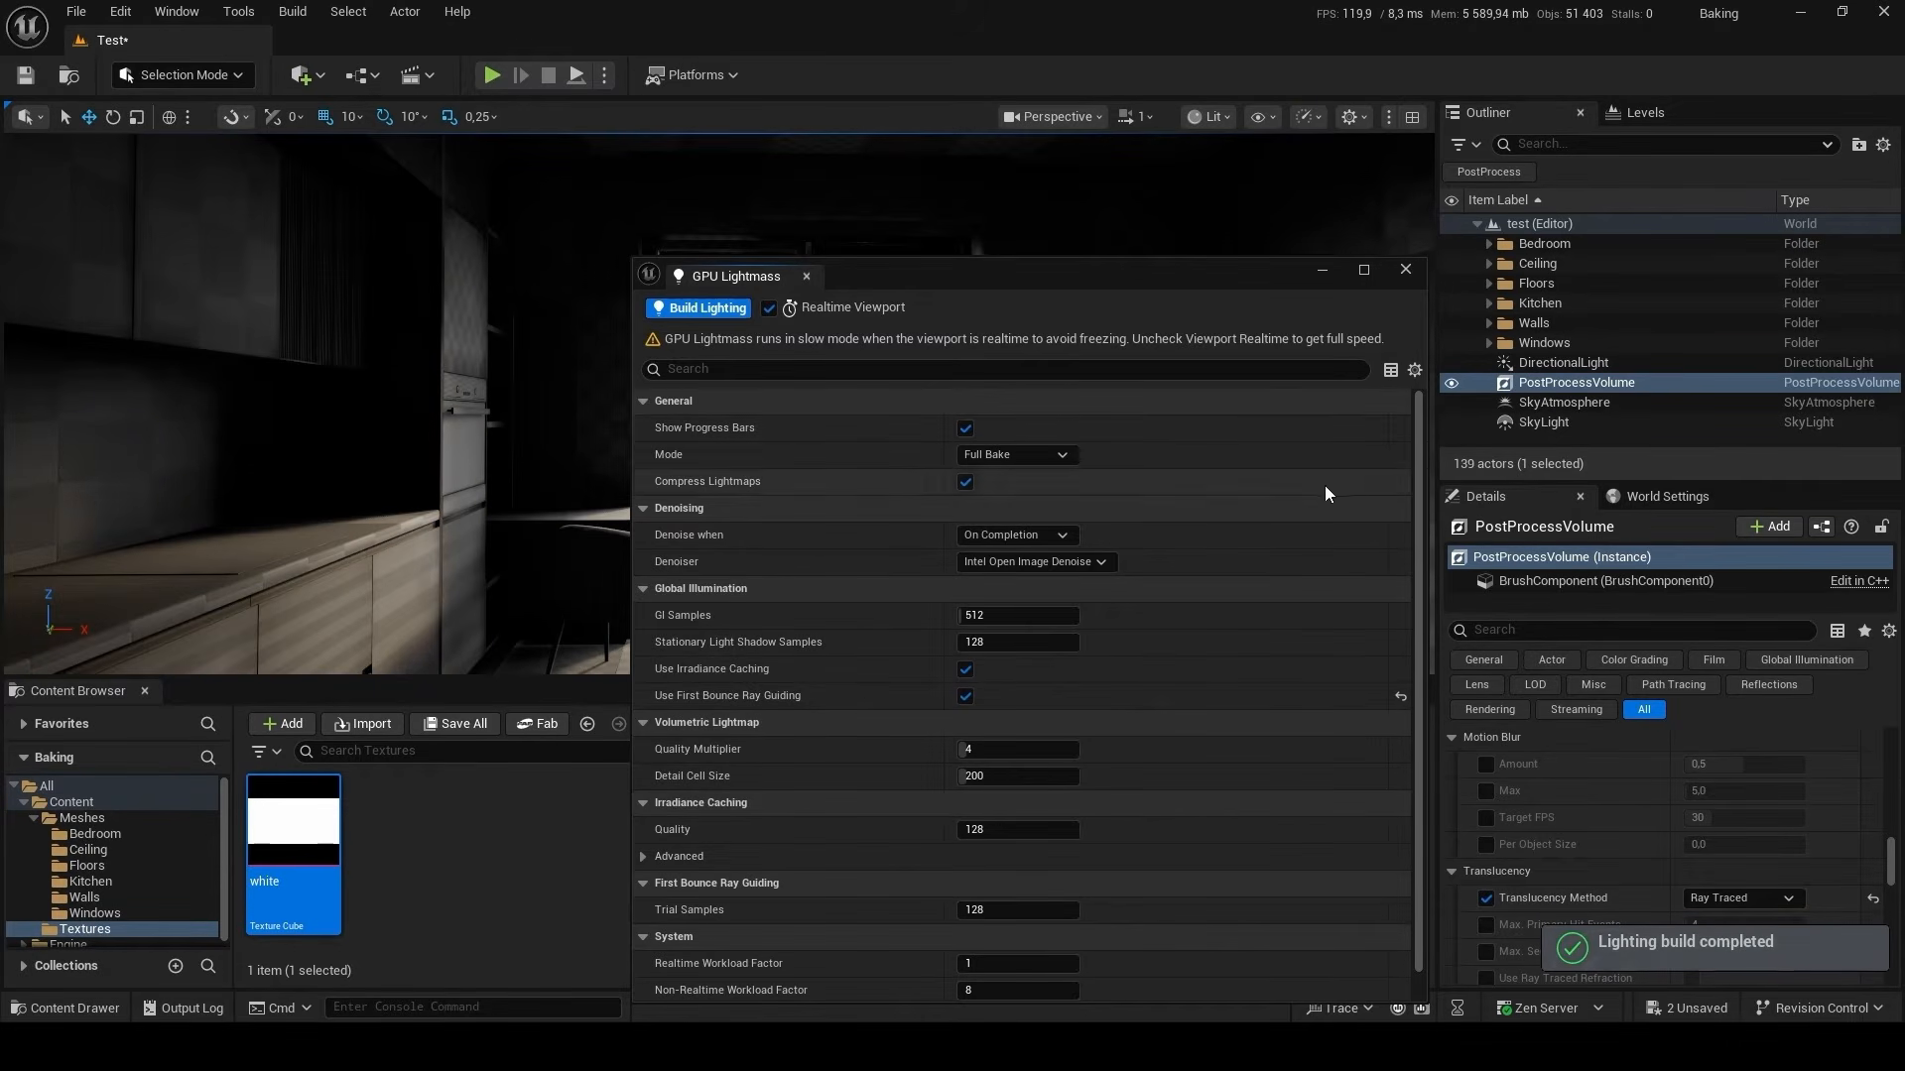
Close the GPU Lightmass settings and switch the viewport to the Lightmap Density optimization view mode.
{"action": "left_click", "coordinate": [1408, 272]}
{"action": "right_click_drag", "start_coordinate": [911, 447], "coordinate": [1002, 318]}
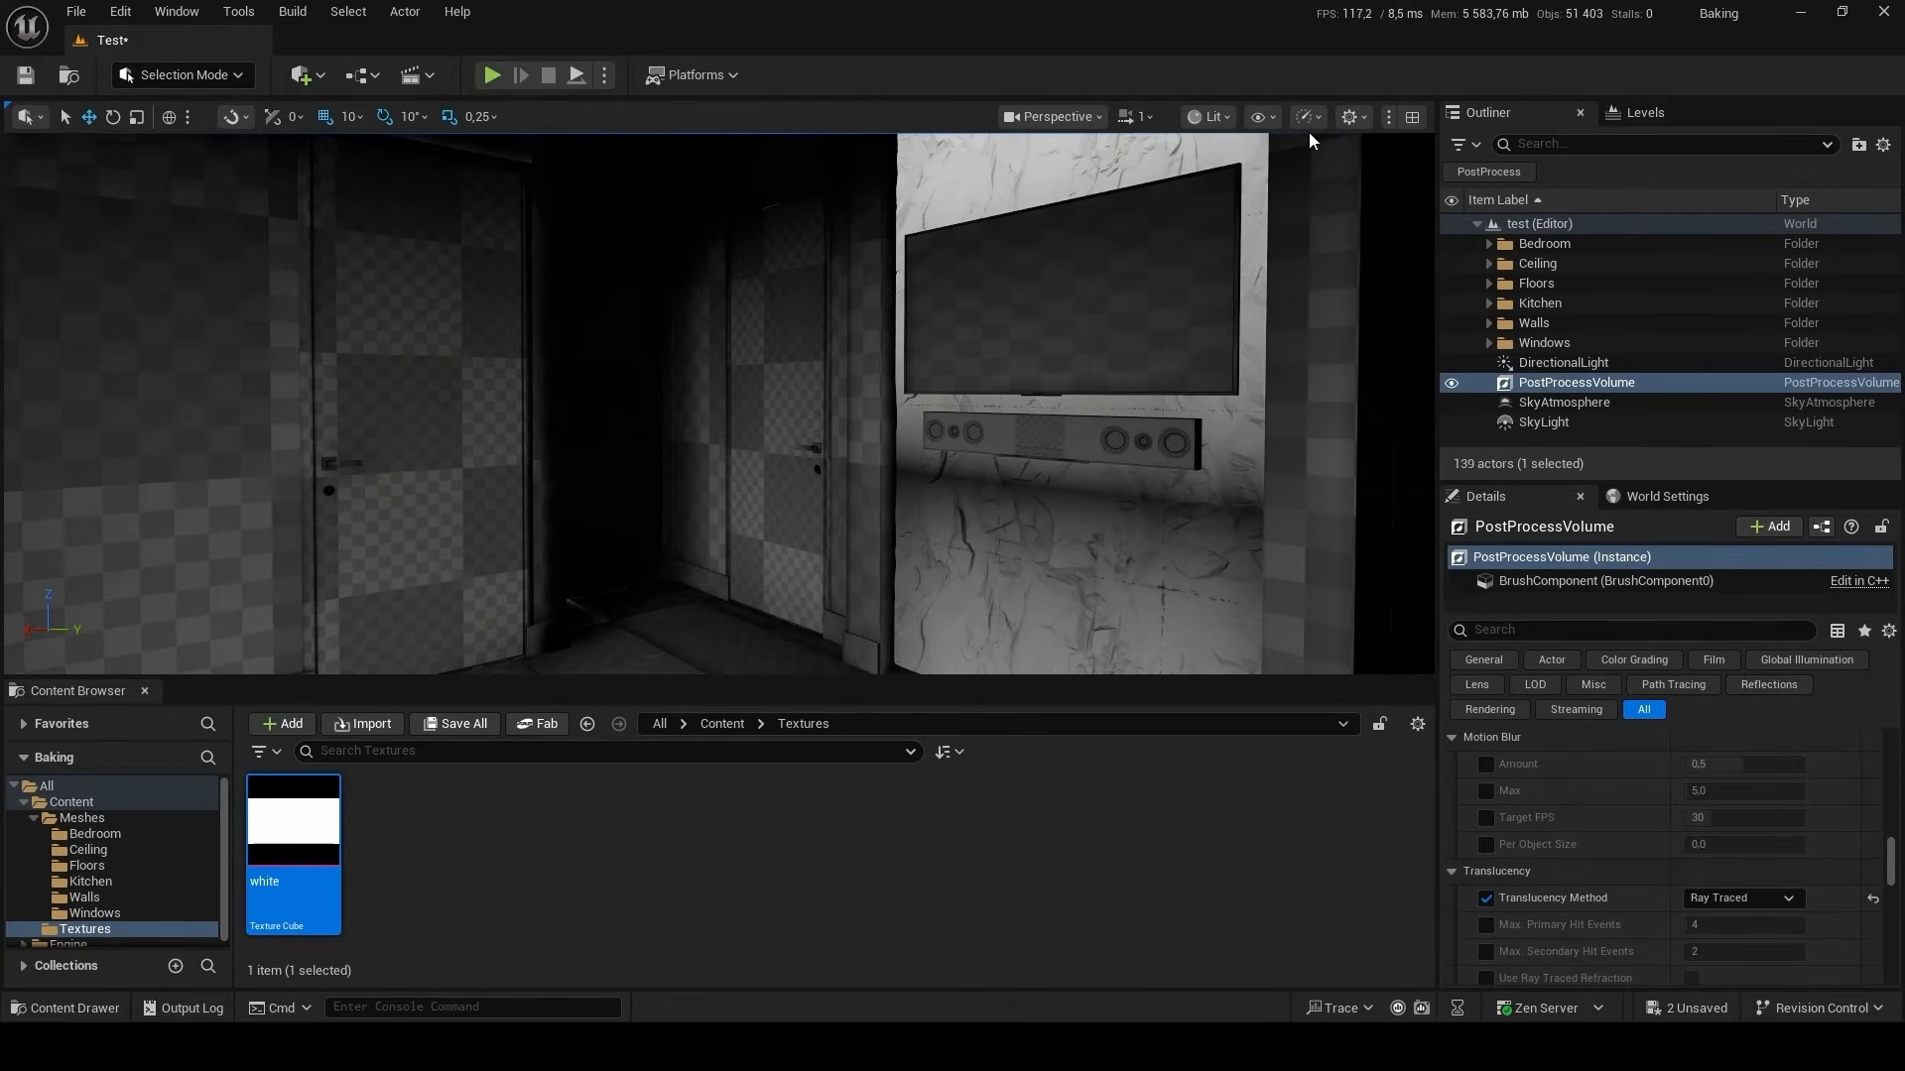
{"action": "left_click", "coordinate": [1223, 117]}
{"action": "mouse_move", "coordinate": [1310, 402]}
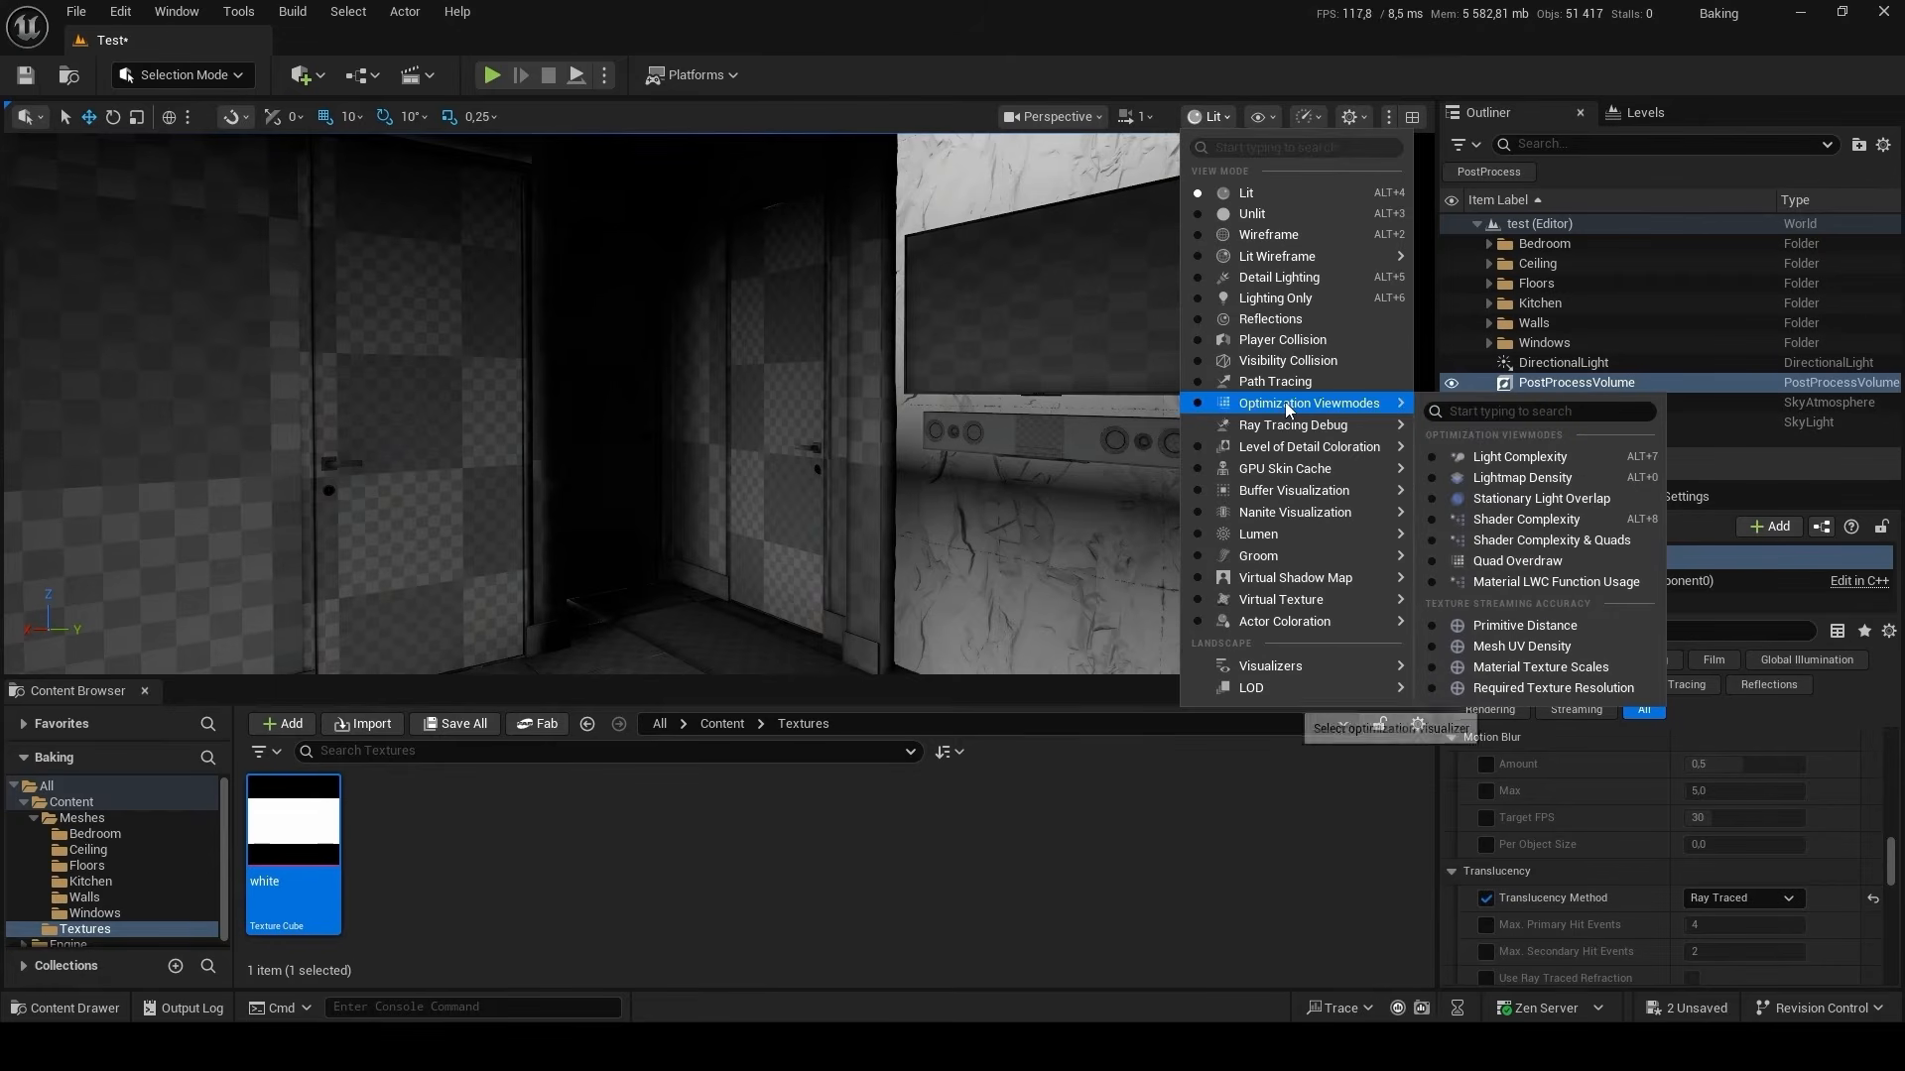
{"action": "left_click", "coordinate": [1574, 478]}
Filter the details of the window frame SM_Windows_05 by "ligh" and set its Overridden Light Map Res to 256.
{"action": "mouse_move", "coordinate": [1138, 433]}
{"action": "right_mouse_down"}
{"action": "mouse_move", "coordinate": [957, 477]}
{"action": "mouse_move", "coordinate": [714, 447]}
{"action": "mouse_move", "coordinate": [684, 412]}
{"action": "mouse_move", "coordinate": [515, 419]}
{"action": "mouse_move", "coordinate": [1112, 423]}
{"action": "right_mouse_up"}
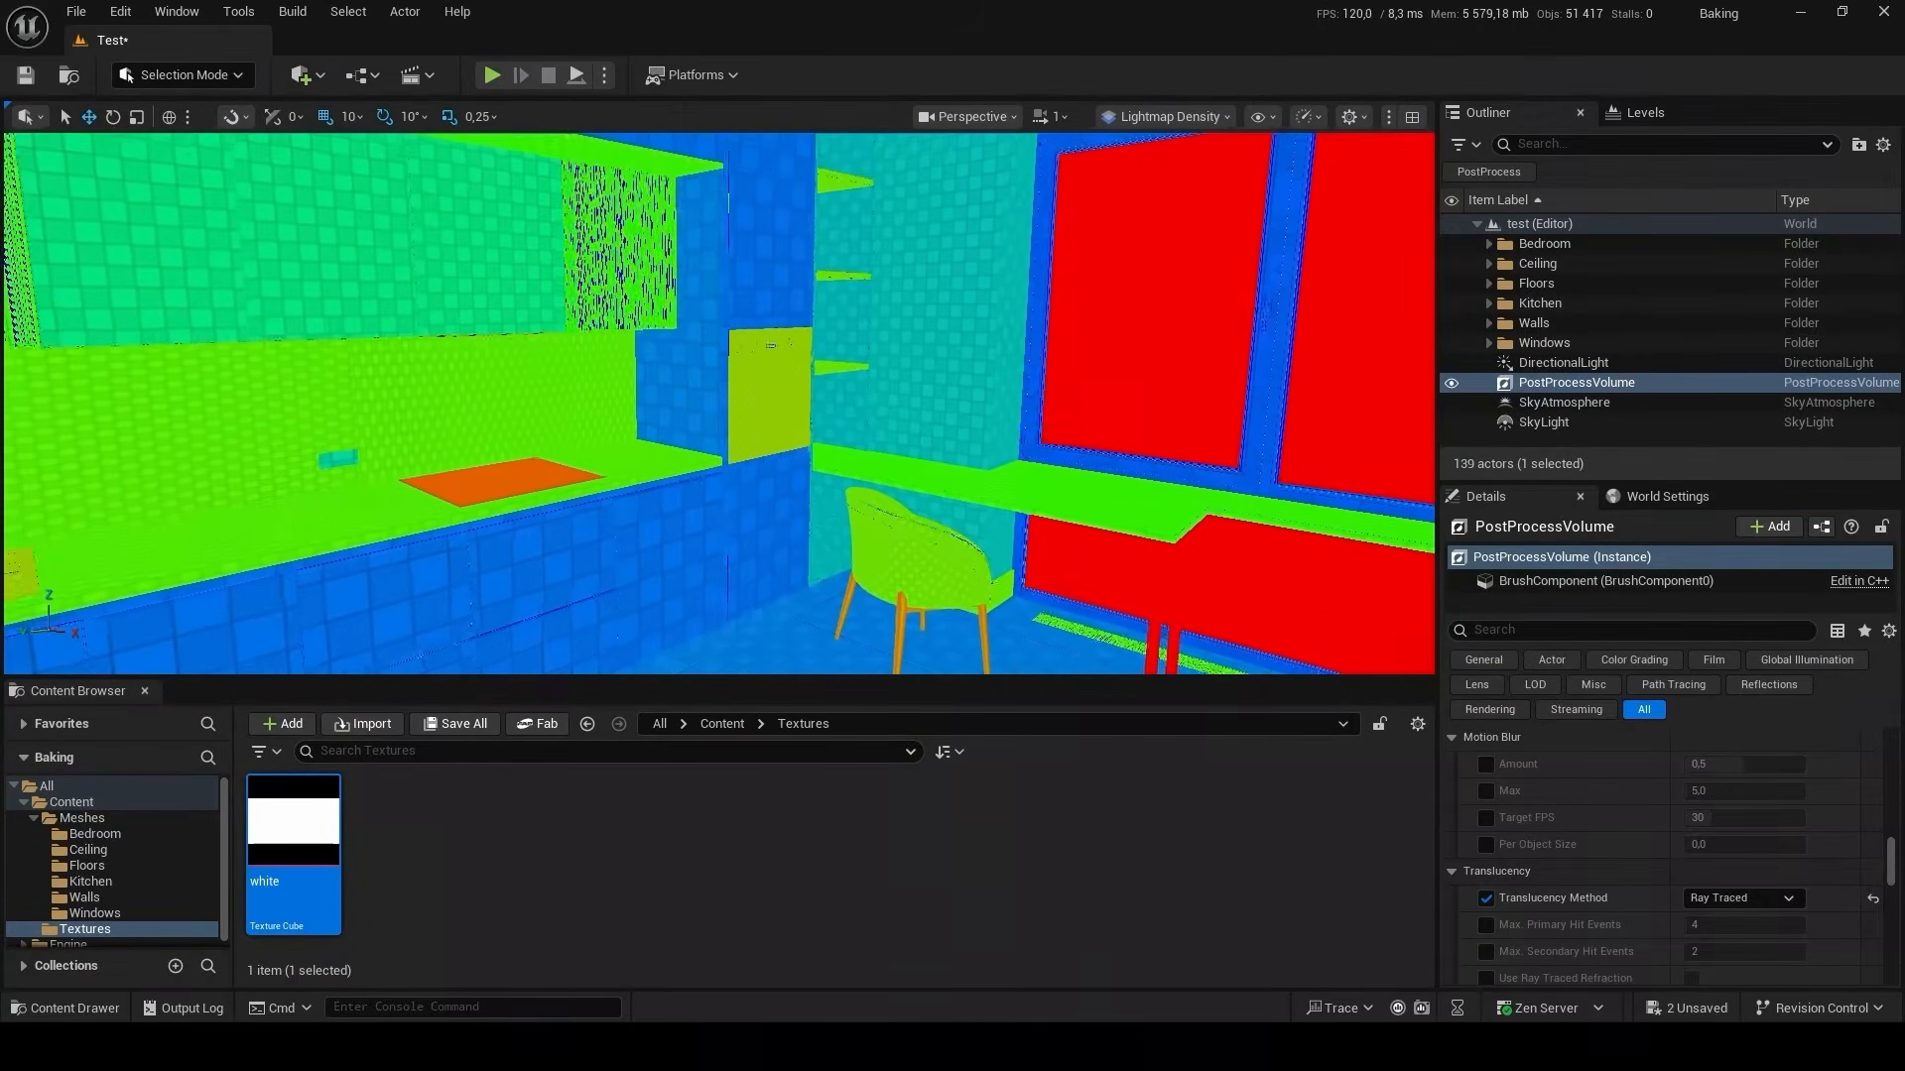
{"action": "left_click", "coordinate": [1298, 488]}
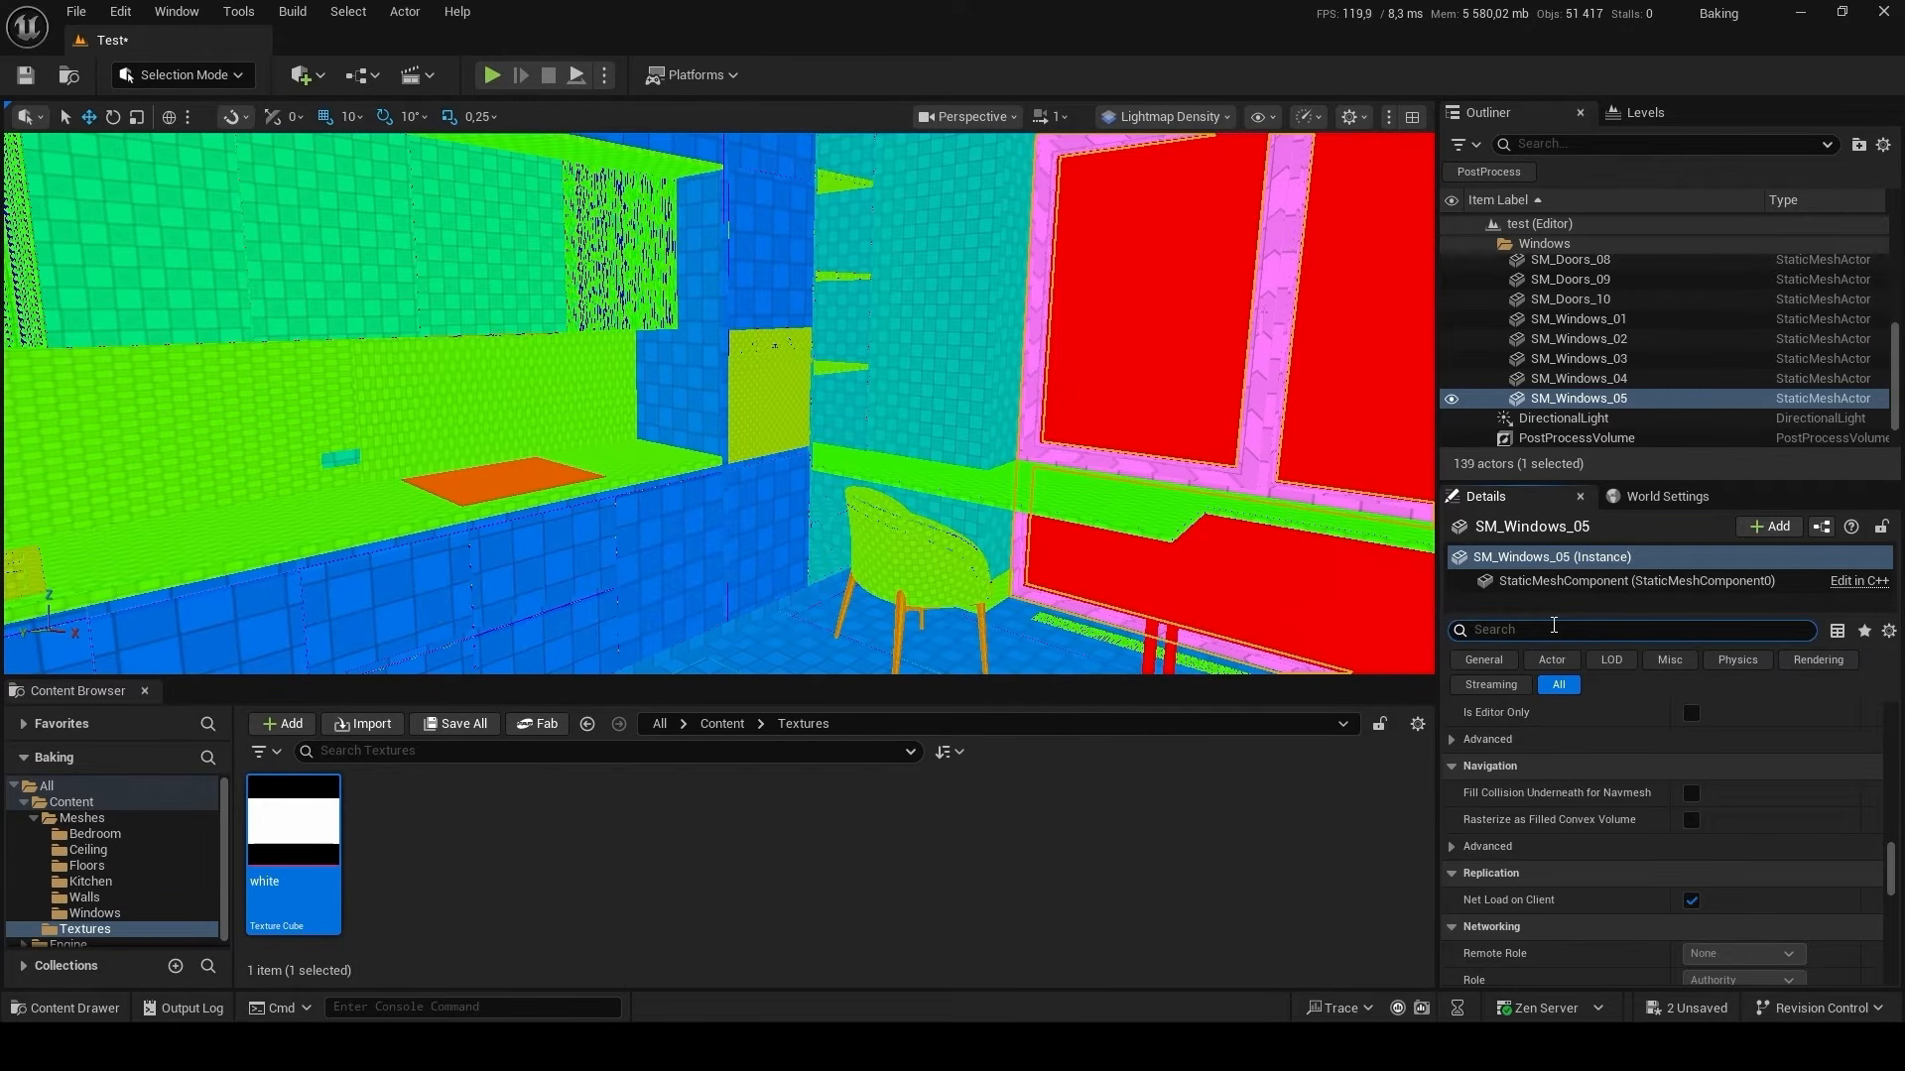
{"action": "left_click", "coordinate": [1554, 629]}
{"action": "type", "text": "ligh"}
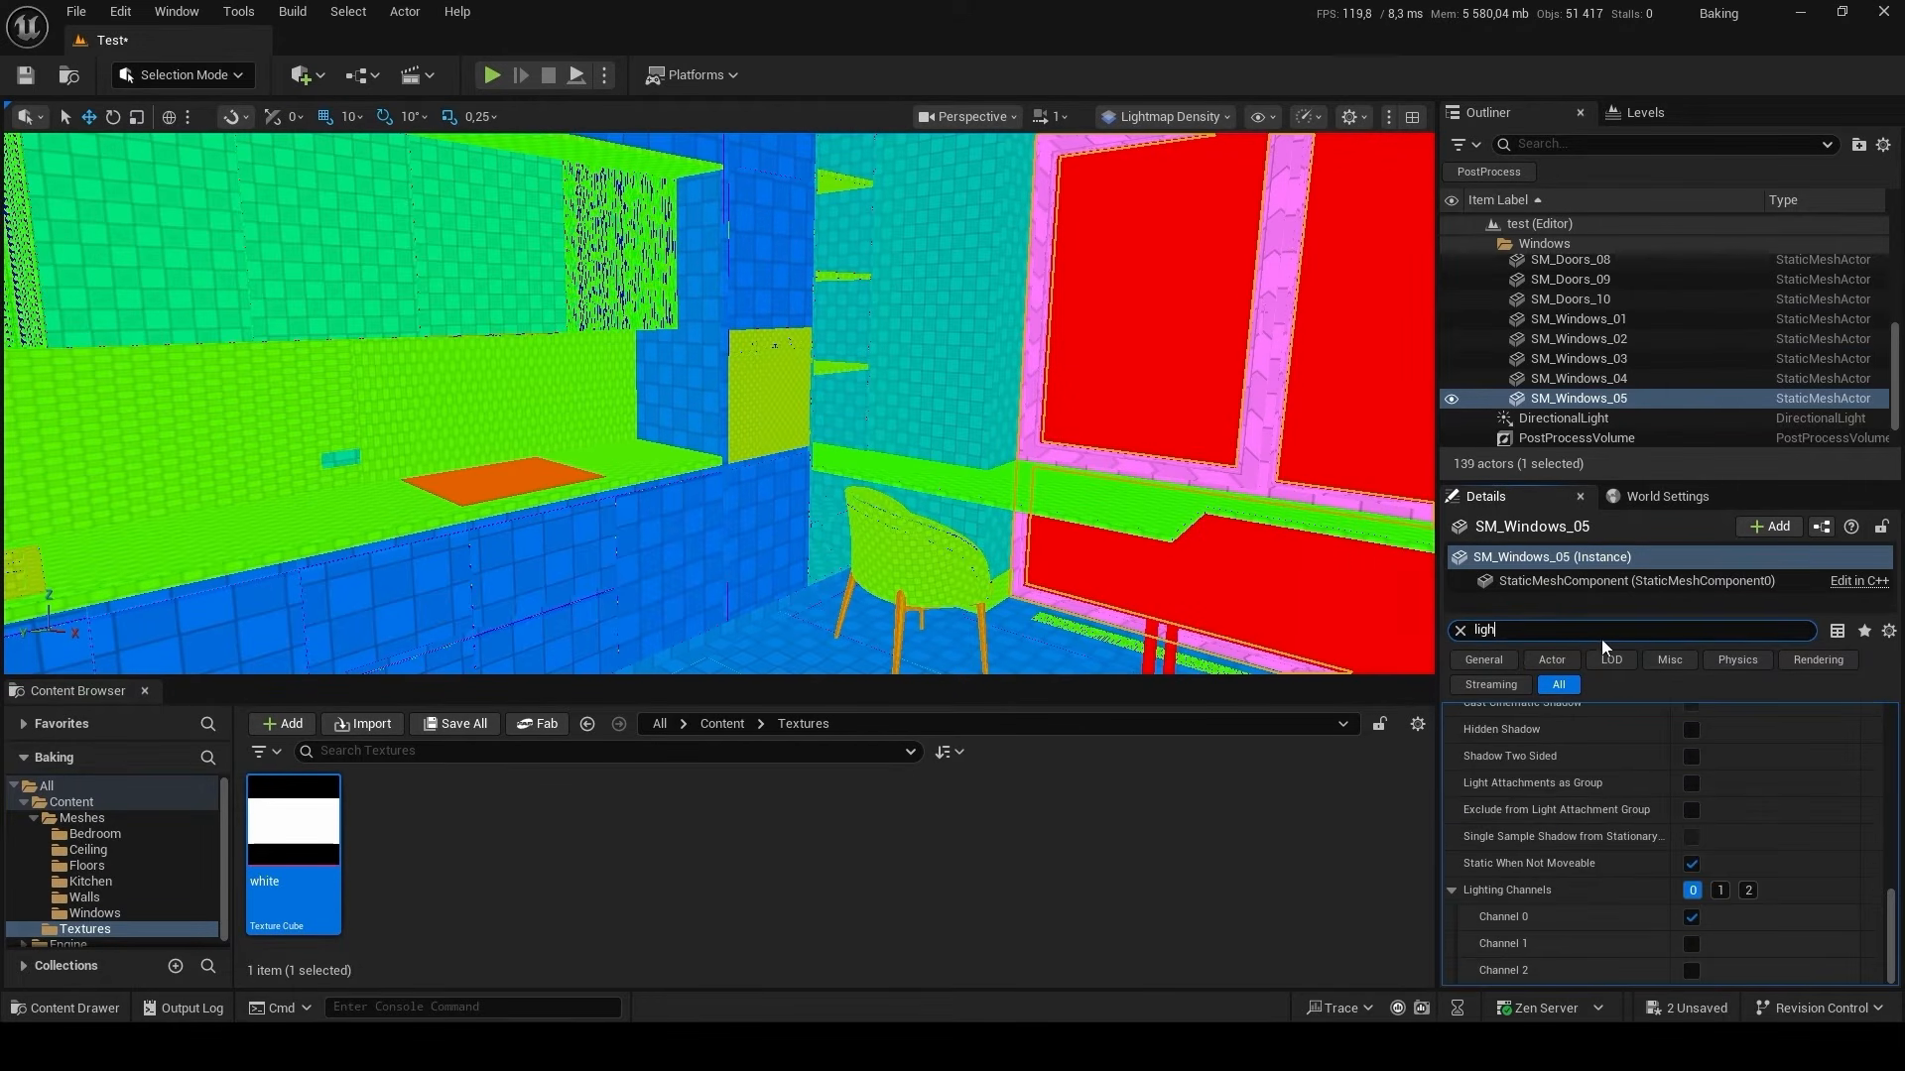
{"action": "scroll", "coordinate": [1619, 807], "scroll_direction": "up", "scroll_amount": 10}
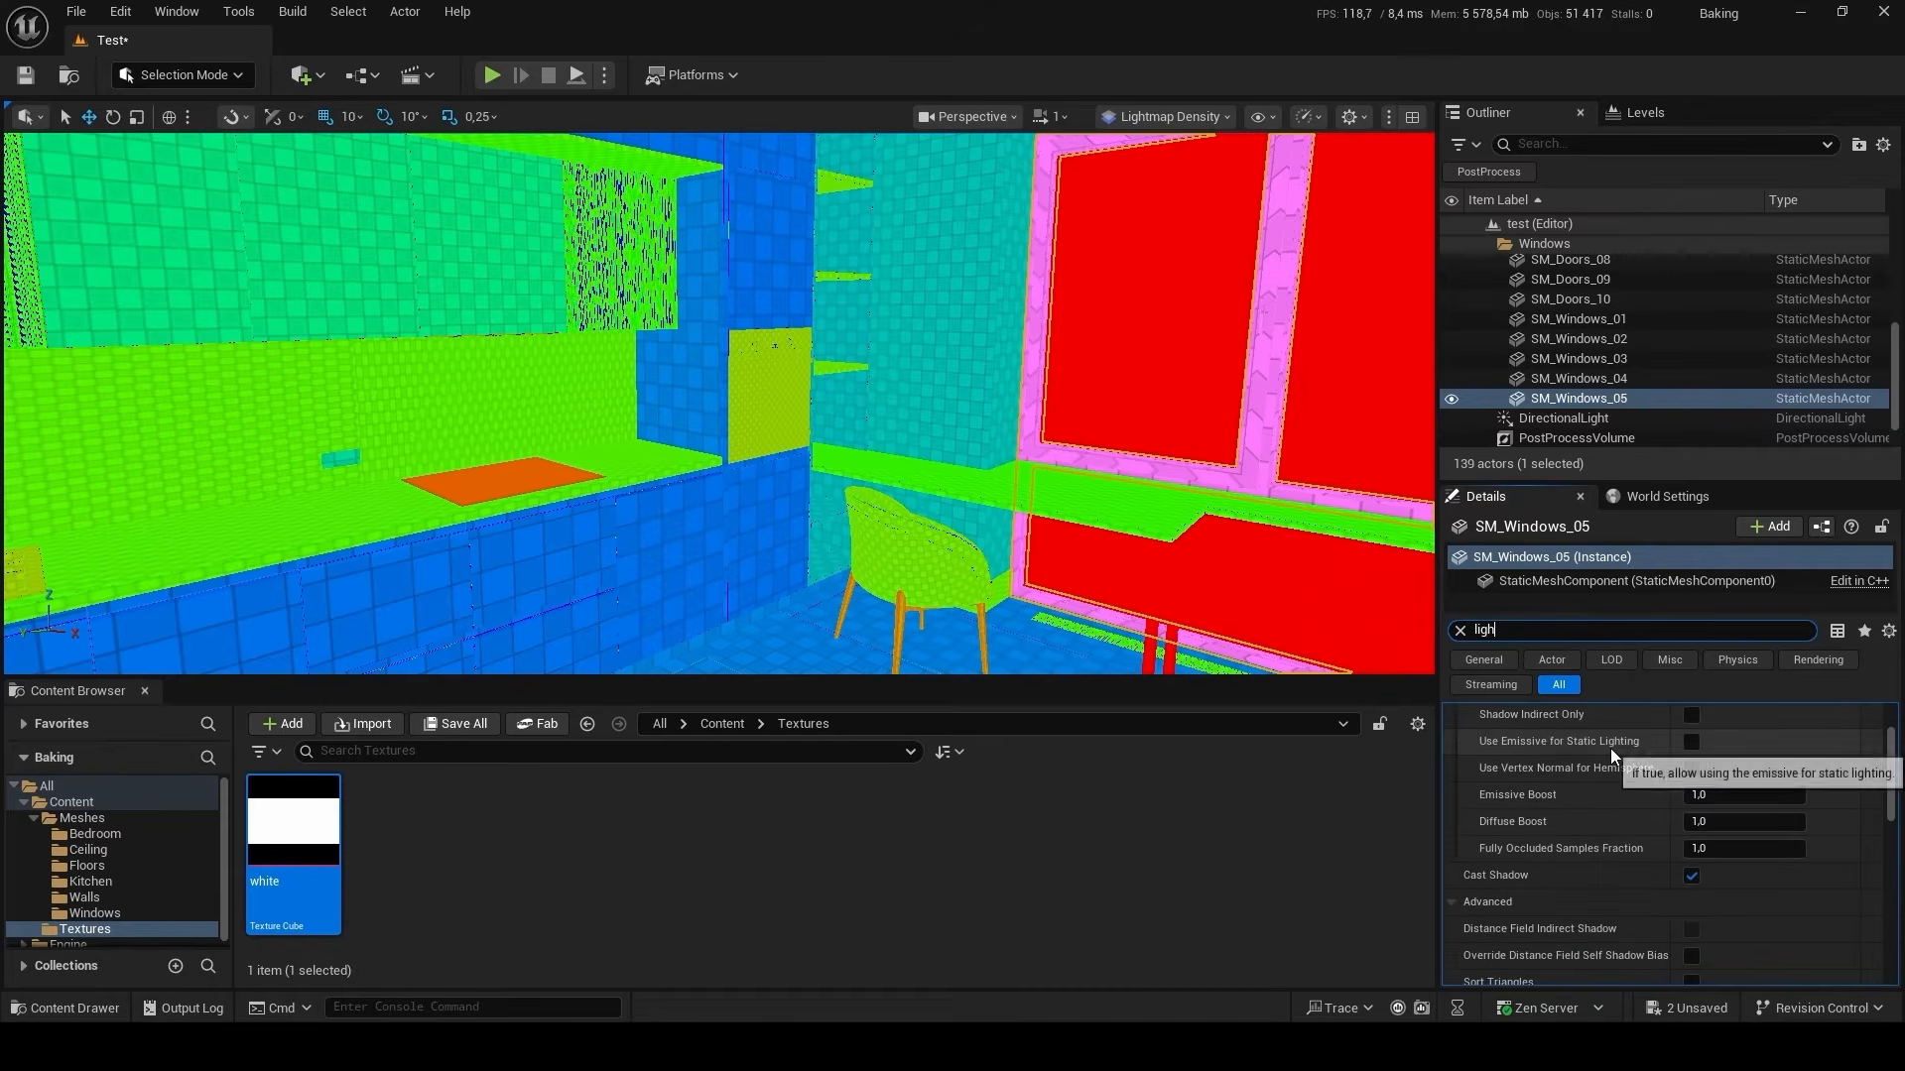
{"action": "scroll", "coordinate": [1610, 748], "scroll_direction": "up", "scroll_amount": 4}
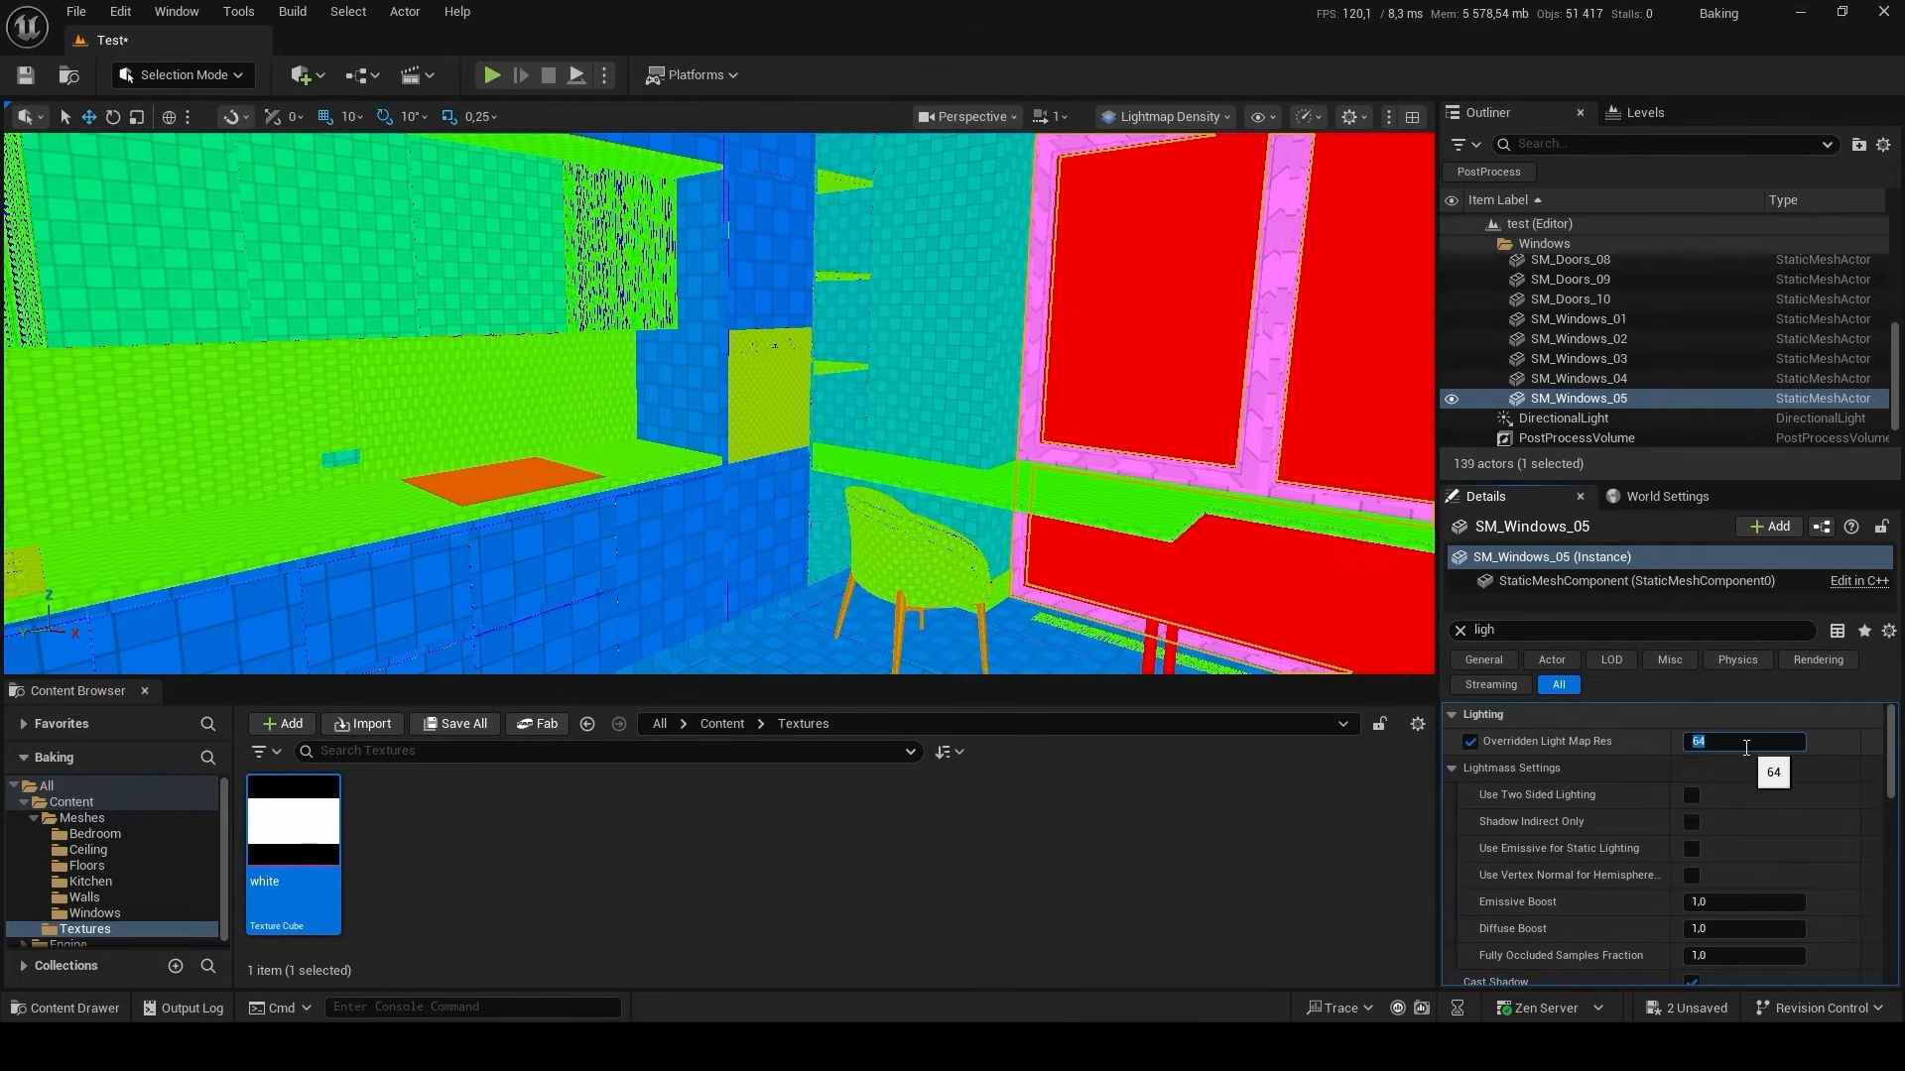
{"action": "type", "text": "56"}
{"action": "key", "text": "Return"}
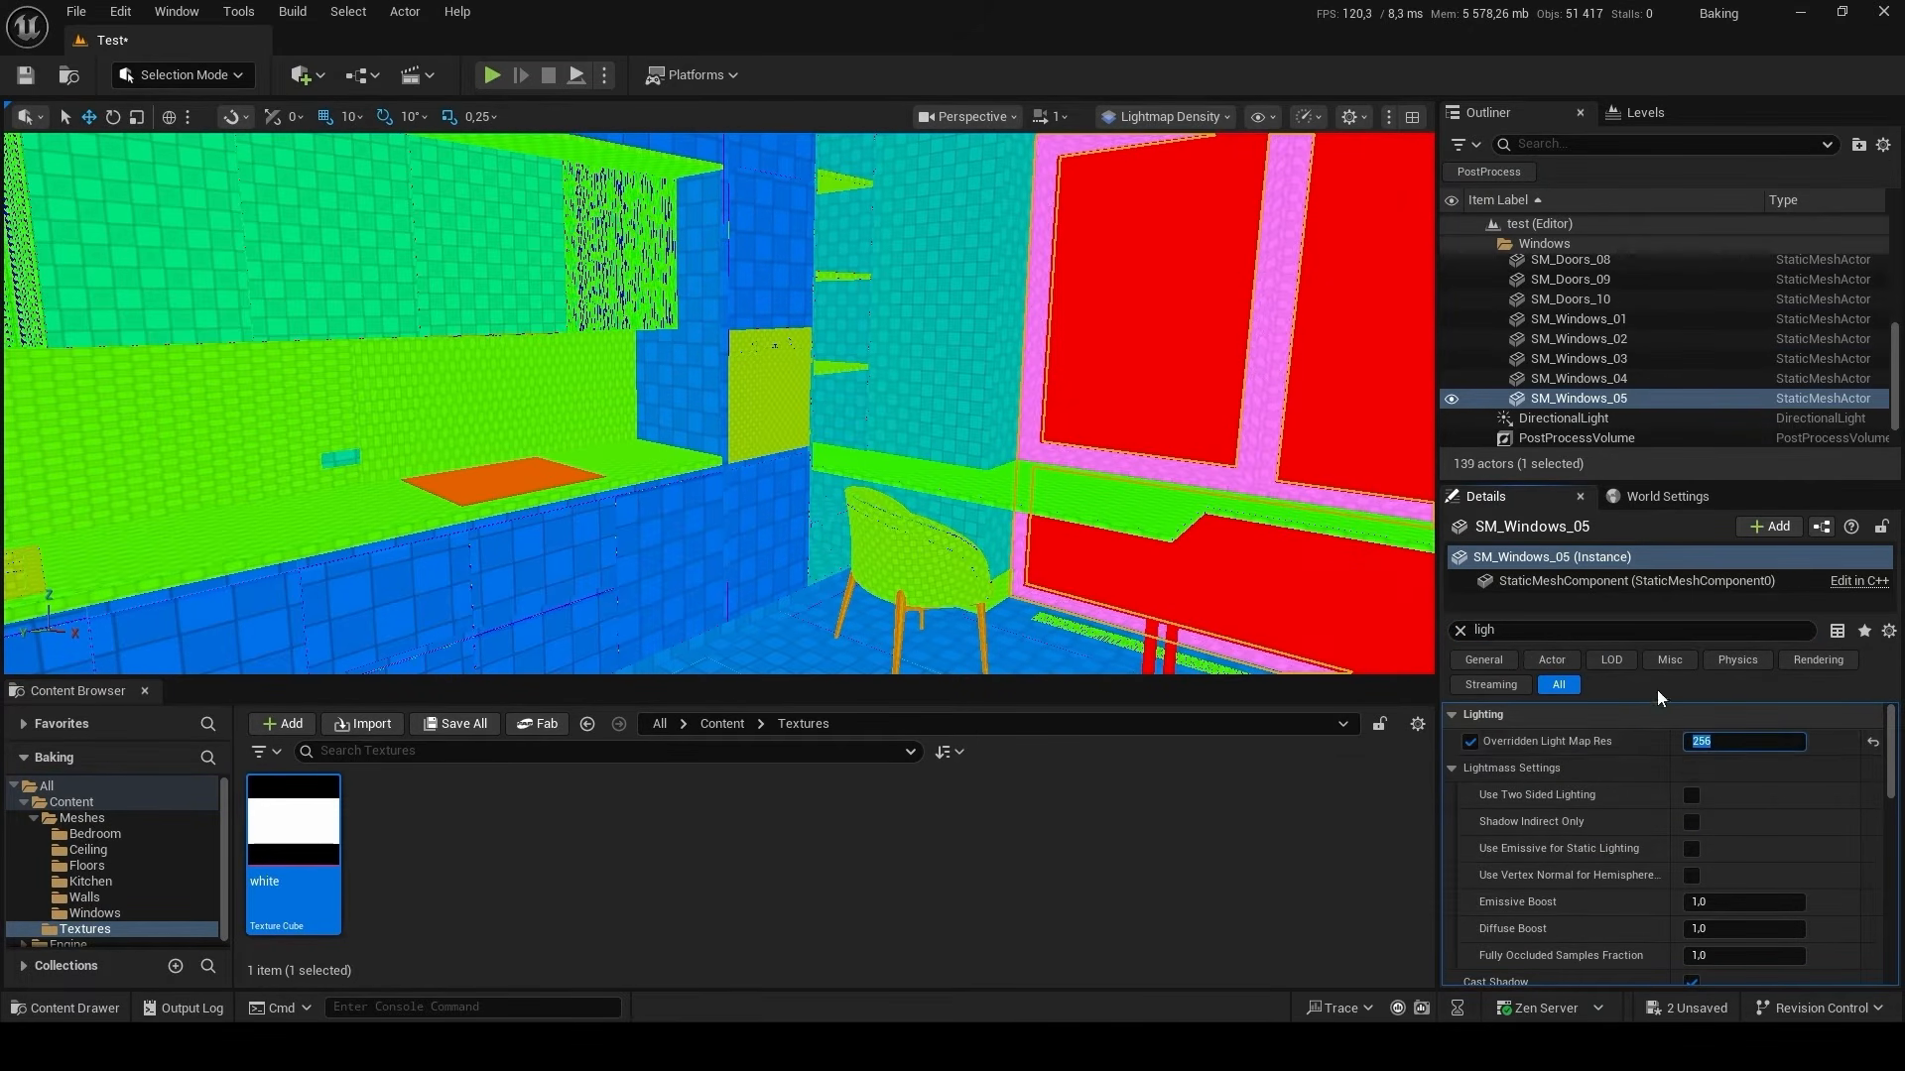
Set Overridden Light Map Res to 128 for the wall SM_Walls_06 and the shelf unit SM_Kitchen_Furniture_14 together.
{"action": "left_click", "coordinate": [985, 393]}
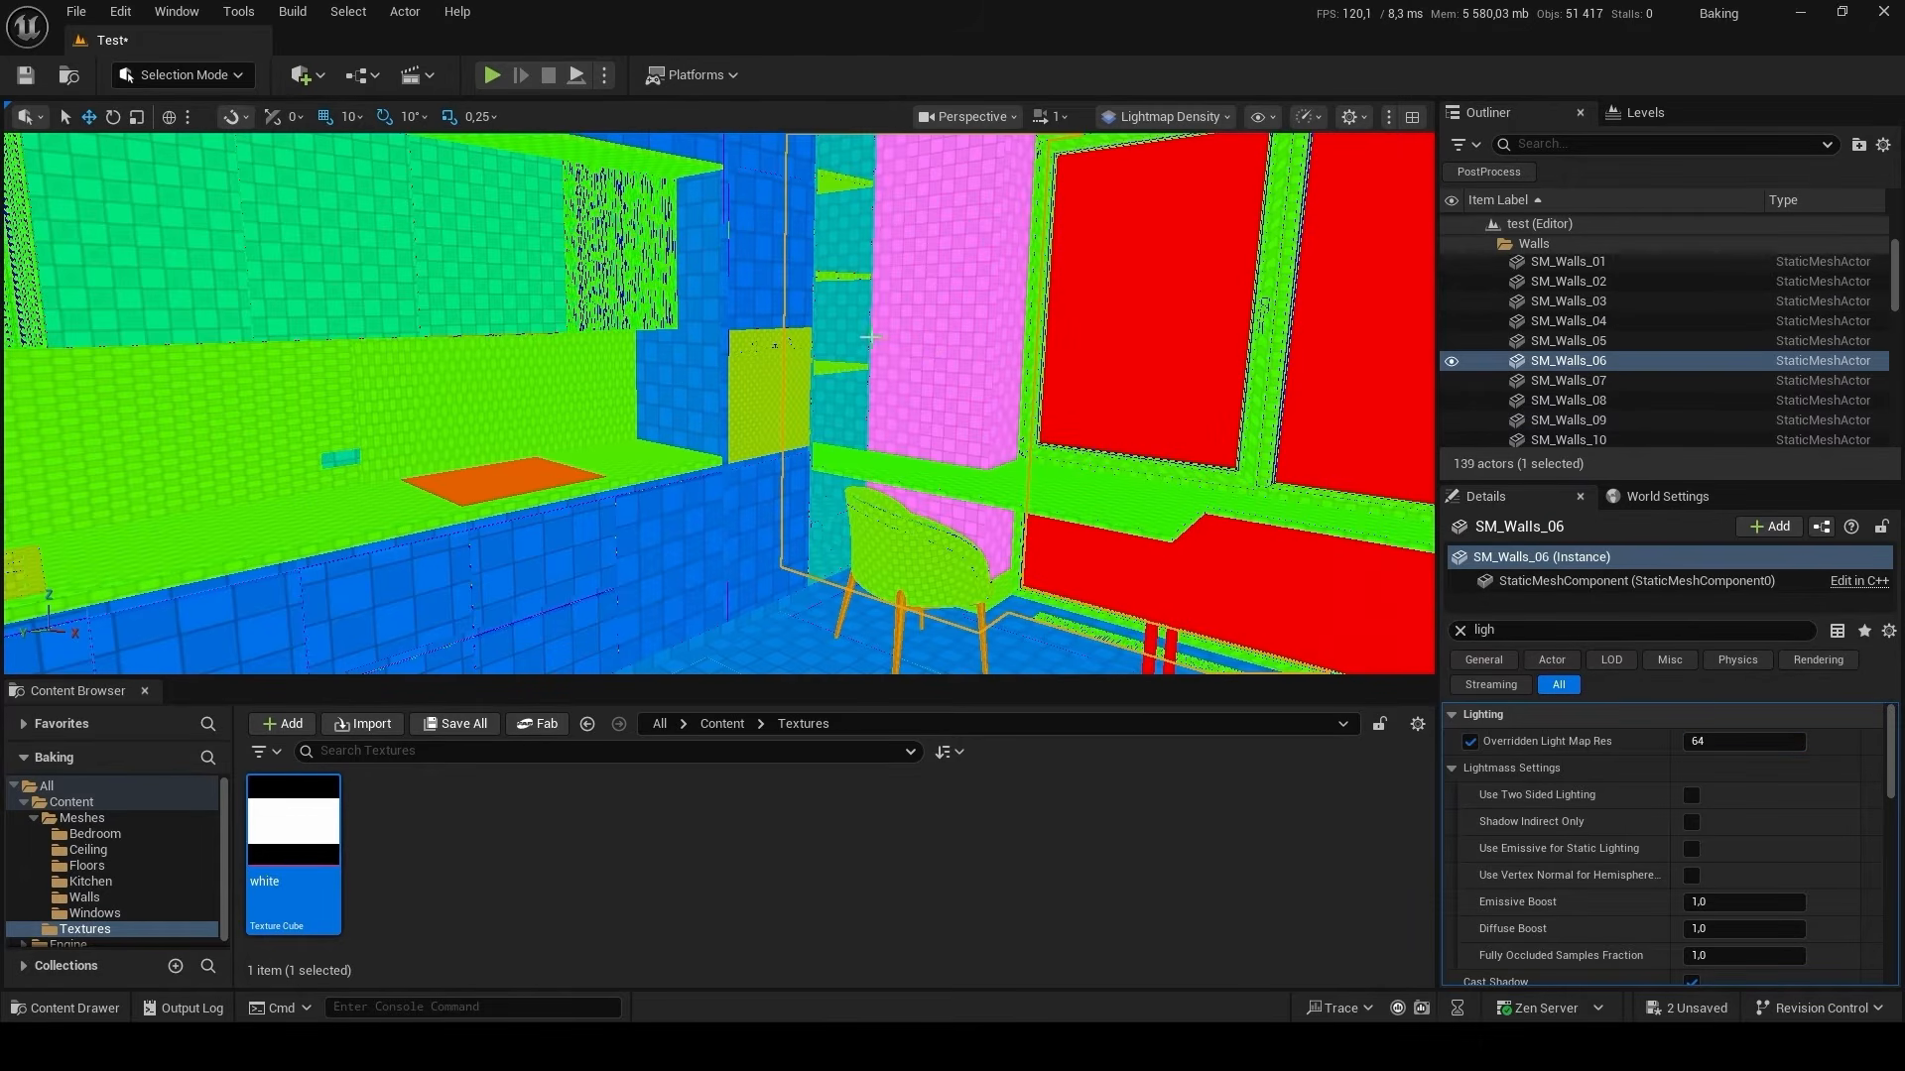
{"action": "left_click", "coordinate": [850, 397], "text": "ctrl"}
{"action": "right_click_drag", "start_coordinate": [850, 397], "coordinate": [843, 327]}
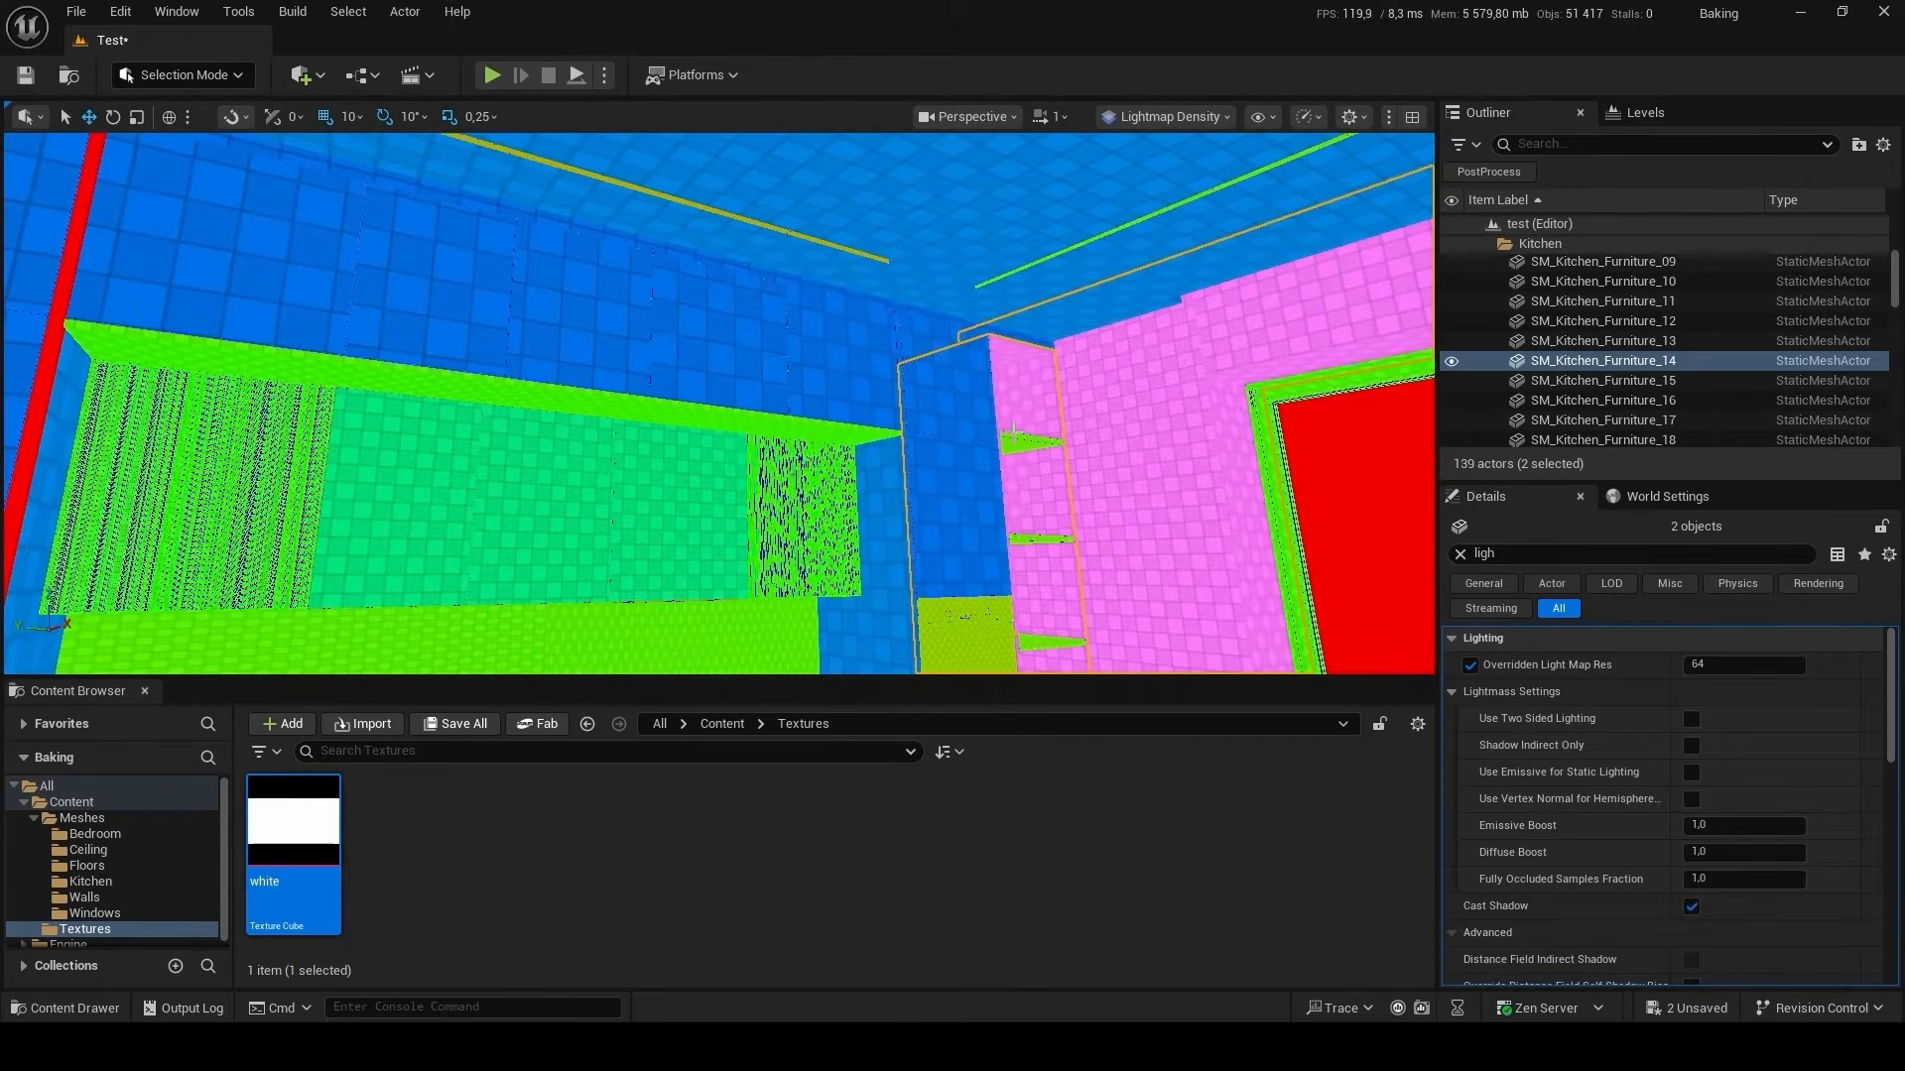
{"action": "left_click", "coordinate": [1722, 667]}
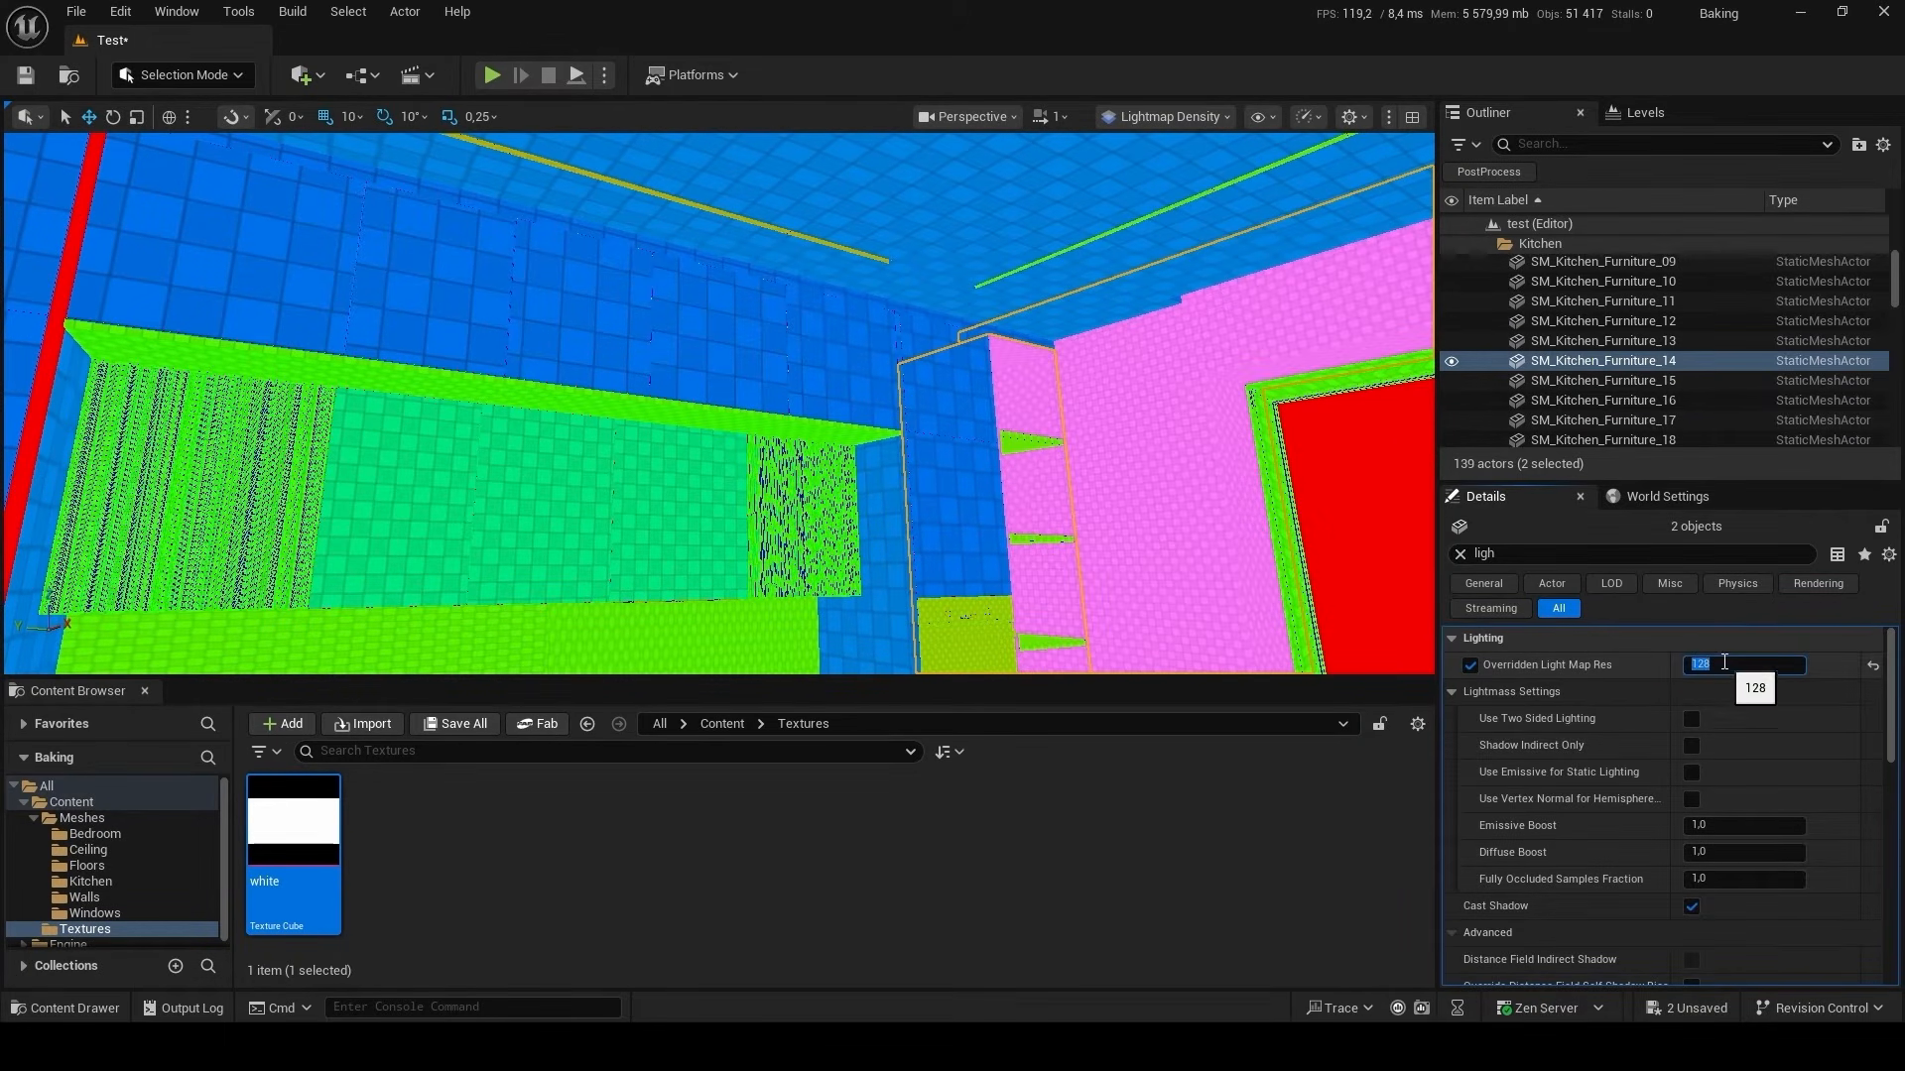
Set the Overridden Light Map Res of the kitchen cabinet mesh SM_Kitchen_Furniture_01 to 256.
{"action": "left_click", "coordinate": [1404, 448]}
{"action": "right_click_drag", "start_coordinate": [1168, 446], "coordinate": [905, 394]}
{"action": "left_click", "coordinate": [1106, 417]}
{"action": "key", "text": "s"}
{"action": "key", "text": "w"}
{"action": "scroll", "coordinate": [893, 392], "scroll_direction": "down", "scroll_amount": 1}
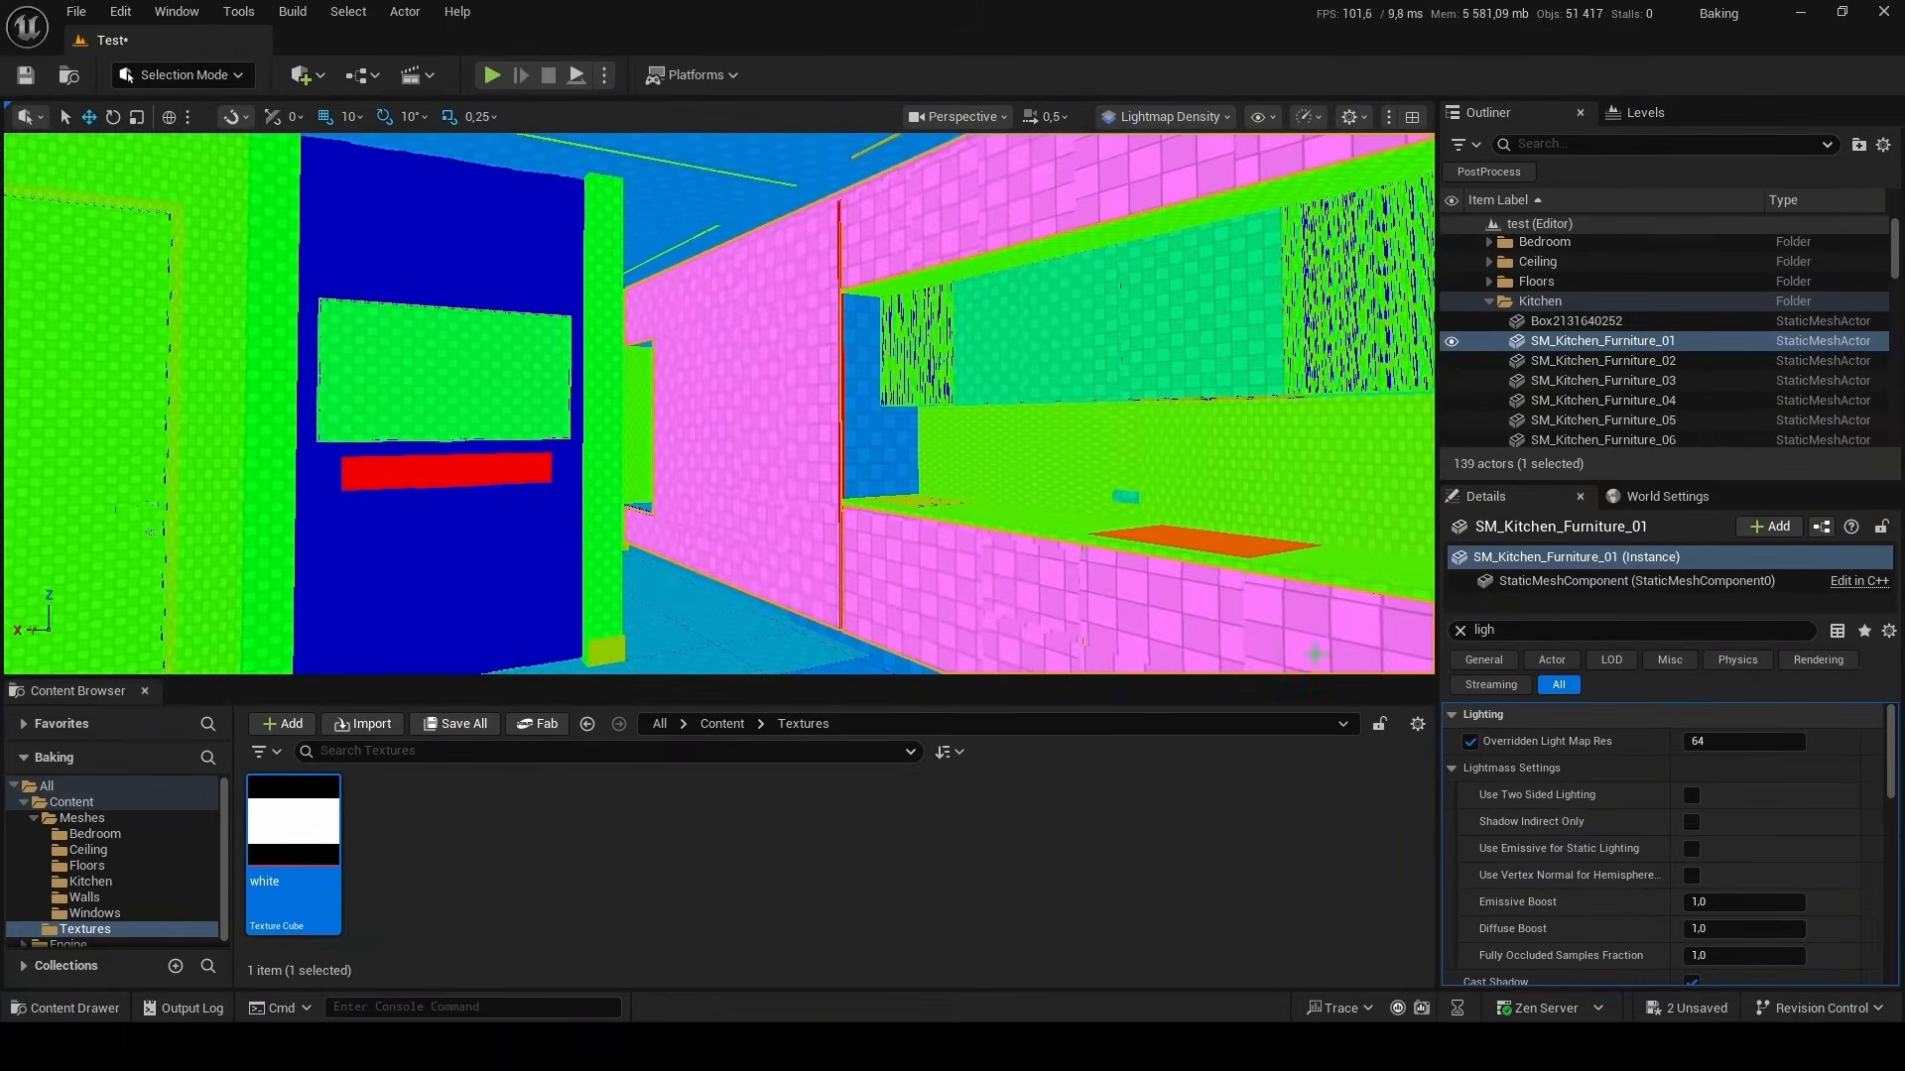
{"action": "left_click", "coordinate": [1726, 742]}
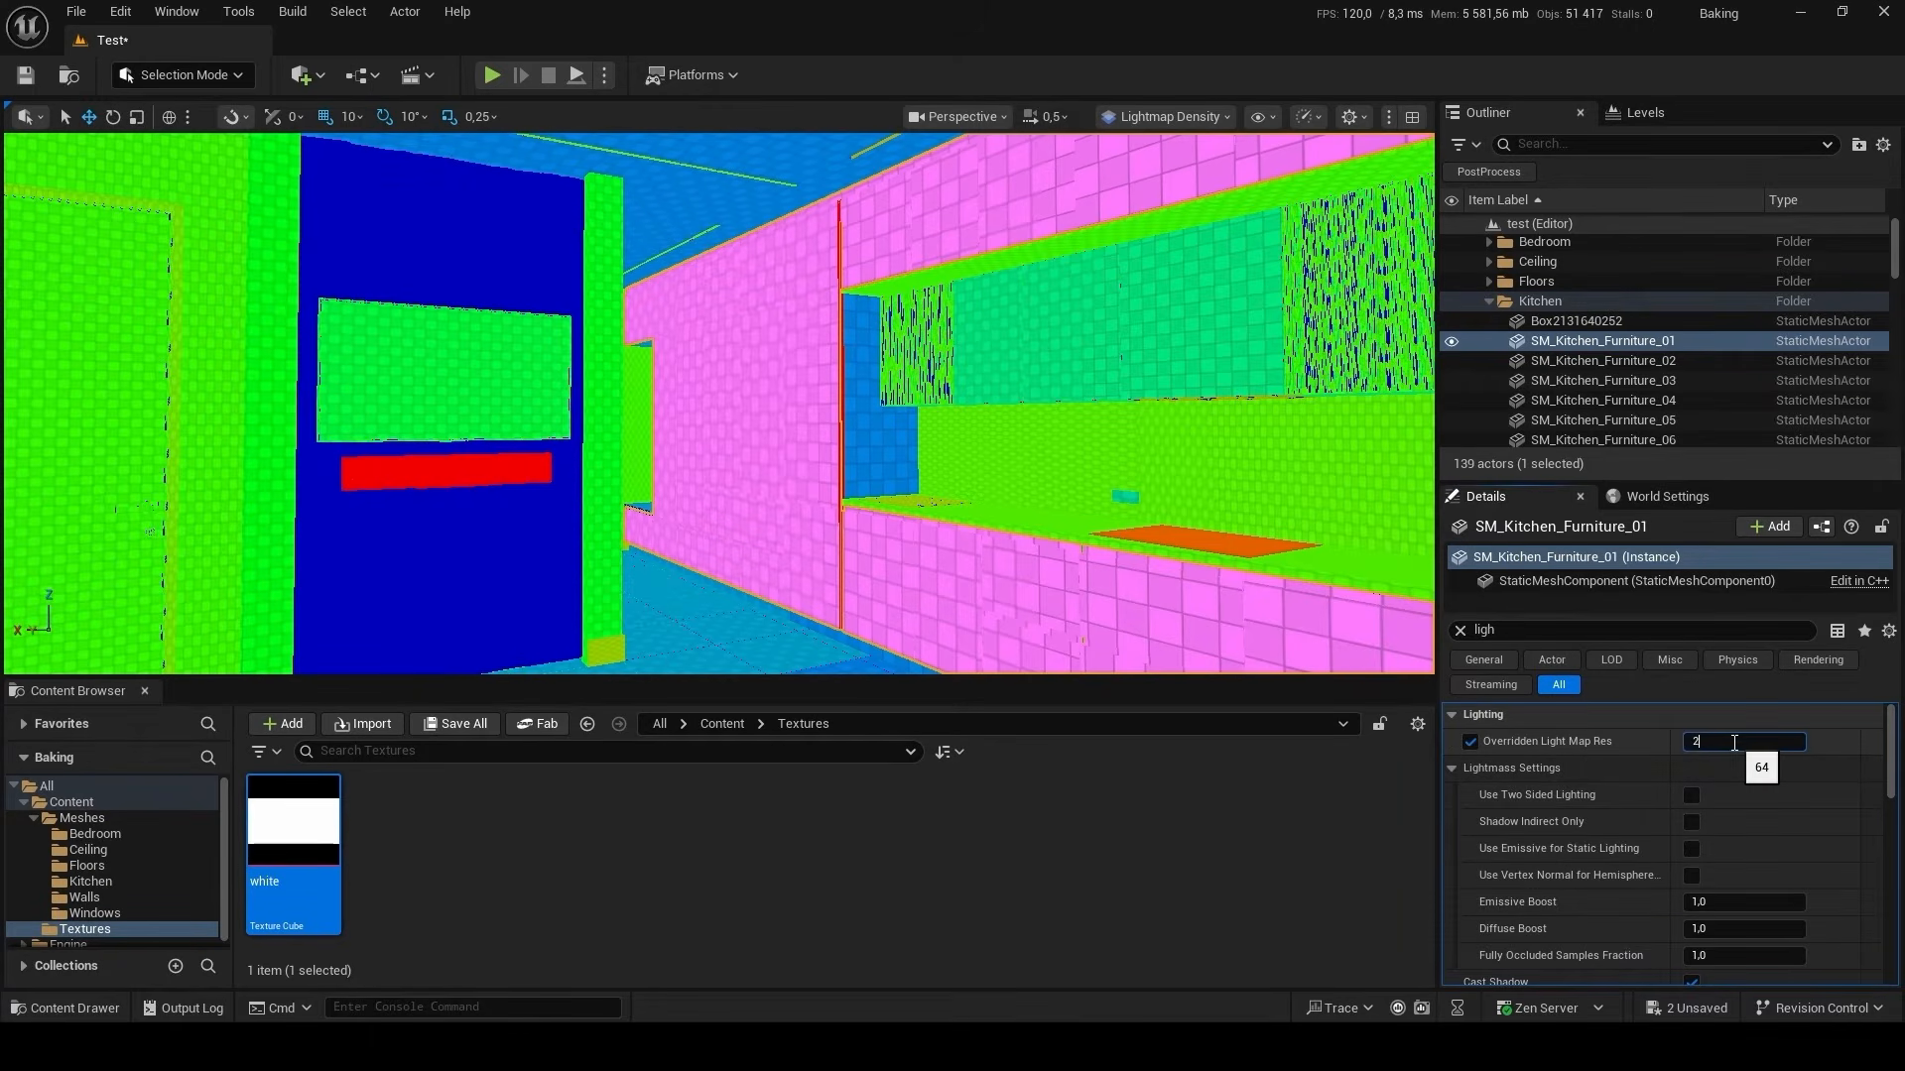
{"action": "type", "text": "256"}
{"action": "key", "text": "Return"}
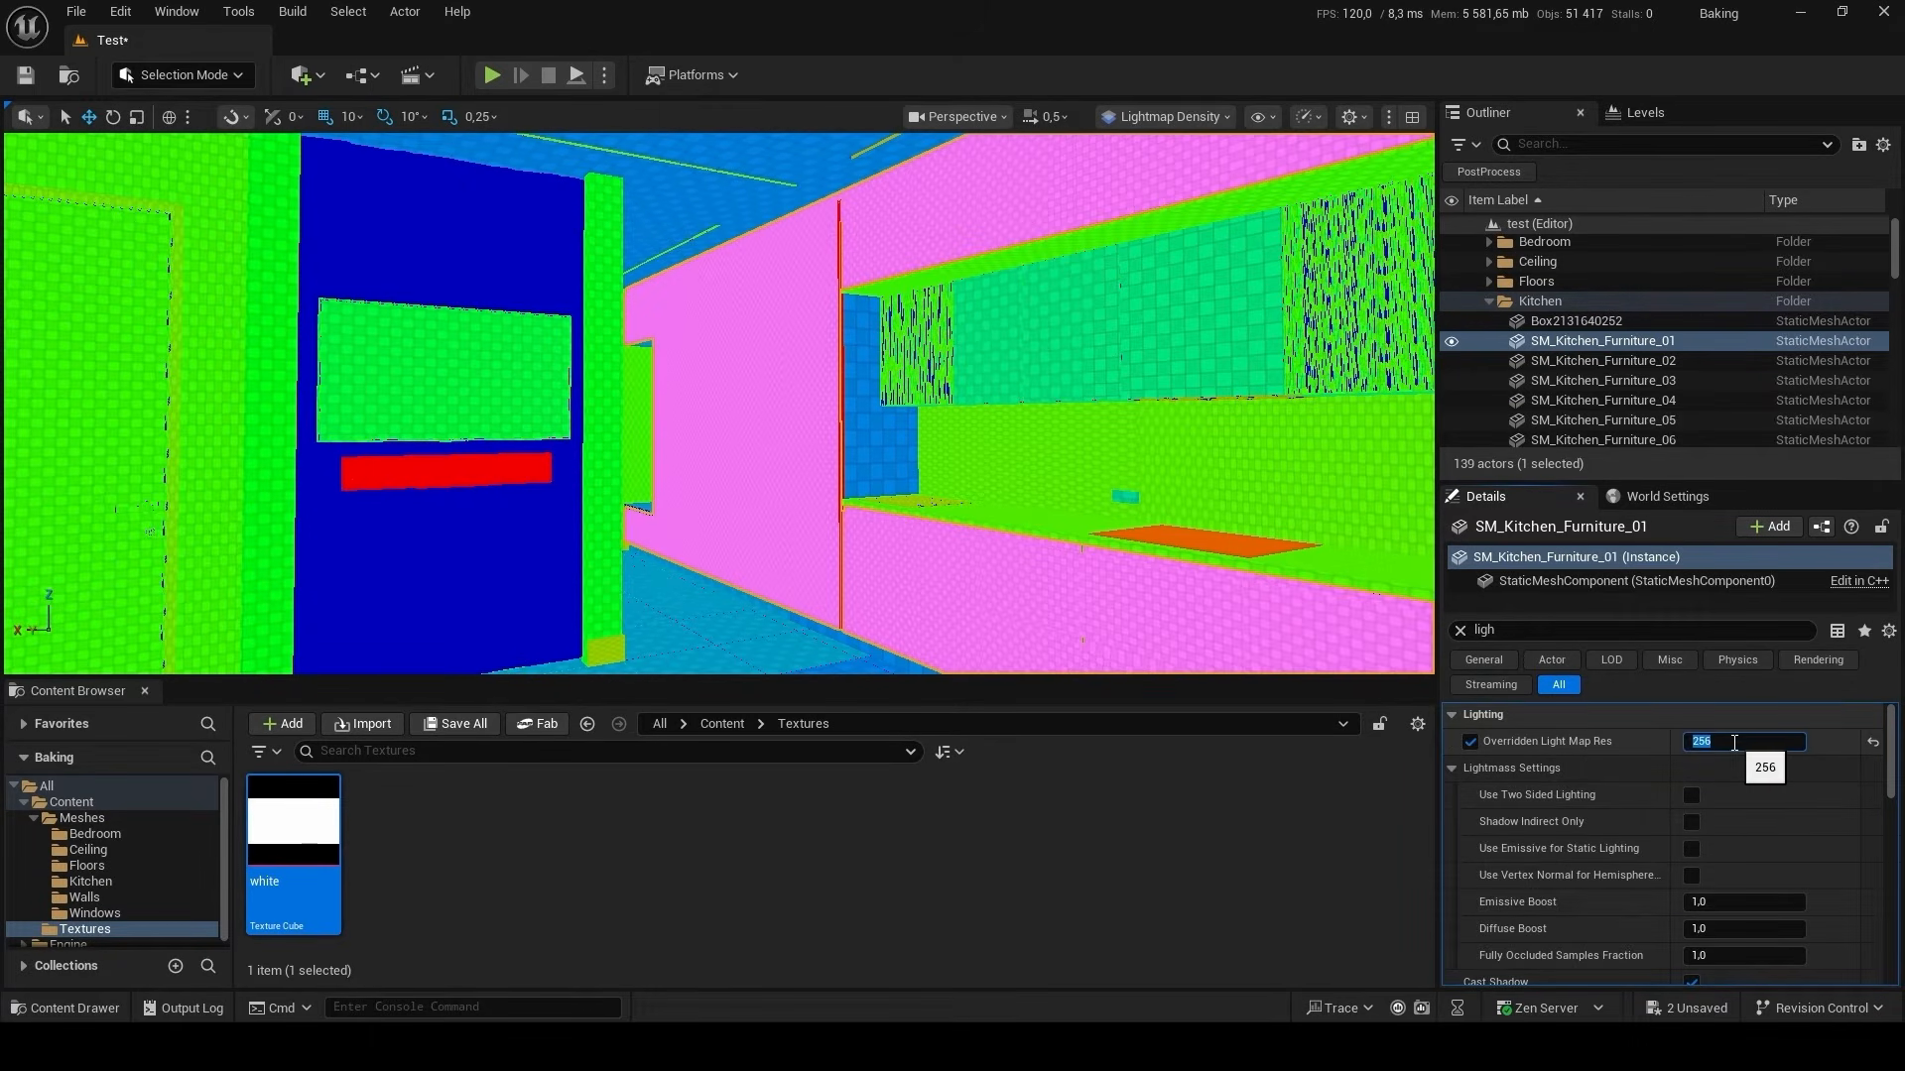
Set Overridden Light Map Res to 256 for SM_Kitchen_Furniture_04 and the upper cabinet mesh SM_Kitchen_Furniture_05.
{"action": "left_click", "coordinate": [891, 440]}
{"action": "left_click", "coordinate": [1761, 743]}
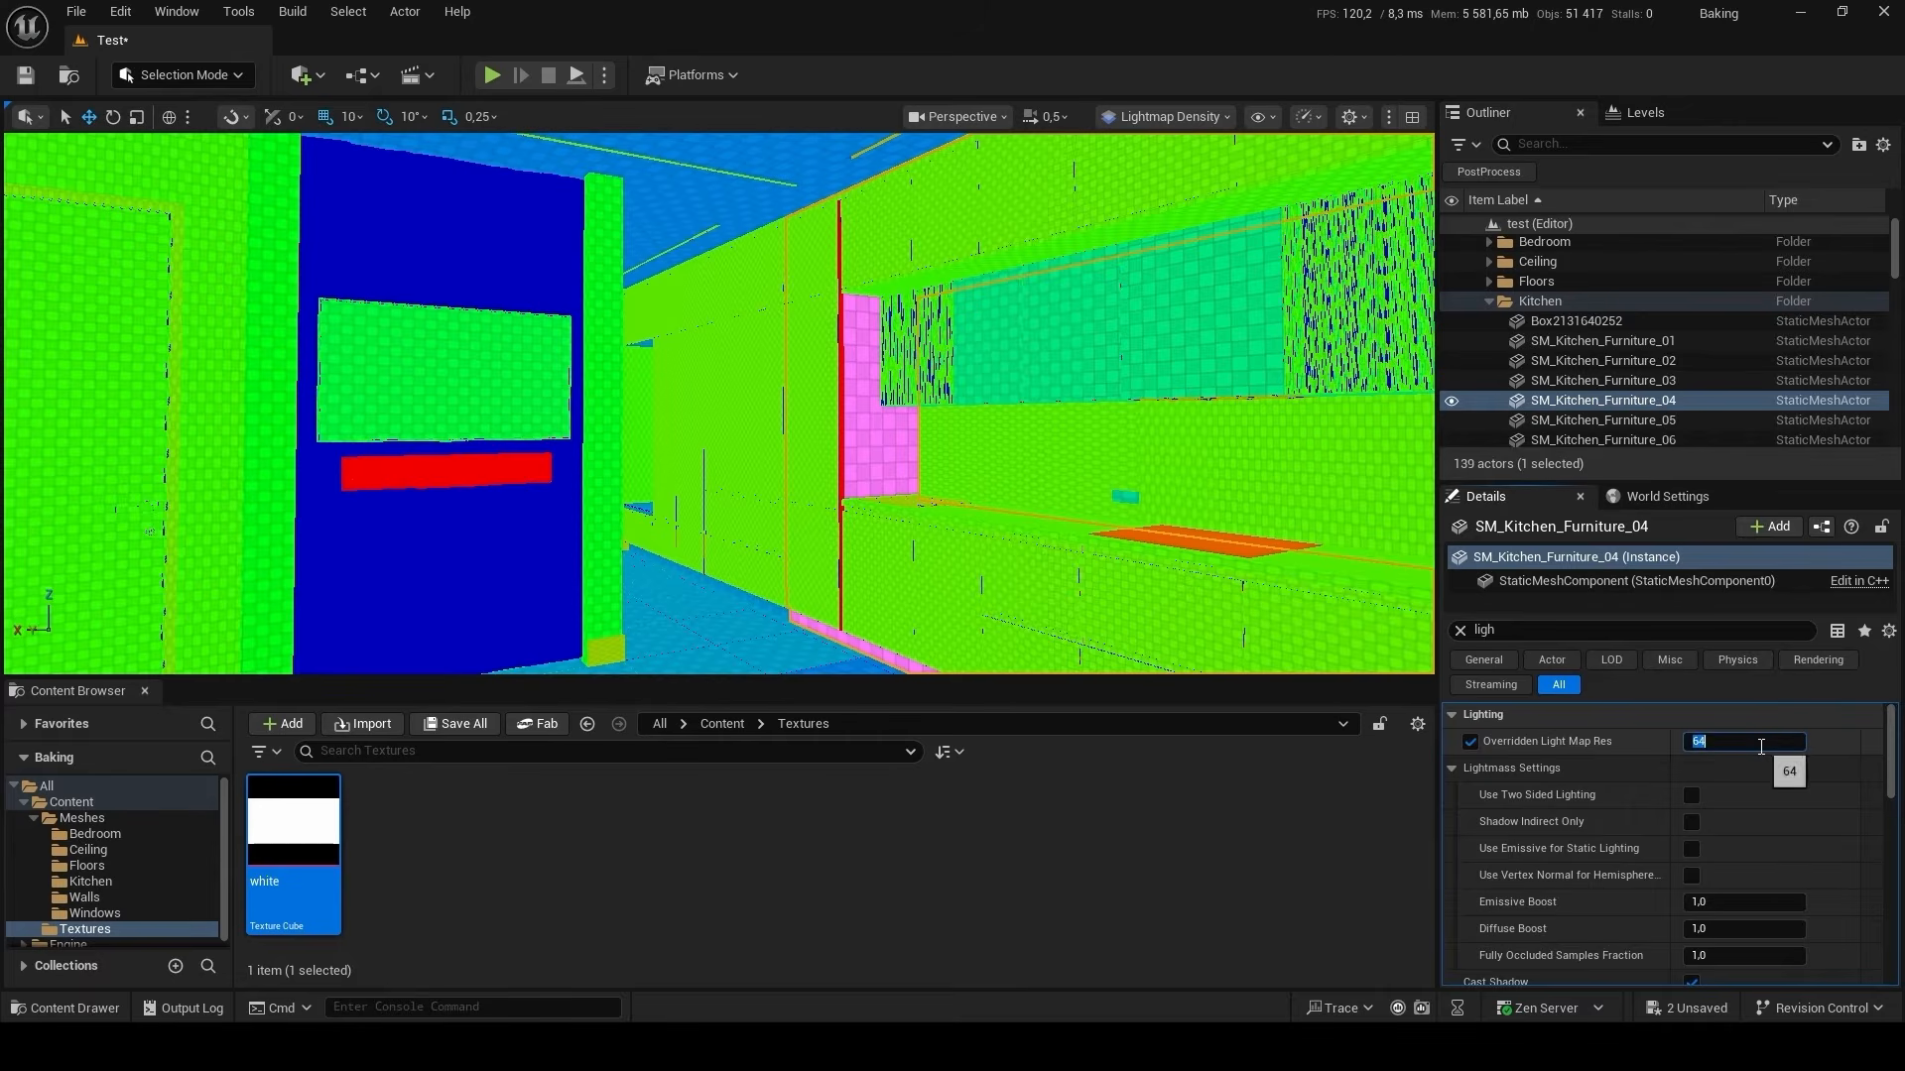
{"action": "type", "text": "128"}
{"action": "key", "text": "Return"}
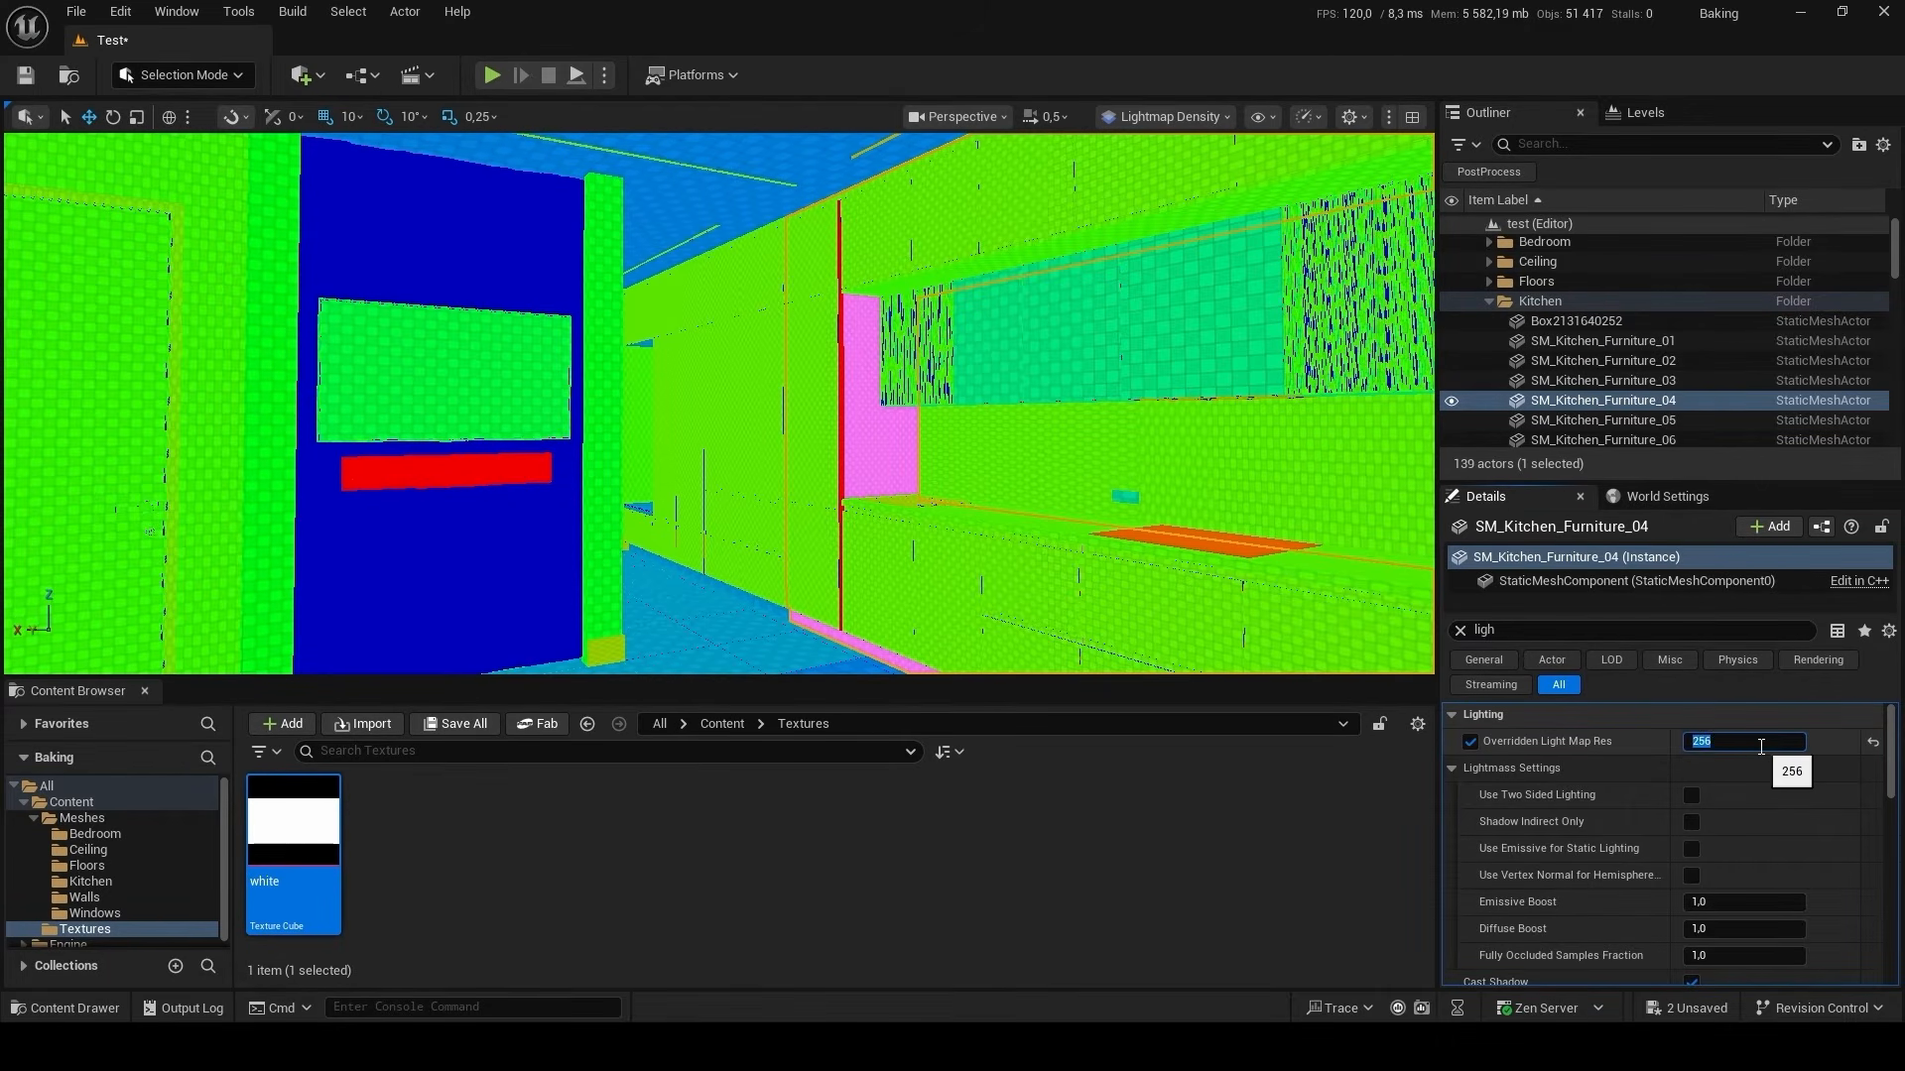
{"action": "left_click", "coordinate": [1130, 328]}
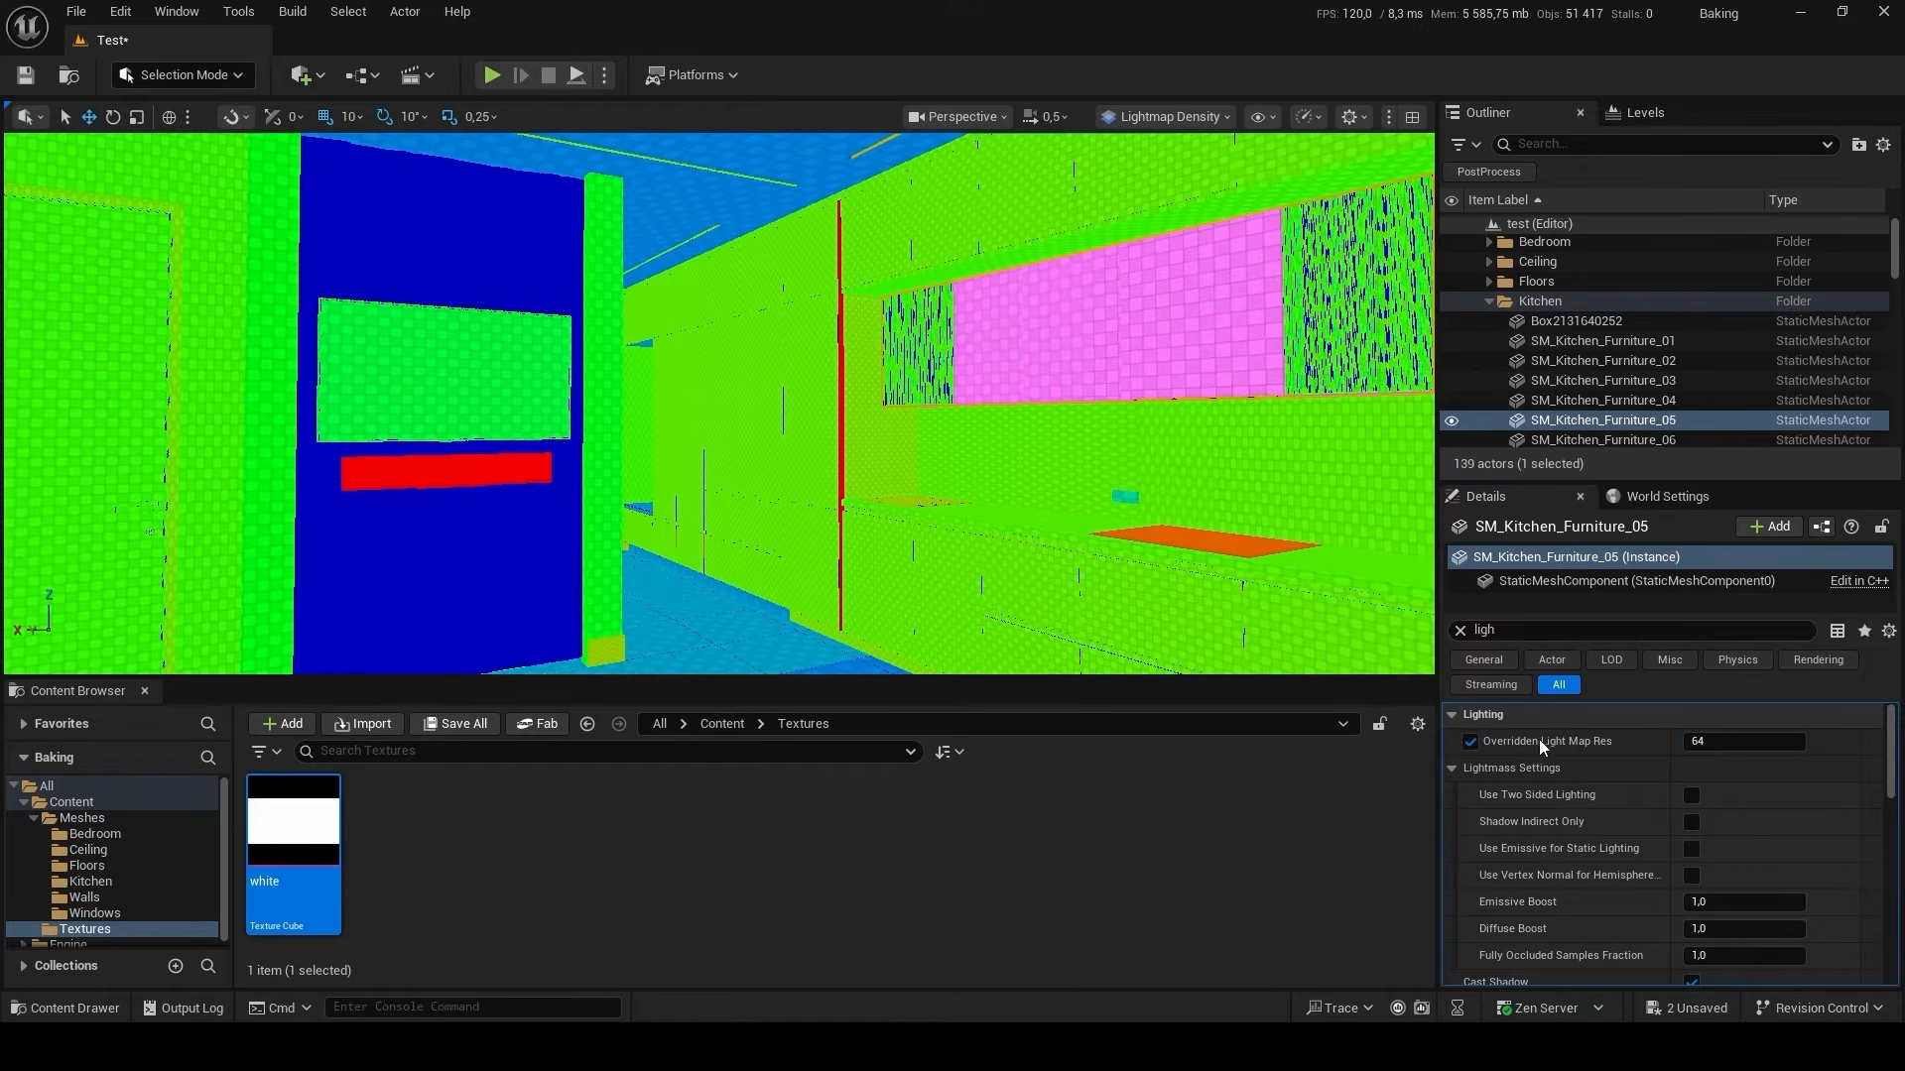
{"action": "left_click", "coordinate": [1745, 742]}
{"action": "type", "text": "25"}
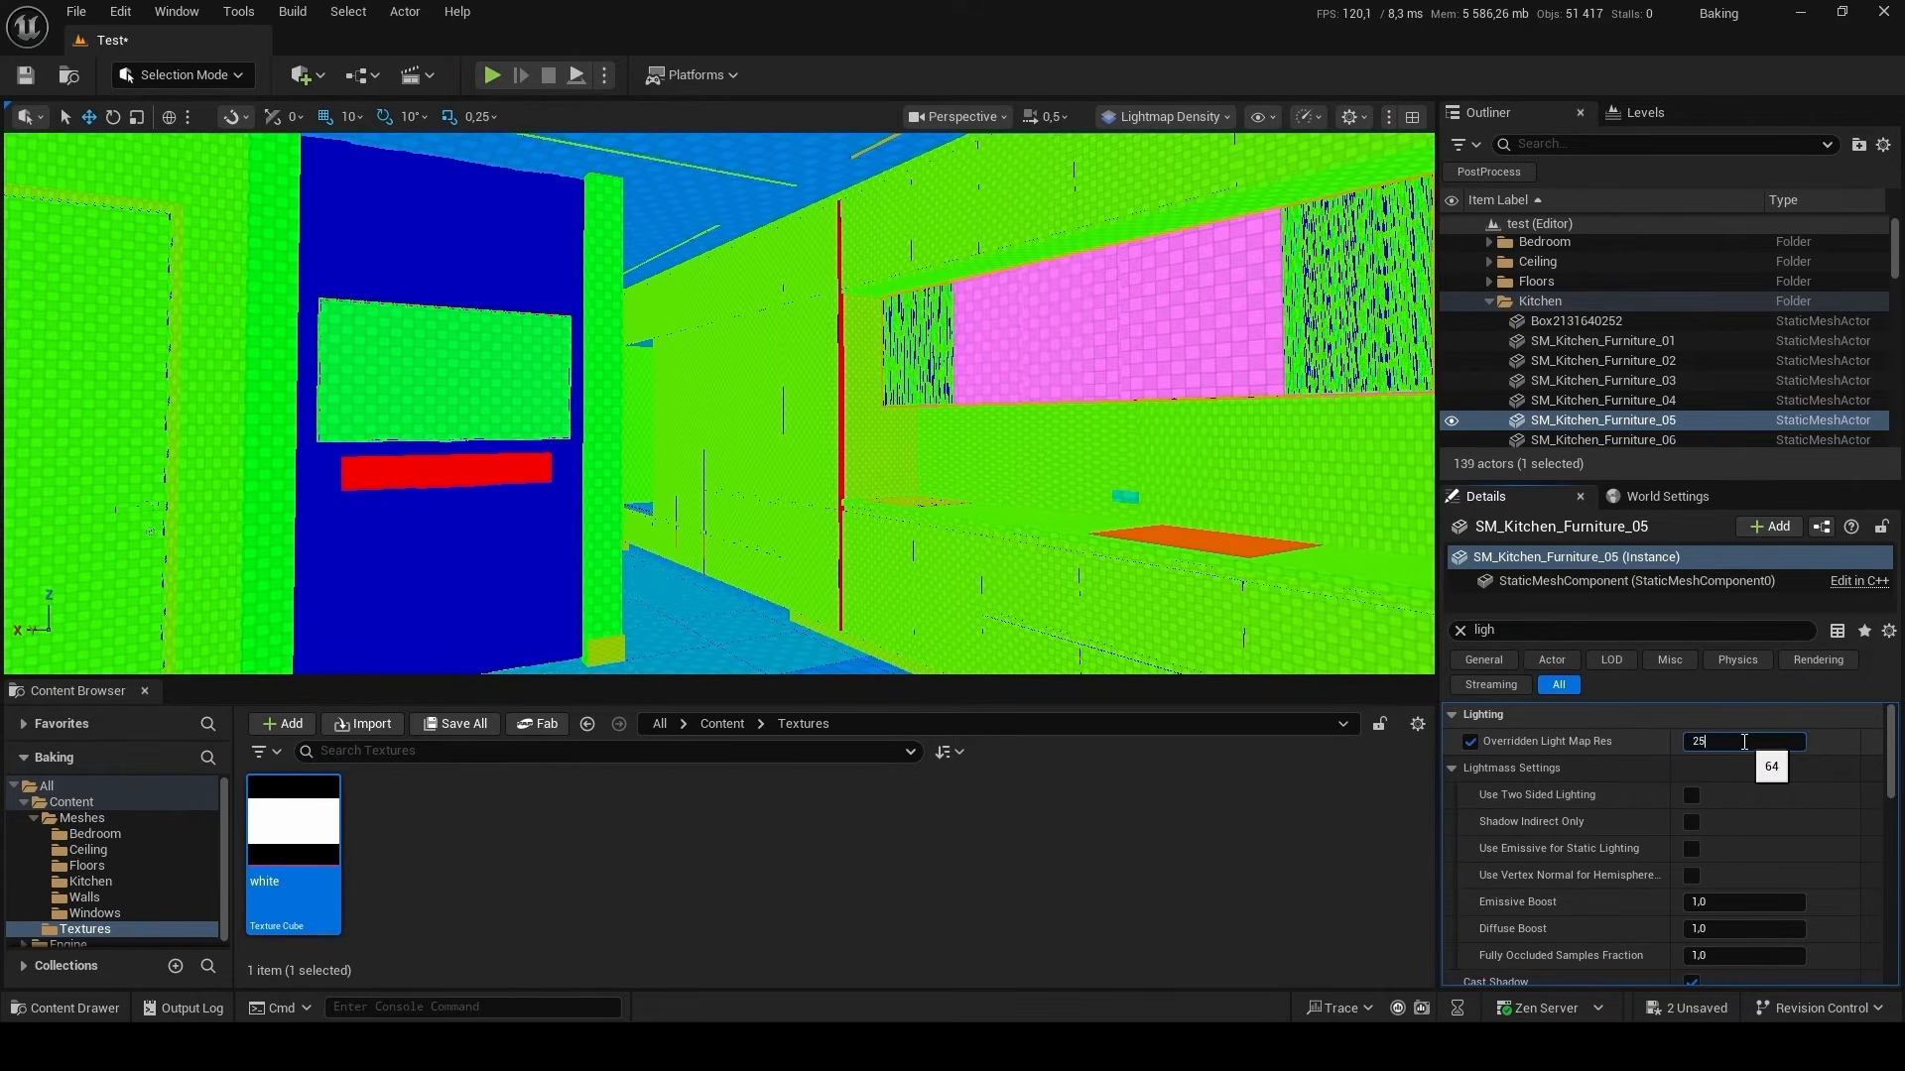
{"action": "type", "text": "6"}
{"action": "left_click", "coordinate": [1017, 432]}
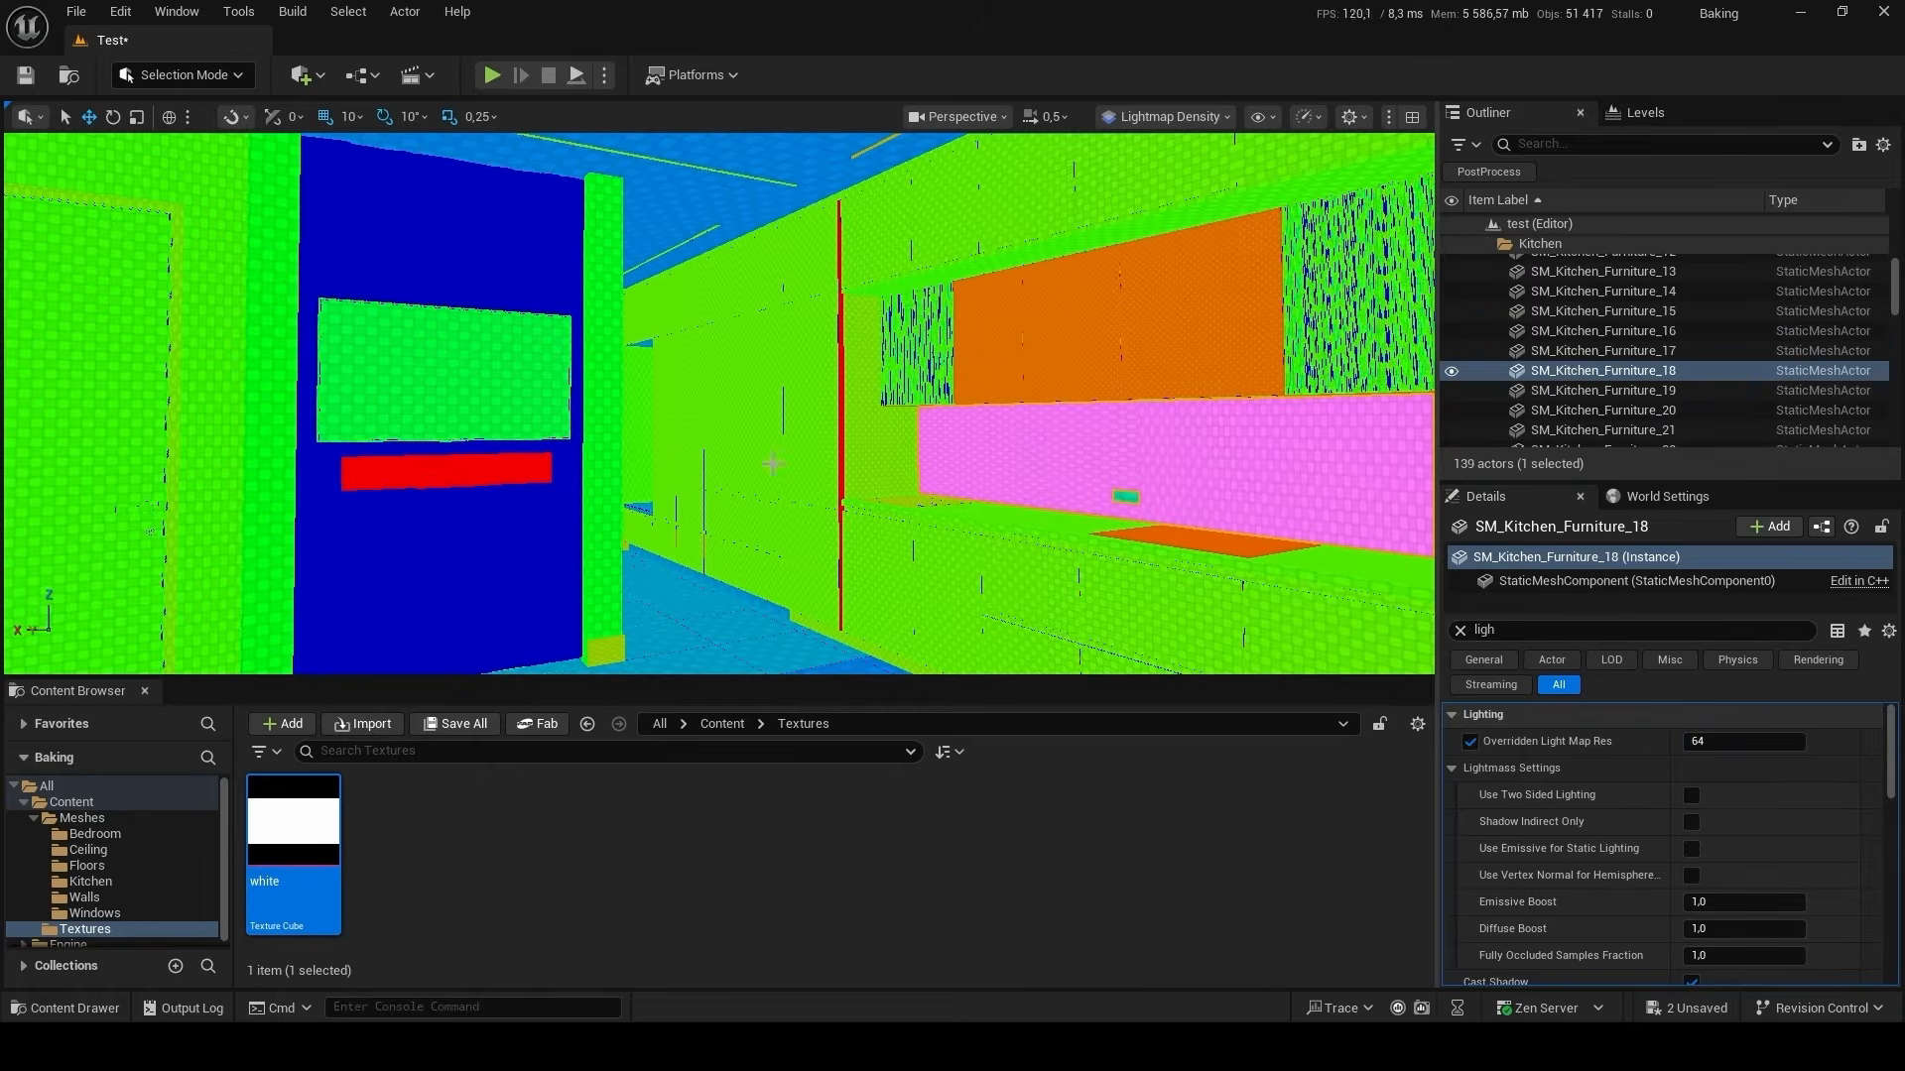
Set the Overridden Light Map Res of the hallway wall SM_Walls_02 to 128.
{"action": "key", "text": "w"}
{"action": "right_click_drag", "start_coordinate": [775, 449], "coordinate": [623, 392]}
{"action": "left_click", "coordinate": [441, 403]}
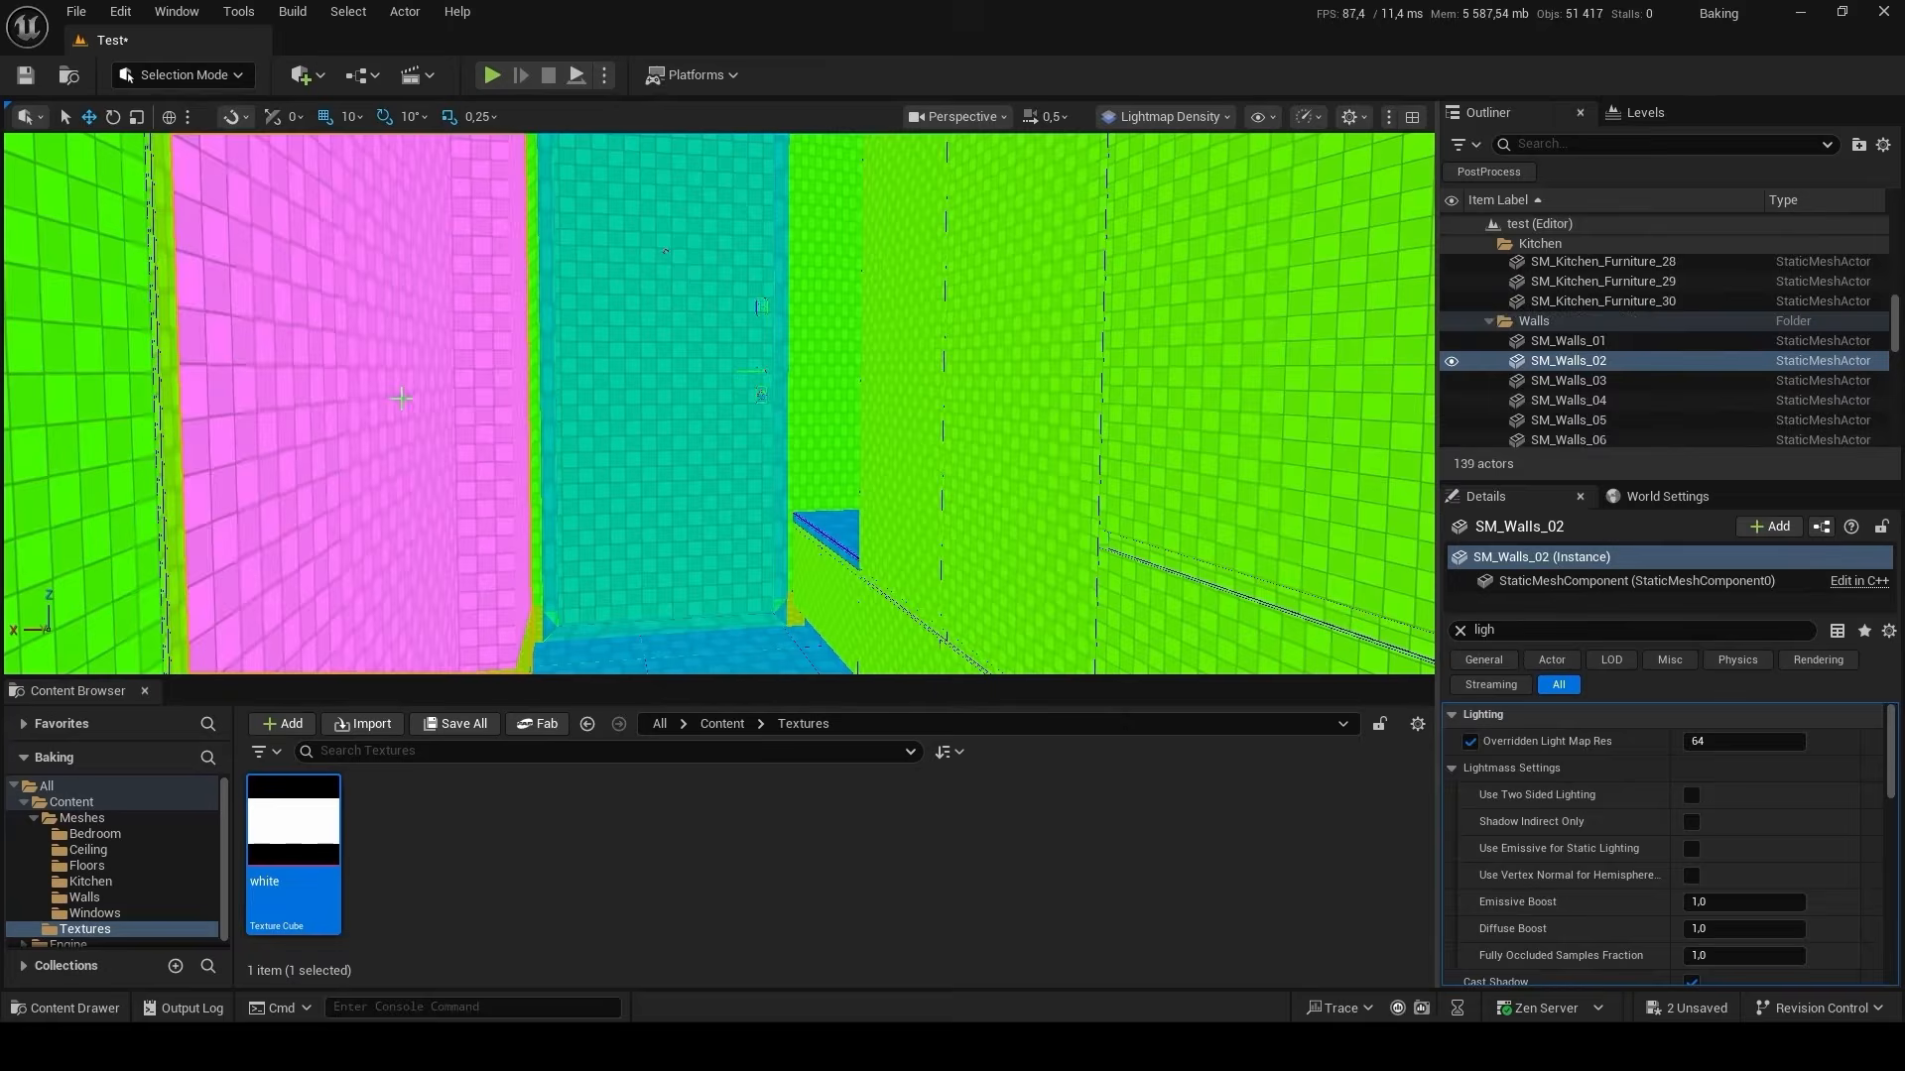
{"action": "left_click", "coordinate": [1737, 747]}
{"action": "type", "text": "128"}
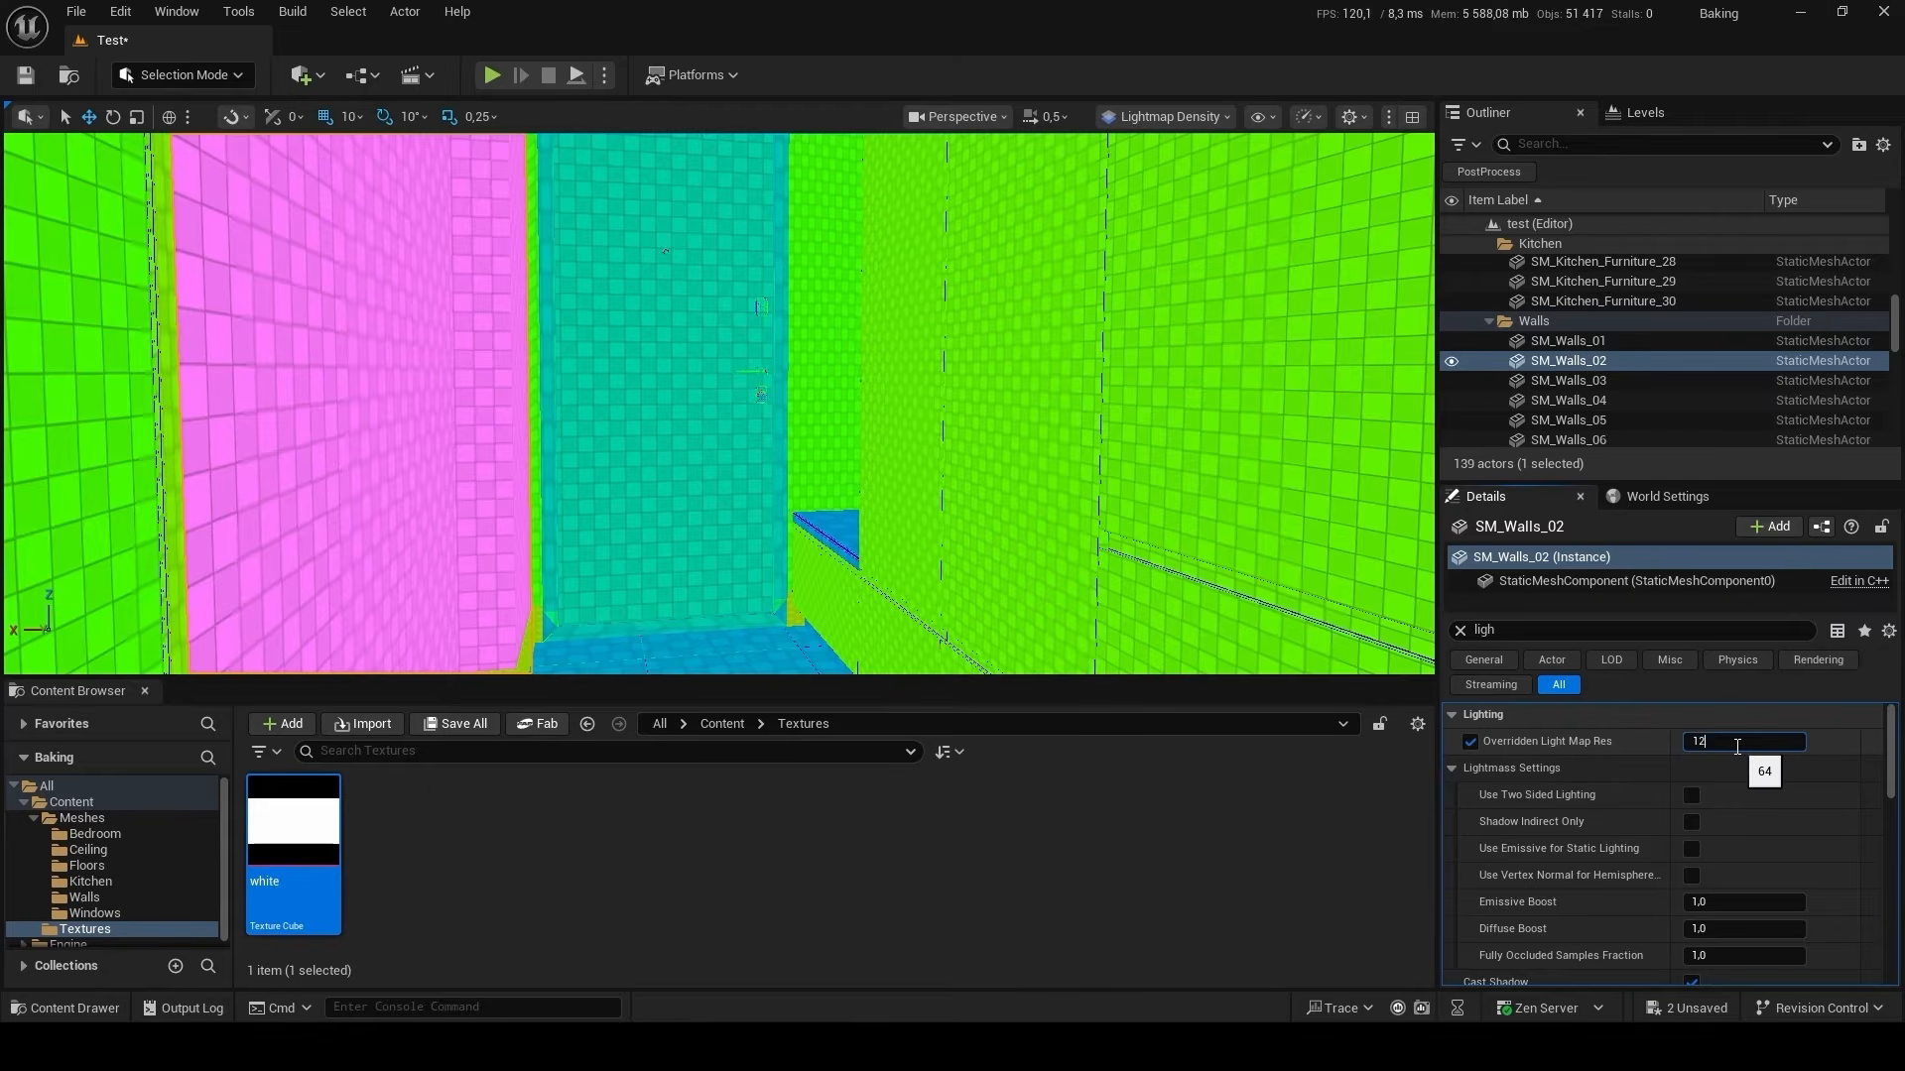
{"action": "key", "text": "Return"}
Set Overridden Light Map Res to 256 for the door SM_Doors_04 and its frame SM_Doors_03.
{"action": "left_click", "coordinate": [651, 498]}
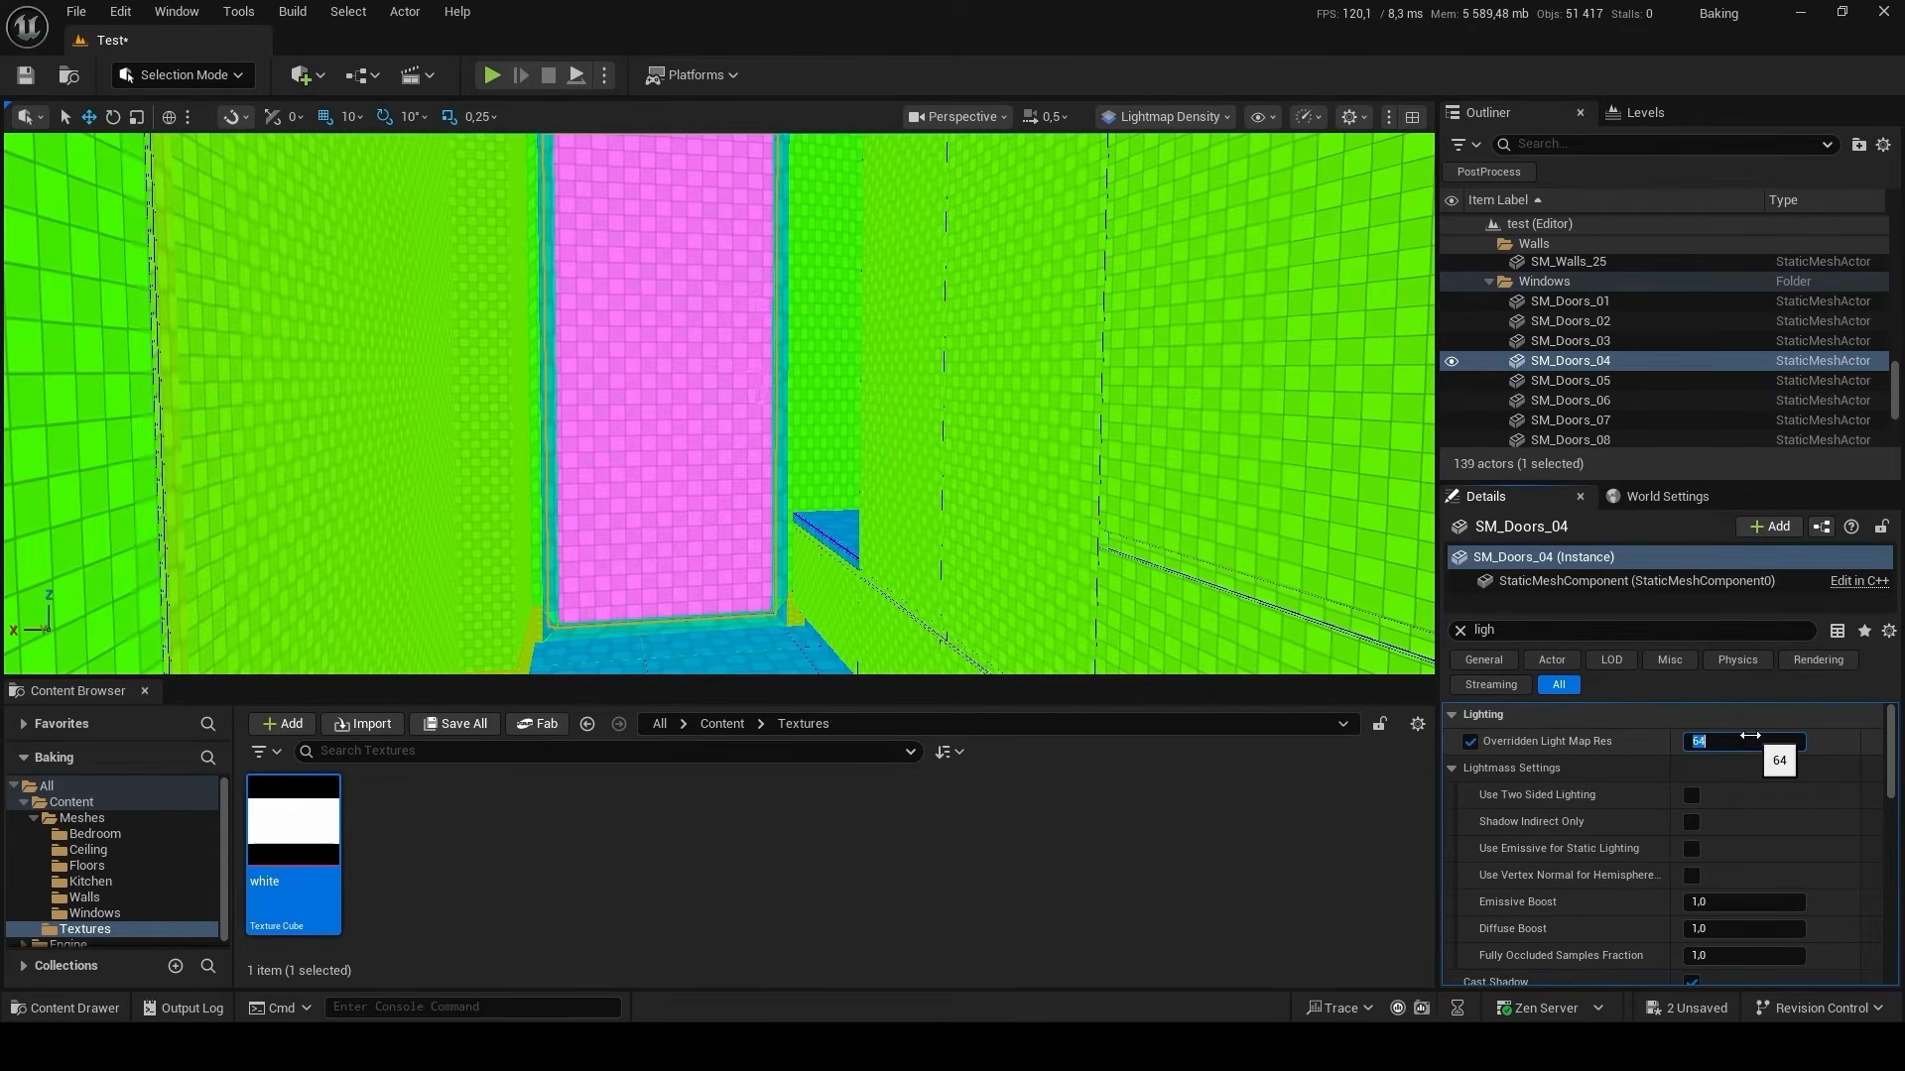
{"action": "left_click", "coordinate": [1749, 742]}
{"action": "type", "text": "256"}
{"action": "key", "text": "Return"}
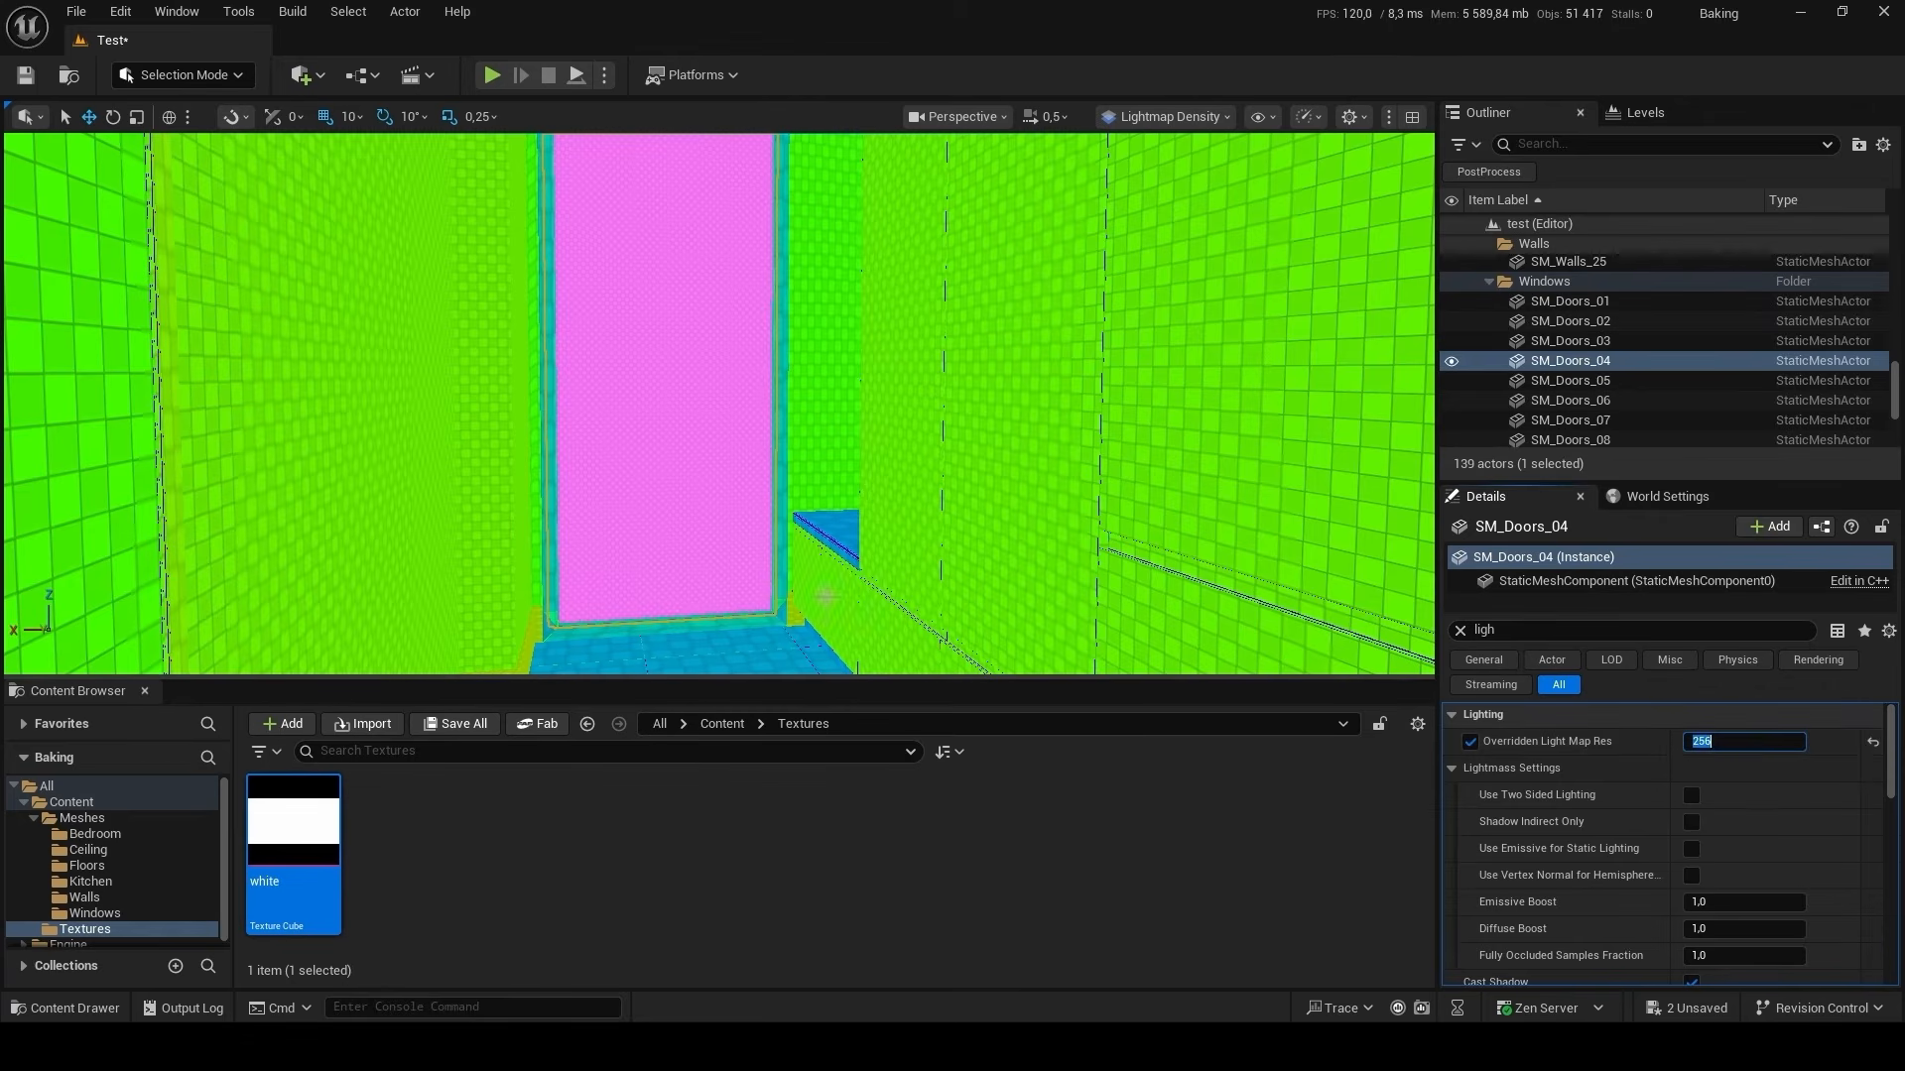
{"action": "left_click", "coordinate": [789, 568]}
{"action": "left_click", "coordinate": [1764, 746]}
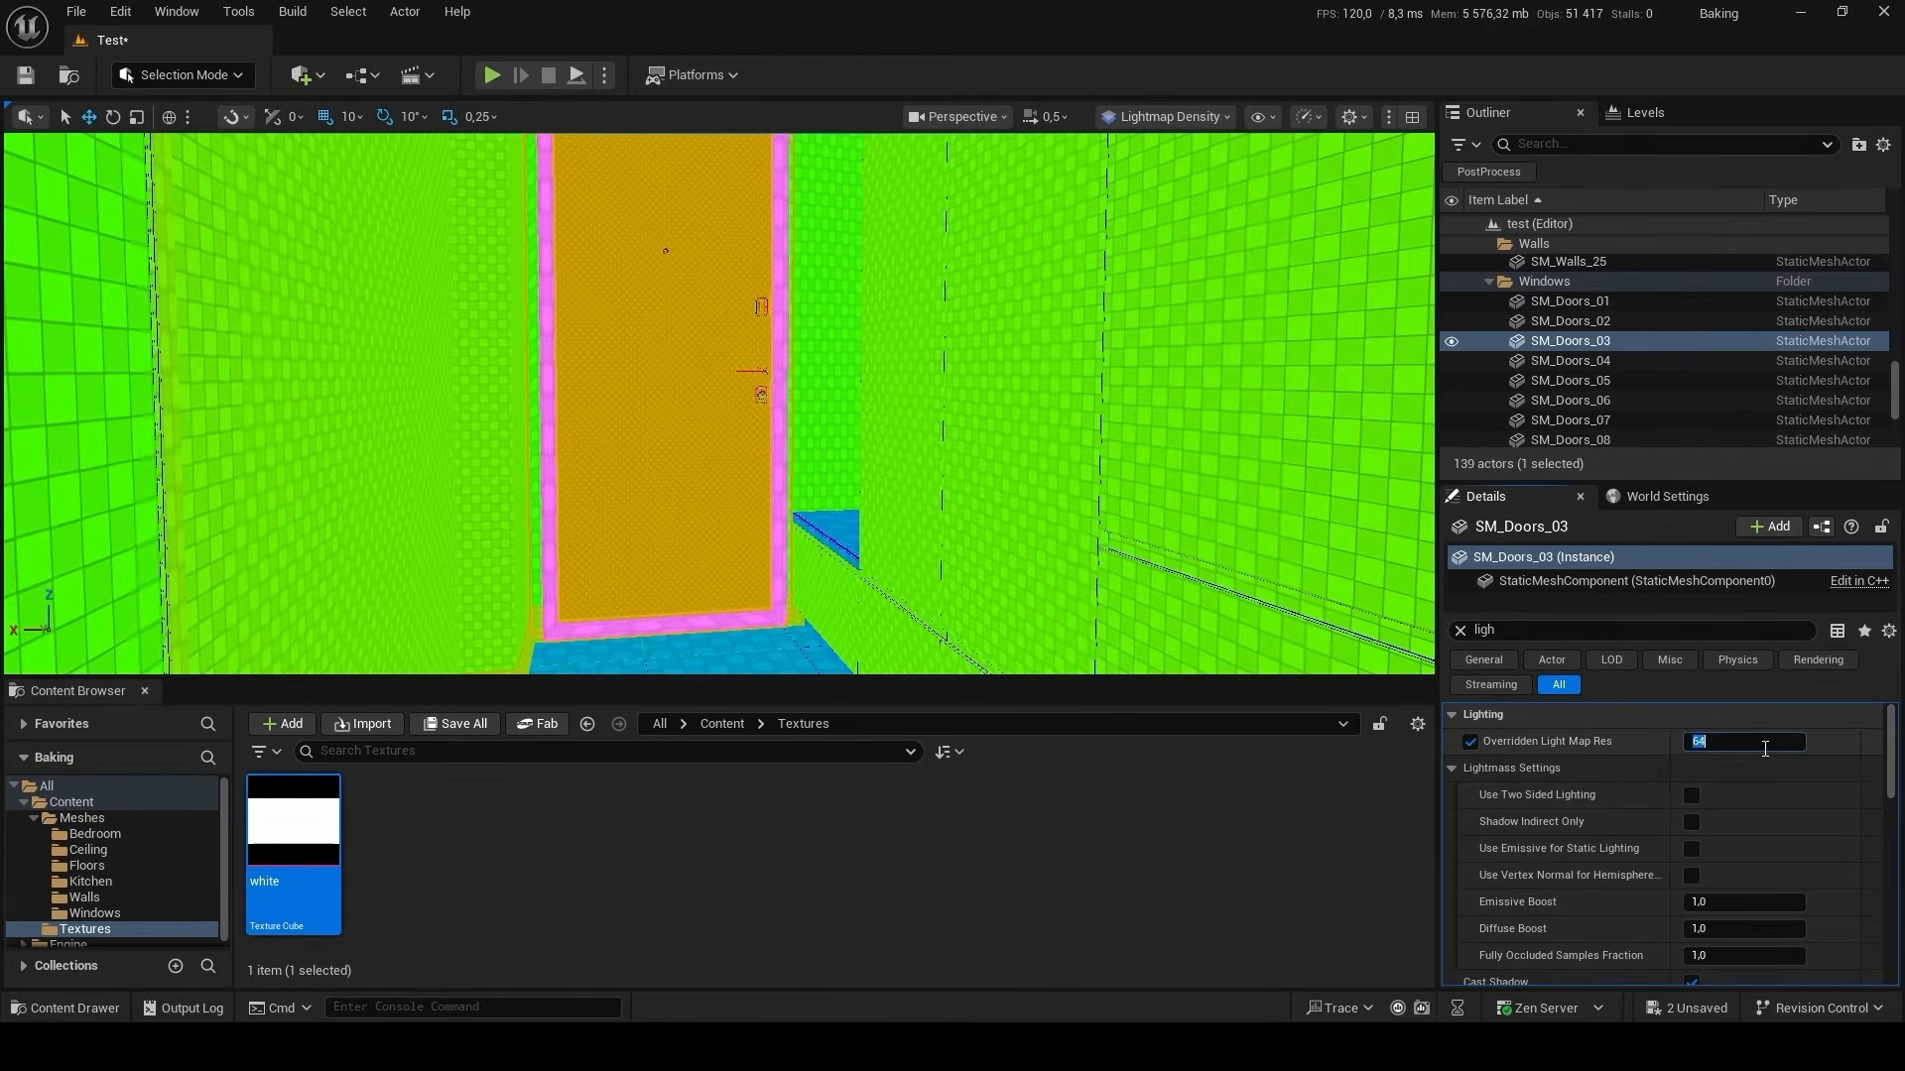
{"action": "type", "text": "256"}
{"action": "key", "text": "Return"}
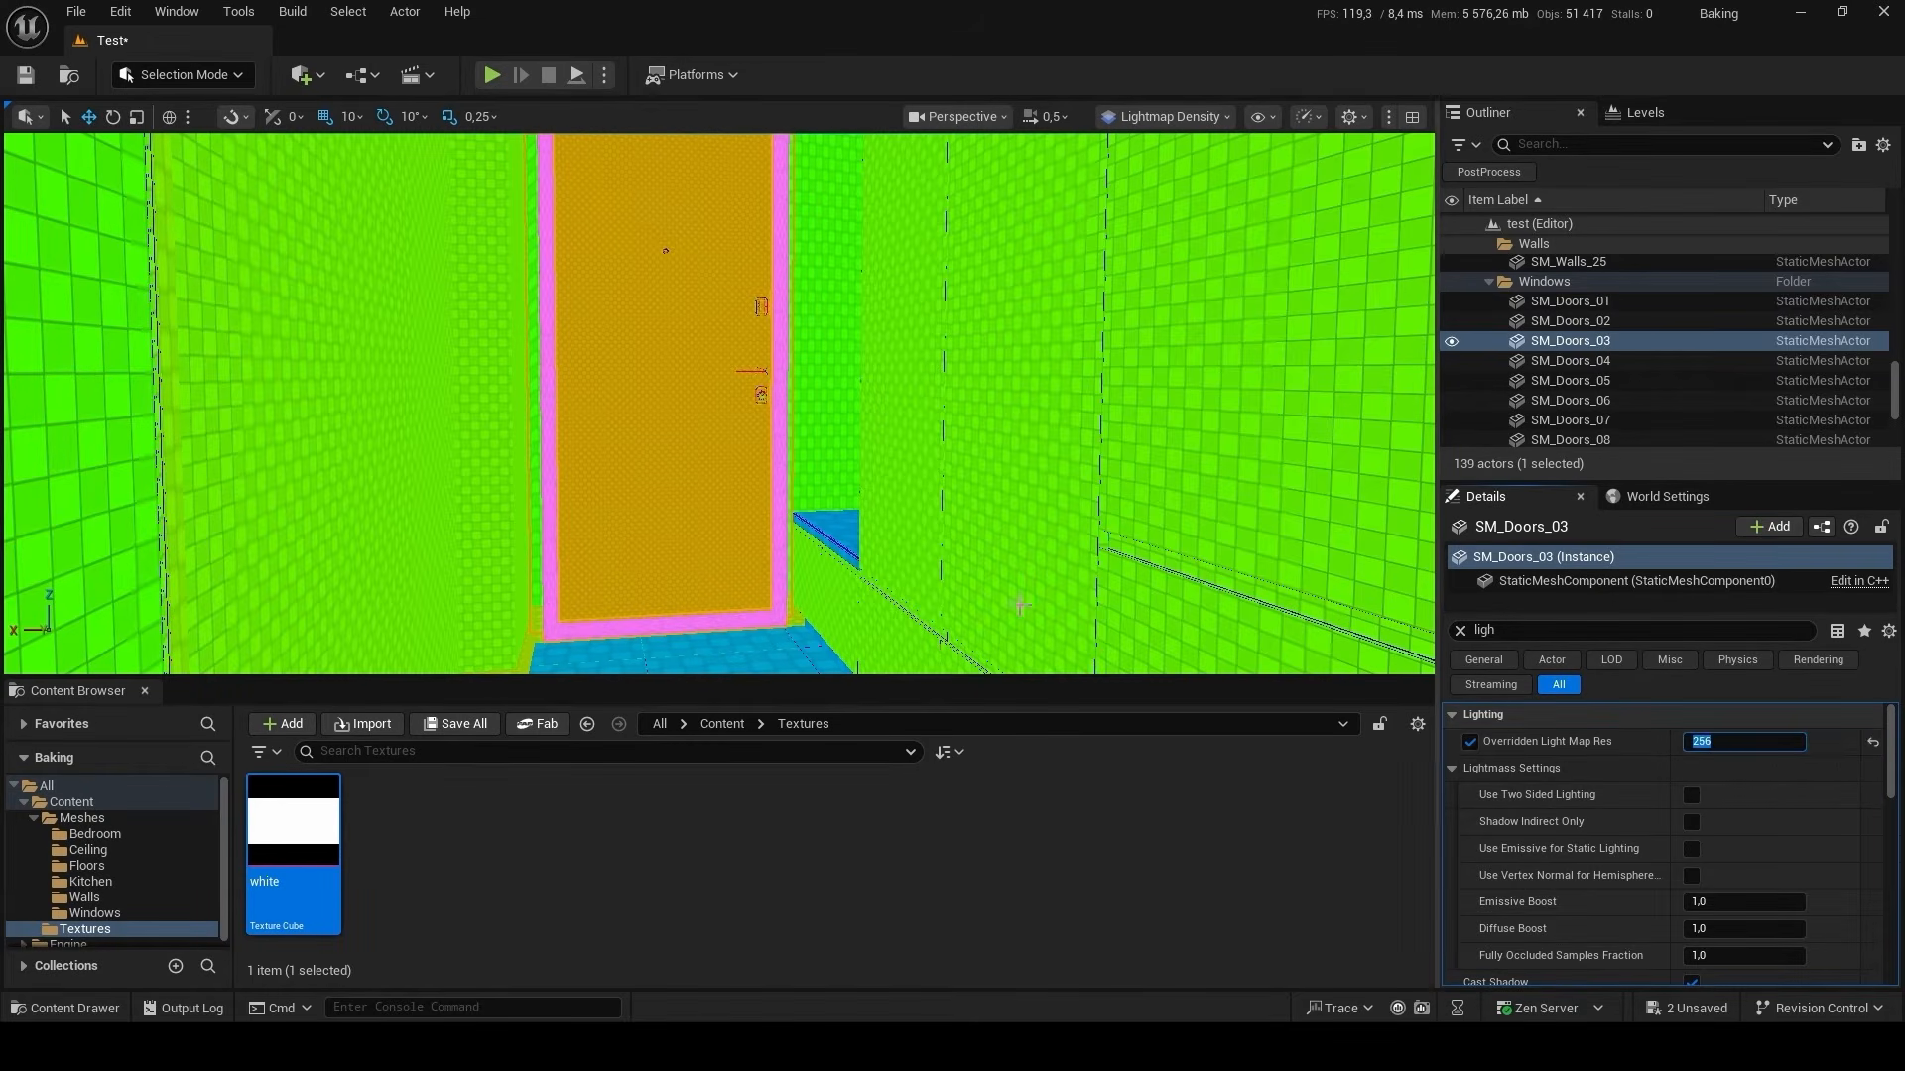
Set the Overridden Light Map Res of SM_Kitchen_Furniture_02 to 256.
{"action": "left_click", "coordinate": [809, 523]}
{"action": "right_click_drag", "start_coordinate": [809, 522], "coordinate": [803, 362]}
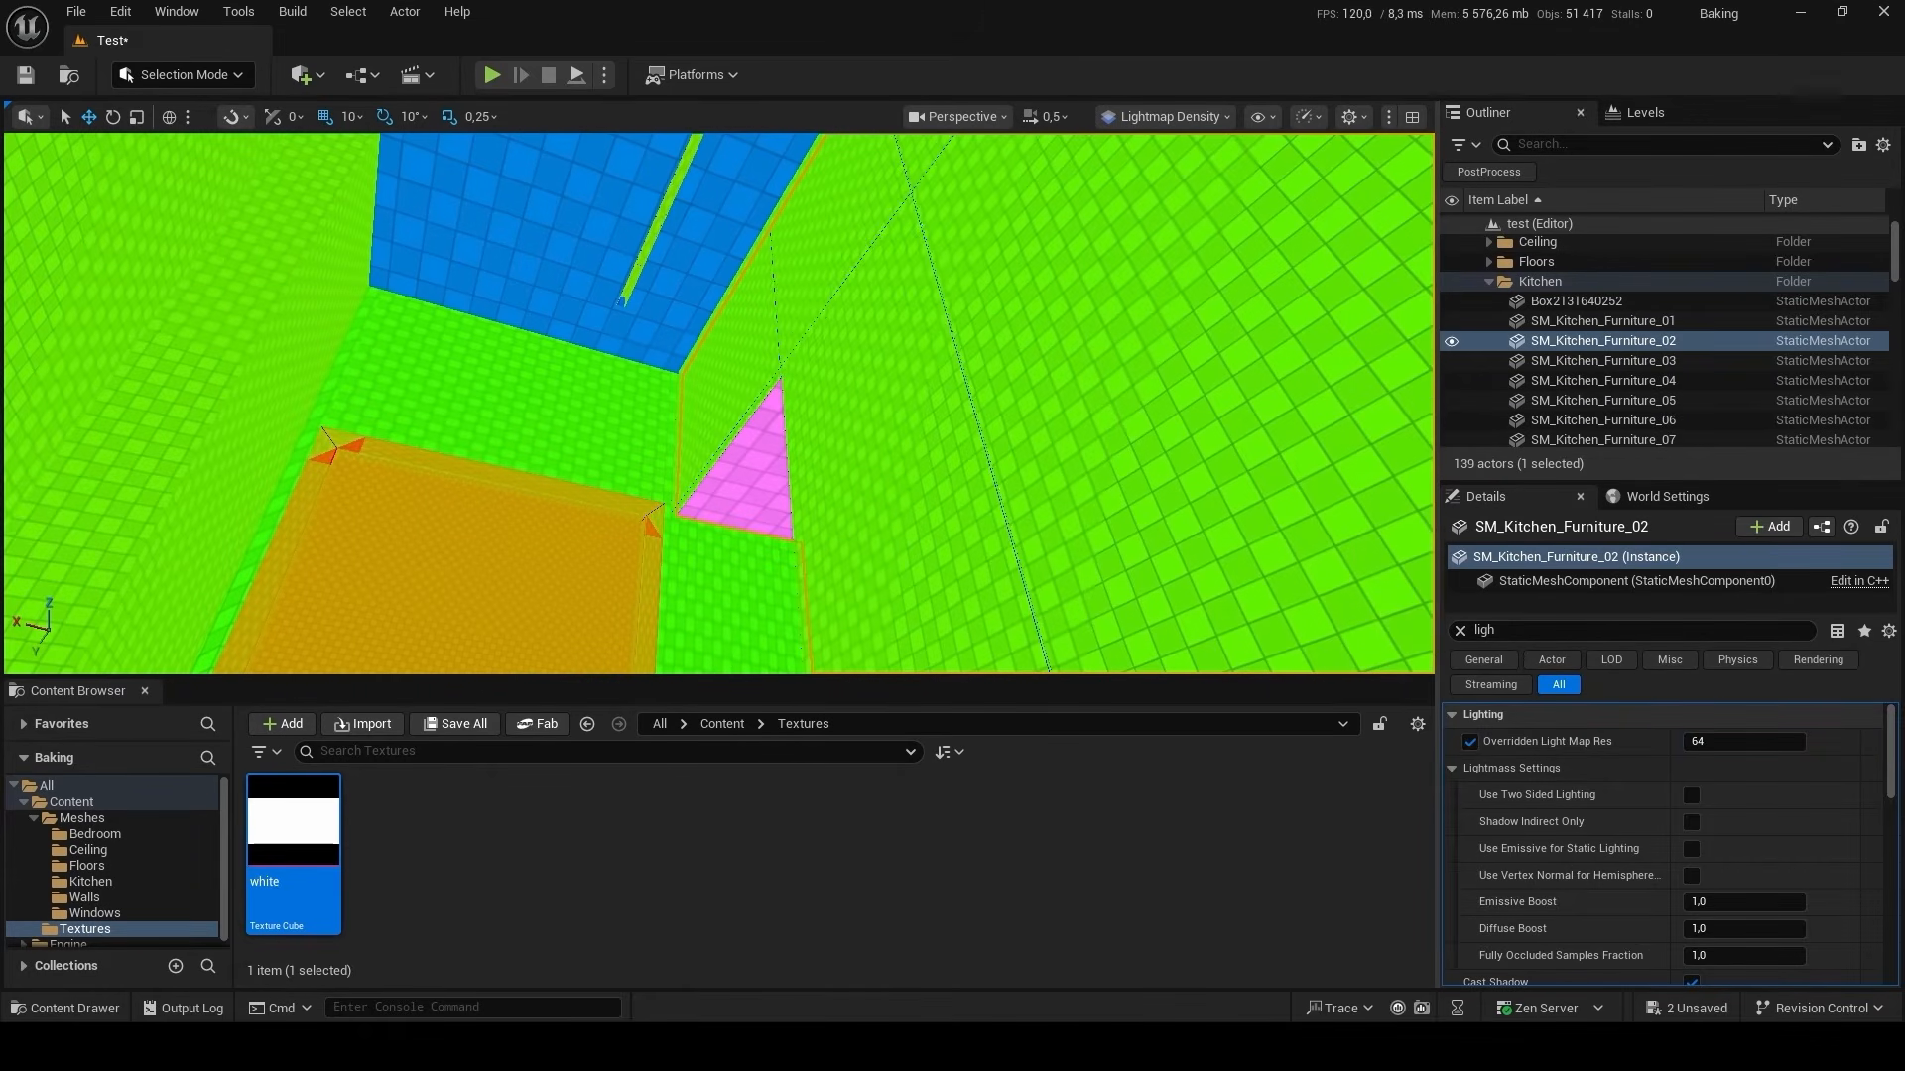
{"action": "left_click", "coordinate": [1734, 740]}
{"action": "type", "text": "256"}
{"action": "key", "text": "Return"}
Set the Overridden Light Map Res of the kitchen ceiling SM_Ceiling_06 to 256.
{"action": "right_click_drag", "start_coordinate": [992, 446], "coordinate": [974, 402]}
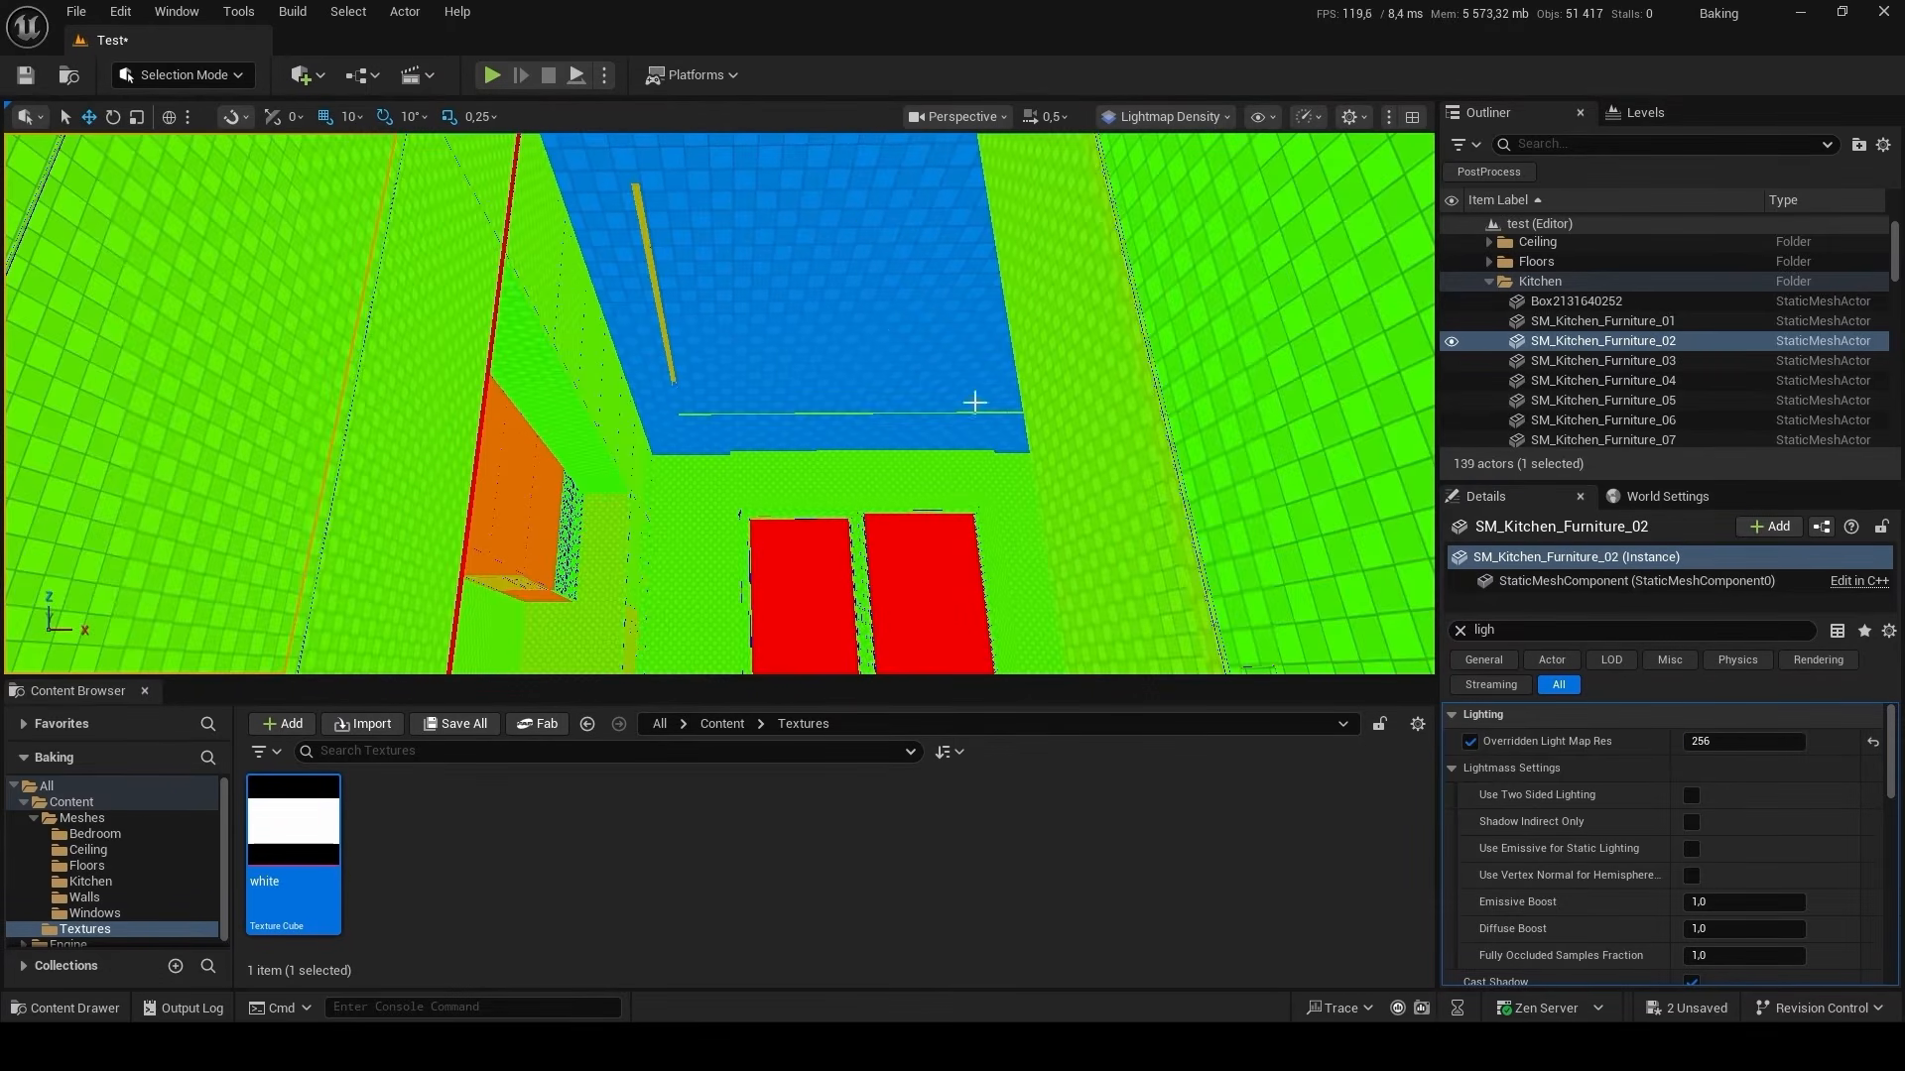
{"action": "left_click", "coordinate": [974, 401]}
{"action": "left_click", "coordinate": [1470, 742]}
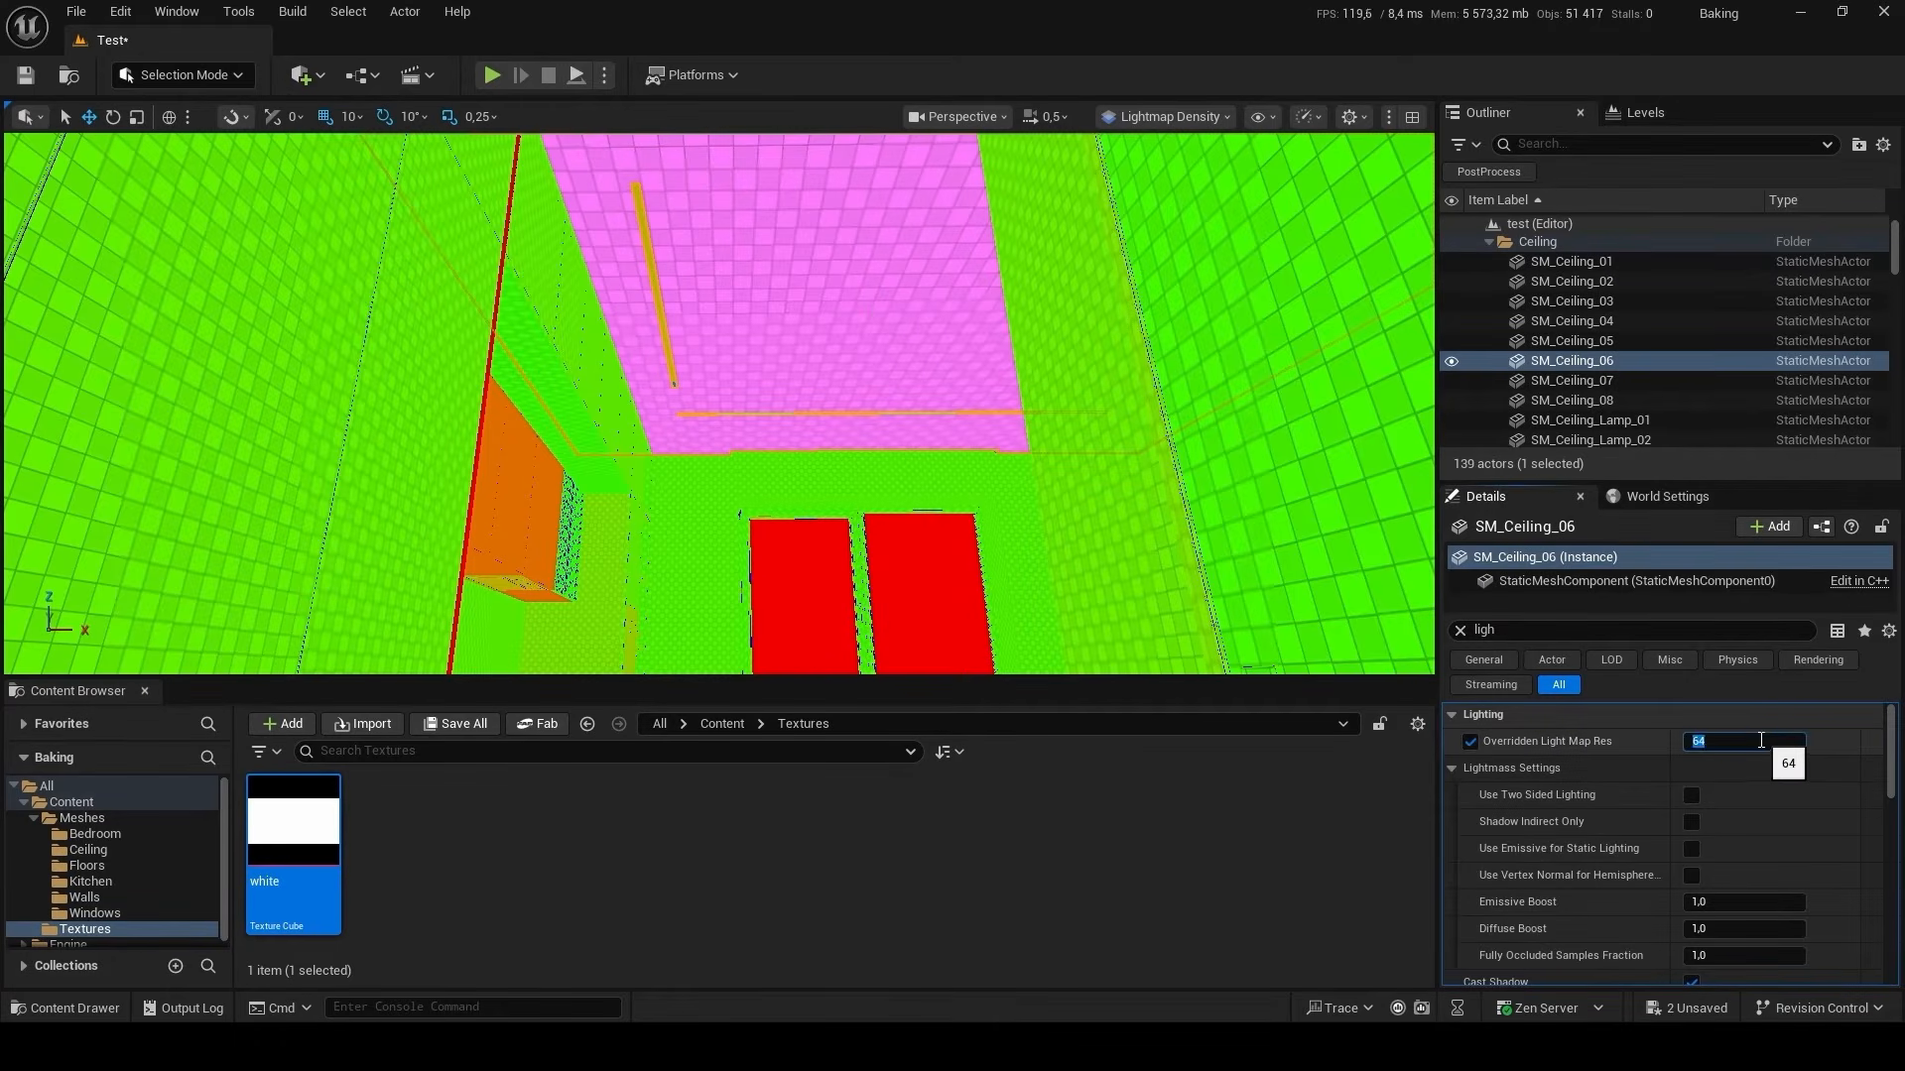
{"action": "left_click", "coordinate": [1761, 740]}
{"action": "type", "text": "256"}
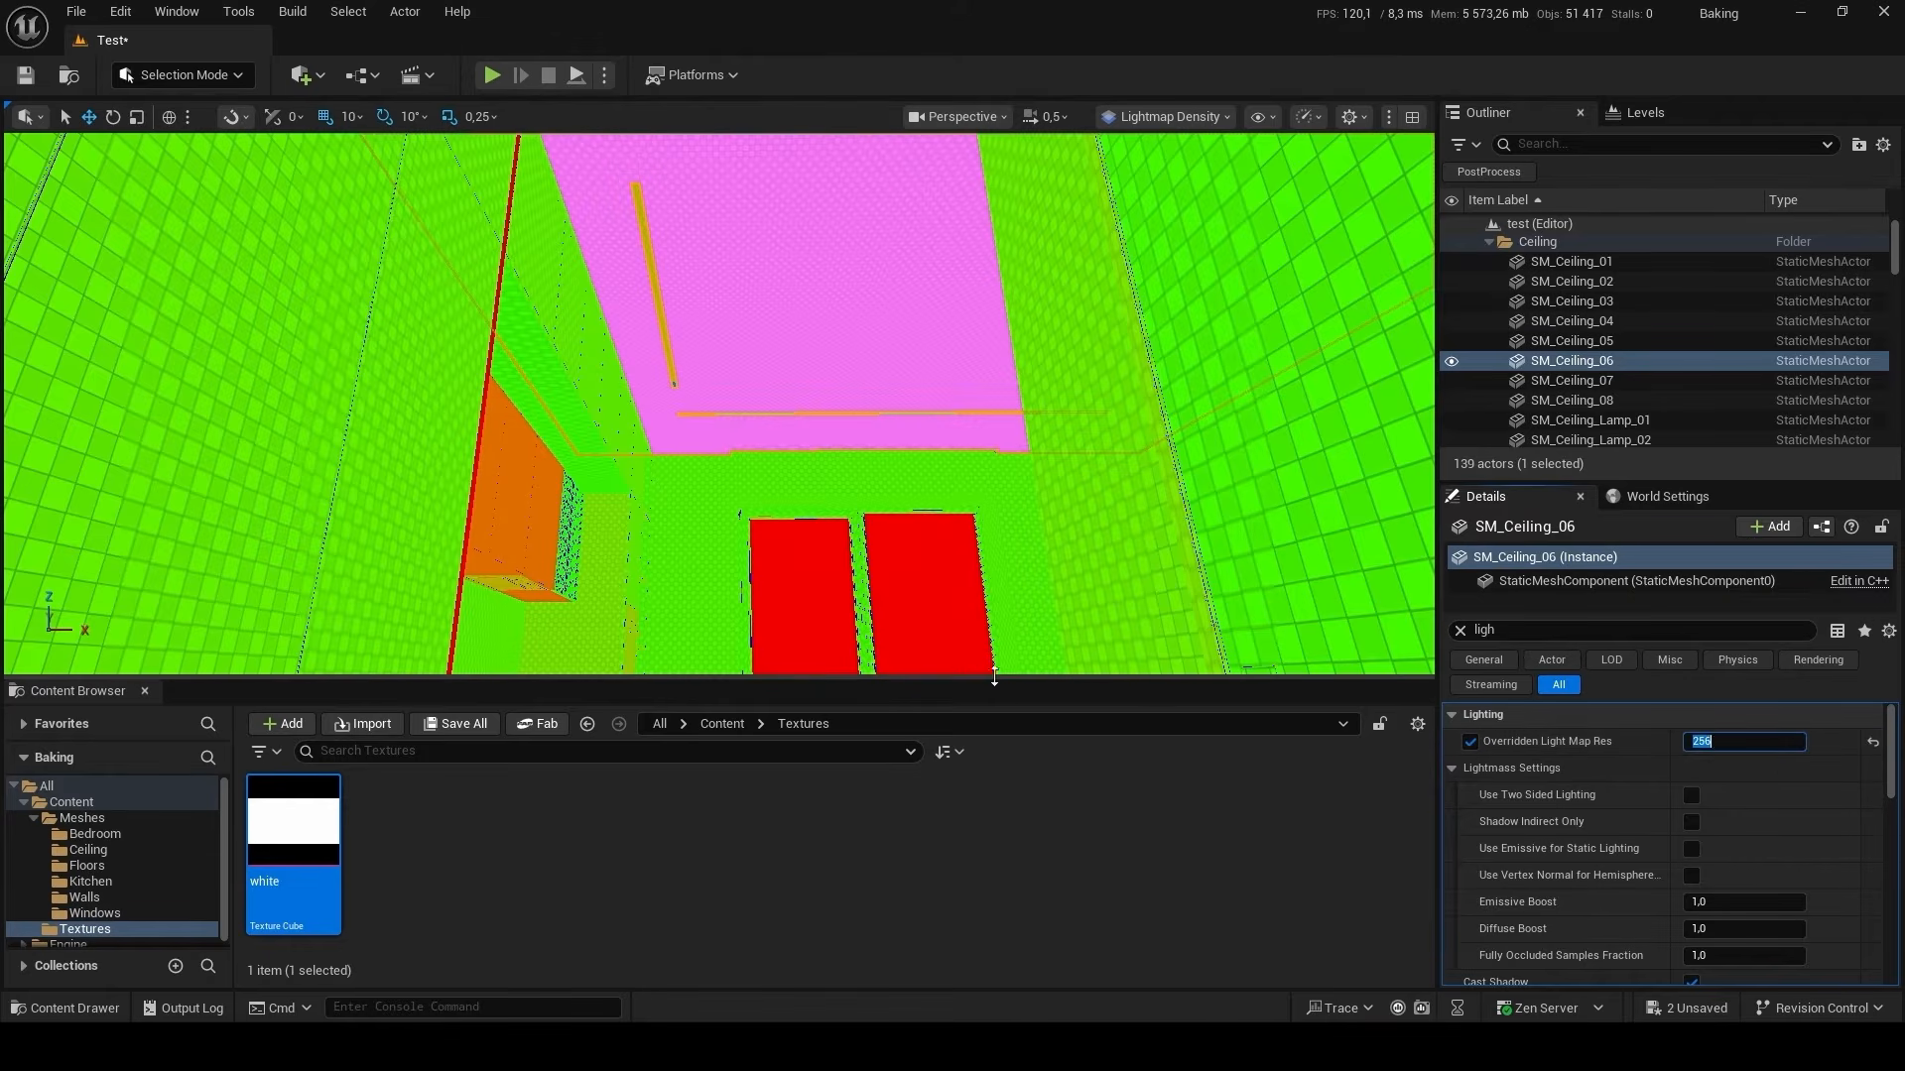
Set the Overridden Light Map Res of the floors SM_Floor_Tile_01 and SM_Floor_Tile_02 to 256.
{"action": "left_click", "coordinate": [964, 595]}
{"action": "right_click_drag", "start_coordinate": [1026, 488], "coordinate": [1028, 596]}
{"action": "left_click", "coordinate": [1030, 500]}
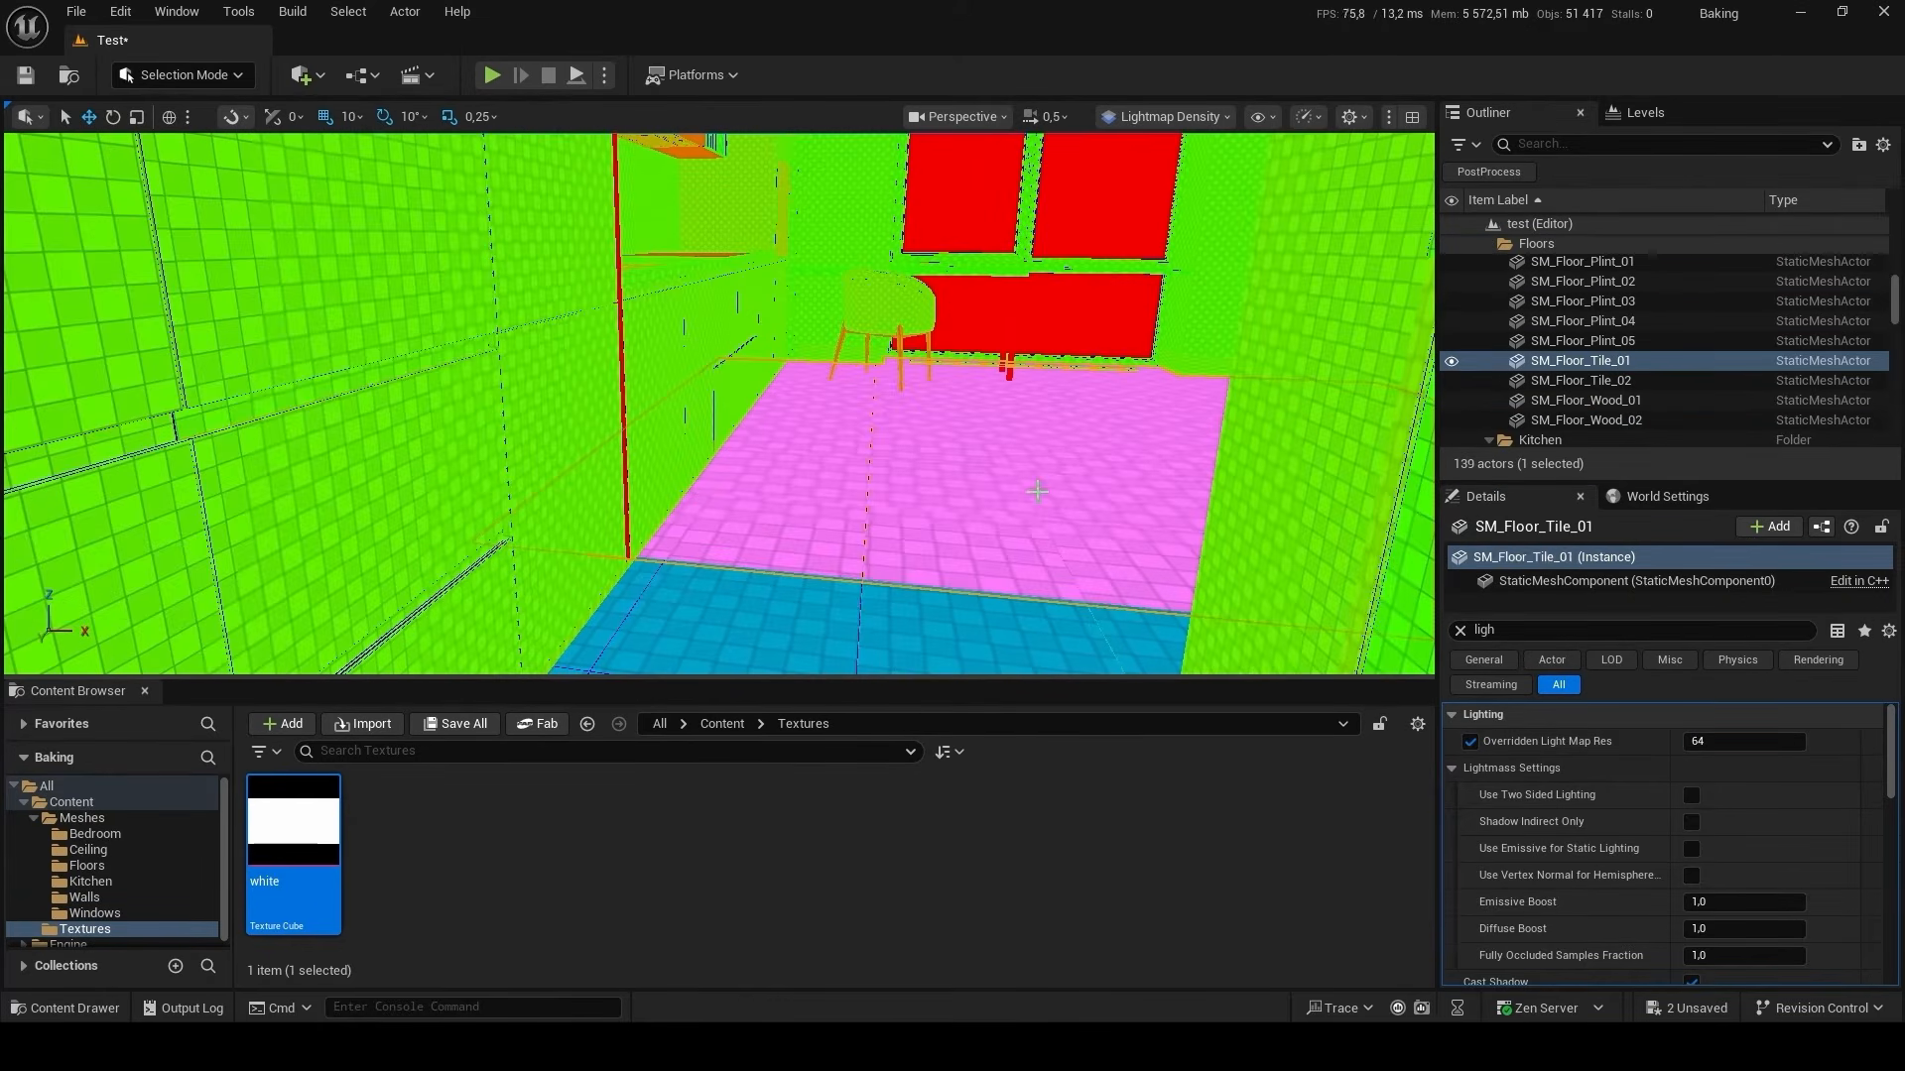
{"action": "left_click", "coordinate": [978, 655]}
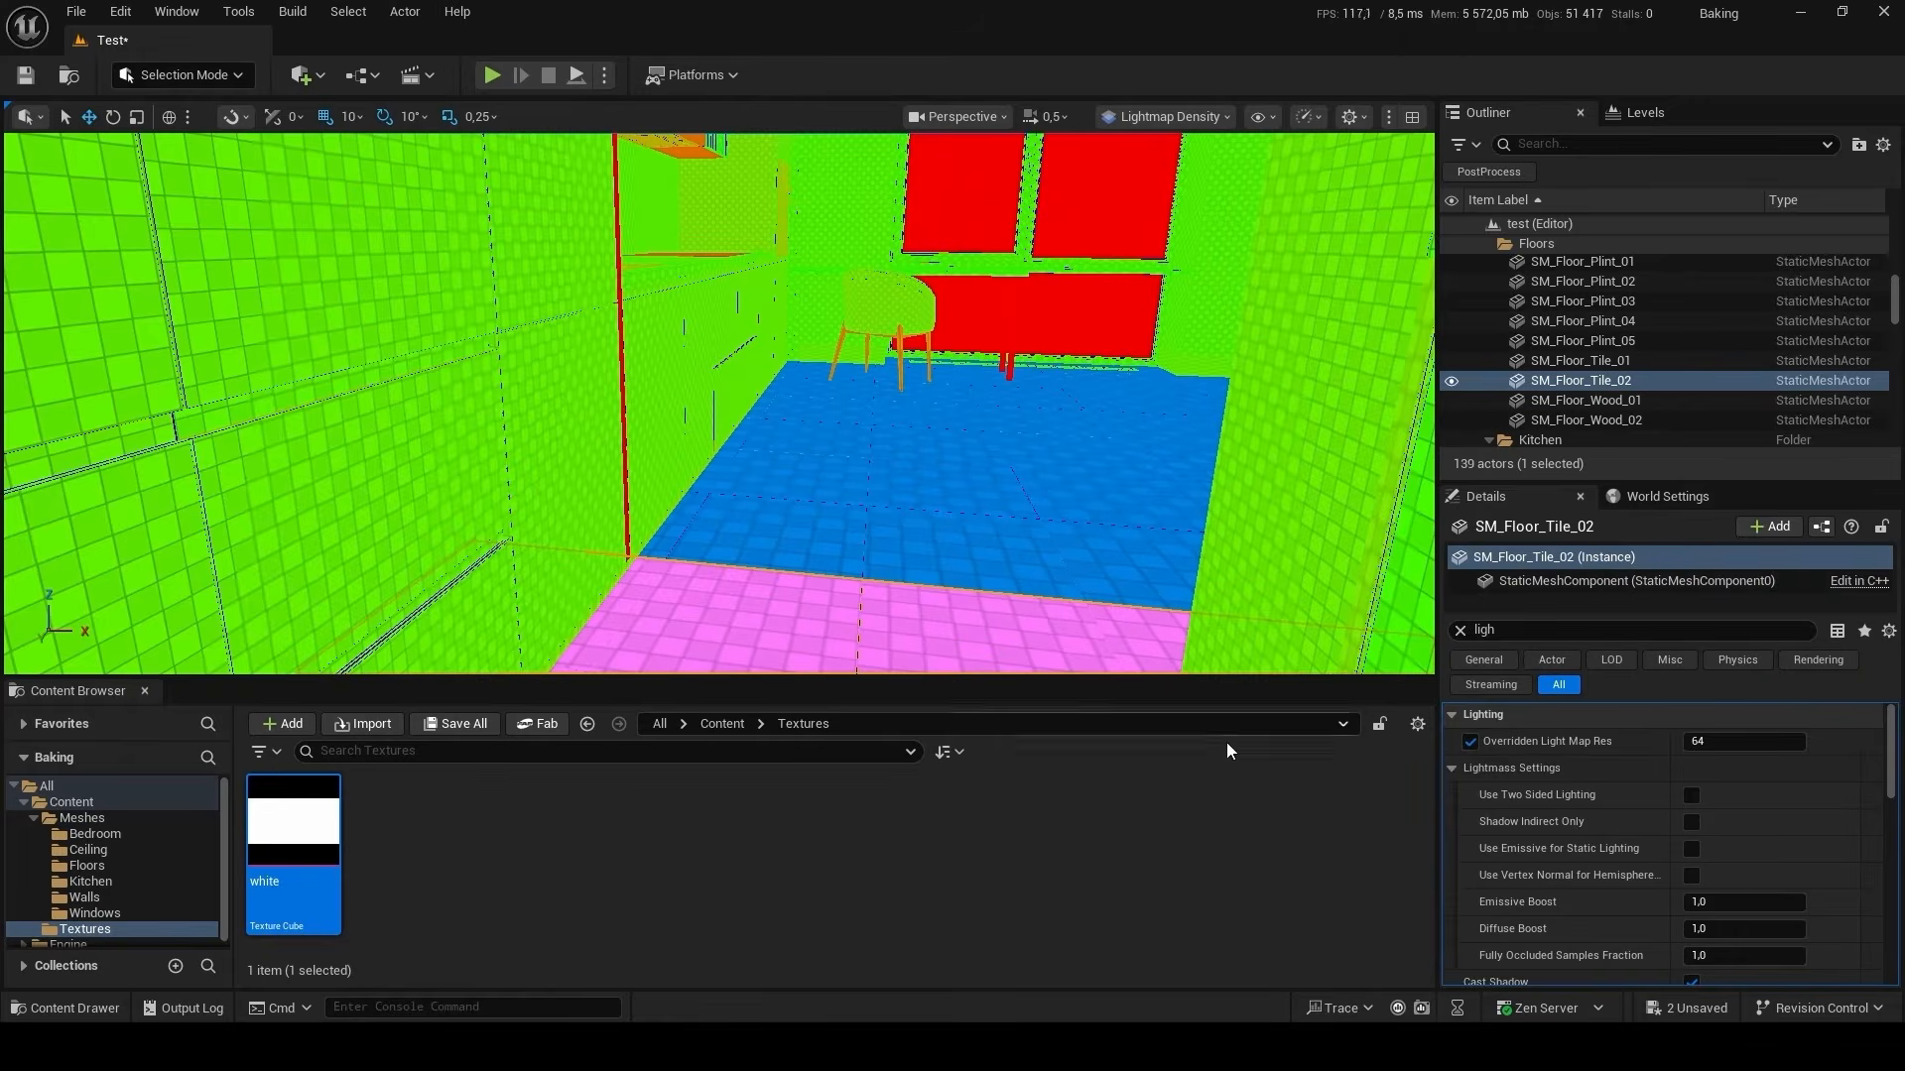
{"action": "left_click", "coordinate": [1133, 546], "text": "ctrl"}
{"action": "left_click", "coordinate": [1746, 665]}
{"action": "type", "text": "25"}
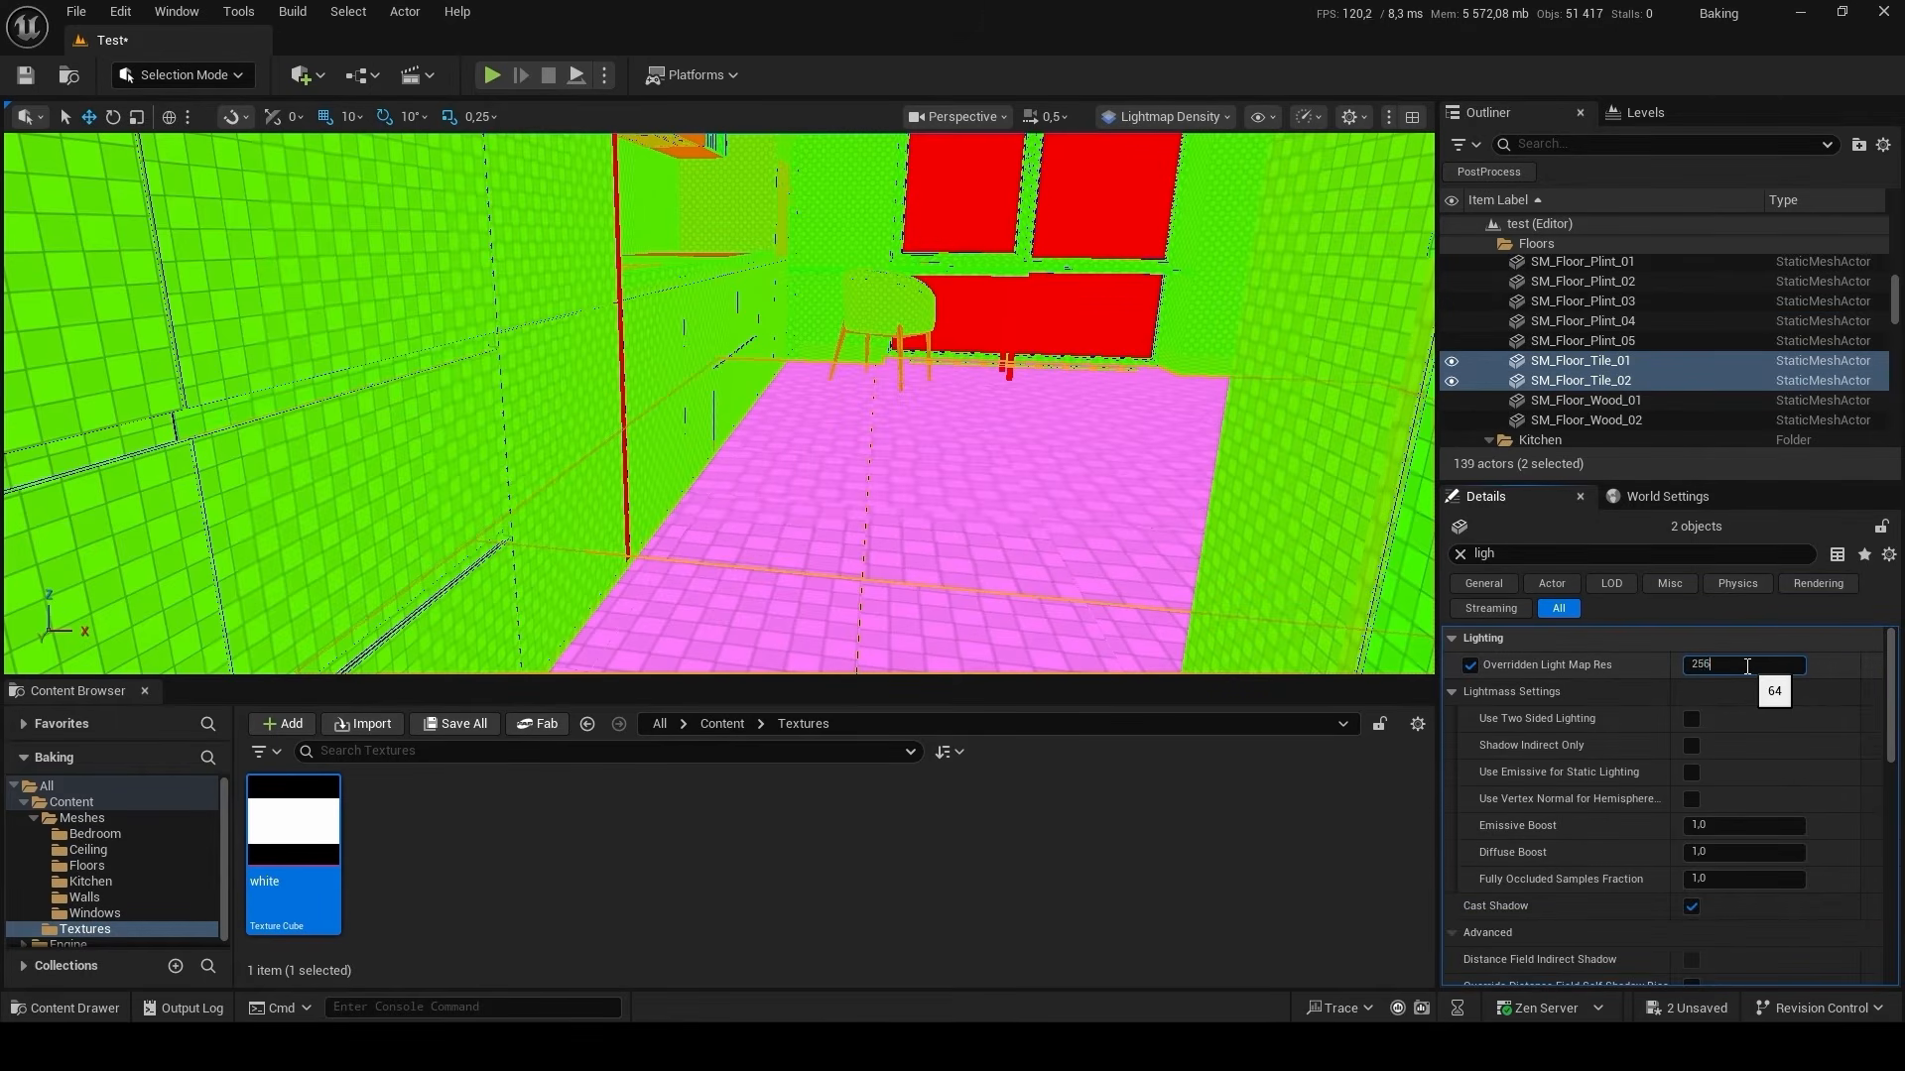
{"action": "key", "text": "Return"}
Set the Overridden Light Map Res of SM_Kitchen_Furniture_08 and SM_Kitchen_Furniture_09 to 128.
{"action": "right_click_drag", "start_coordinate": [1012, 464], "coordinate": [1111, 387]}
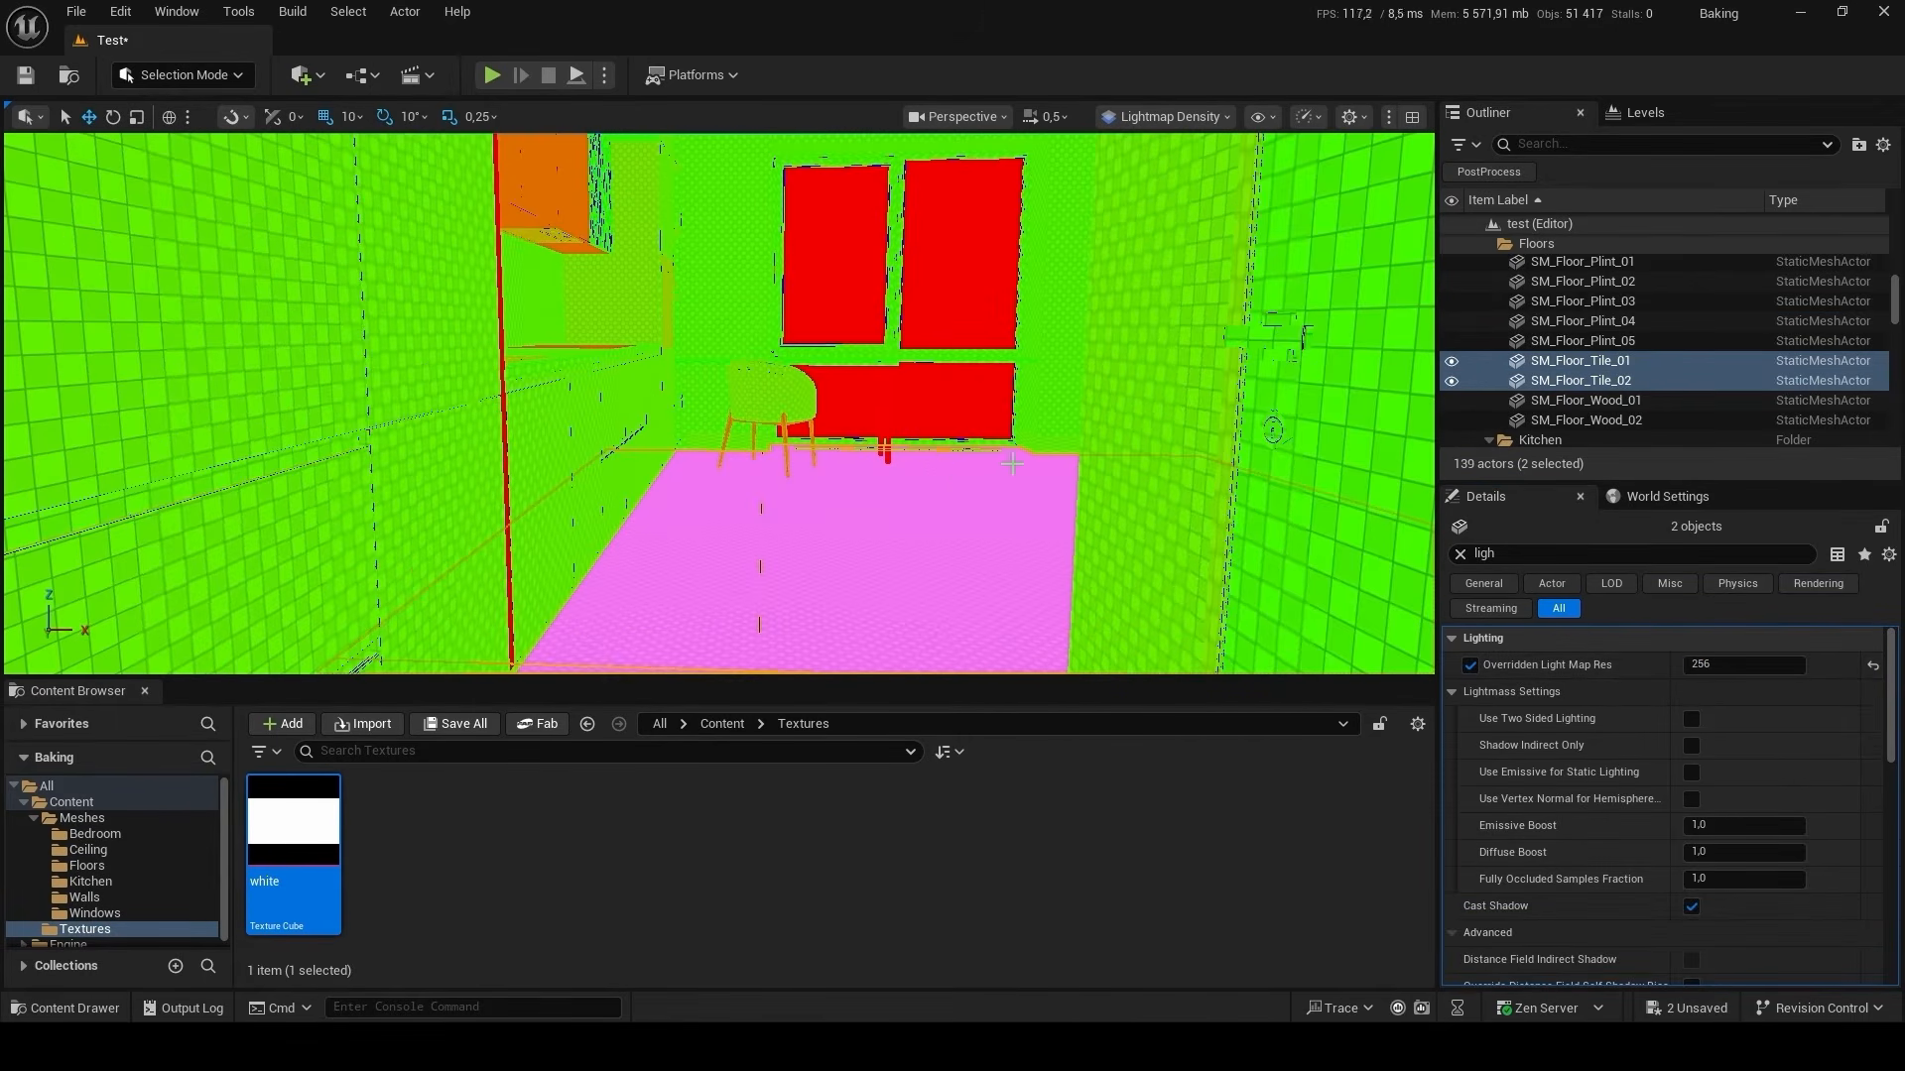
{"action": "left_click", "coordinate": [935, 465]}
{"action": "left_click", "coordinate": [959, 391]}
{"action": "right_click_drag", "start_coordinate": [959, 391], "coordinate": [807, 376]}
{"action": "left_click", "coordinate": [813, 353]}
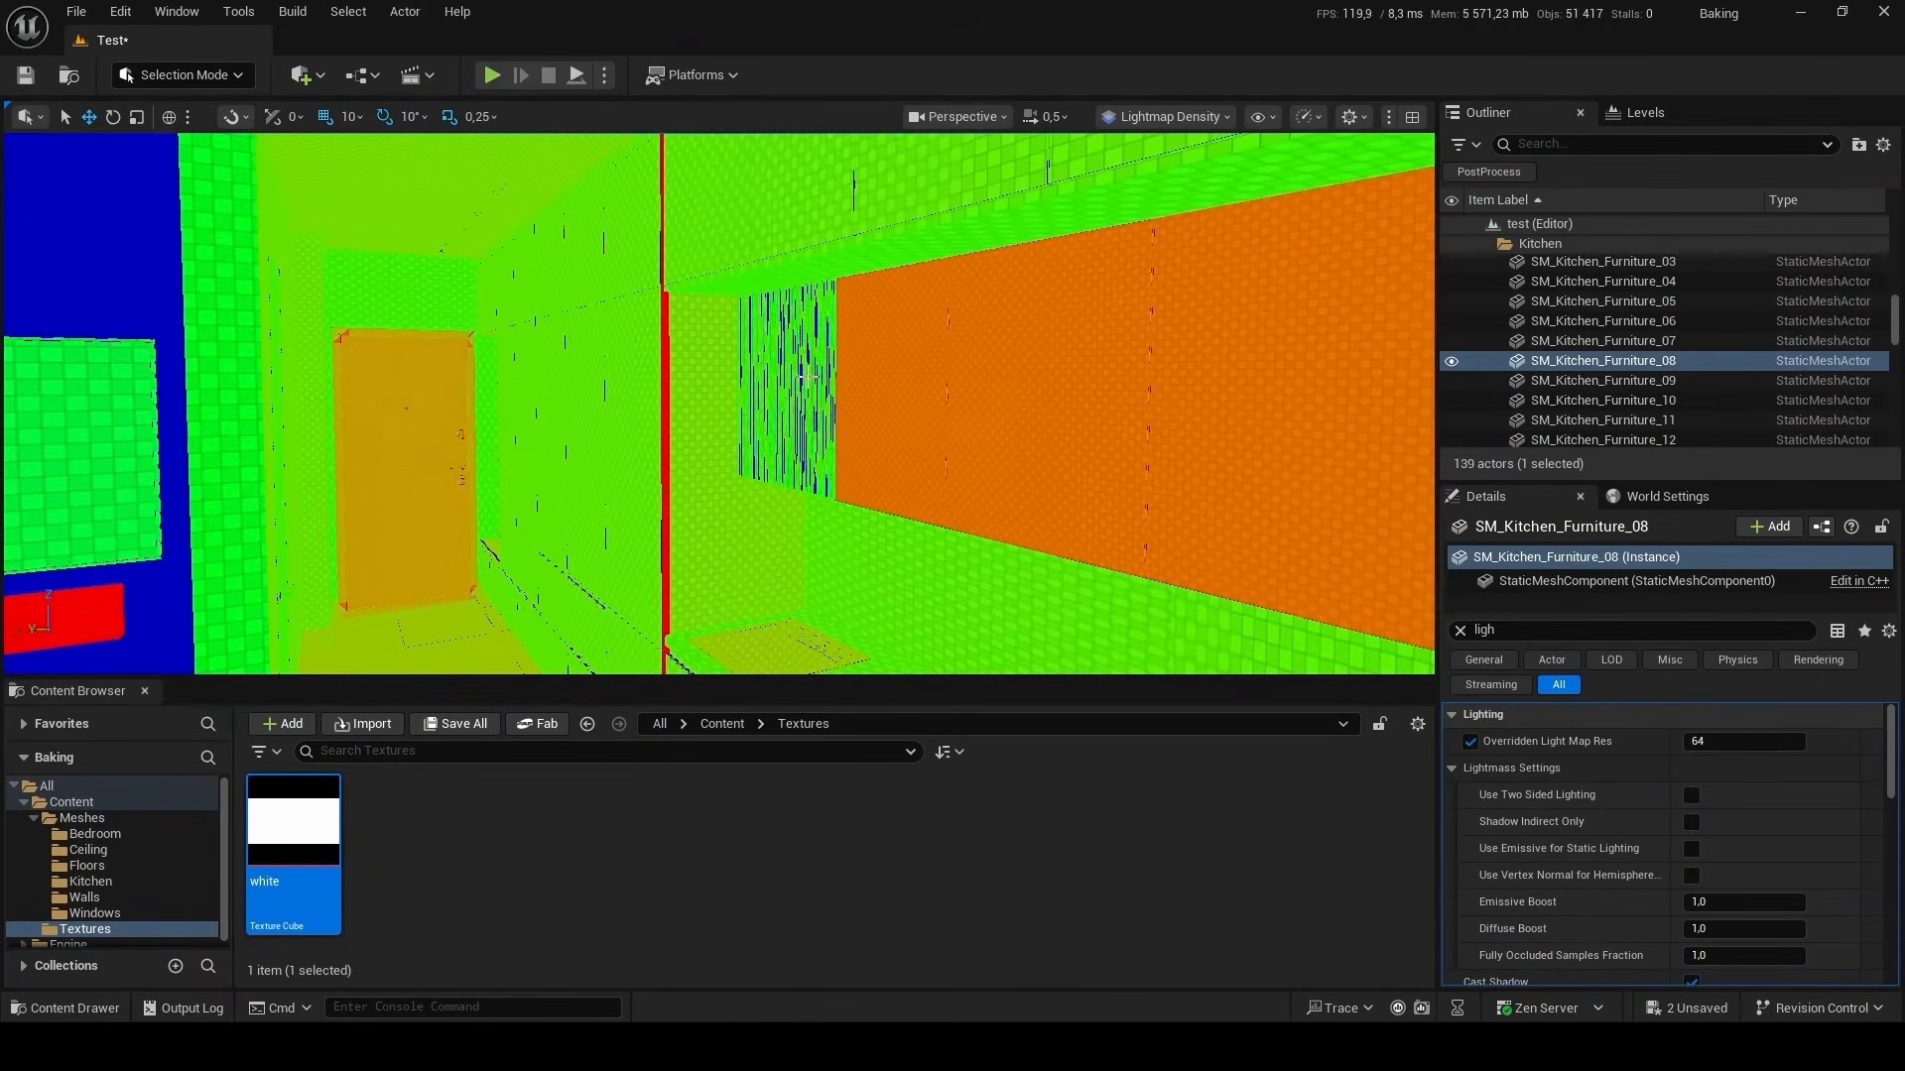
{"action": "left_click", "coordinate": [807, 376], "text": "ctrl"}
{"action": "right_click_drag", "start_coordinate": [1073, 520], "coordinate": [1231, 516]}
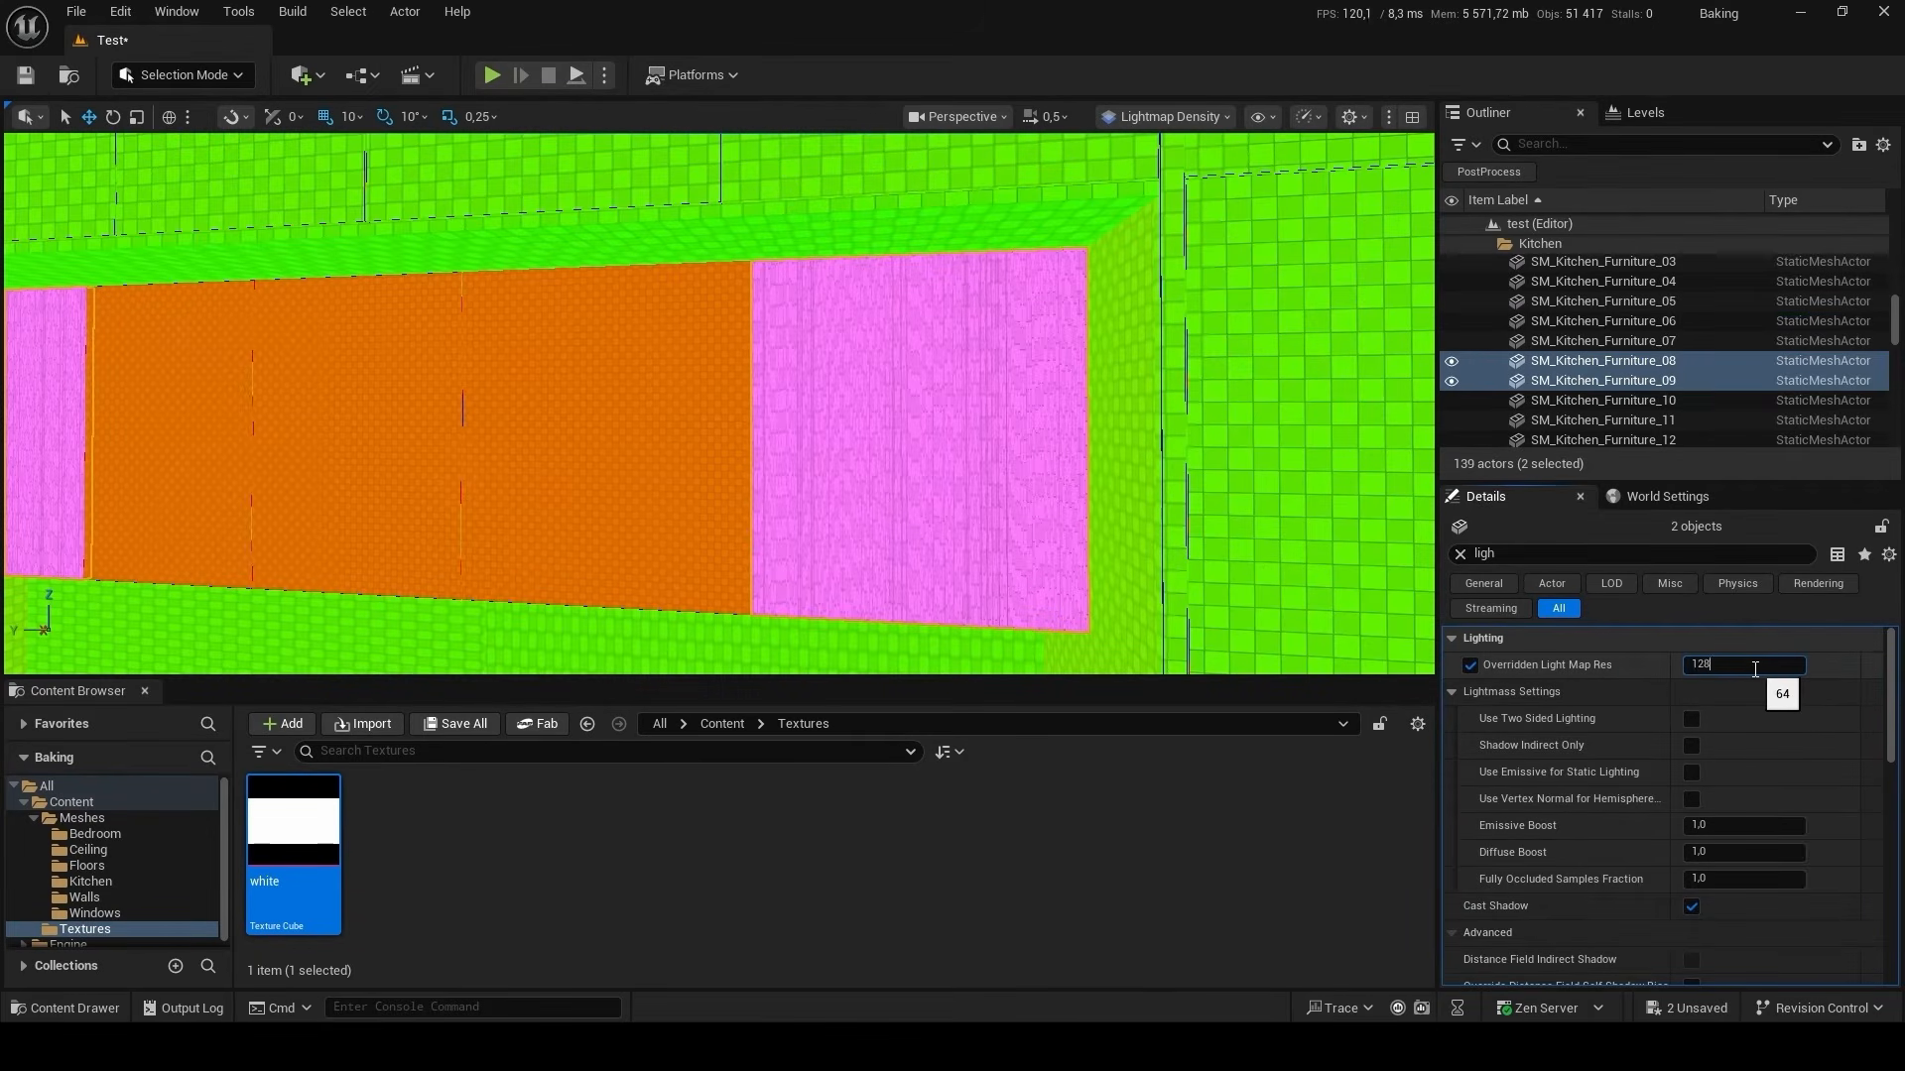
{"action": "key", "text": "Return"}
Set the Overridden Light Map Res of the wall SM_Walls_07 to 512.
{"action": "right_click_drag", "start_coordinate": [595, 362], "coordinate": [629, 331]}
{"action": "left_click", "coordinate": [629, 332]}
{"action": "left_click", "coordinate": [1772, 737]}
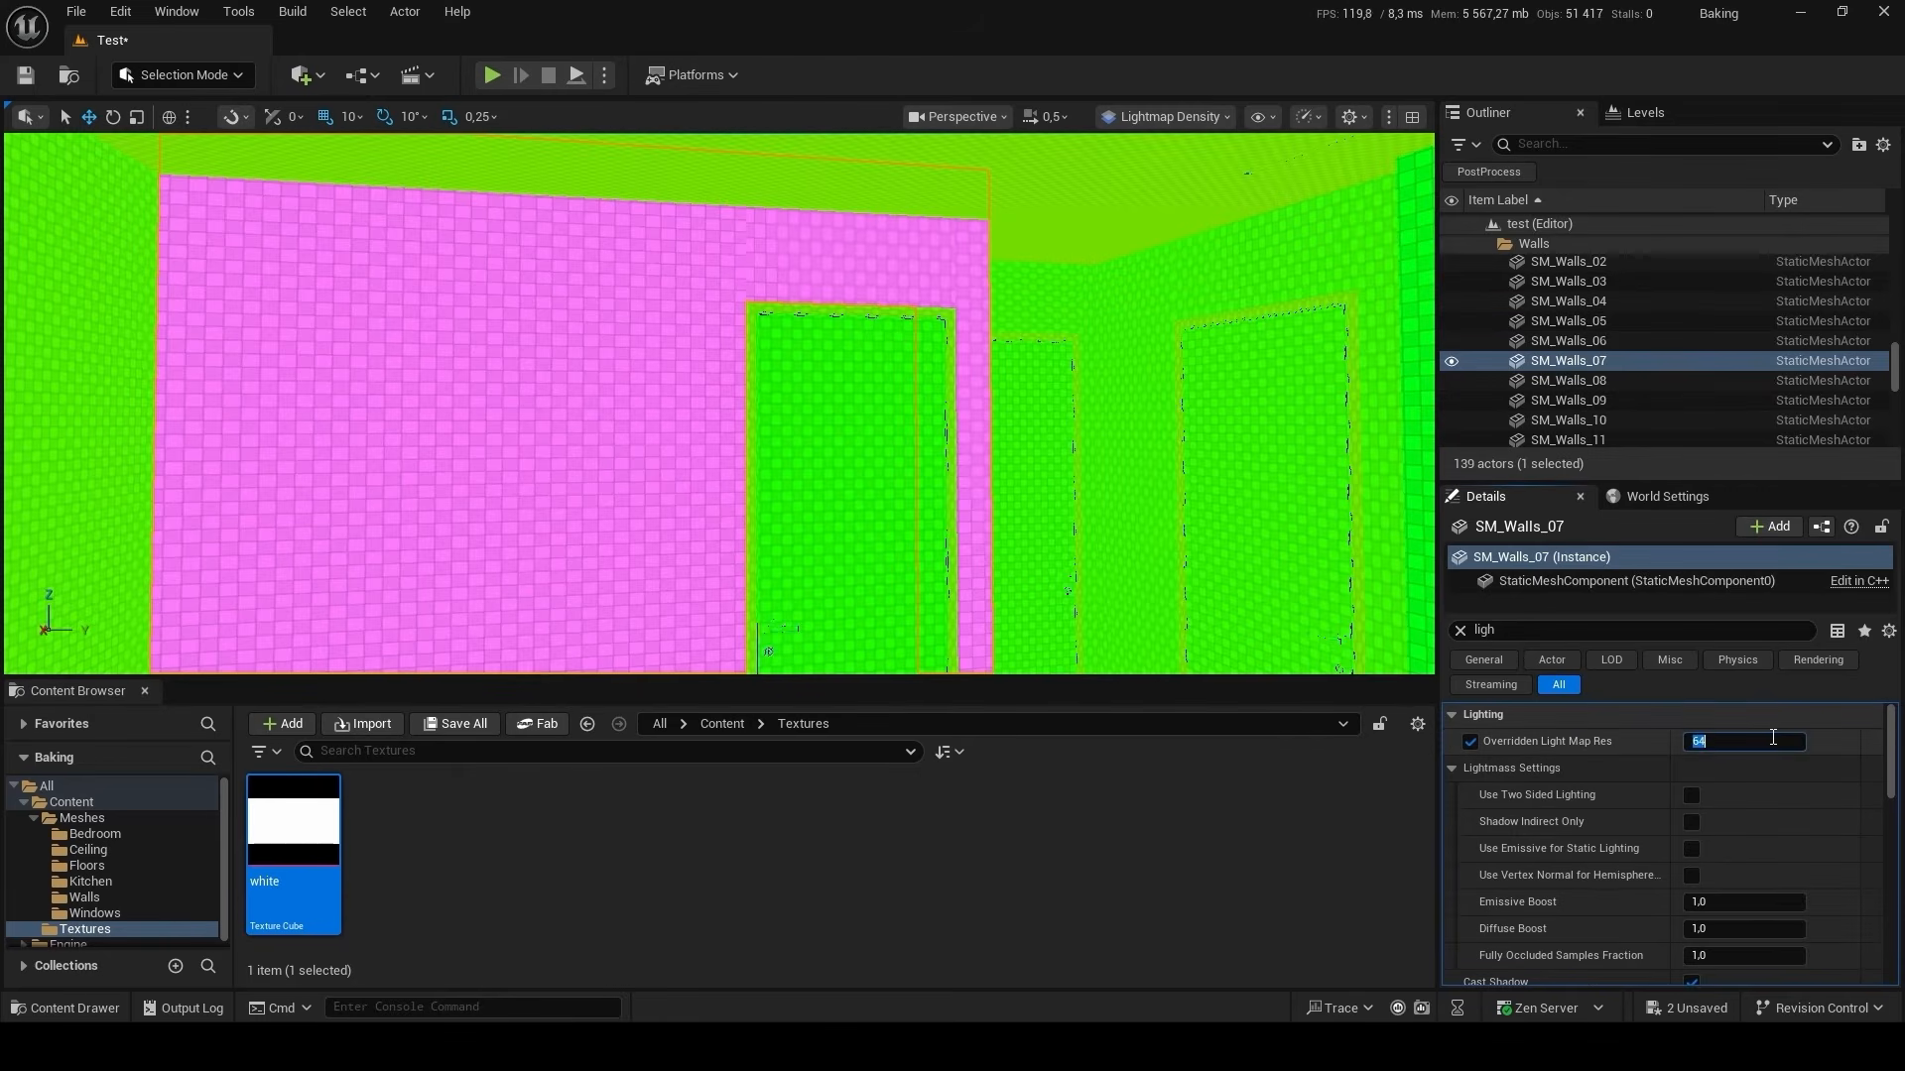
{"action": "type", "text": "512"}
{"action": "key", "text": "Return"}
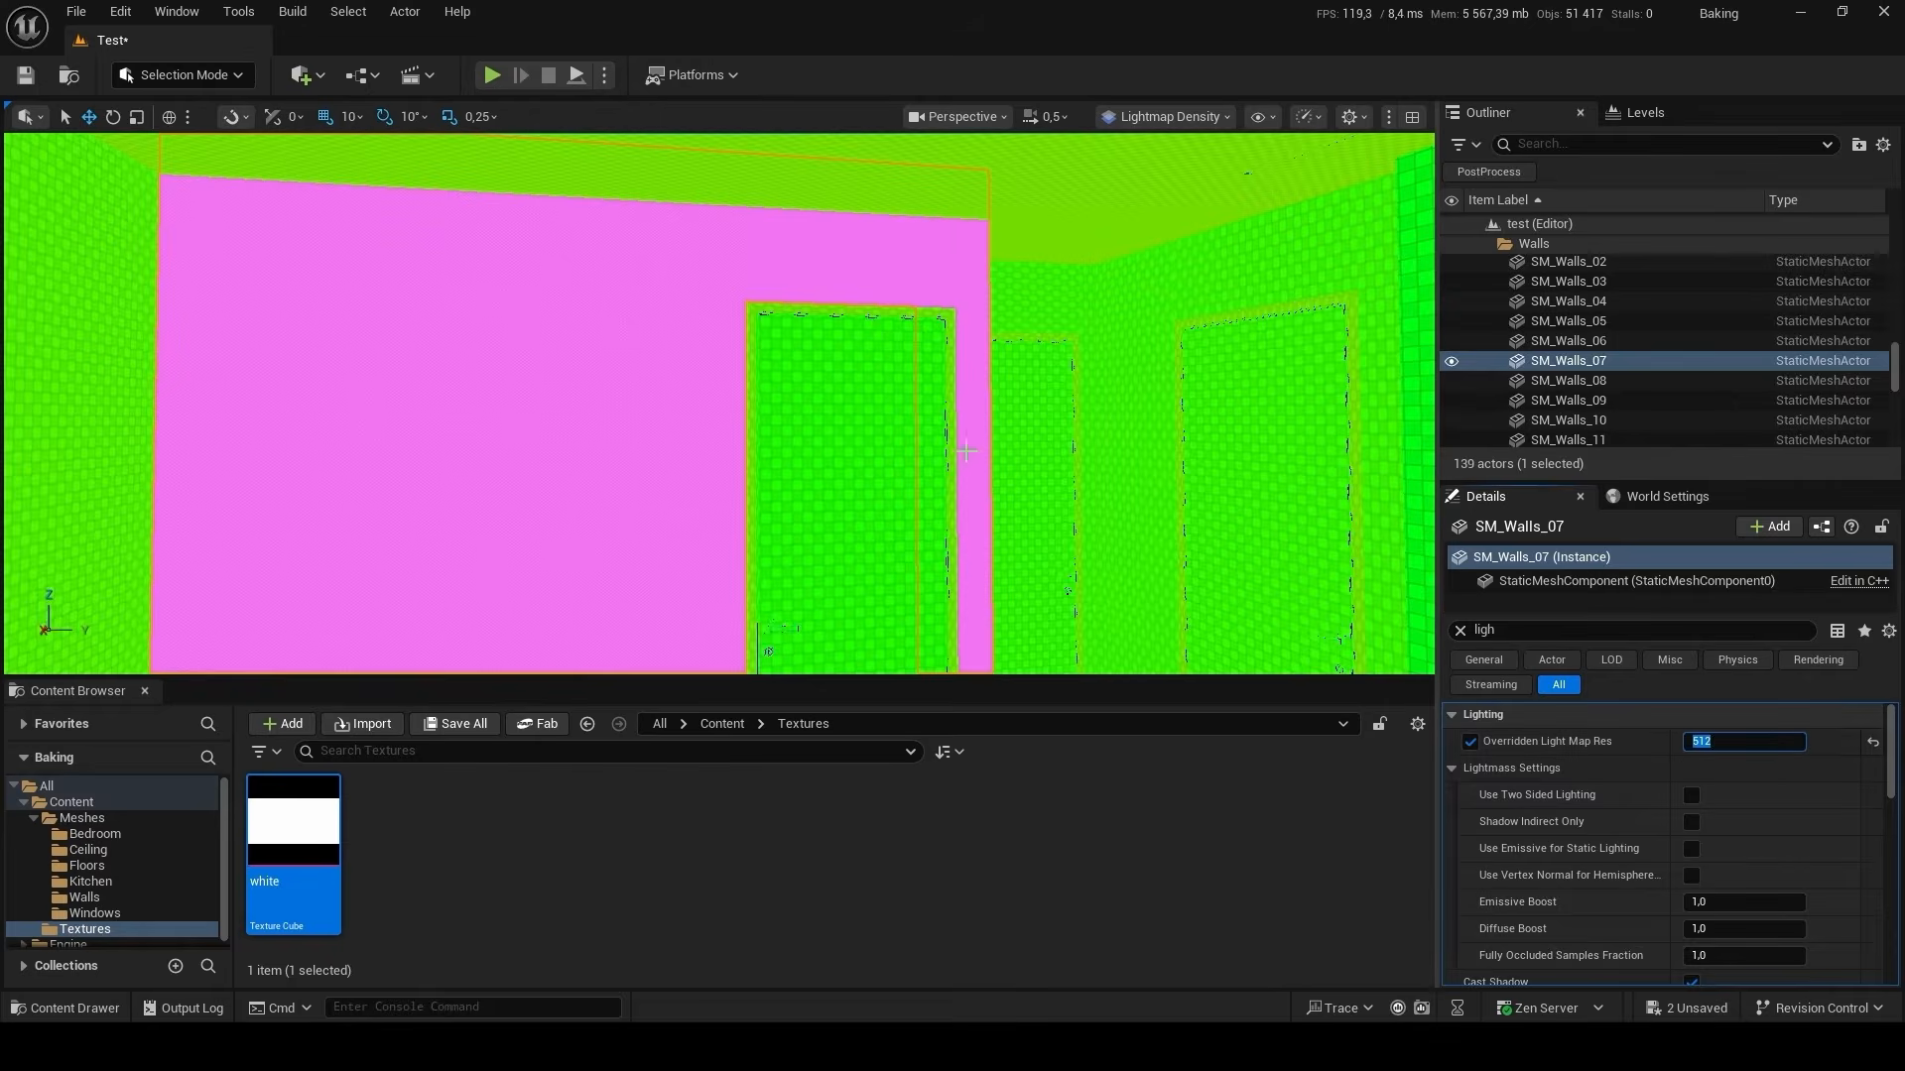
Reselect the wall SM_Walls_07 and set its Overridden Light Map Res to 256.
{"action": "left_click", "coordinate": [1123, 404]}
{"action": "left_click", "coordinate": [609, 429]}
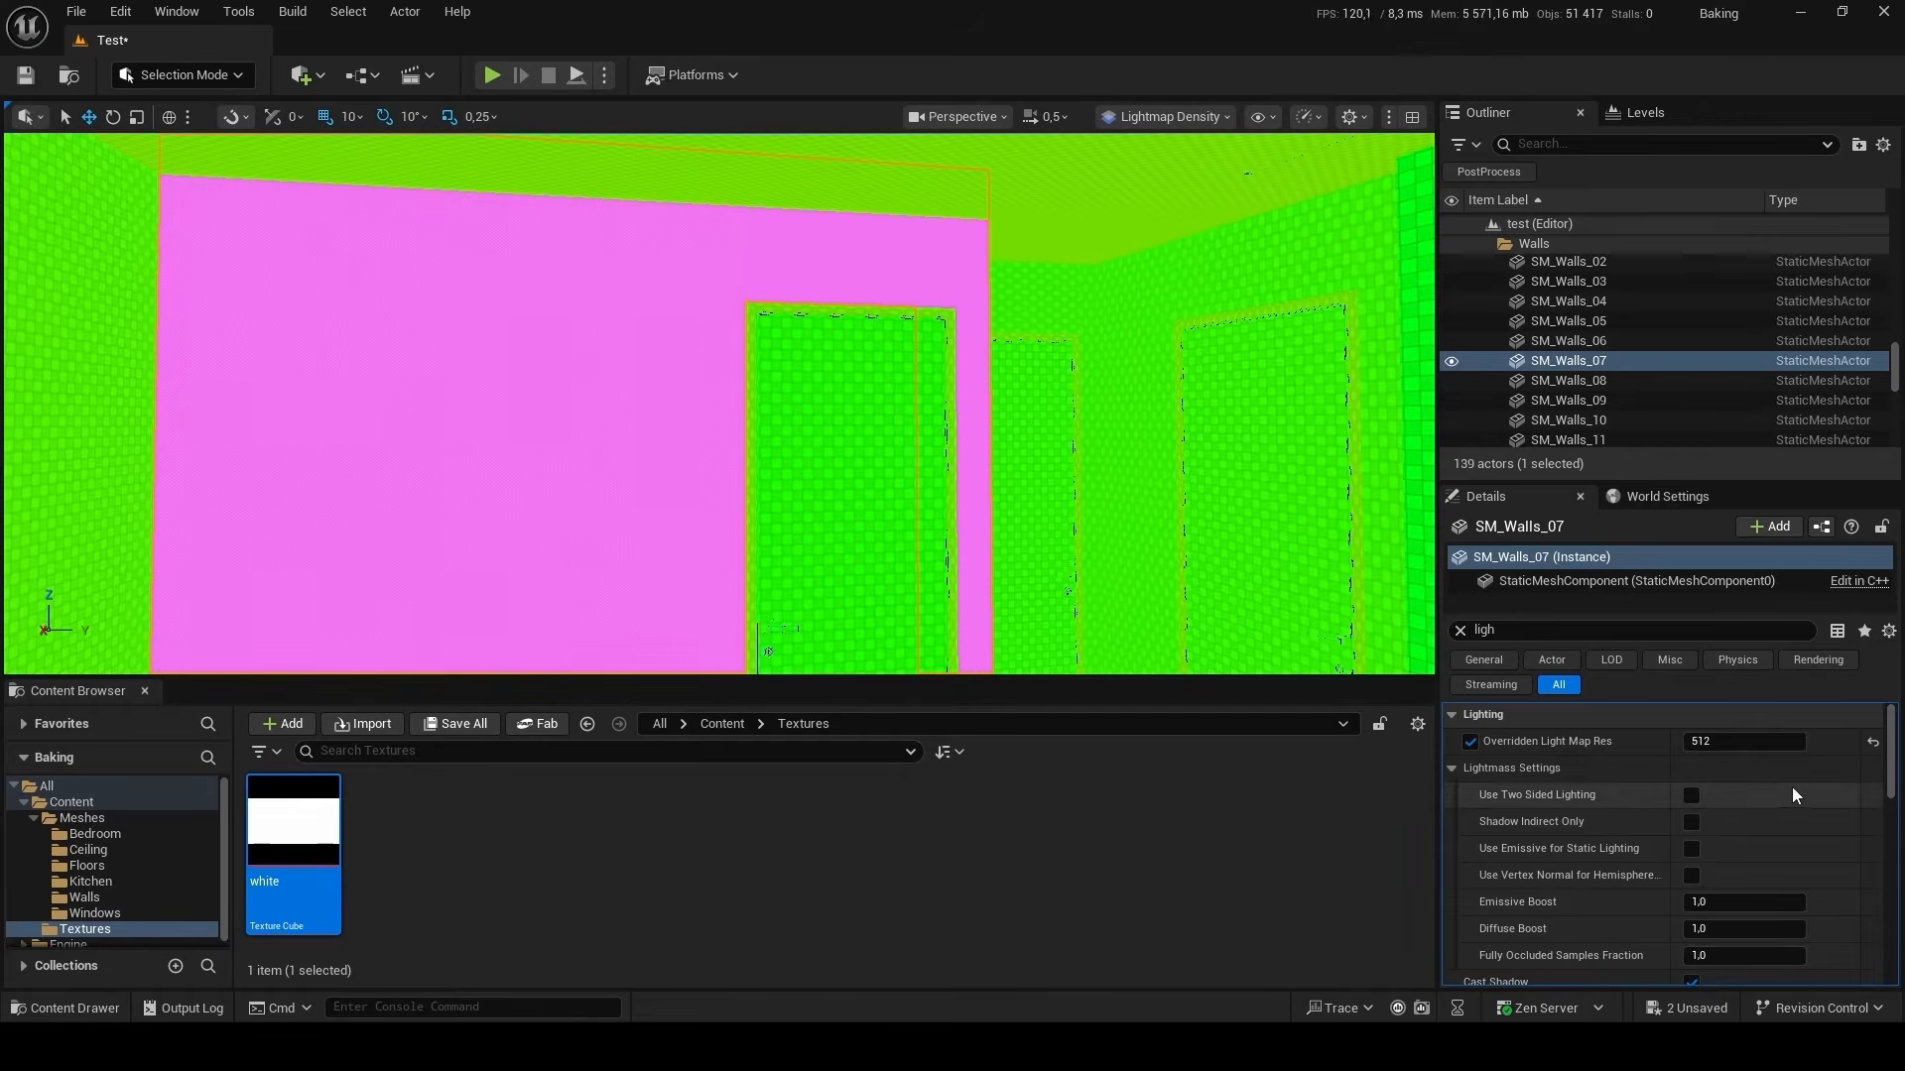
{"action": "left_click", "coordinate": [1747, 741]}
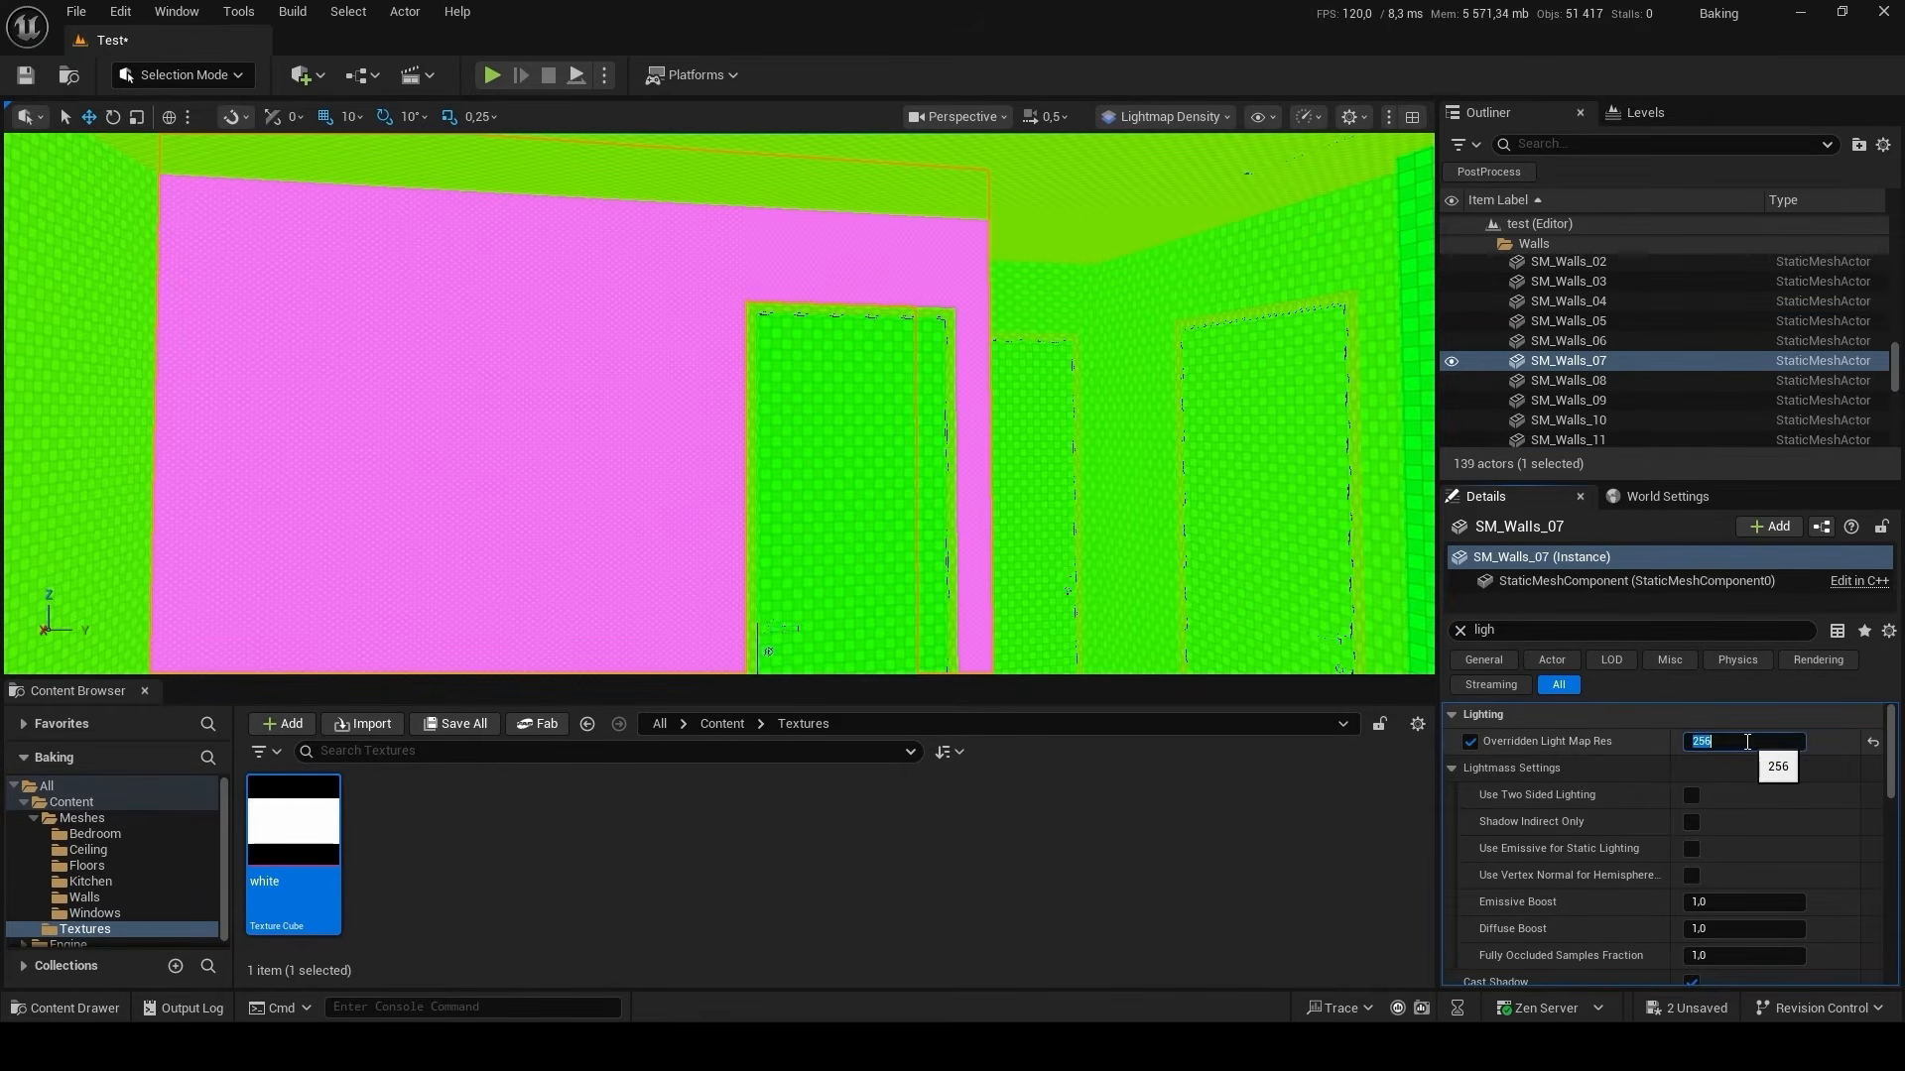
{"action": "key", "text": "Return"}
Set the Overridden Light Map Res of the doors SM_Doors_06, SM_Doors_07 and SM_Doors_09 to 128.
{"action": "left_click", "coordinate": [1015, 465]}
{"action": "right_click_drag", "start_coordinate": [919, 528], "coordinate": [919, 587]}
{"action": "left_click", "coordinate": [907, 456]}
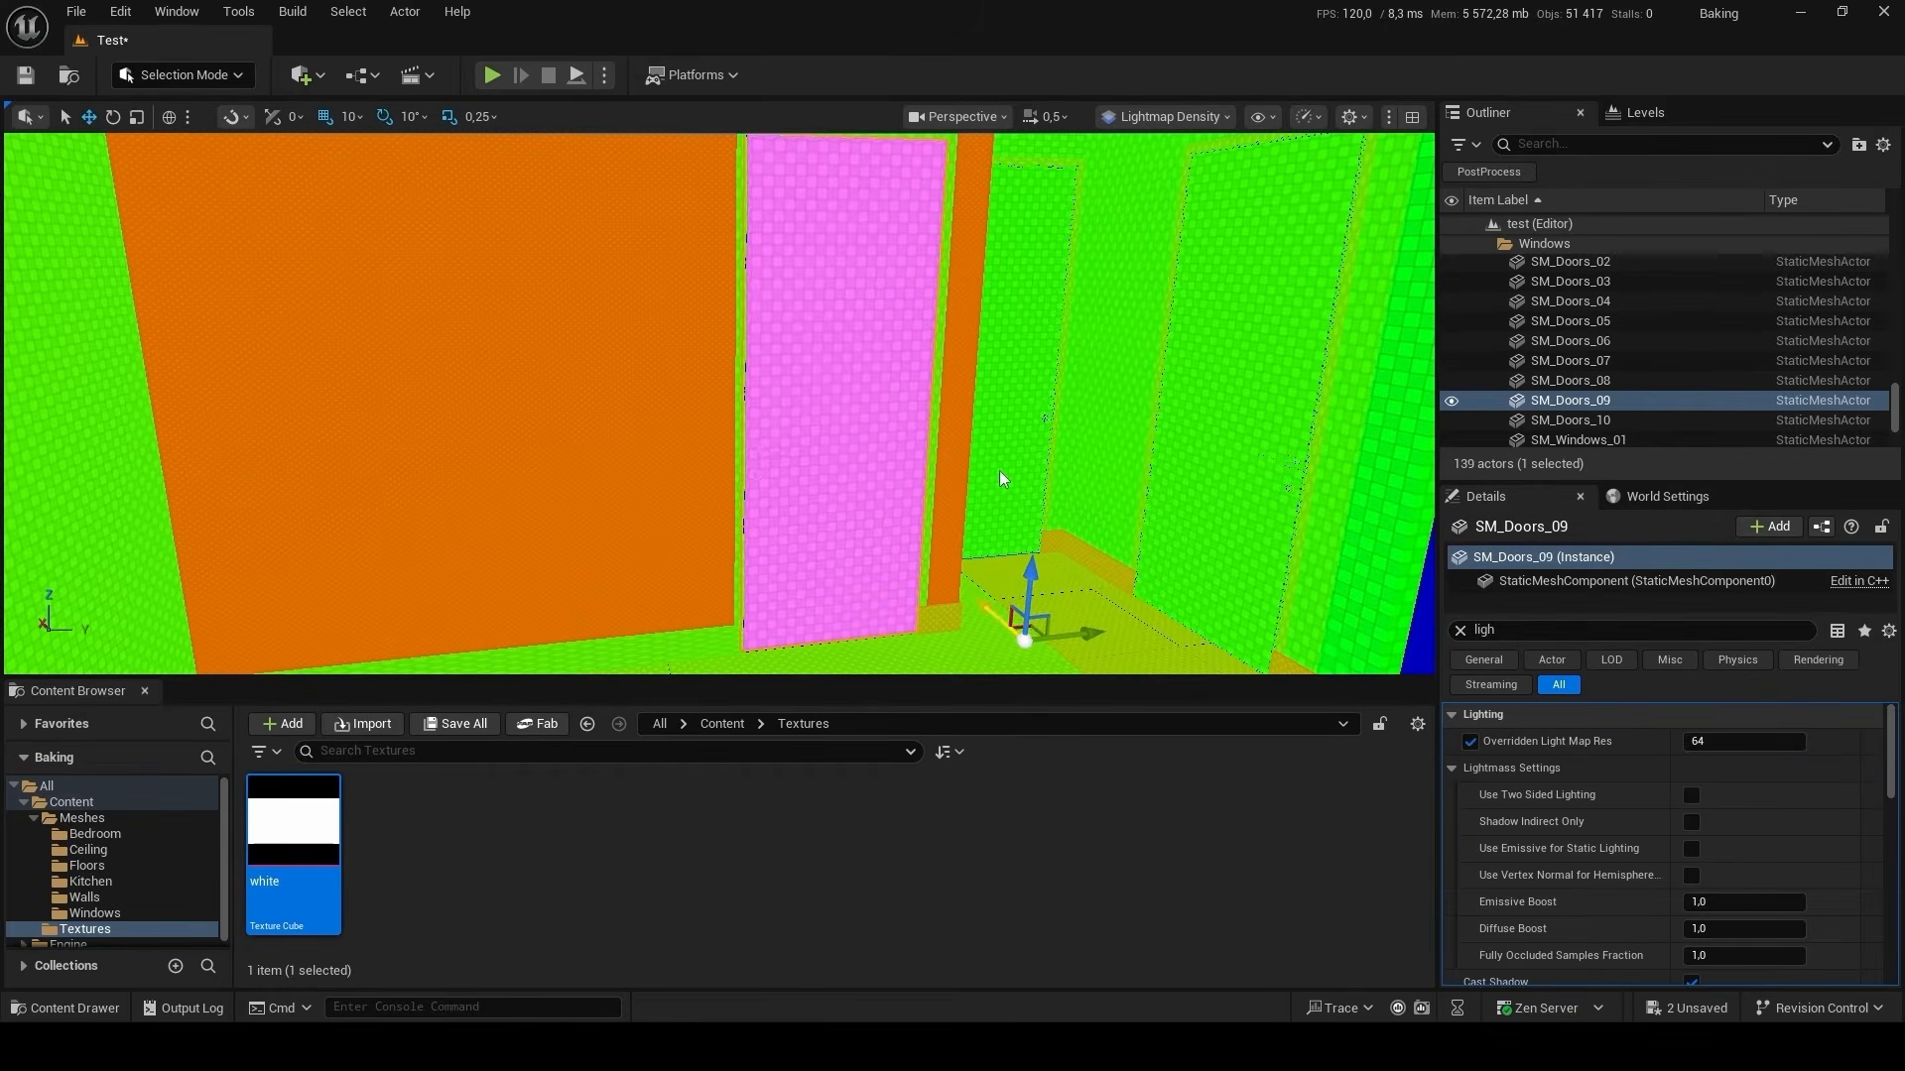
{"action": "left_click", "coordinate": [998, 475], "text": "ctrl"}
{"action": "left_click", "coordinate": [1240, 510], "text": "ctrl"}
{"action": "left_click", "coordinate": [1735, 668]}
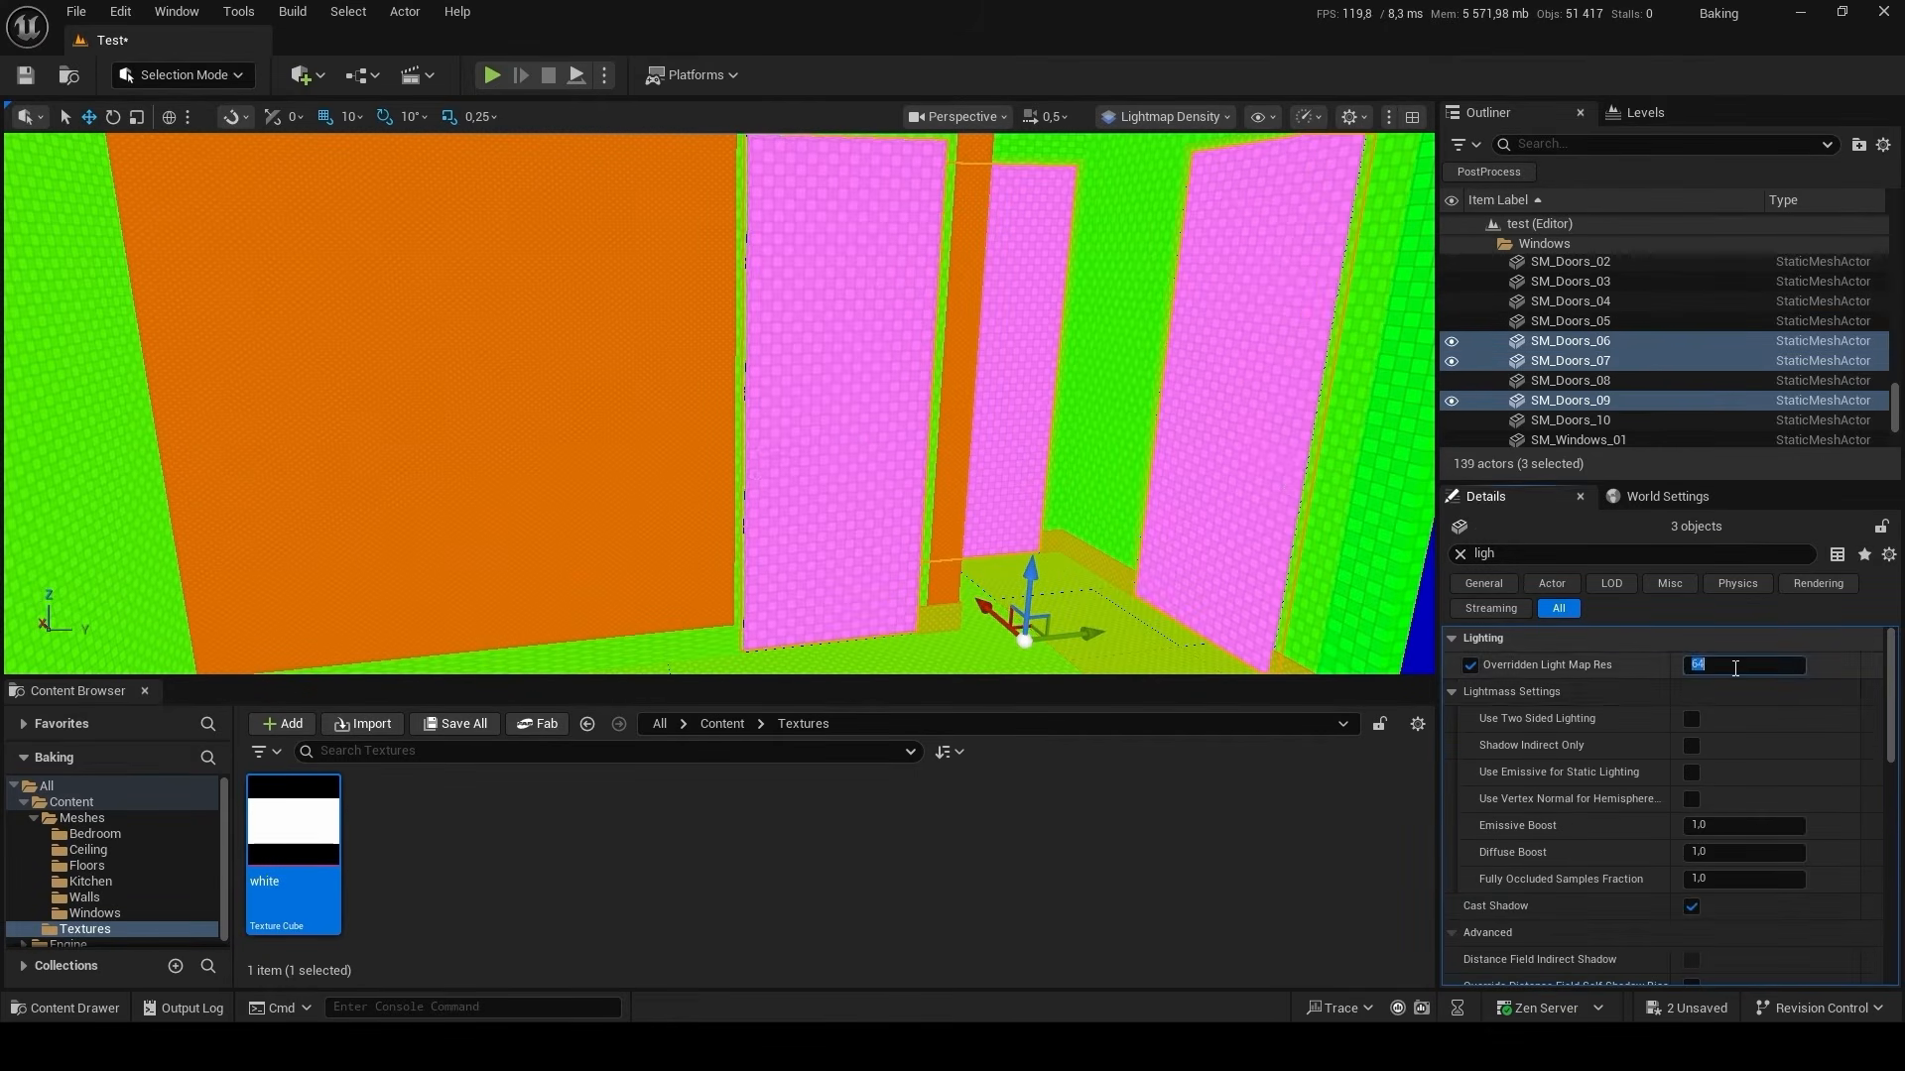
{"action": "key", "text": "Return"}
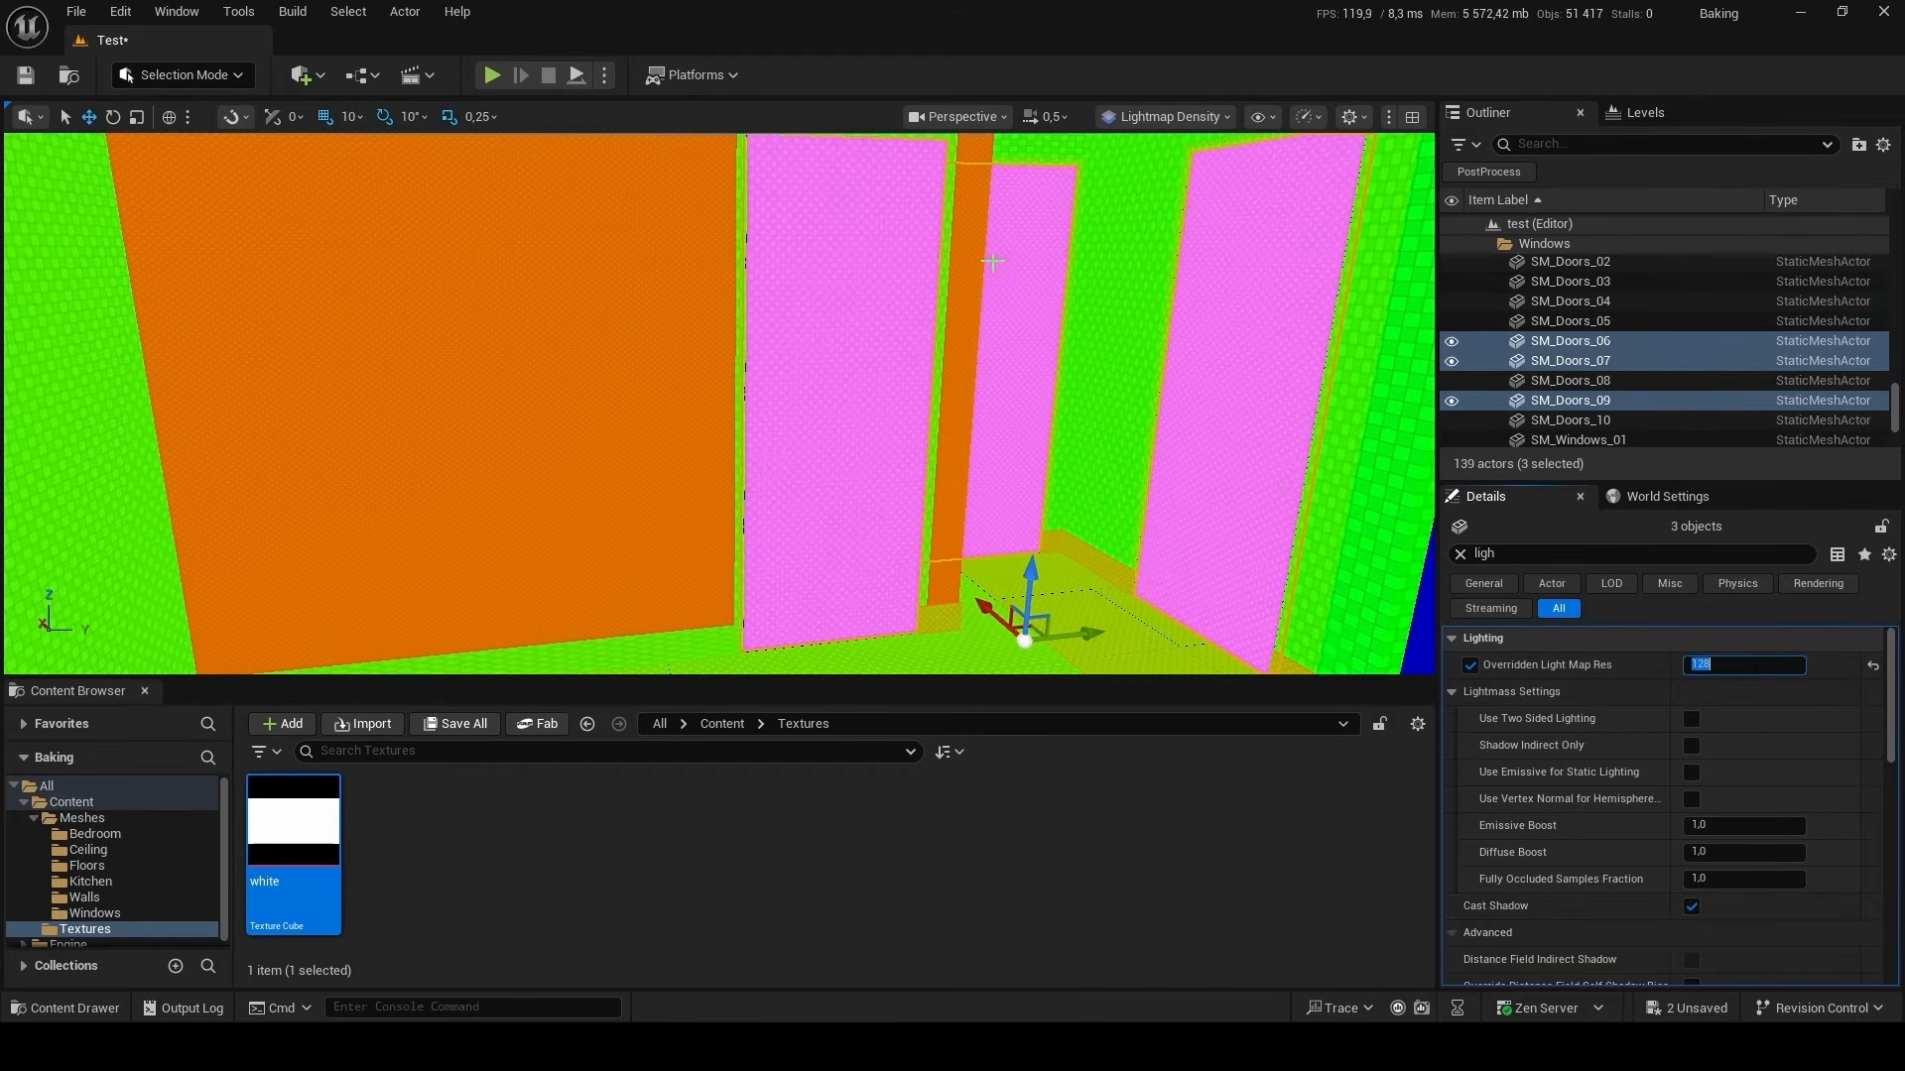
Set the Overridden Light Map Res of the windows SM_Windows_01 and SM_Windows_03 to 128.
{"action": "right_click_drag", "start_coordinate": [993, 264], "coordinate": [965, 185]}
{"action": "left_click", "coordinate": [1161, 416]}
{"action": "right_click_drag", "start_coordinate": [1161, 417], "coordinate": [1076, 481]}
{"action": "left_click", "coordinate": [999, 438]}
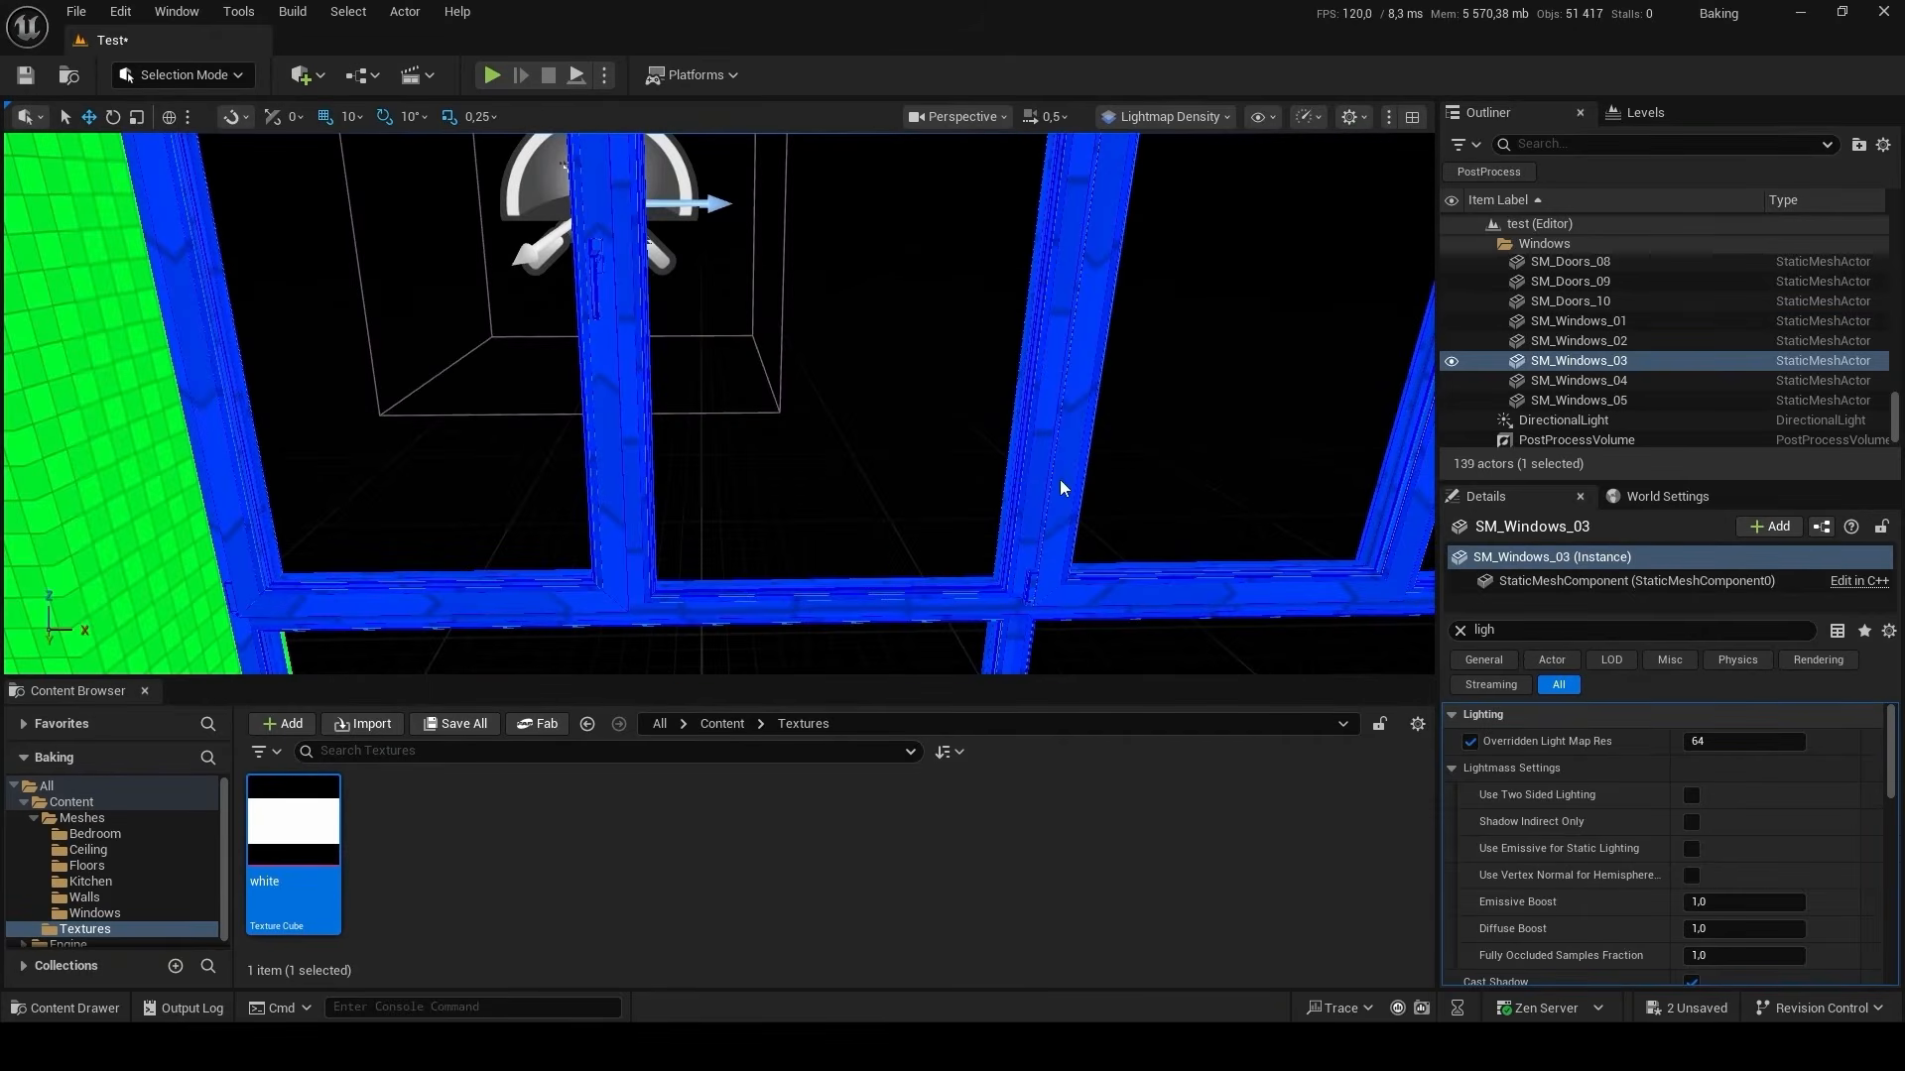
{"action": "left_click", "coordinate": [1061, 487], "text": "ctrl"}
{"action": "left_click", "coordinate": [1763, 660]}
{"action": "type", "text": "12"}
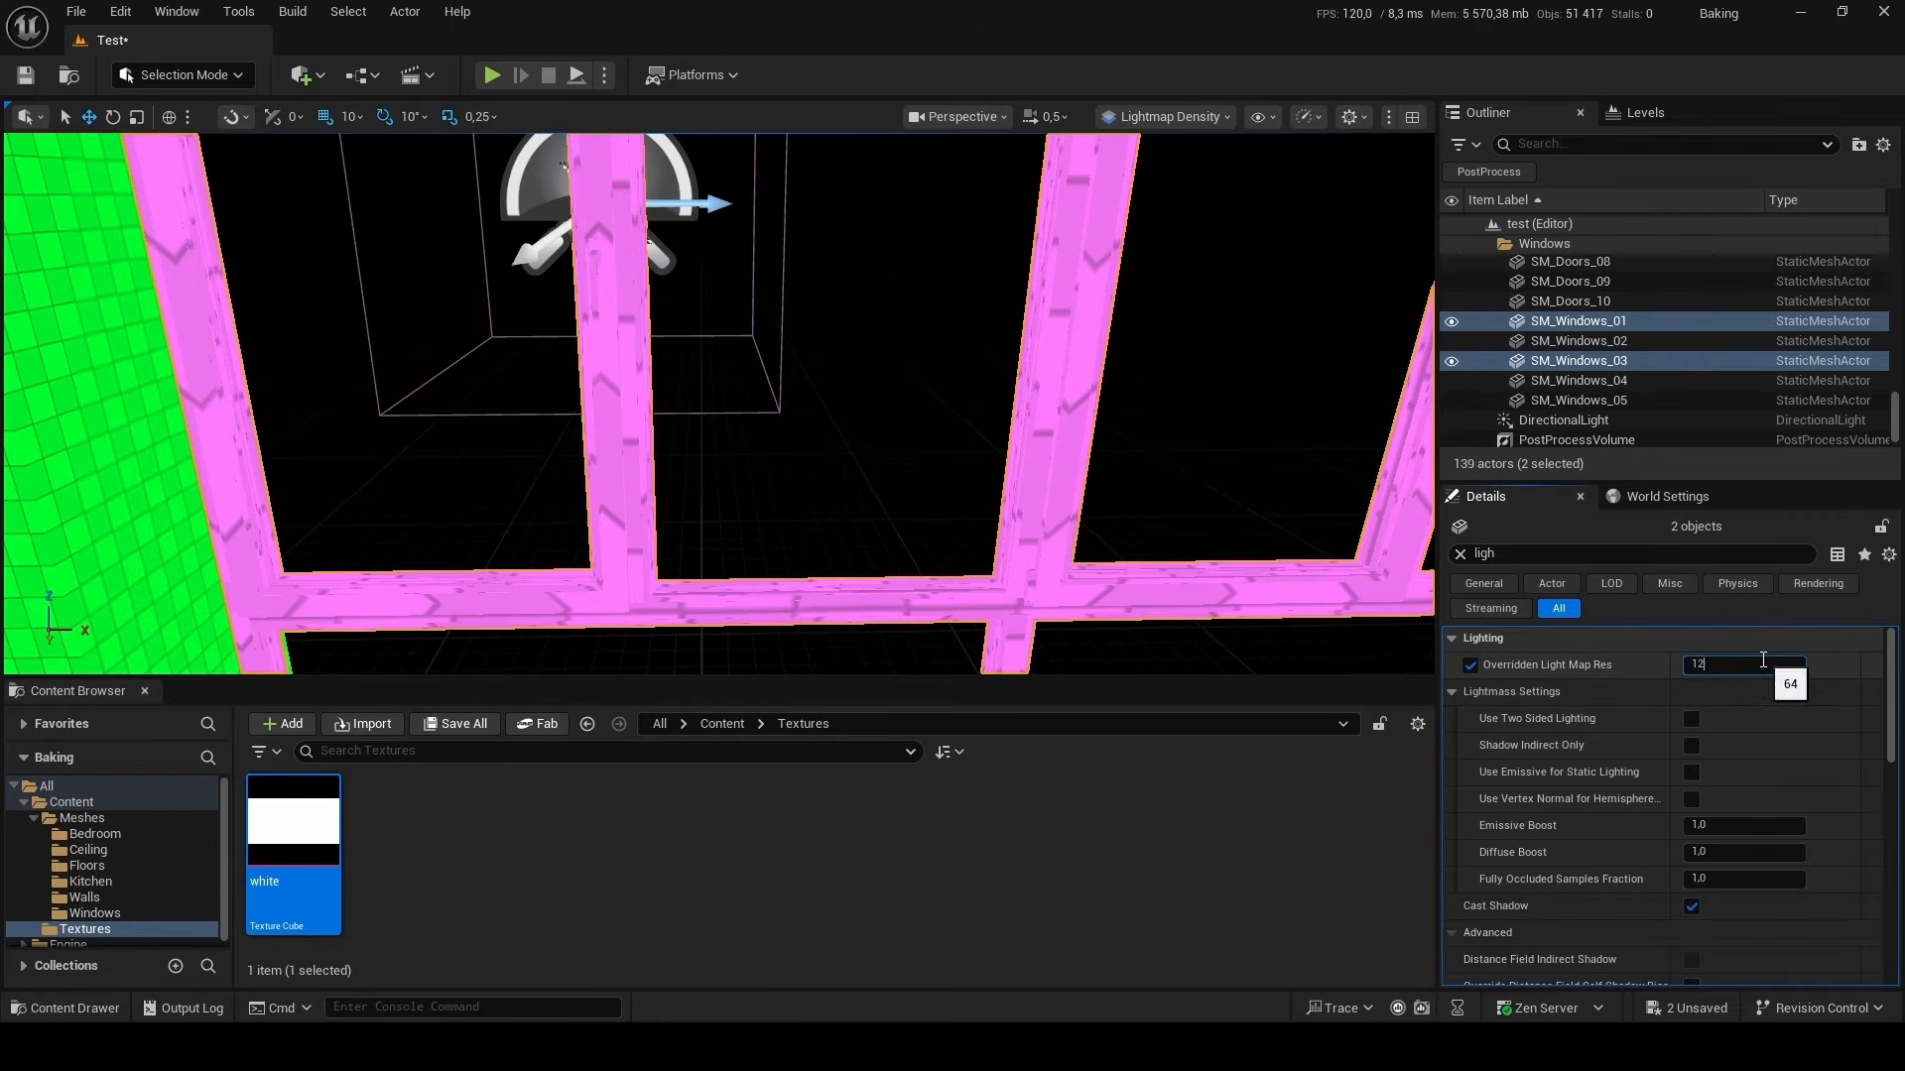
{"action": "type", "text": "8"}
{"action": "key", "text": "Return"}
Set Overridden Light Map Res to 256 for SM_Bedroom_wardrobe_02, ceilings SM_Ceiling_01 and SM_Ceiling_08, the bed's low-density mesh and SM_Floor_Wood_02 together.
{"action": "right_click_drag", "start_coordinate": [796, 498], "coordinate": [795, 498]}
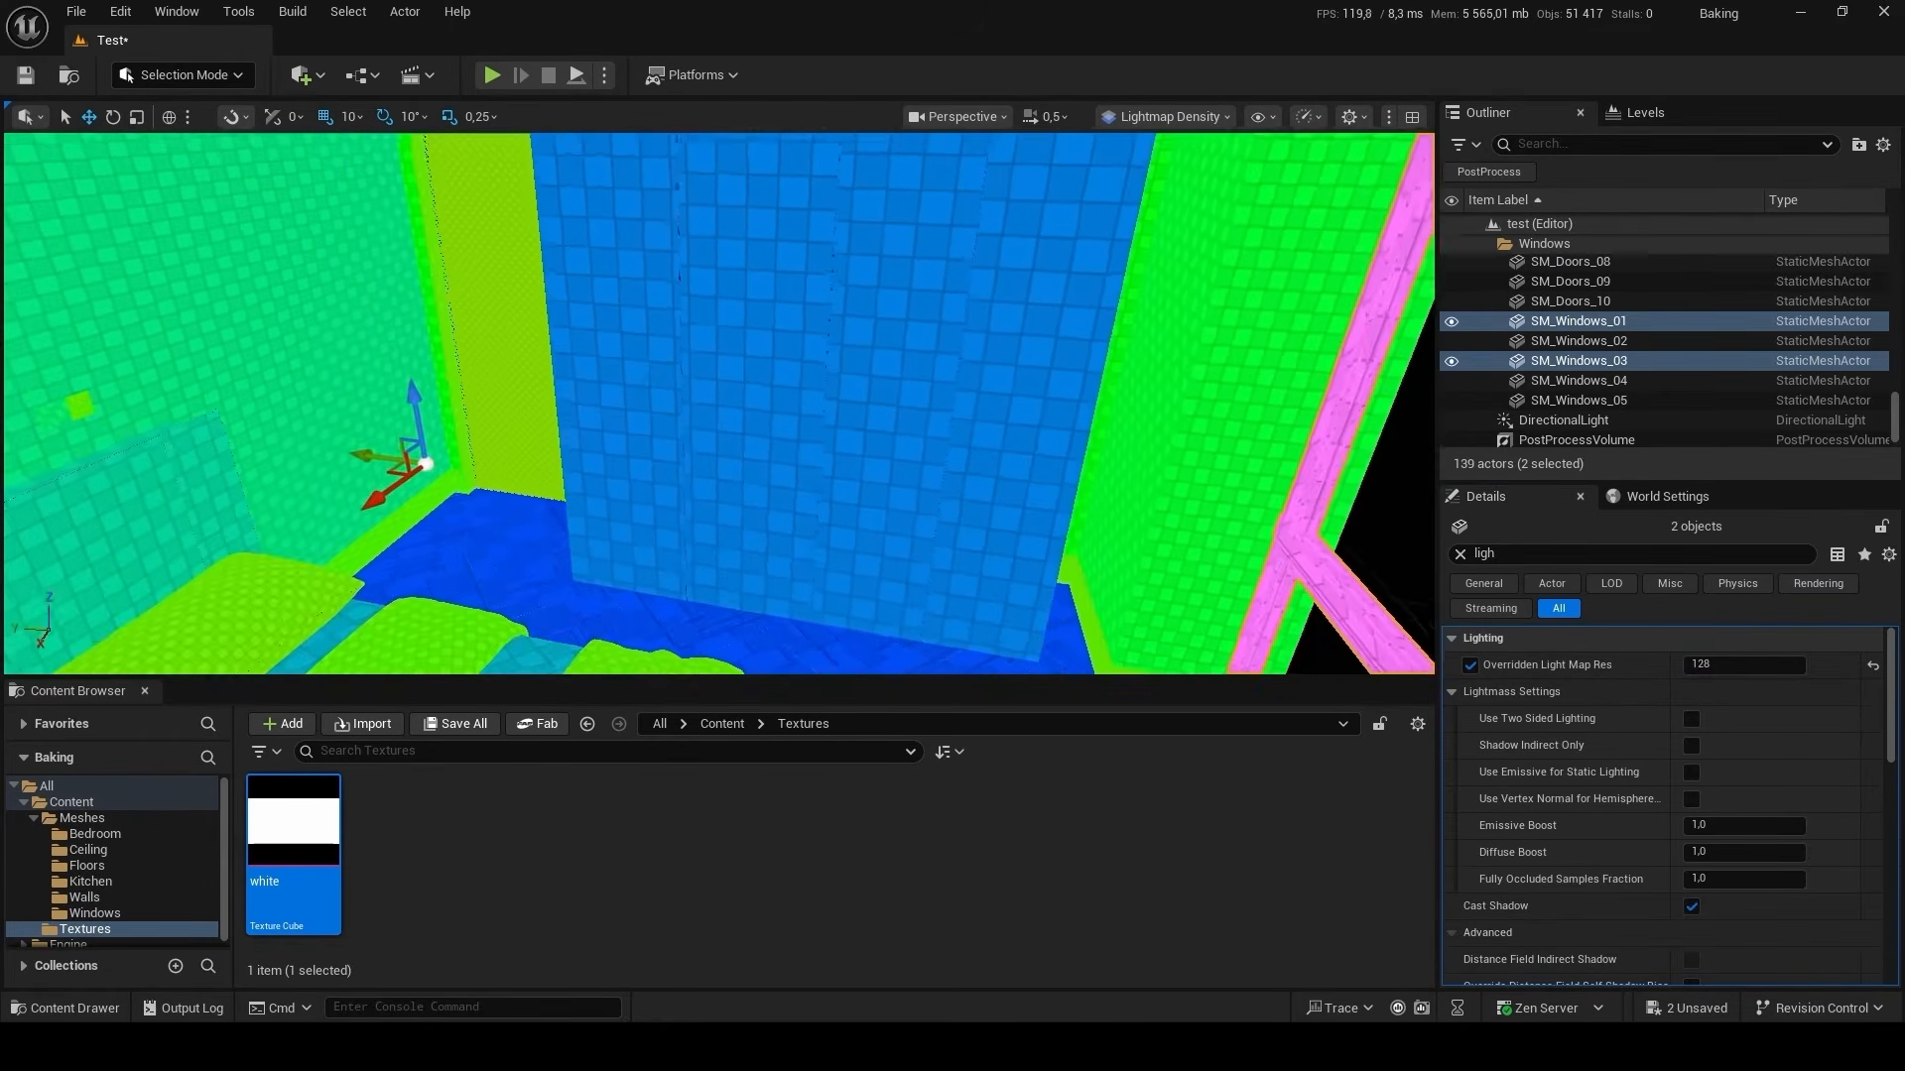
{"action": "right_click_drag", "start_coordinate": [766, 414], "coordinate": [767, 415]}
{"action": "left_click", "coordinate": [767, 414]}
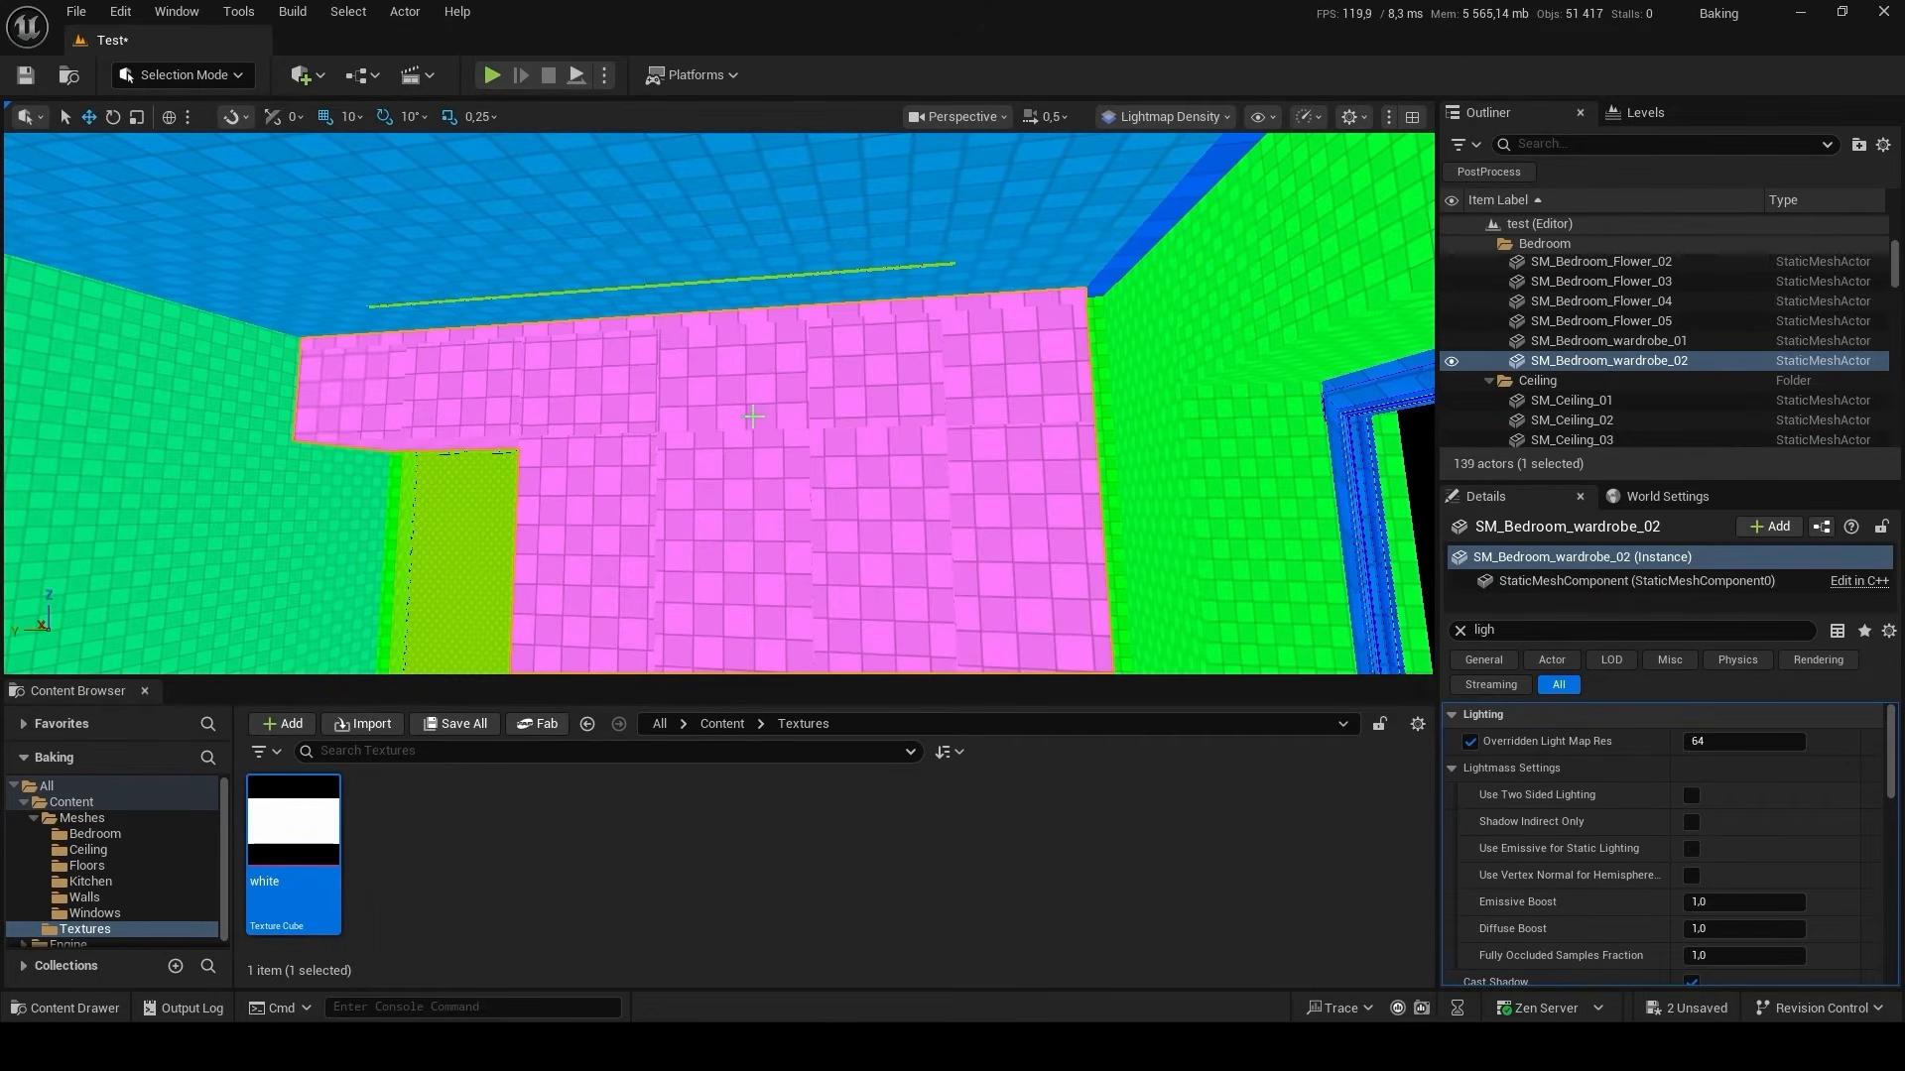
{"action": "left_click", "coordinate": [819, 227], "text": "ctrl"}
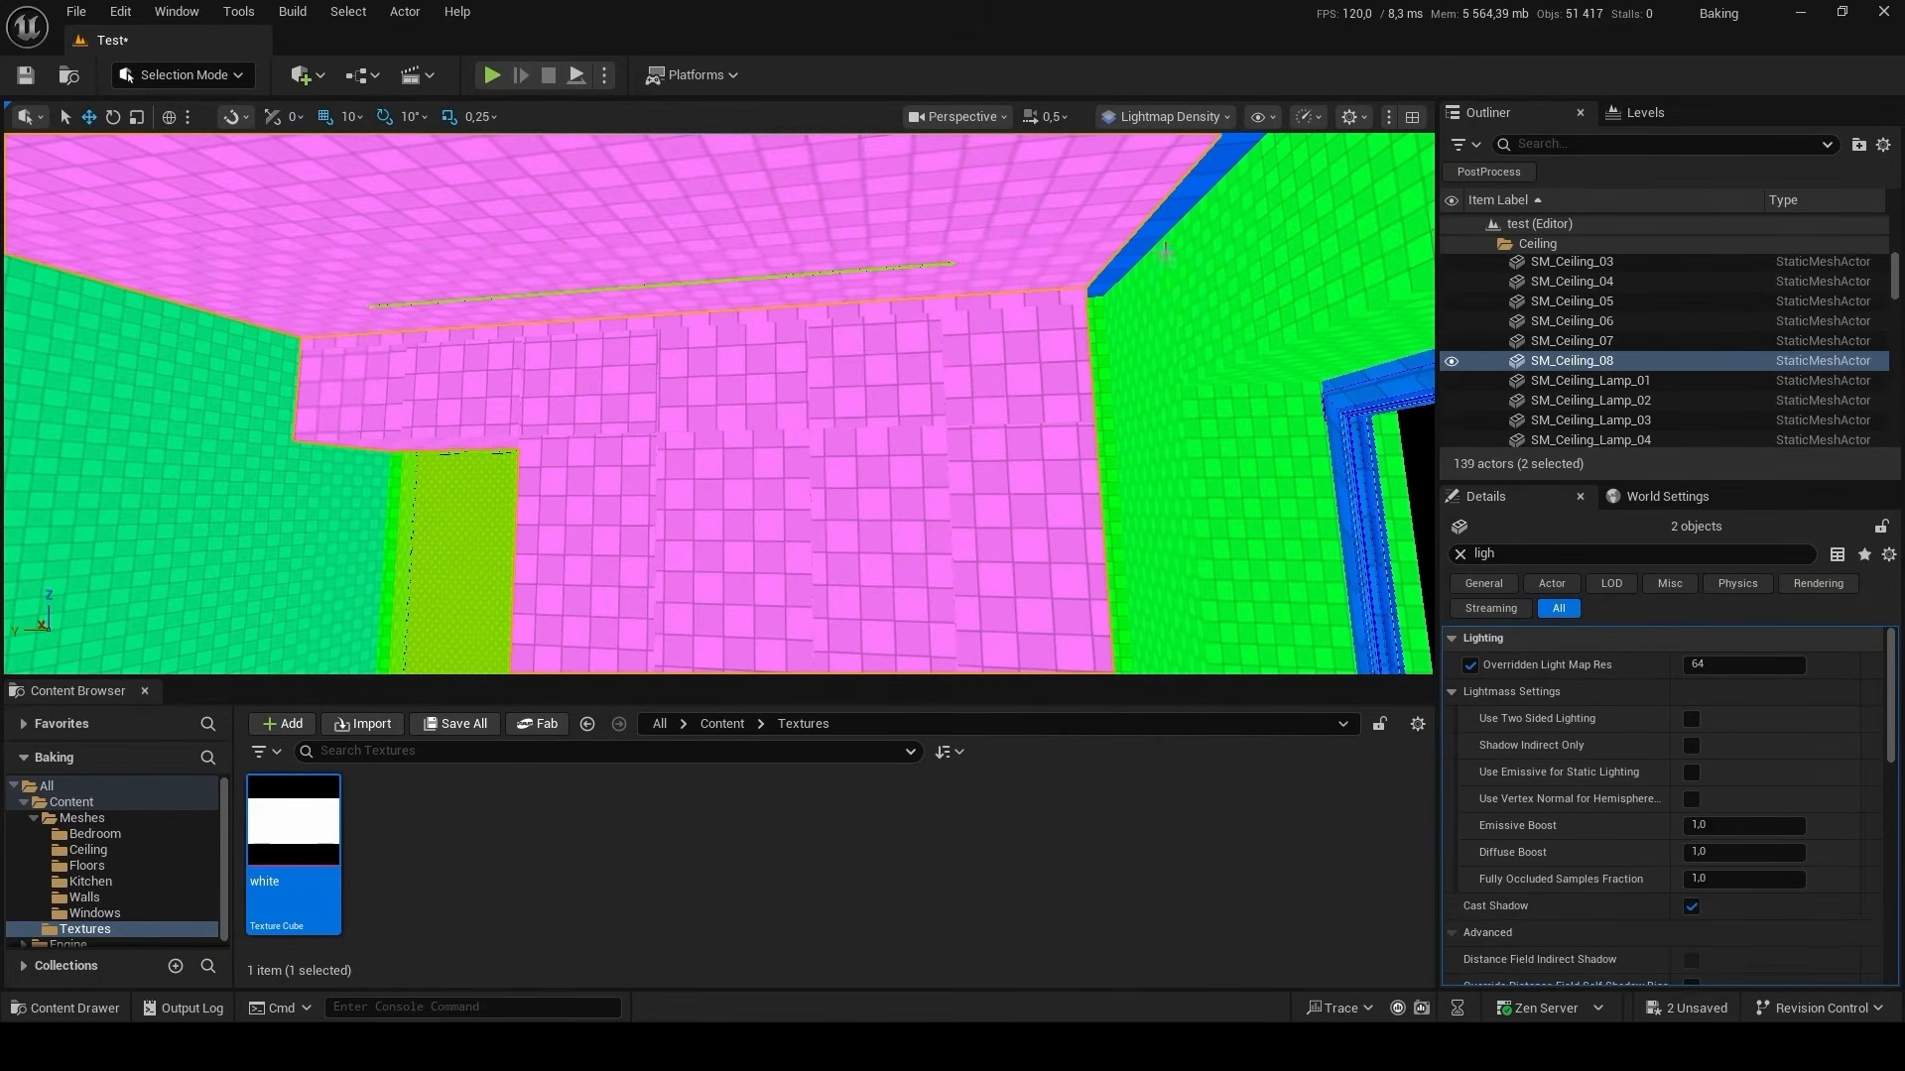
{"action": "left_click", "coordinate": [1161, 238], "text": "ctrl"}
{"action": "right_click_drag", "start_coordinate": [1161, 238], "coordinate": [1161, 238]}
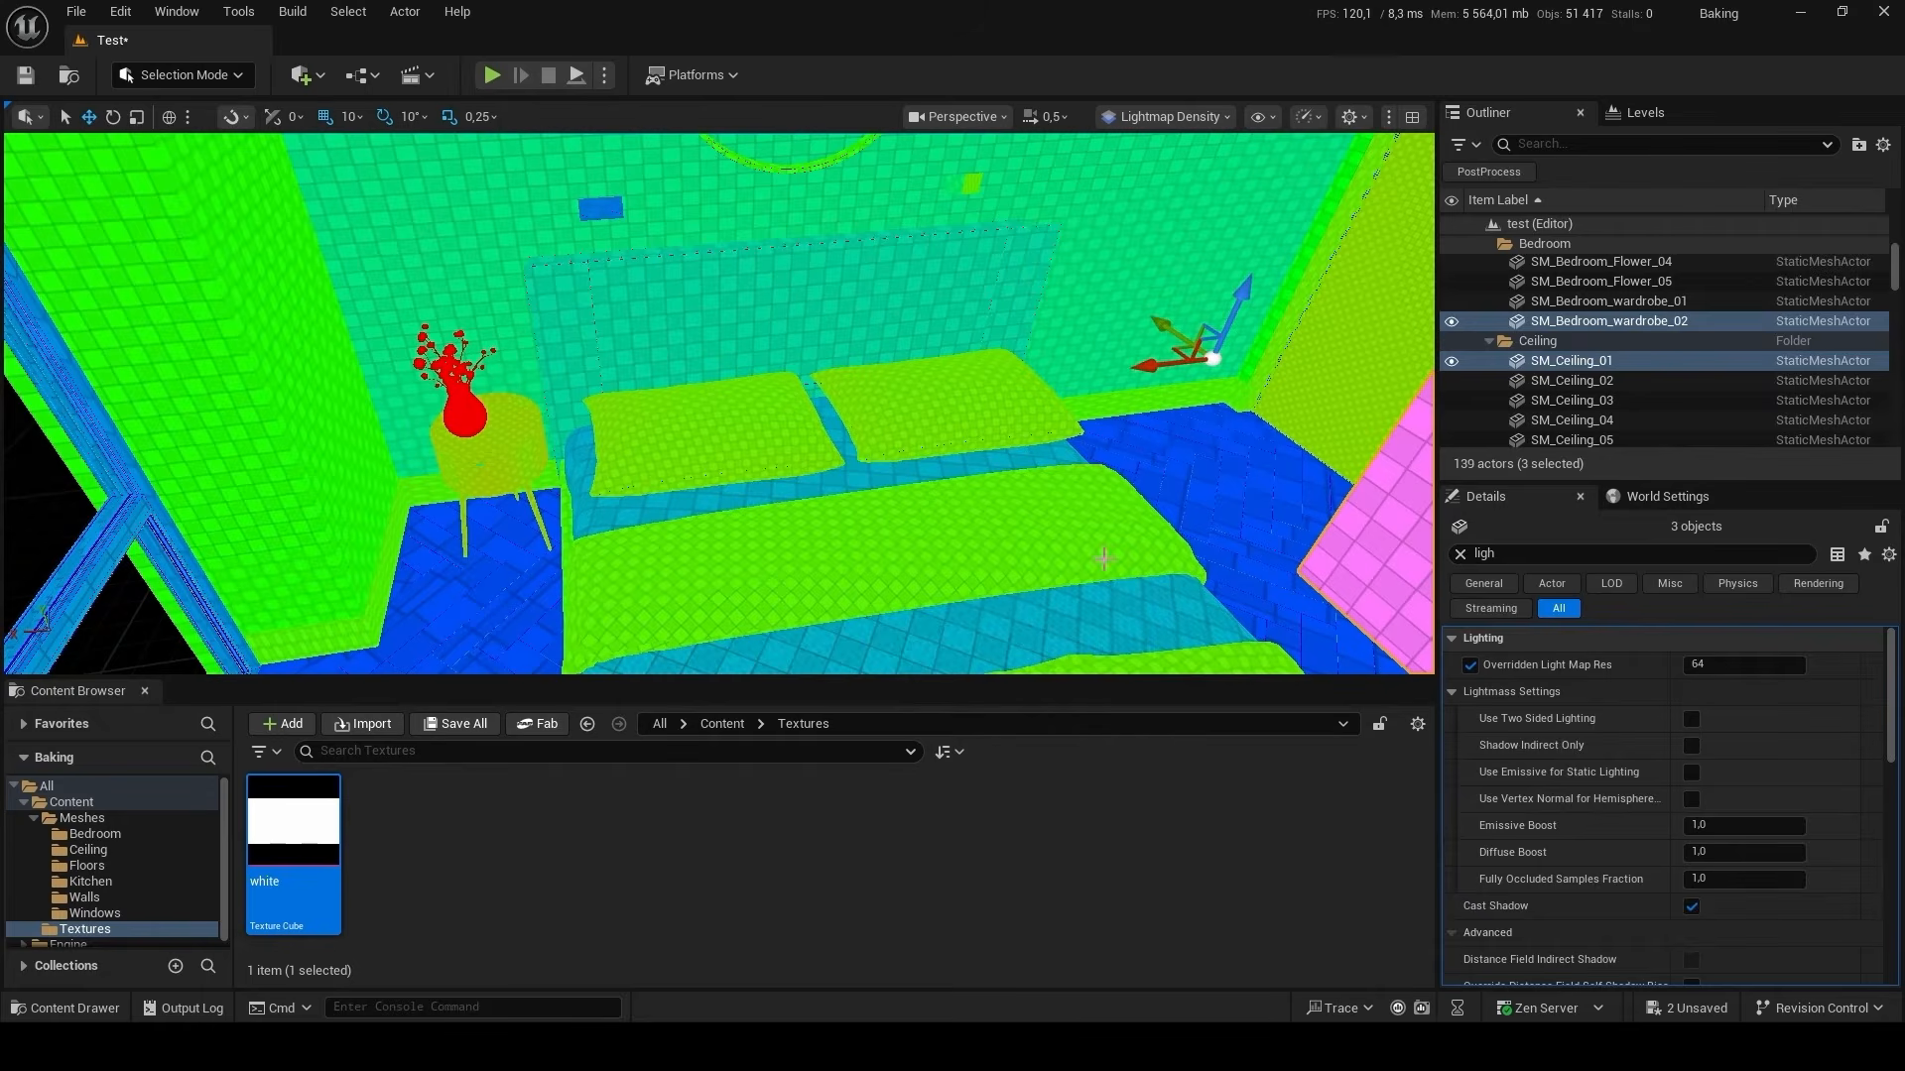
{"action": "left_click", "coordinate": [1161, 617], "text": "ctrl"}
{"action": "left_click", "coordinate": [1262, 523], "text": "ctrl"}
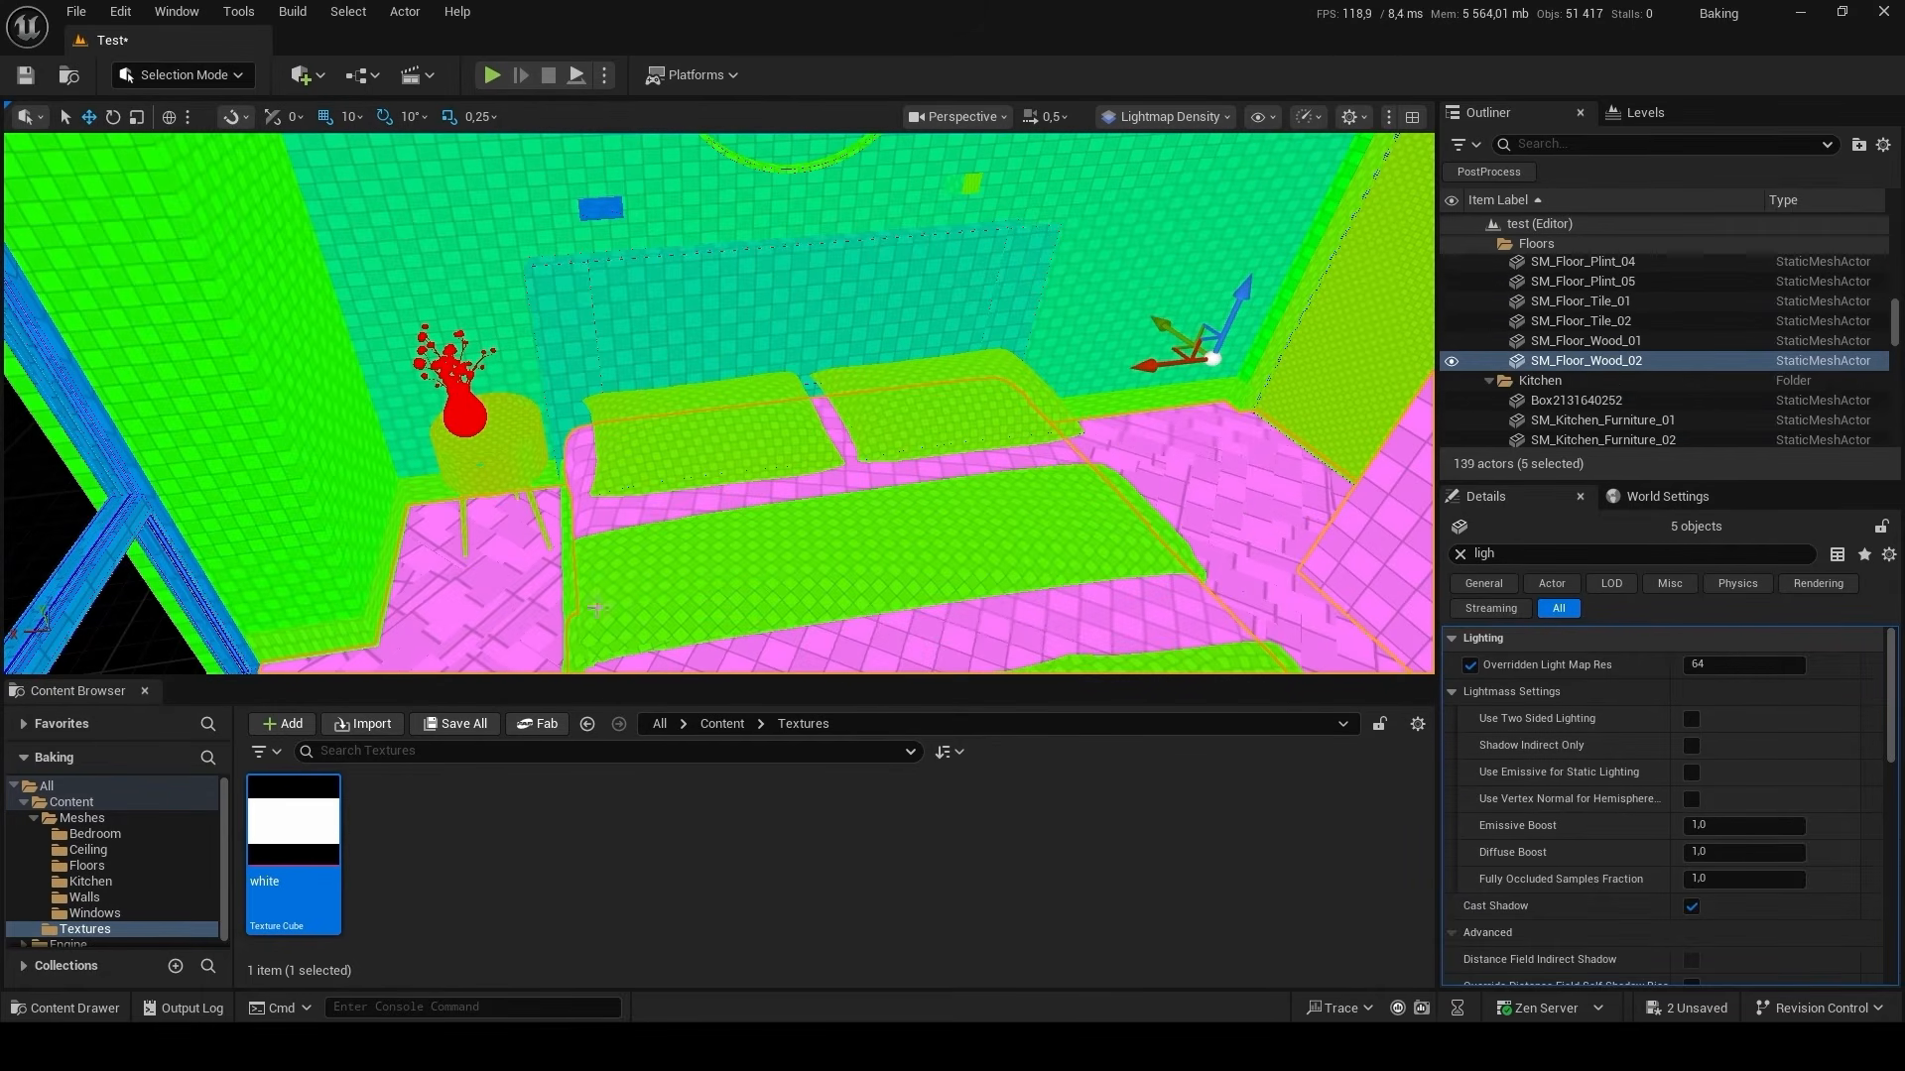
{"action": "left_click", "coordinate": [1728, 671]}
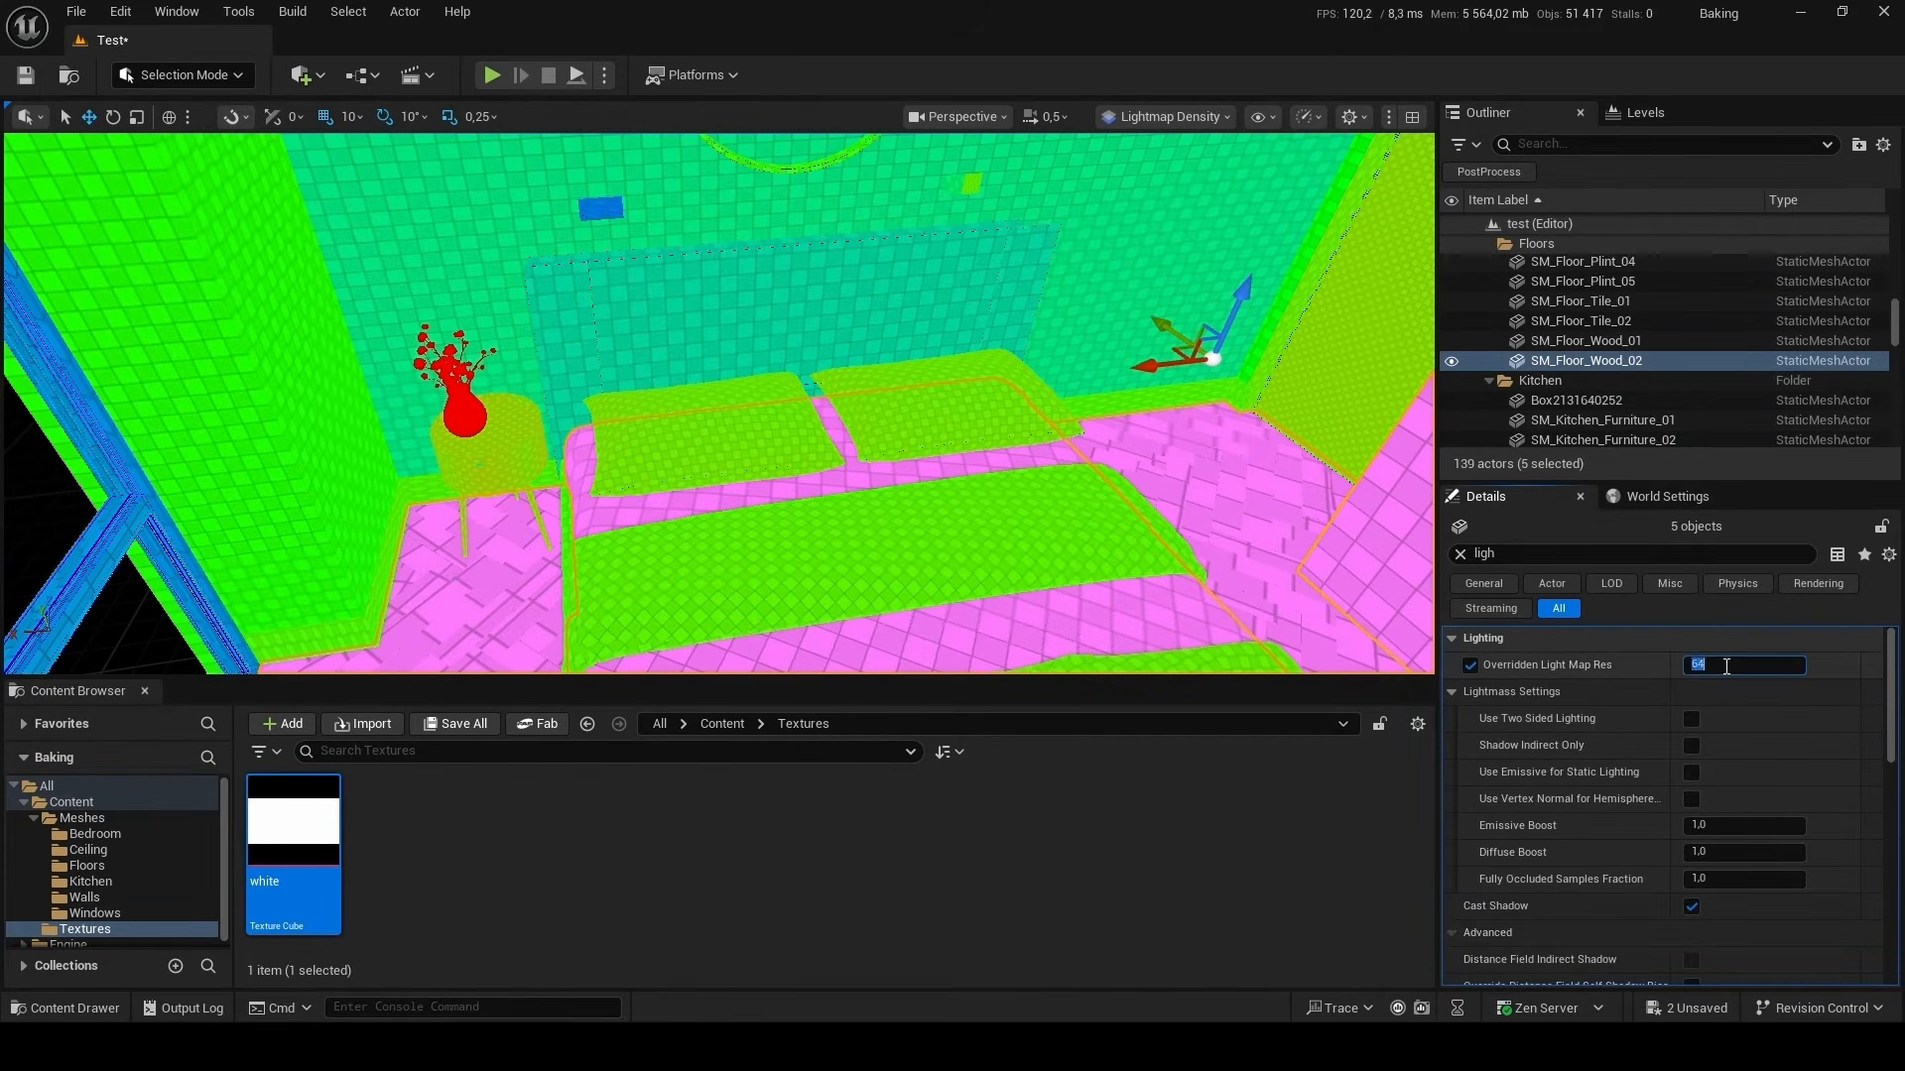
{"action": "type", "text": "25"}
{"action": "key", "text": "Return"}
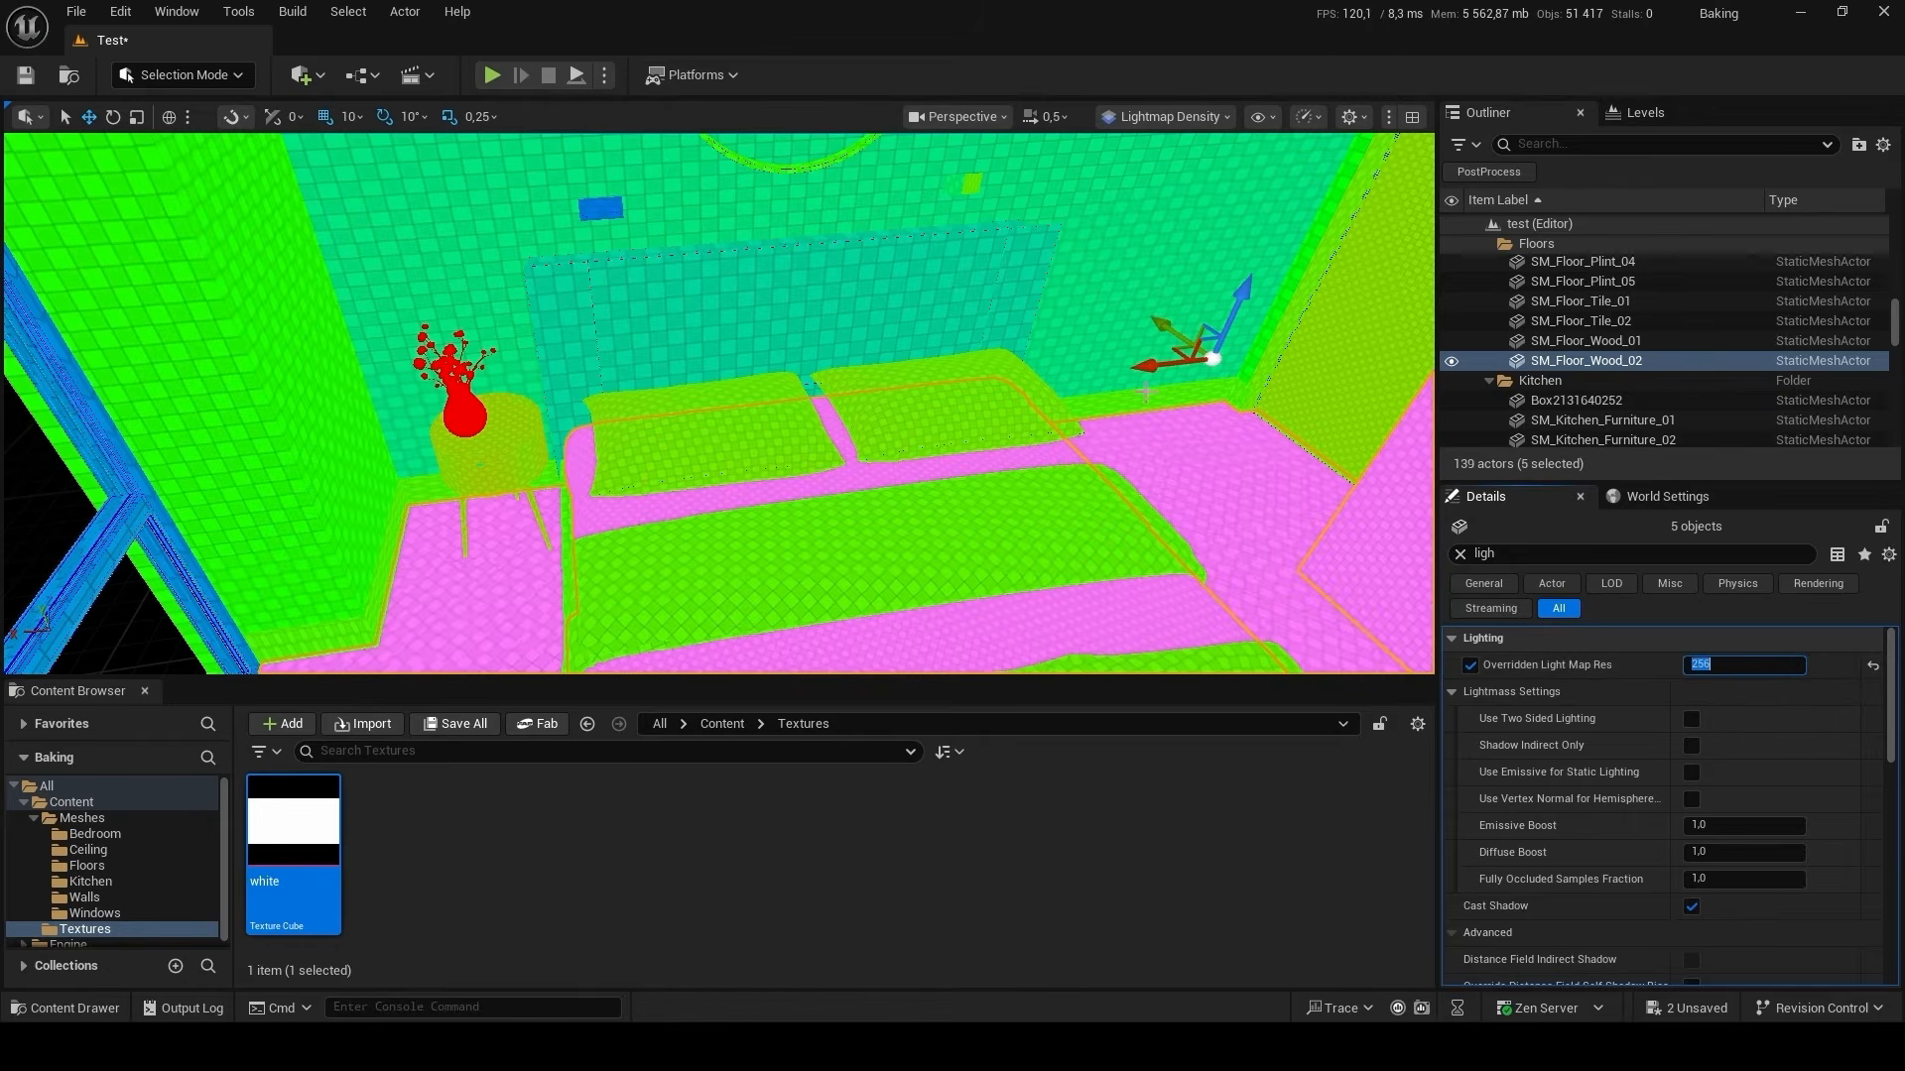
Set the Overridden Light Map Res of SM_Bedroom_wardrobe_01 behind the bed to 128.
{"action": "left_click", "coordinate": [1162, 398]}
{"action": "right_click_drag", "start_coordinate": [1162, 399], "coordinate": [1171, 337]}
{"action": "left_click", "coordinate": [833, 585]}
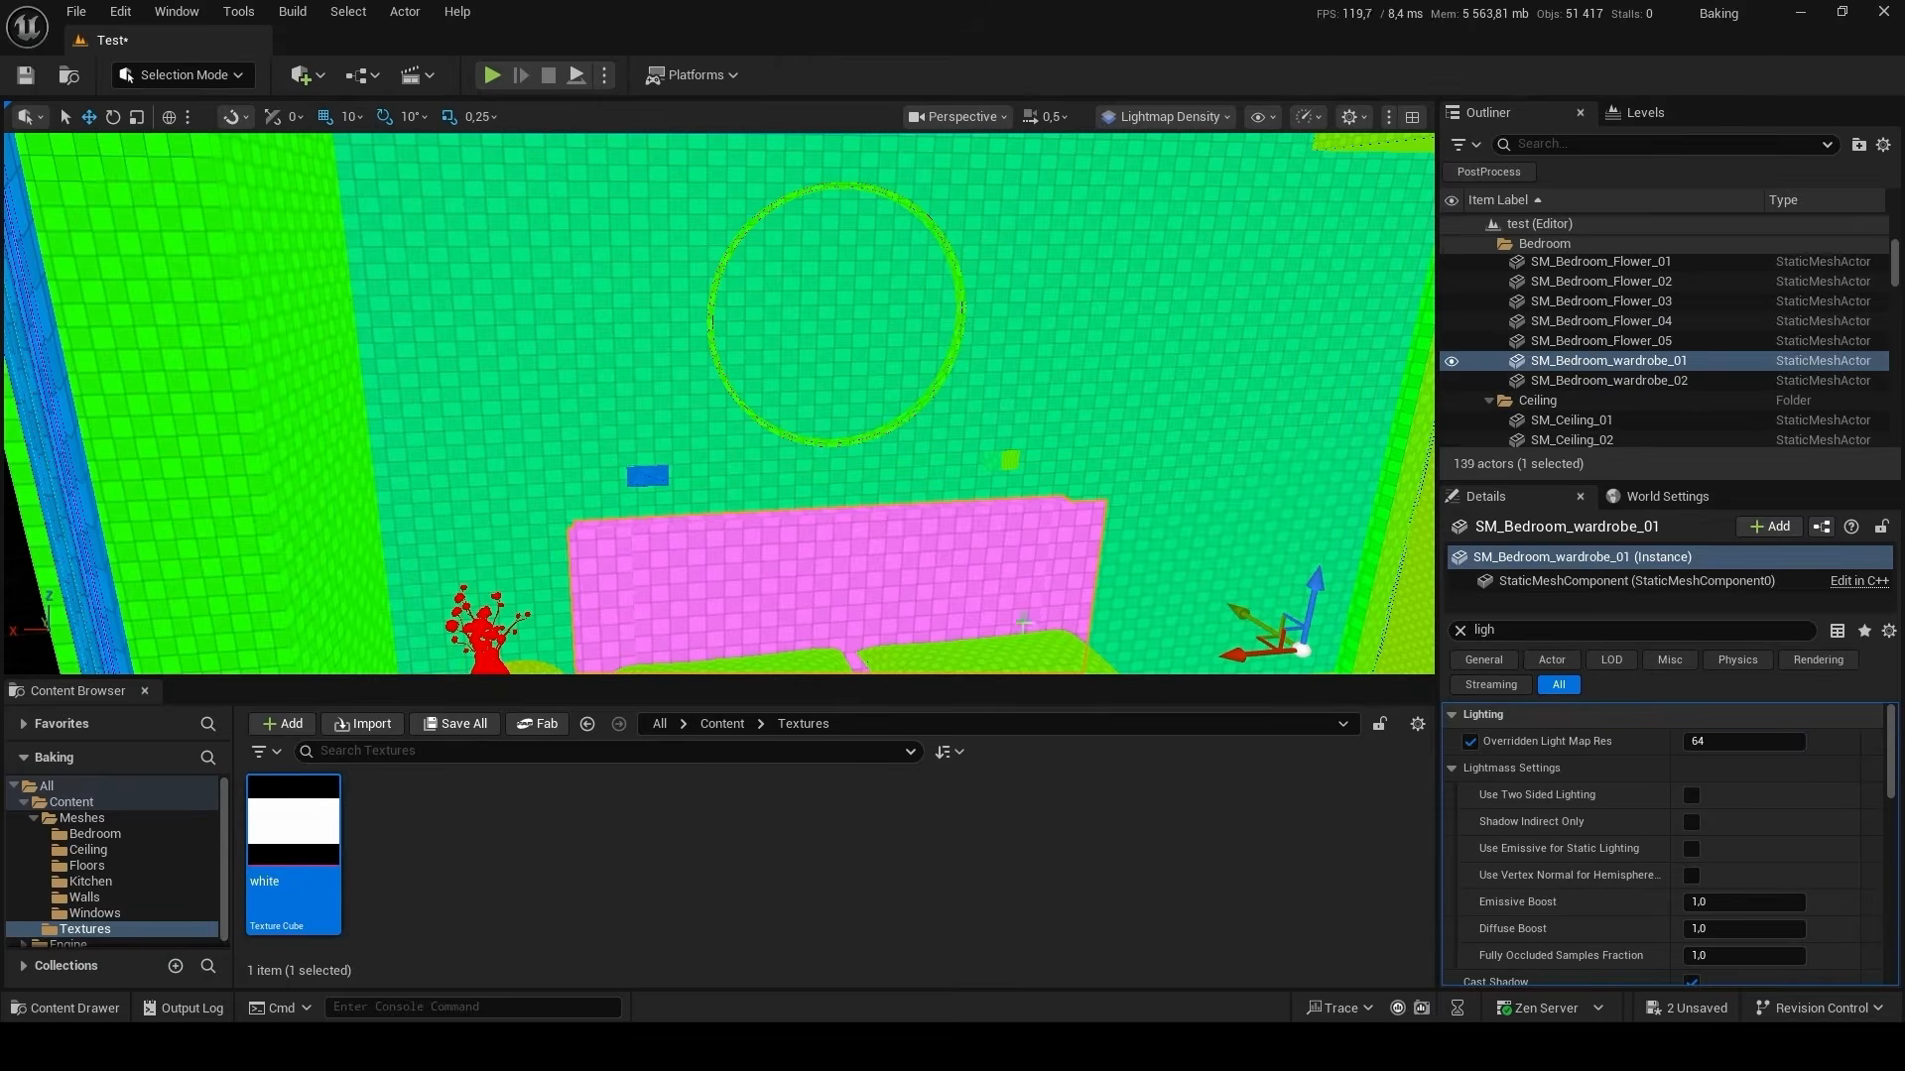
{"action": "left_click", "coordinate": [1721, 739]}
{"action": "type", "text": "128"}
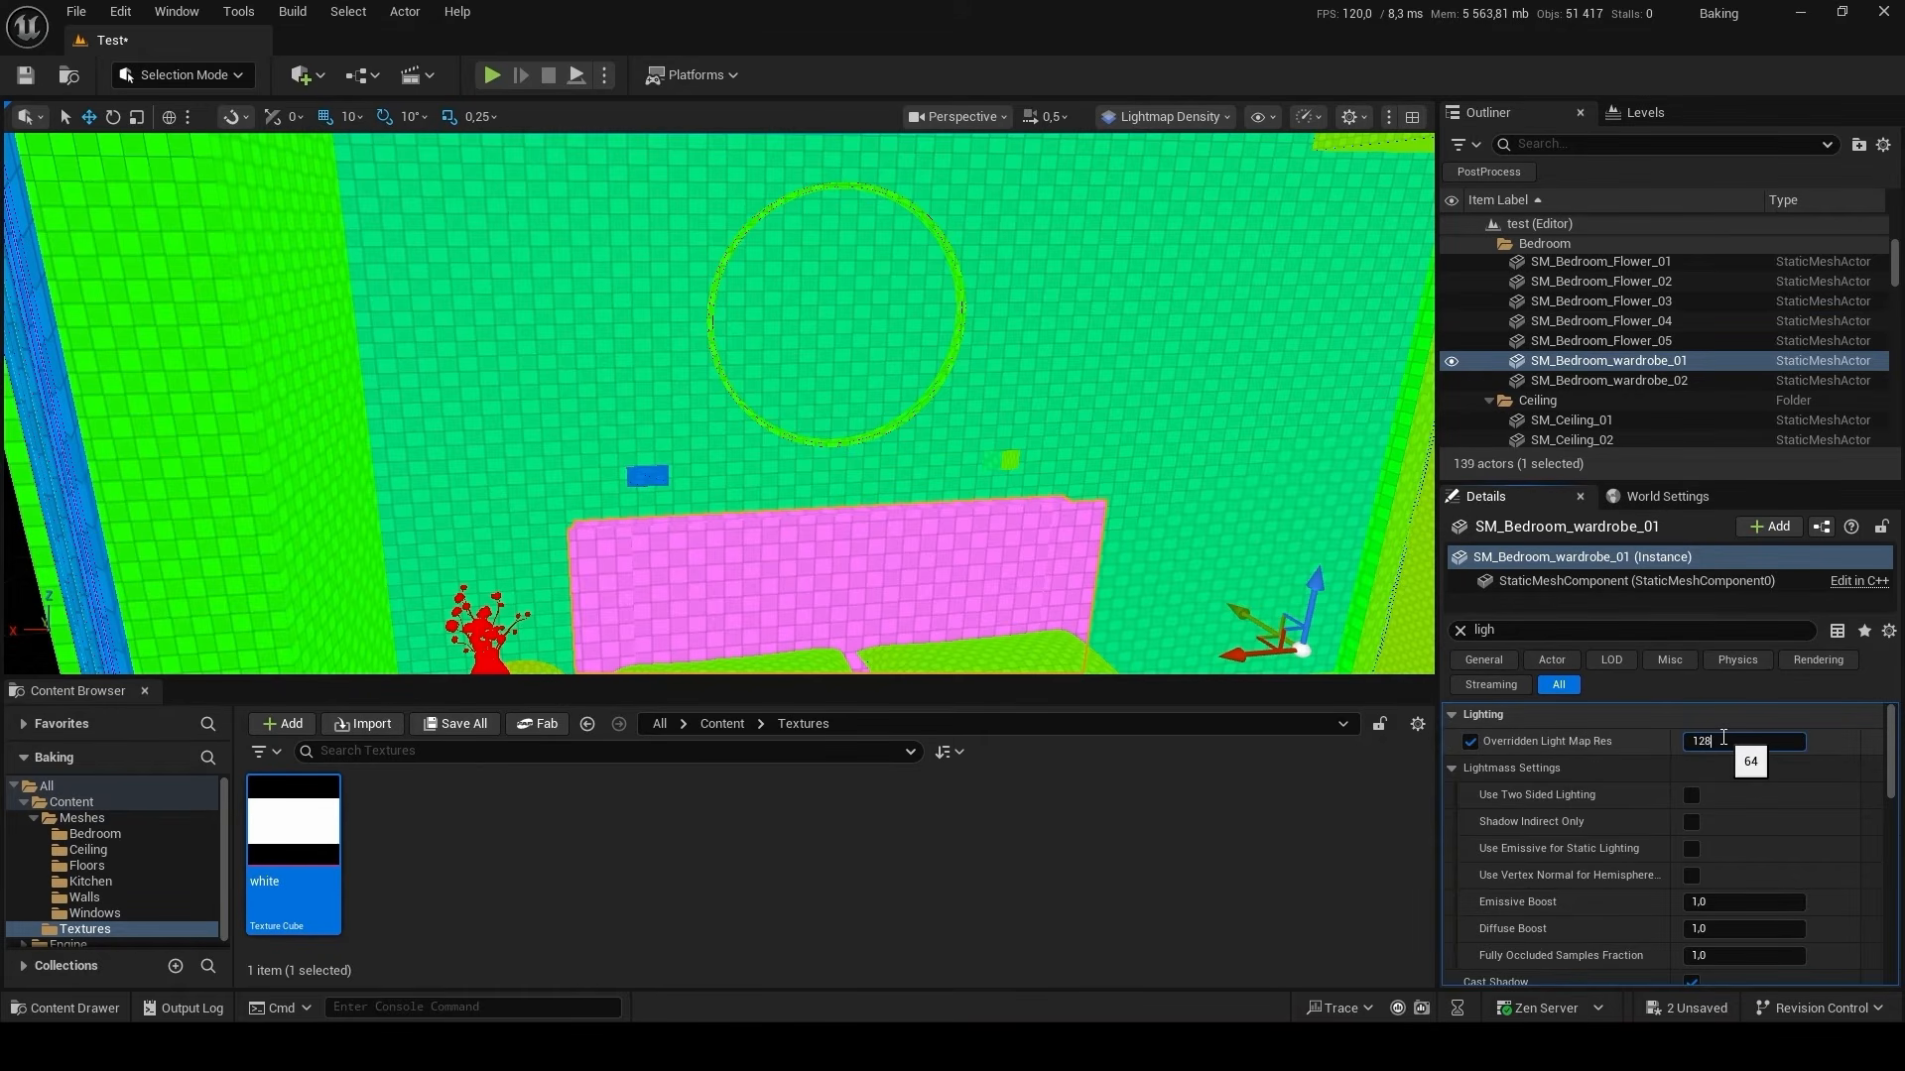
{"action": "key", "text": "Return"}
Set the Overridden Light Map Res of the bedroom wall SM_Walls_22 to 128.
{"action": "left_click", "coordinate": [1119, 488]}
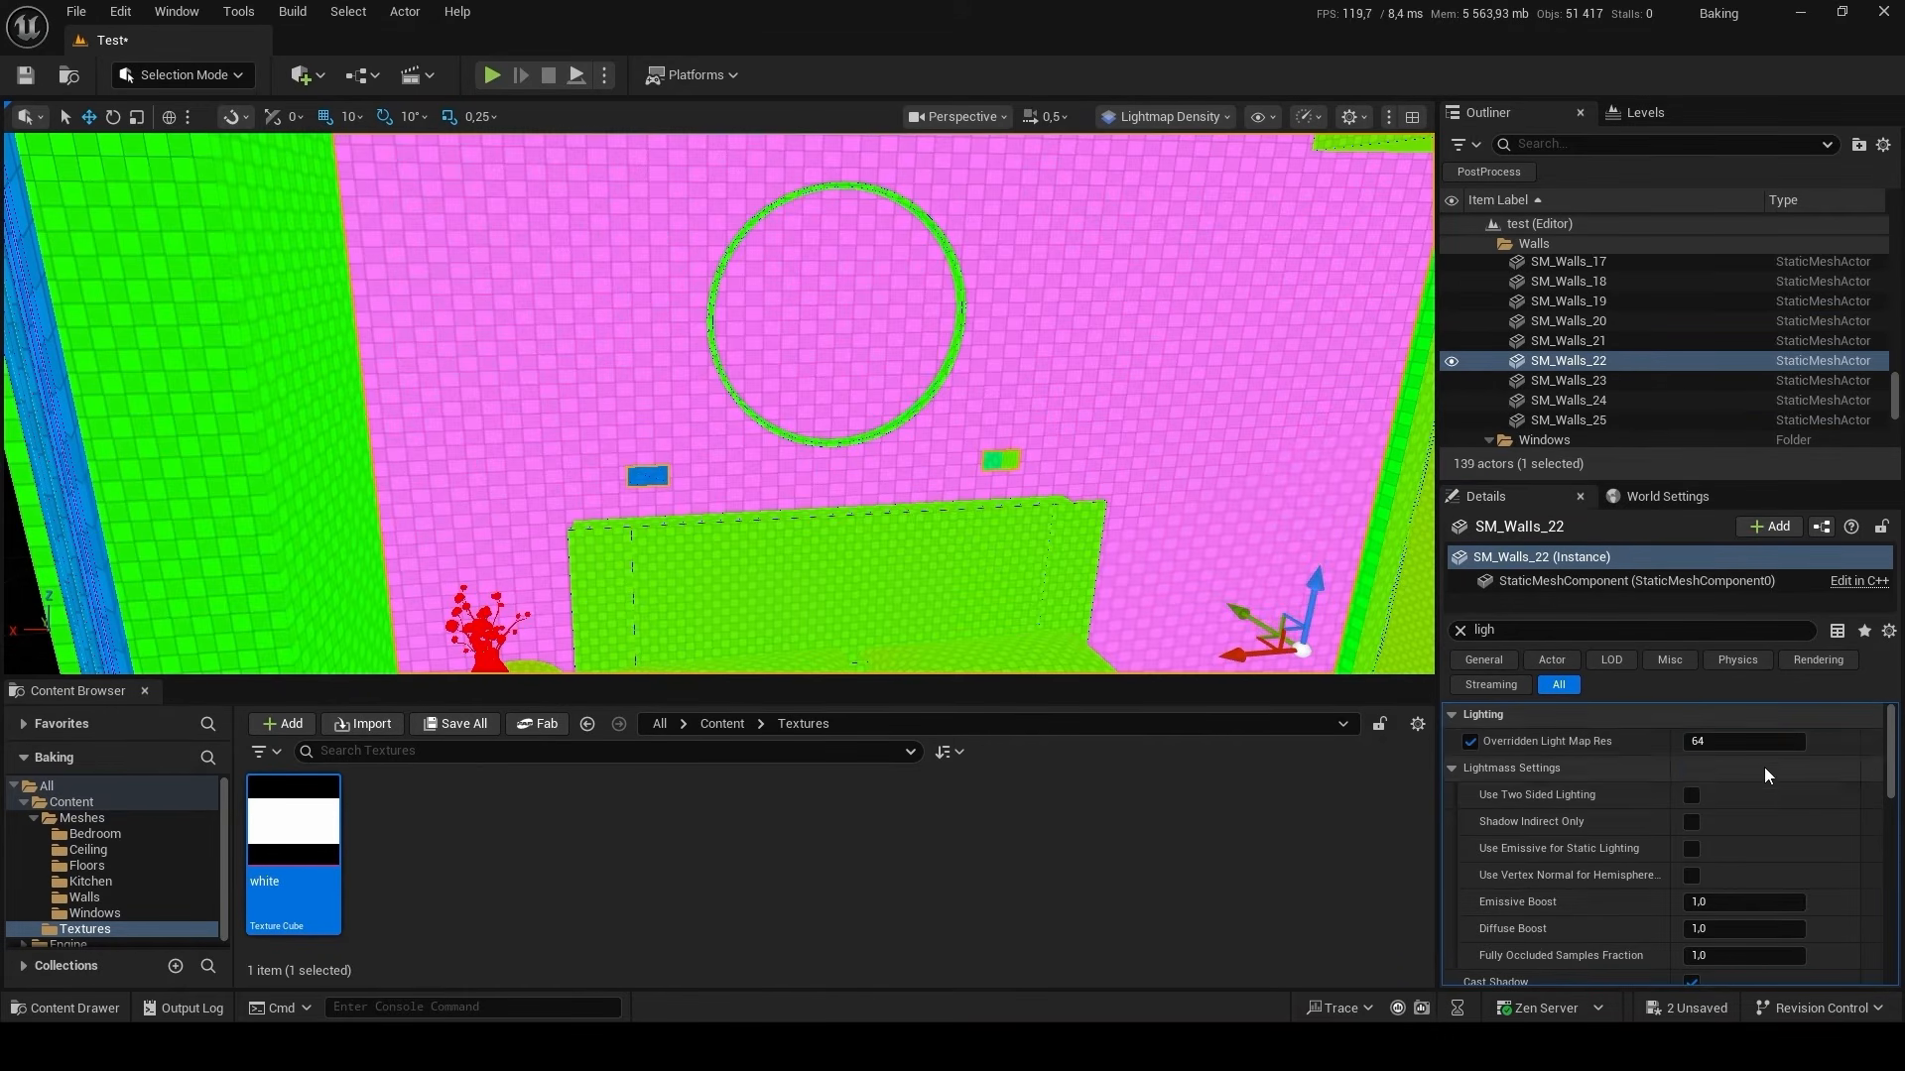
{"action": "left_click", "coordinate": [1736, 740]}
{"action": "type", "text": "128"}
{"action": "key", "text": "Return"}
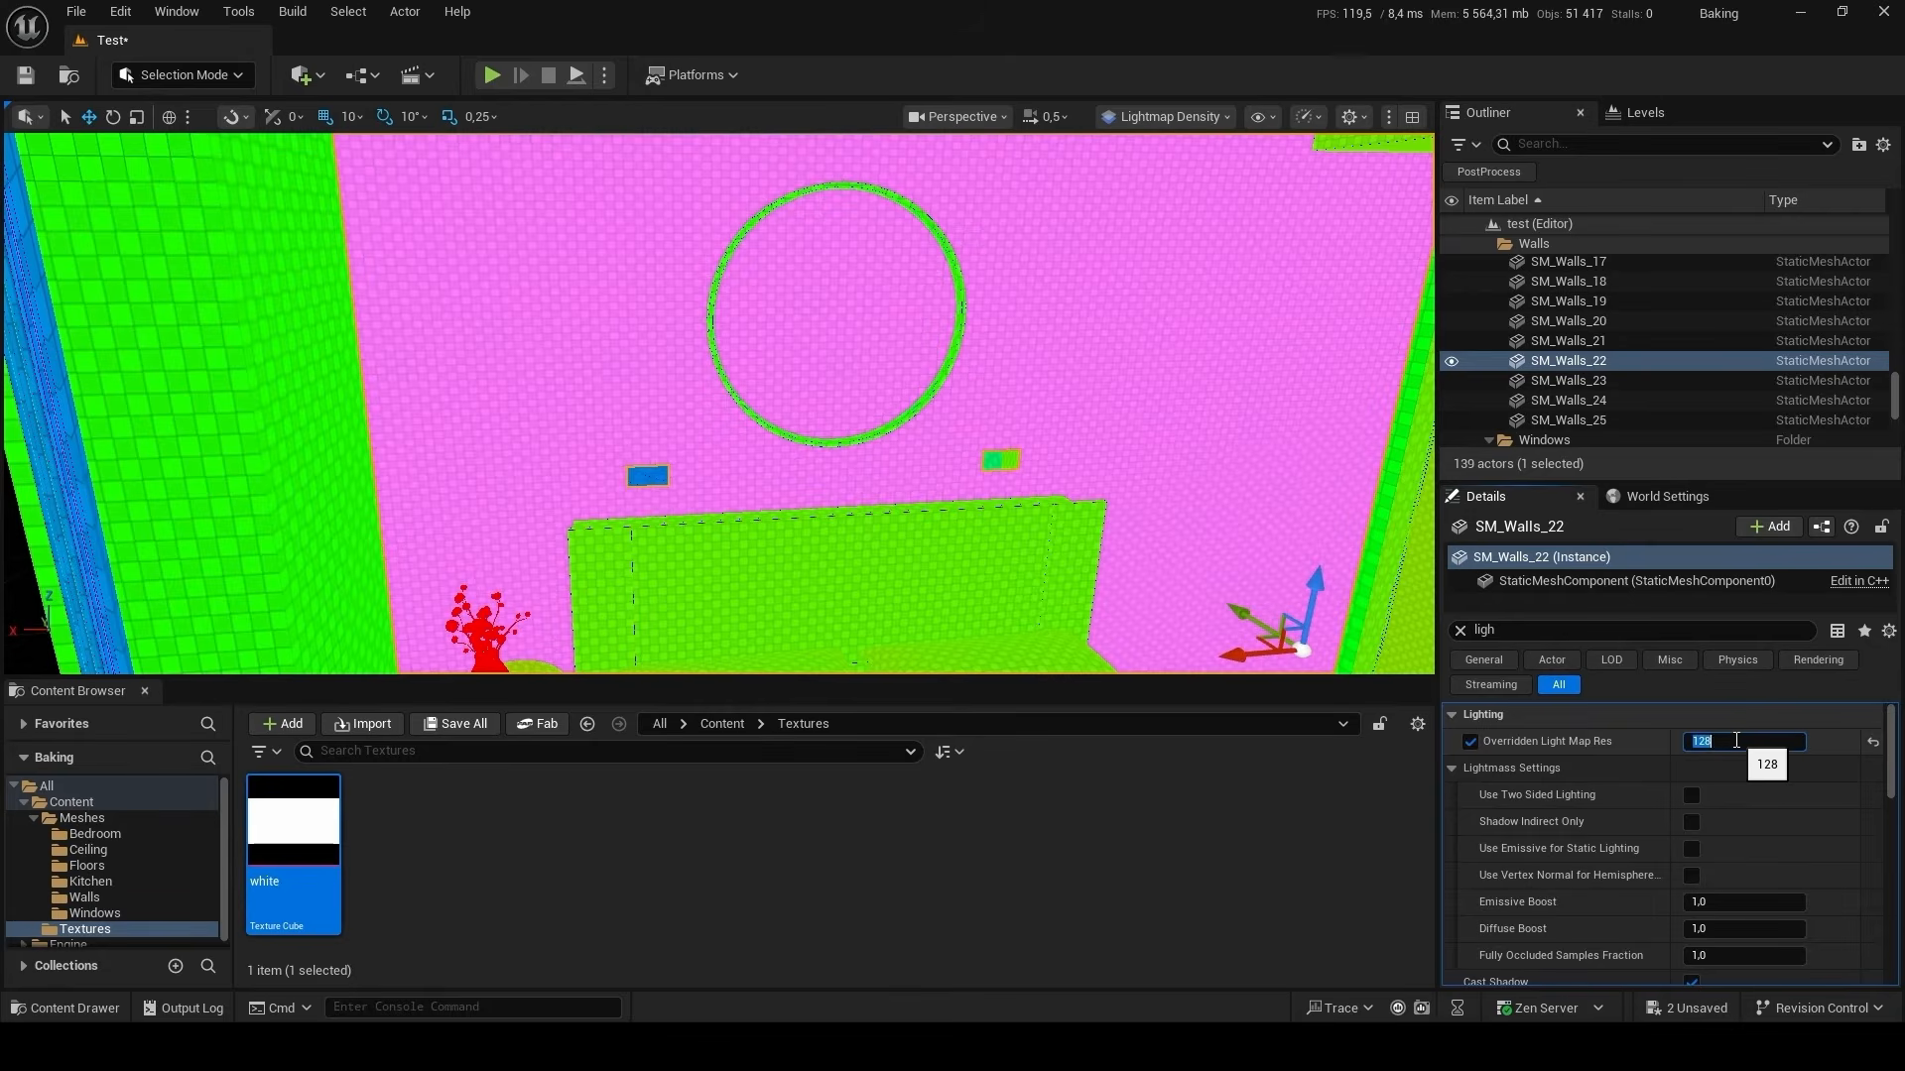
Set the Overridden Light Map Res of the window SM_Windows_02 to 128.
{"action": "right_click_drag", "start_coordinate": [1119, 489], "coordinate": [1268, 391]}
{"action": "left_click", "coordinate": [914, 497]}
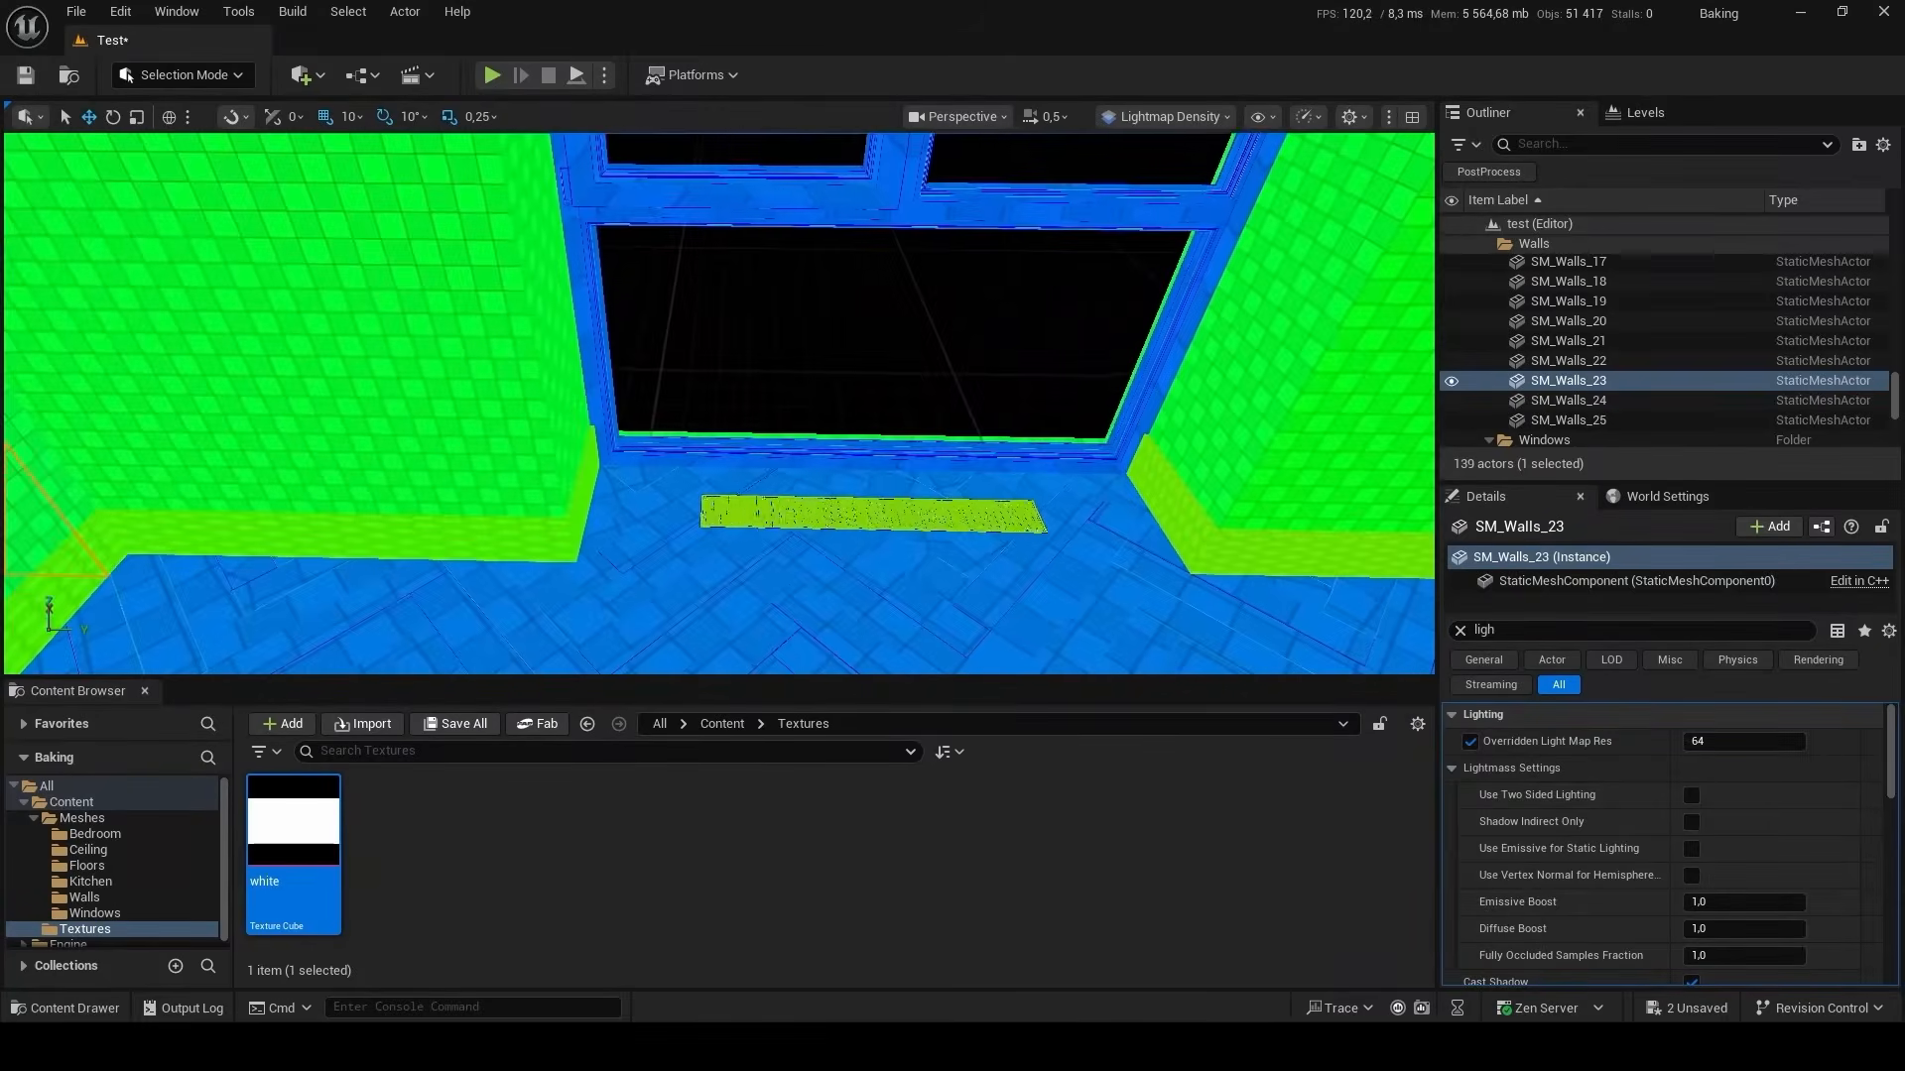
{"action": "left_click", "coordinate": [1043, 214]}
{"action": "left_click", "coordinate": [1746, 741]}
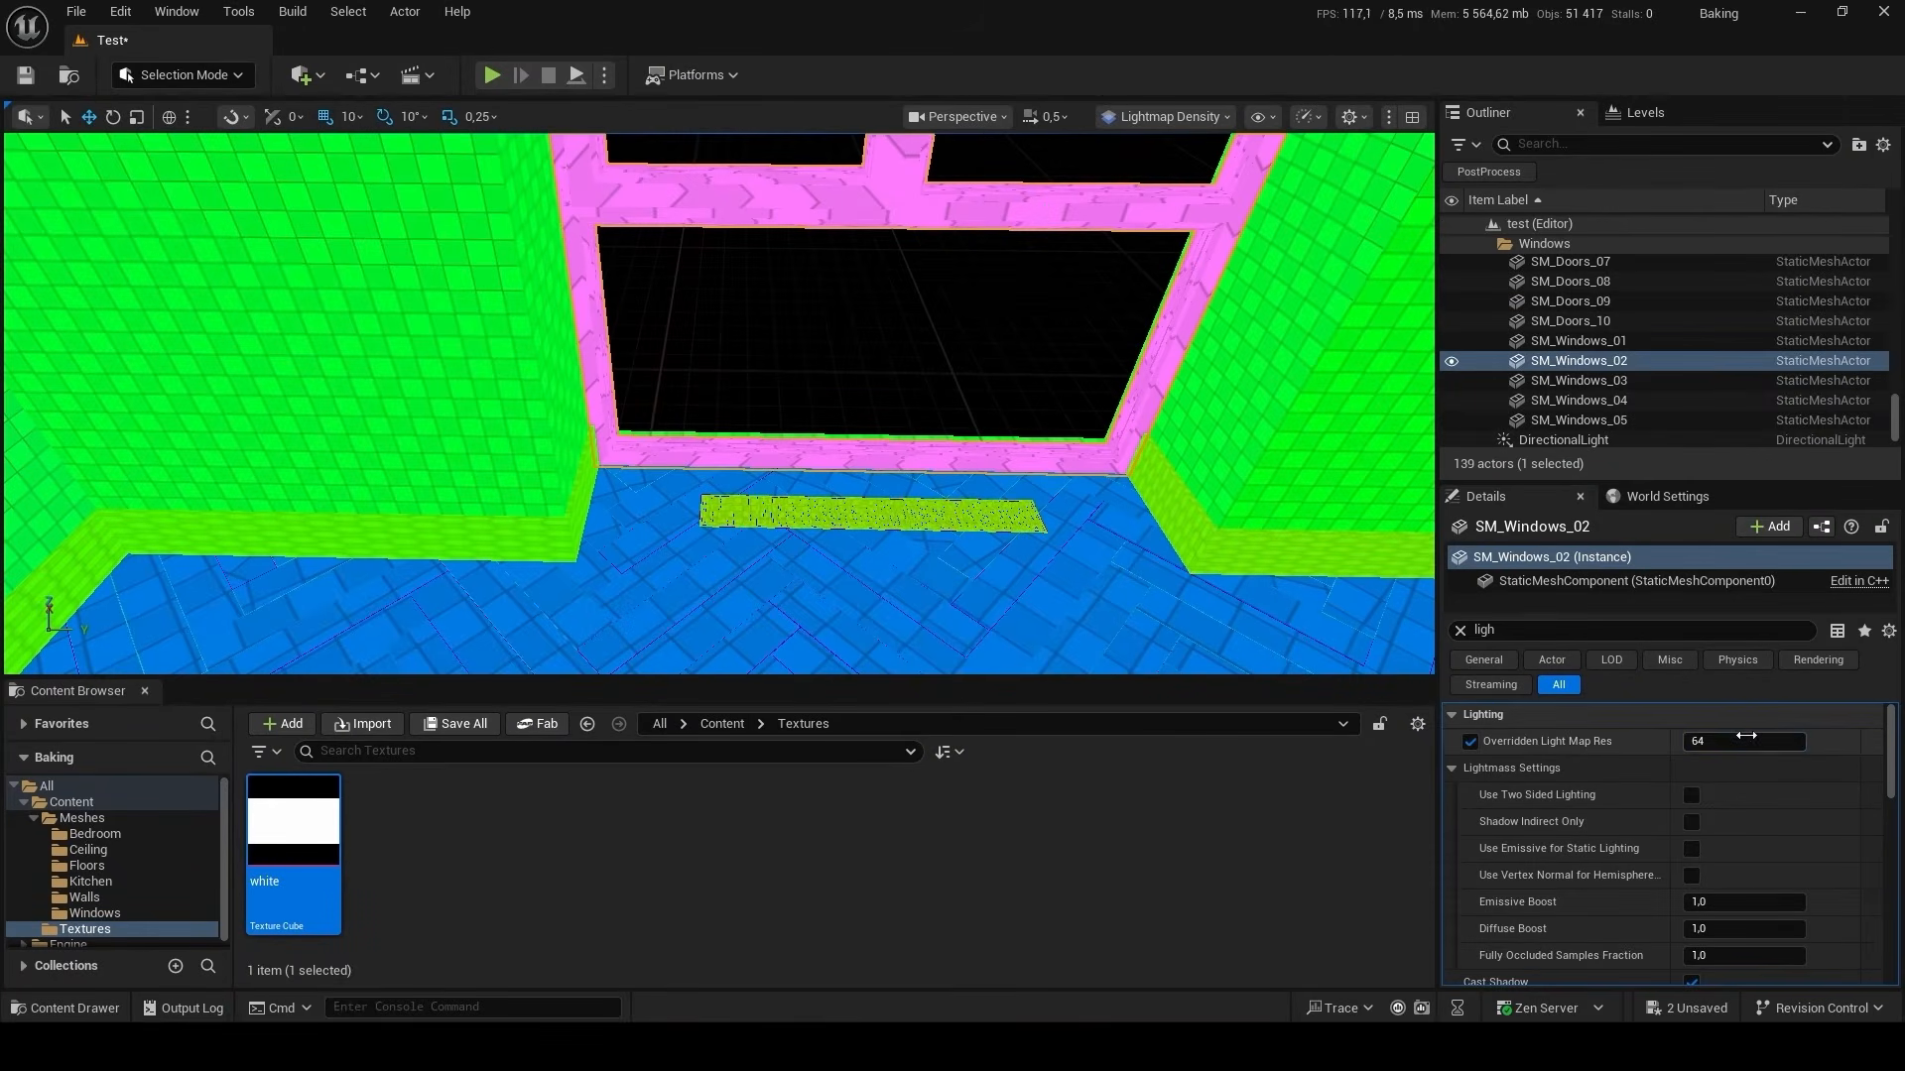
{"action": "type", "text": "12"}
{"action": "key", "text": "Return"}
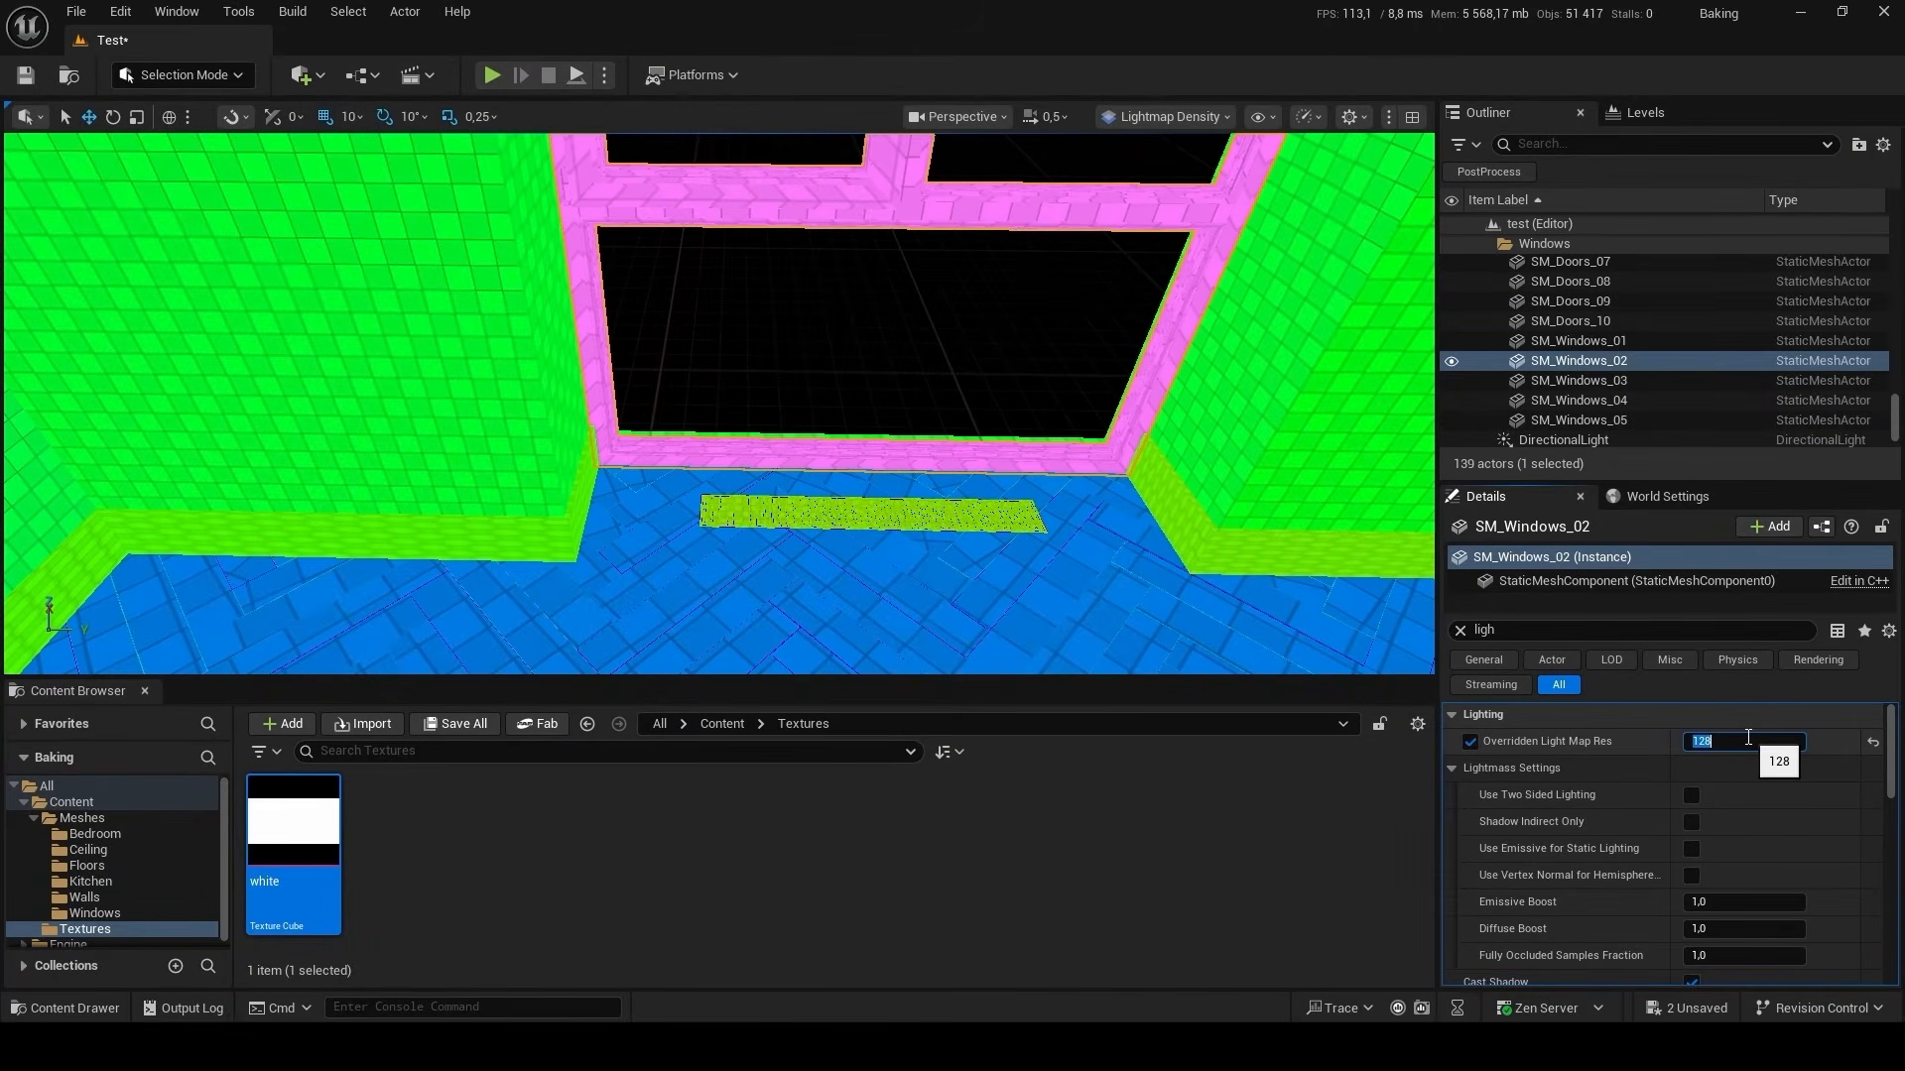
Set the Overridden Light Map Res of the floor SM_Floor_Wood_01 to 256 and look over the rooms in Lit view.
{"action": "left_click", "coordinate": [1250, 659]}
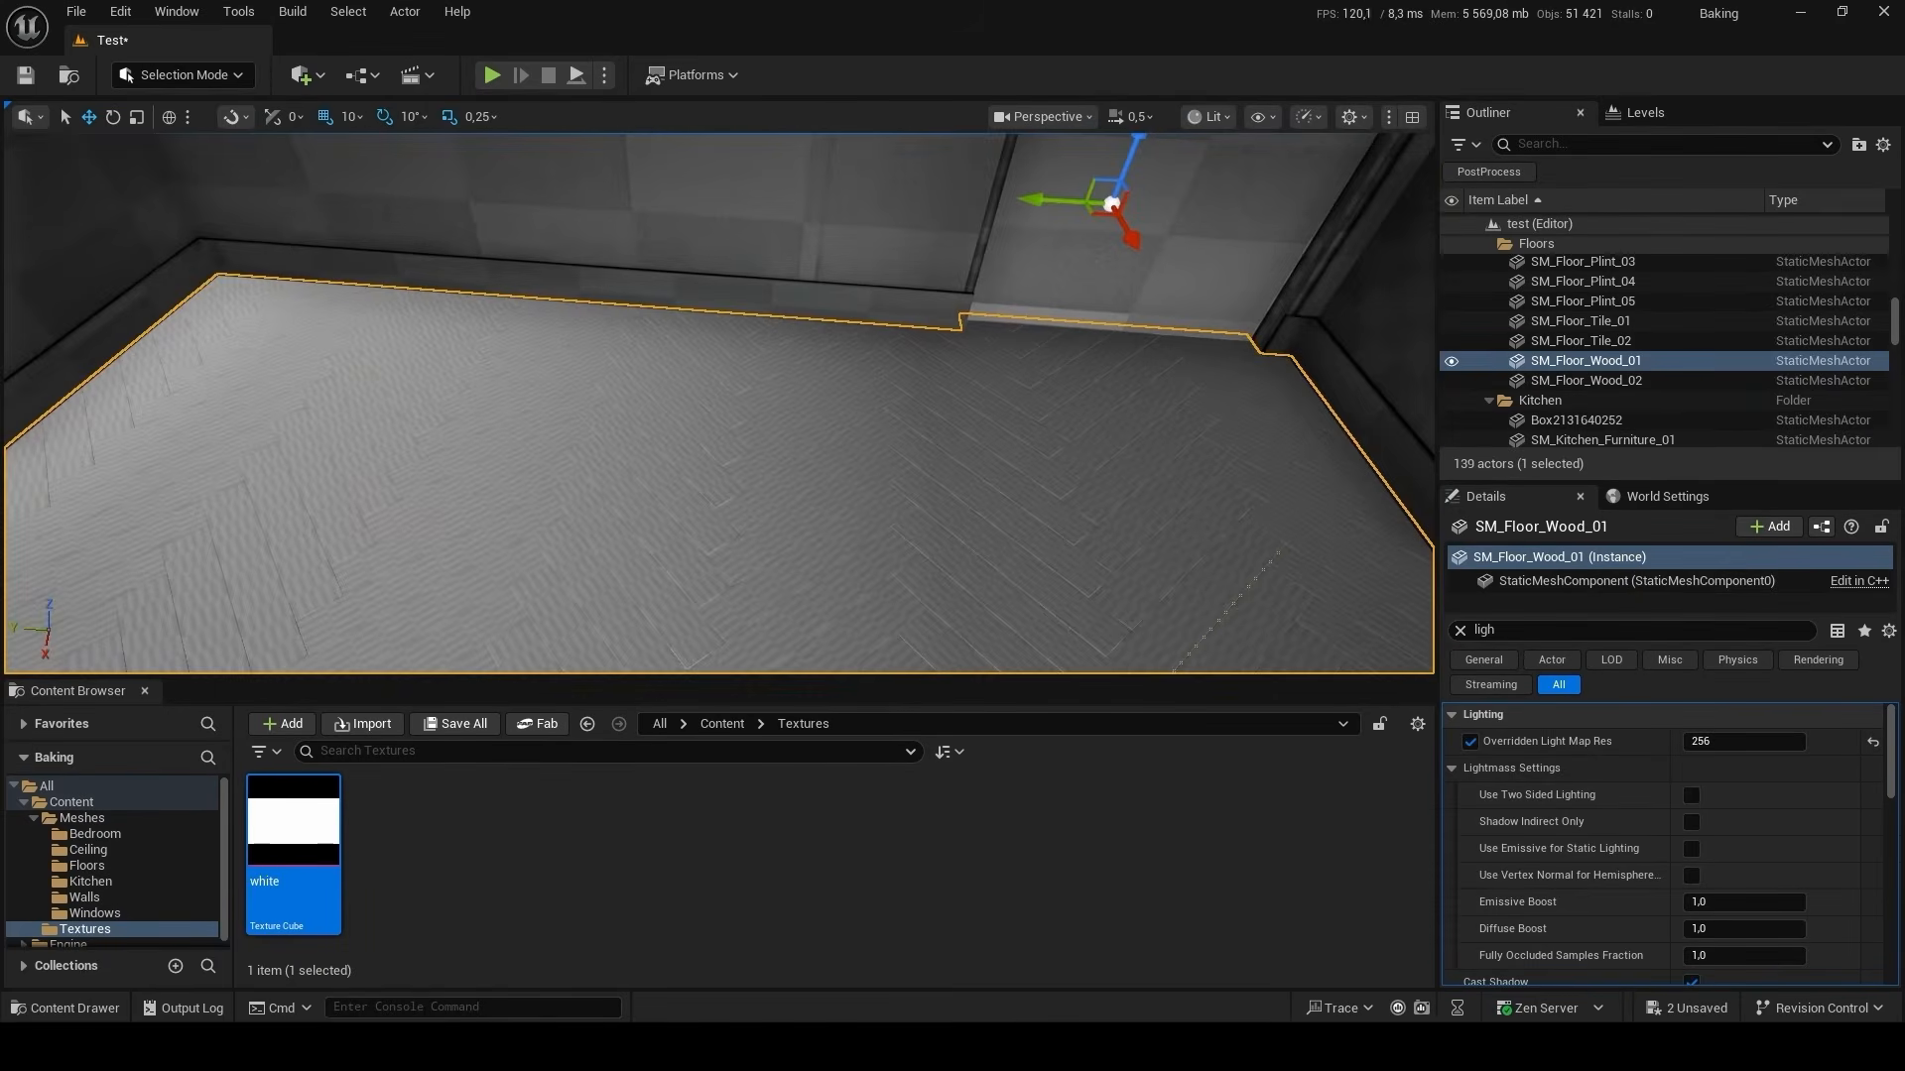
{"action": "key", "text": "w"}
{"action": "right_click_drag", "start_coordinate": [735, 417], "coordinate": [655, 436]}
{"action": "key", "text": "s"}
{"action": "key", "text": "s"}
{"action": "key", "text": "w"}
{"action": "key", "text": "s"}
Open NewMaterial from the Content folder, review its Base Color and Roughness nodes, and close the material editor.
{"action": "left_click", "coordinate": [742, 725]}
{"action": "left_click", "coordinate": [483, 838]}
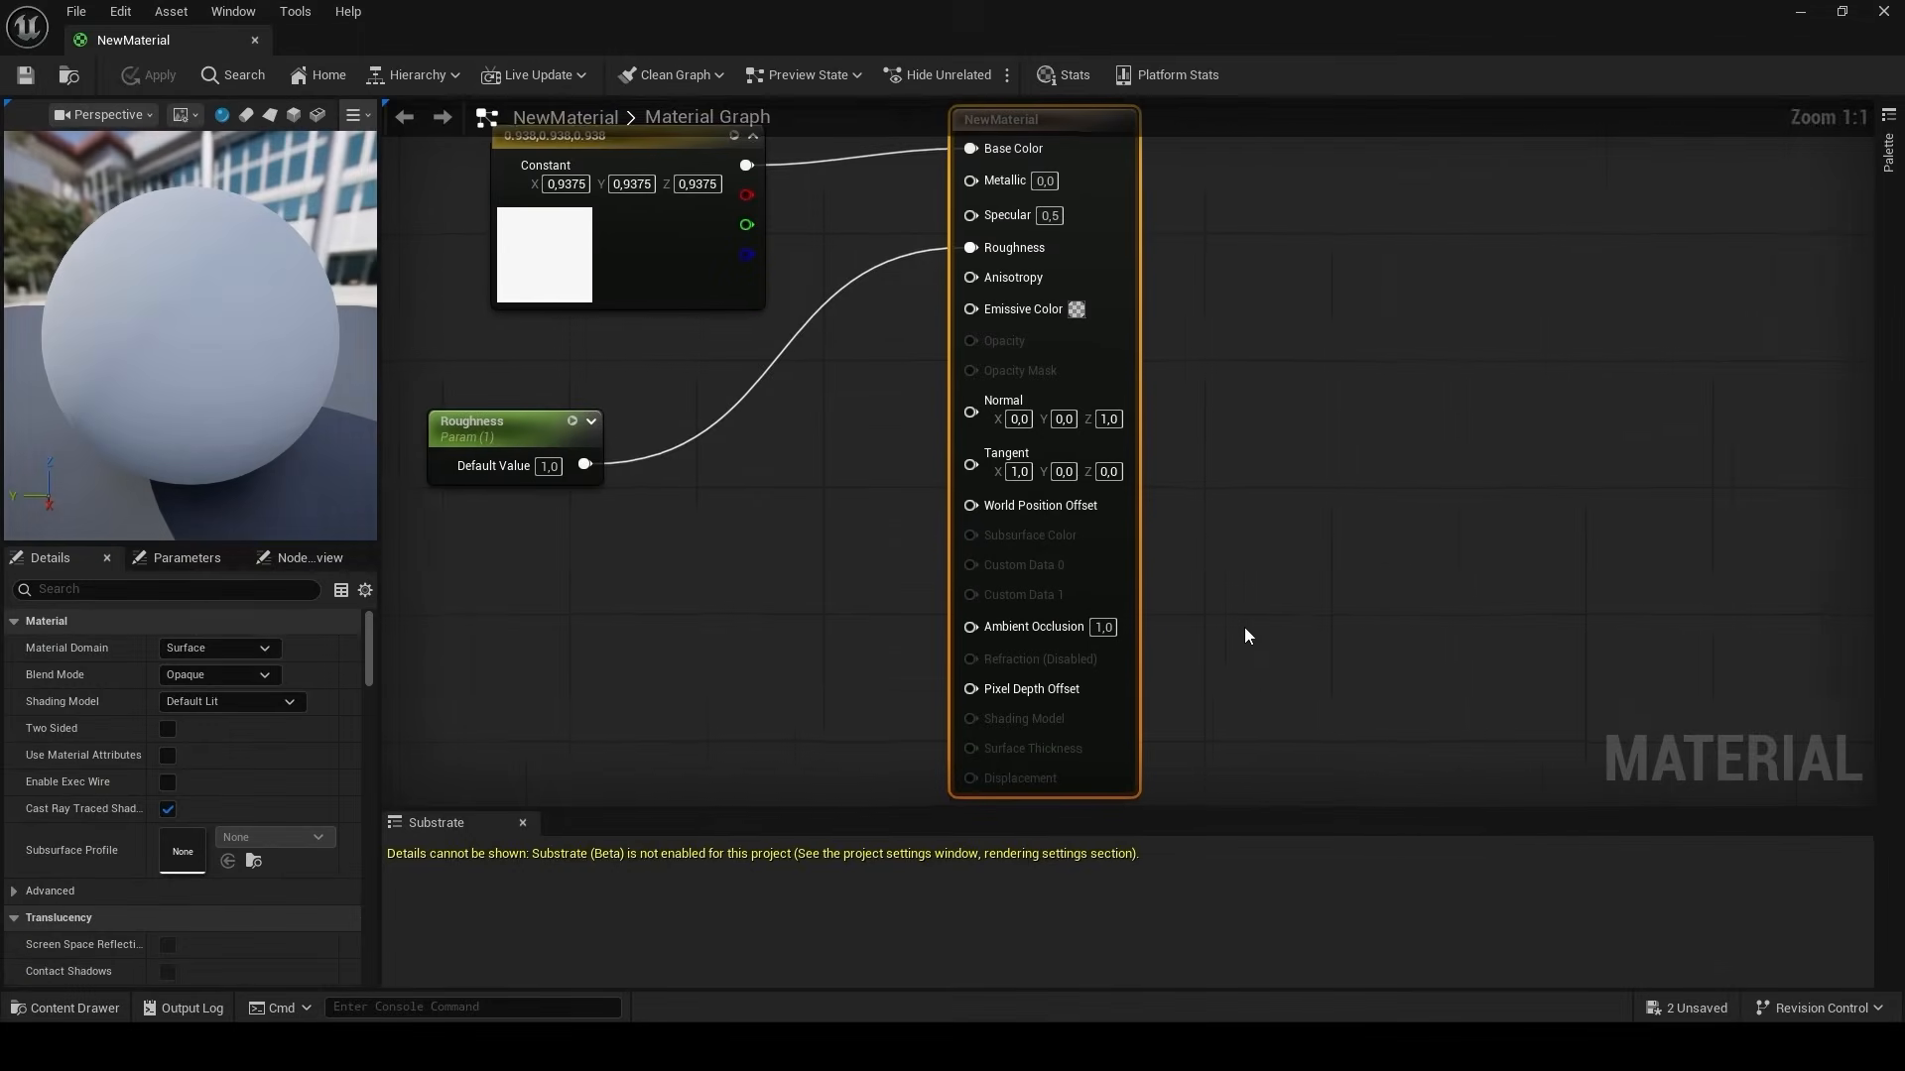
{"action": "right_click_drag", "start_coordinate": [739, 516], "coordinate": [1015, 687]}
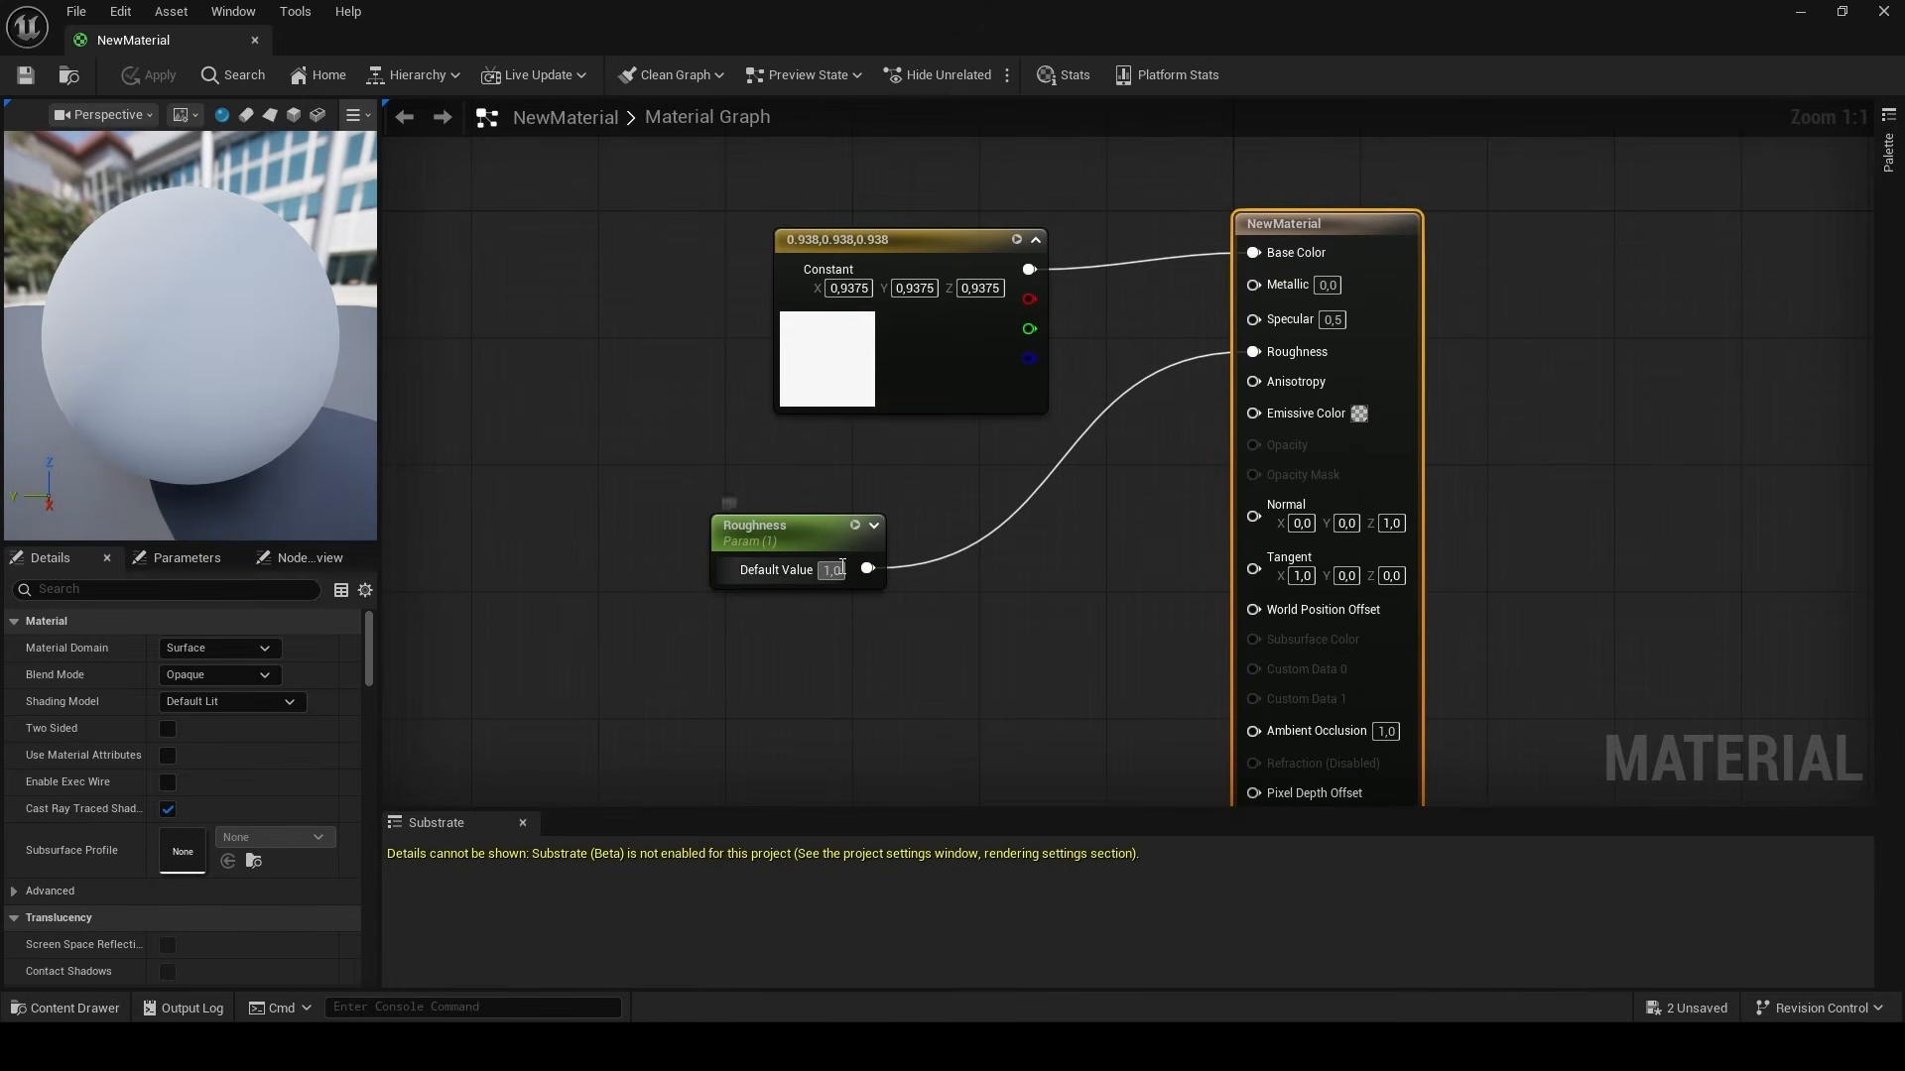
{"action": "left_click", "coordinate": [1878, 23]}
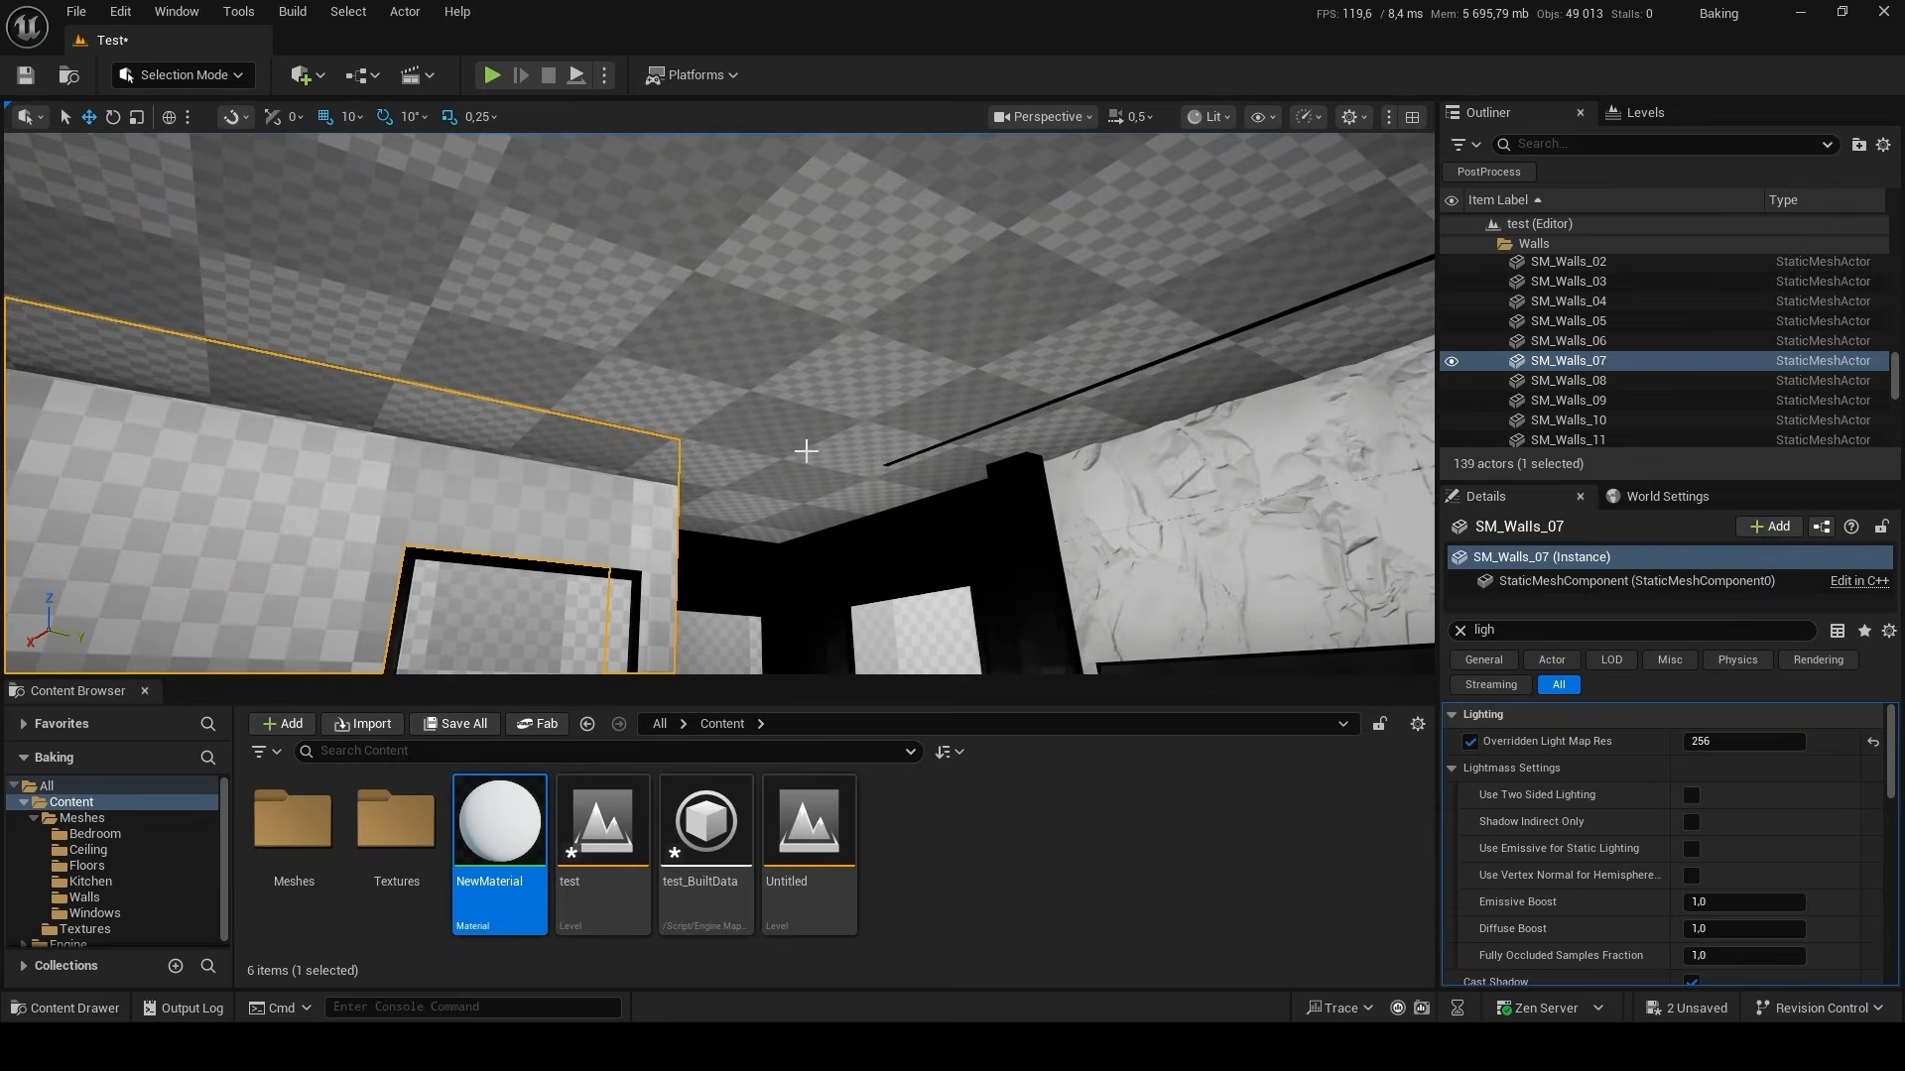
Select ceiling SM_Ceiling_06 and the surrounding walls, including SM_Walls_02, 03, 07 and 08, and assign NewMaterial to their Element 0 material slot.
{"action": "left_click", "coordinate": [867, 419], "text": "ctrl"}
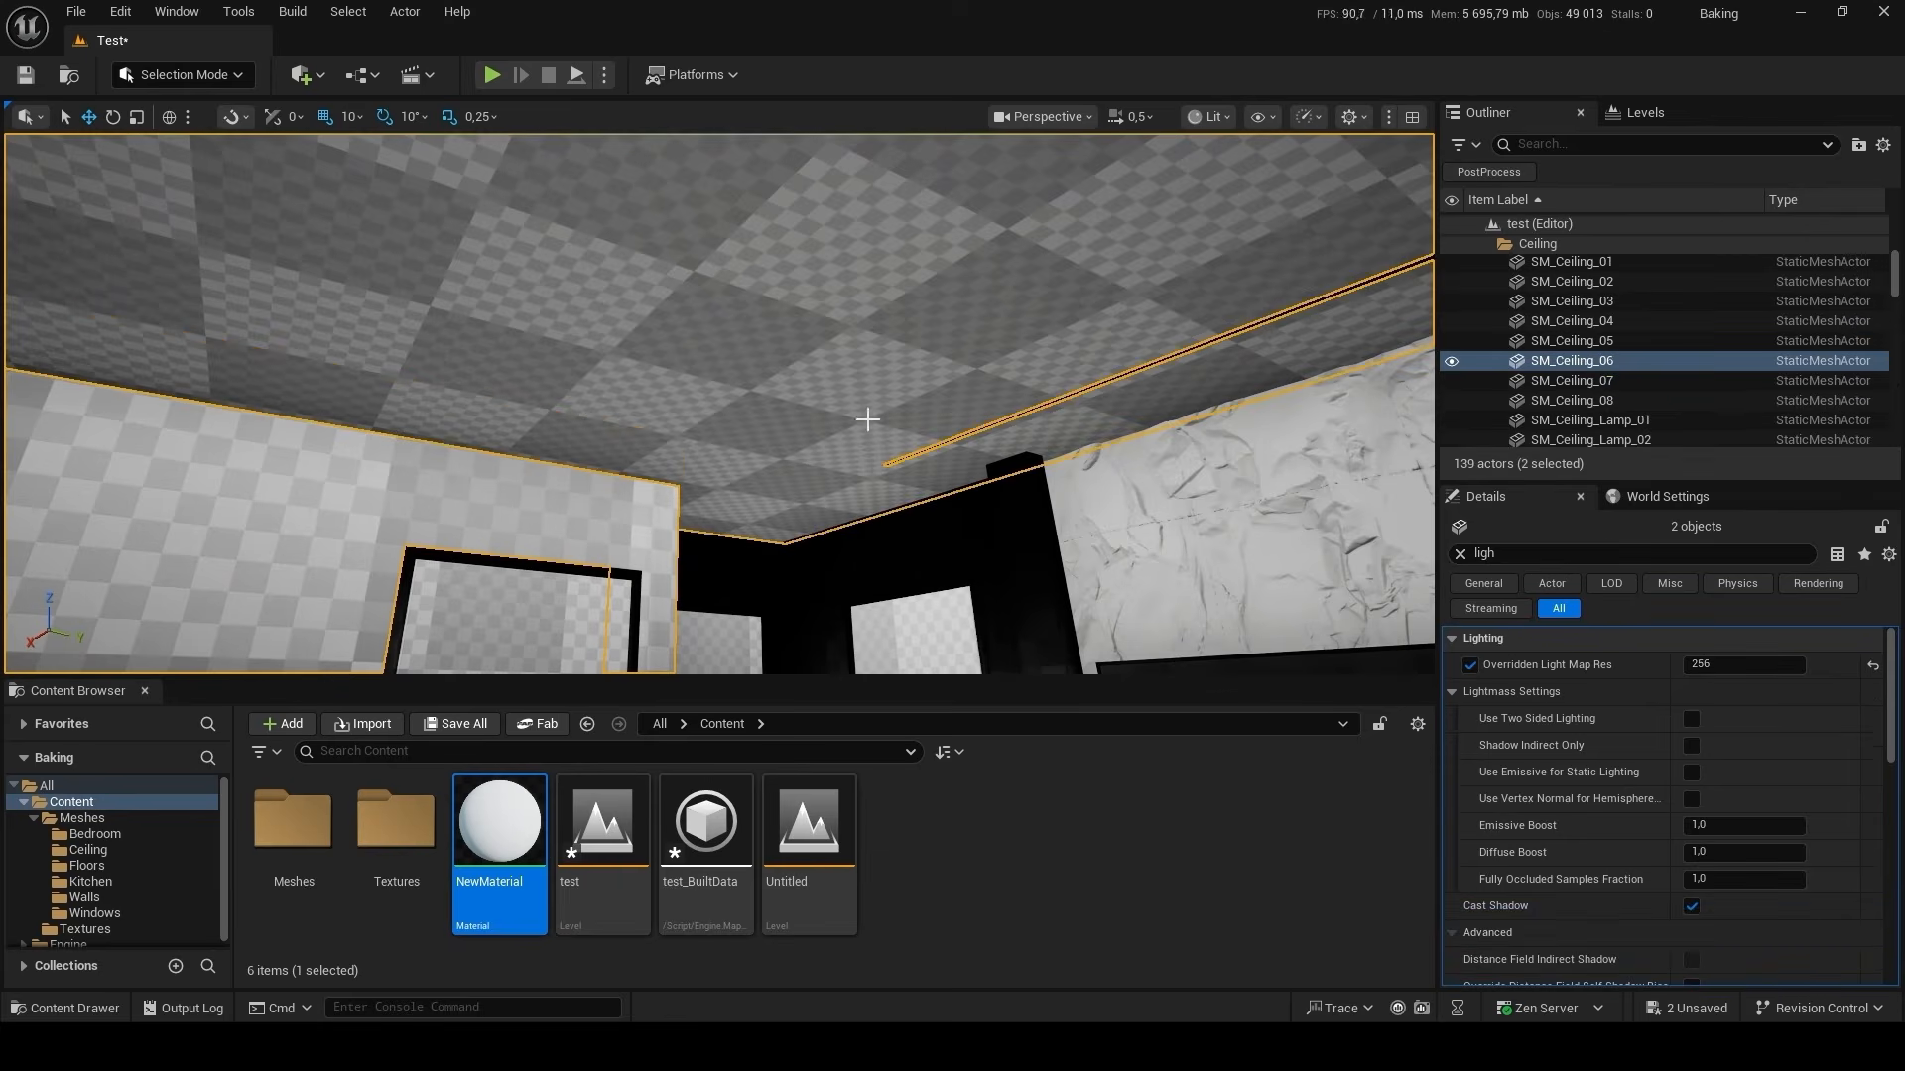
{"action": "right_click_drag", "start_coordinate": [867, 419], "coordinate": [1121, 531]}
{"action": "right_click_drag", "start_coordinate": [836, 360], "coordinate": [635, 348]}
{"action": "left_click", "coordinate": [767, 296], "text": "ctrl"}
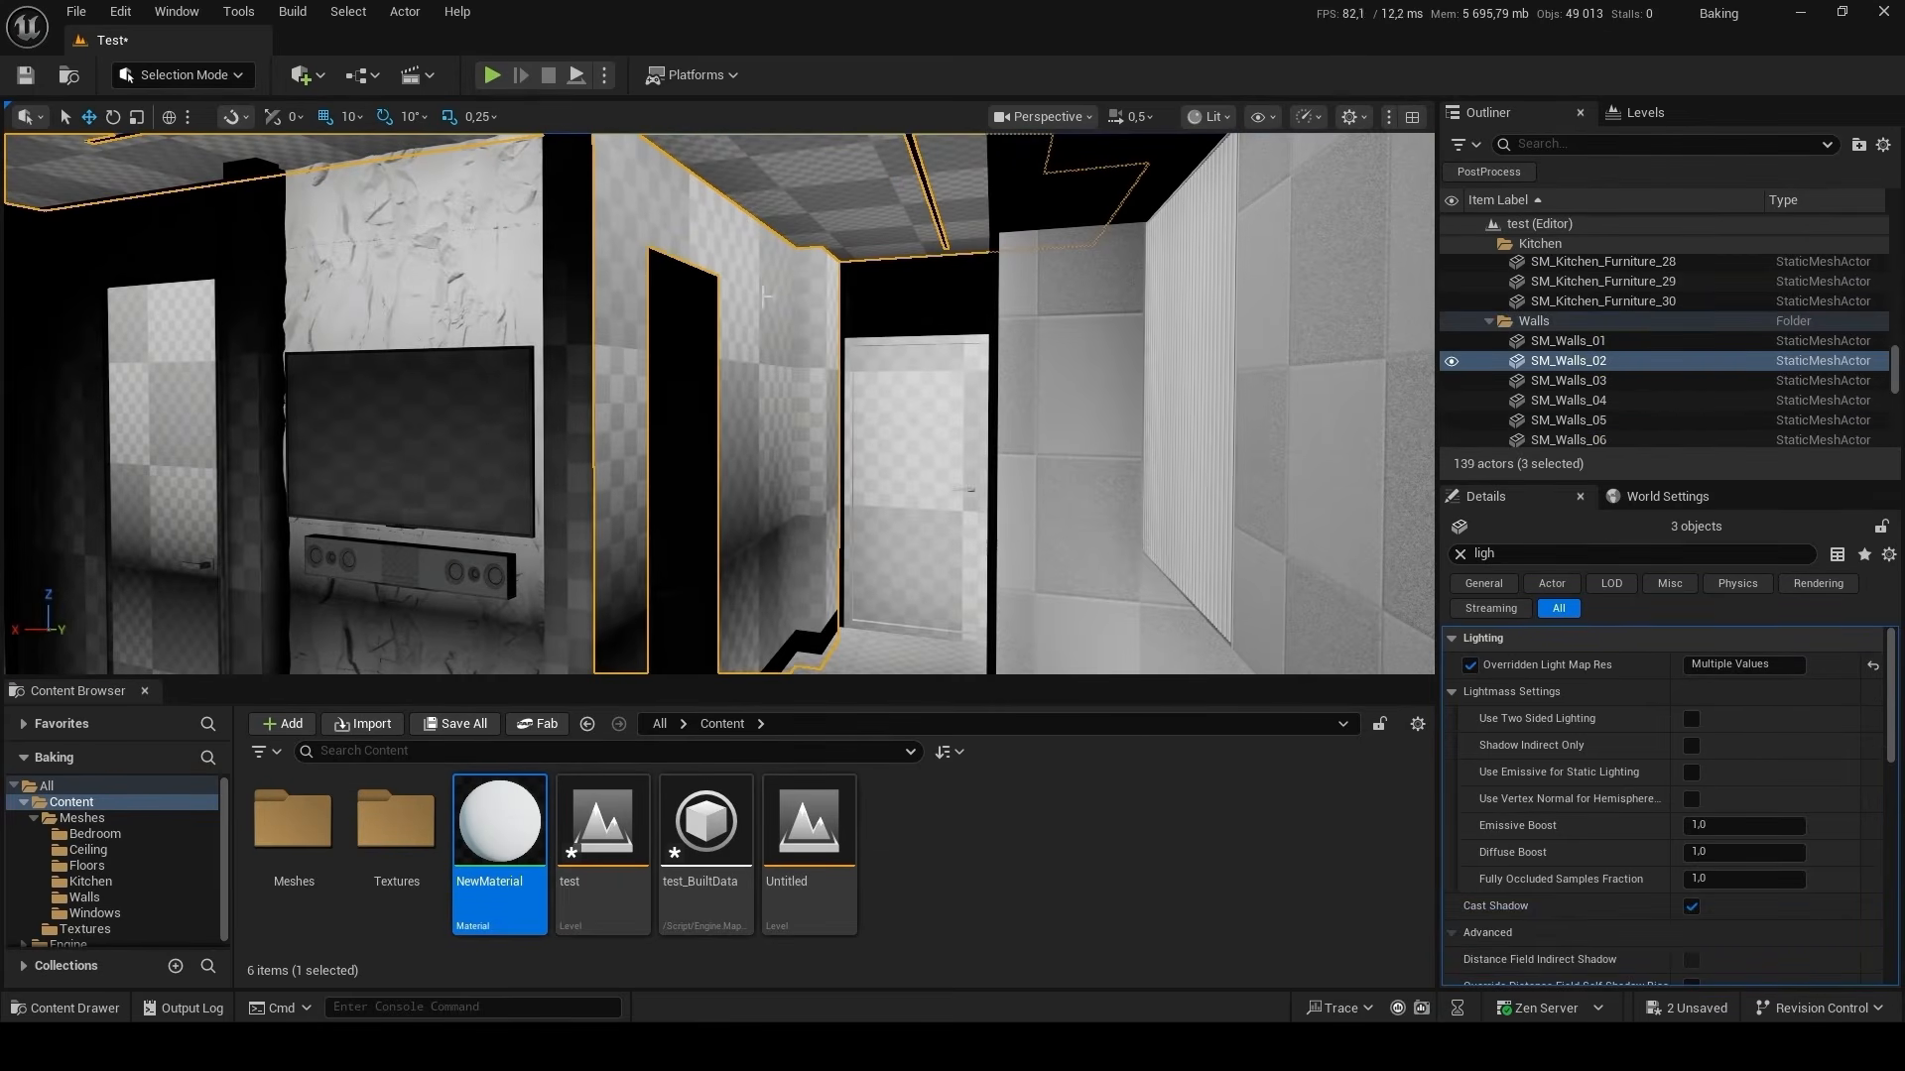
{"action": "left_click", "coordinate": [910, 307], "text": "ctrl"}
{"action": "right_click_drag", "start_coordinate": [911, 308], "coordinate": [714, 312]}
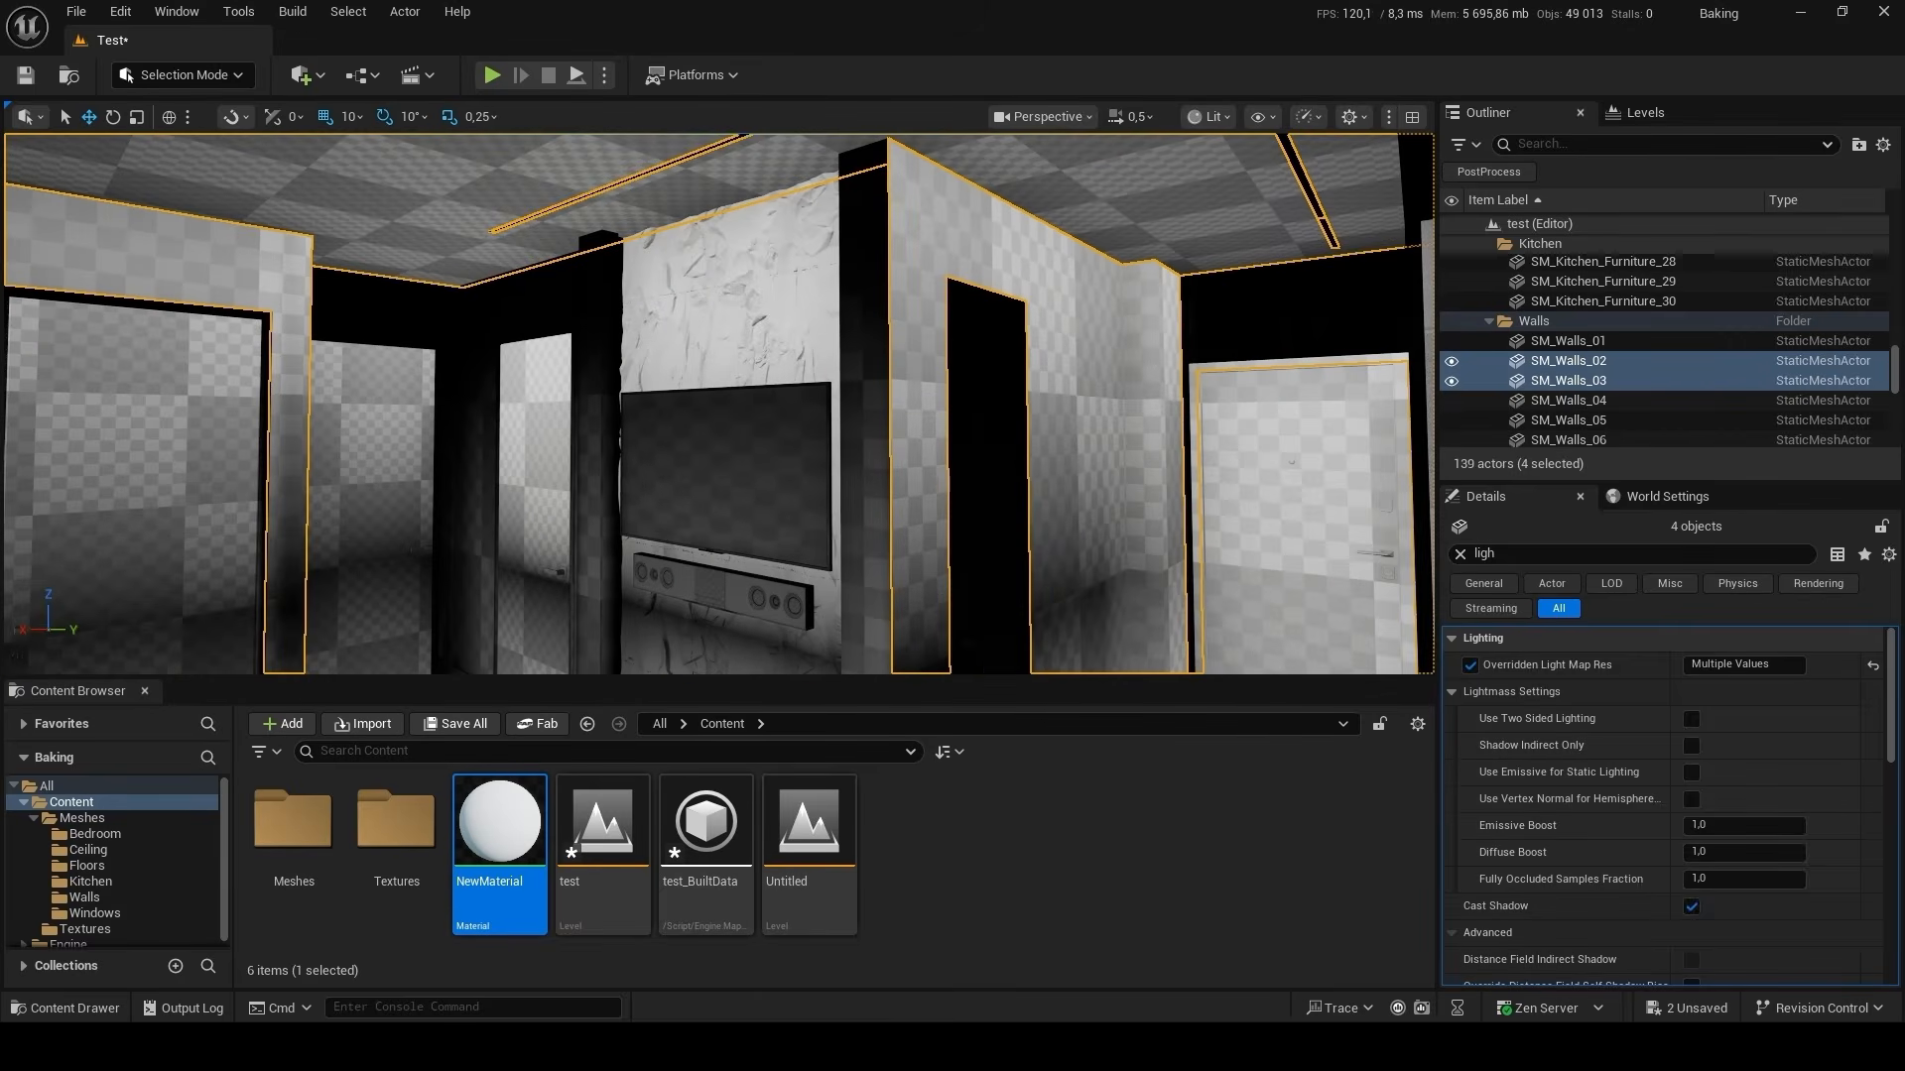
{"action": "left_click", "coordinate": [515, 304], "text": "ctrl"}
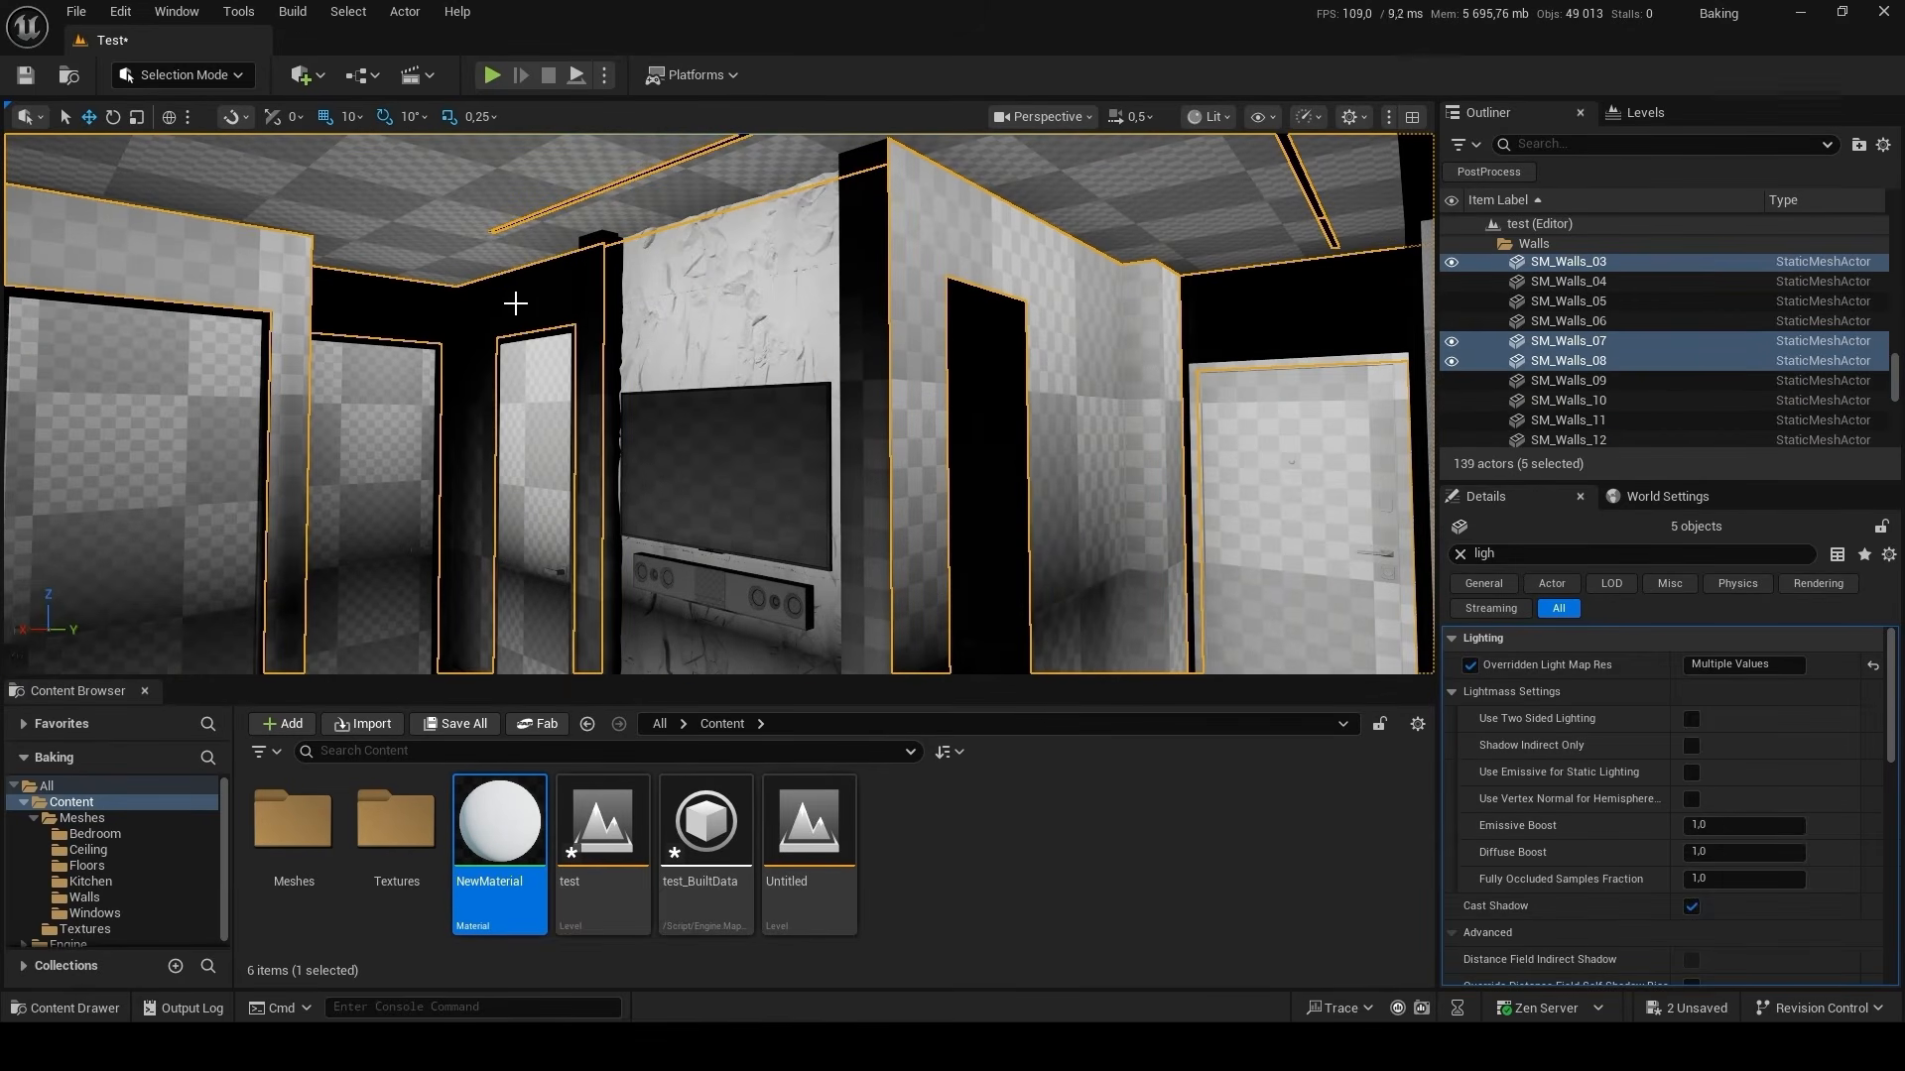
{"action": "left_click", "coordinate": [1459, 556]}
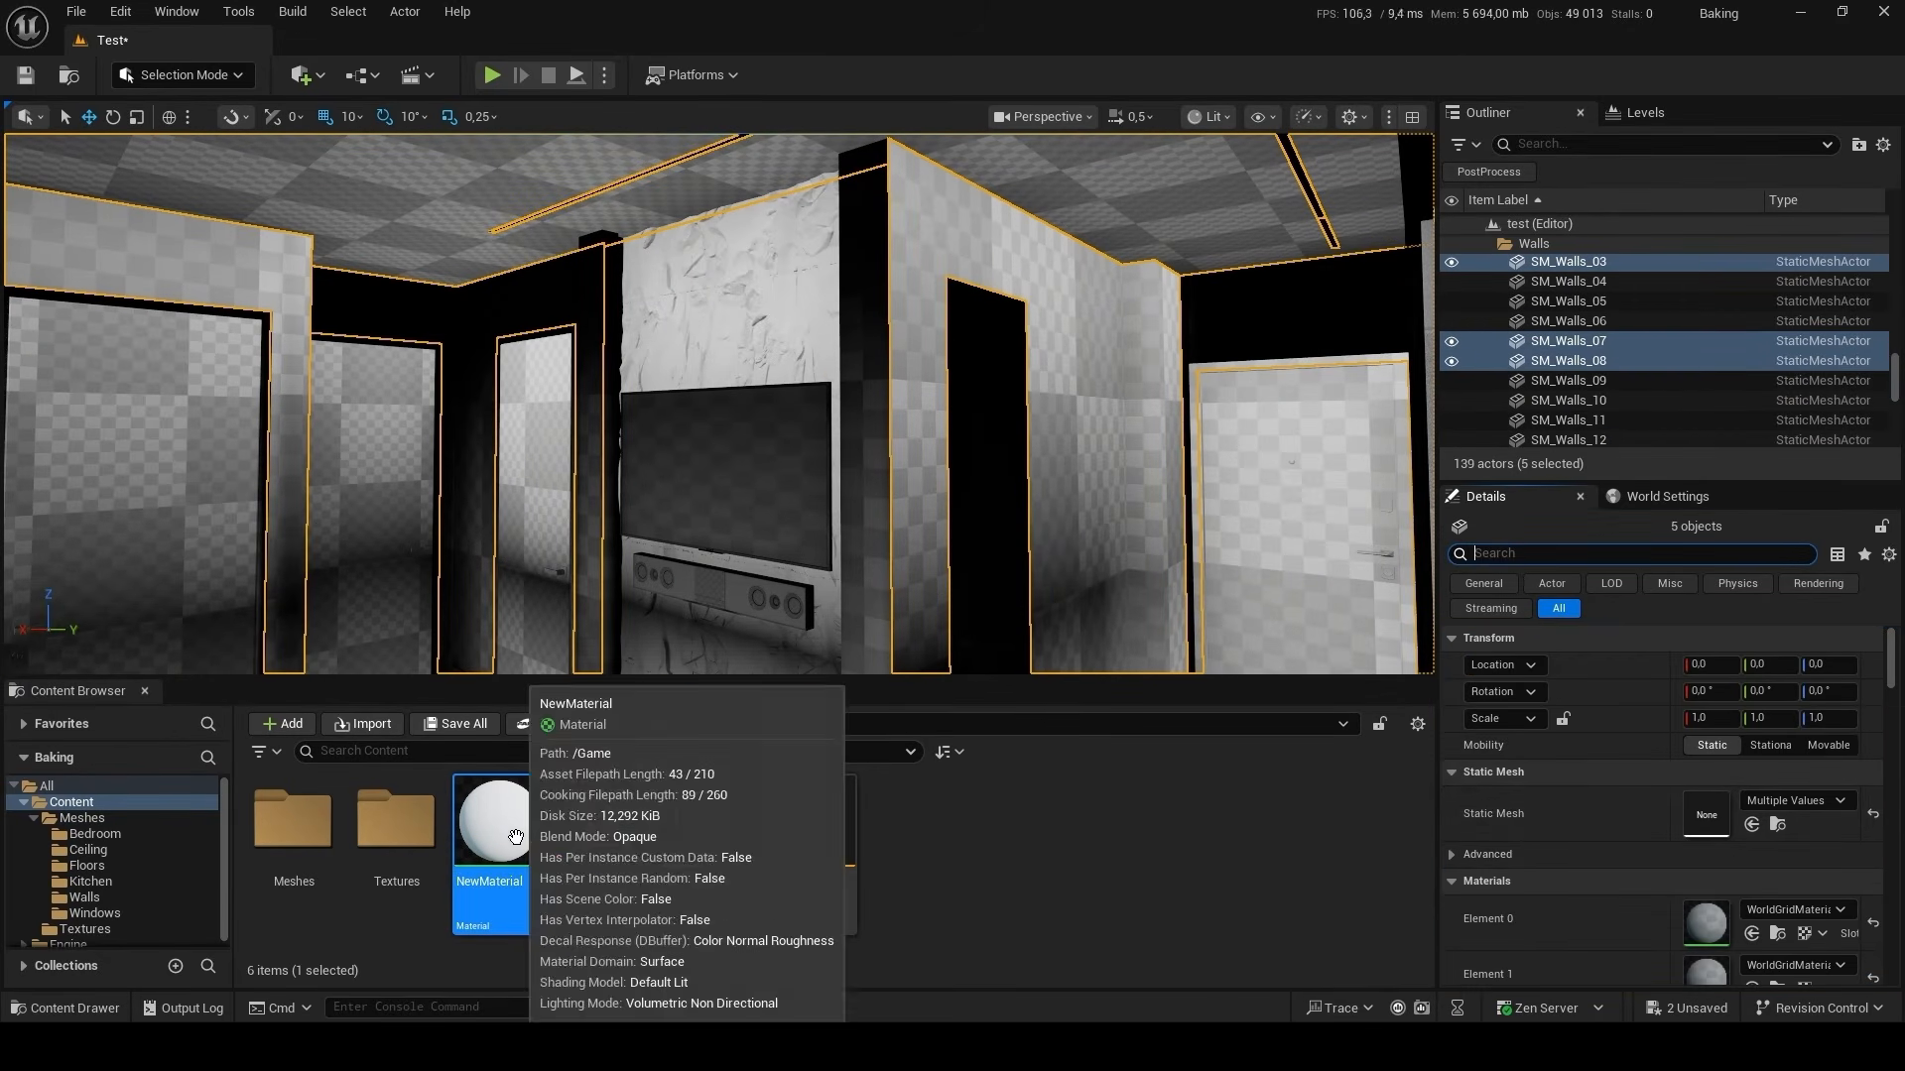
{"action": "left_click_drag", "start_coordinate": [499, 824], "coordinate": [1706, 923]}
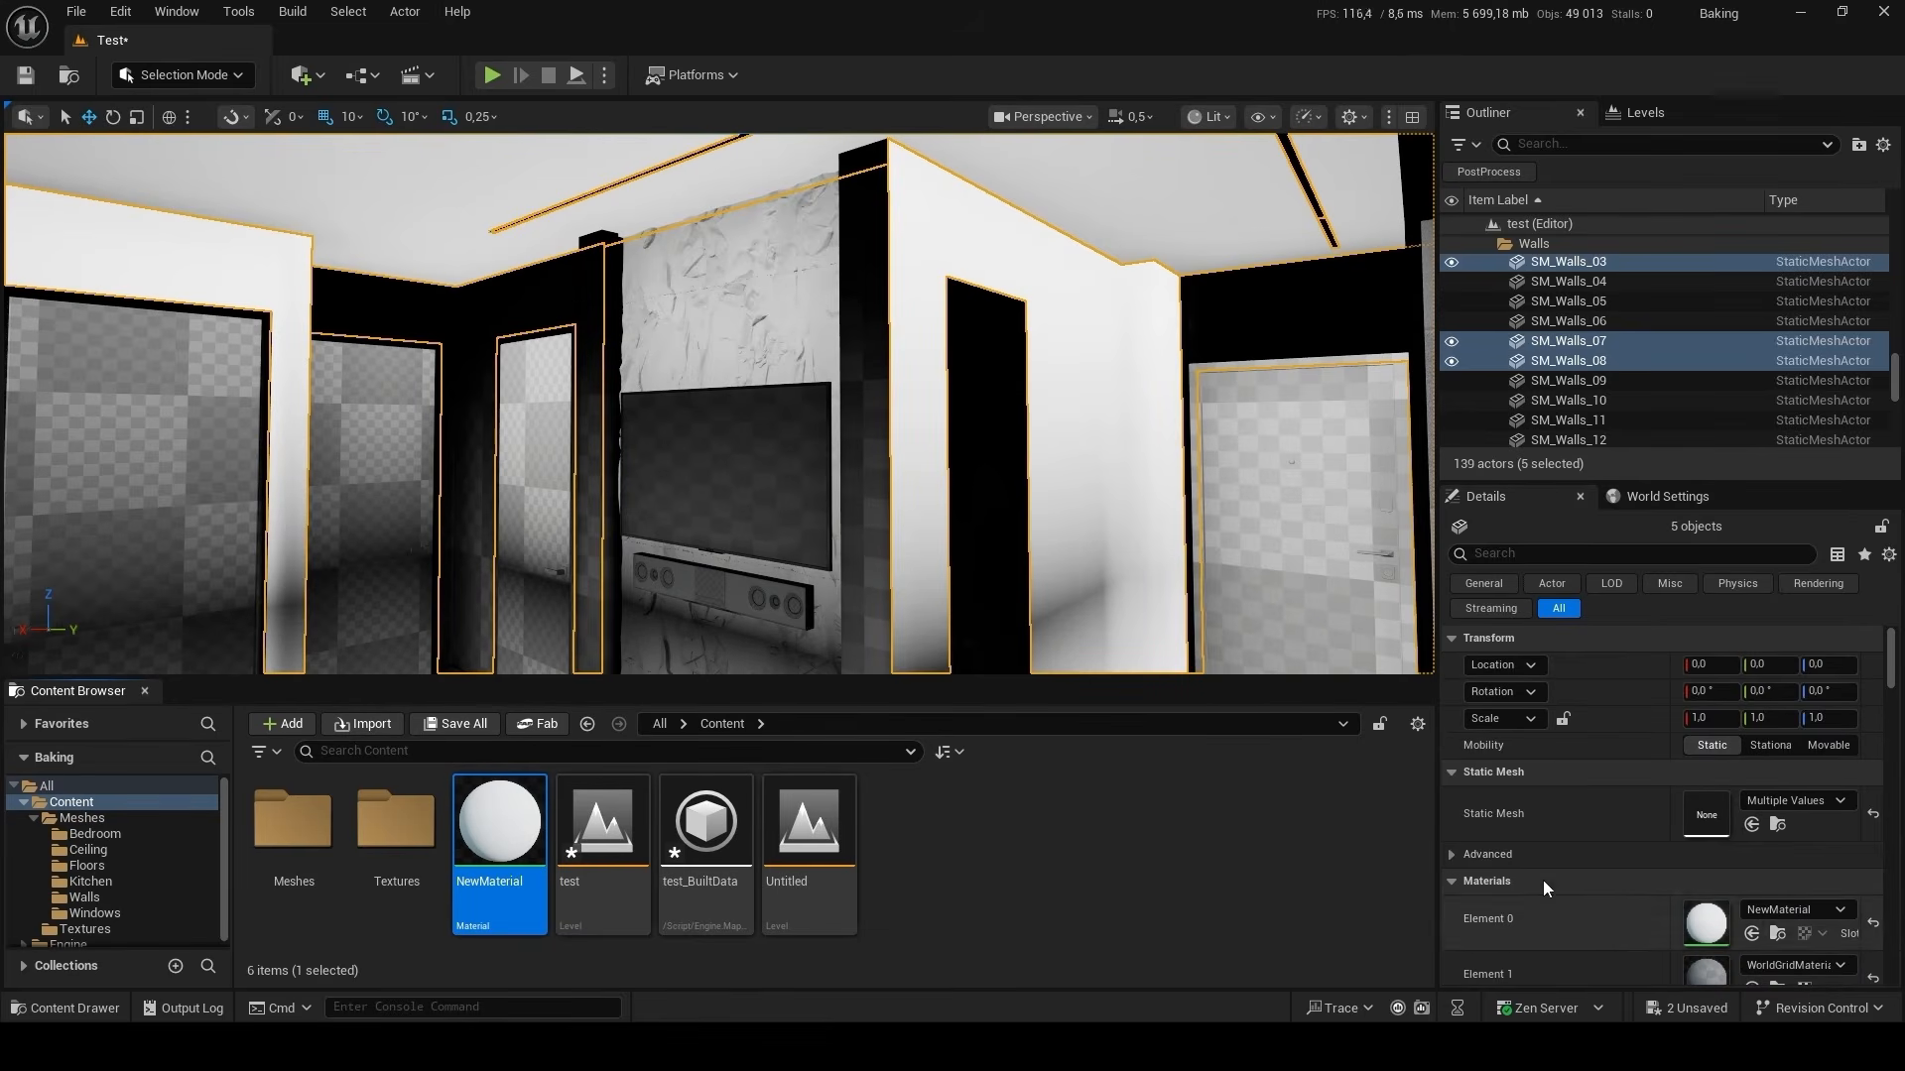
Select wall SM_Walls_03 and apply NewMaterial to its remaining untextured part around the door.
{"action": "left_click", "coordinate": [1293, 328]}
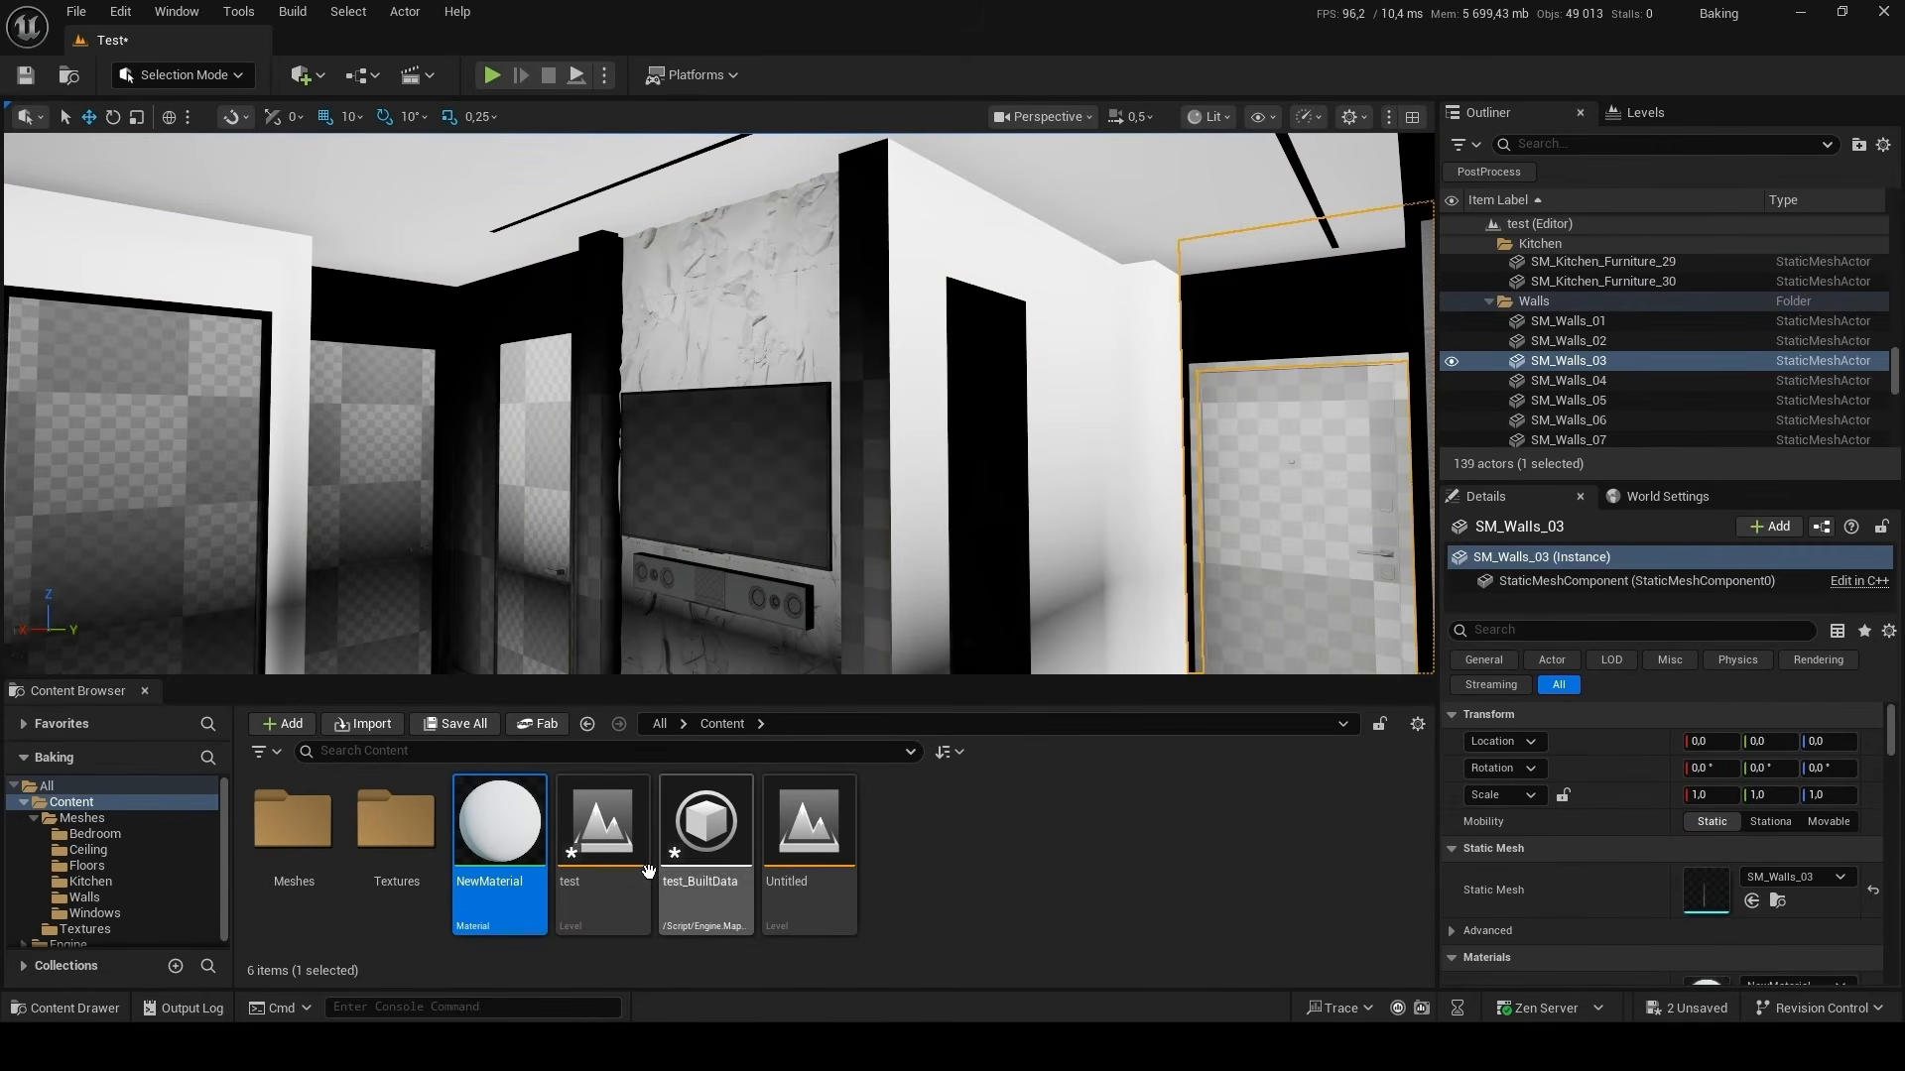
{"action": "left_click_drag", "start_coordinate": [508, 818], "coordinate": [1381, 334]}
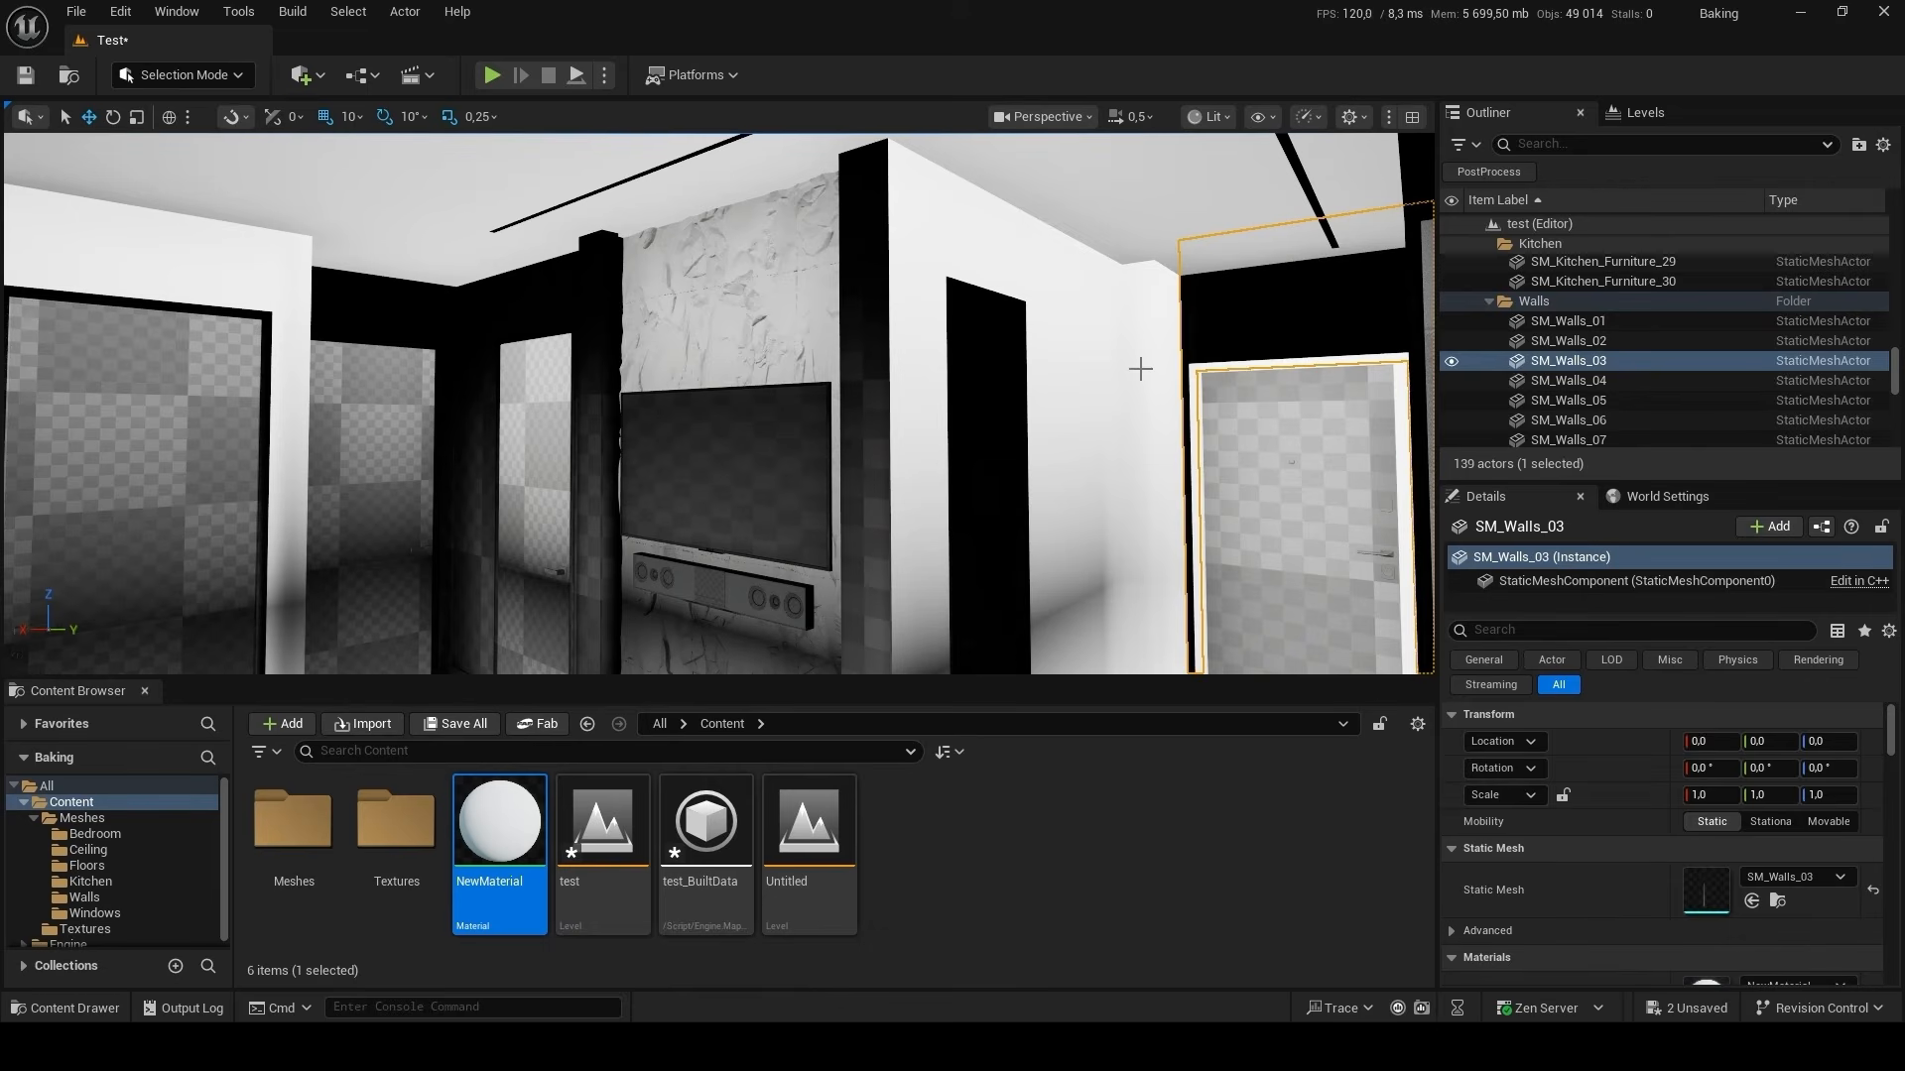
{"action": "mouse_move", "coordinate": [986, 456]}
{"action": "right_mouse_down"}
{"action": "mouse_move", "coordinate": [1052, 486]}
{"action": "mouse_move", "coordinate": [986, 456]}
{"action": "right_mouse_up"}
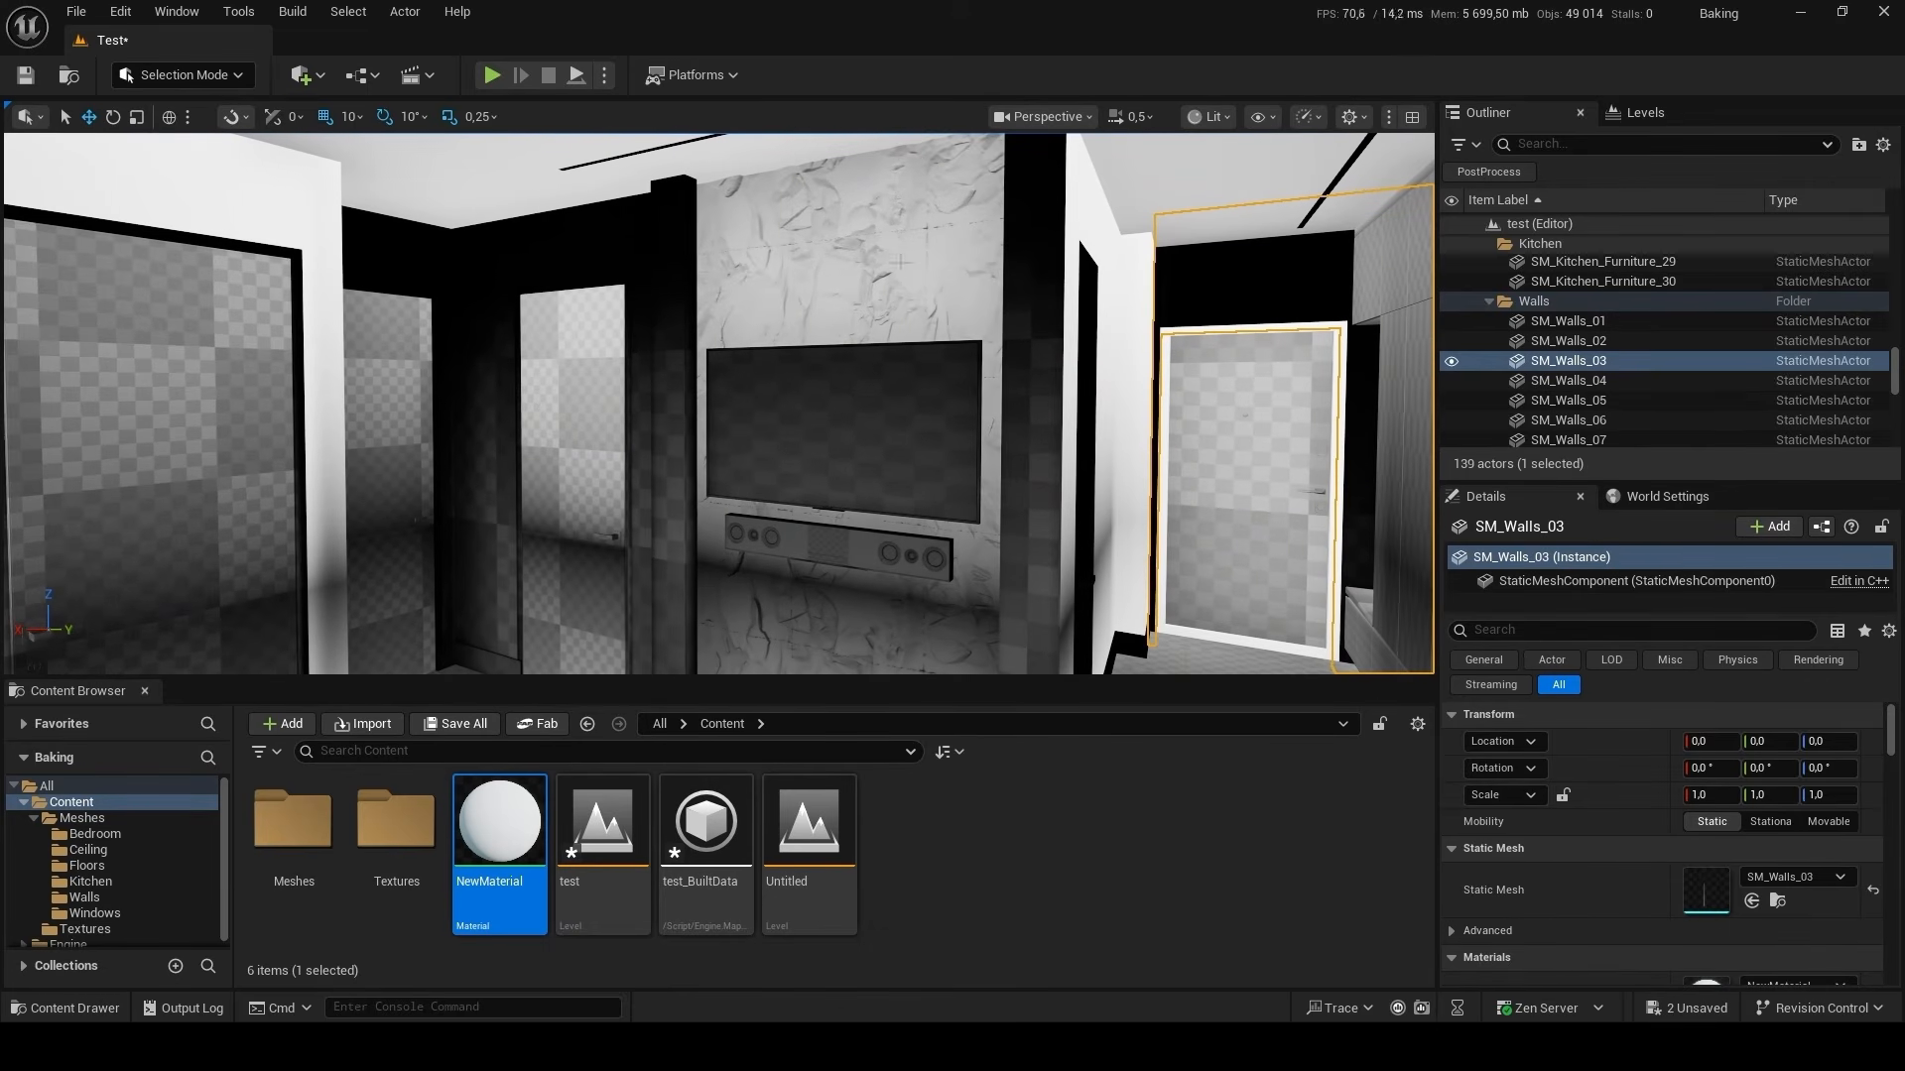
Switch the viewport to Lightmap Density and select the wall panel above the TV, SM_Kitchen_Furniture_24.
{"action": "left_click", "coordinate": [1217, 122]}
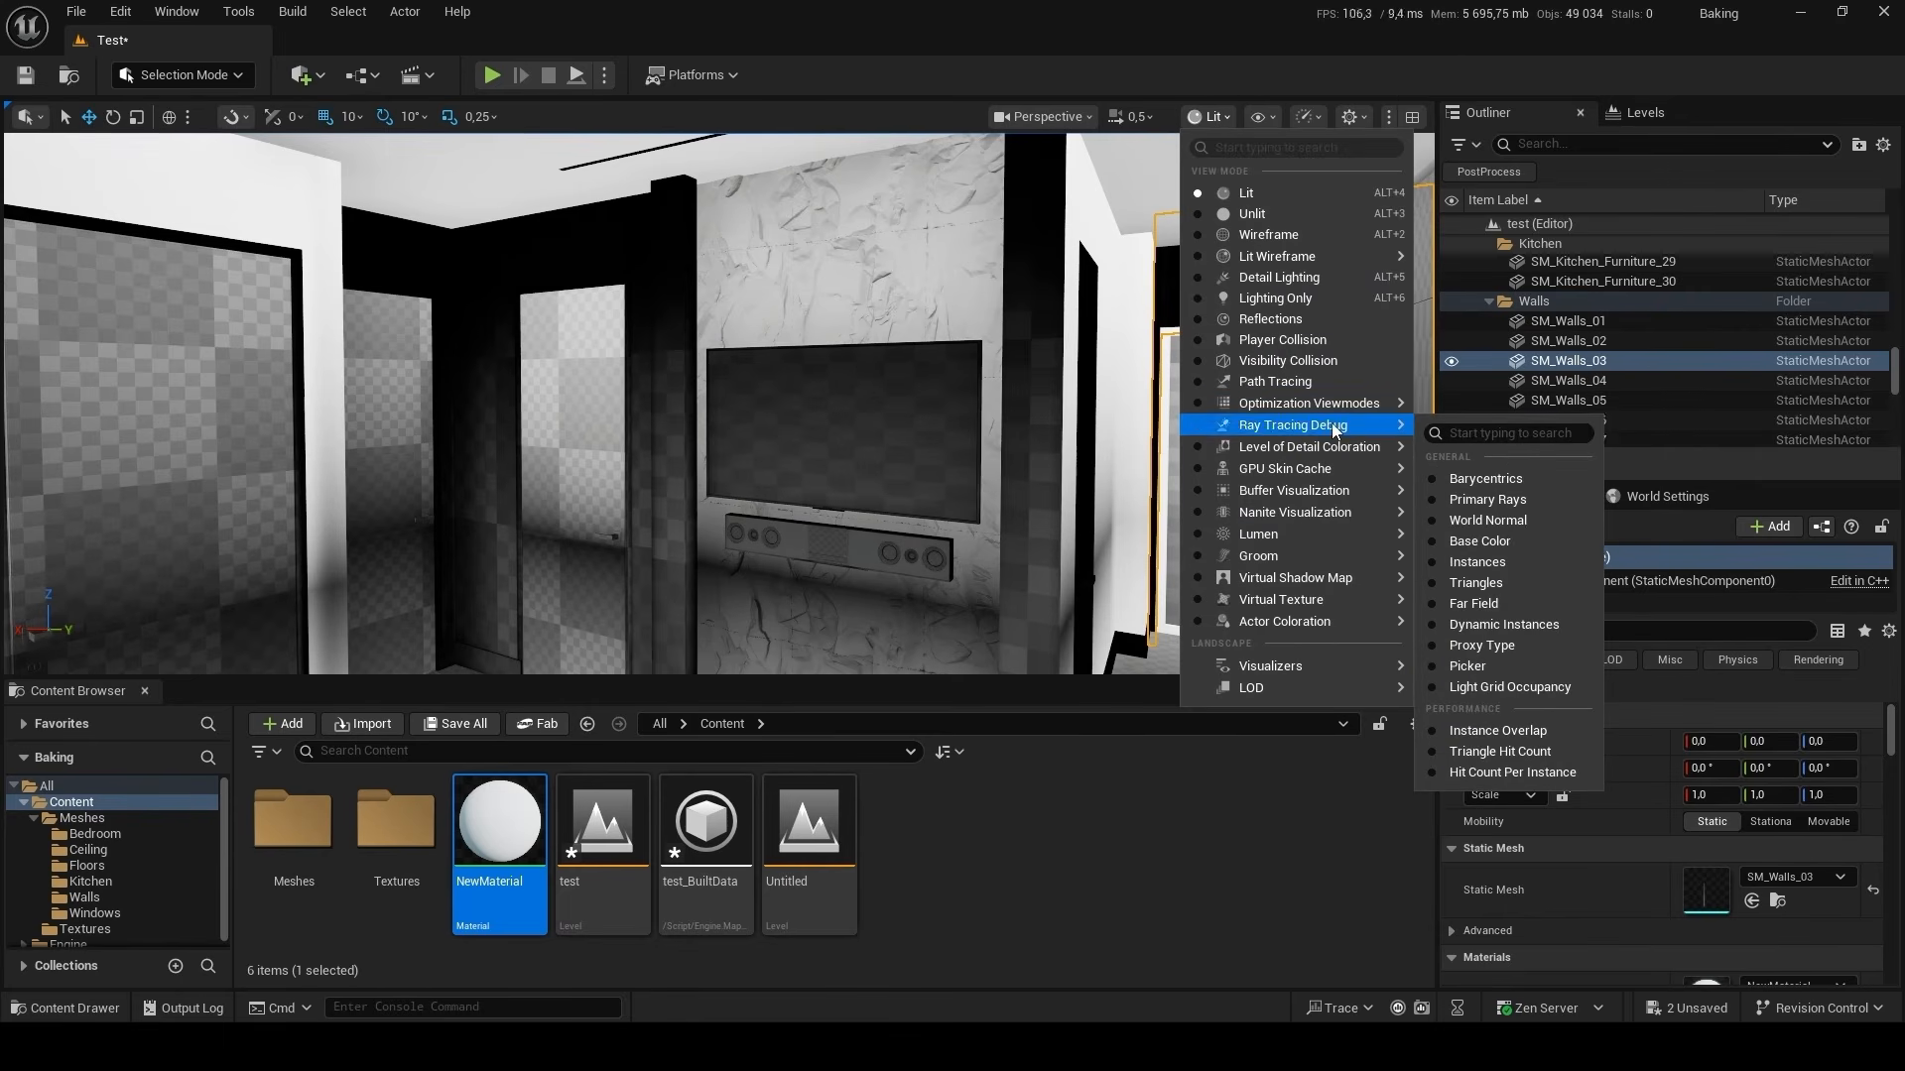
{"action": "mouse_move", "coordinate": [1334, 407]}
{"action": "left_click", "coordinate": [1488, 476]}
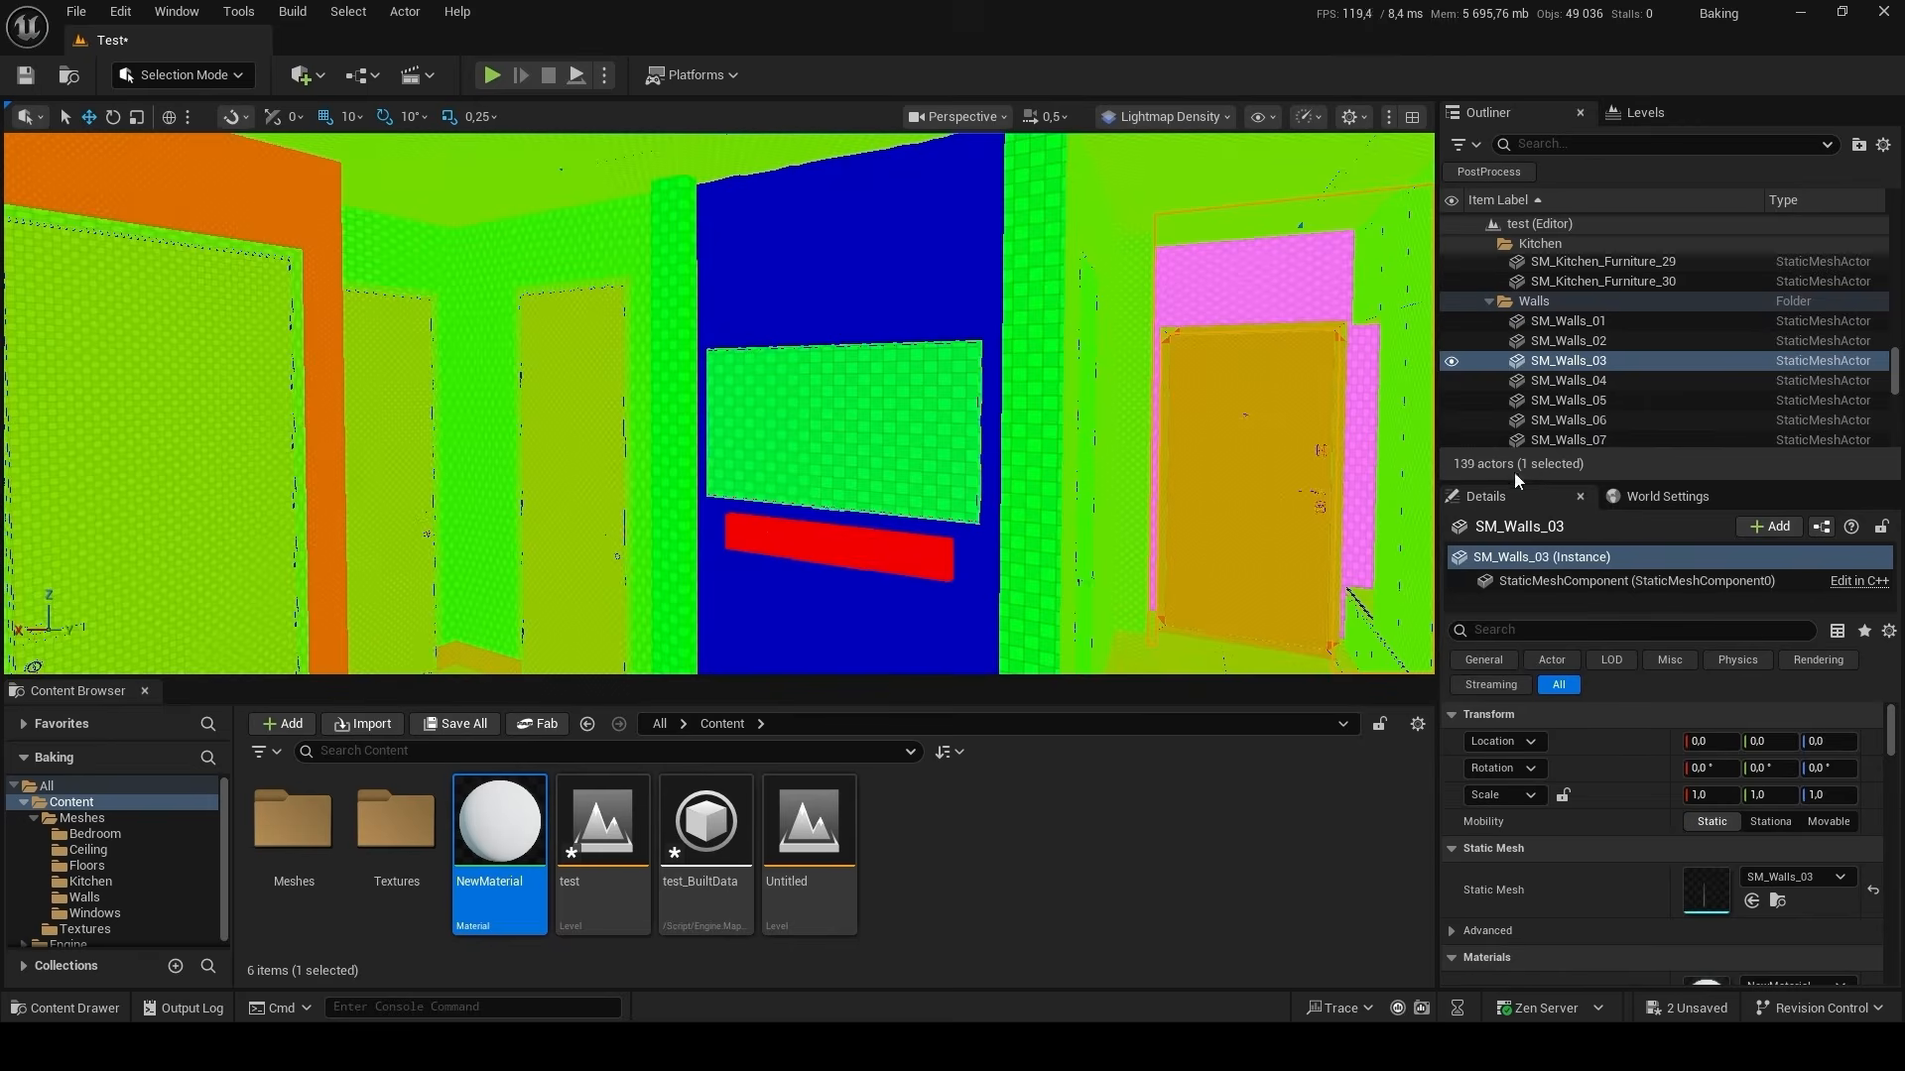
{"action": "key", "text": "s"}
{"action": "right_click_drag", "start_coordinate": [898, 507], "coordinate": [928, 635]}
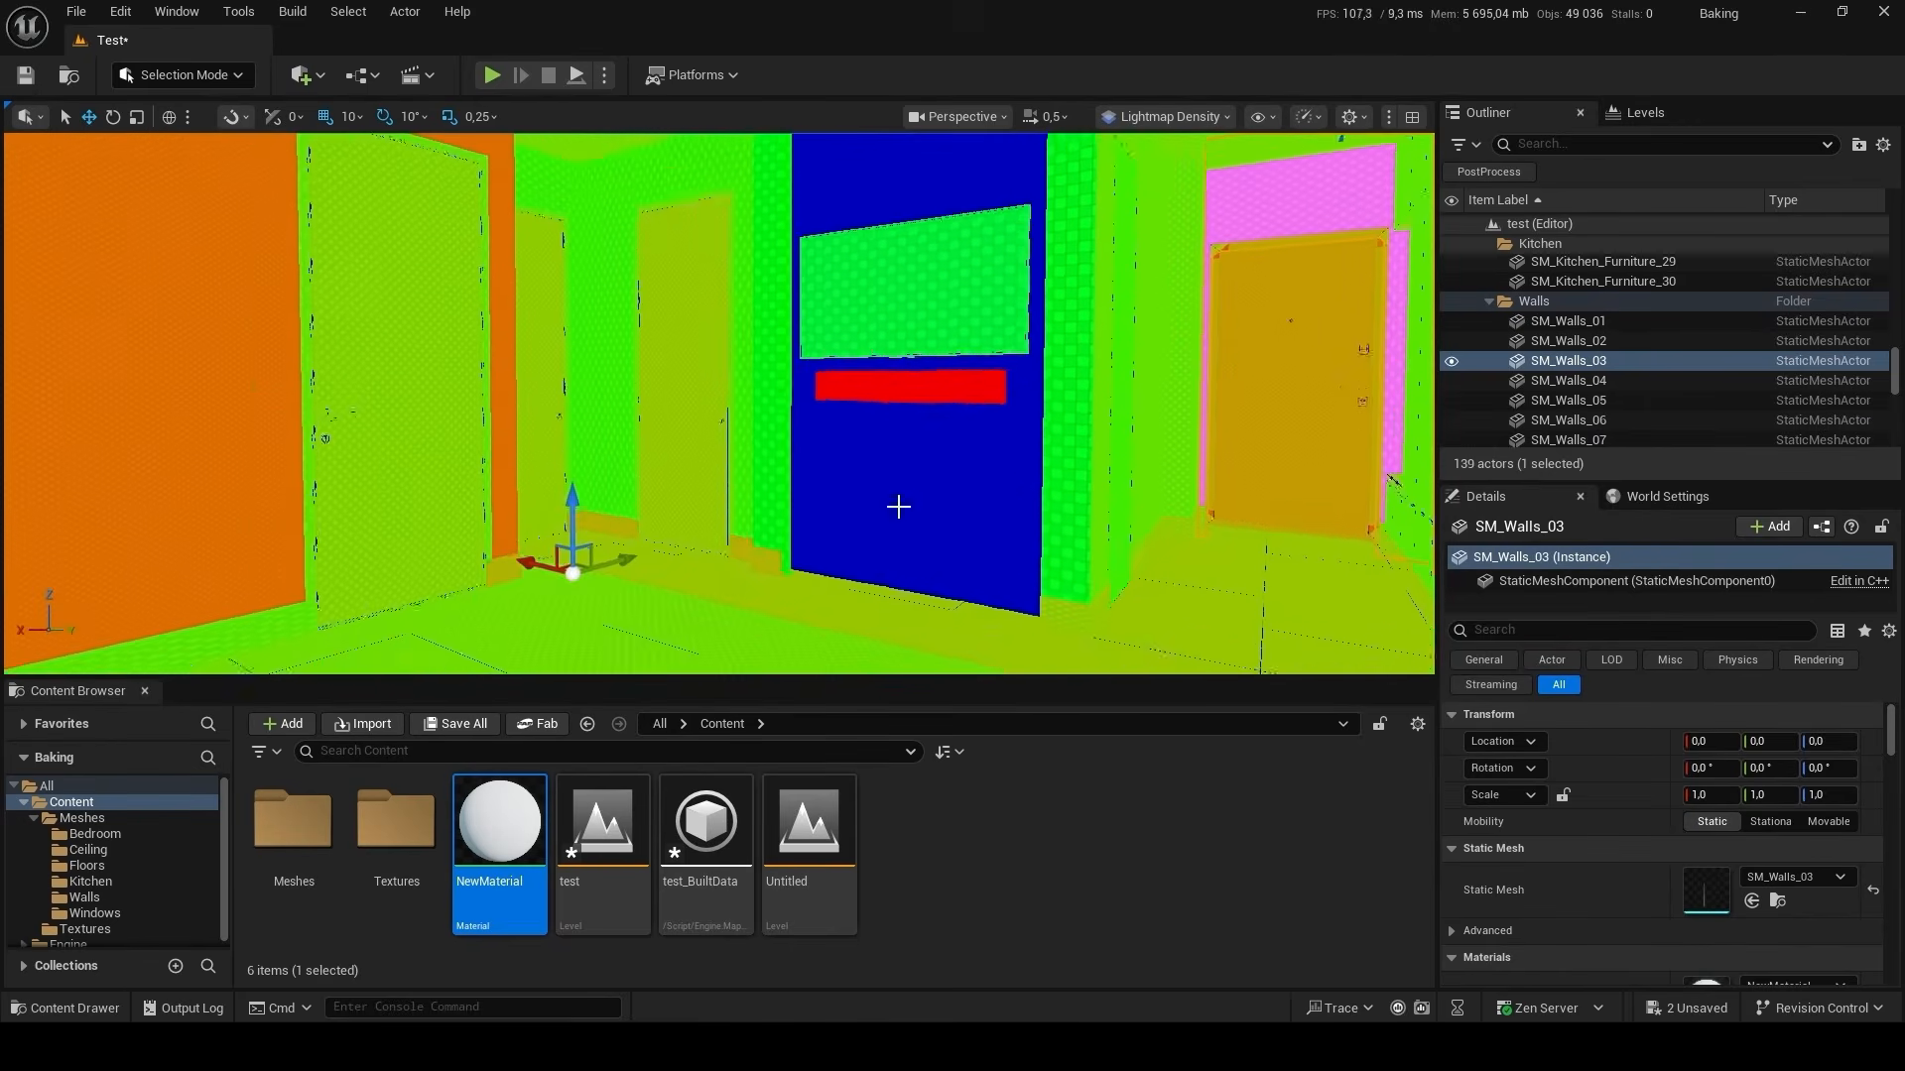
{"action": "left_click", "coordinate": [898, 507]}
{"action": "left_click", "coordinate": [926, 457]}
{"action": "left_click", "coordinate": [915, 192]}
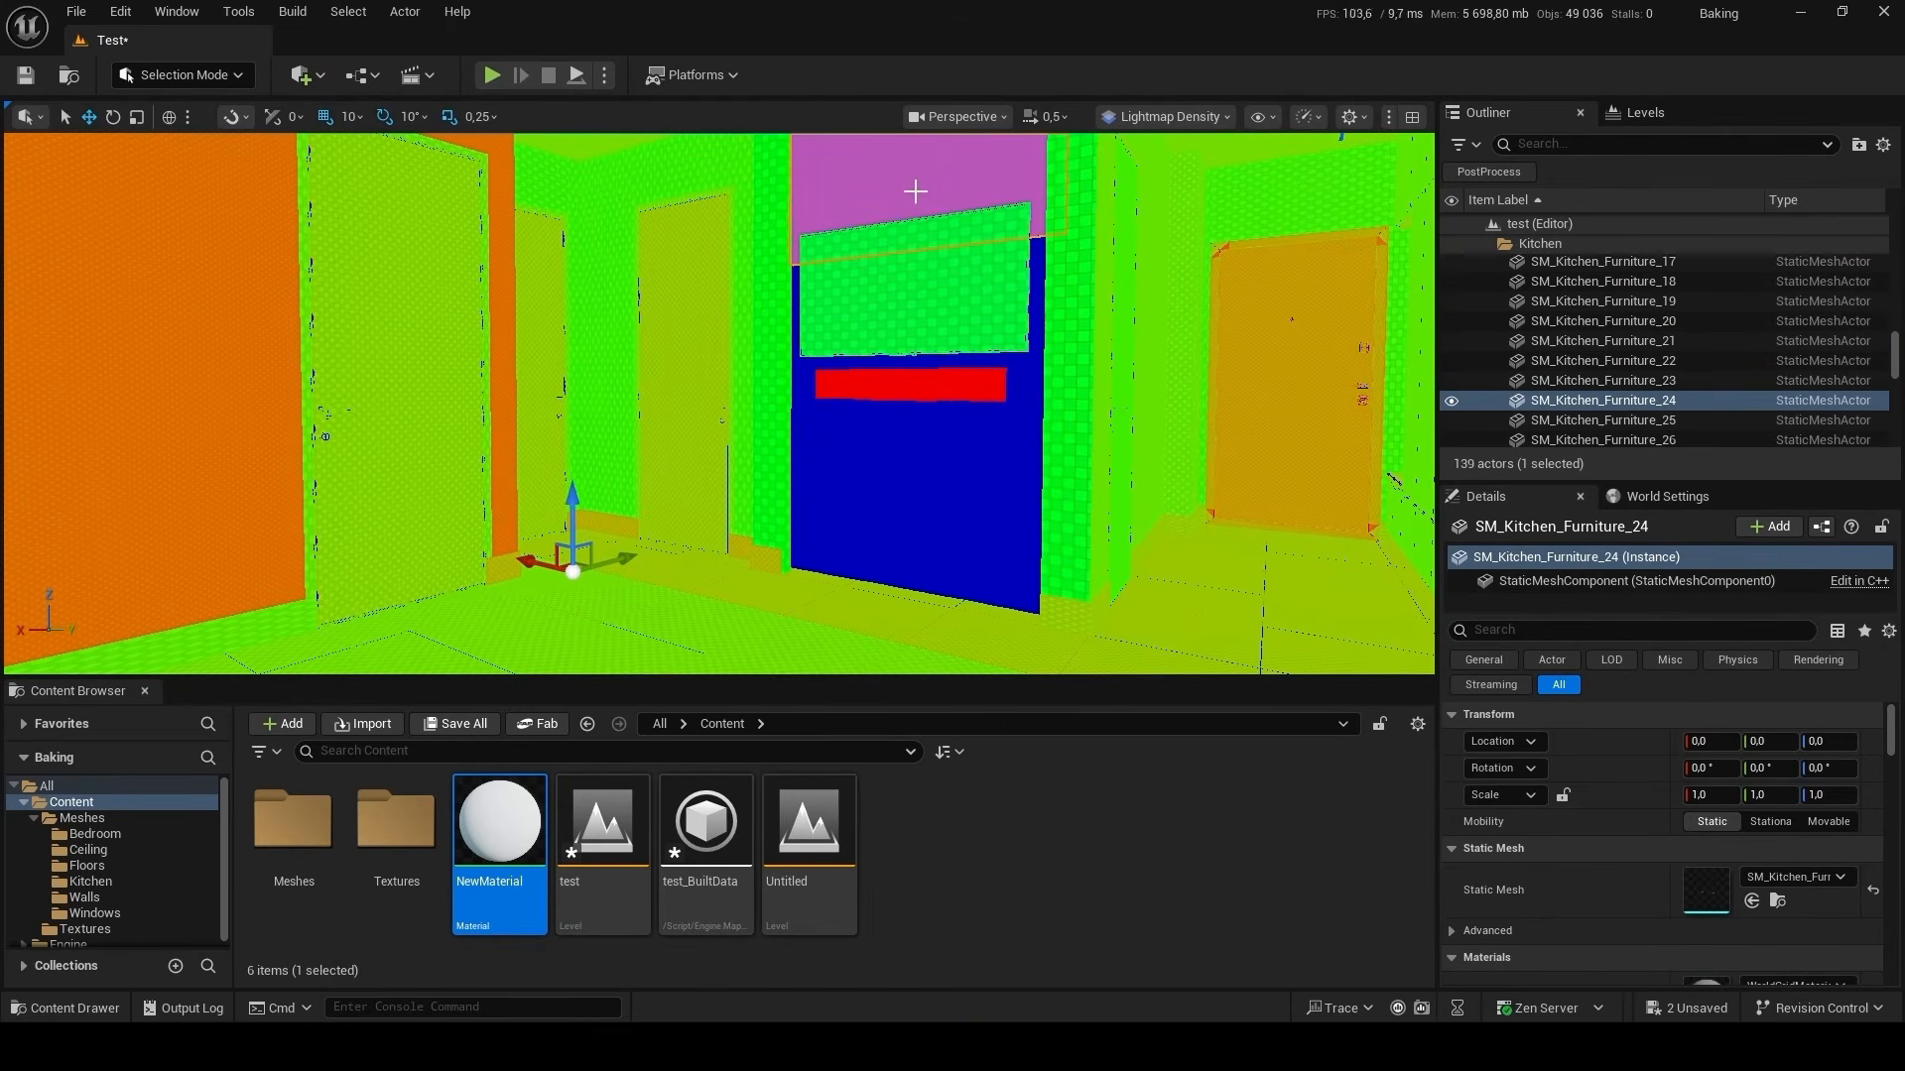
Examine the lightmap density around the TV wall, return to Lit view and look over the room toward the windows.
{"action": "mouse_move", "coordinate": [914, 193]}
{"action": "right_mouse_down"}
{"action": "mouse_move", "coordinate": [885, 114]}
{"action": "mouse_move", "coordinate": [851, 137]}
{"action": "mouse_move", "coordinate": [900, 168]}
{"action": "right_mouse_up"}
{"action": "key", "text": "w"}
{"action": "right_click_drag", "start_coordinate": [908, 397], "coordinate": [863, 401]}
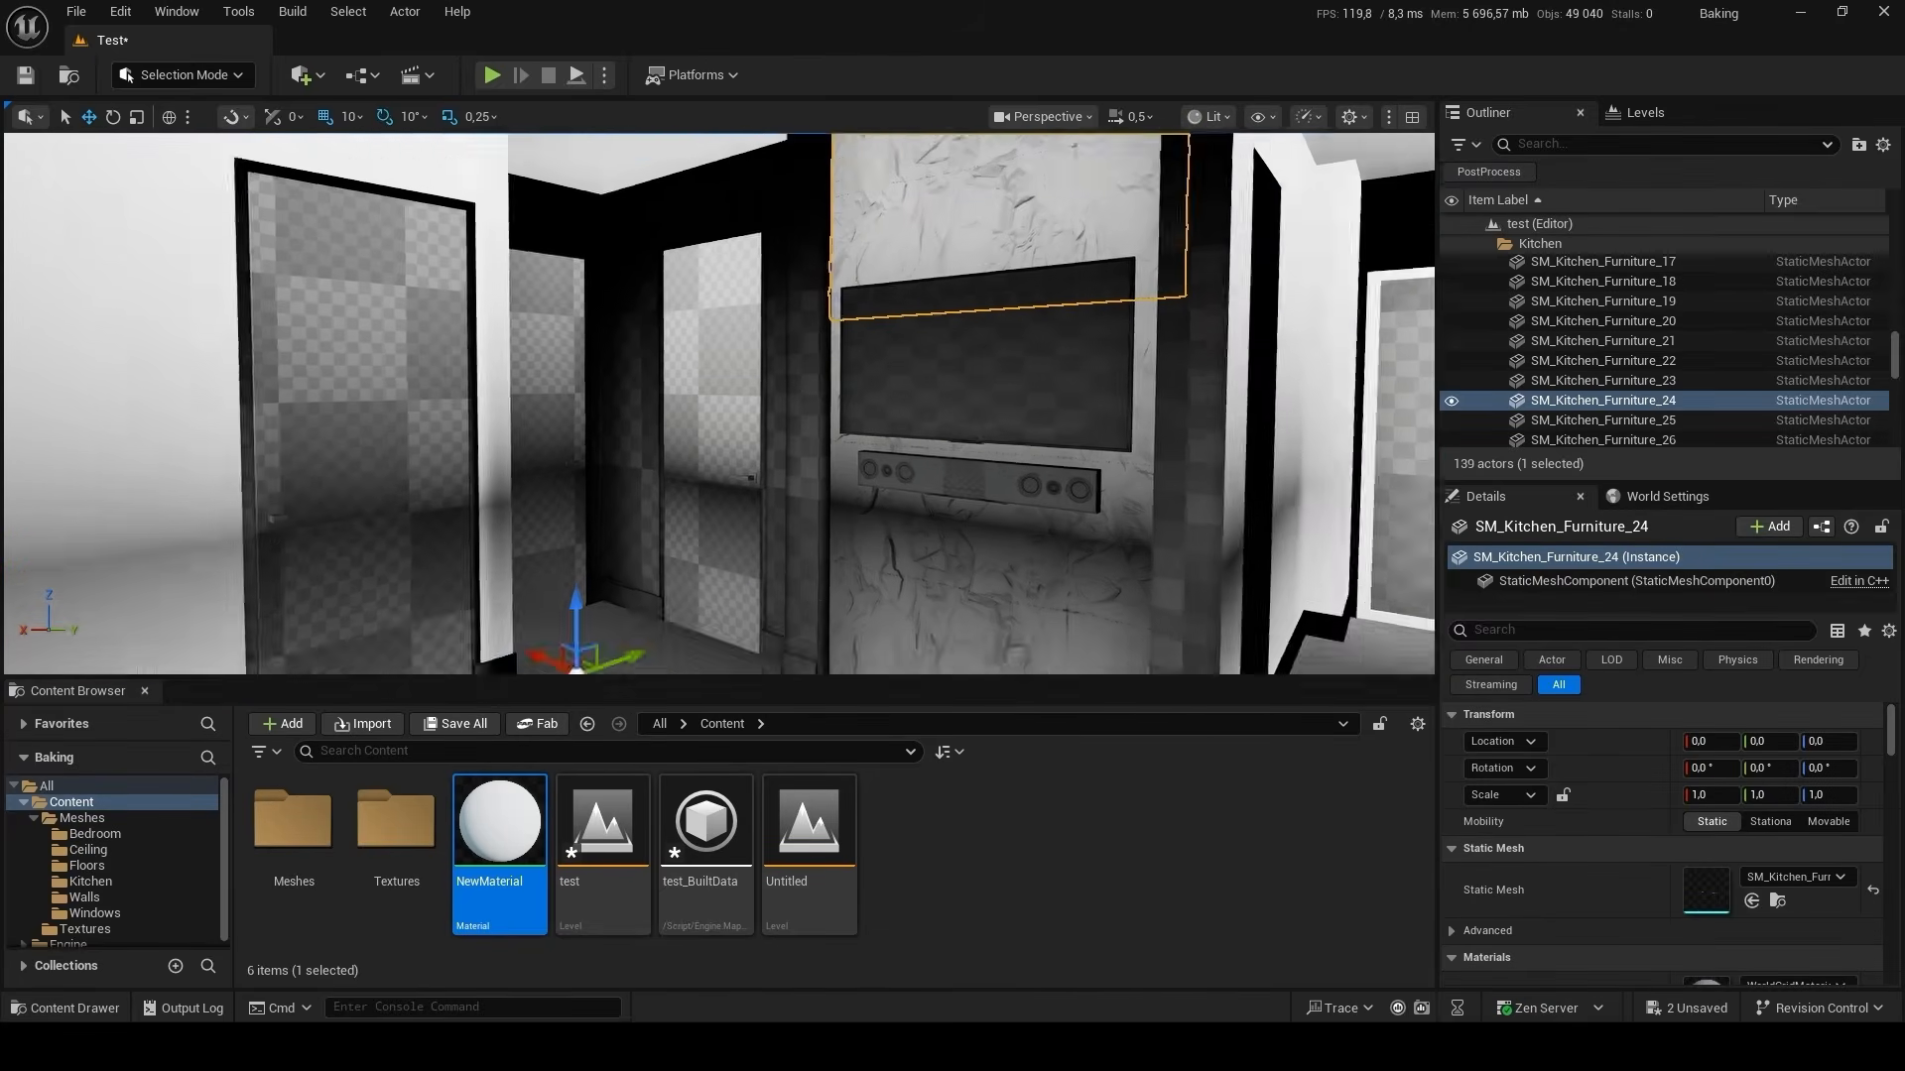
{"action": "right_click_drag", "start_coordinate": [1032, 365], "coordinate": [1082, 384]}
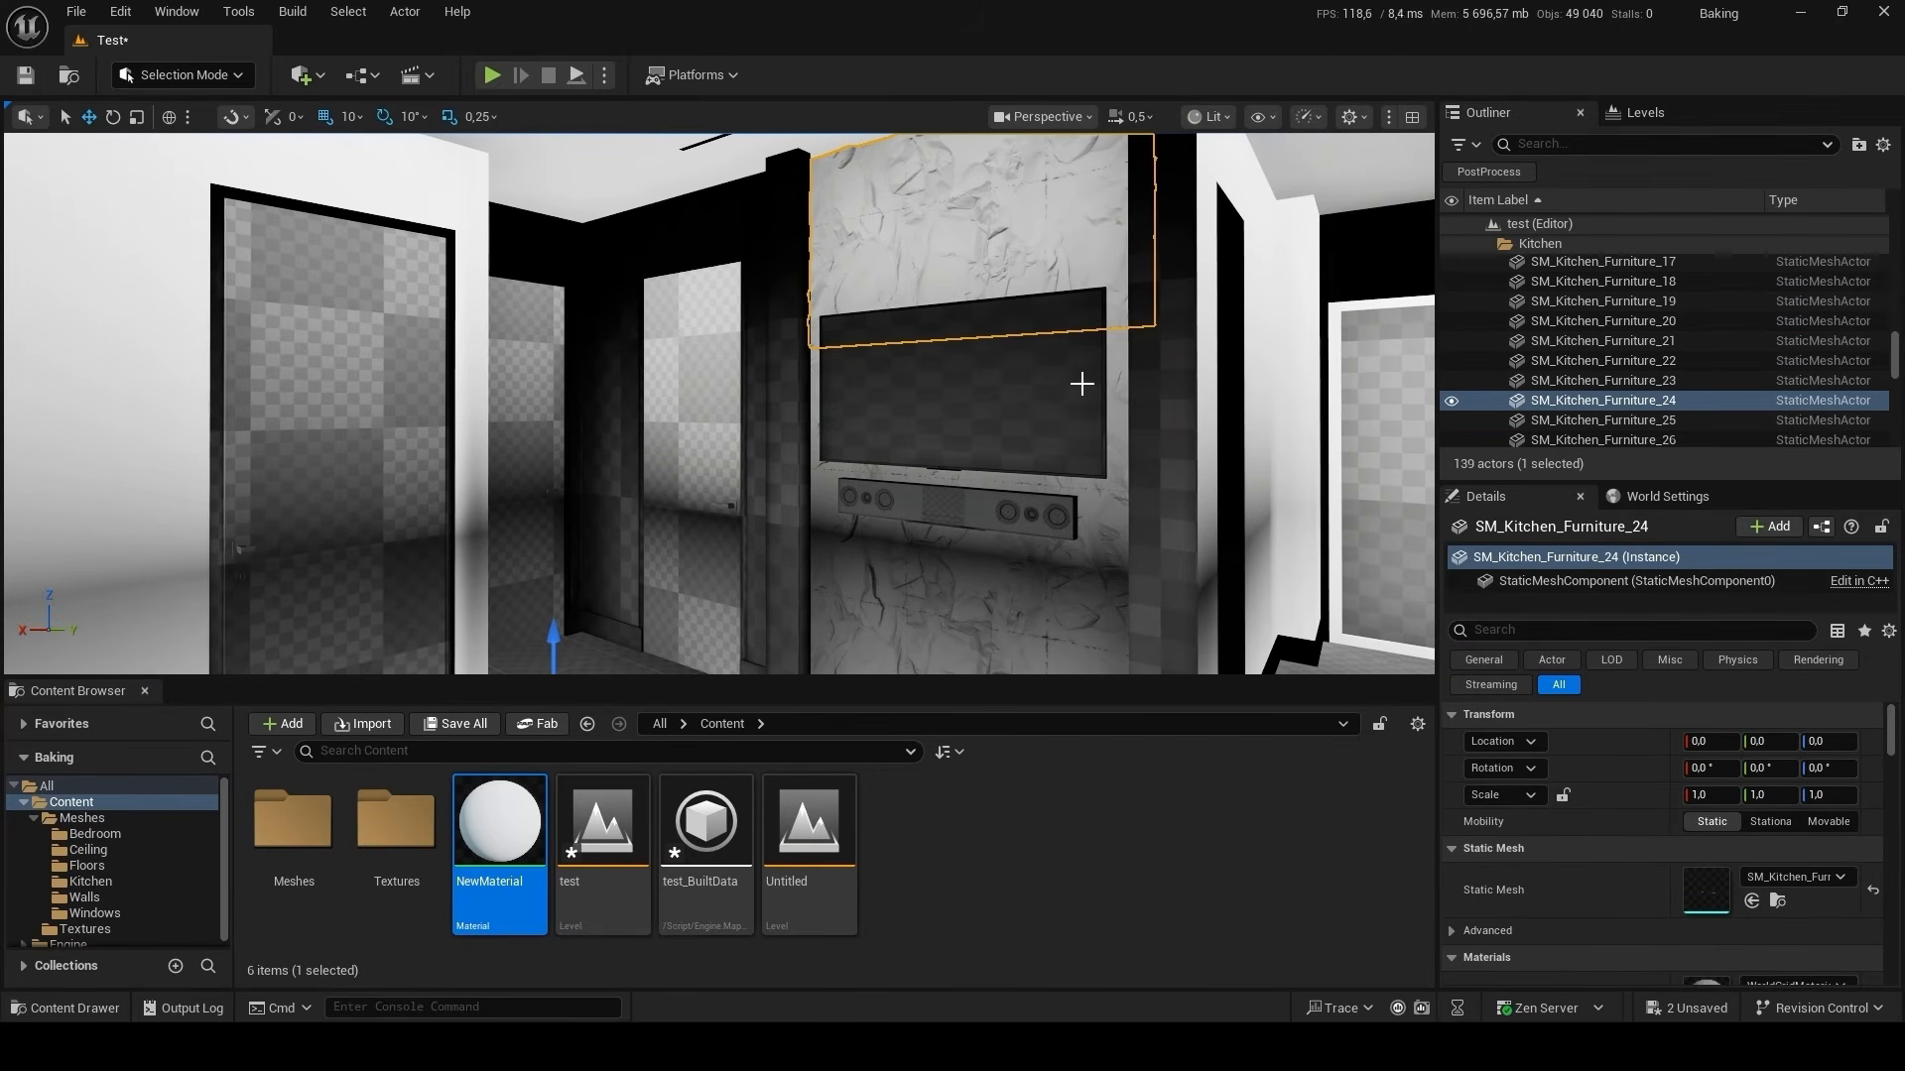
{"action": "right_click_drag", "start_coordinate": [1081, 484], "coordinate": [1070, 558]}
{"action": "right_click_drag", "start_coordinate": [1114, 481], "coordinate": [1082, 462]}
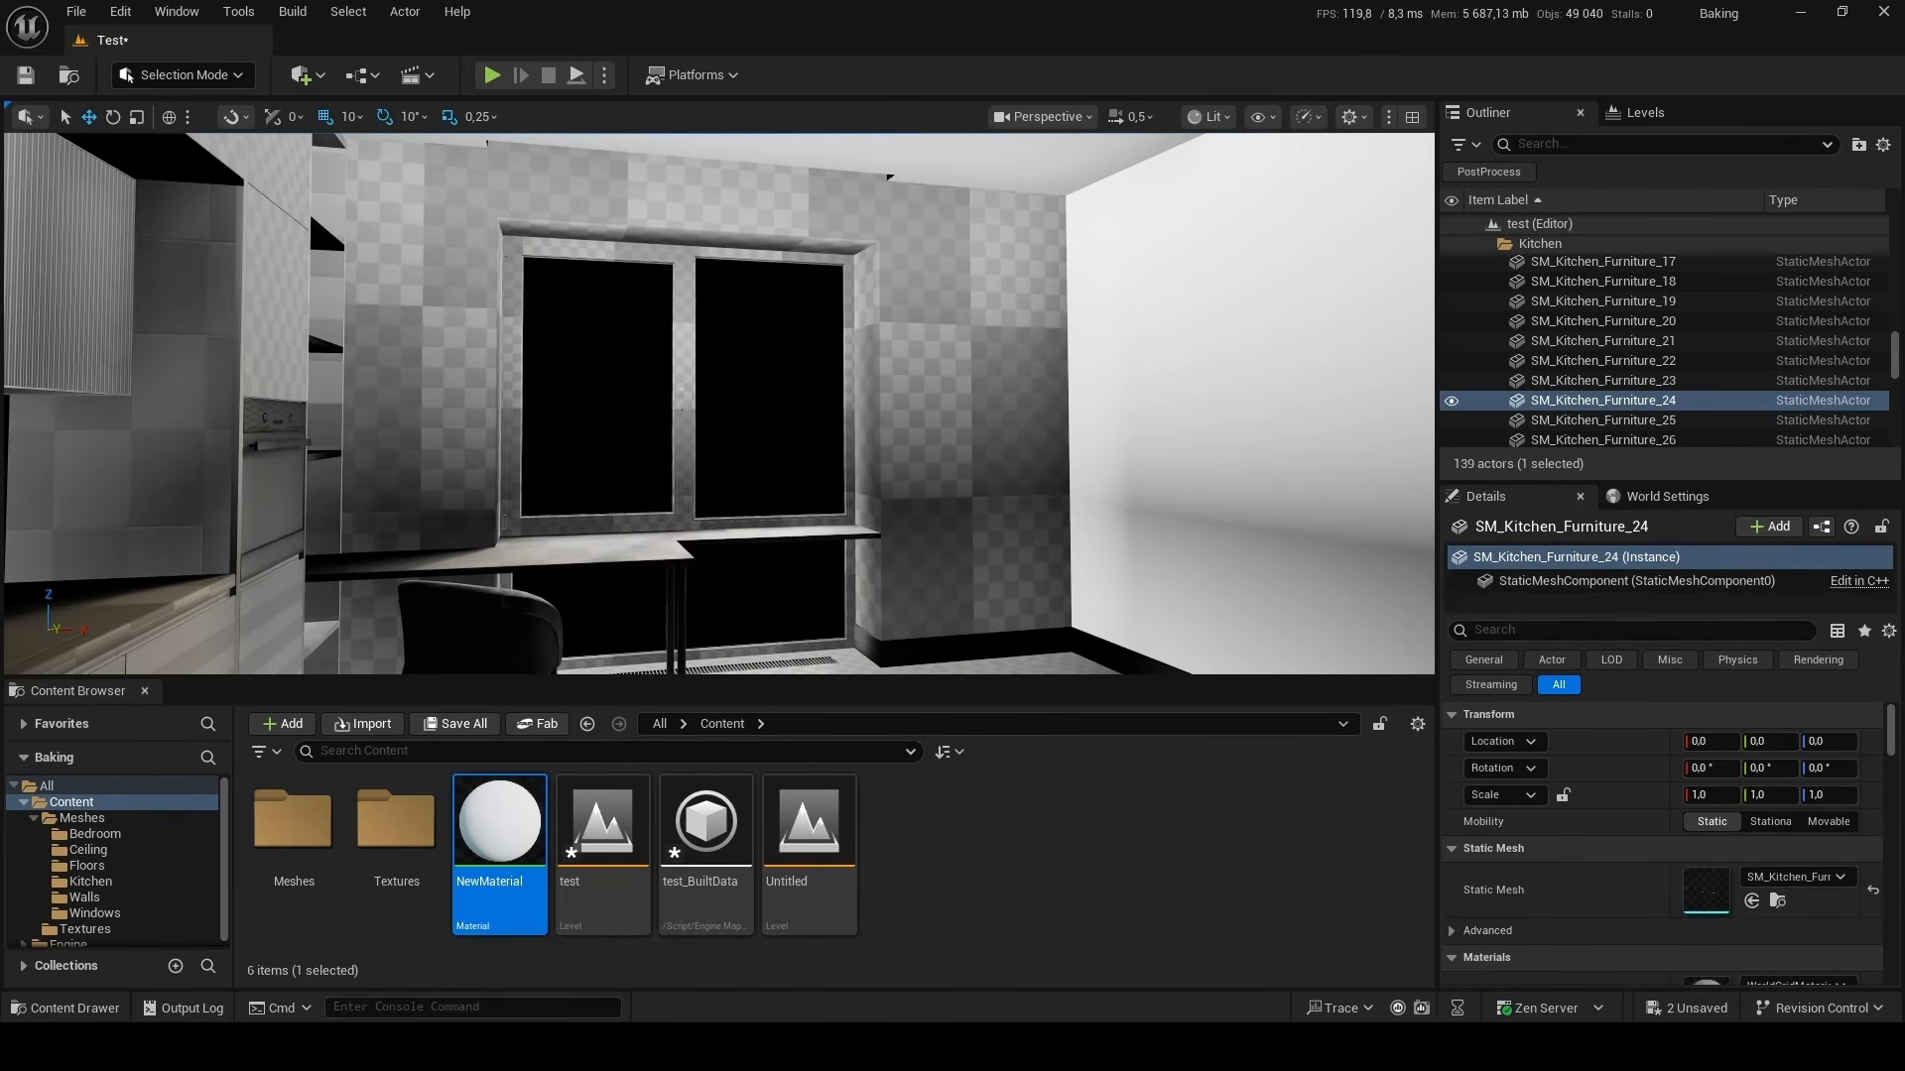
Turn off Realtime Viewport in GPU Lightmass, build the lighting and close the GPU Lightmass window.
{"action": "left_click", "coordinate": [293, 11]}
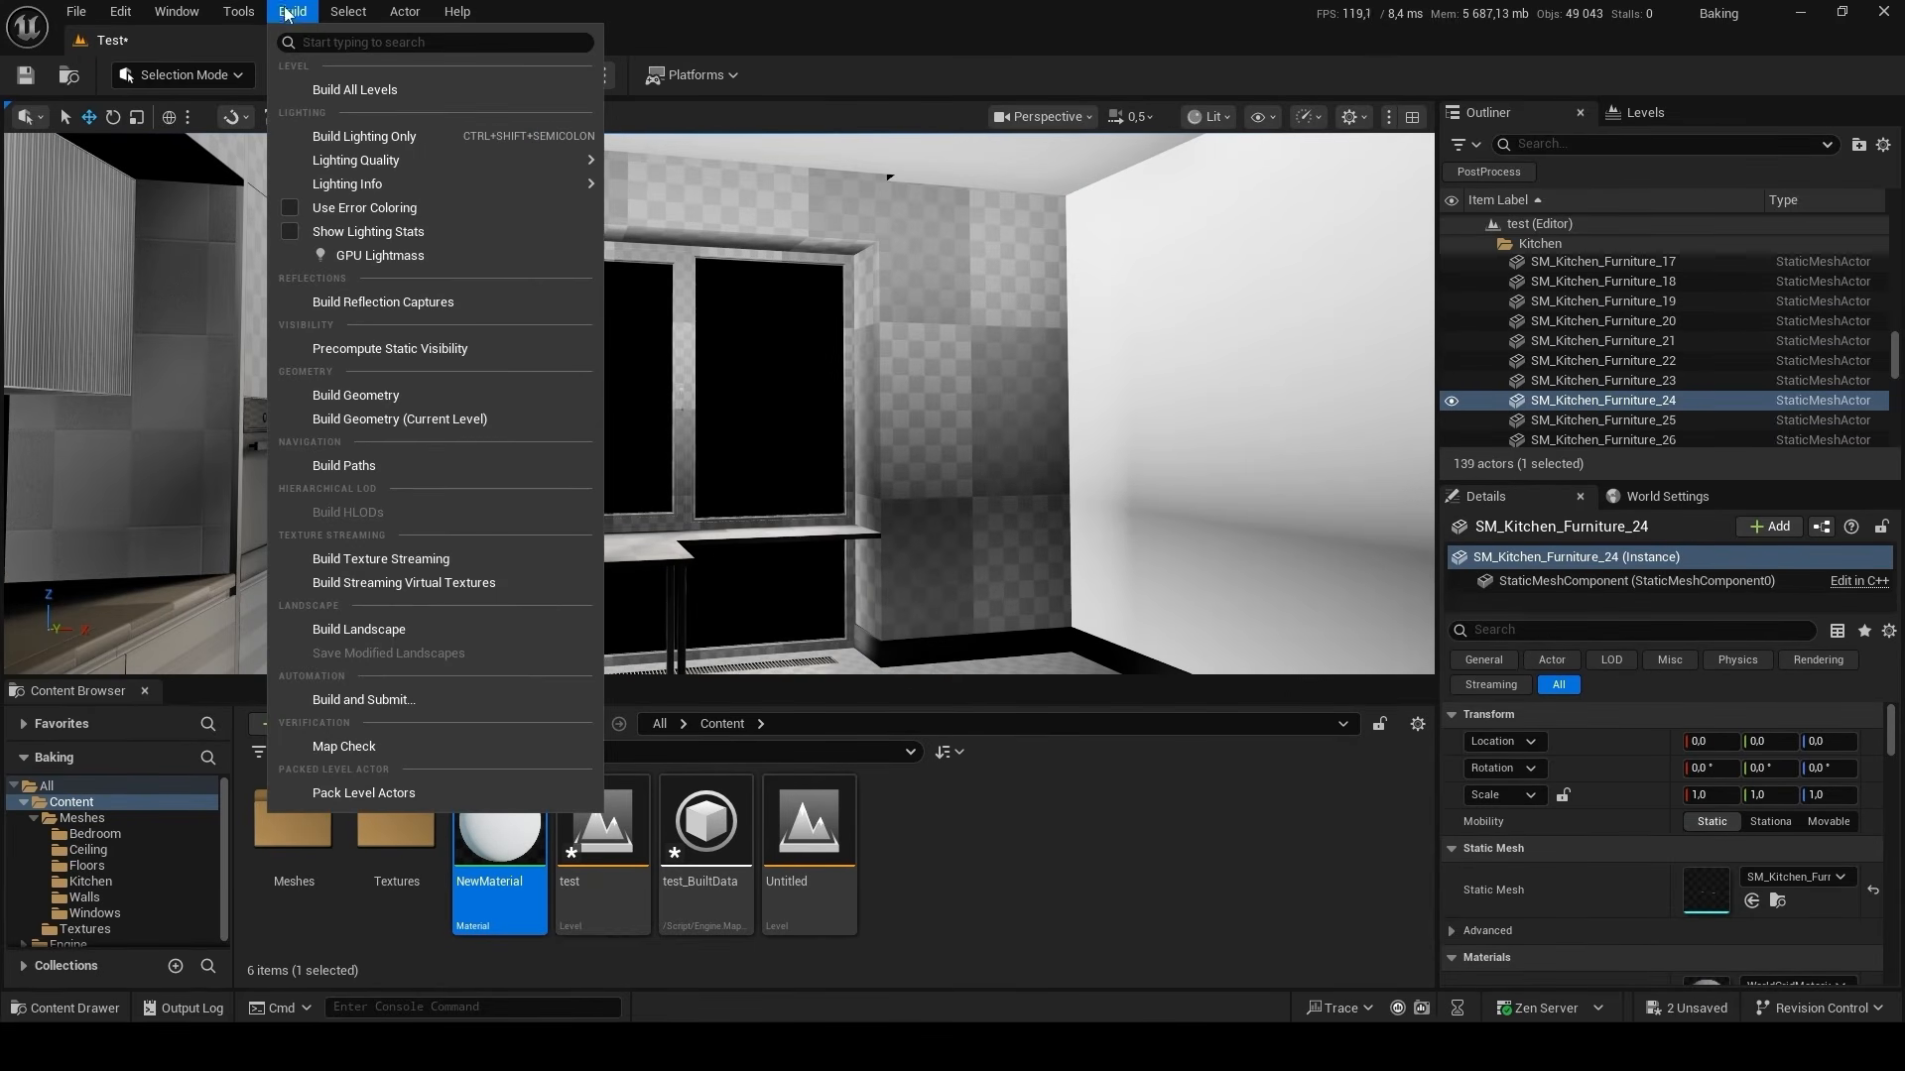
{"action": "left_click", "coordinate": [451, 256]}
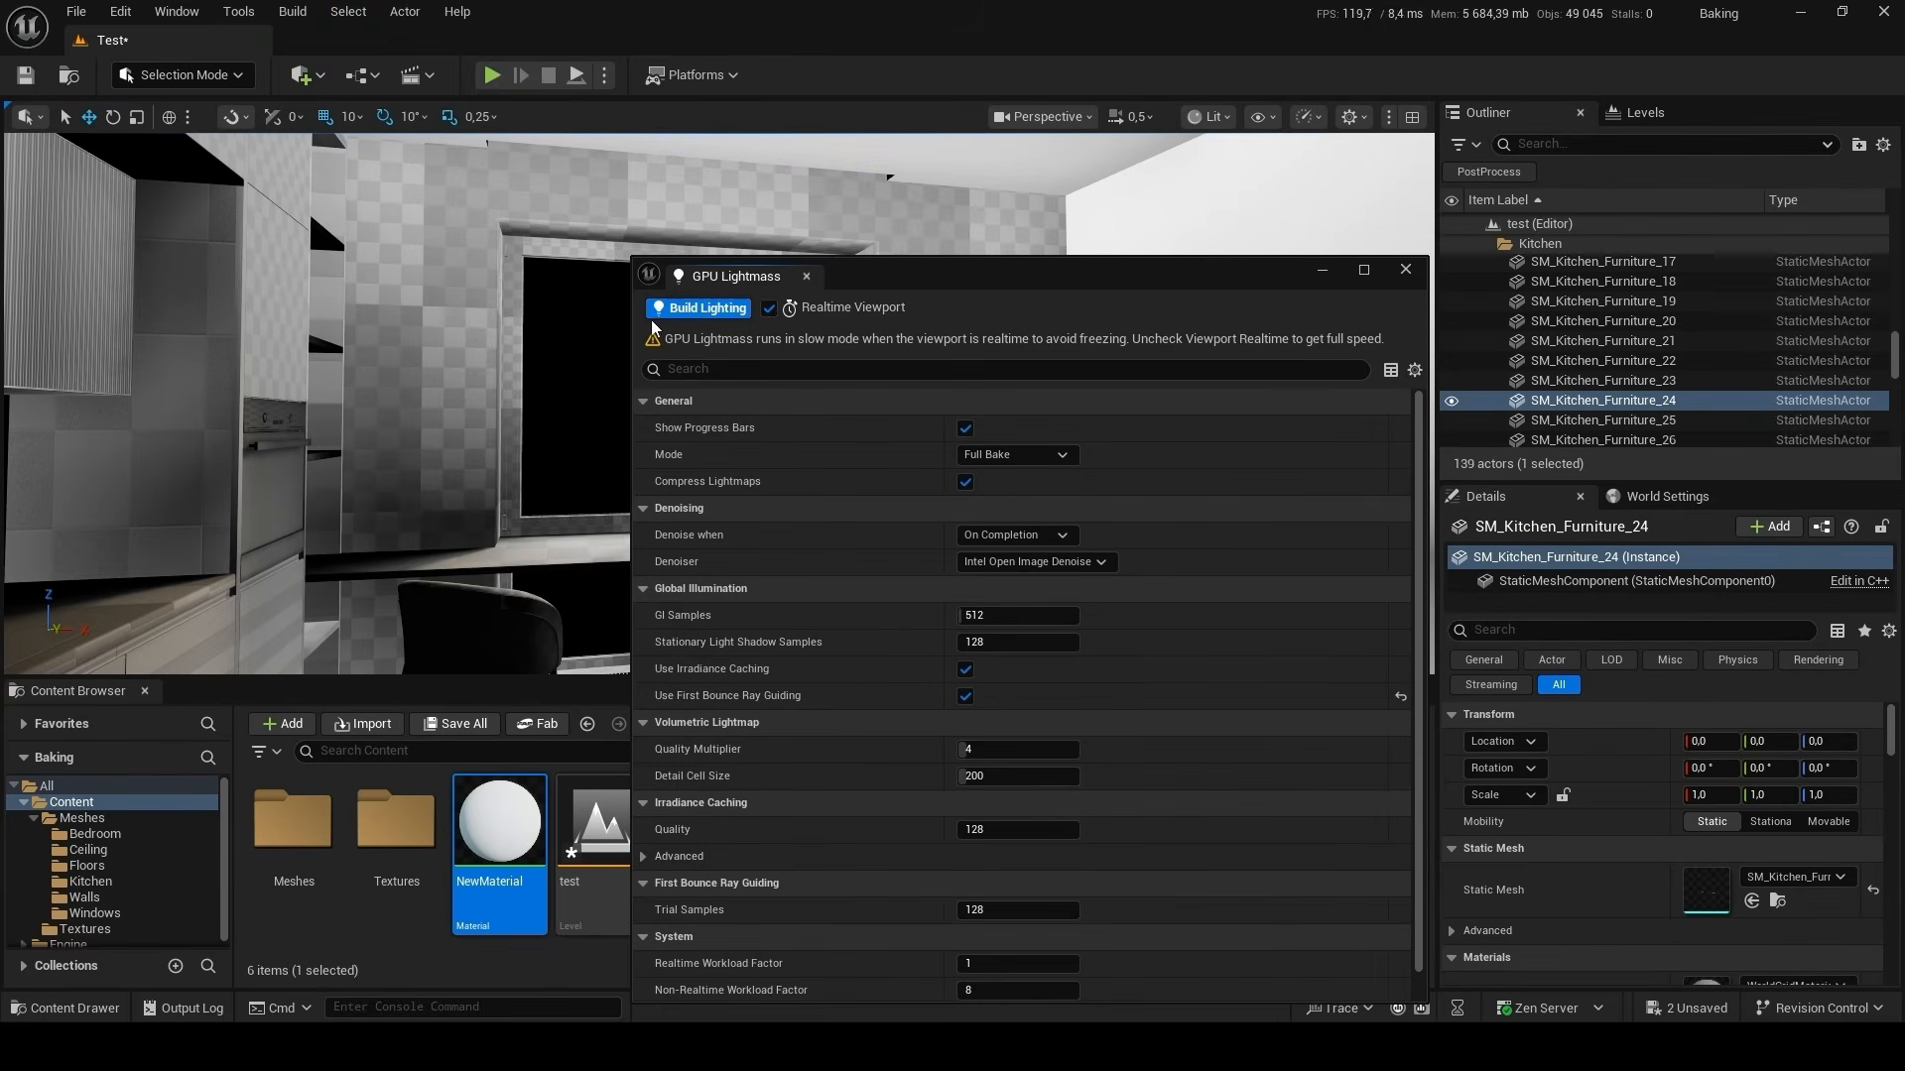
{"action": "left_click", "coordinate": [769, 308]}
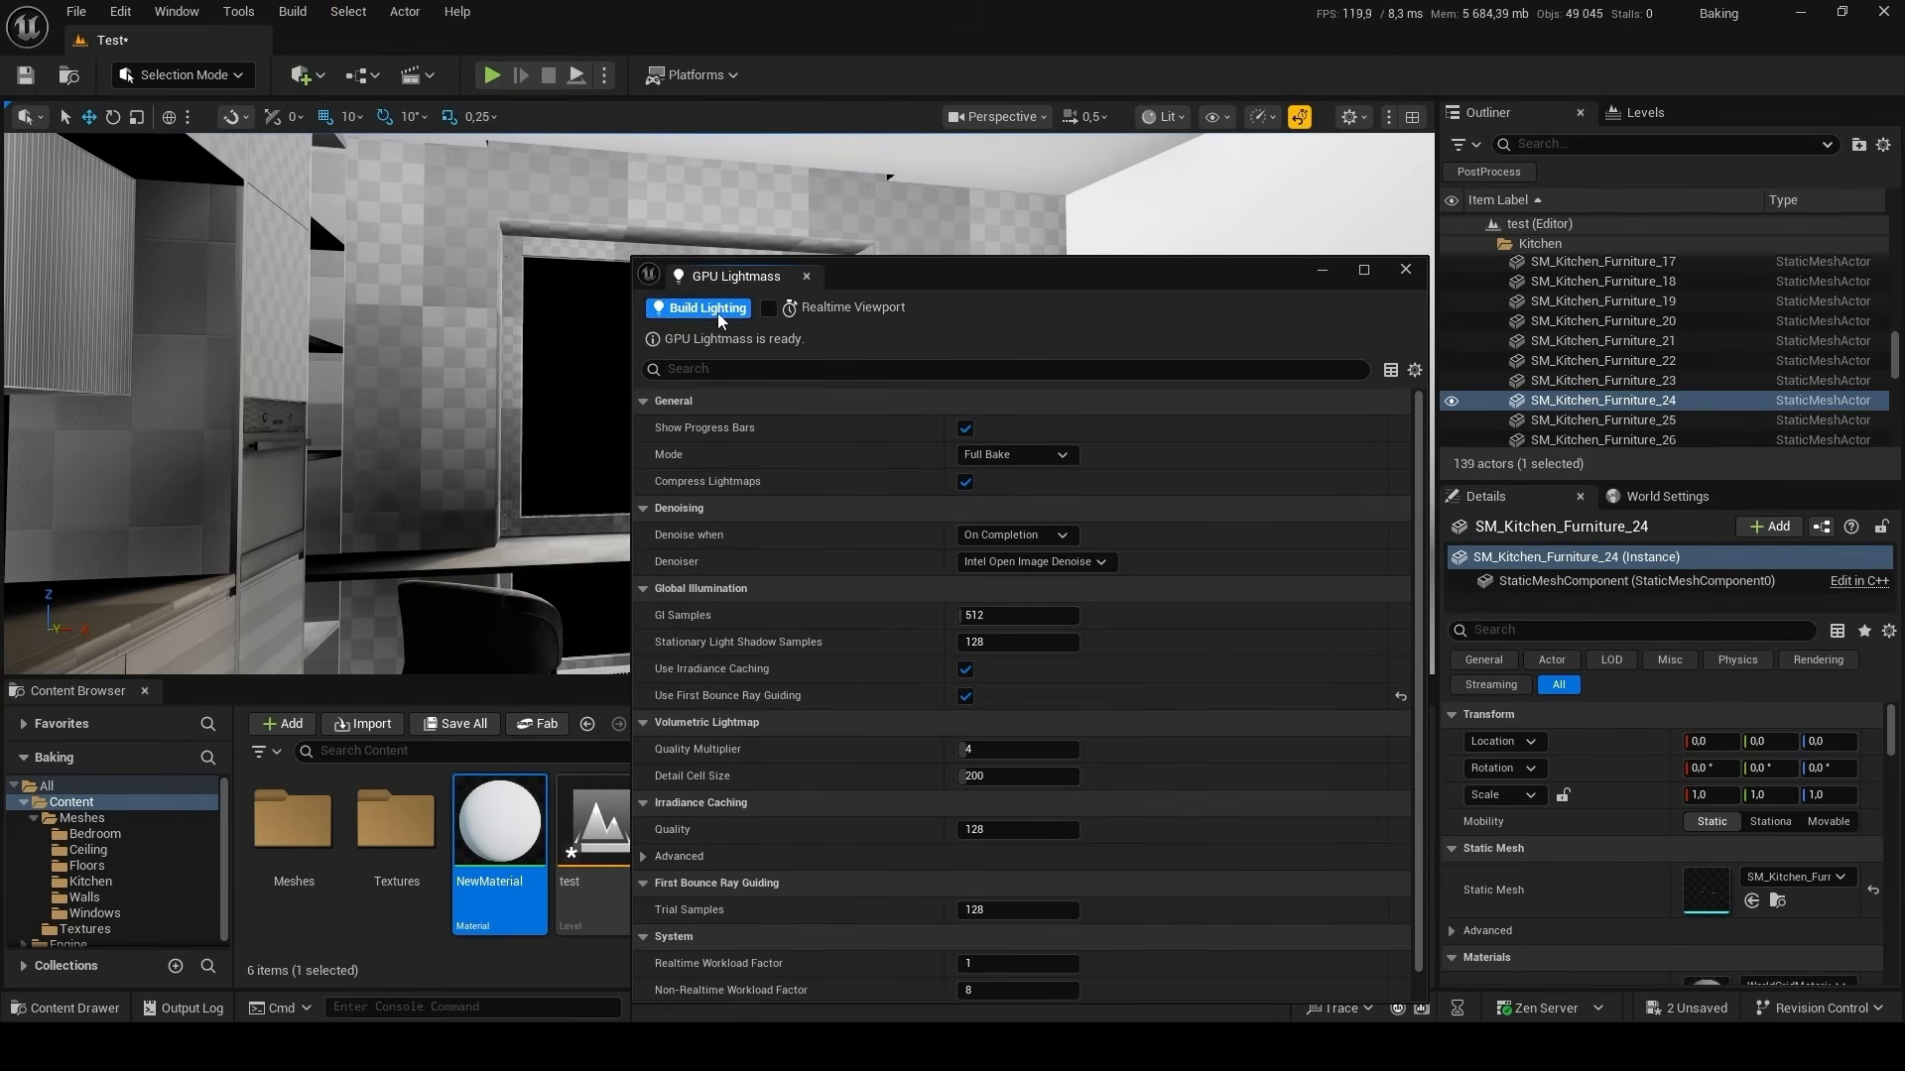
{"action": "left_click", "coordinate": [718, 310]}
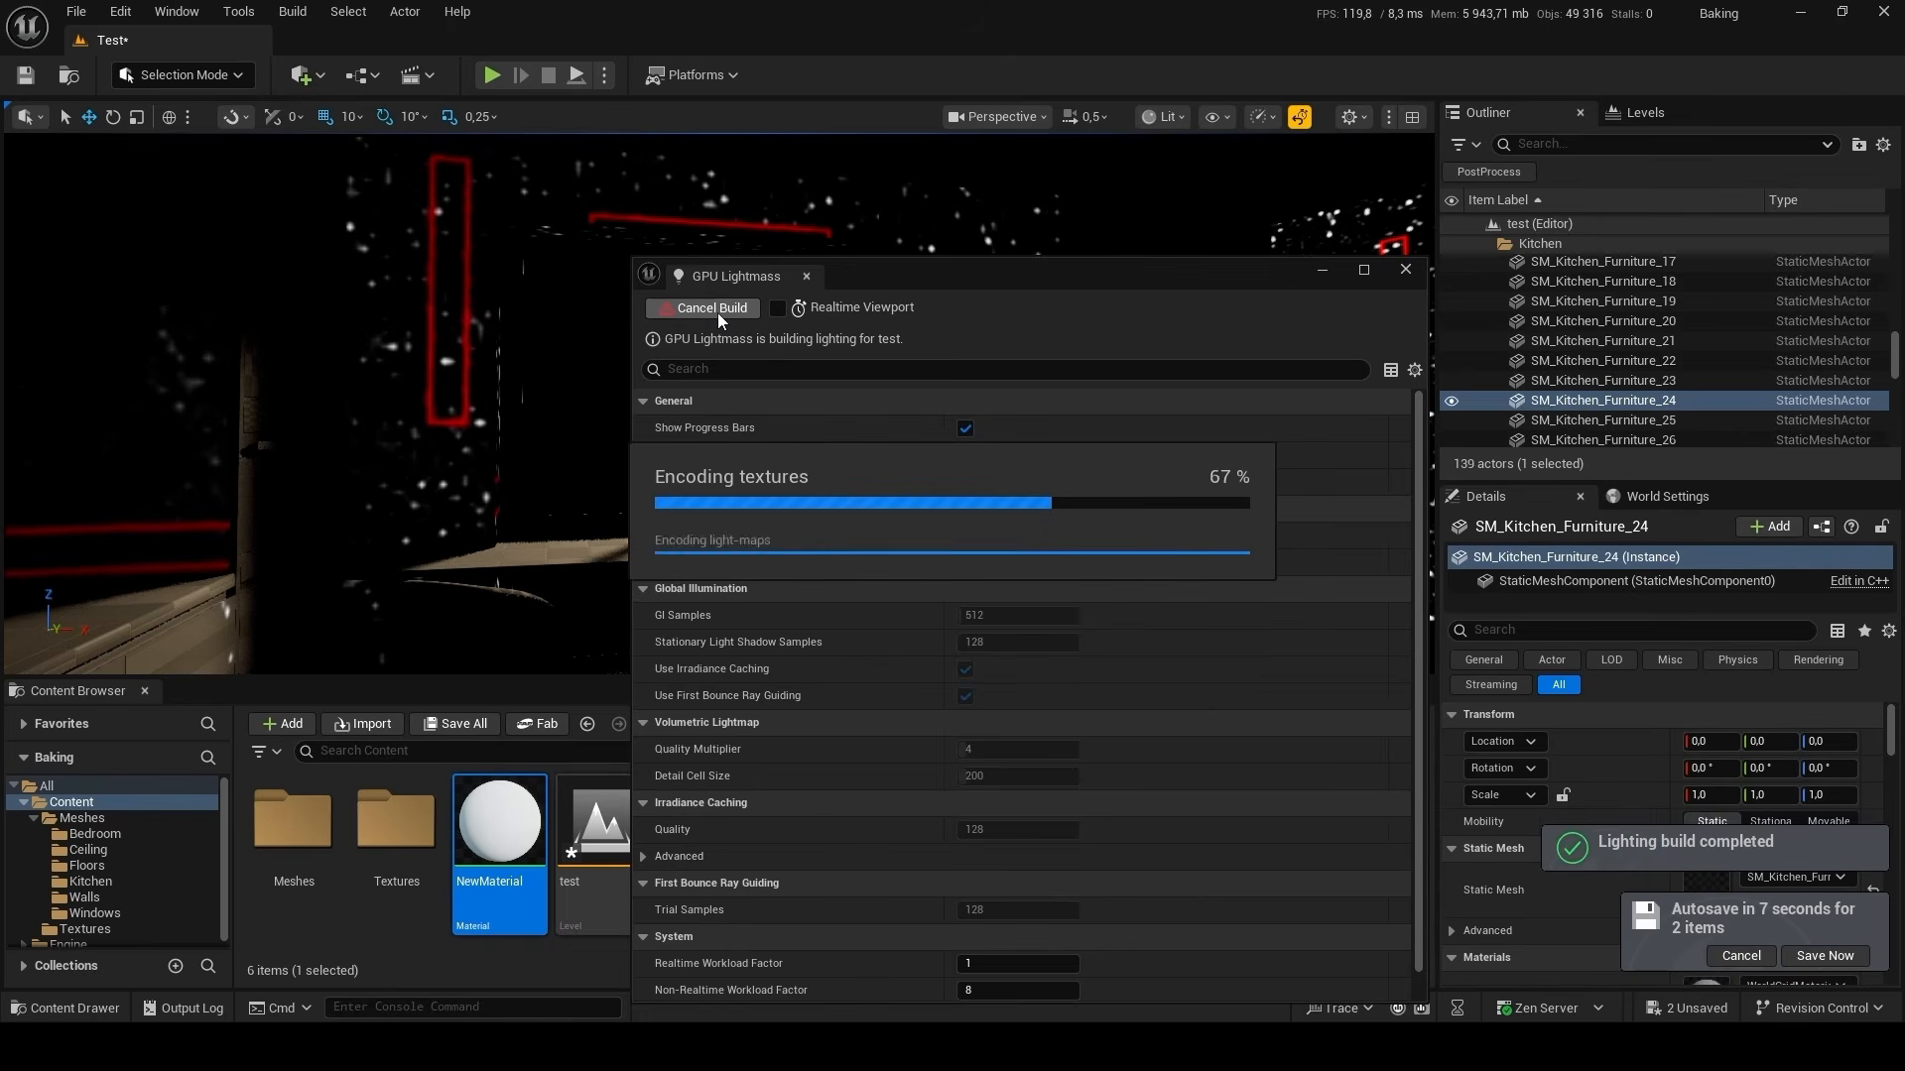
{"action": "left_click", "coordinate": [1403, 273]}
Apply NewMaterial to the window wall, the lower kitchen cabinet fronts and the pillars beside the TV wall.
{"action": "right_click_drag", "start_coordinate": [795, 420], "coordinate": [817, 457]}
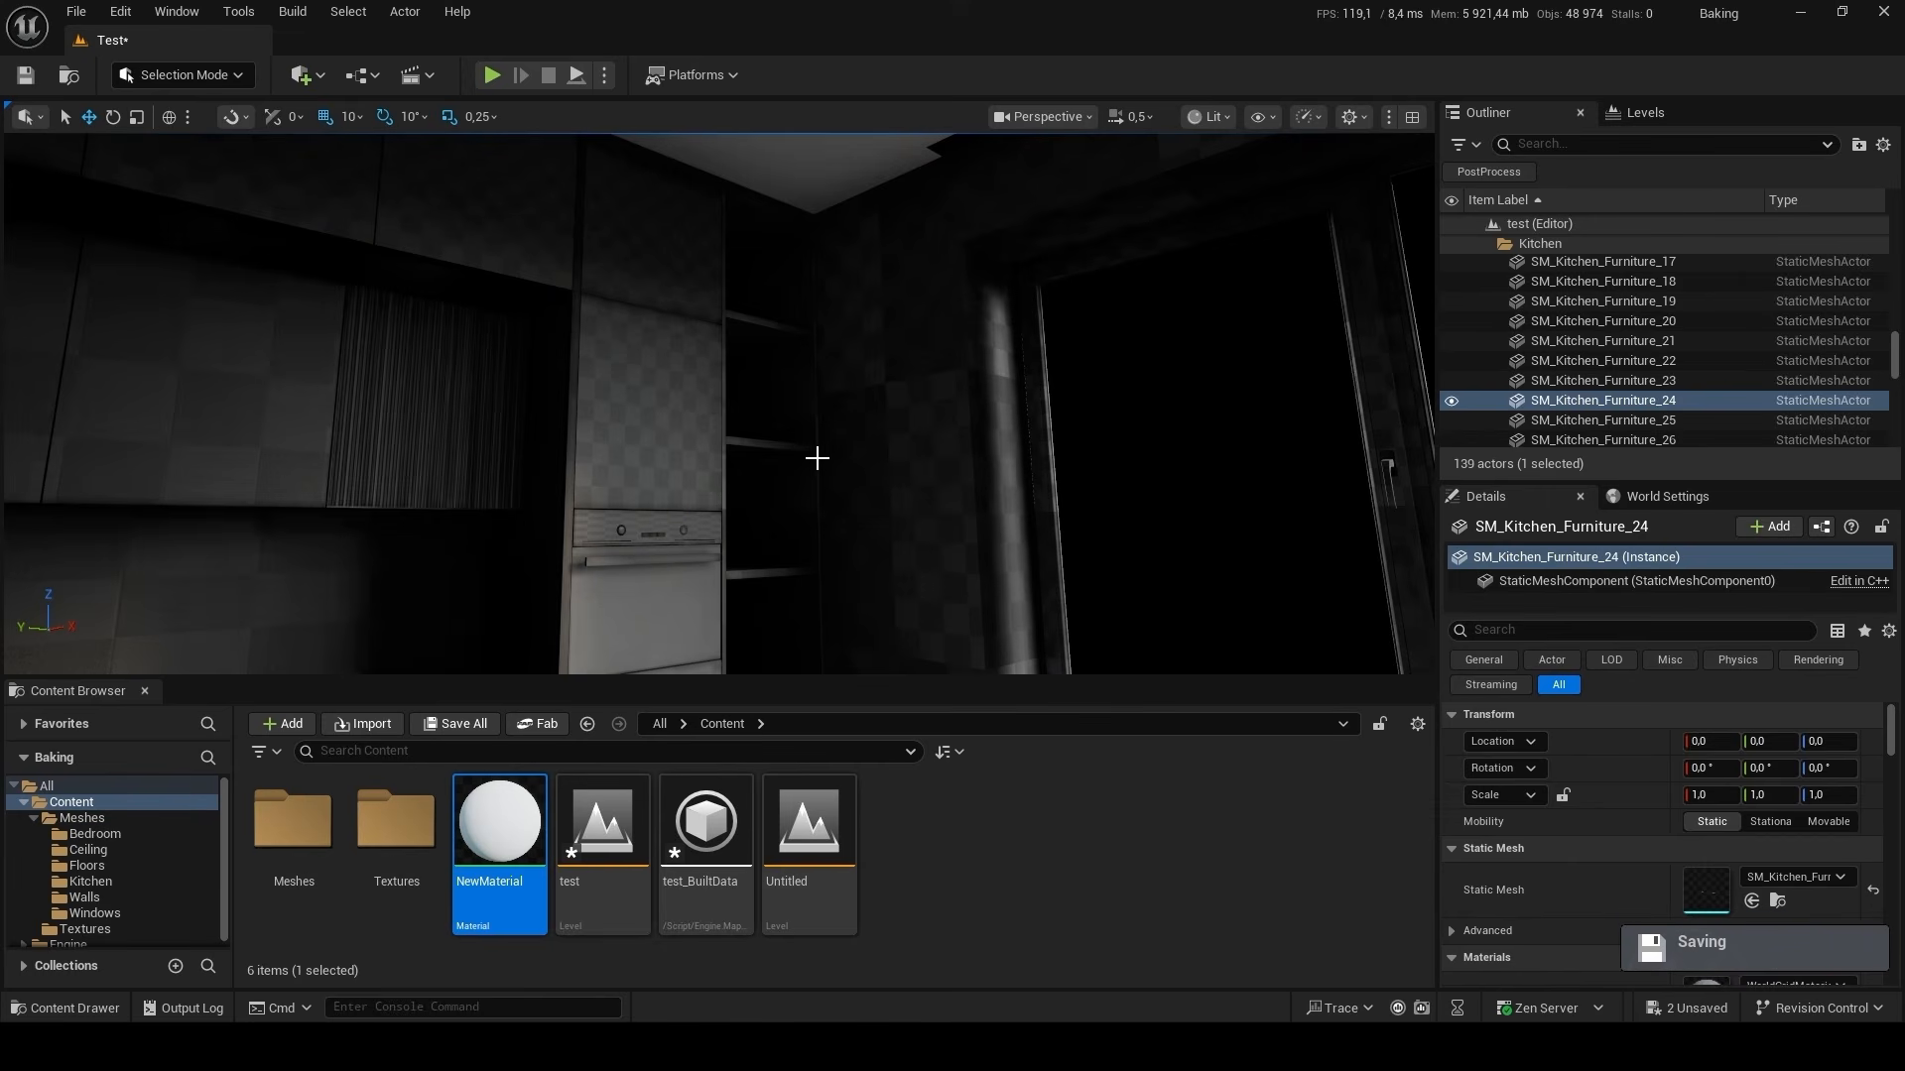
{"action": "left_click_drag", "start_coordinate": [501, 823], "coordinate": [885, 412]}
{"action": "right_click_drag", "start_coordinate": [885, 412], "coordinate": [595, 466]}
{"action": "left_click_drag", "start_coordinate": [496, 828], "coordinate": [694, 575]}
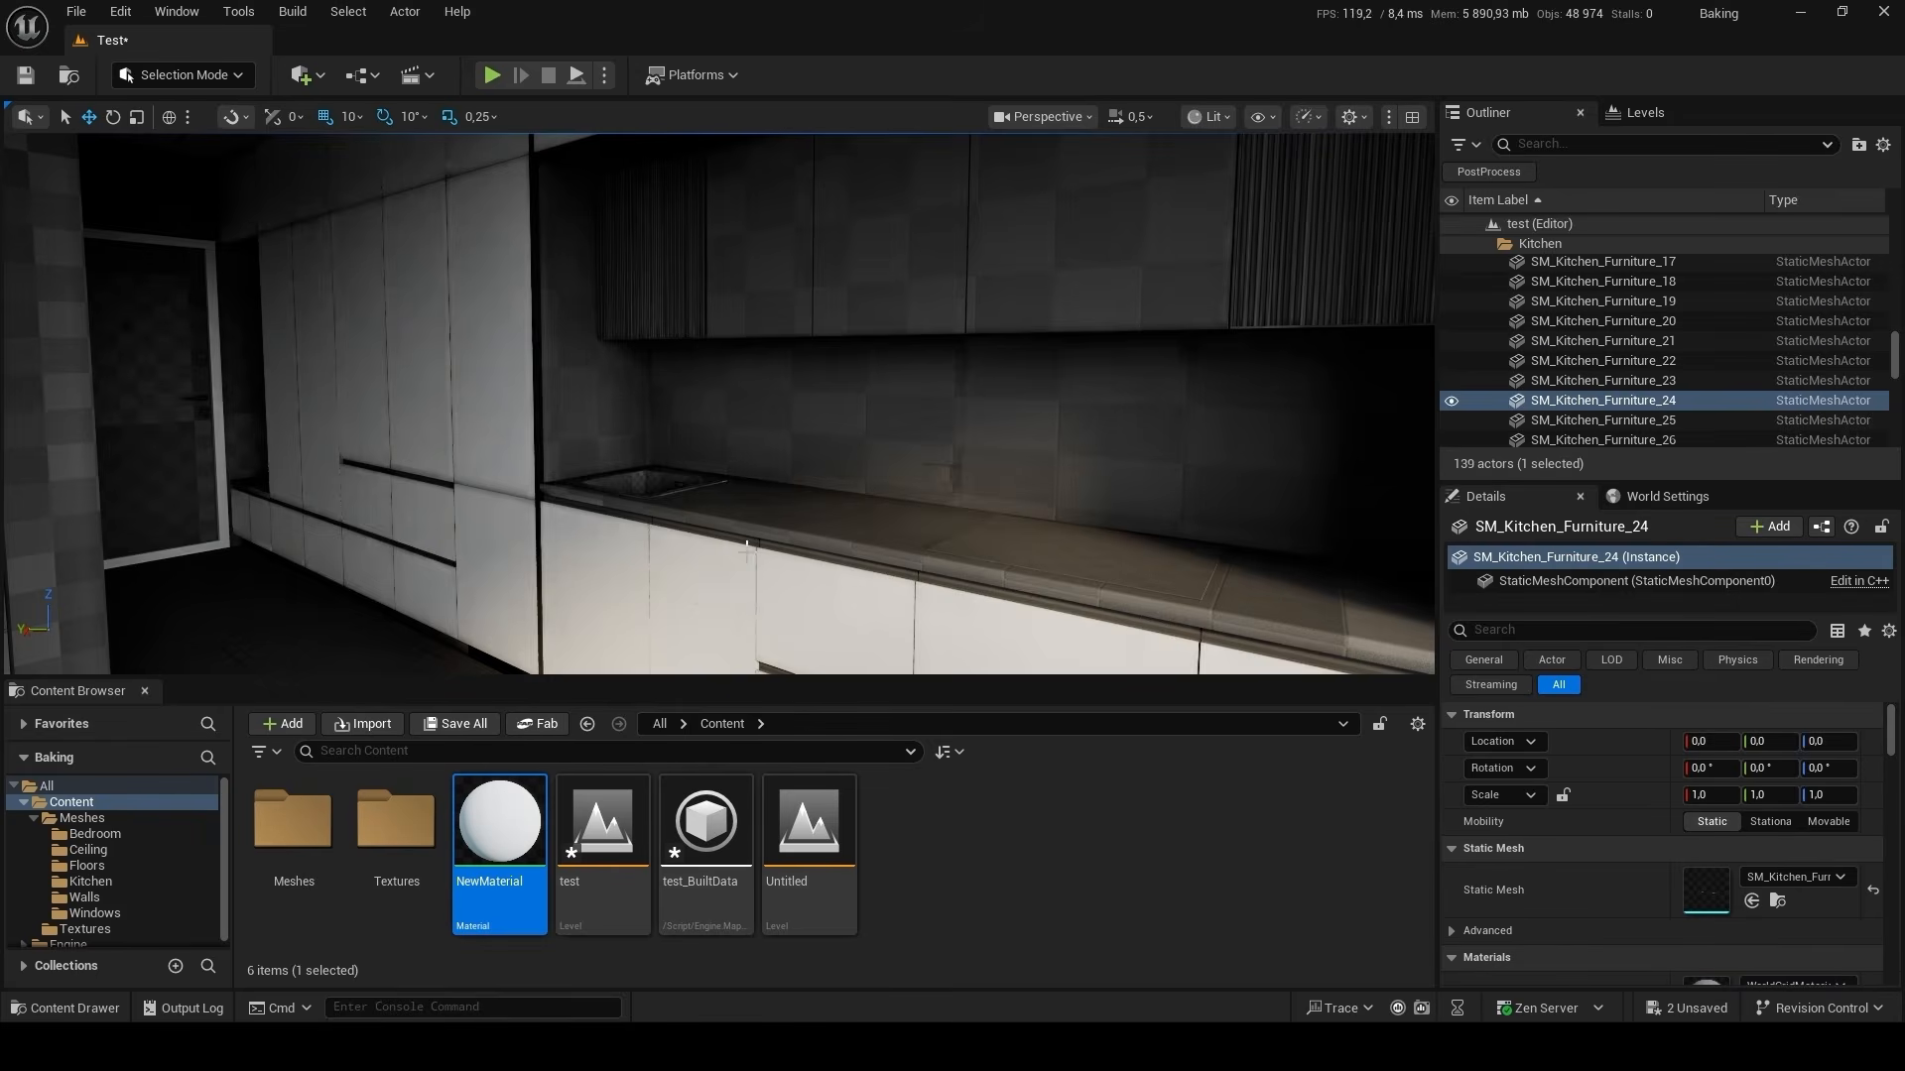
{"action": "right_click_drag", "start_coordinate": [694, 575], "coordinate": [536, 417]}
{"action": "right_click_drag", "start_coordinate": [769, 530], "coordinate": [816, 486]}
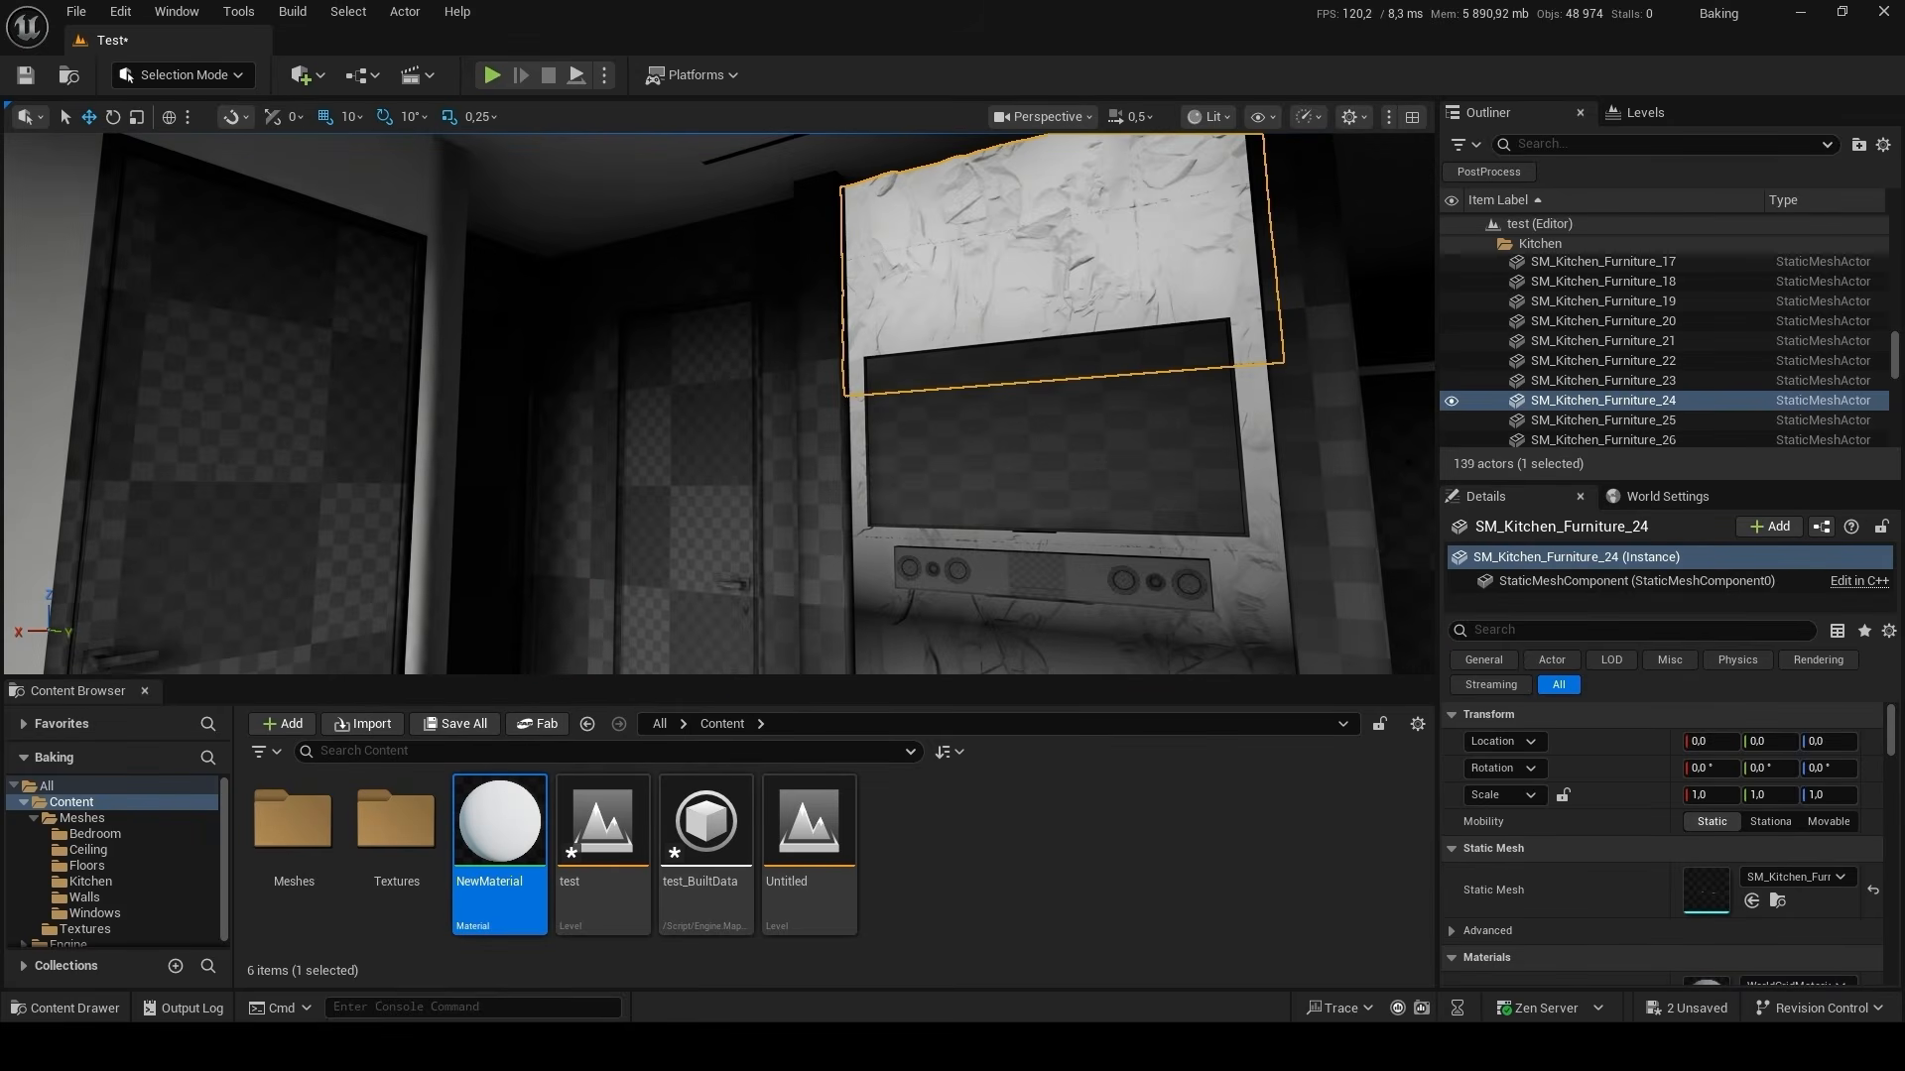
{"action": "left_click_drag", "start_coordinate": [499, 823], "coordinate": [893, 540]}
{"action": "right_click_drag", "start_coordinate": [1173, 385], "coordinate": [1017, 451]}
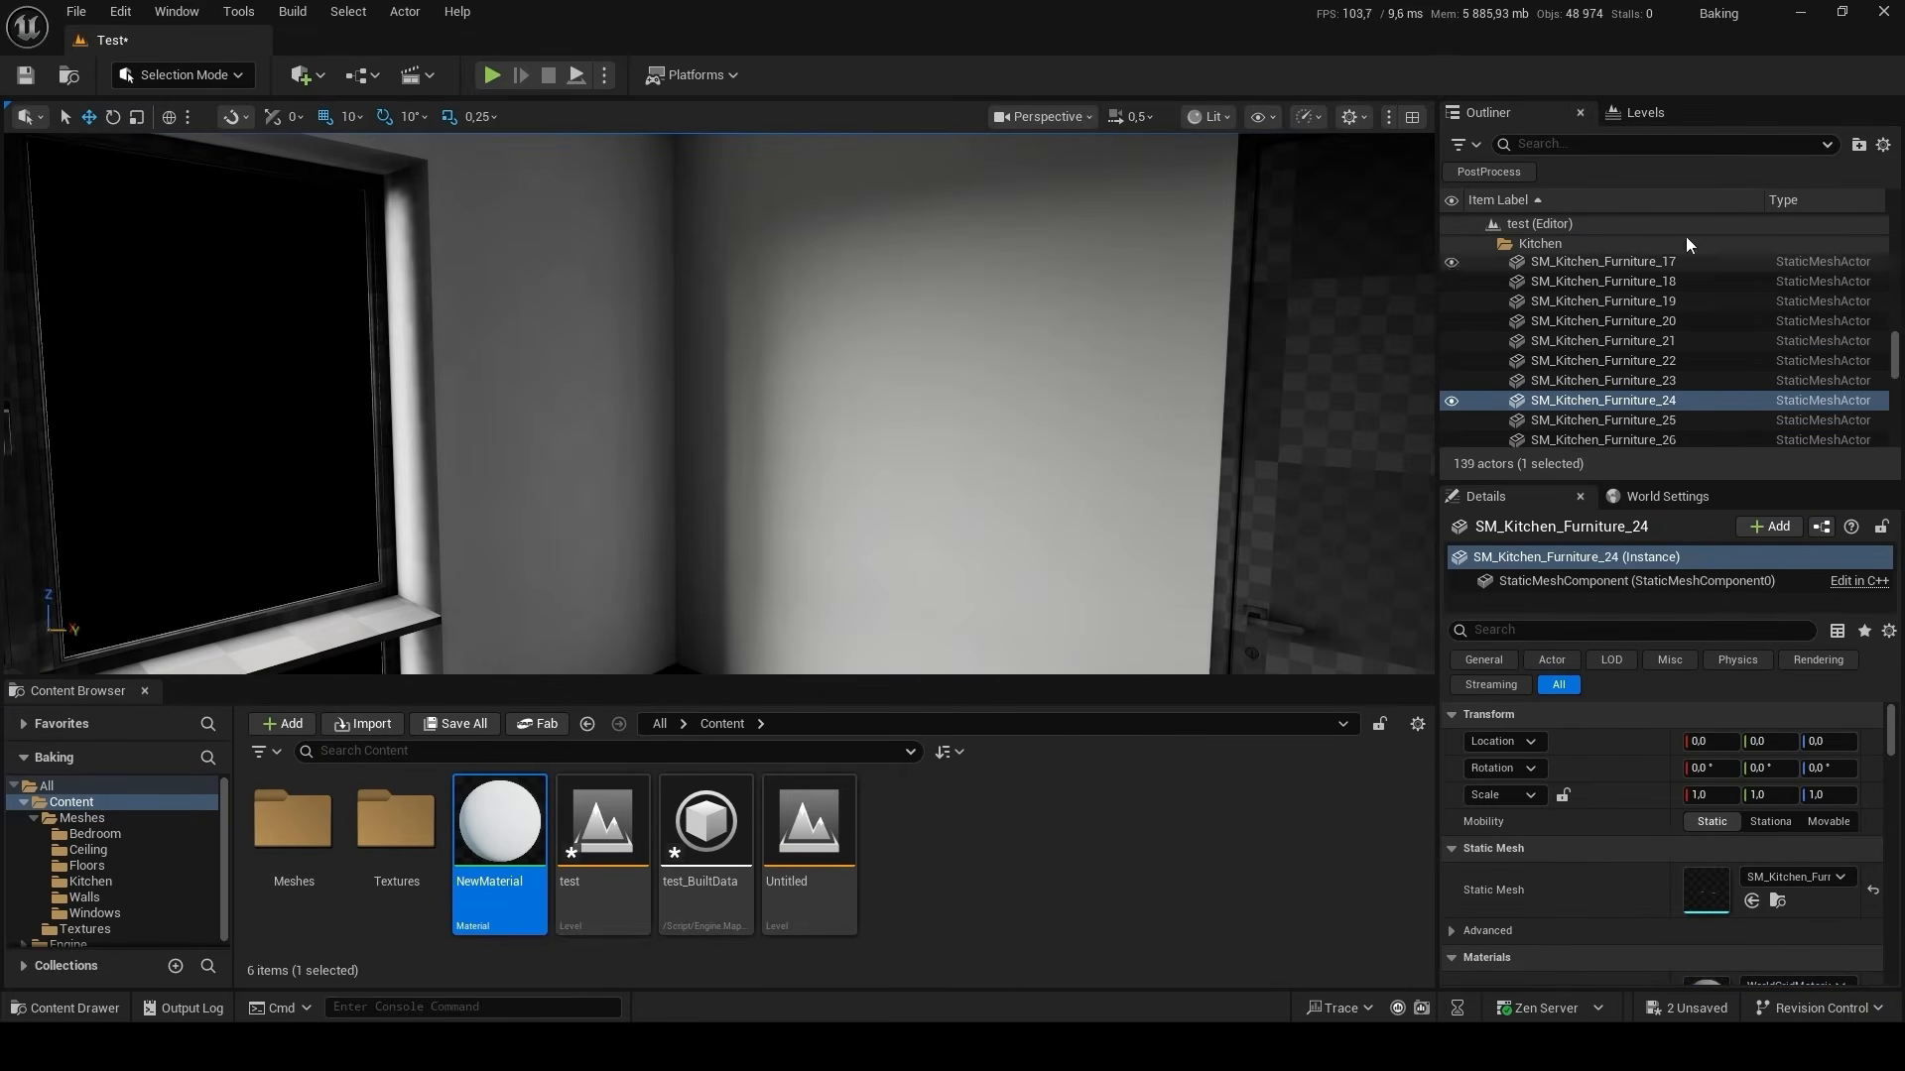
Set the PostProcessVolume's Exposure Compensation to 12 and check the room's brightness.
{"action": "left_click", "coordinate": [1510, 174]}
{"action": "left_click", "coordinate": [1575, 244]}
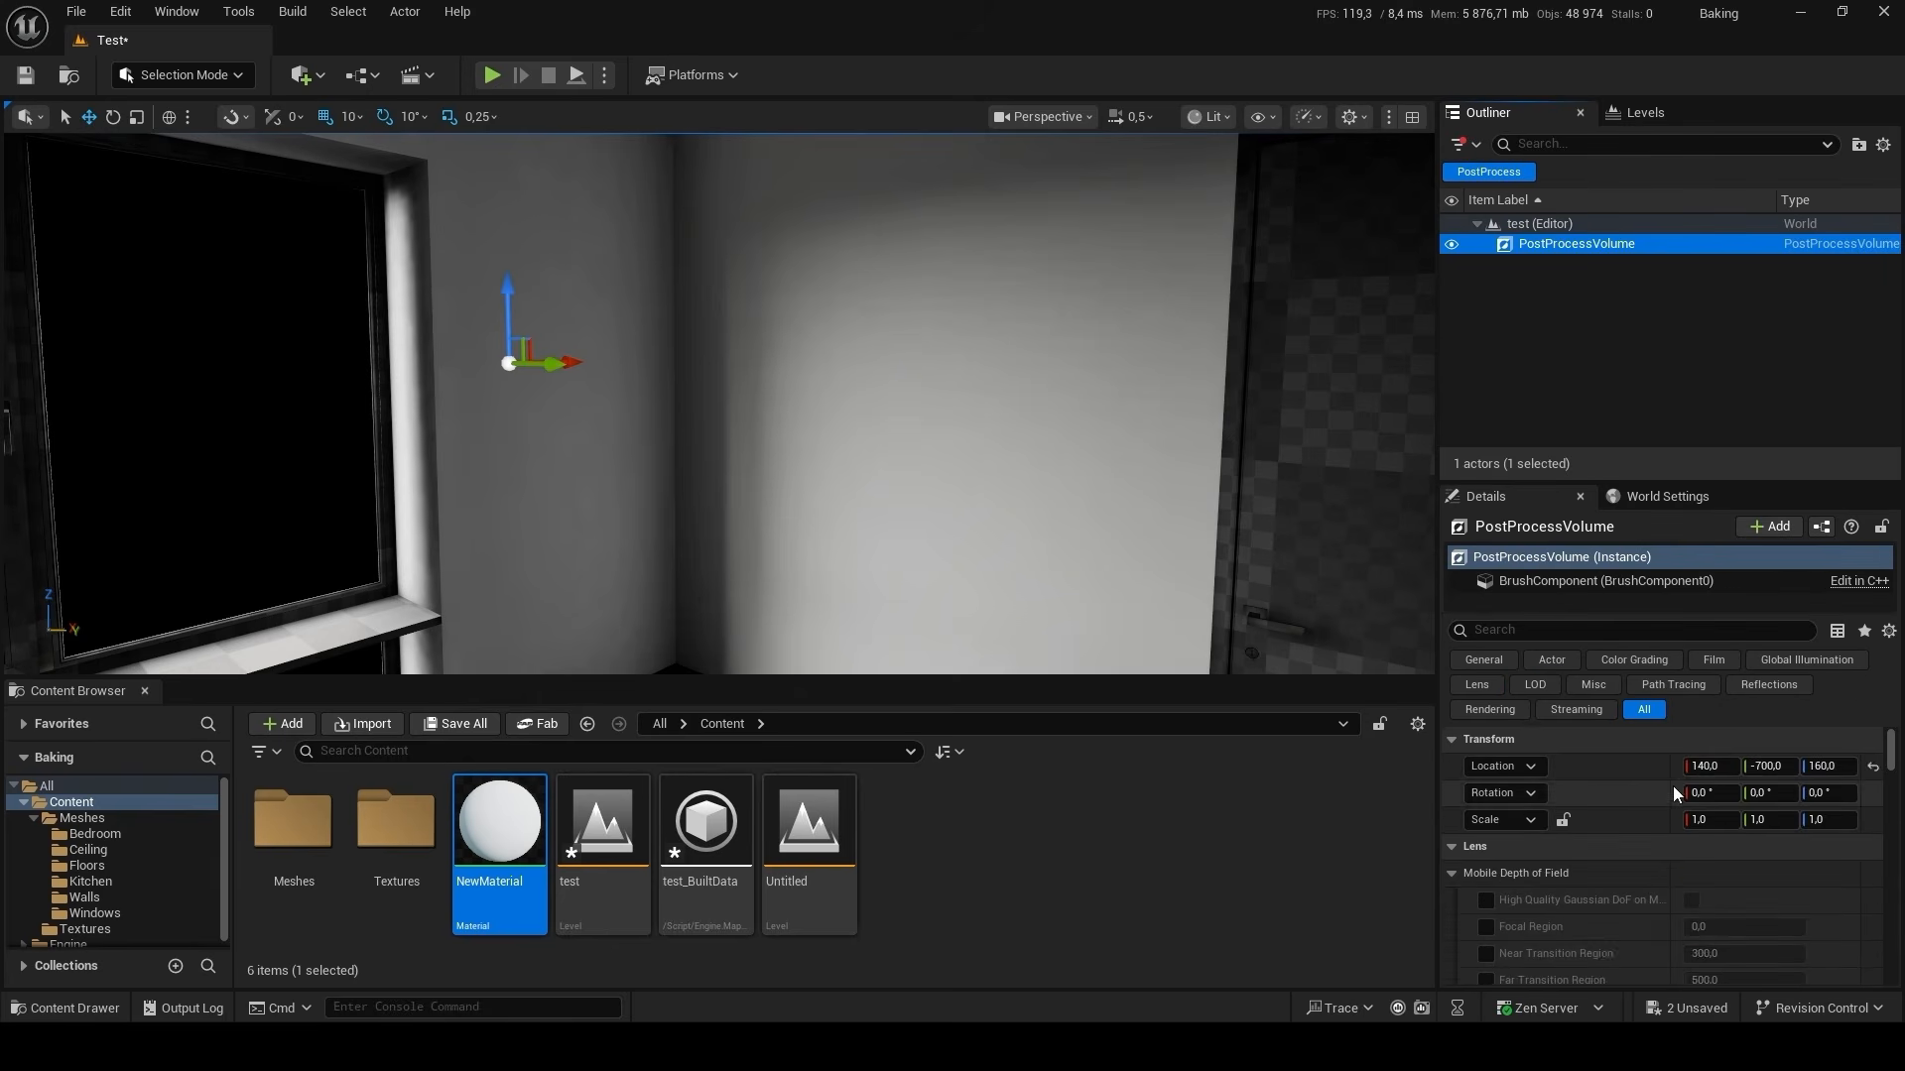
{"action": "scroll", "coordinate": [1673, 785], "scroll_direction": "down", "scroll_amount": 5}
{"action": "scroll", "coordinate": [1536, 861], "scroll_direction": "down", "scroll_amount": 6}
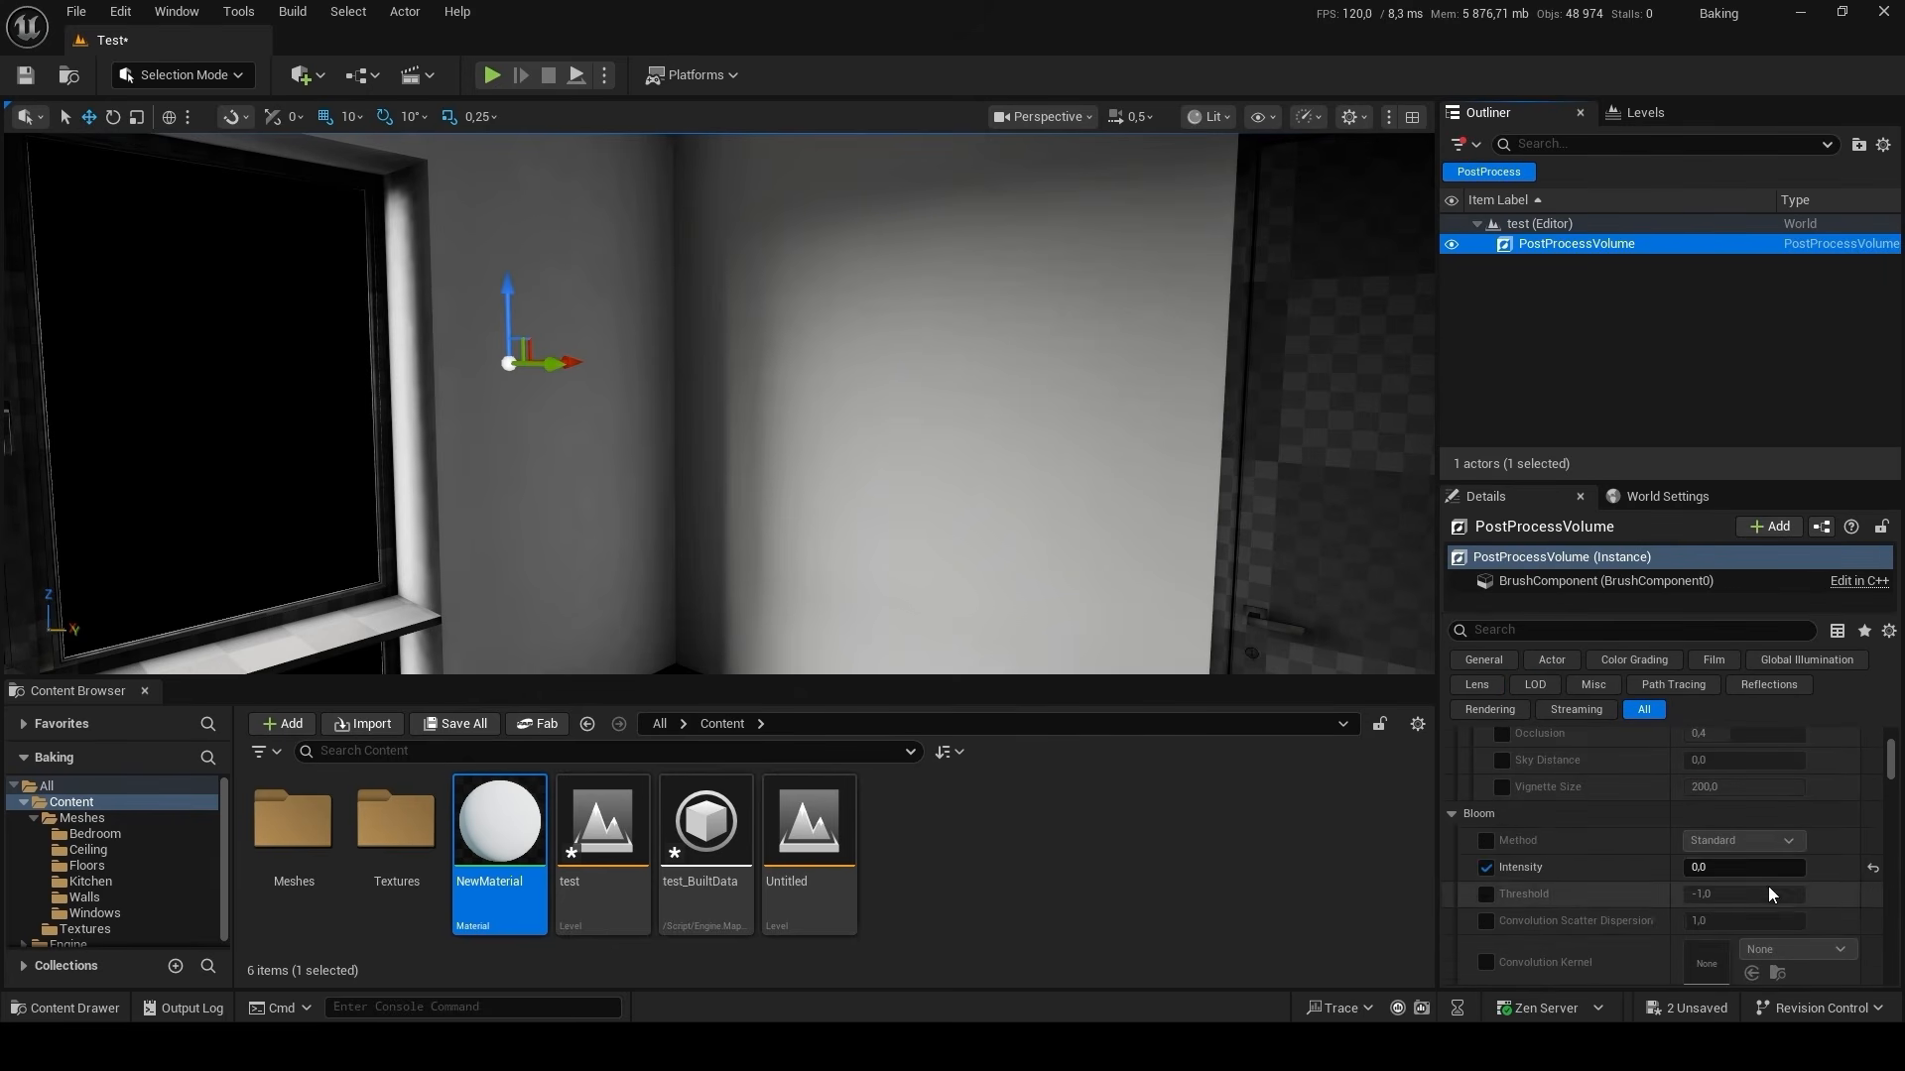
{"action": "scroll", "coordinate": [1687, 907], "scroll_direction": "up", "scroll_amount": 4}
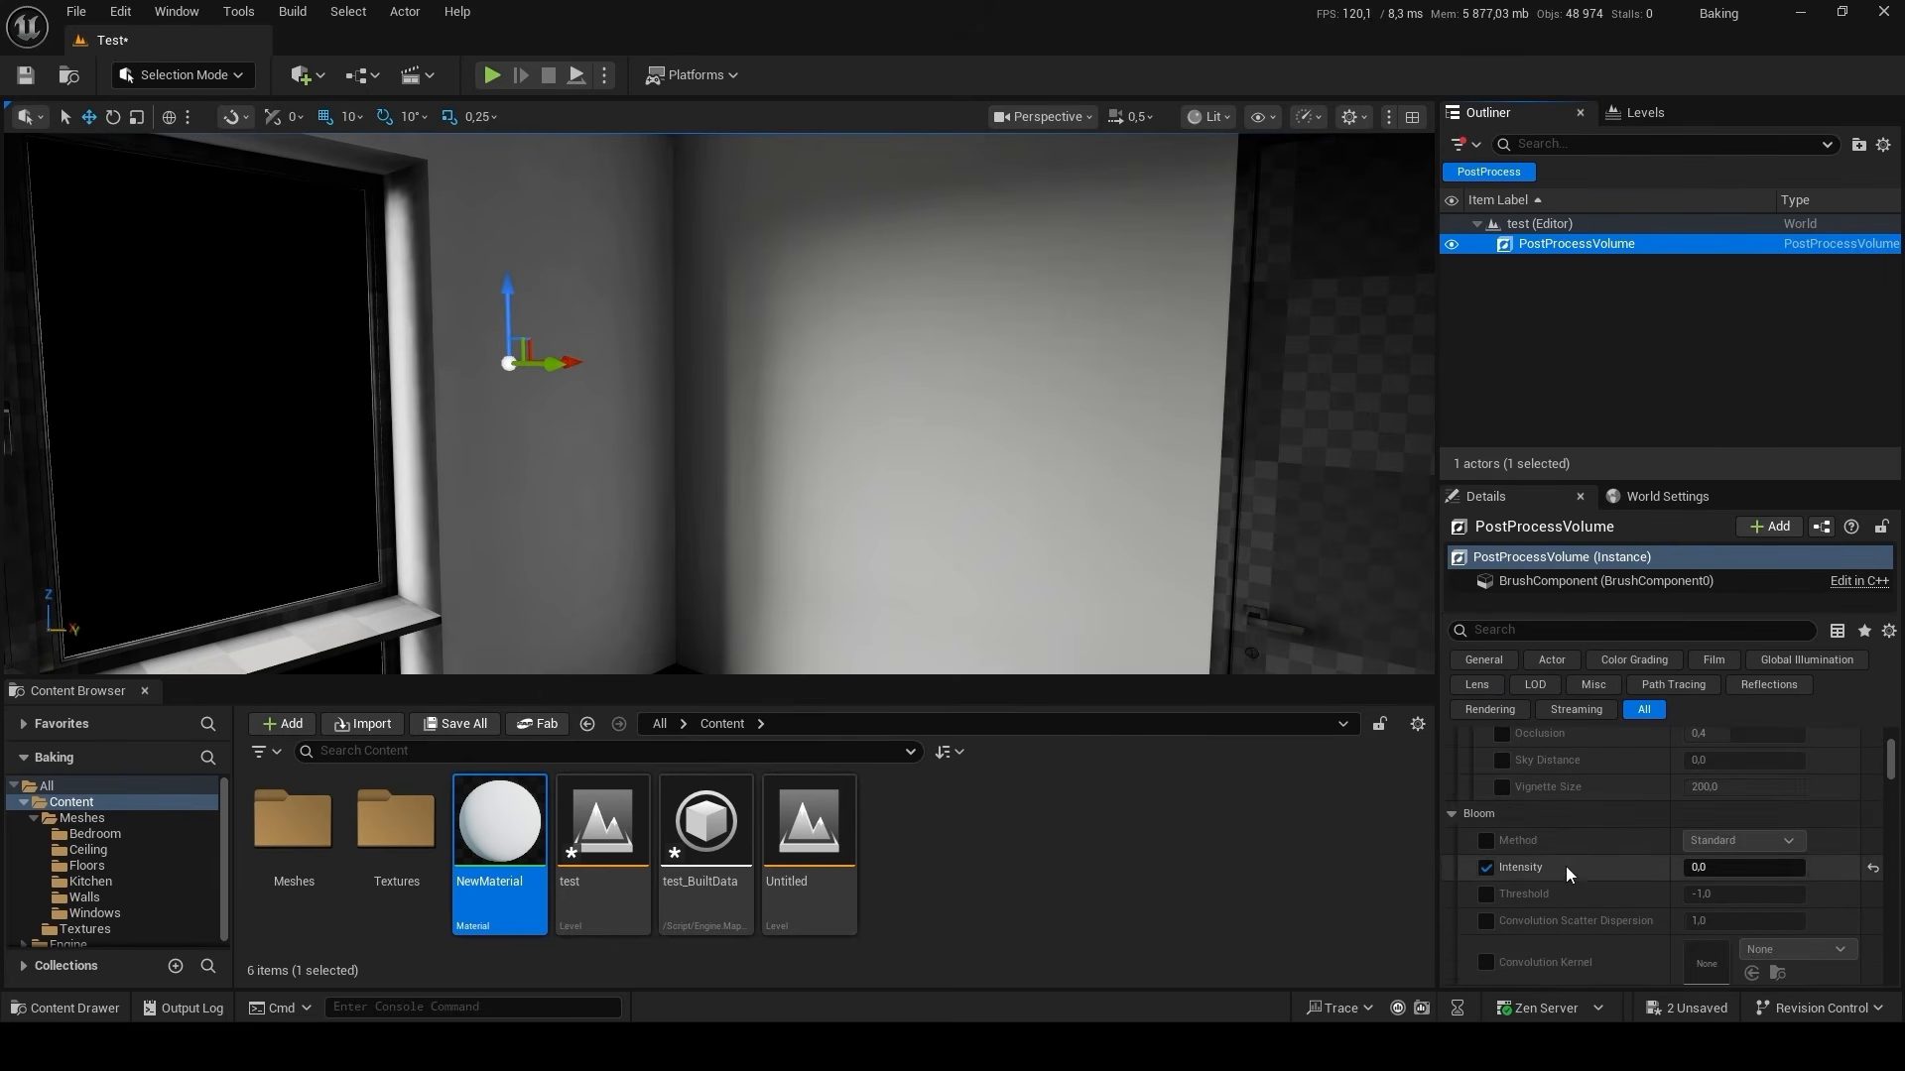
{"action": "scroll", "coordinate": [1578, 873], "scroll_direction": "down", "scroll_amount": 5}
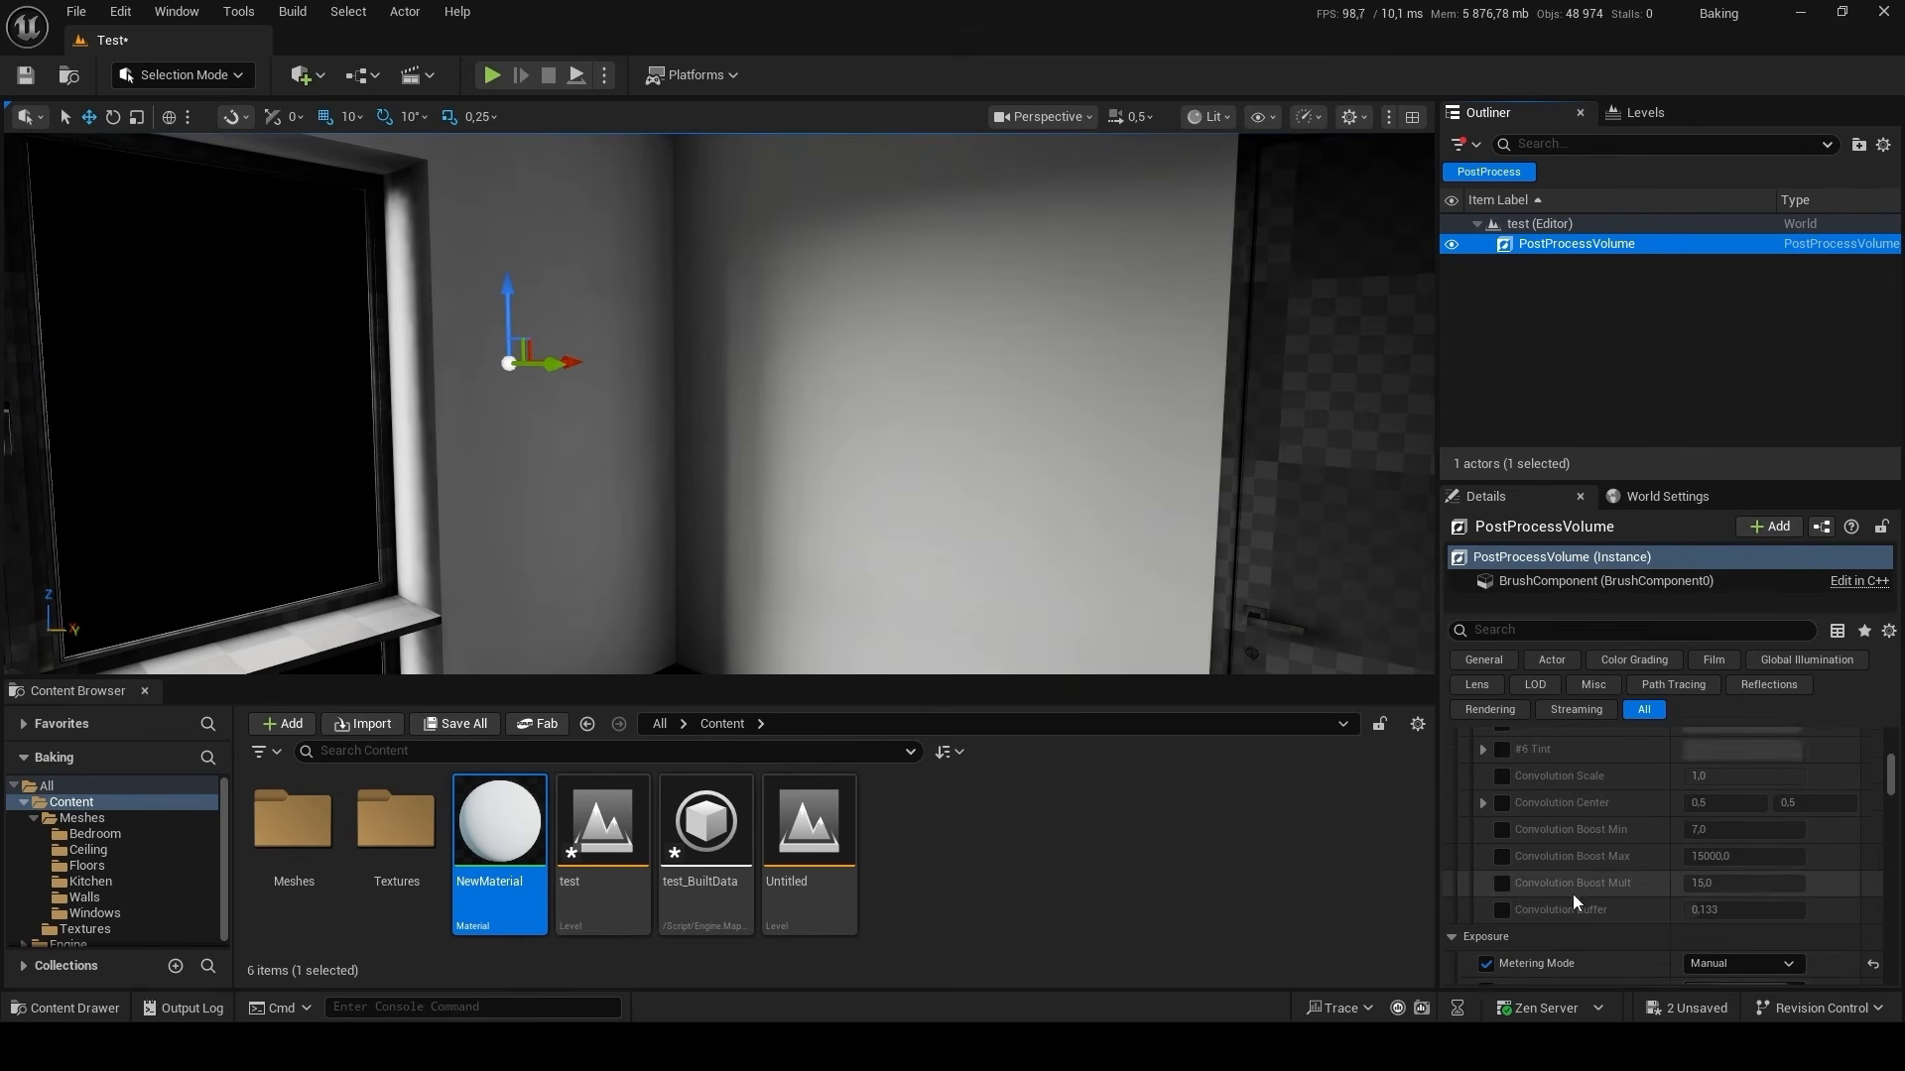
{"action": "left_click", "coordinate": [1749, 964]}
{"action": "type", "text": "12"}
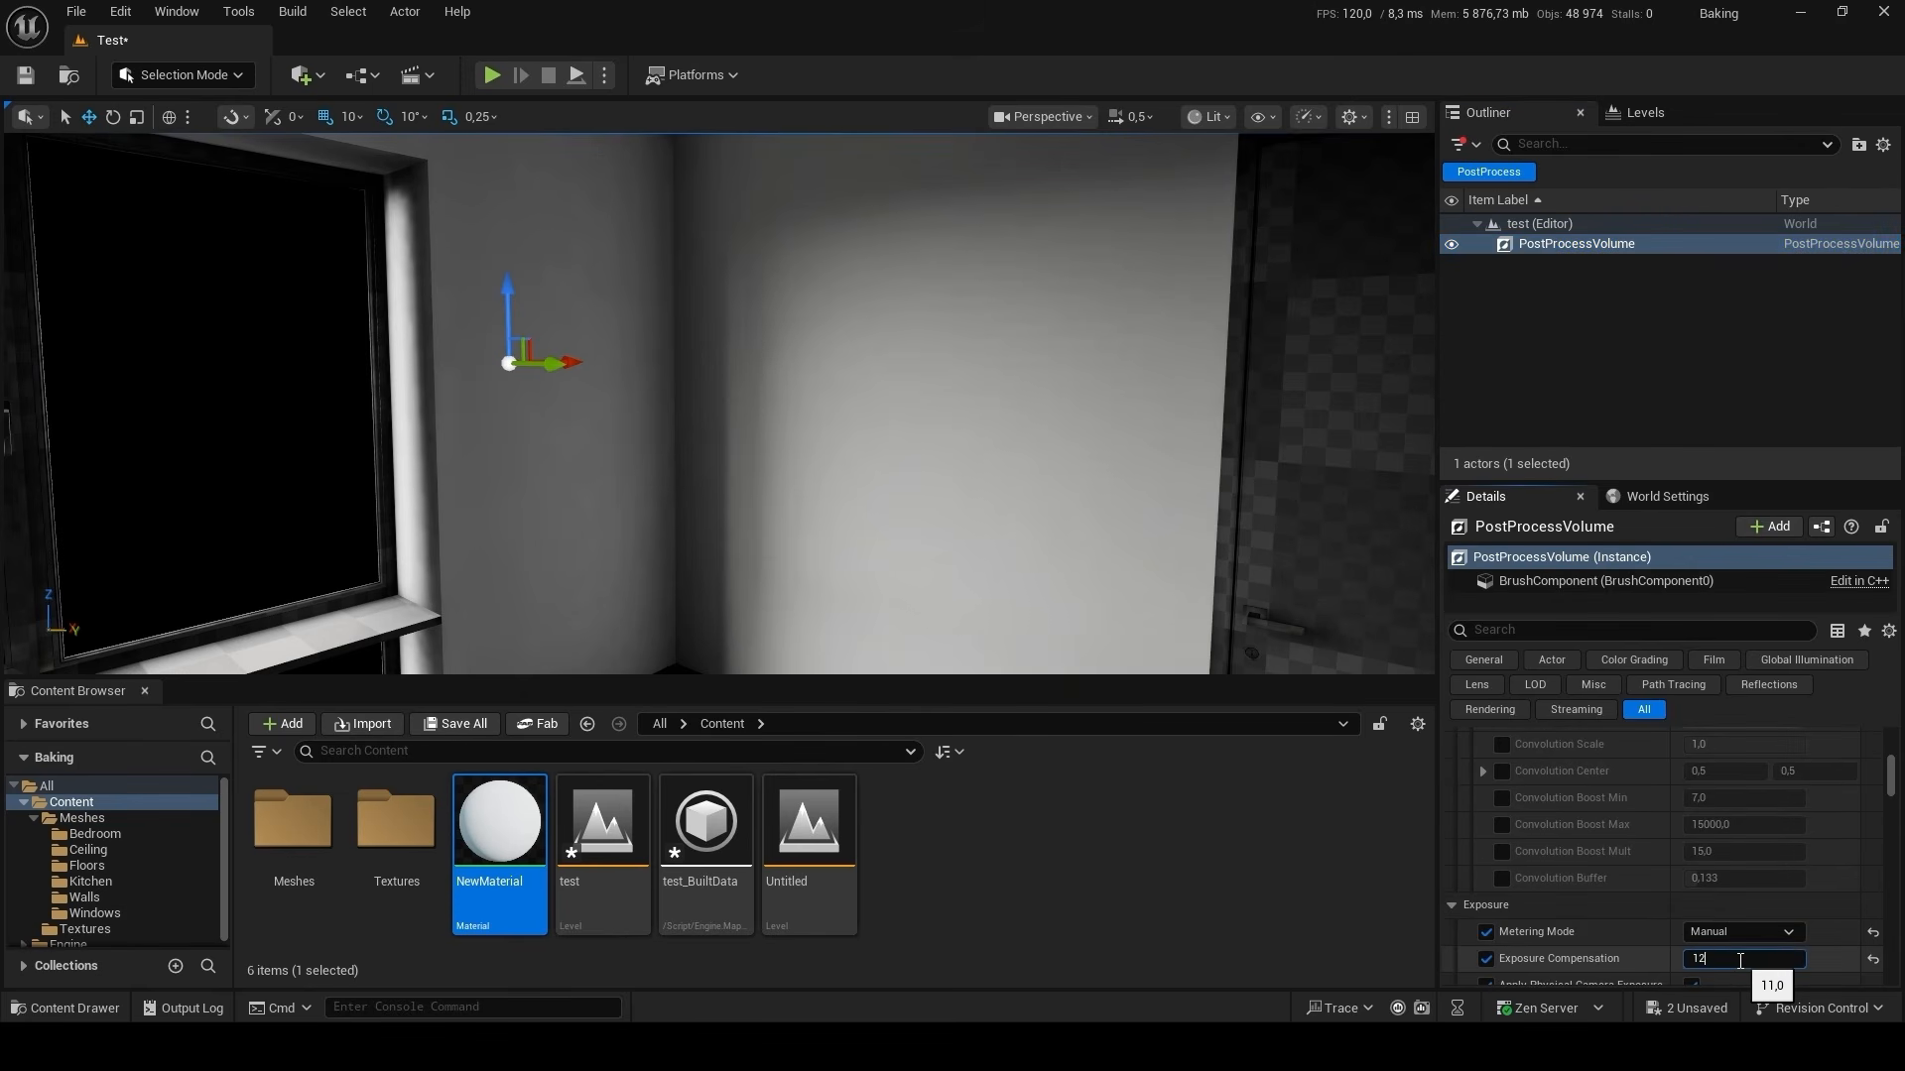
{"action": "key", "text": "Return"}
{"action": "right_click_drag", "start_coordinate": [992, 416], "coordinate": [101, 395]}
{"action": "key", "text": "s"}
{"action": "right_click_drag", "start_coordinate": [769, 455], "coordinate": [732, 466]}
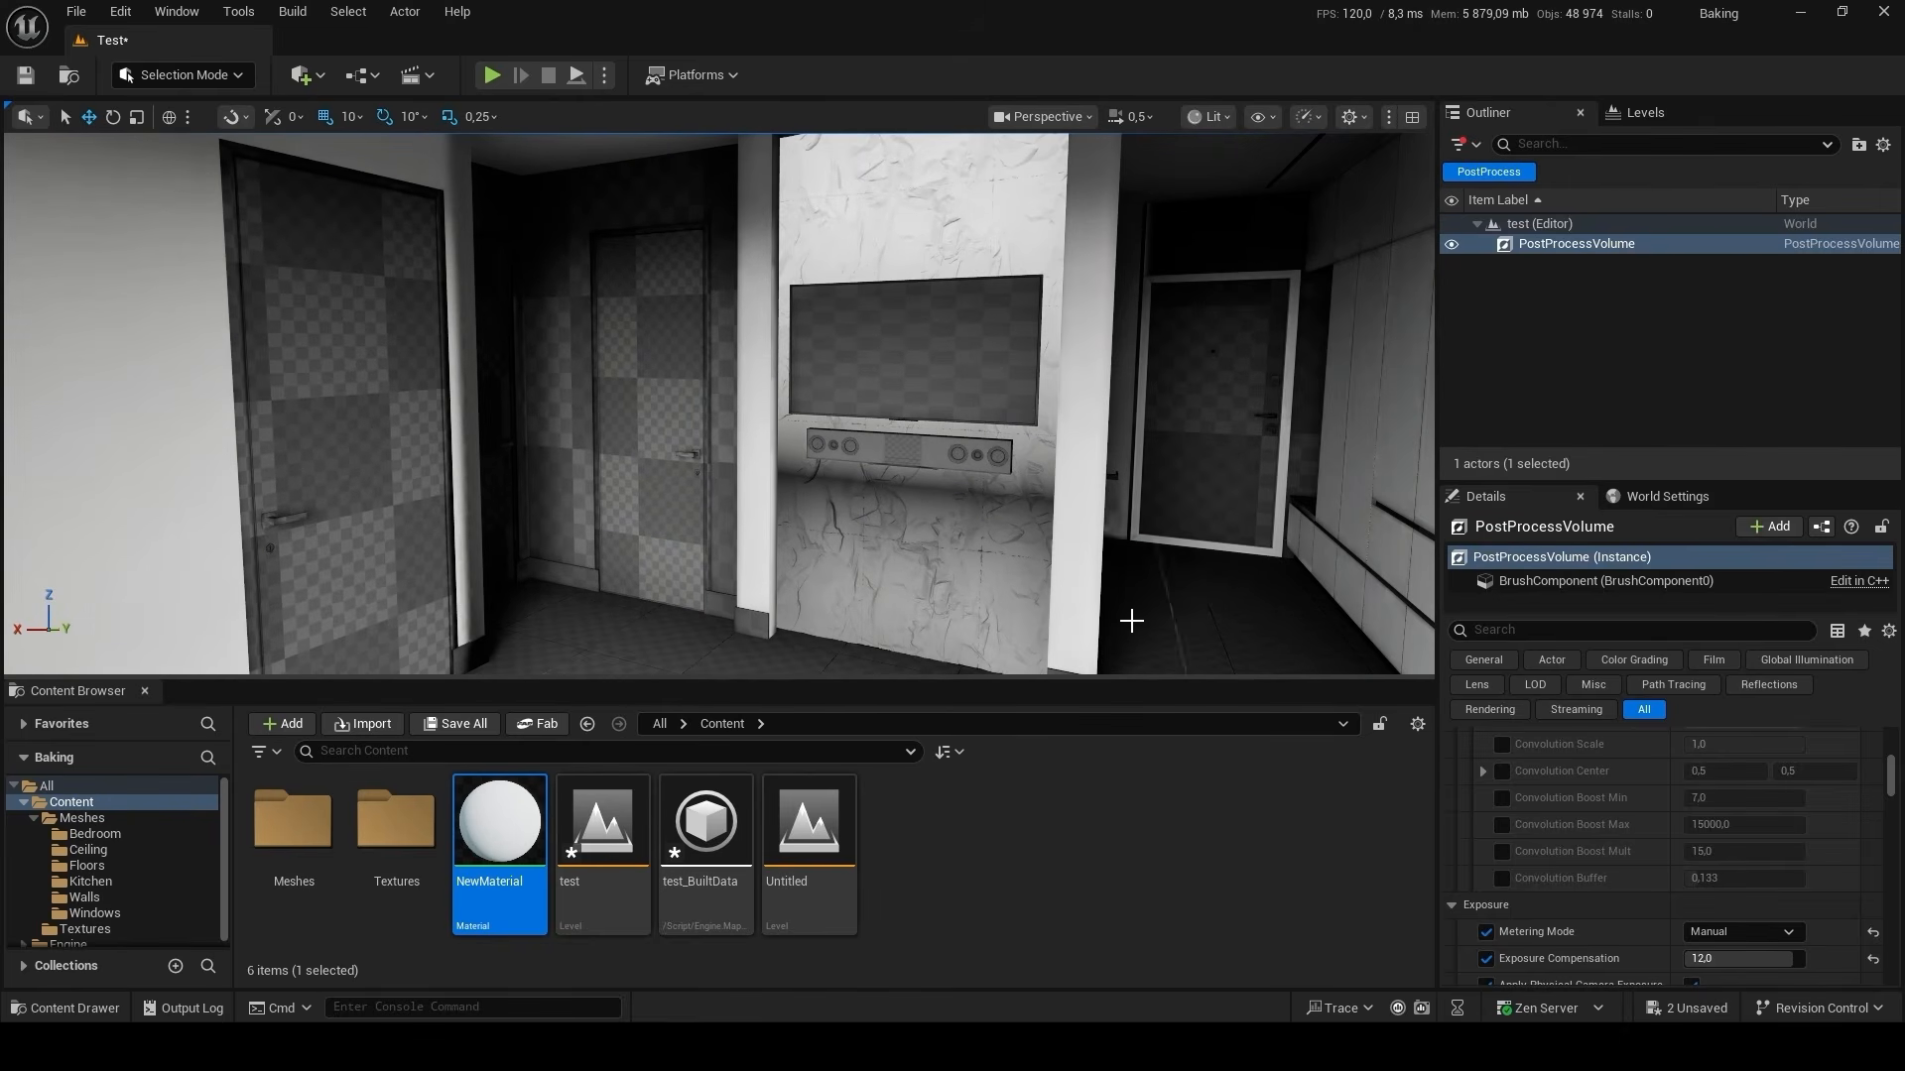
Set GI Samples to 2048 and Stationary Light Shadow Samples to 256 in the GPU Lightmass settings.
{"action": "left_click", "coordinate": [295, 12]}
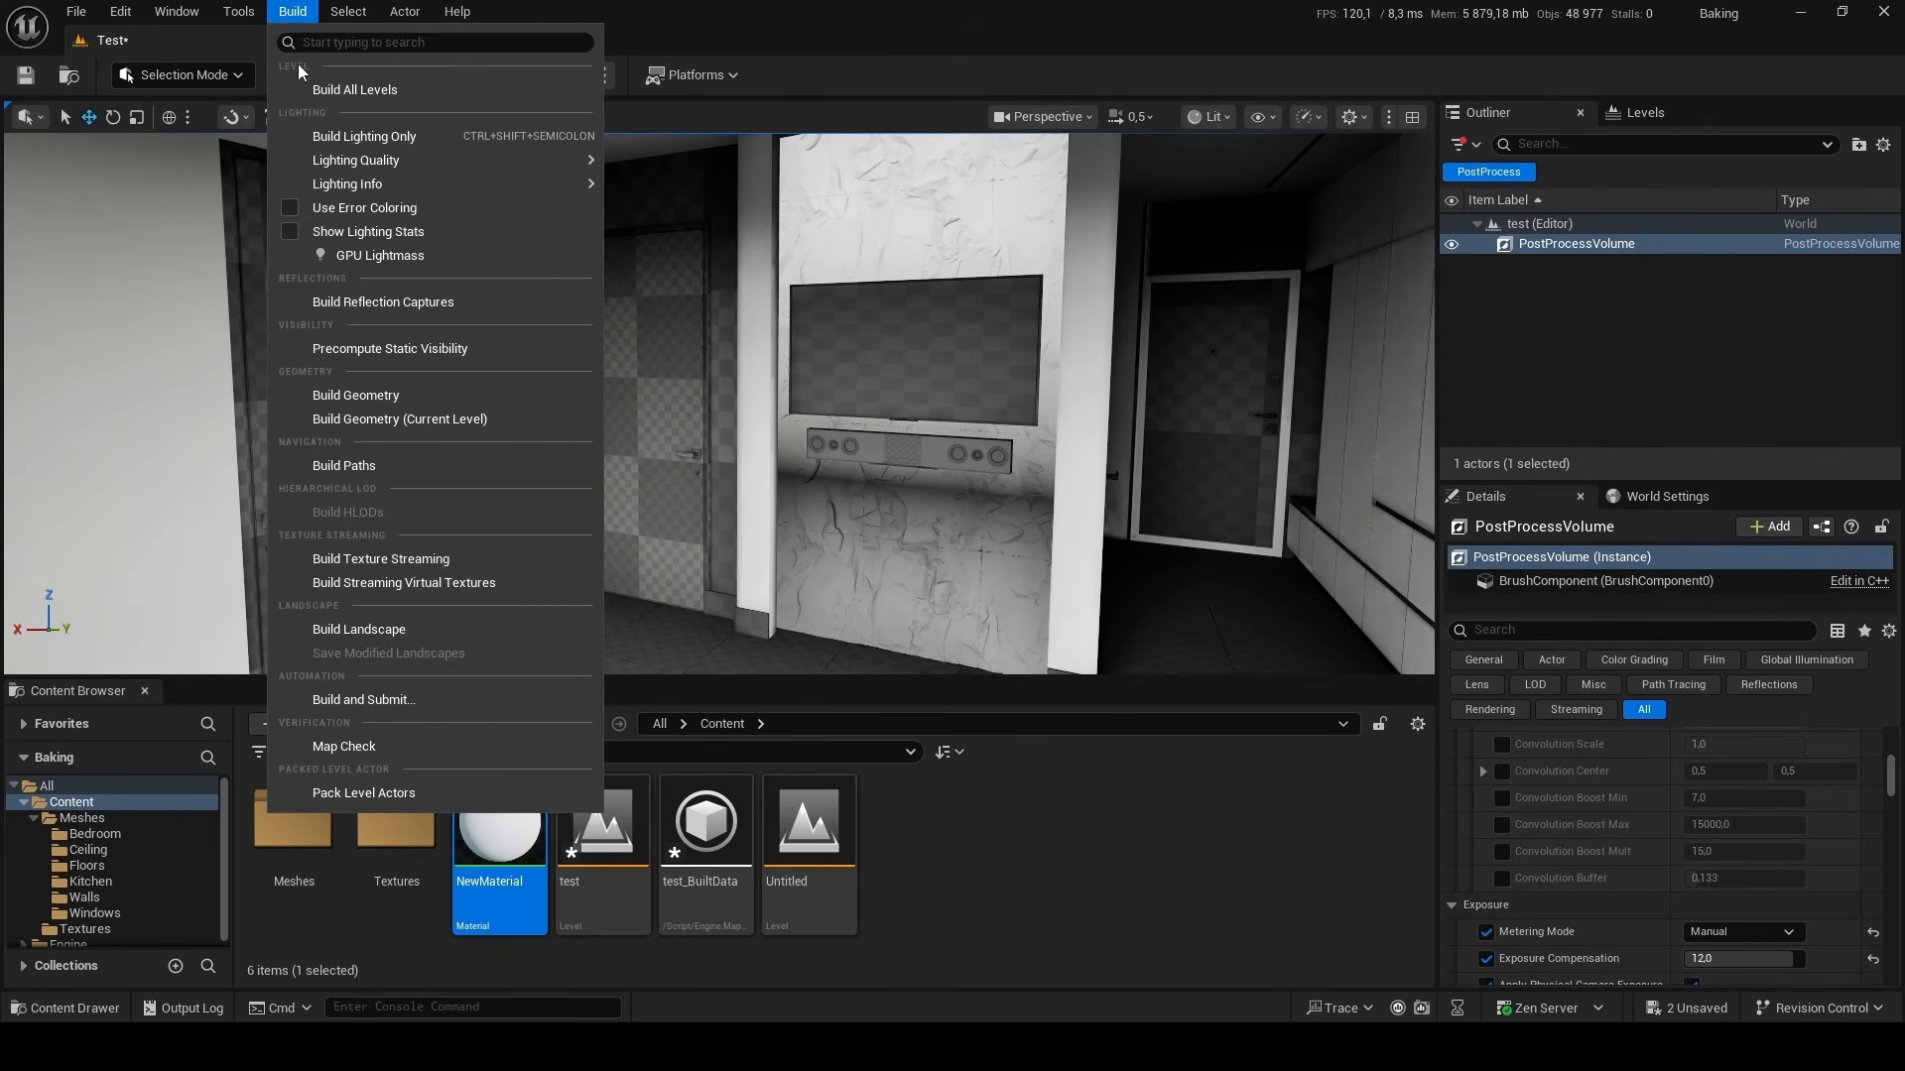
{"action": "left_click", "coordinate": [432, 250]}
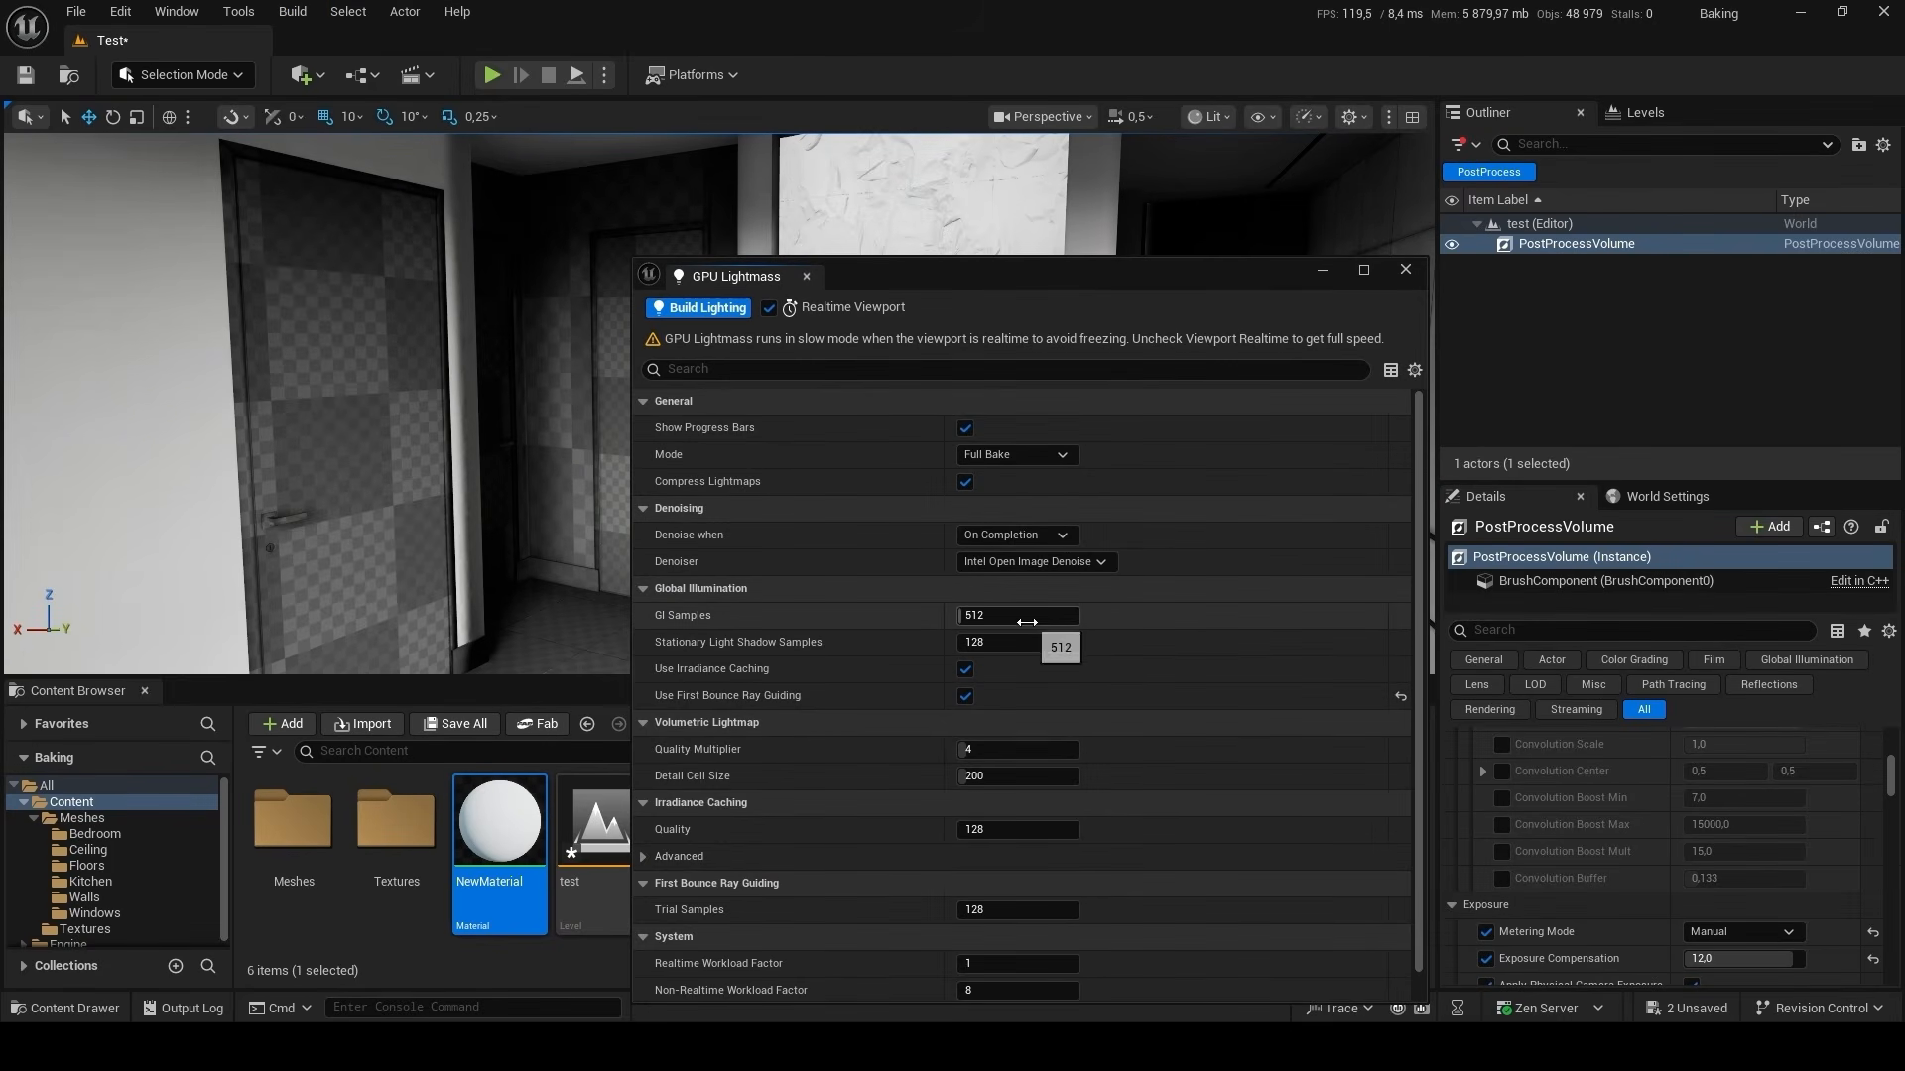
{"action": "left_click", "coordinate": [1026, 621]}
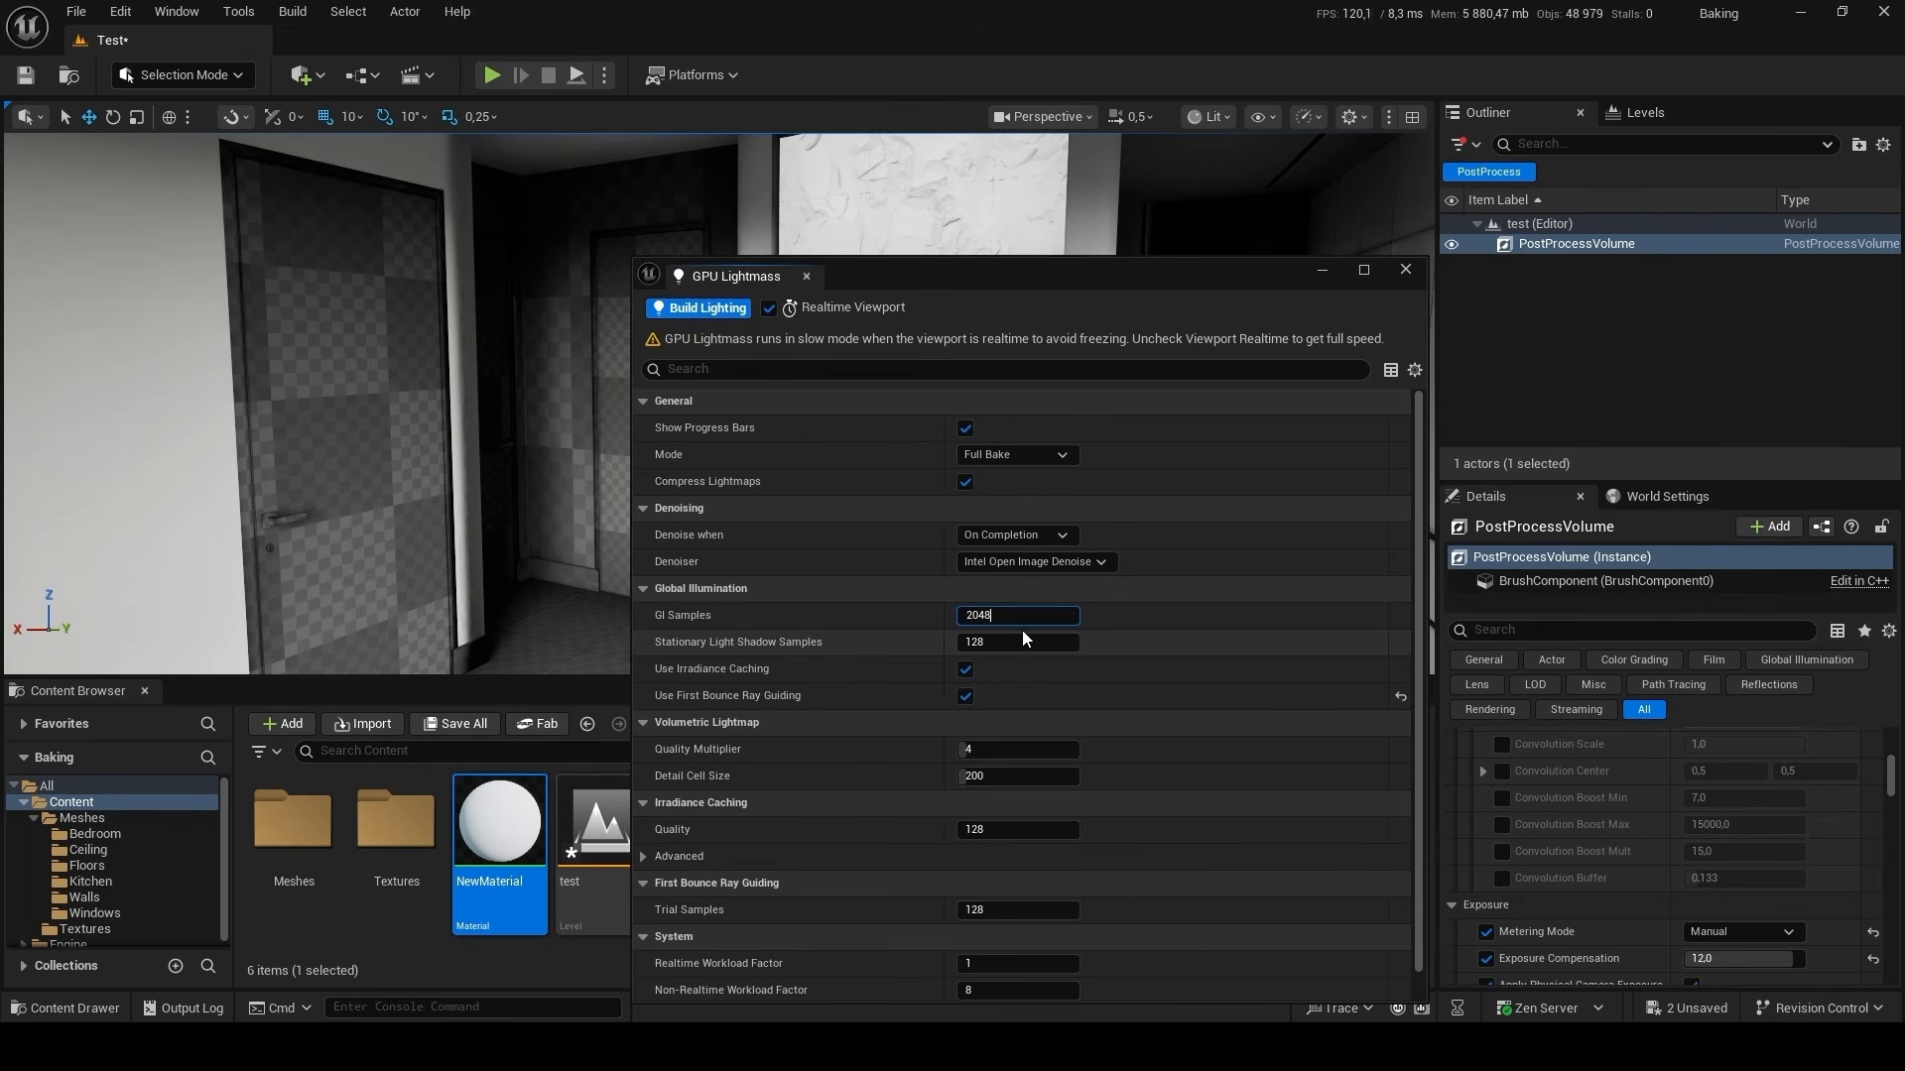
{"action": "left_click", "coordinate": [1026, 636]}
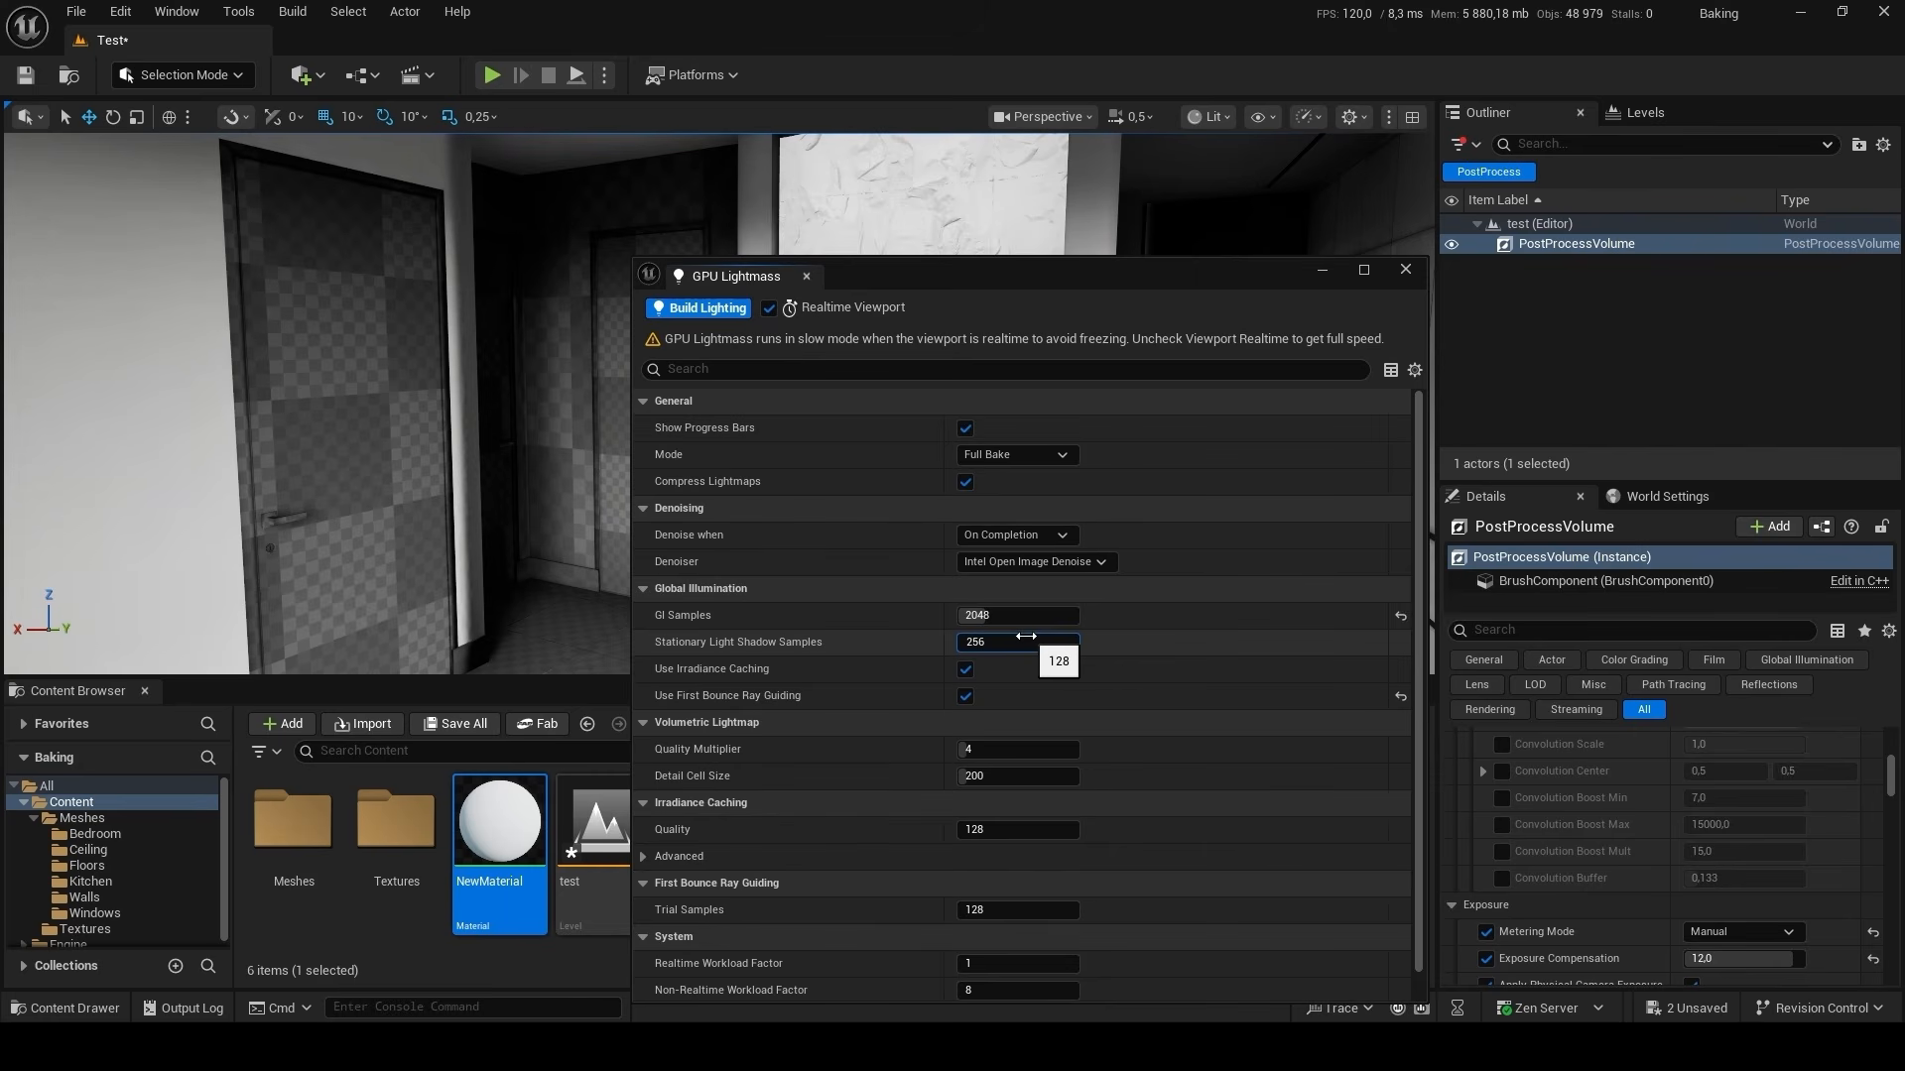
{"action": "type", "text": "256"}
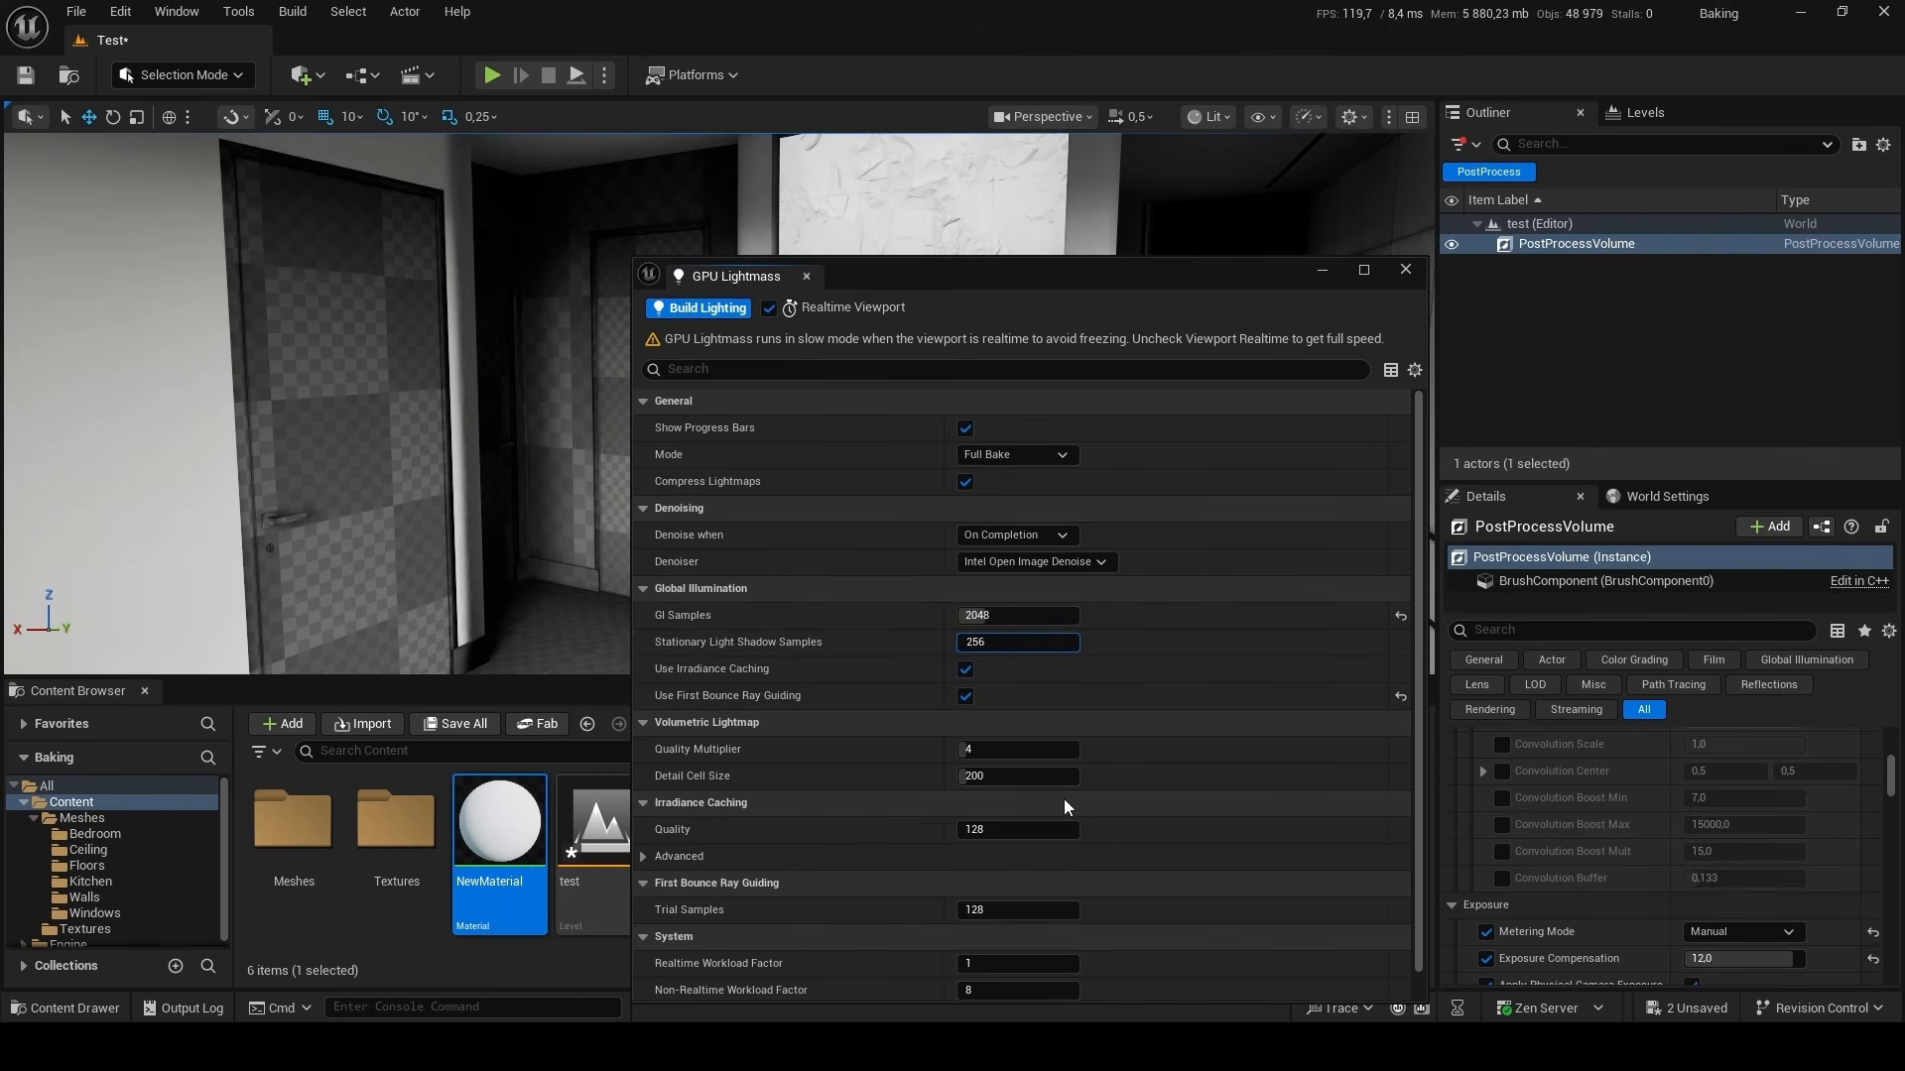
Set the Irradiance Caching Quality to 4096 and the First Bounce Ray Guiding Trial Samples to 2048.
{"action": "left_click", "coordinate": [1033, 828]}
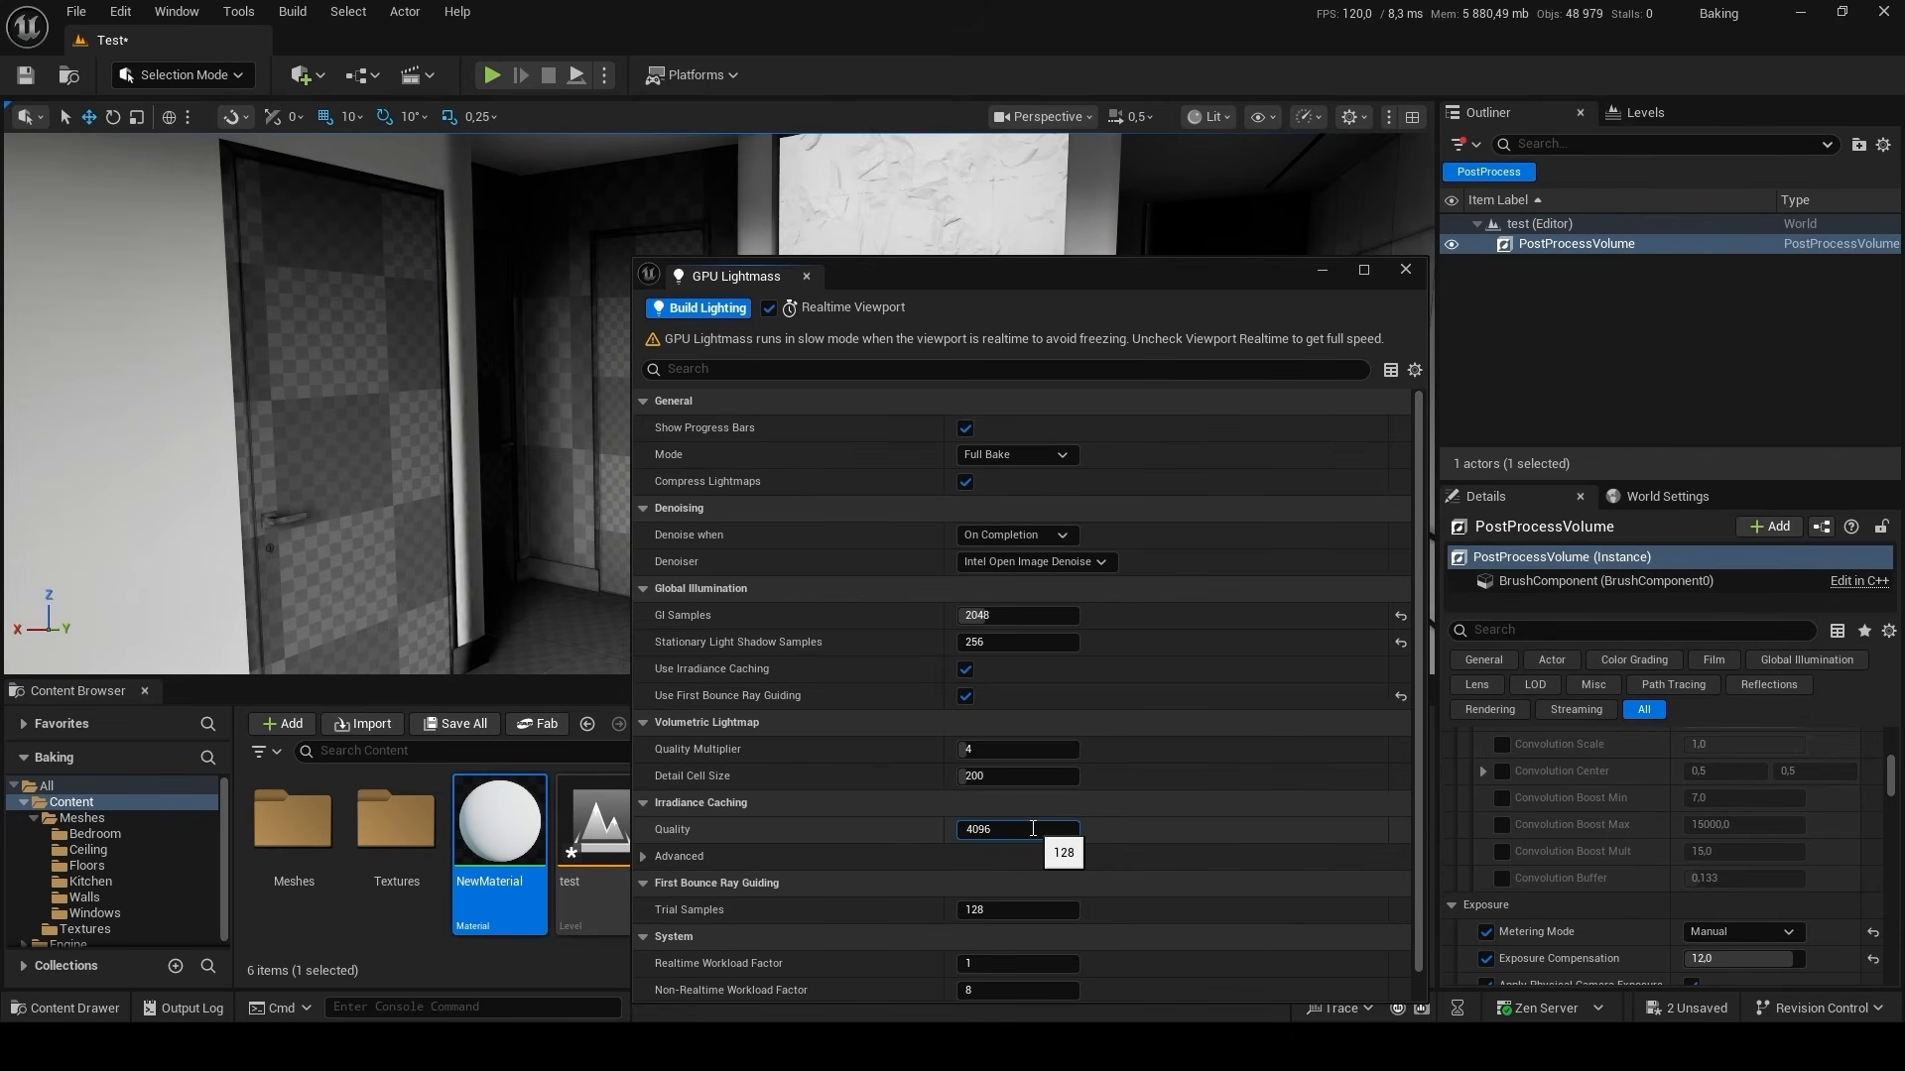
{"action": "left_click", "coordinate": [1028, 910]}
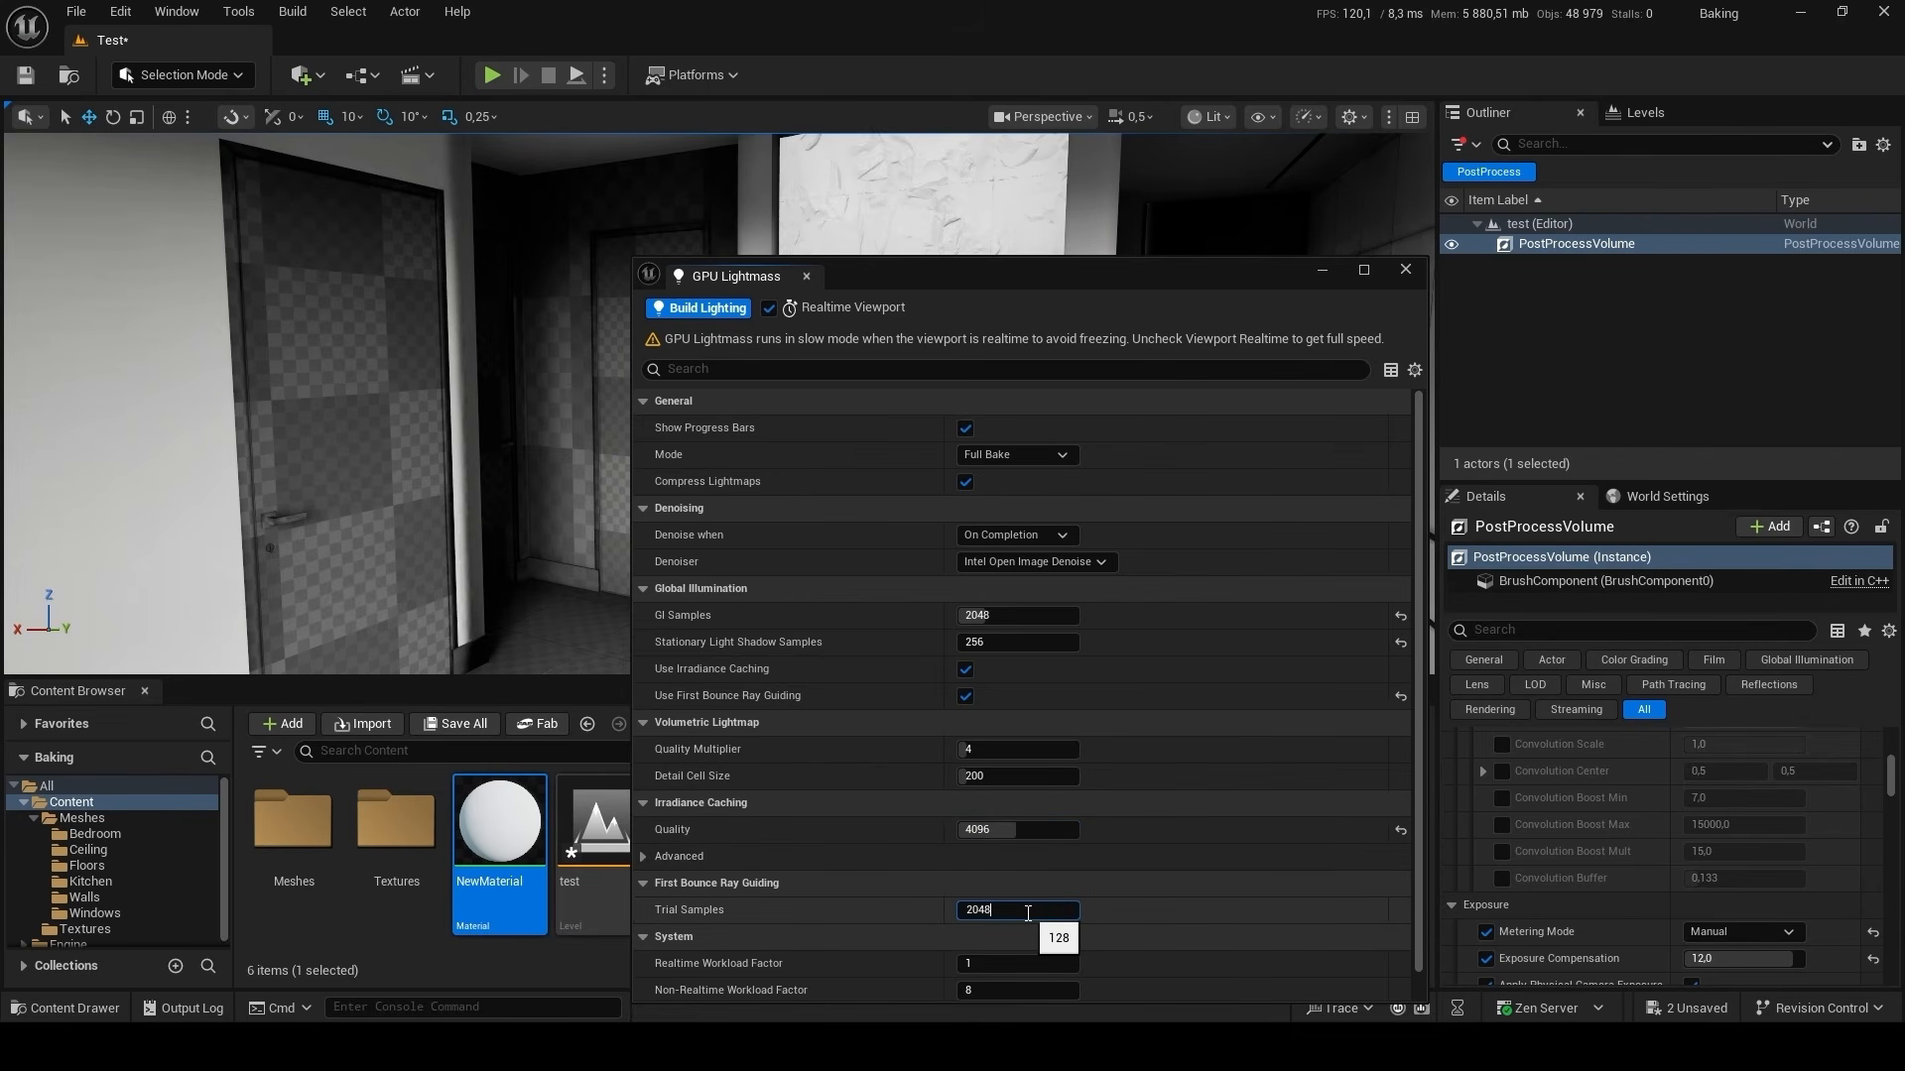
{"action": "key", "text": "Return"}
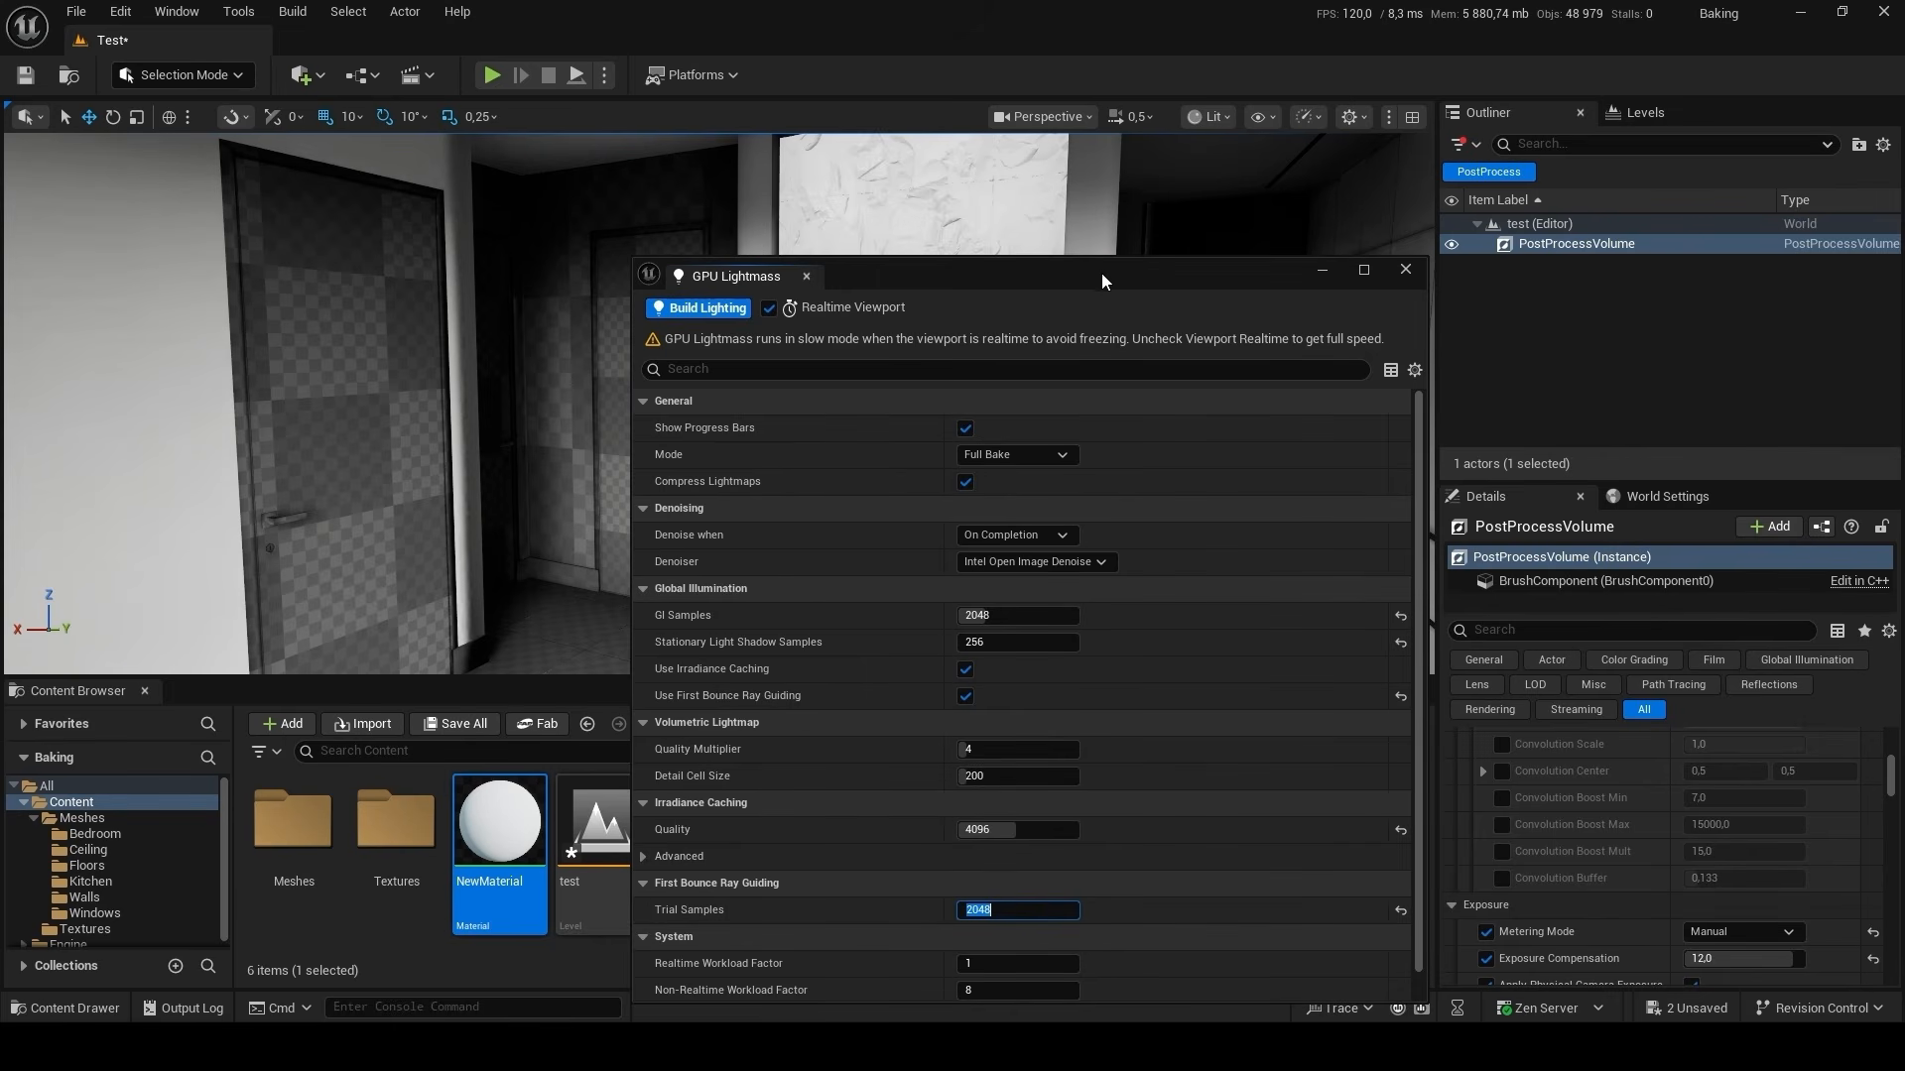
{"action": "left_click_drag", "start_coordinate": [1101, 271], "coordinate": [1111, 207]}
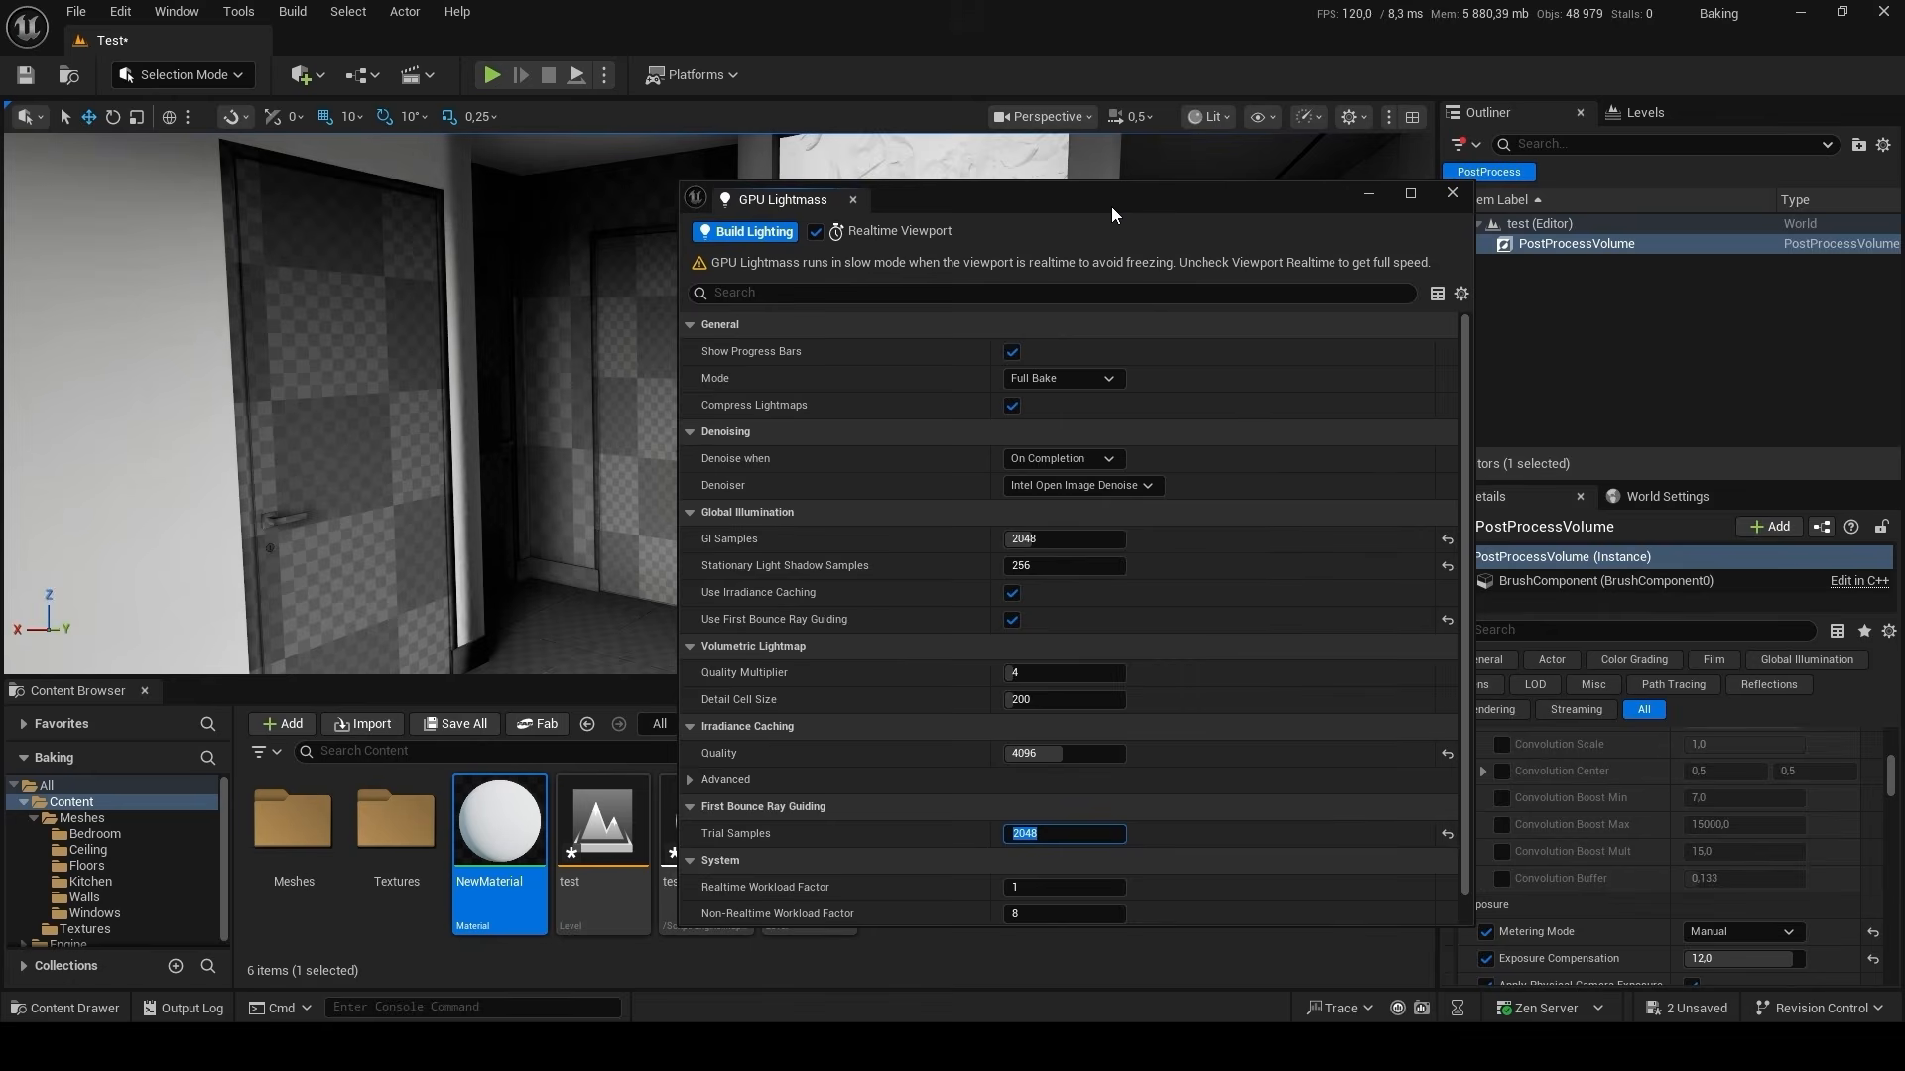